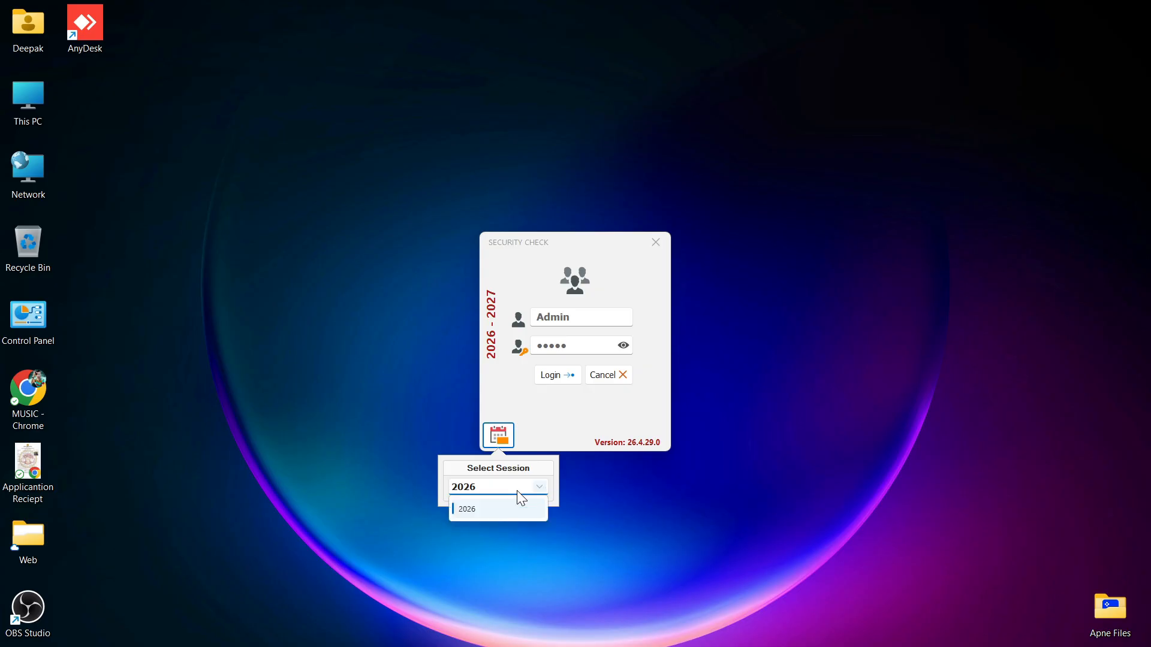
- Keep 2026 as the selected session and log in to reach the dashboard
click(504, 444)
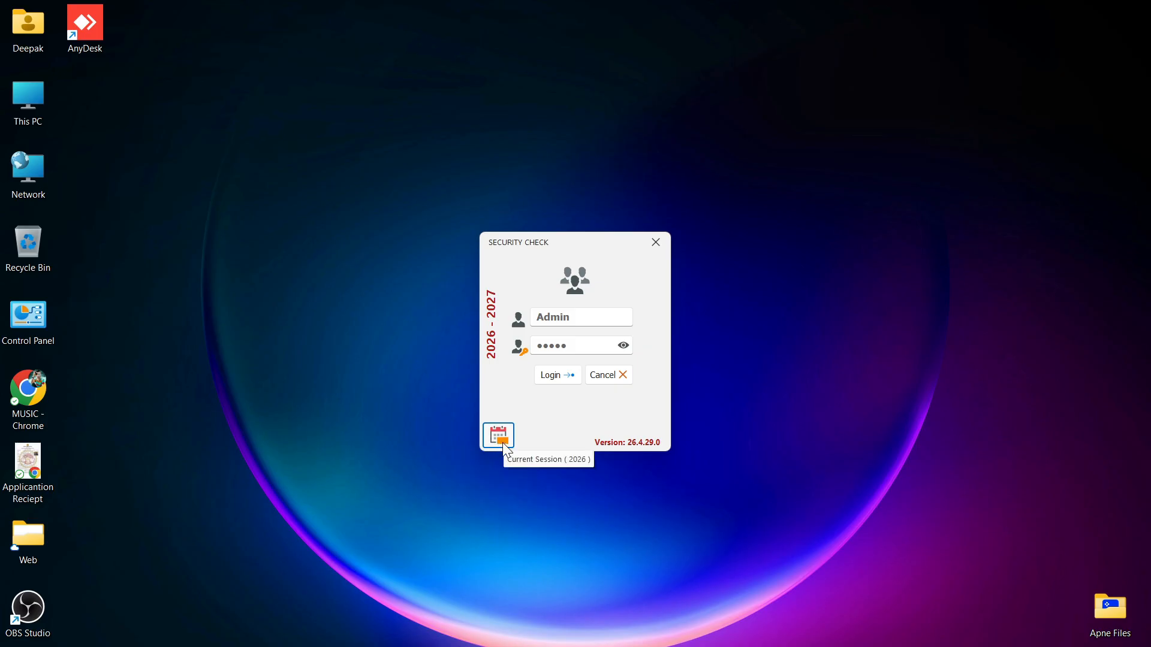
click(555, 376)
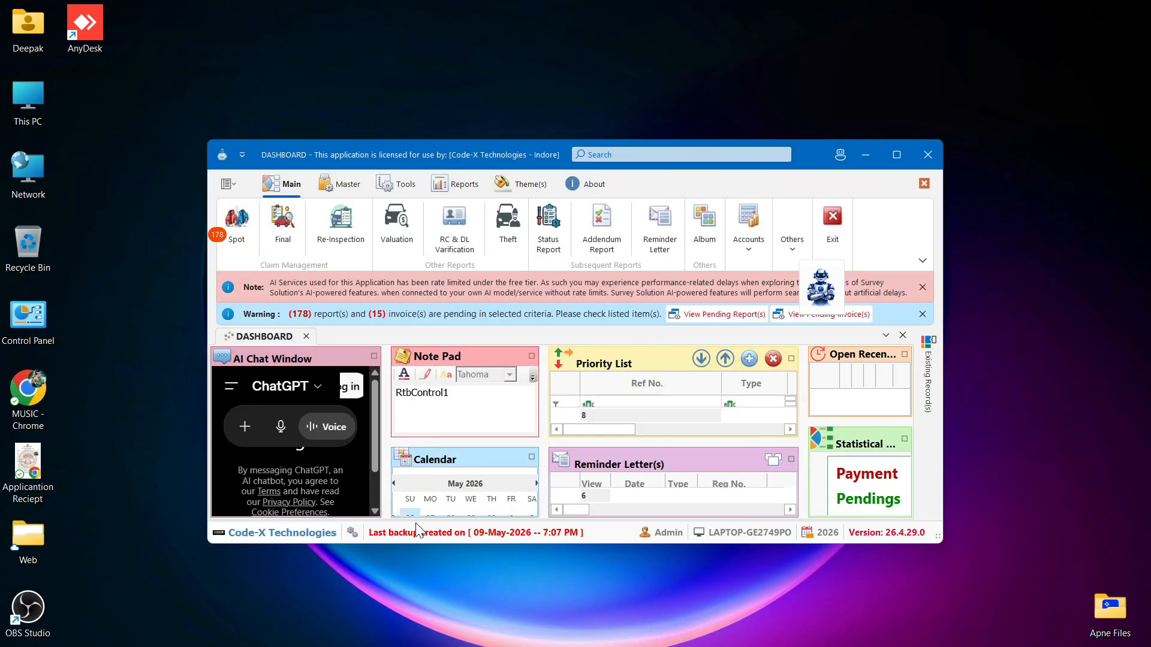
- Maximize the Survey Solution dashboard window to fill the screen
mouse_move(895, 161)
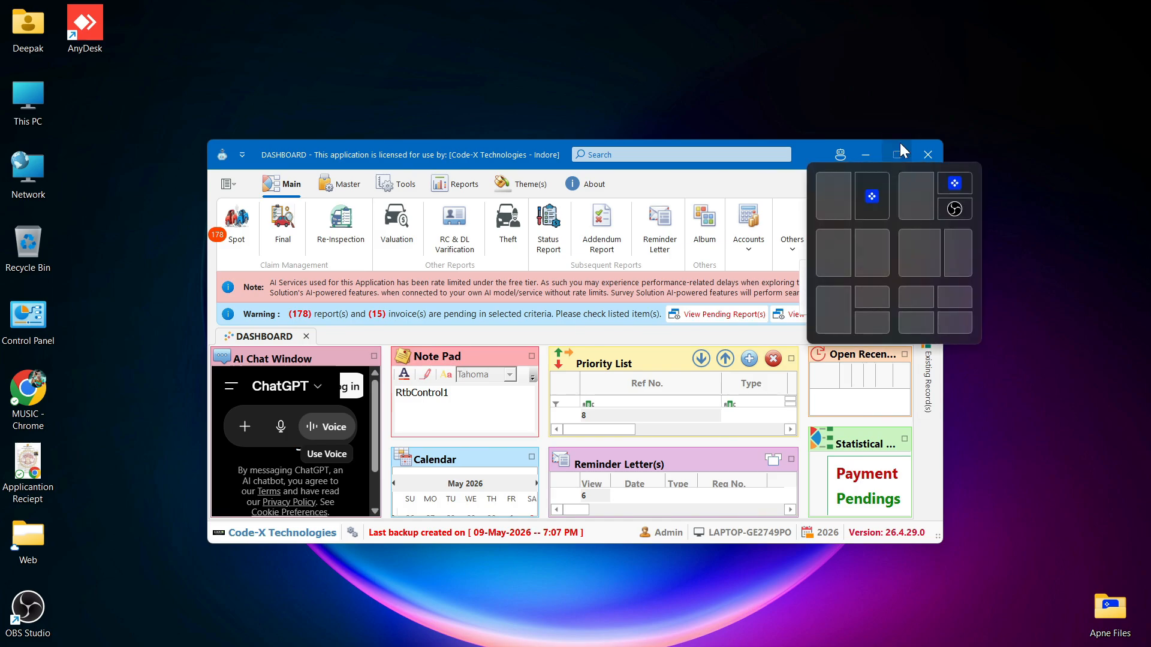
click(900, 145)
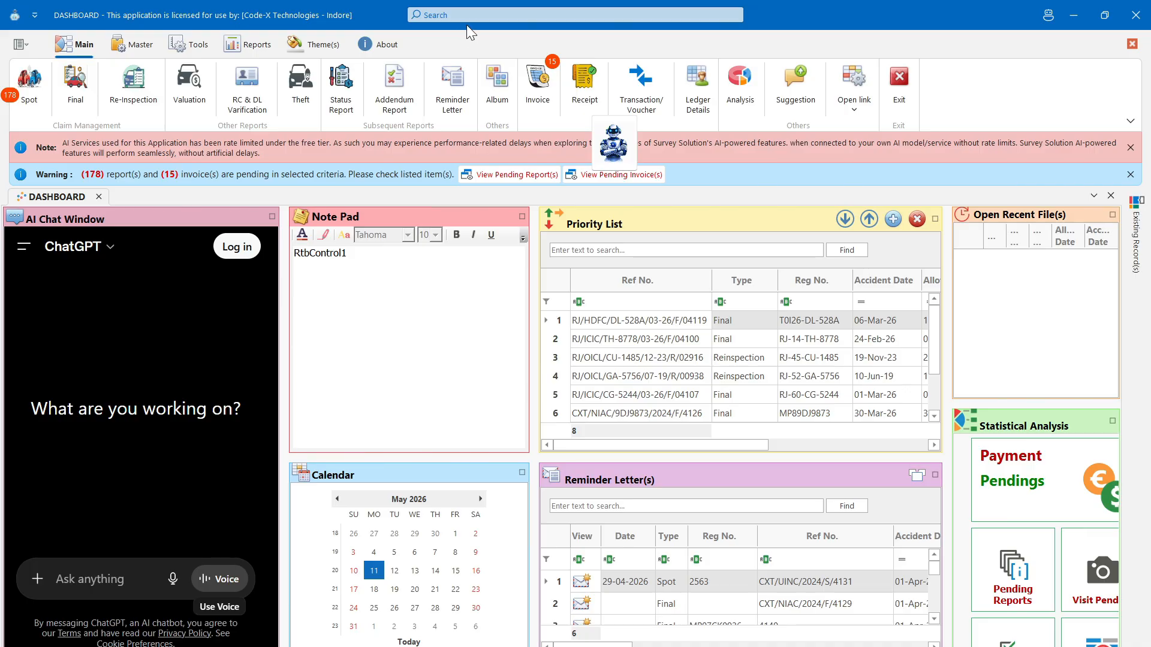
click(497, 17)
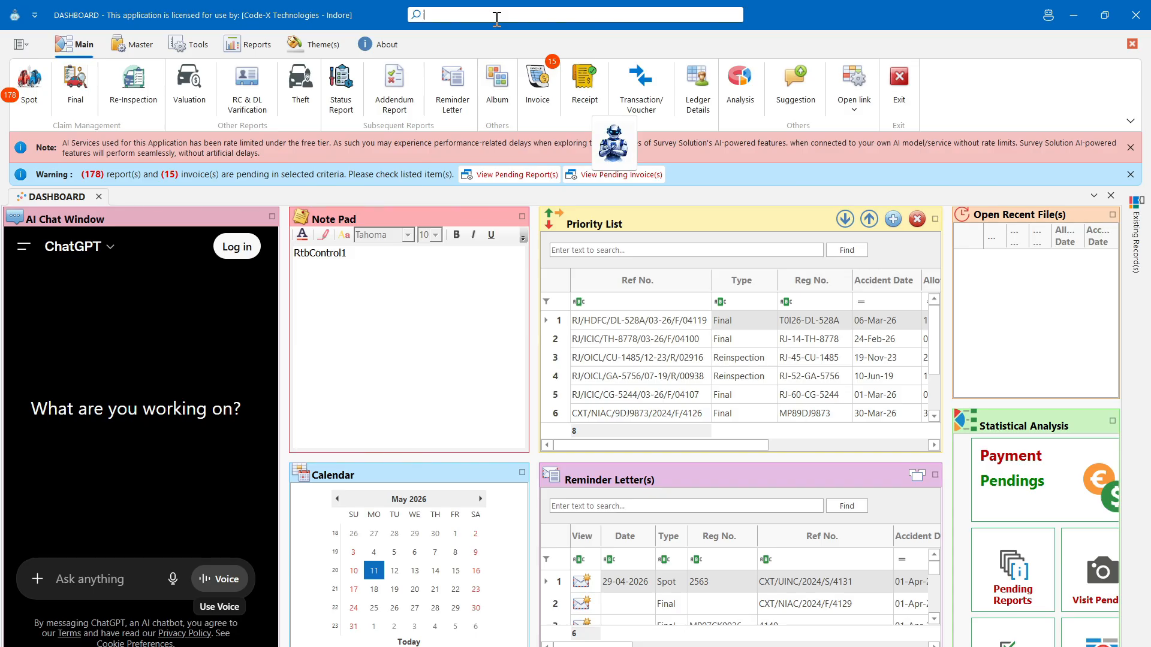
click(497, 18)
text(IRDA)
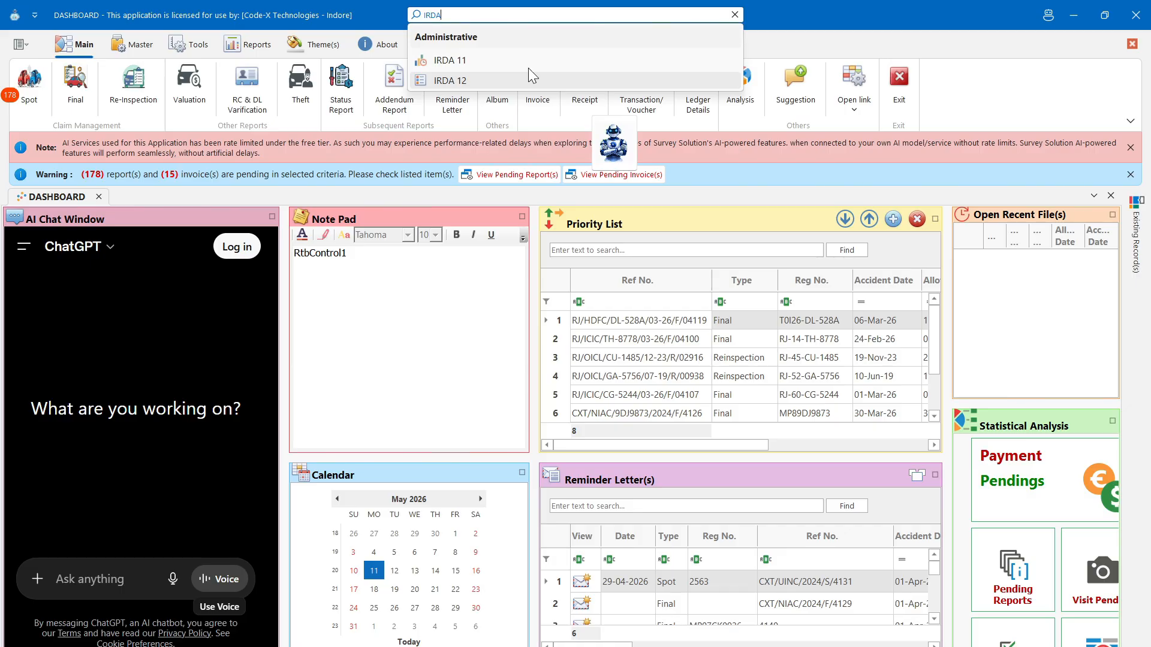
click(738, 14)
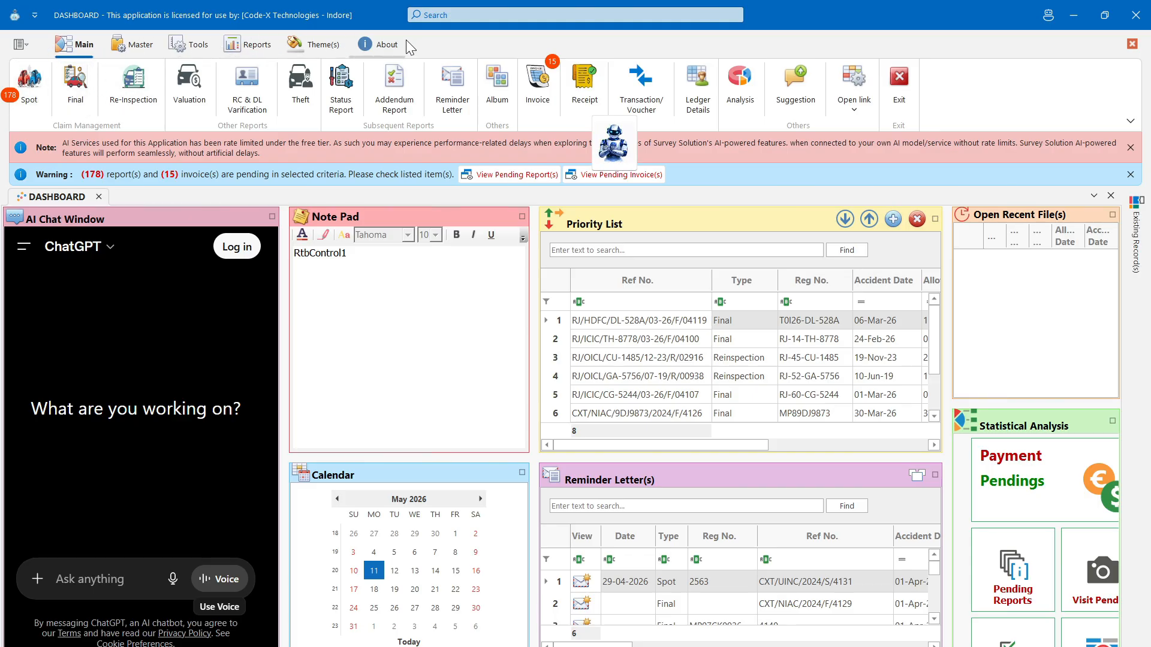
click(130, 45)
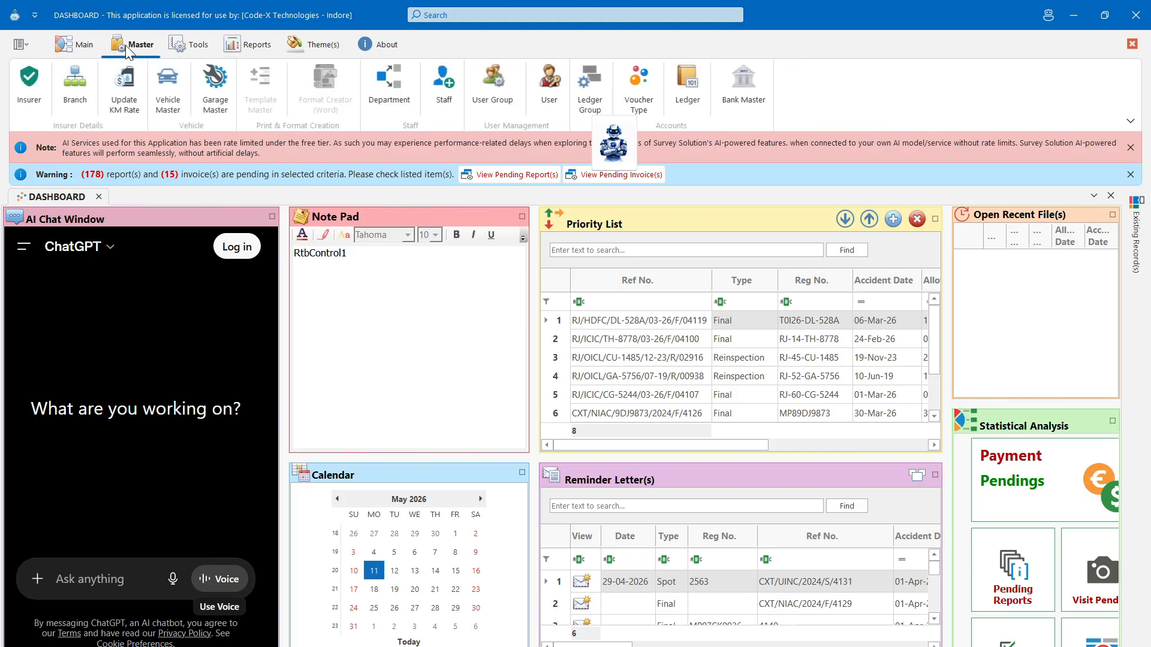
click(169, 47)
click(245, 47)
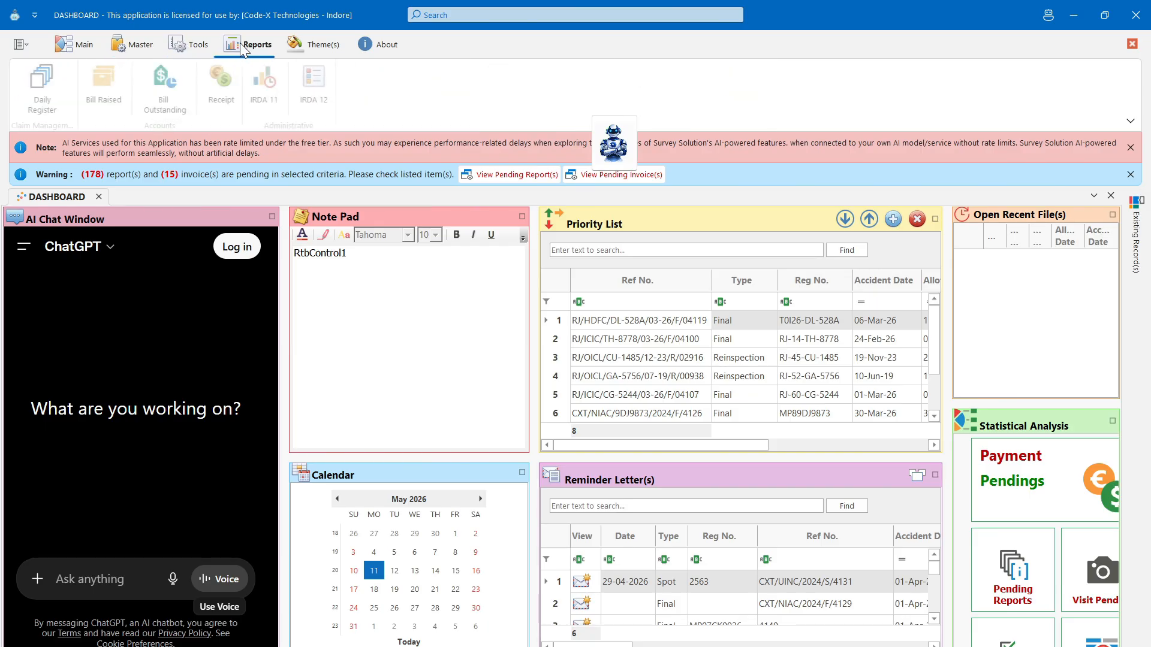
click(306, 46)
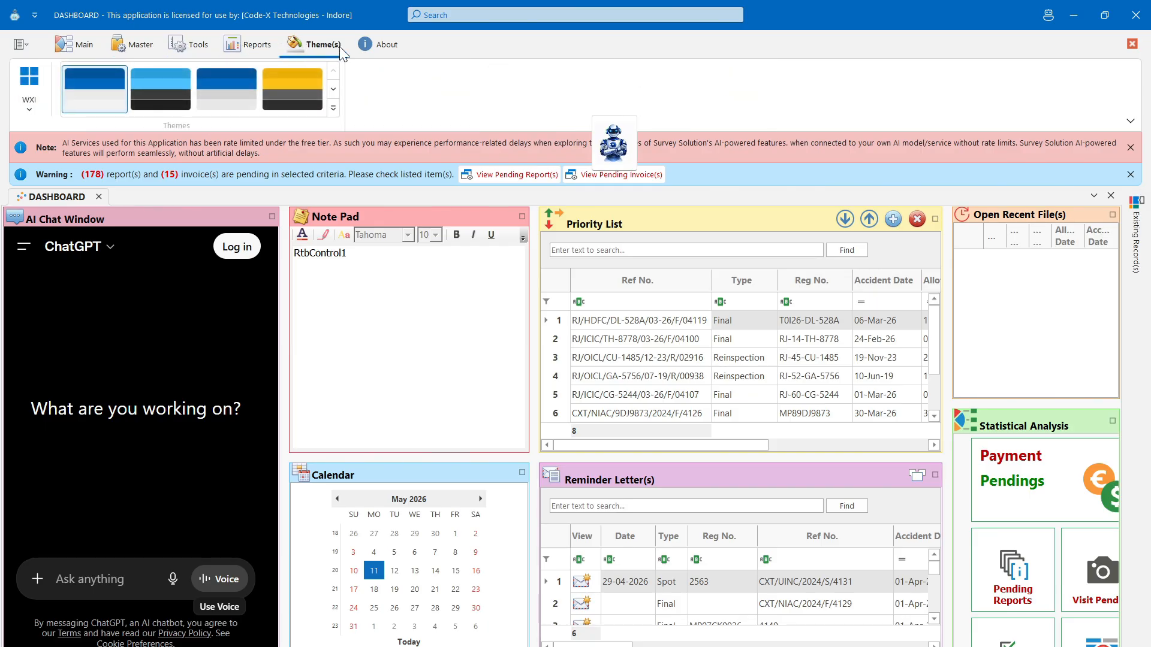
click(377, 48)
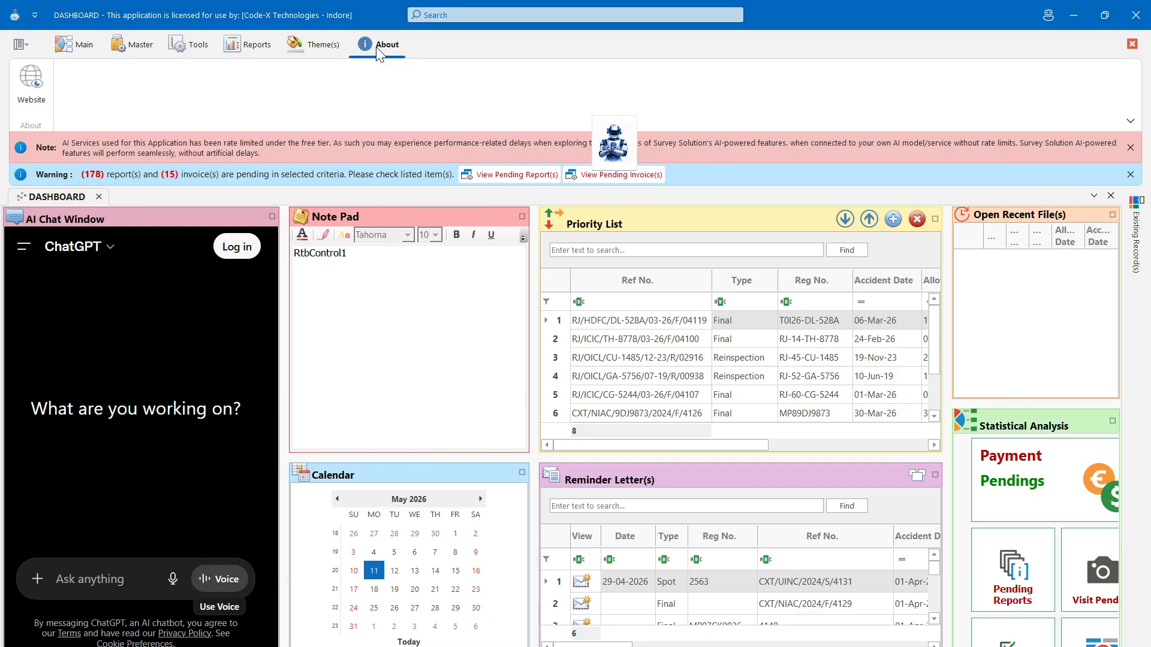
click(83, 49)
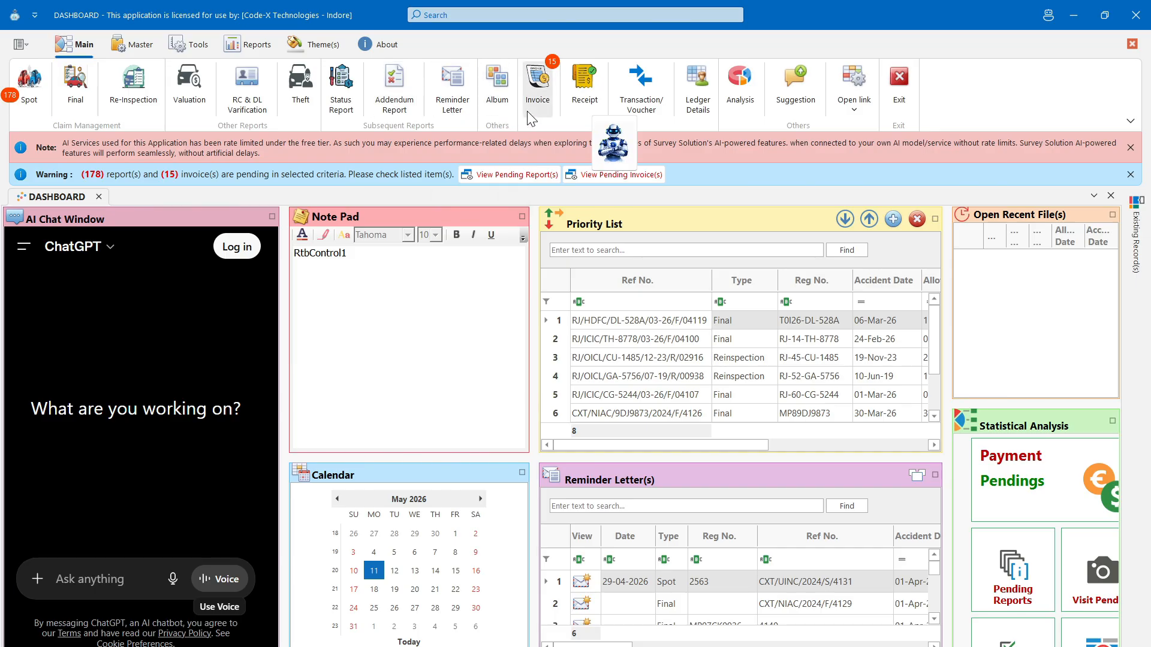
- Drag the robot assistant clear of the ribbon and view the Master and Tools commands
drag(613, 144, 950, 99)
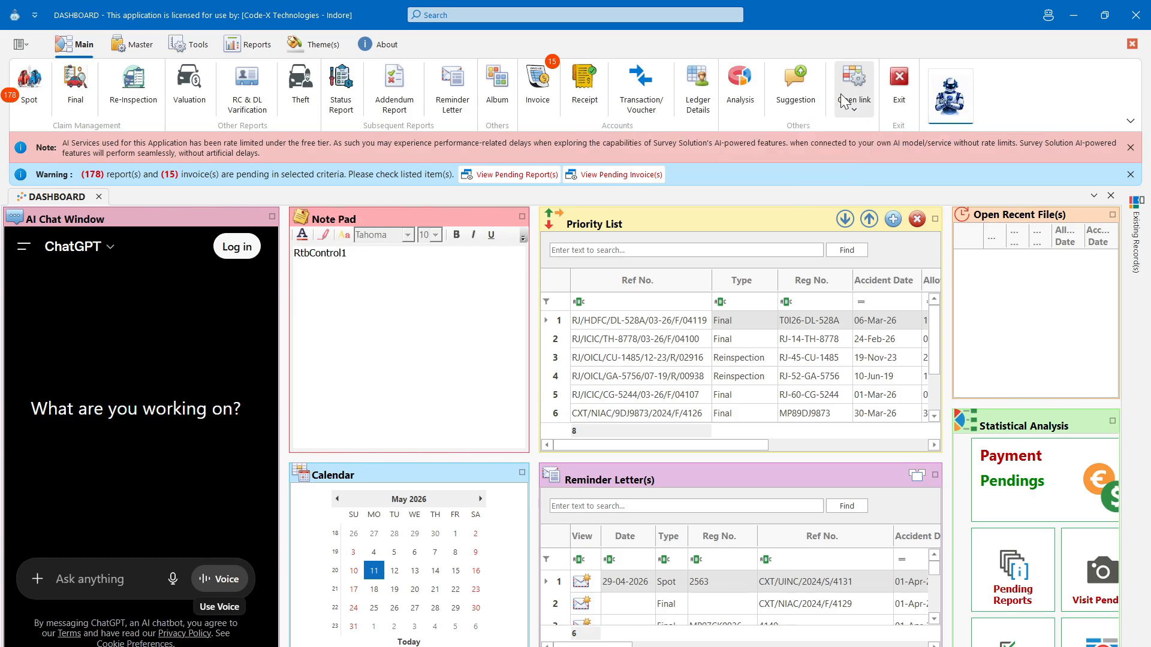
click(141, 45)
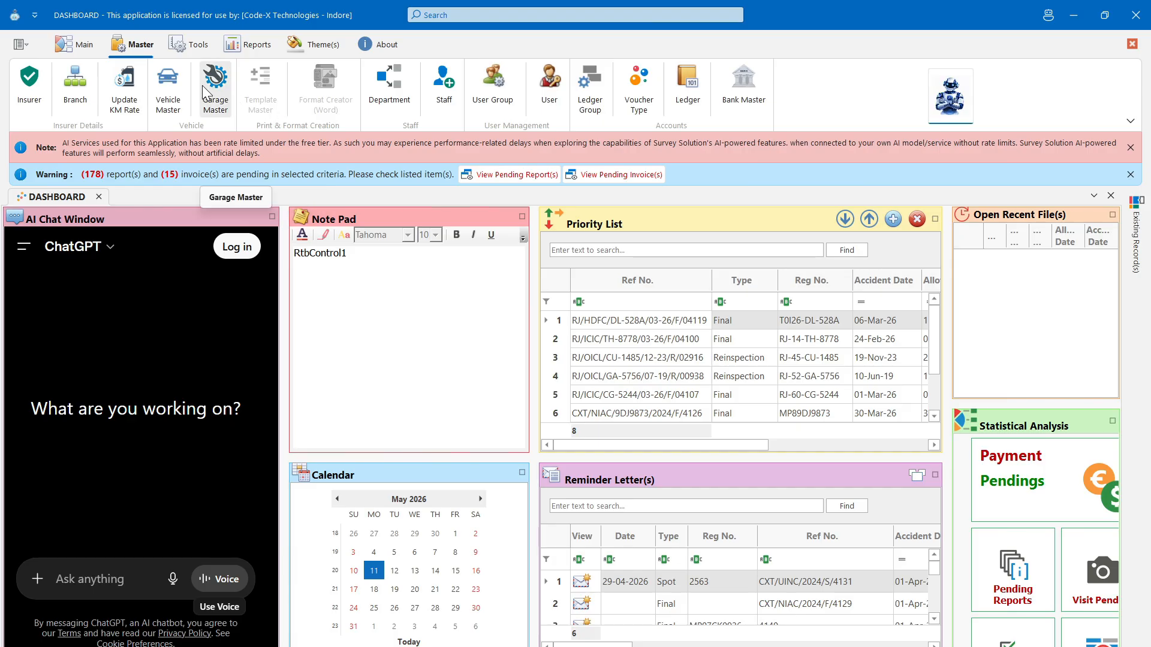
click(191, 45)
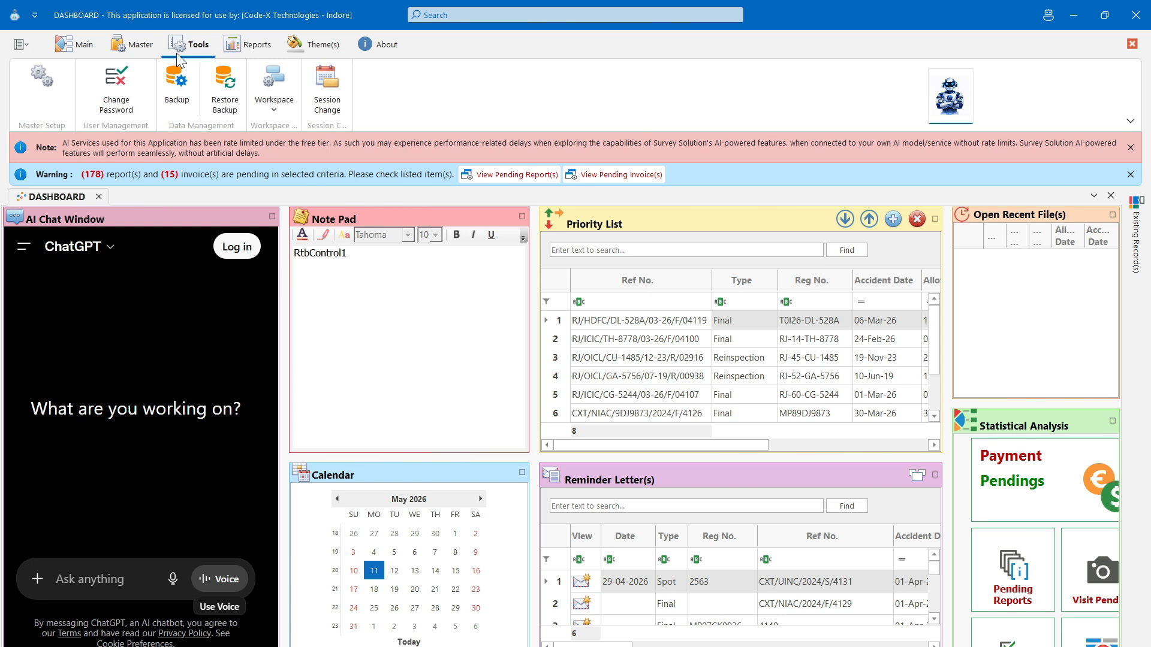
- Look at the Workspace options without changing them, then show the Reports commands
click(269, 111)
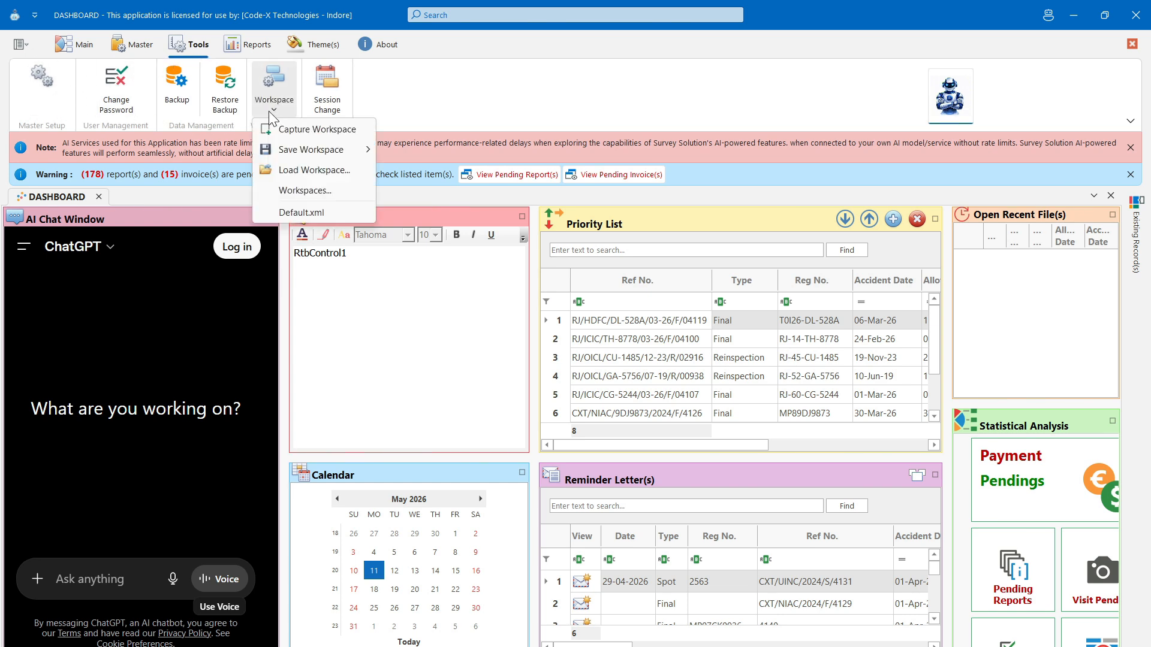
mouse_move(355, 150)
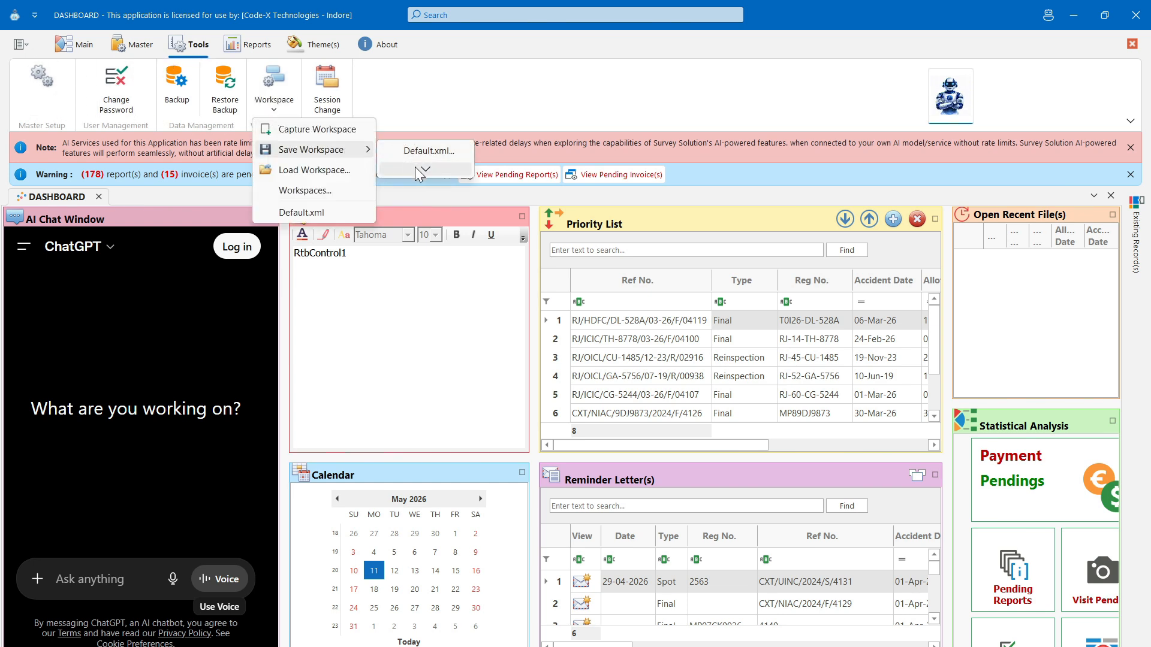
click(501, 110)
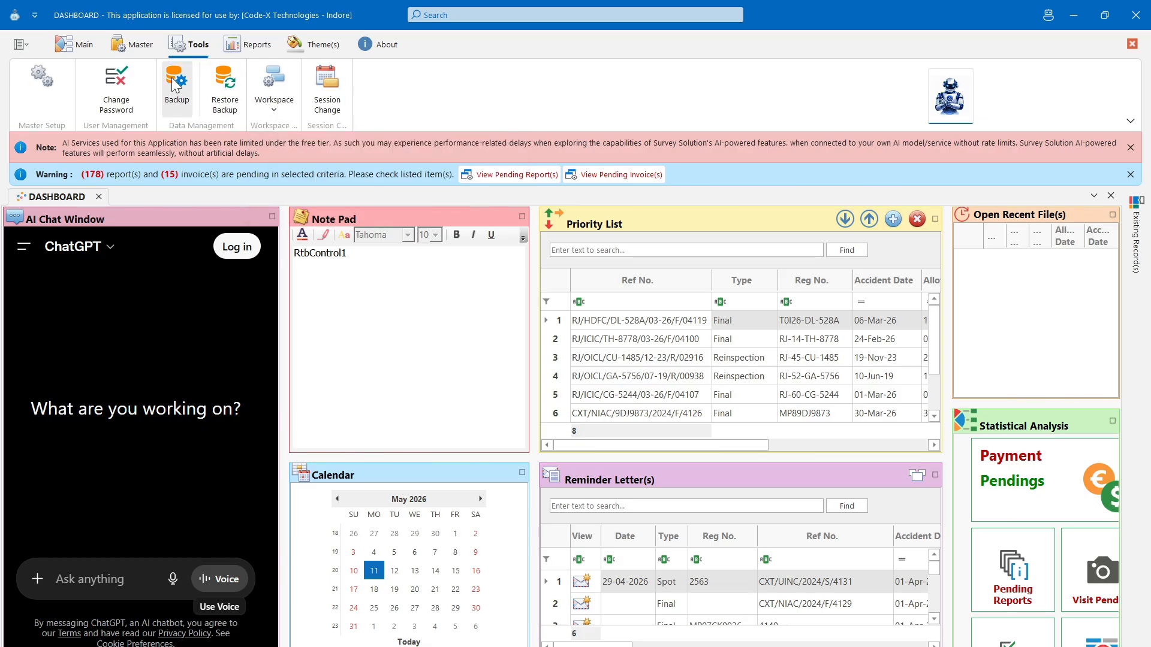
click(254, 48)
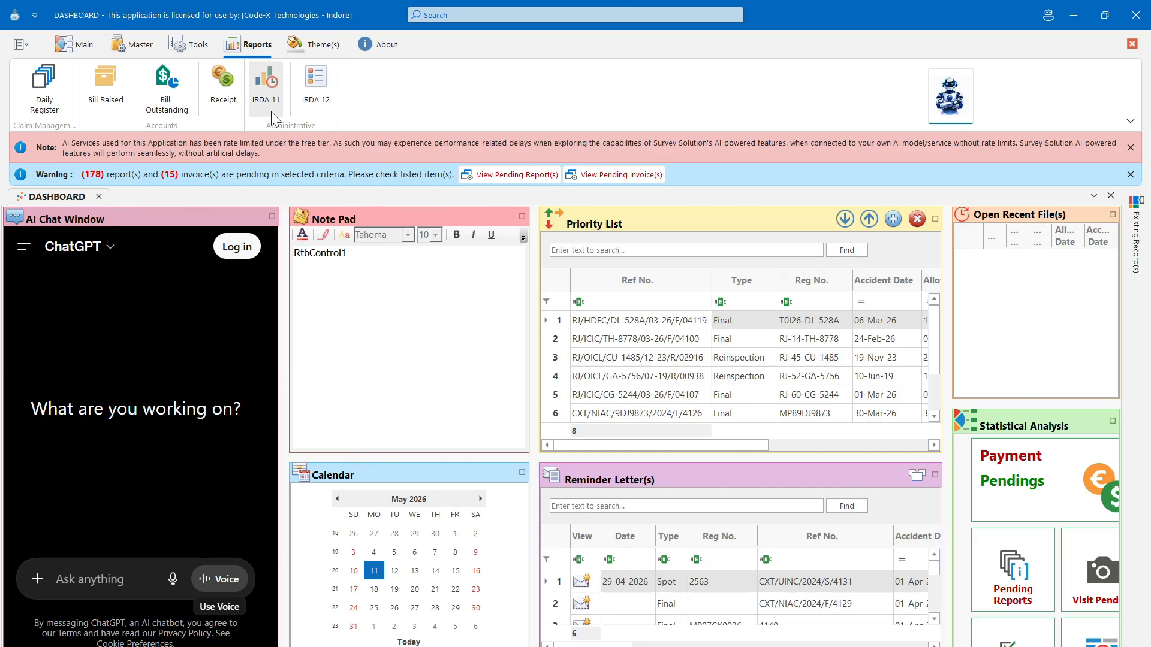
- Browse the WXI skin list under Theme(s) without changing the skin
click(323, 51)
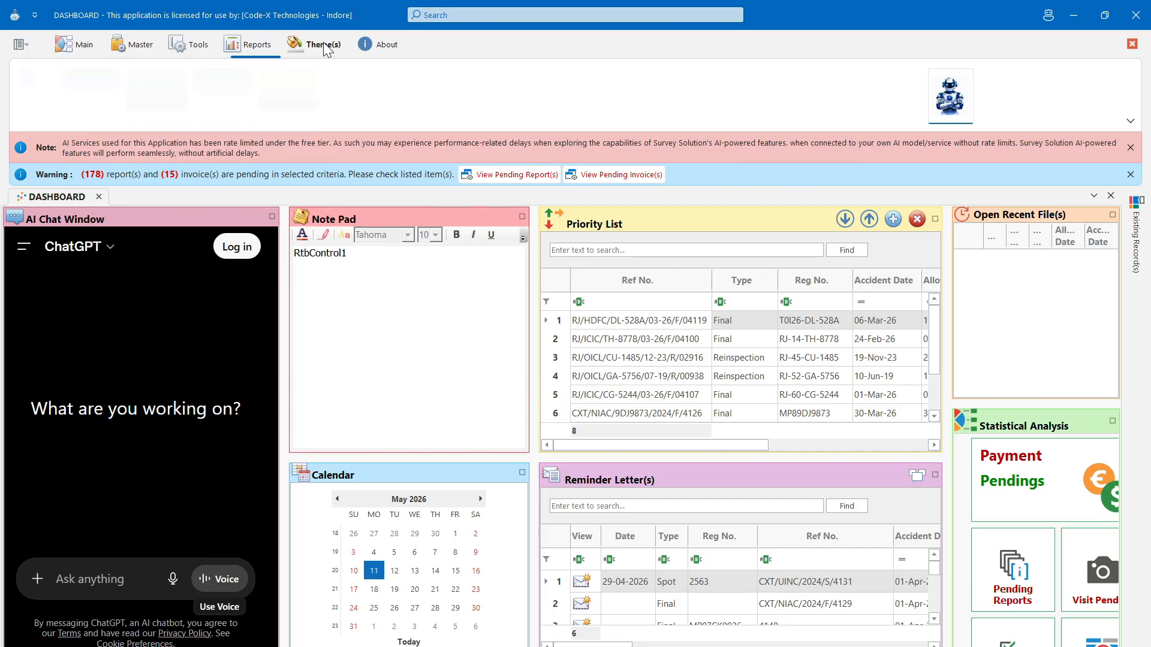
click(32, 113)
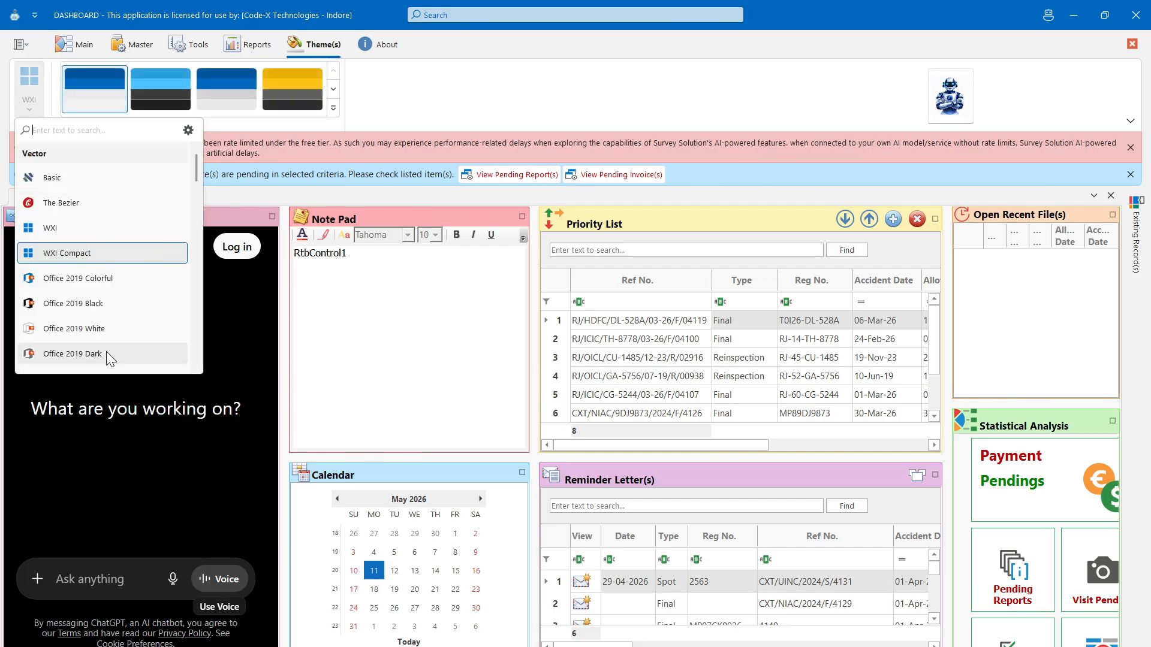
scroll(106, 352, down, 10)
scroll(106, 353, down, 5)
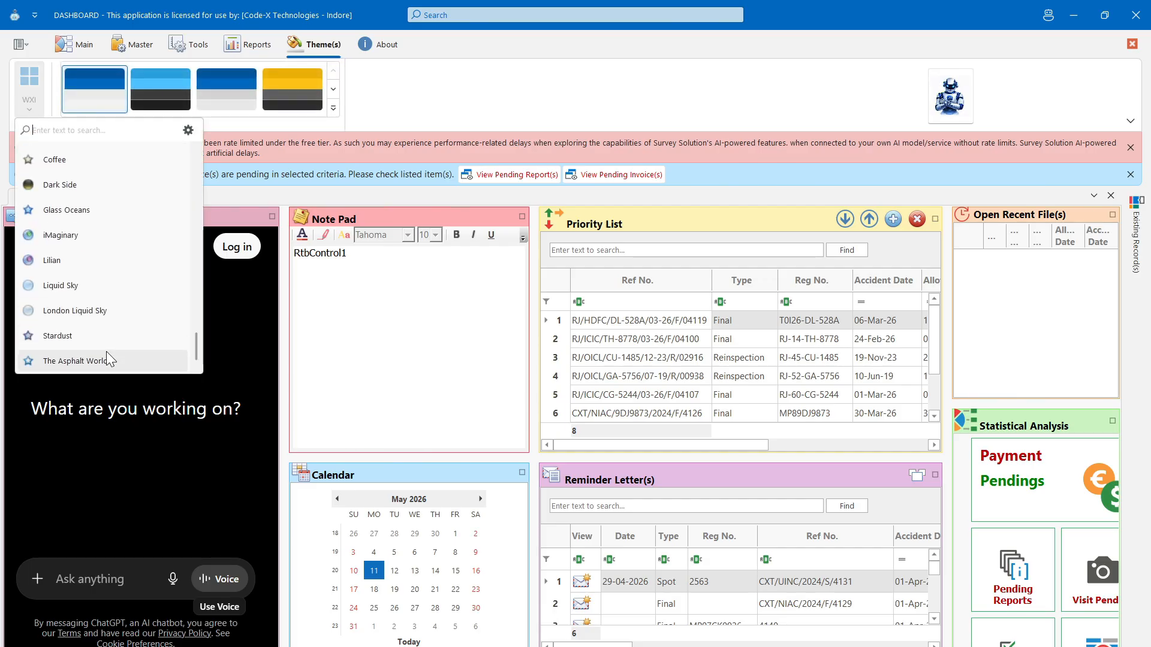
scroll(106, 355, up, 15)
click(410, 109)
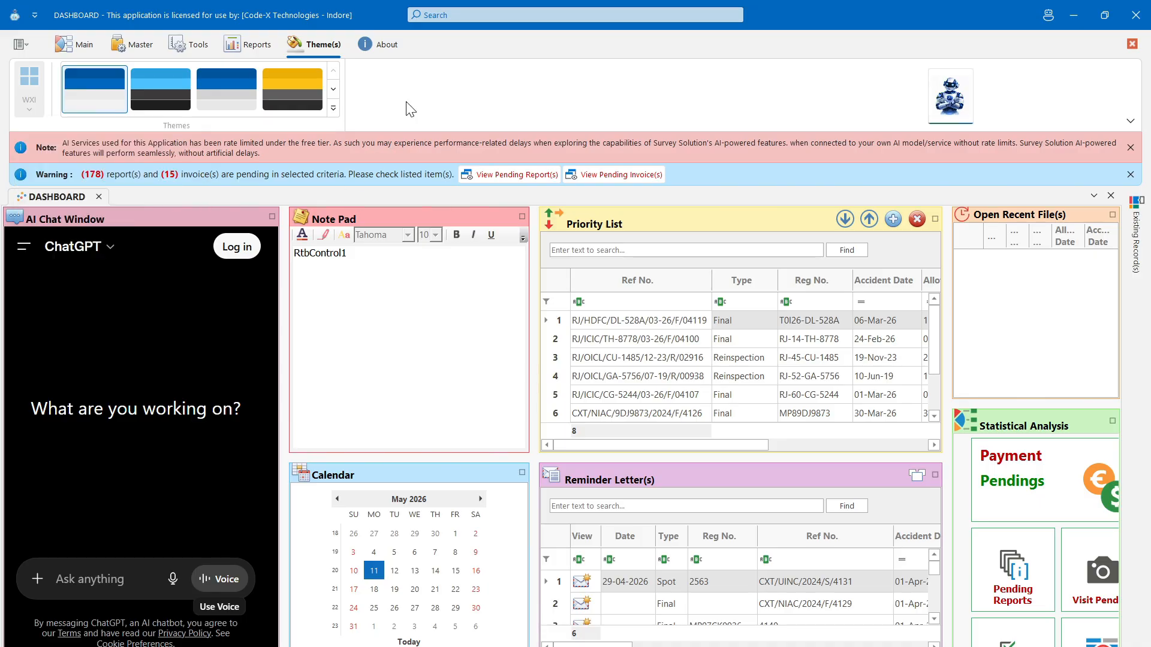
- Open the Code-X Technologies website from About, scroll through it, and close the browser
click(393, 50)
click(33, 90)
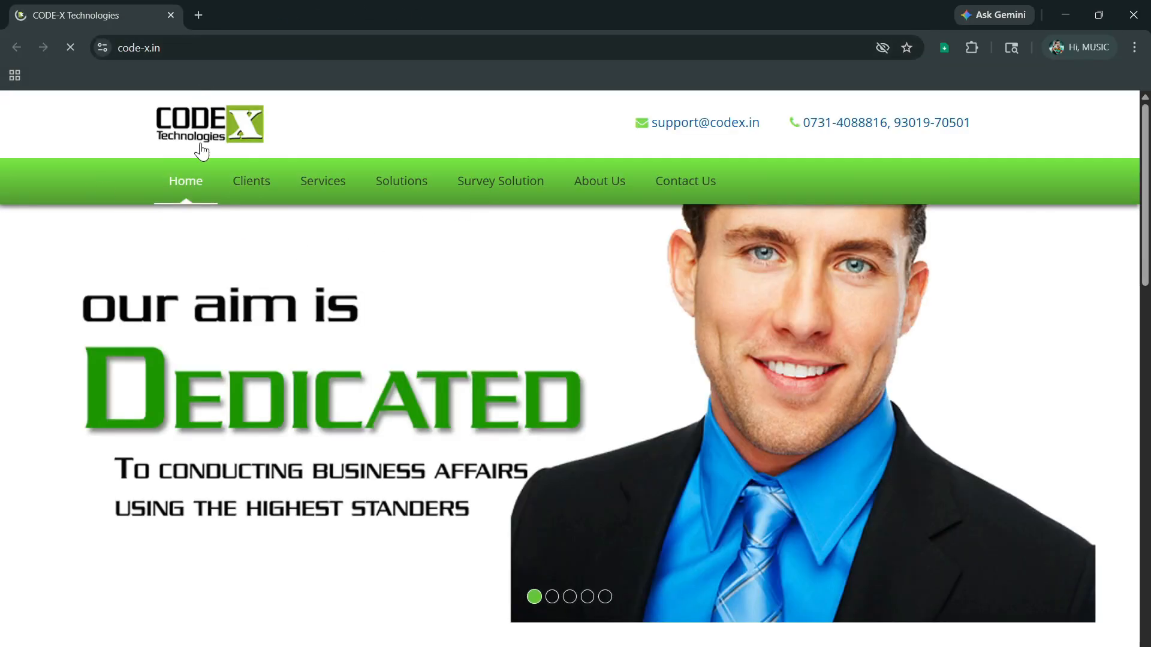
scroll(761, 334, down, 3)
scroll(762, 334, down, 15)
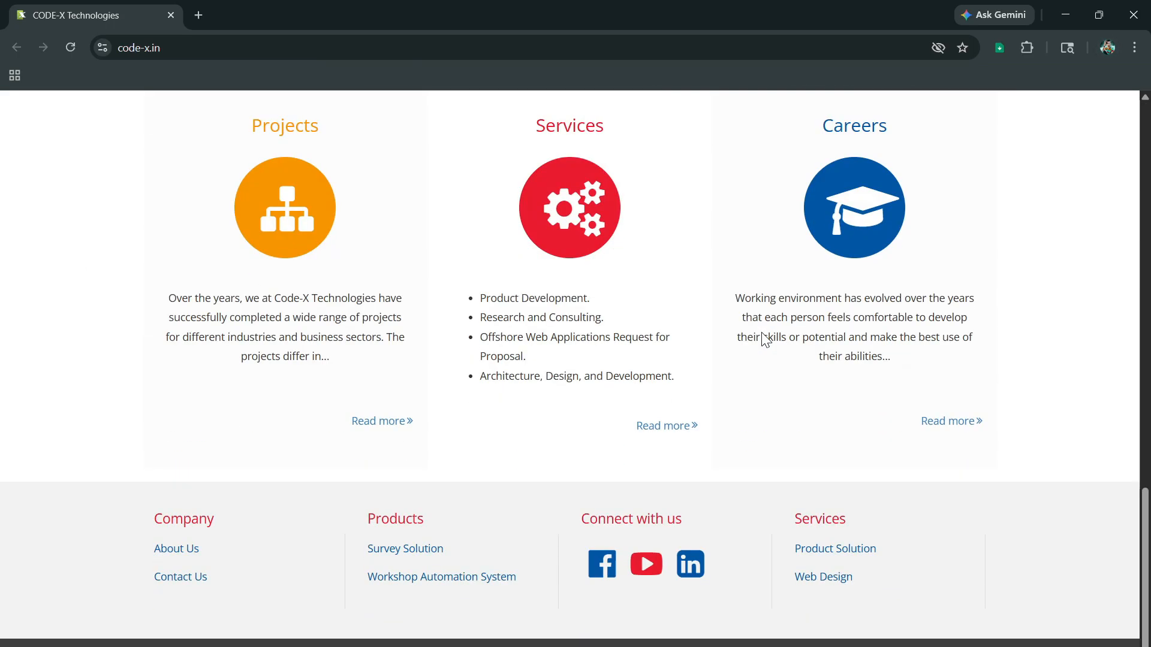
click(1135, 24)
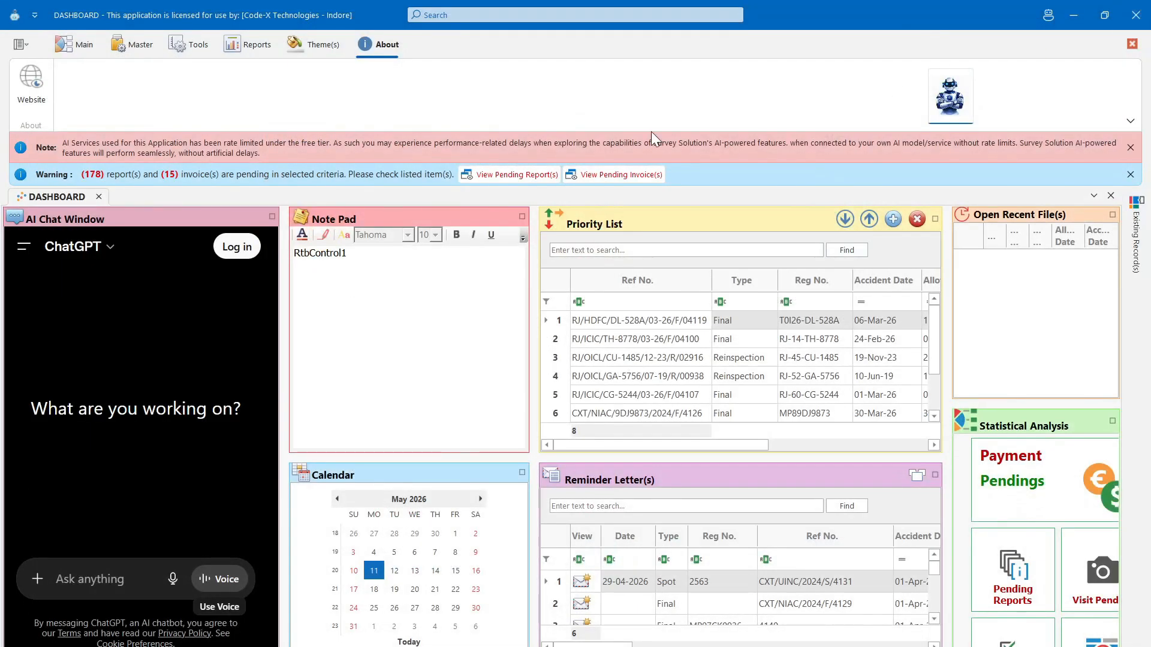
- Switch back to the Main ribbon tab's claim commands
click(80, 45)
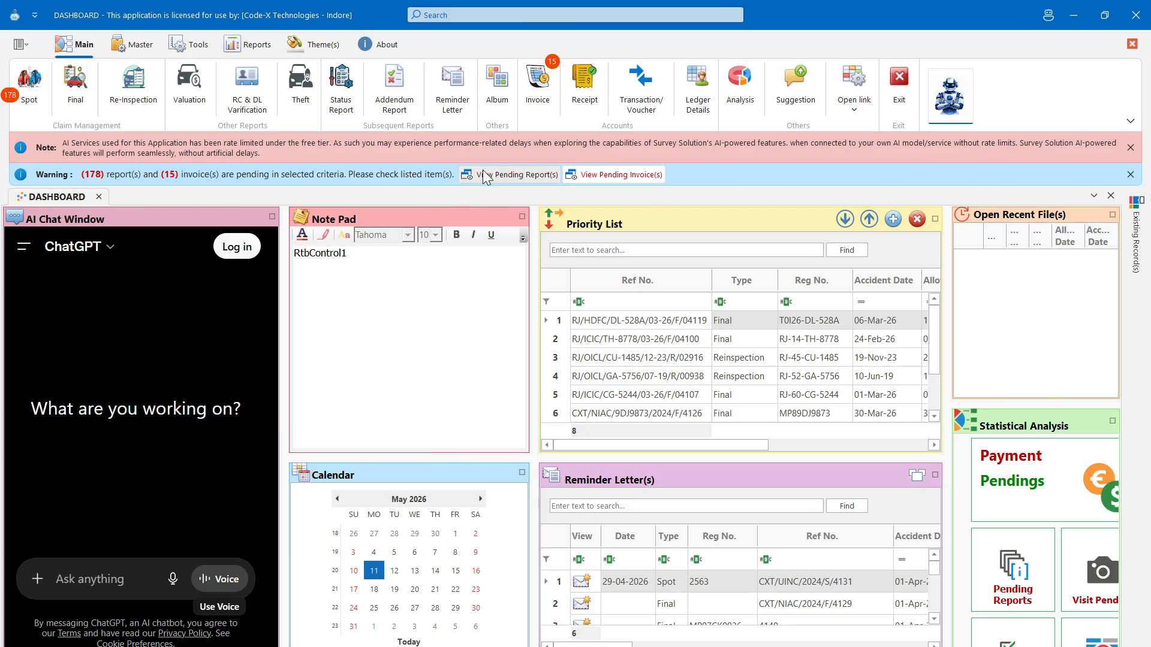
- View the pending-invoices report and Statistical Analysis details, then restore the tiled dashboard
click(597, 180)
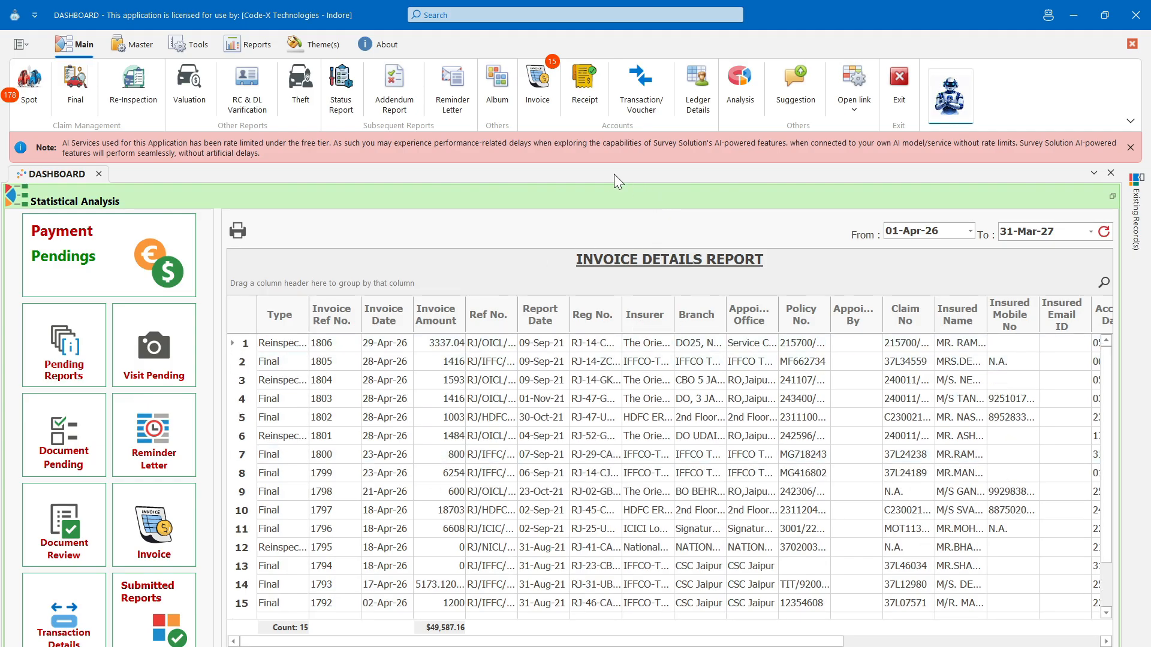
double_click(480, 202)
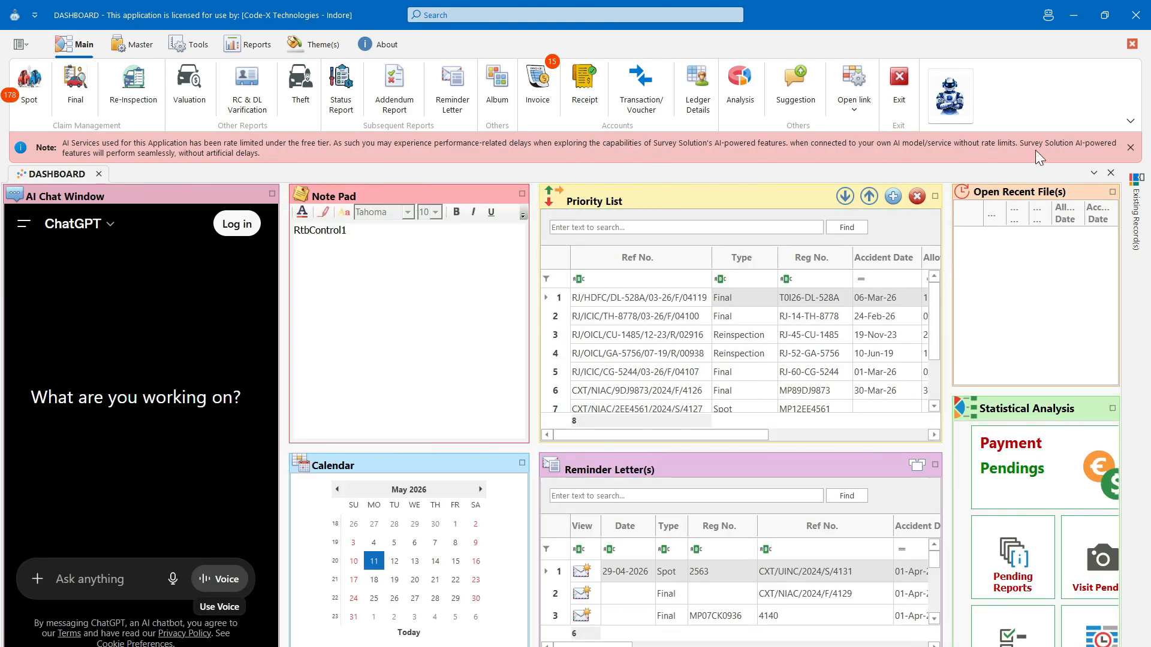
click(1130, 148)
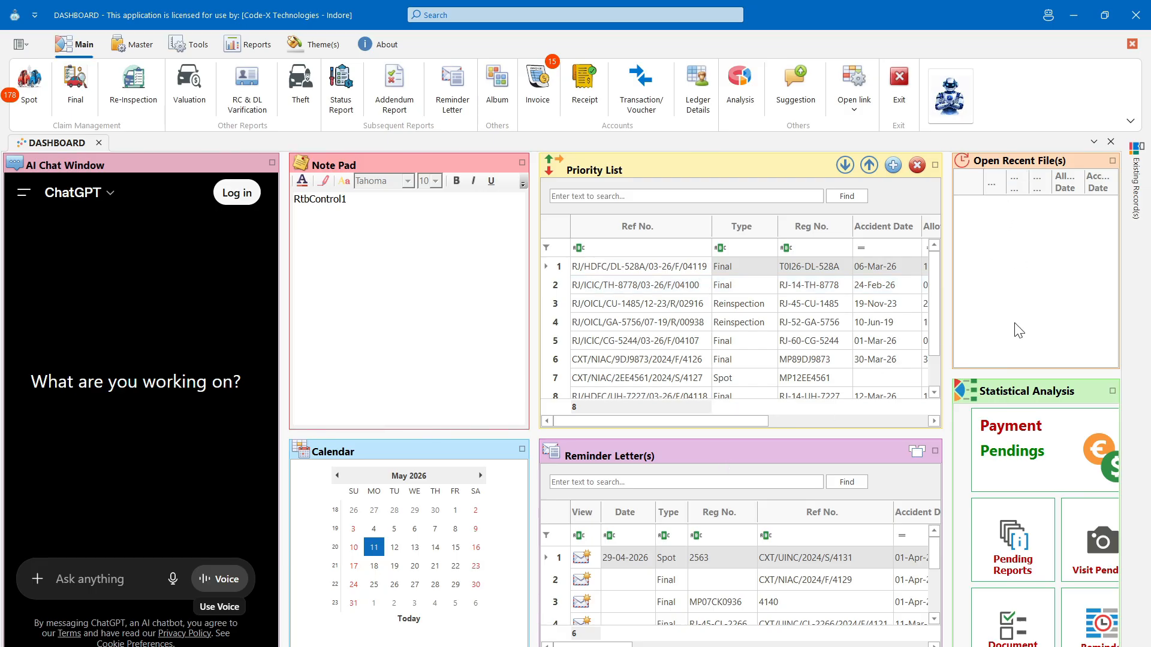
double_click(1022, 403)
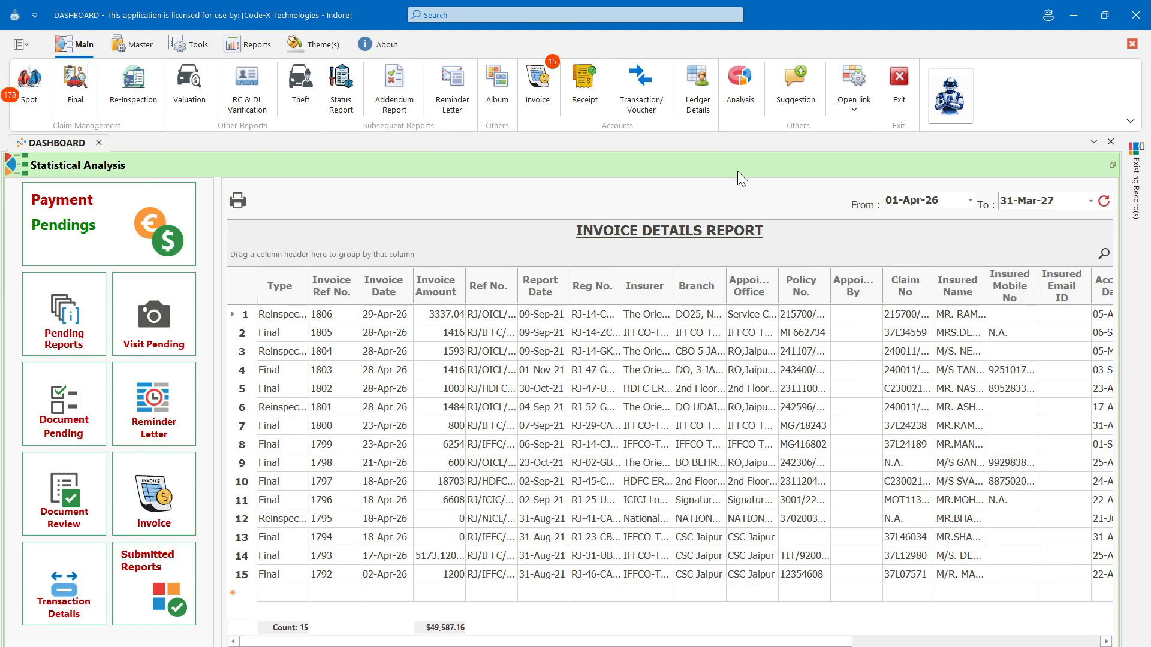
click(1110, 163)
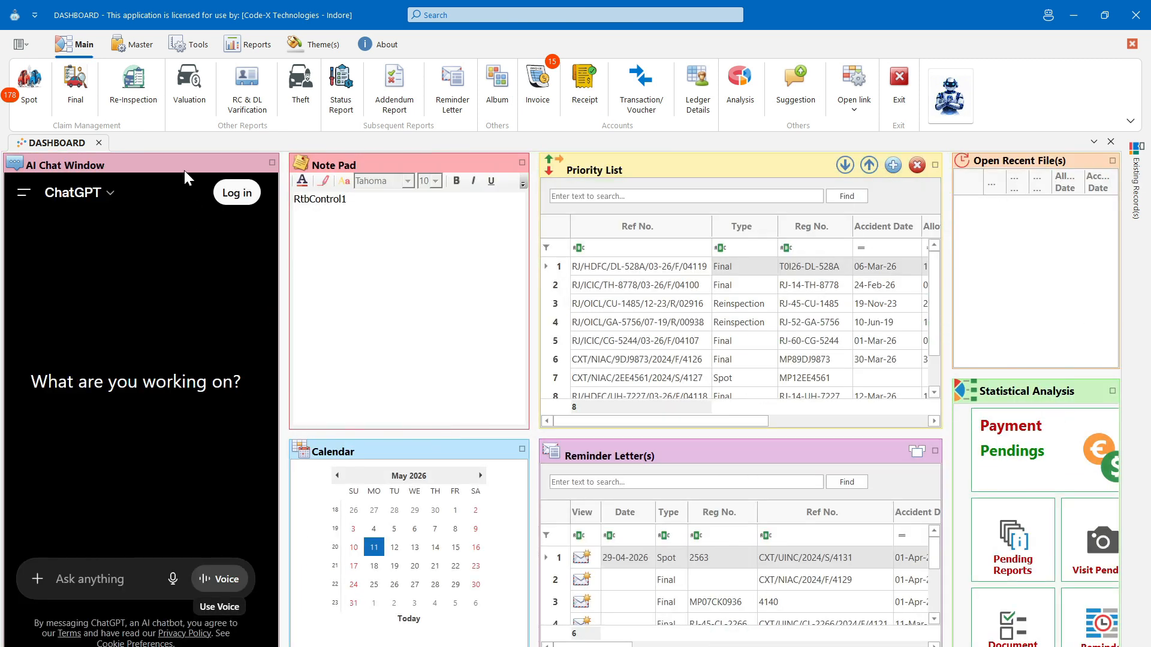
- Maximize the AI Chat Window to show ChatGPT's empty new-chat page
double_click(185, 165)
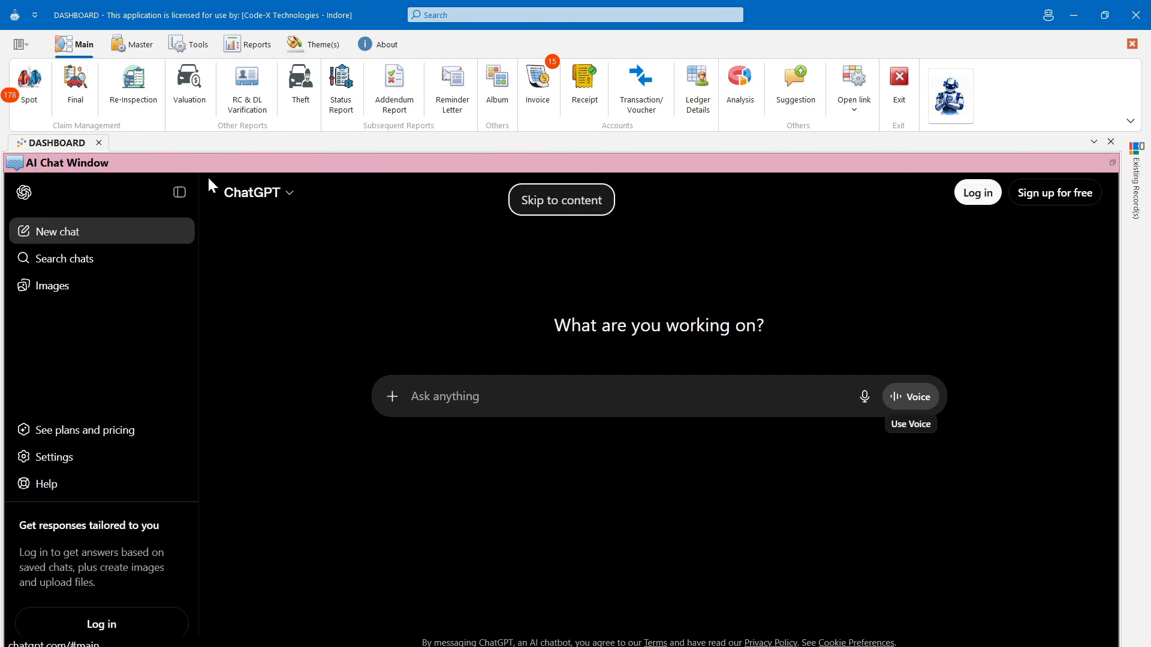
click(534, 201)
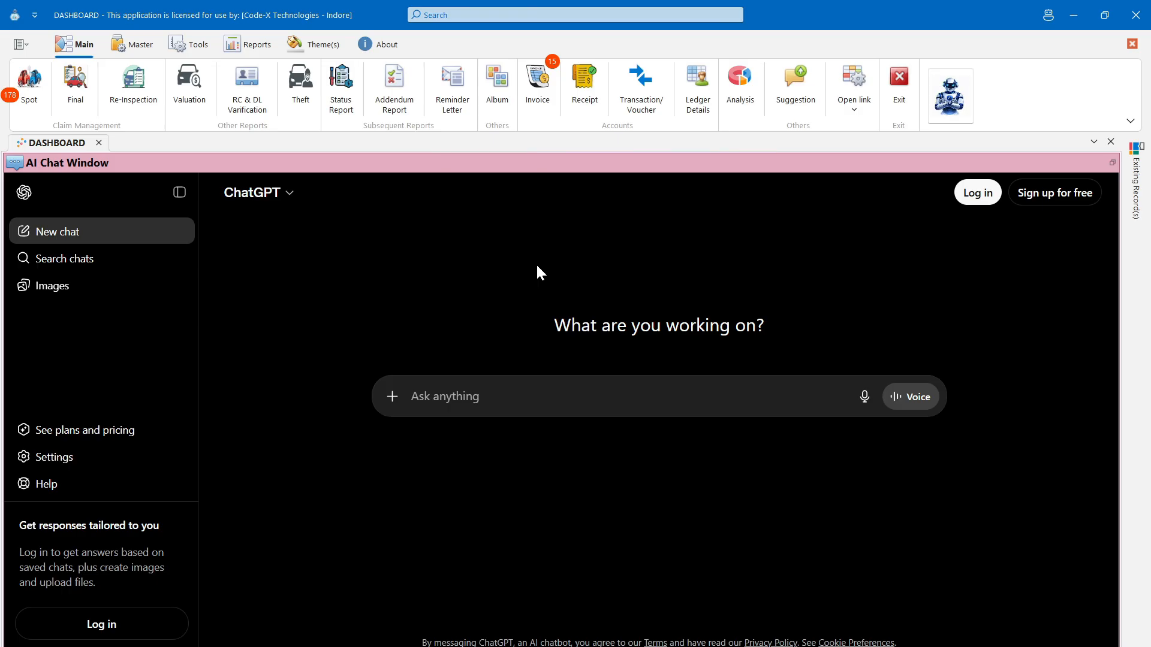
- Restore the AI chat, maximize the Note Pad and replace its text with 'Test'
double_click(638, 170)
double_click(458, 165)
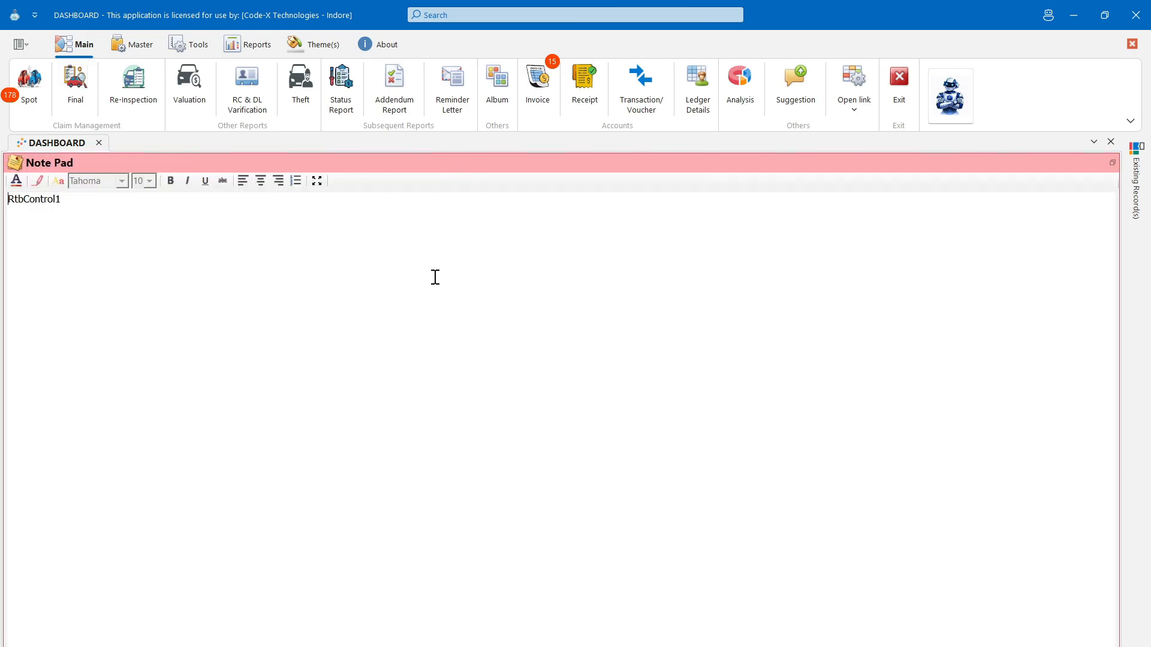
key(ctrl+a)
text(Te)
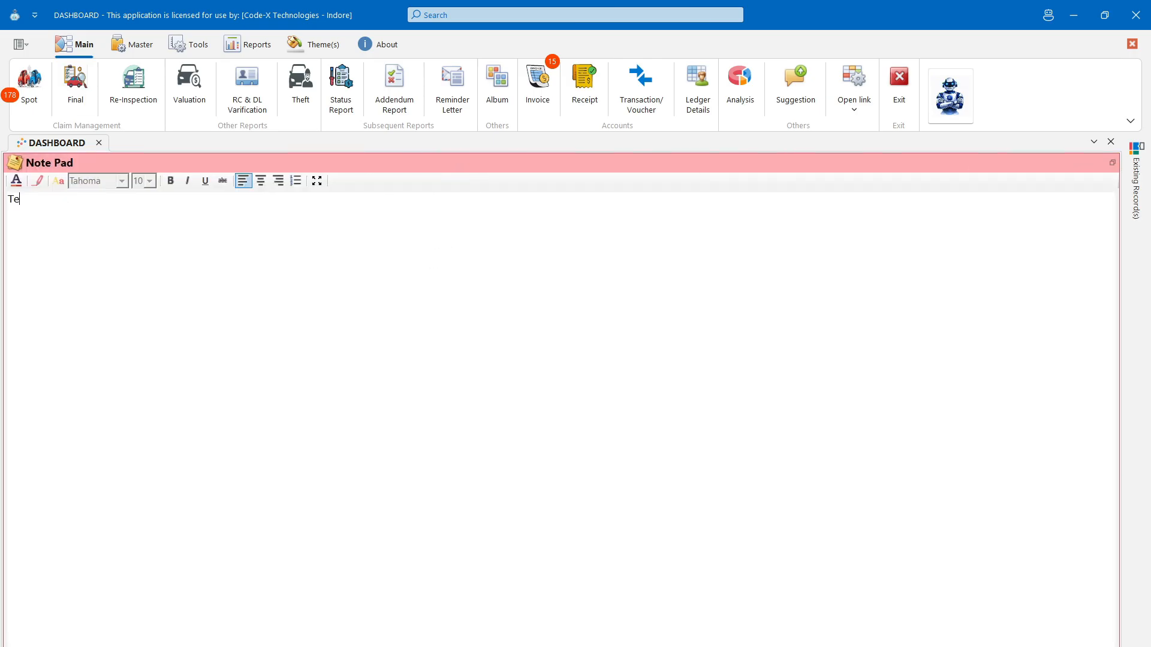
key(ctrl+a)
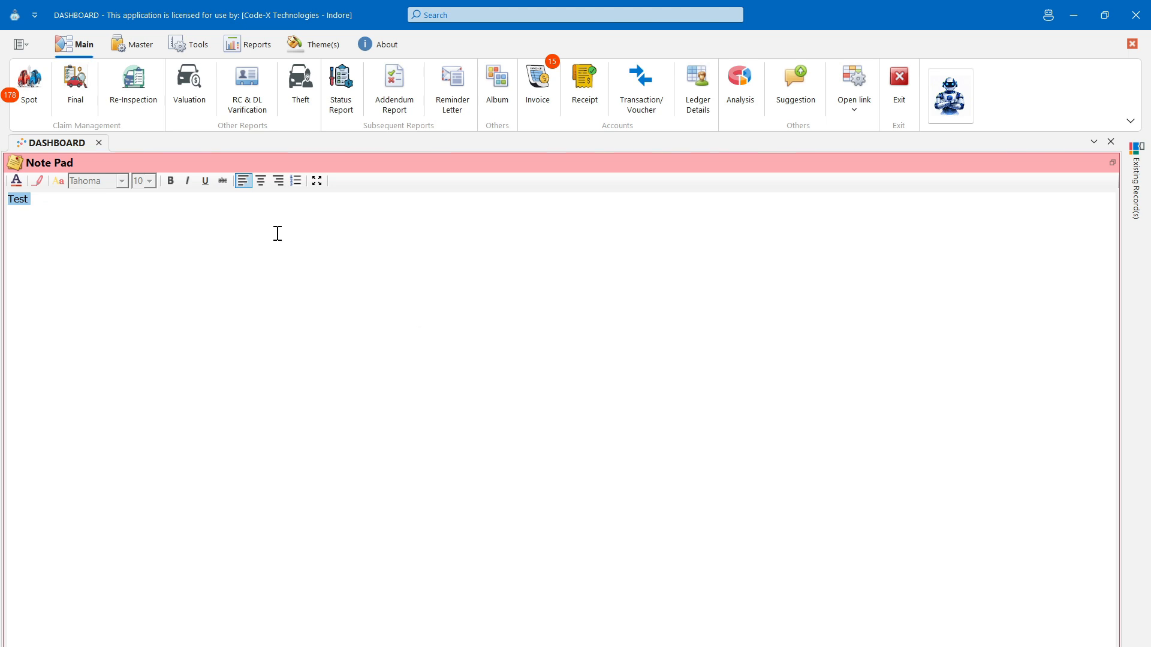
- Make 'Test' bold and italic and set its font colour to Navy
click(171, 181)
click(187, 181)
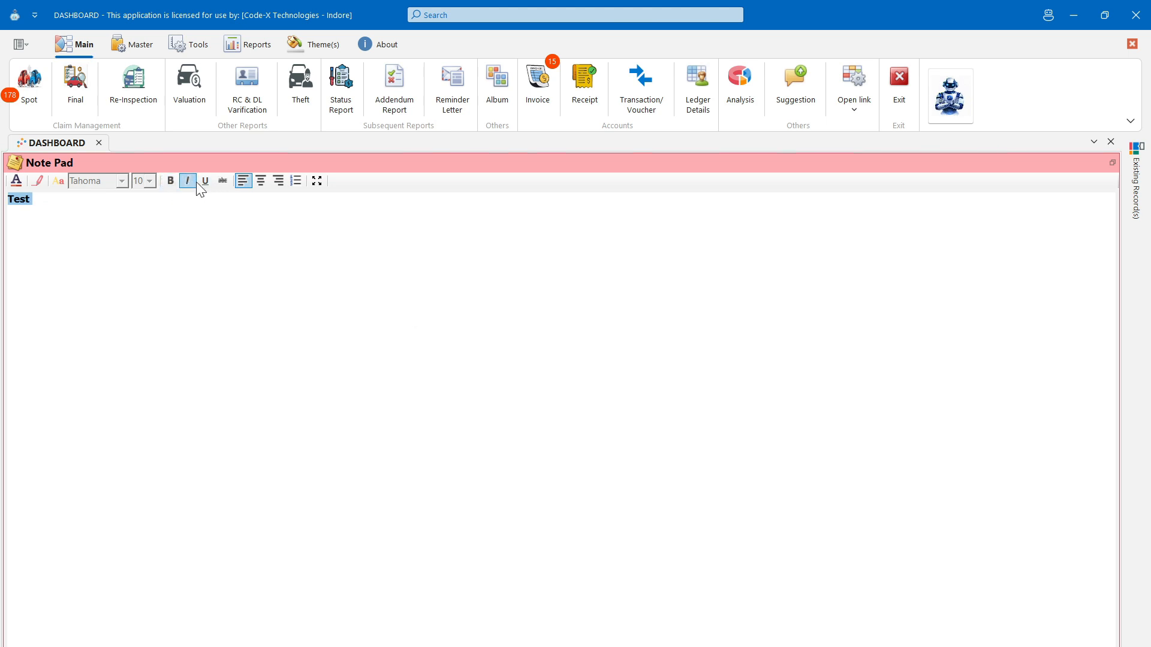
click(52, 181)
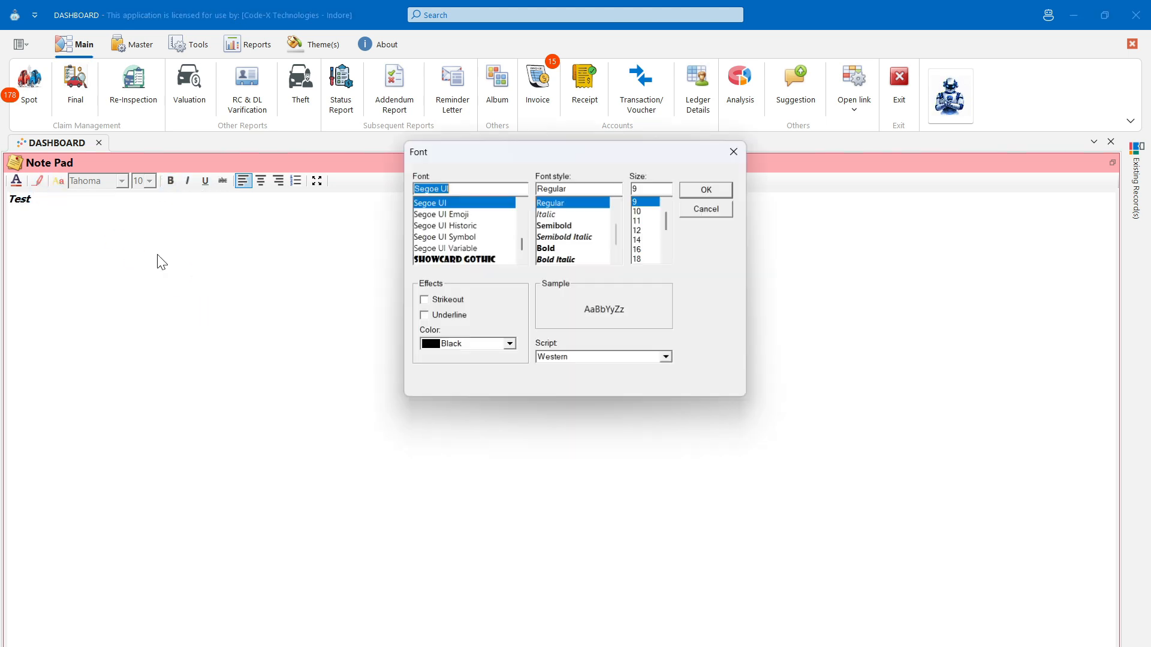
click(473, 344)
click(472, 401)
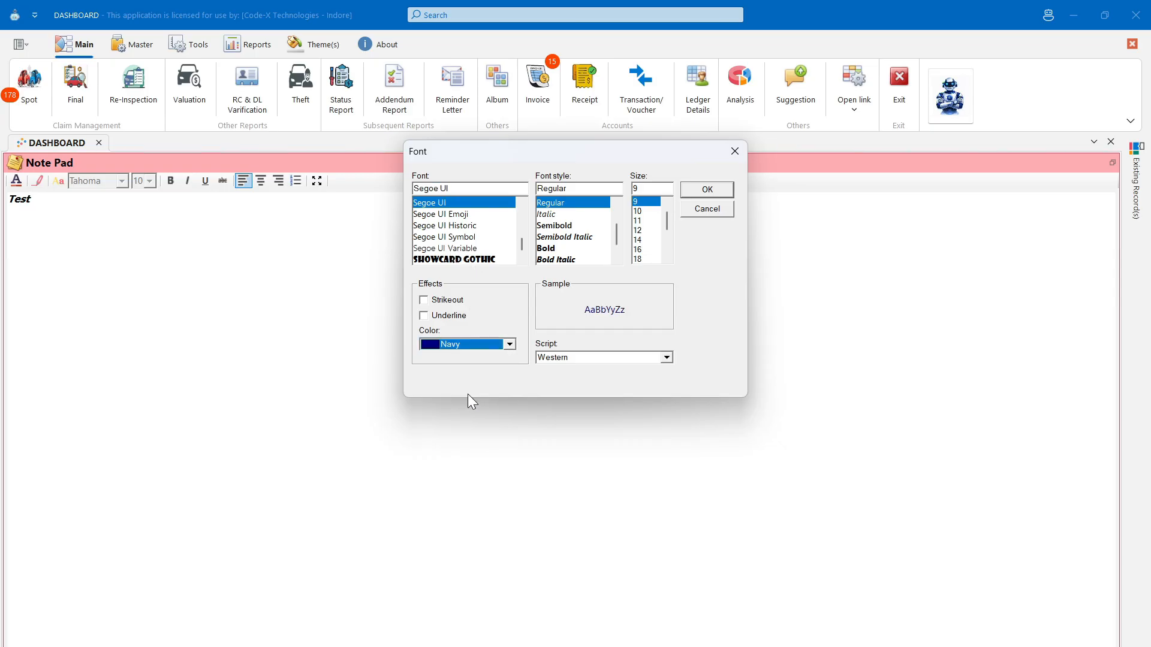
key(Return)
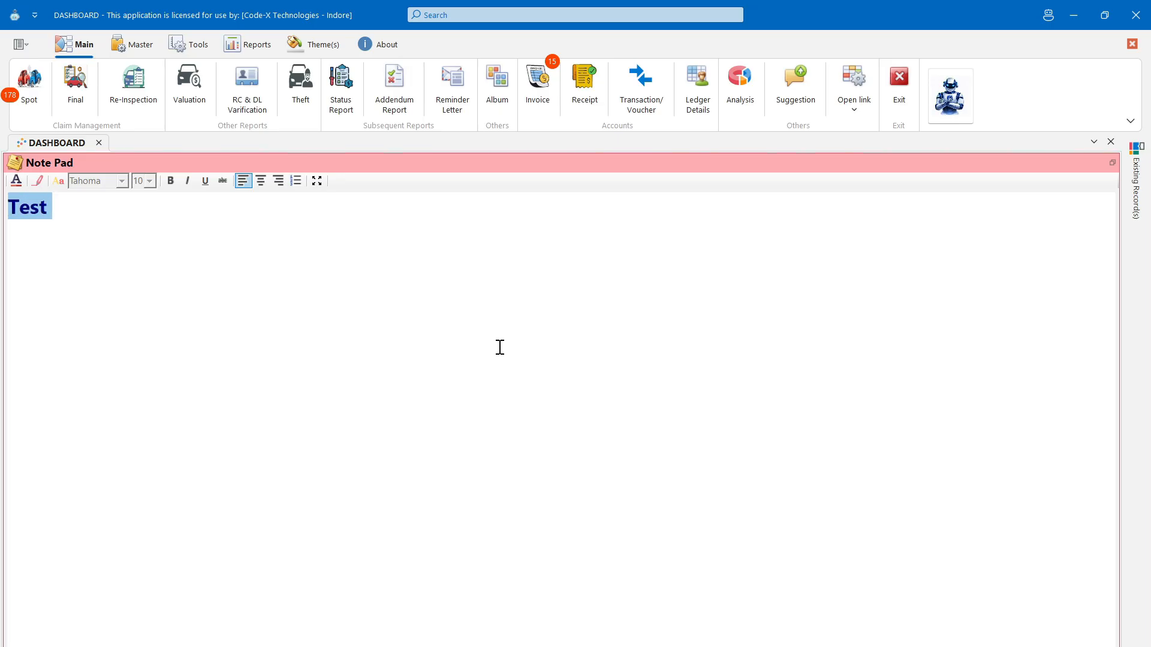
- Restore the Note Pad and maximize the Calendar to show May 2026 through April 2027
double_click(557, 166)
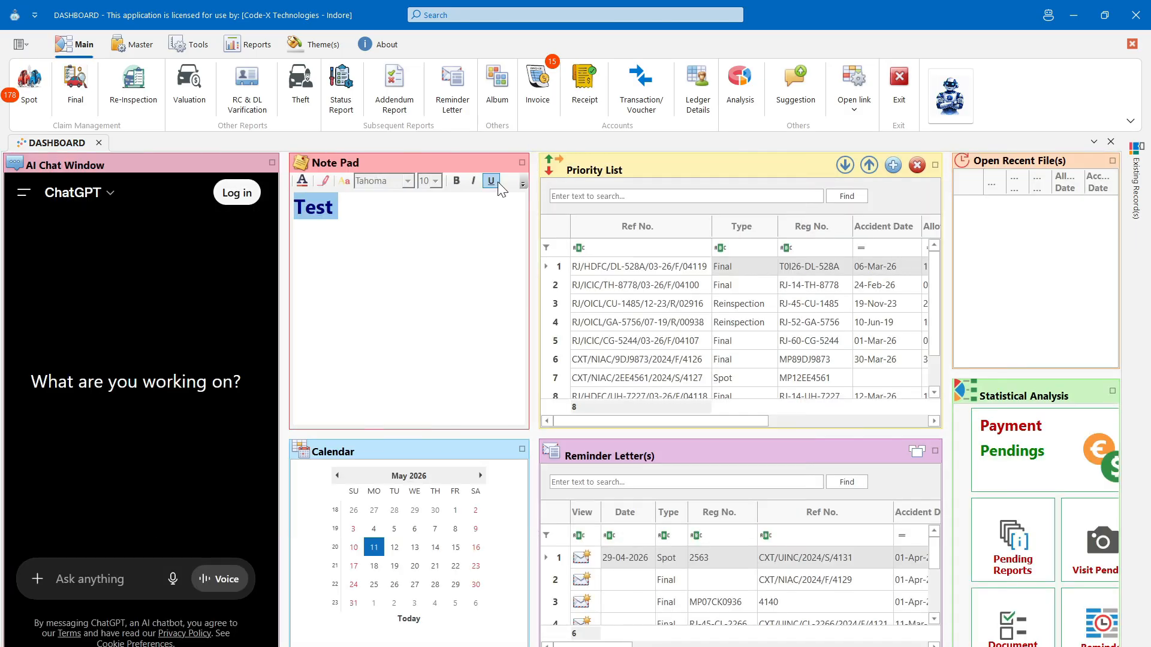
double_click(430, 447)
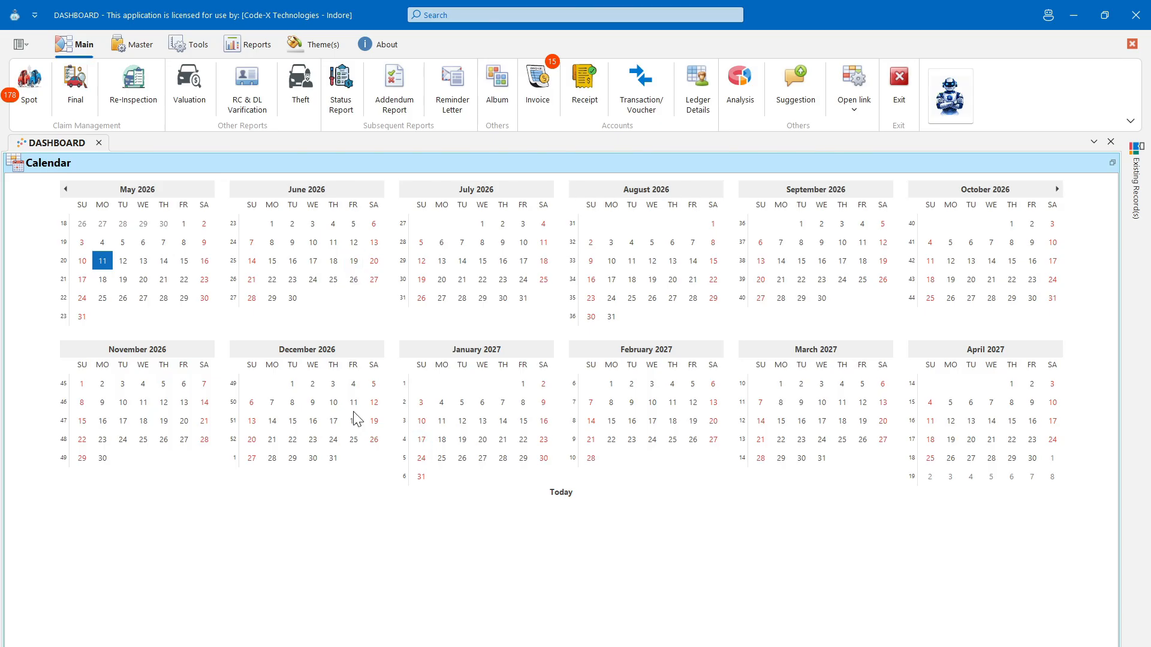
- Restore the Calendar and maximize the Priority List showing its eight claims
double_click(413, 159)
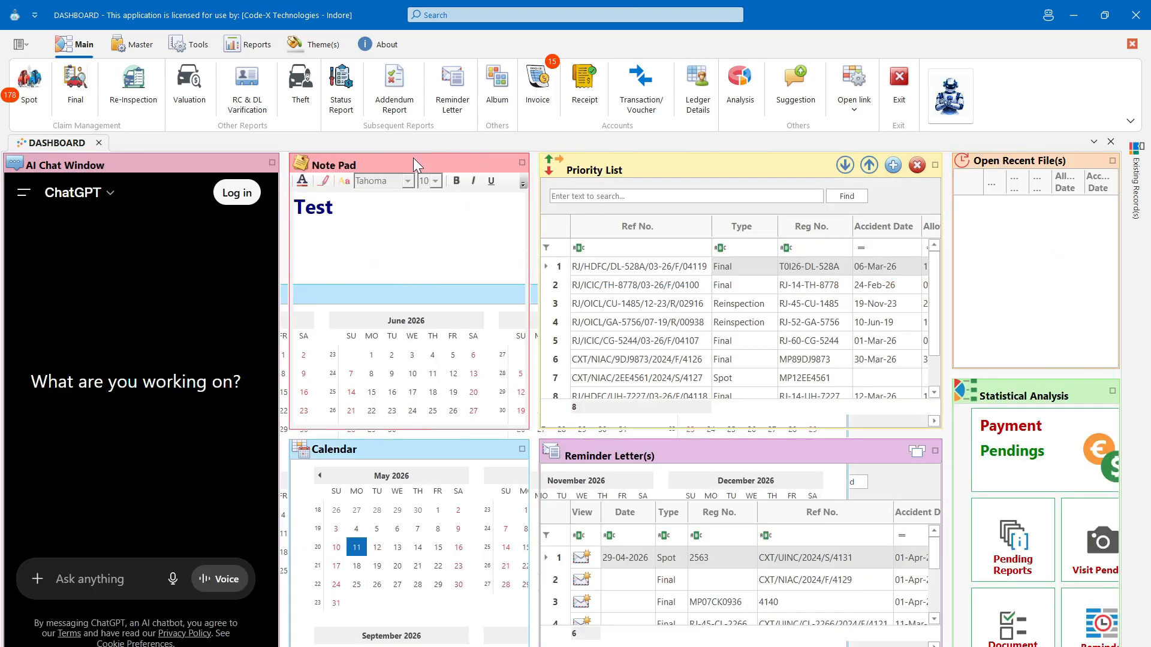
double_click(656, 163)
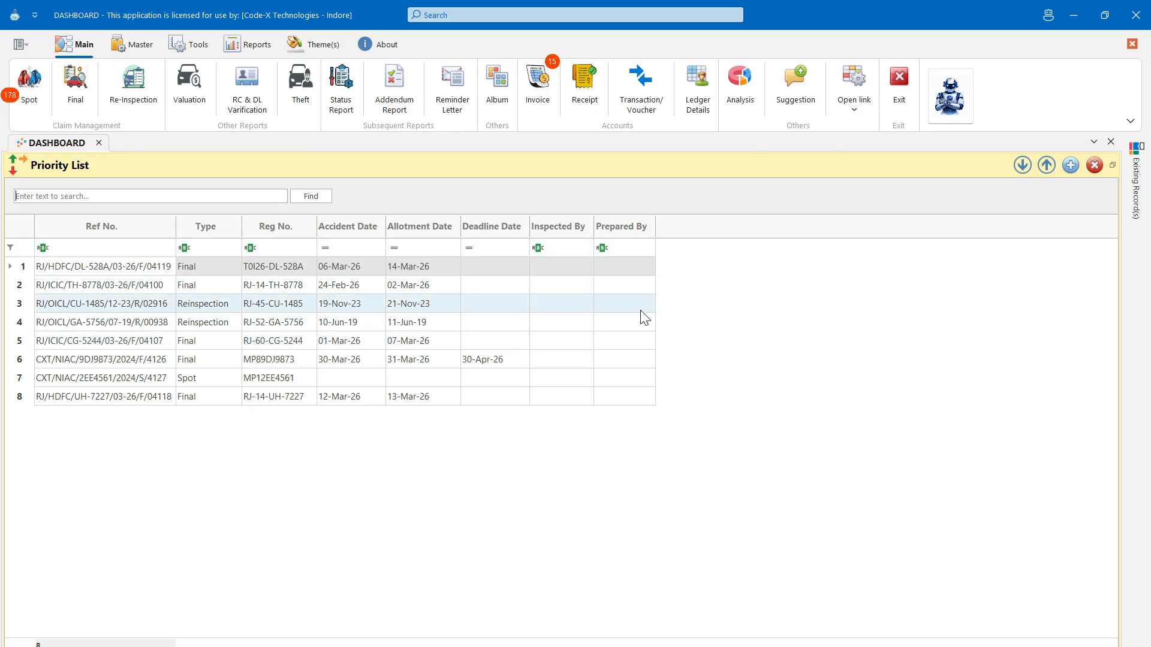
click(1071, 164)
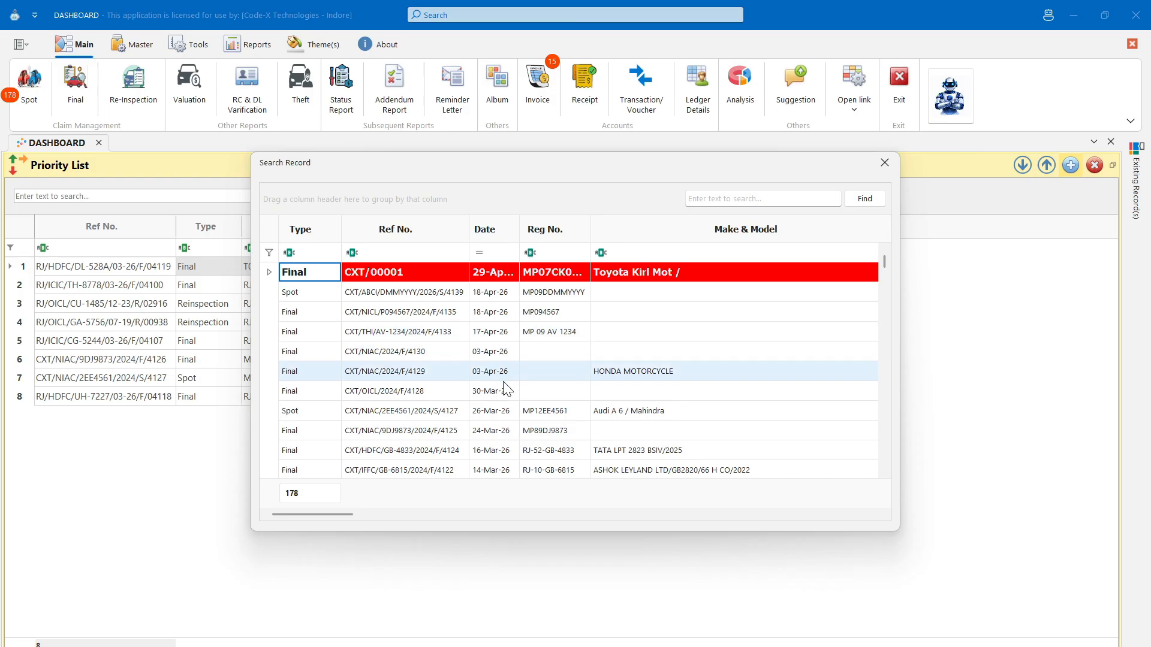
scroll(505, 383, down, 6)
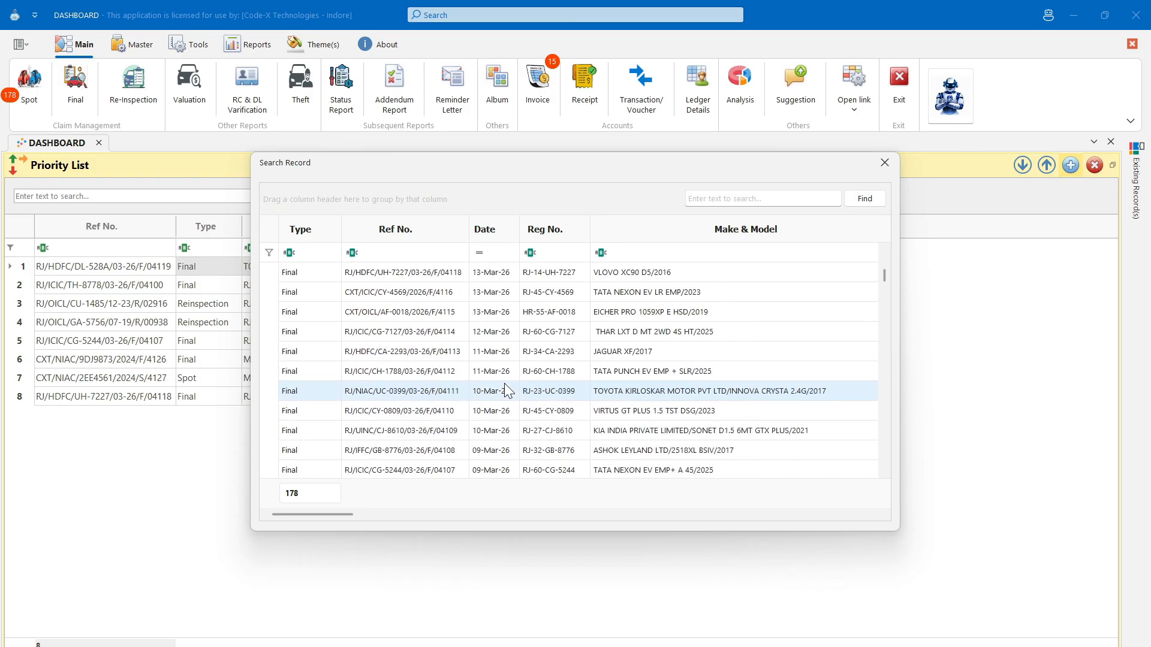
scroll(505, 391, down, 10)
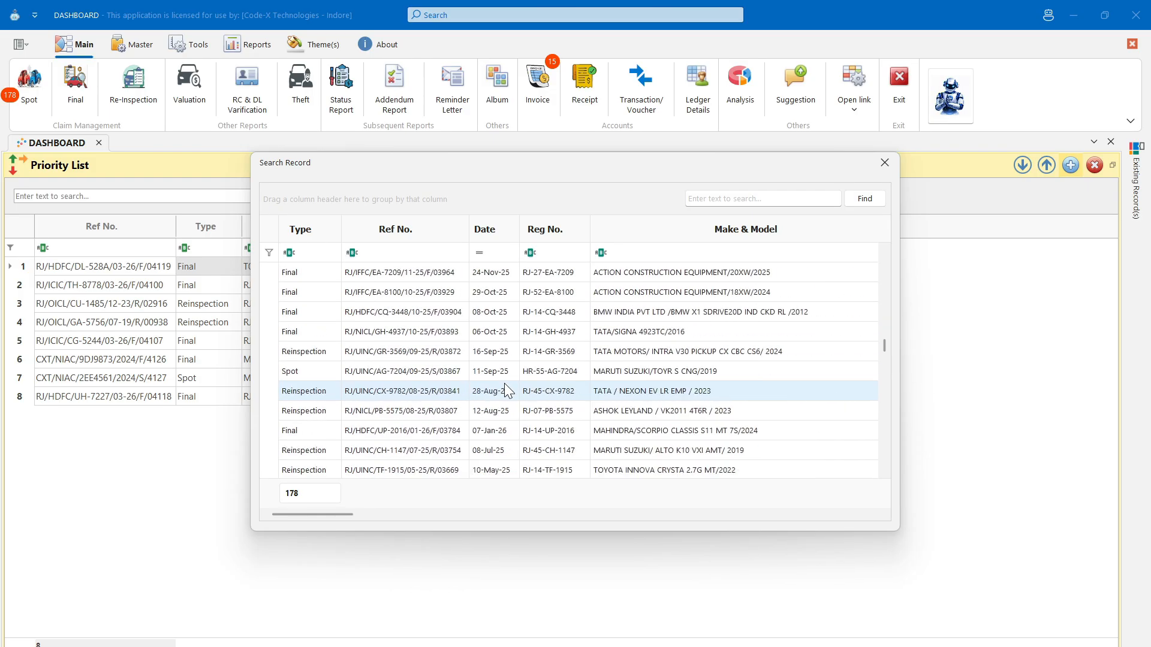
scroll(505, 390, up, 8)
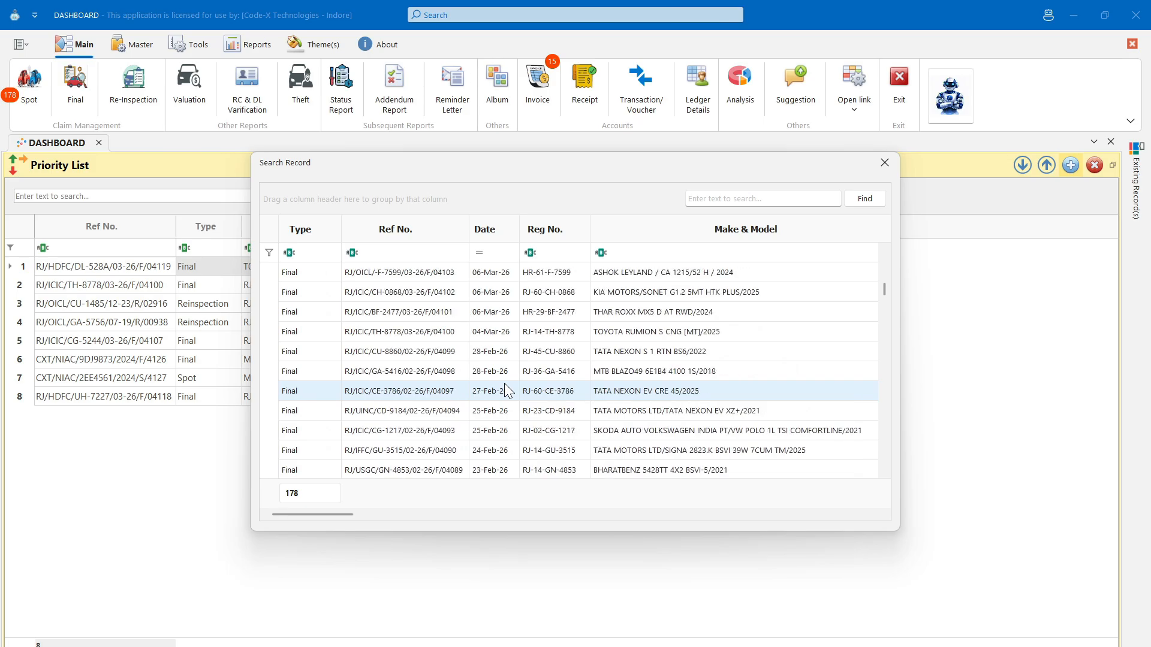
click(505, 386)
double_click(506, 390)
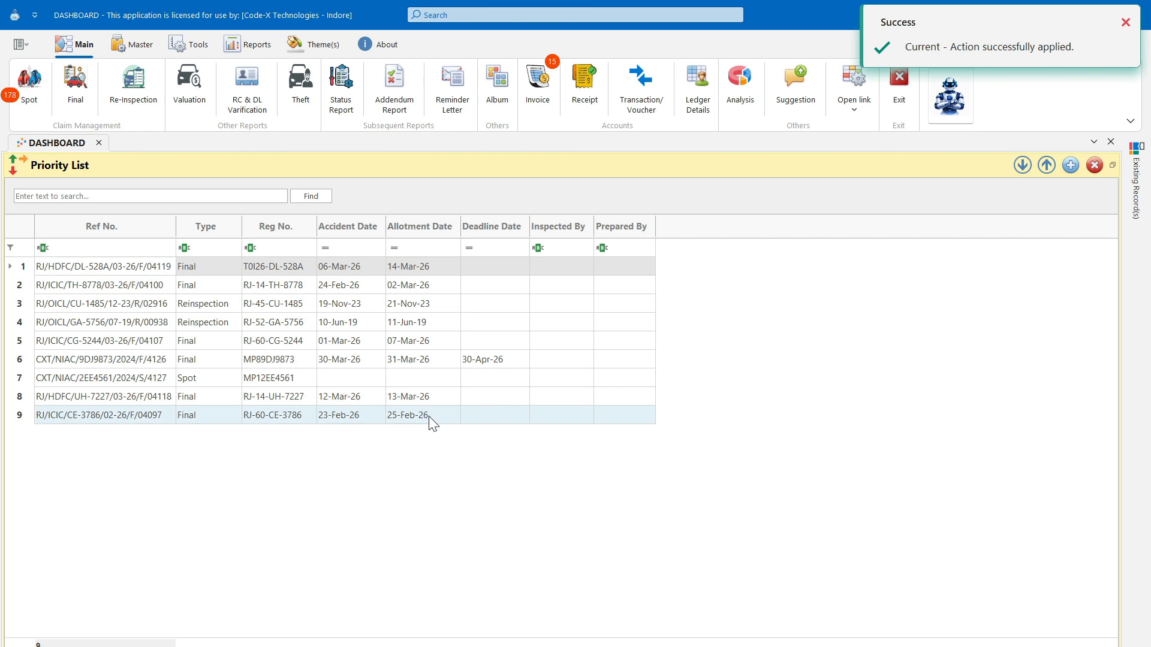
click(436, 417)
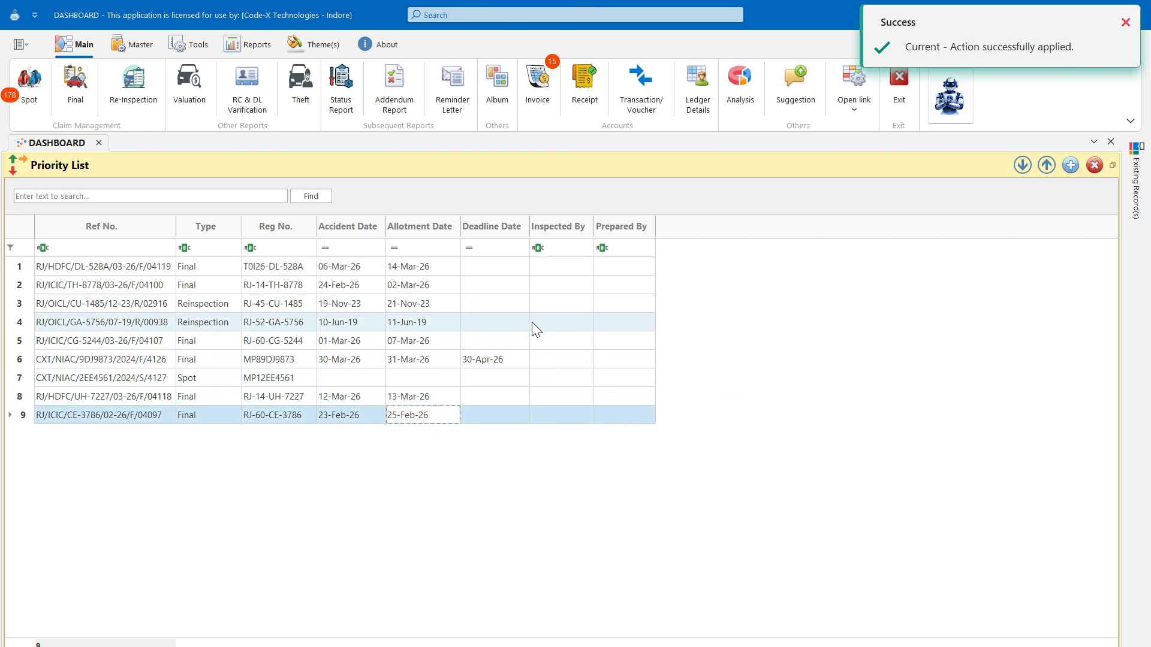
- Remove the Spot record MP12EE4561 from the Priority List
click(520, 381)
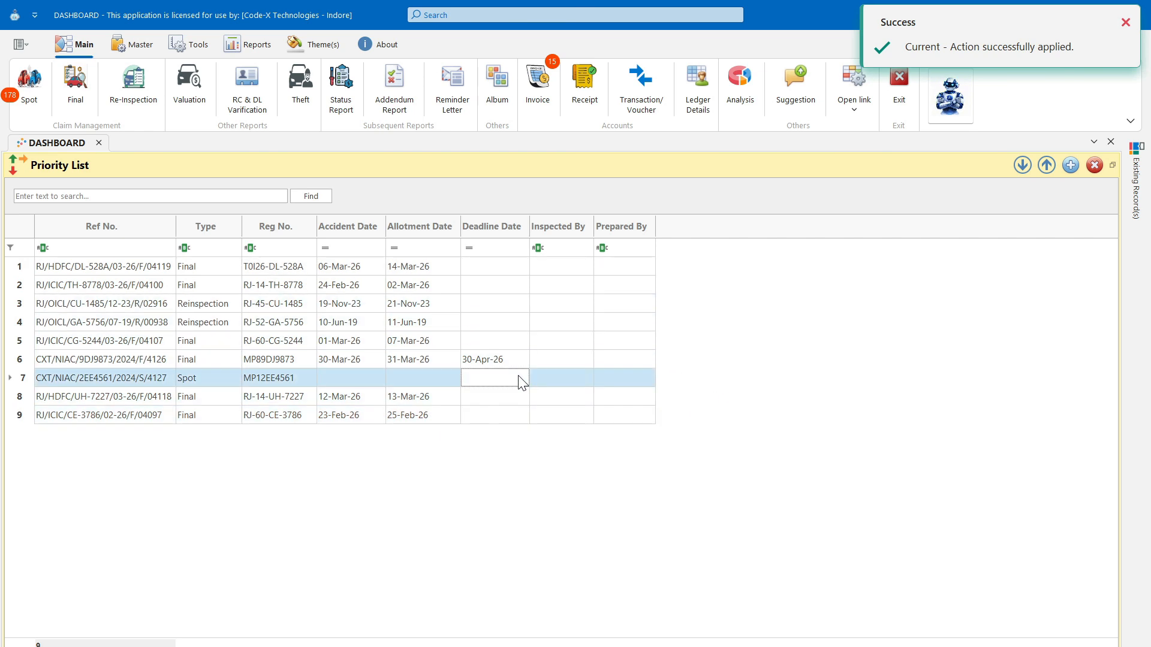
click(1096, 166)
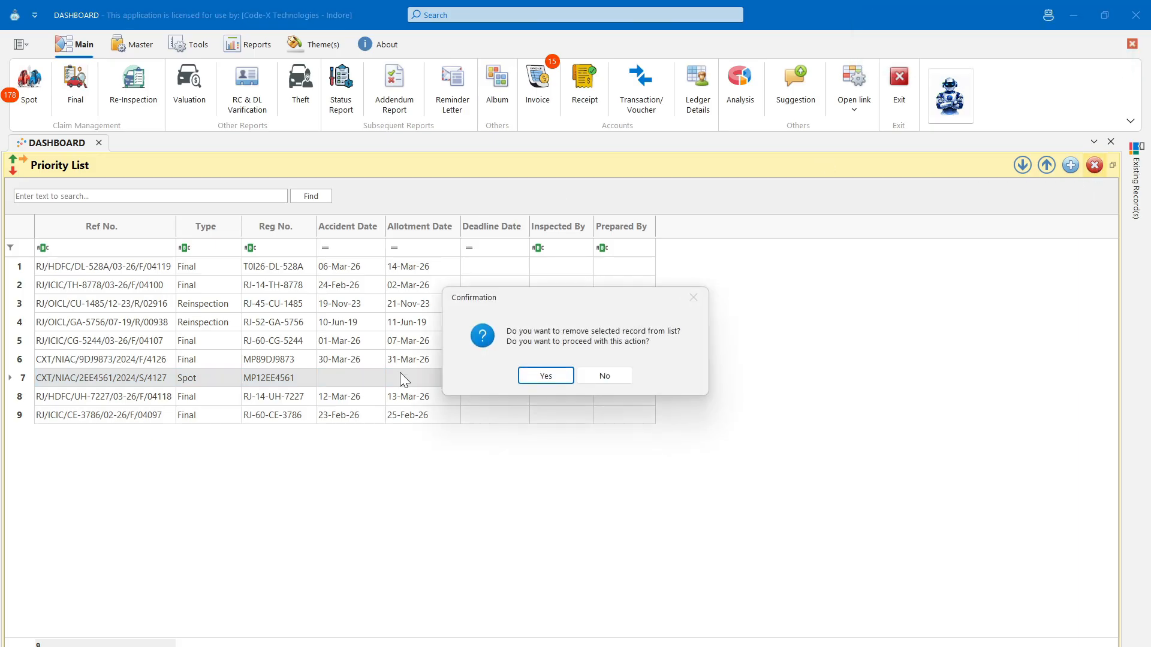
click(549, 378)
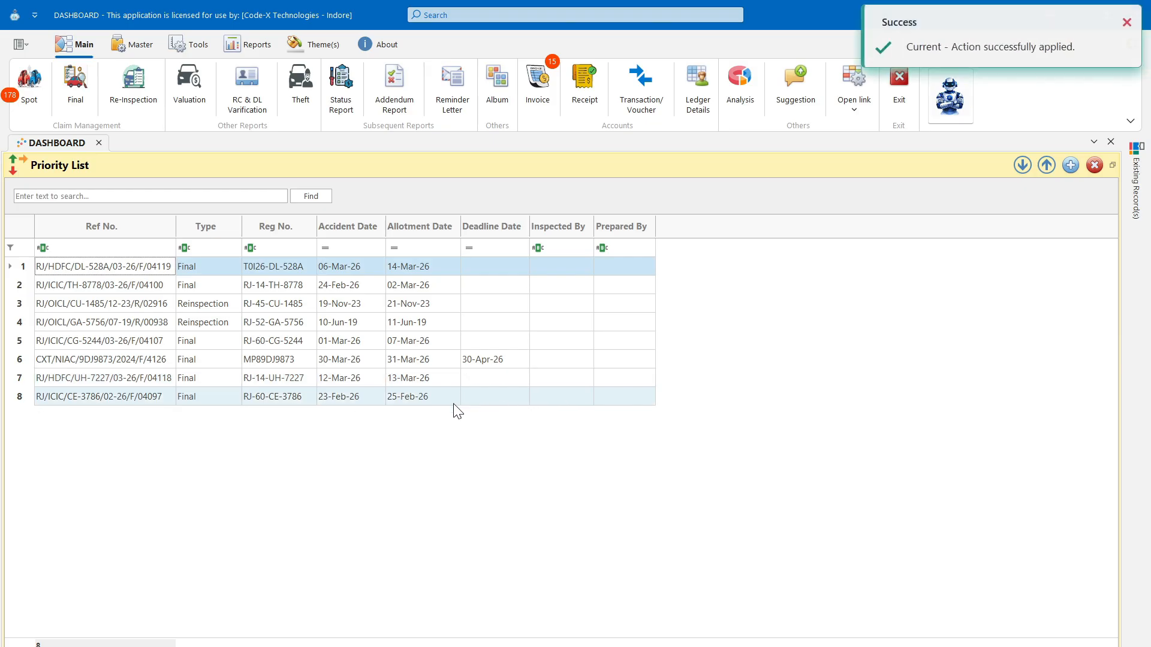
click(587, 360)
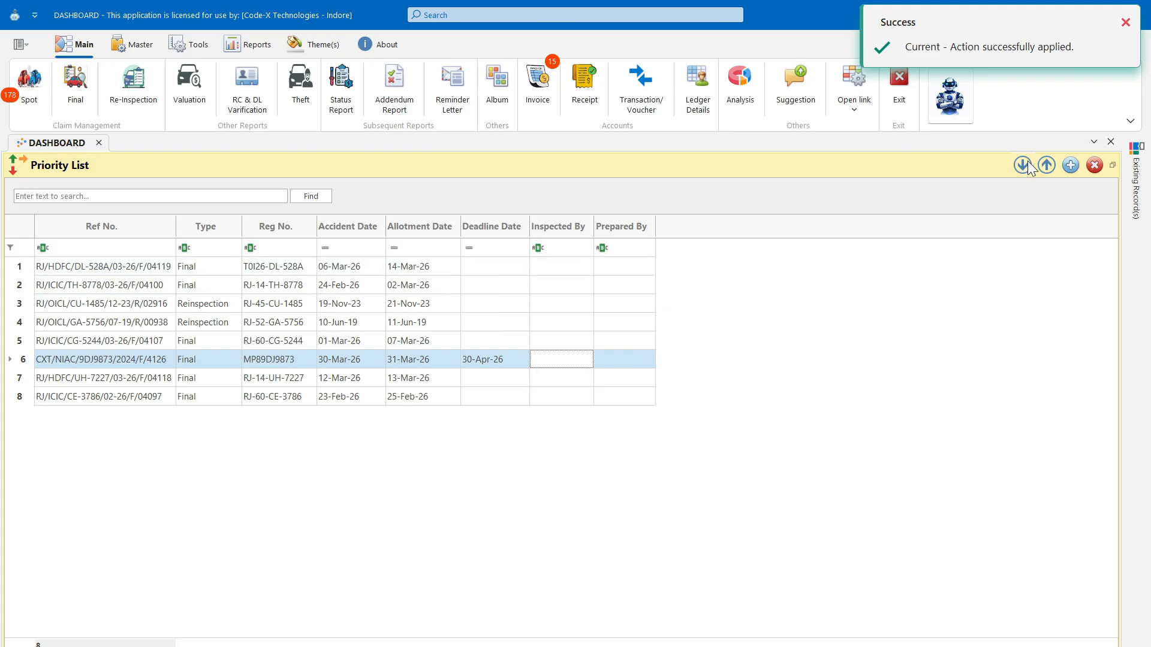
click(1046, 165)
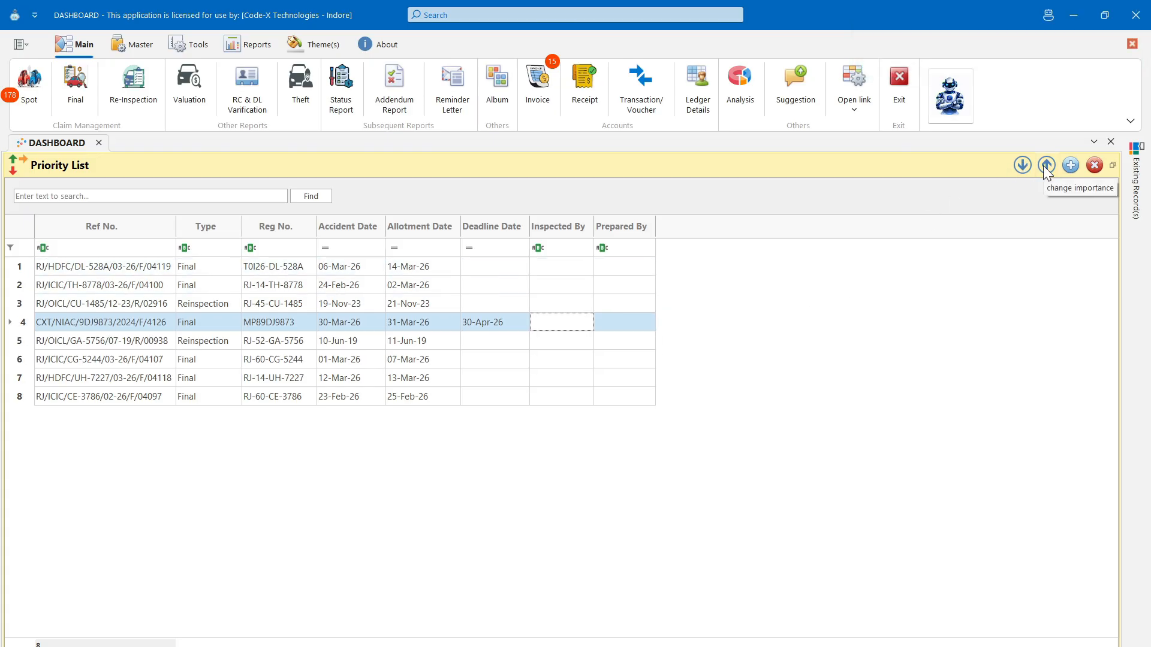
click(578, 379)
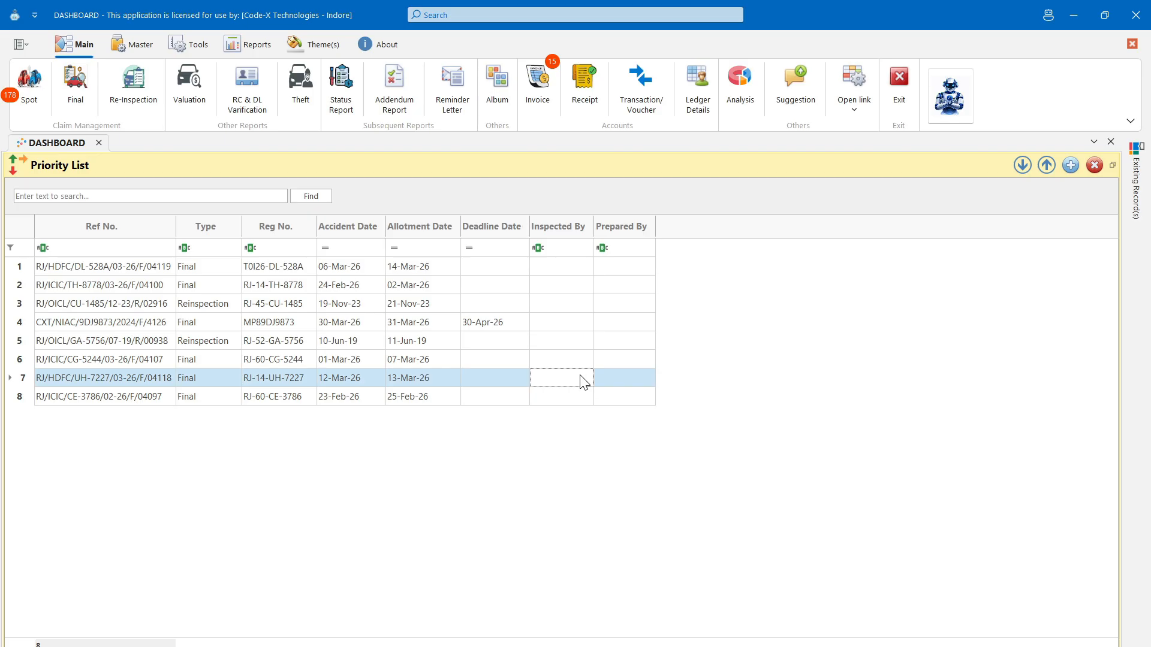
click(1021, 165)
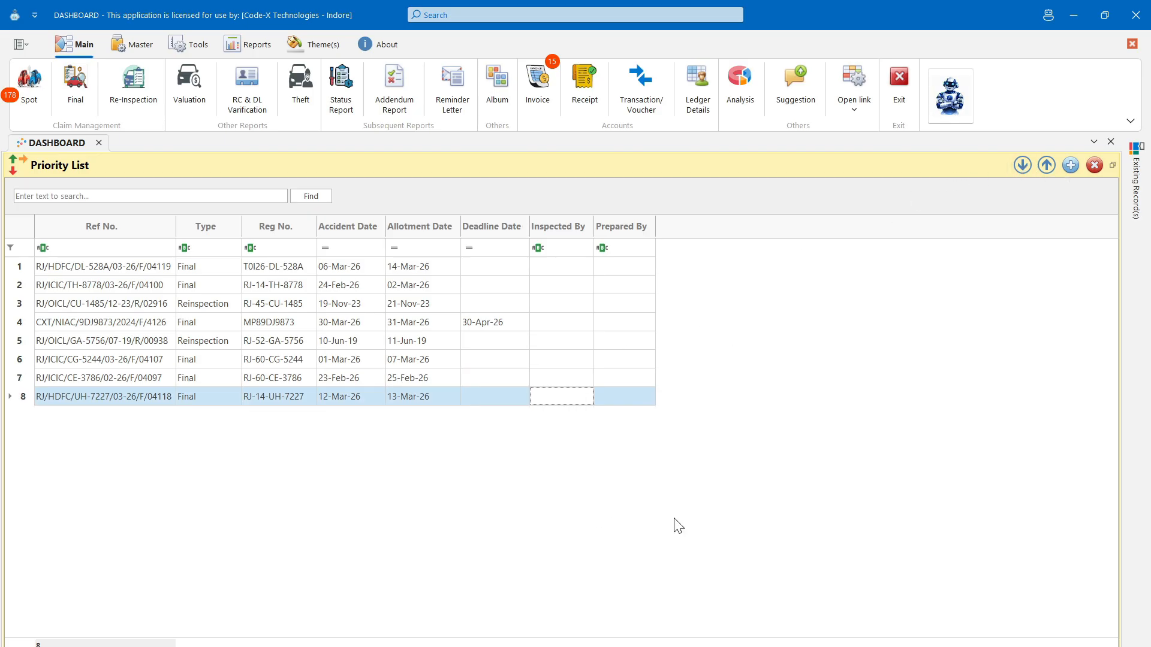
double_click(811, 159)
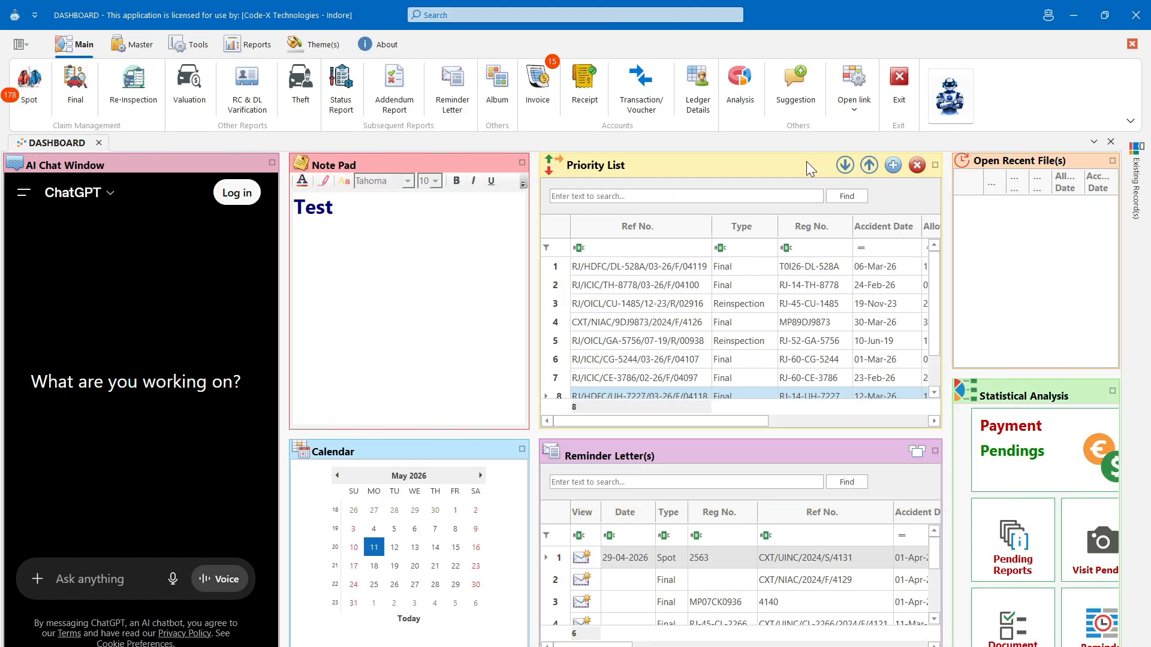
- Expand the reminder letters and recent files panels to full size, then return both to the tiled dashboard
double_click(780, 448)
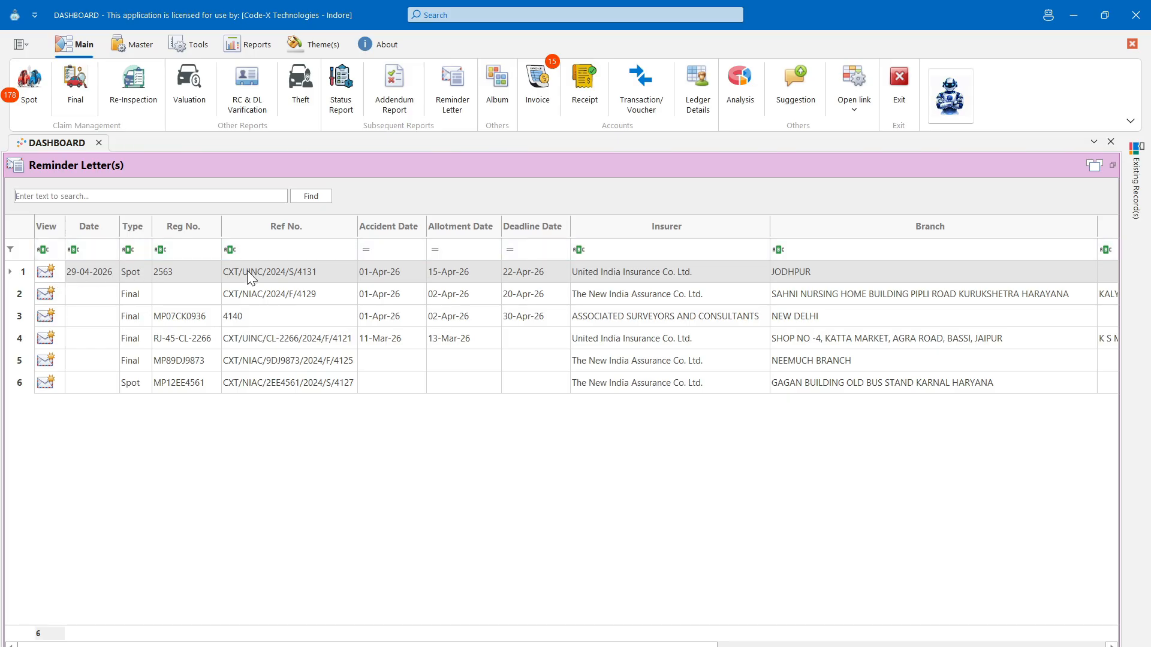
double_click(540, 166)
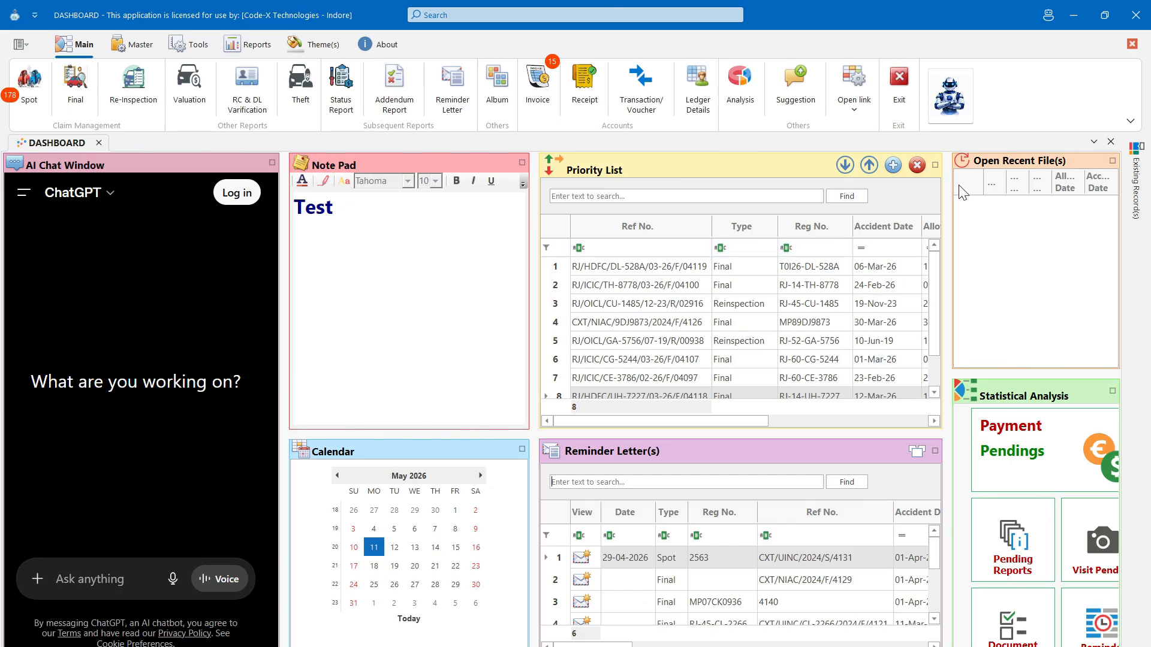
double_click(996, 159)
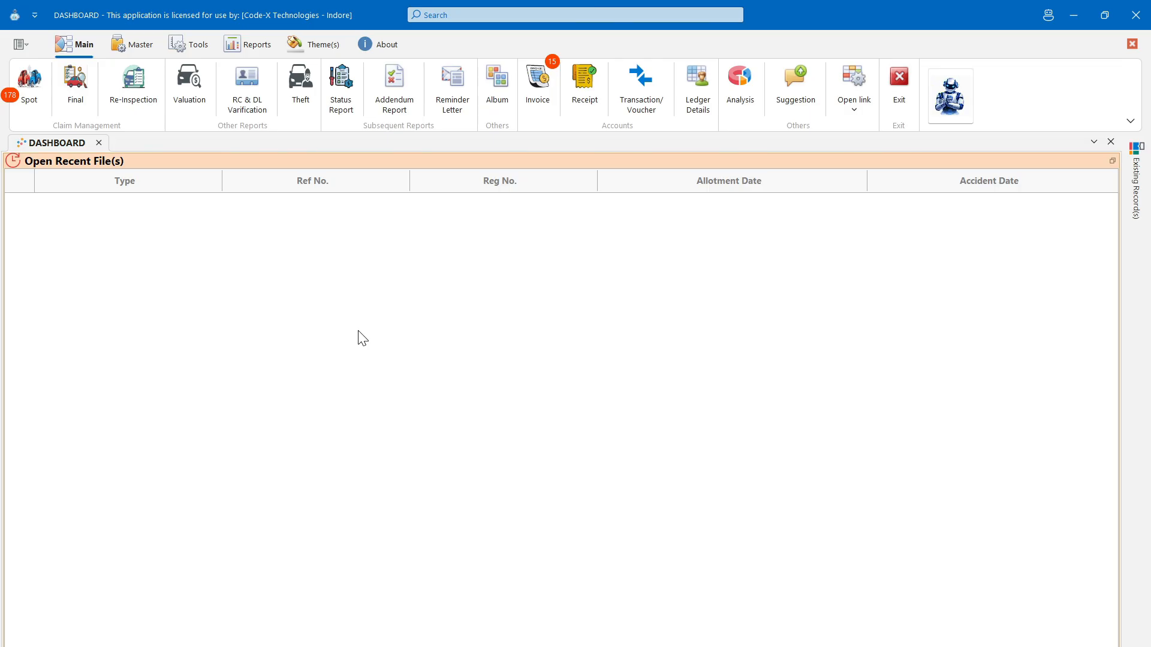
double_click(652, 163)
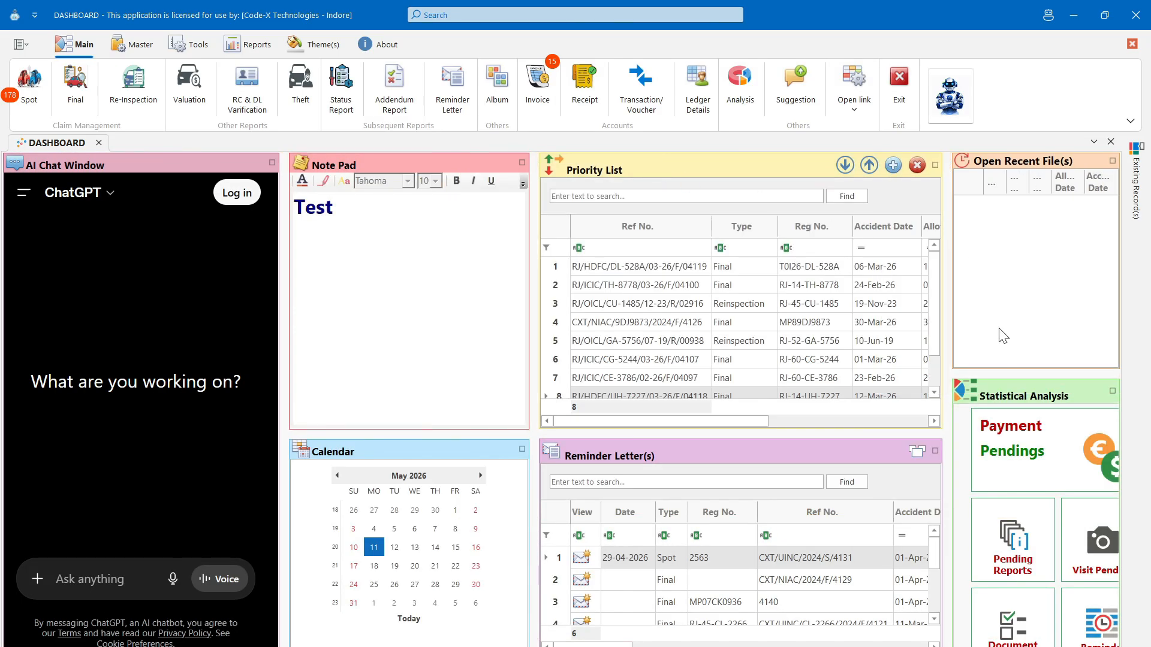
double_click(1016, 397)
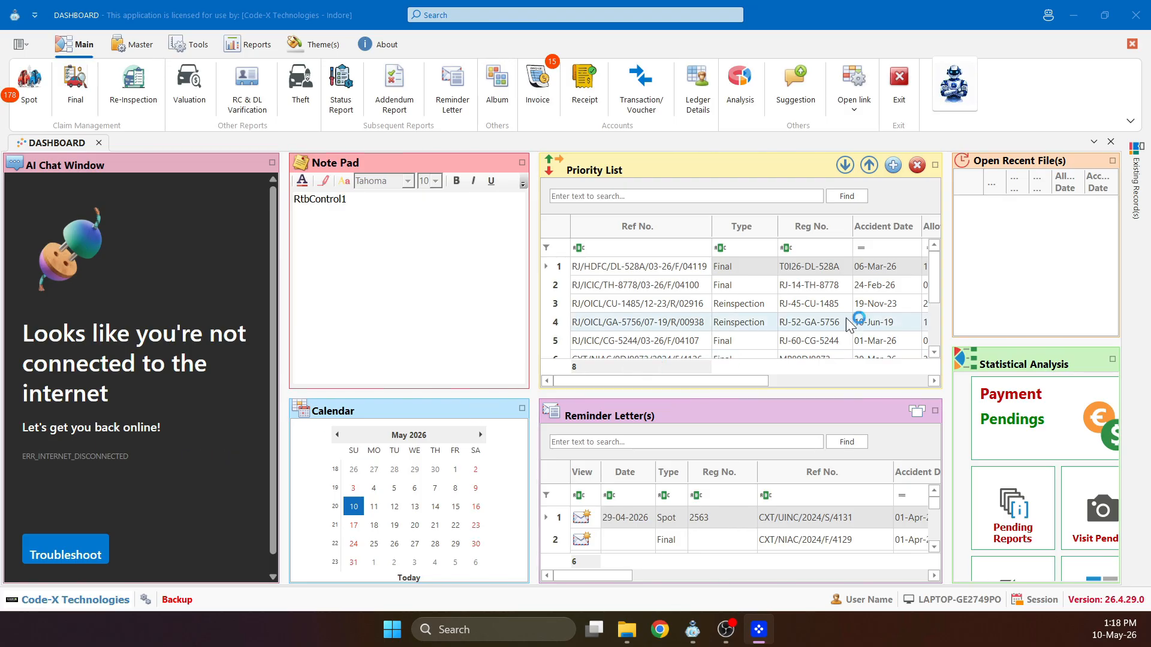
click(1140, 178)
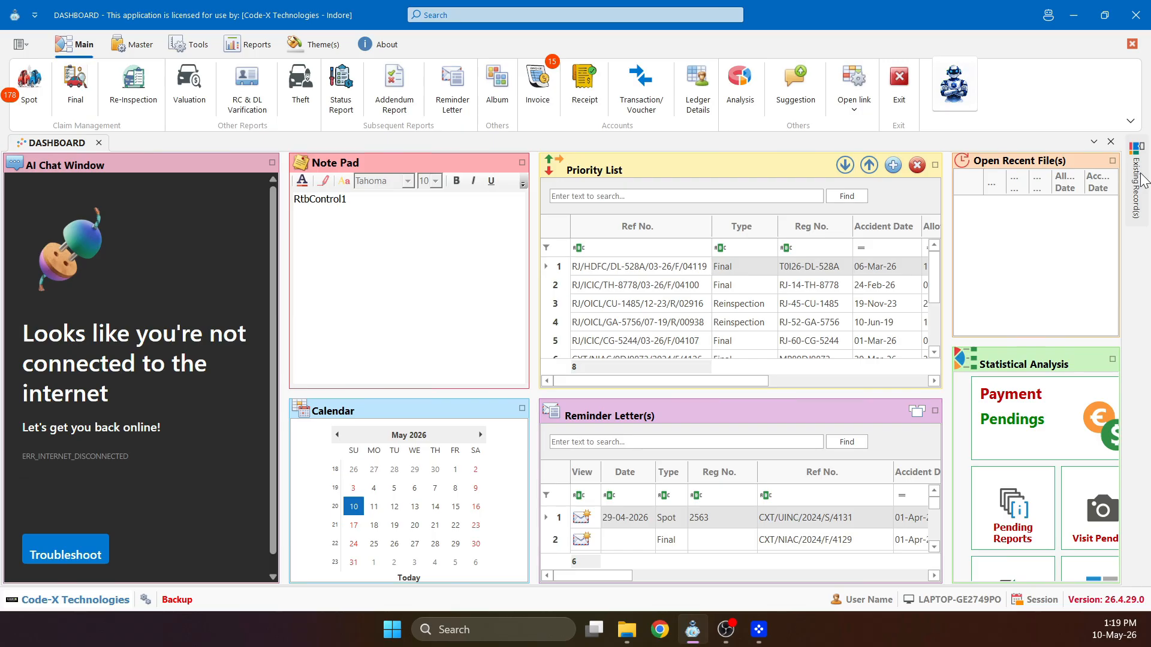
- Show the Existing Record(s) list, then view record 4140's Doc..4/7 checklist and History tab
click(1144, 178)
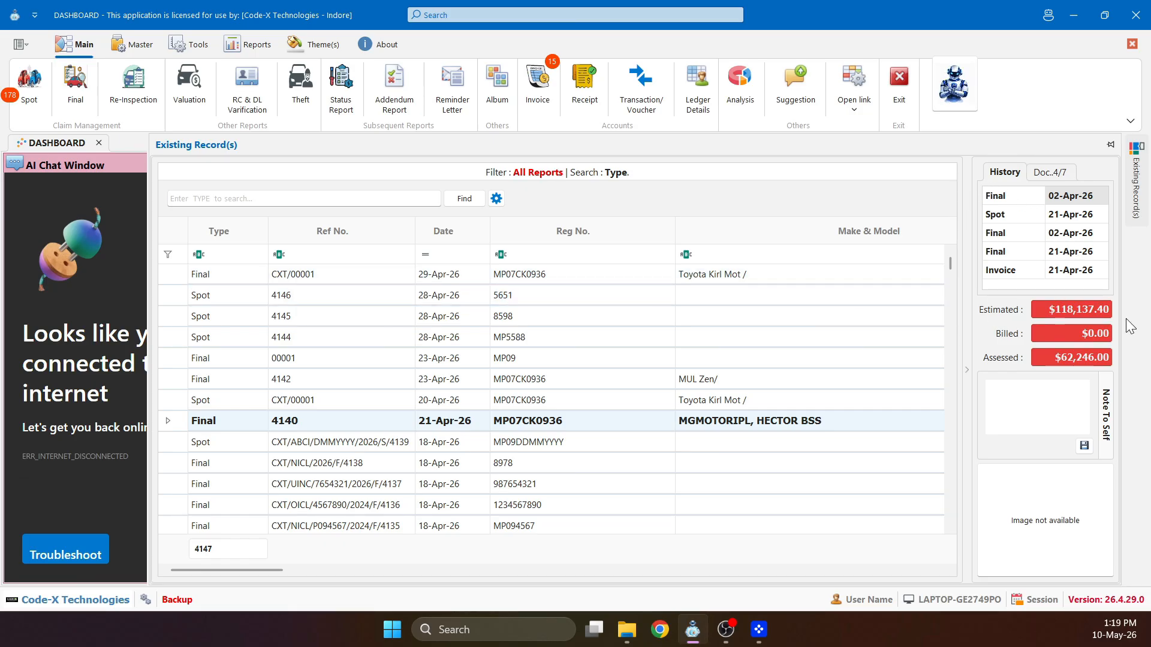
click(1033, 173)
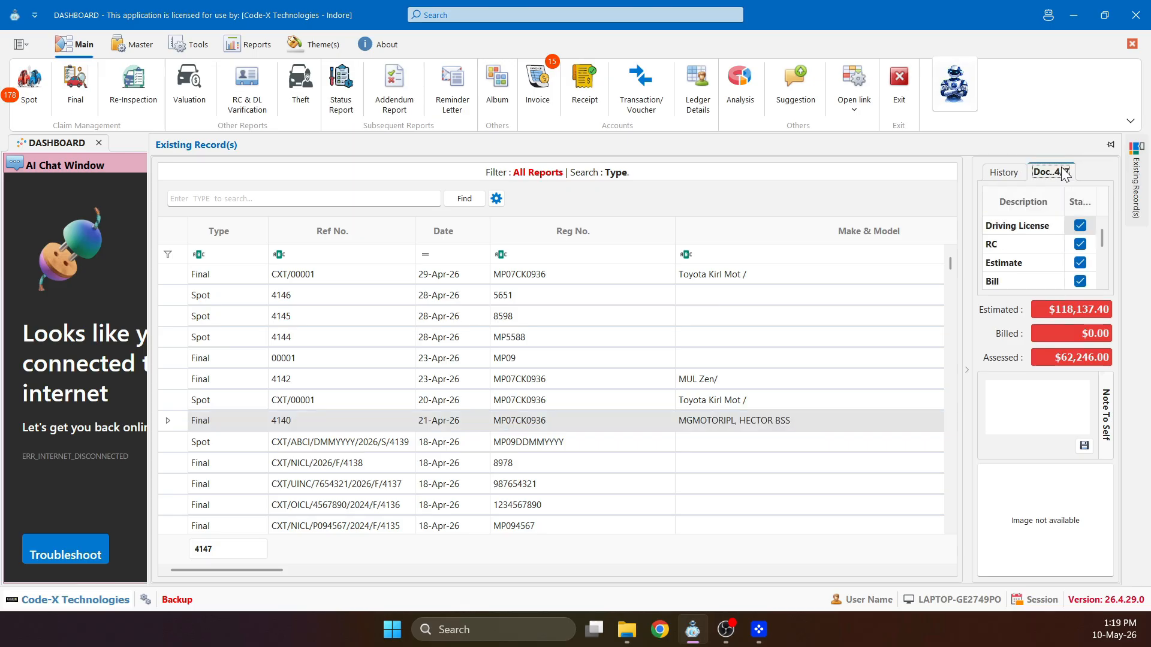
click(1004, 173)
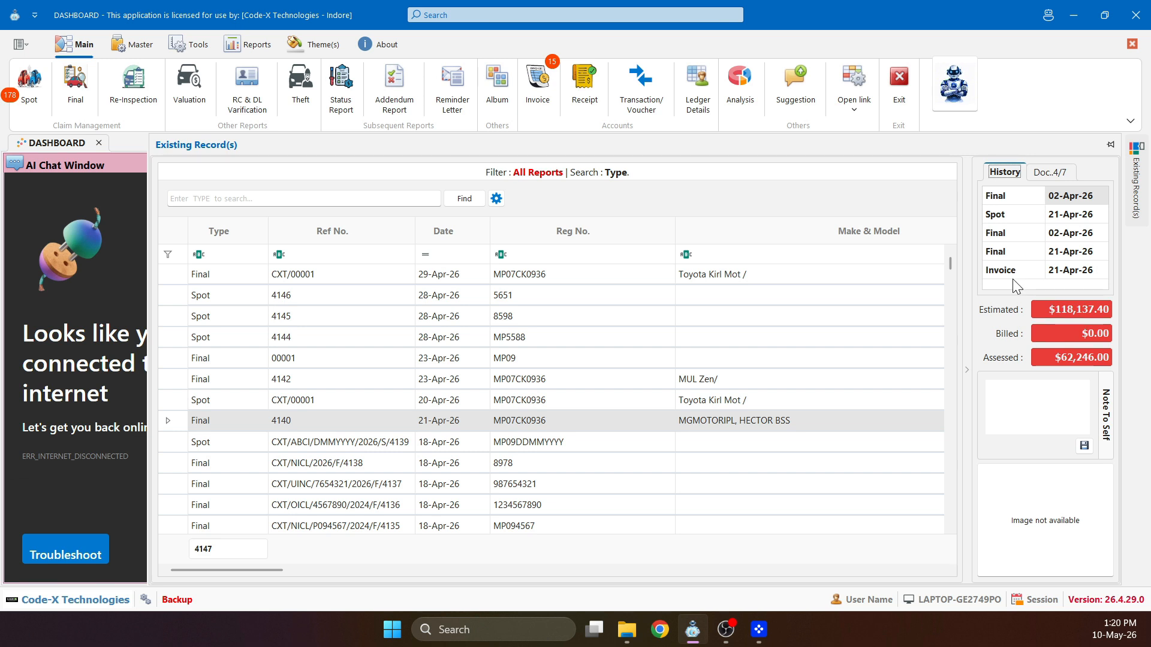
- Scroll through record 4140's Doc..4/7 checklist, showing Driving License, RC, Estimate and Bill received
click(1044, 179)
scroll(1041, 262, down, 3)
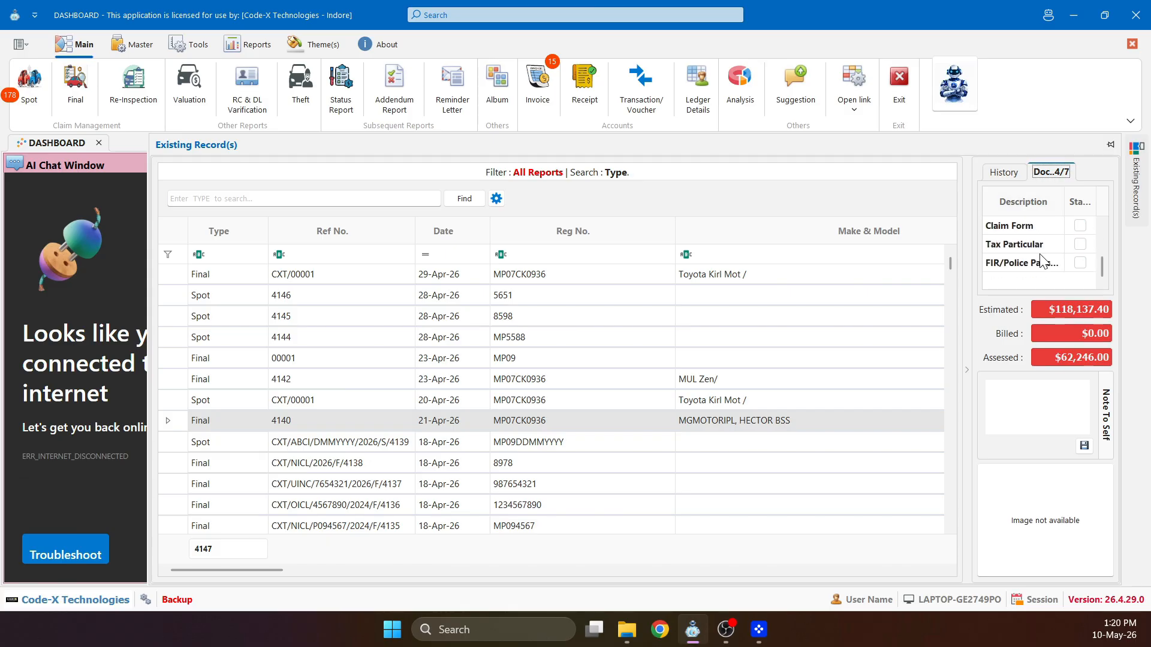
scroll(1041, 262, up, 2)
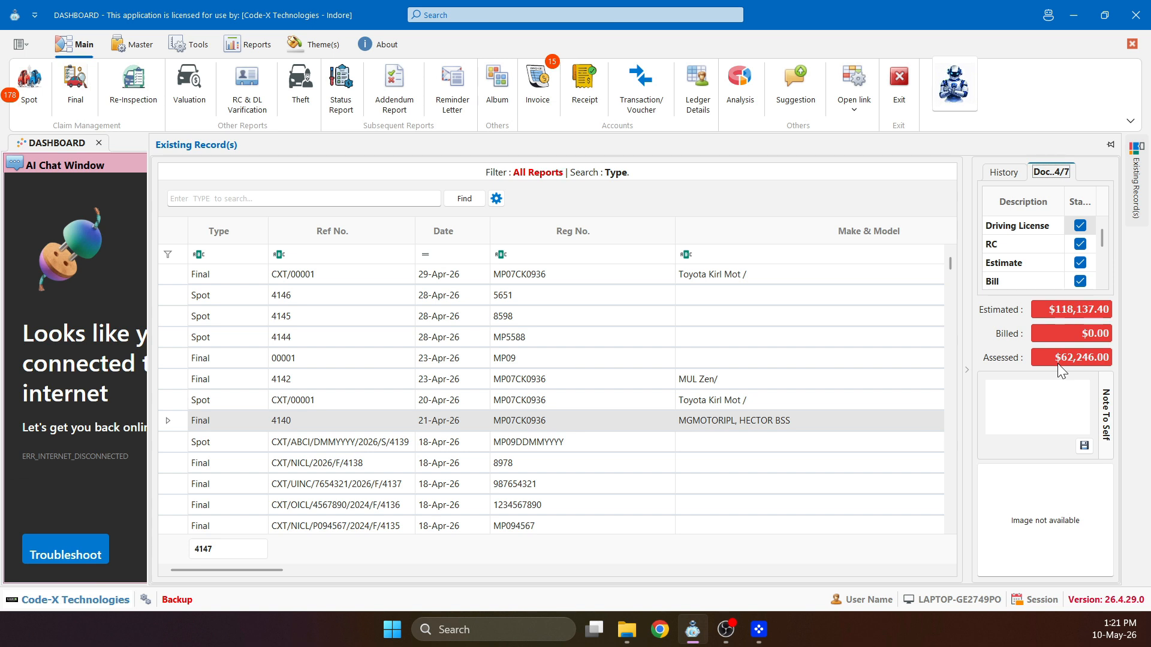
- Save the Note To Self 'Check the assessment carefully' on record 4140
click(1074, 420)
text(Check the asses)
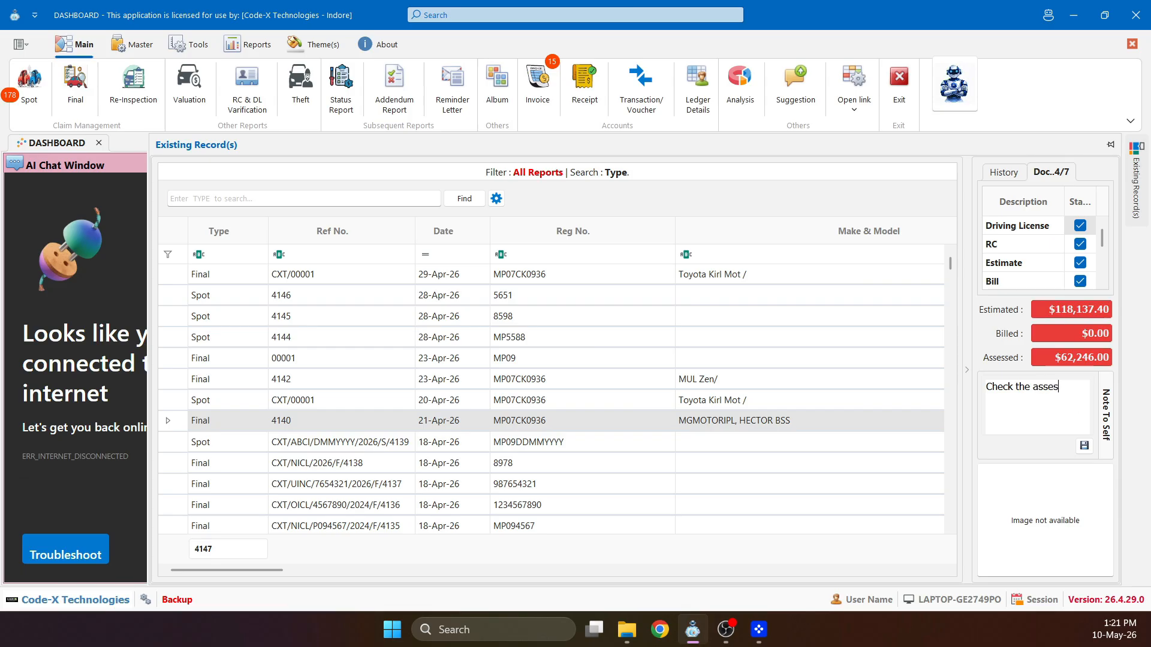
text(sment carefully)
click(1085, 448)
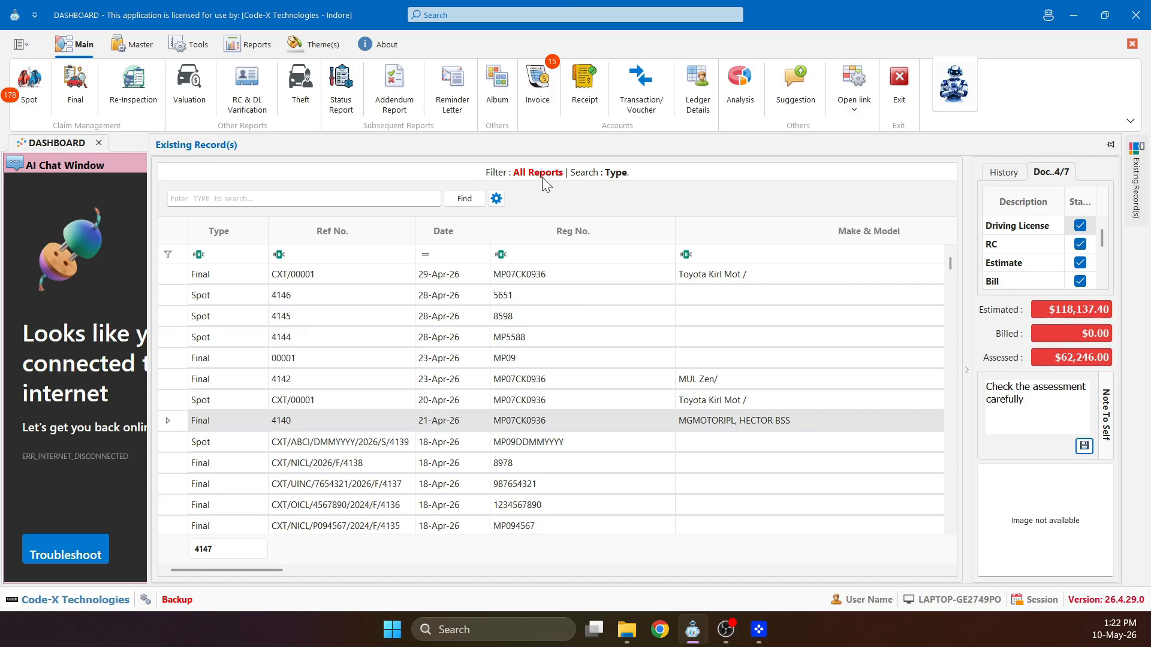
- Reset the records search, keep show reports on All and set search by to All columns
click(391, 198)
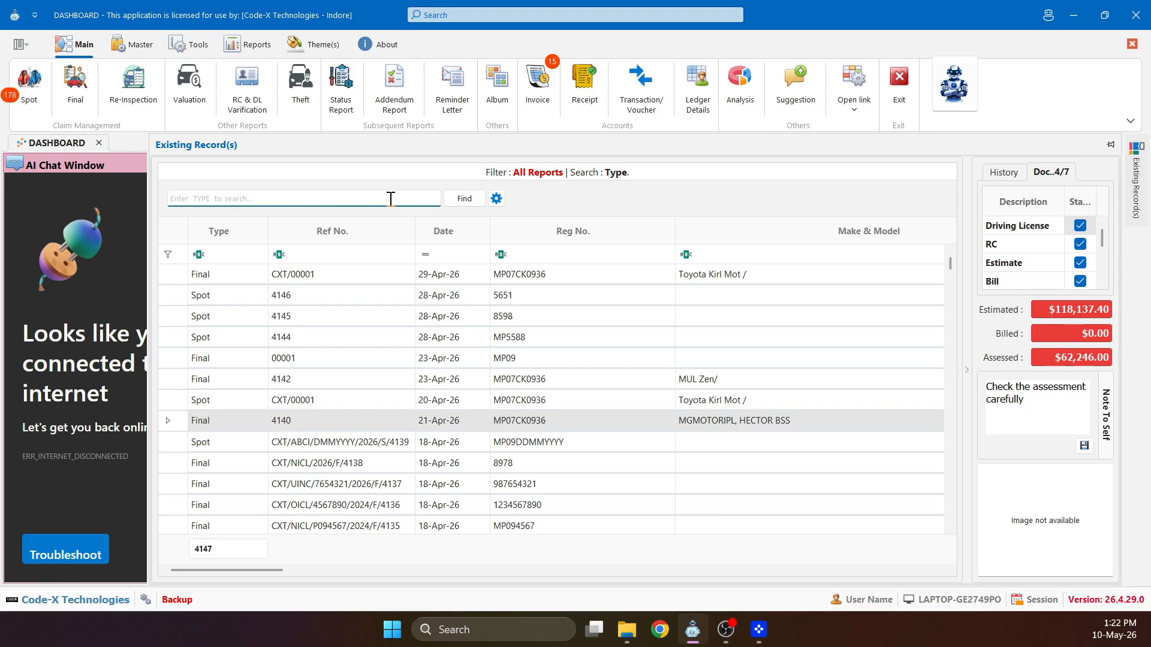
key(Return)
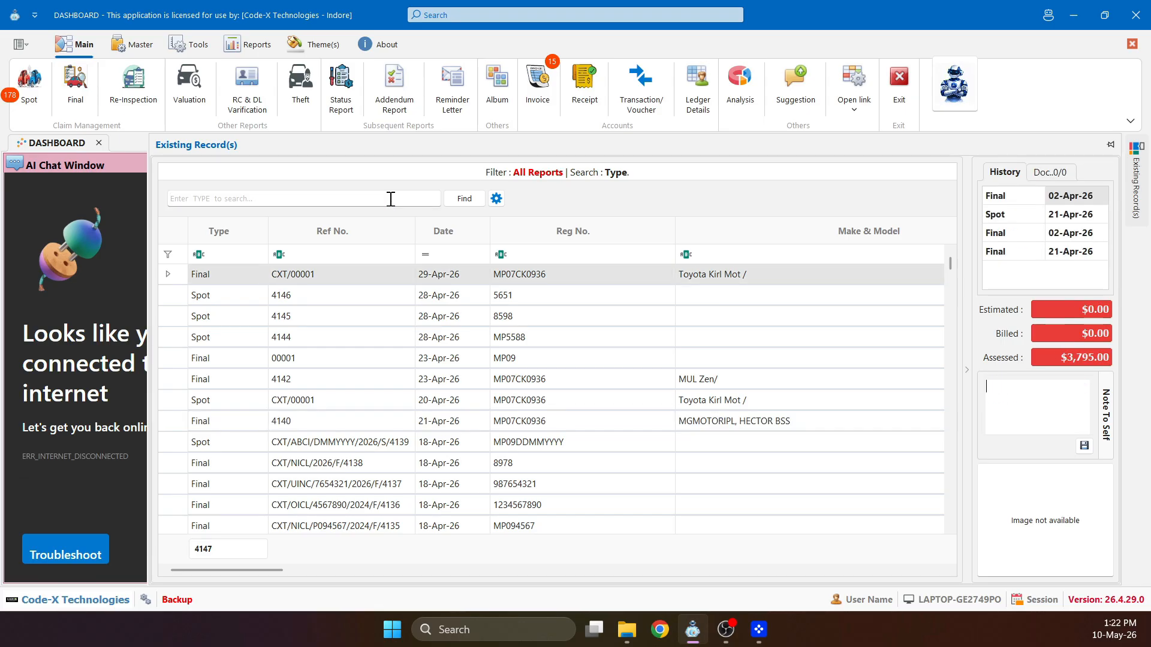
click(496, 200)
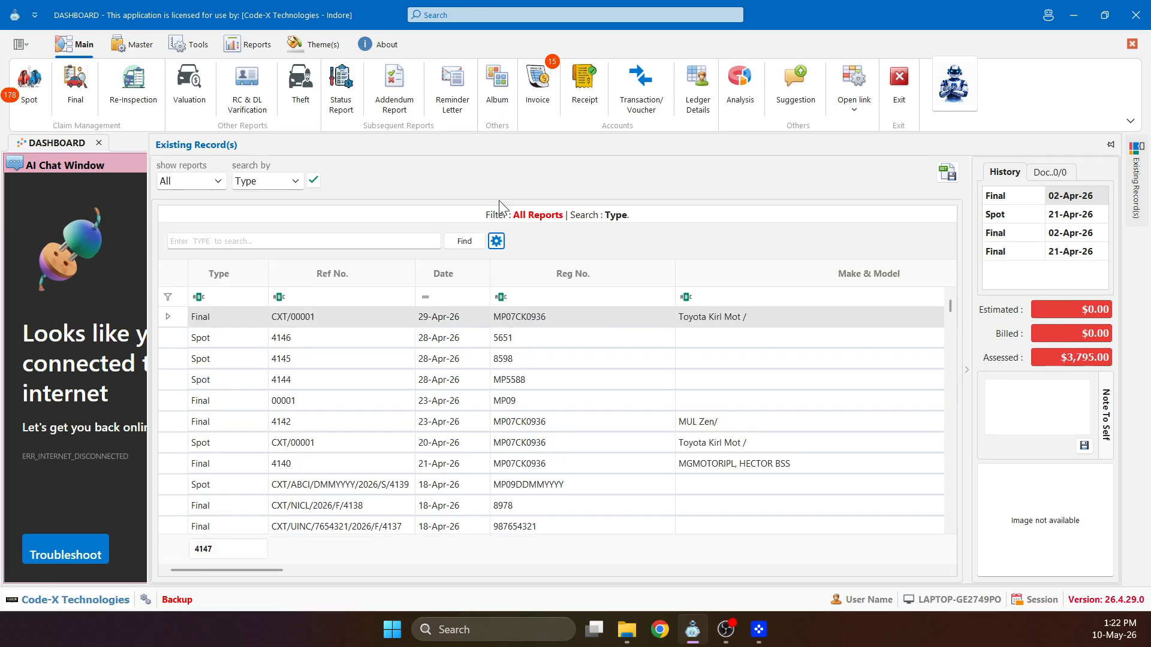
click(216, 186)
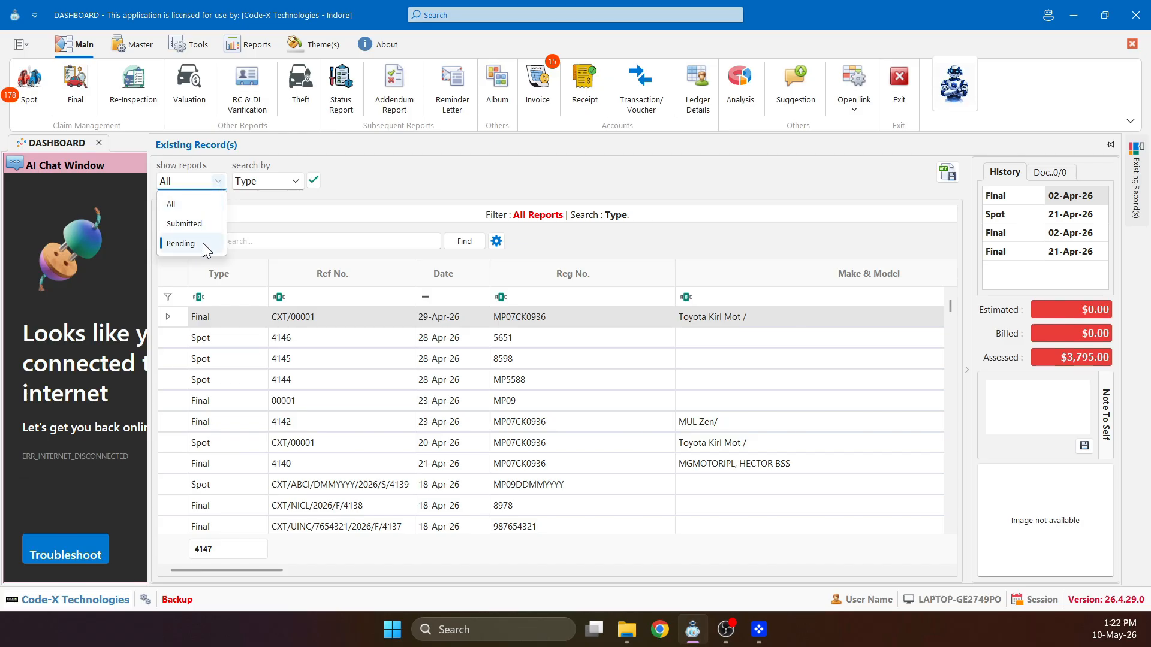
click(211, 185)
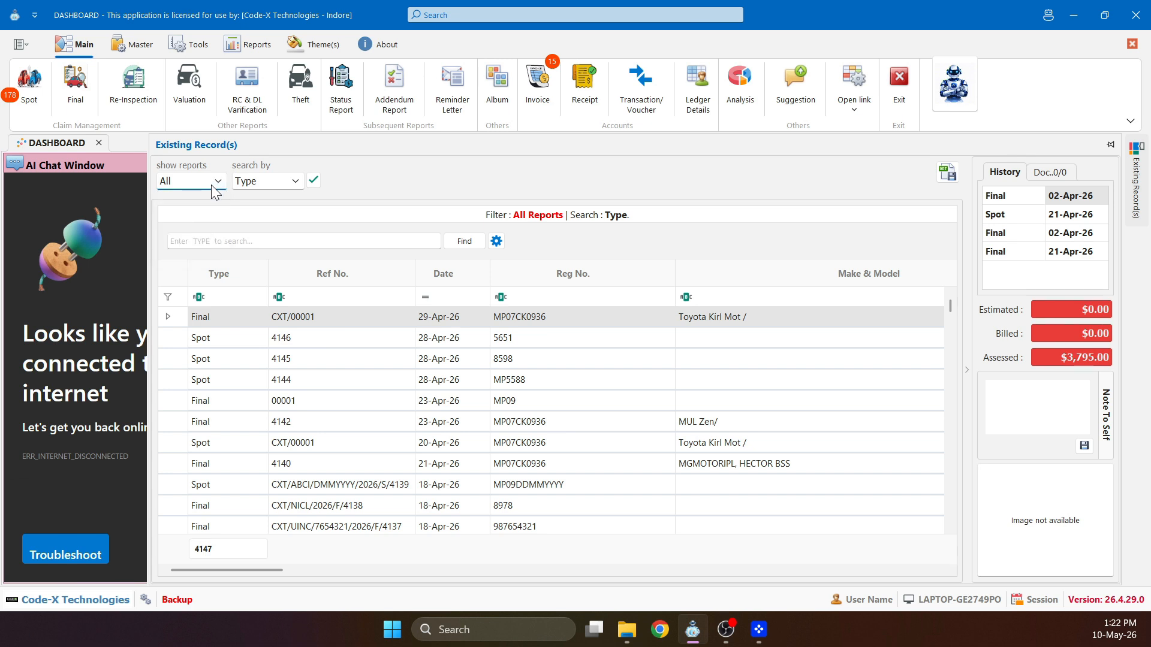
click(278, 182)
scroll(269, 288, down, 5)
scroll(269, 288, up, 5)
scroll(270, 288, down, 5)
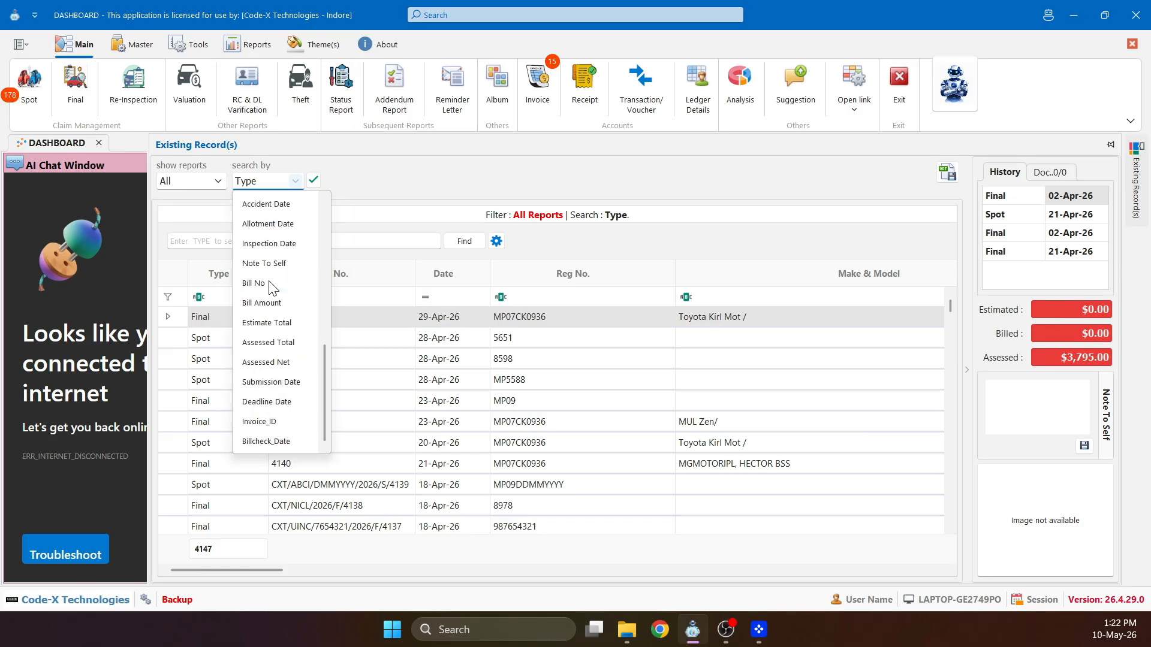
scroll(271, 288, up, 5)
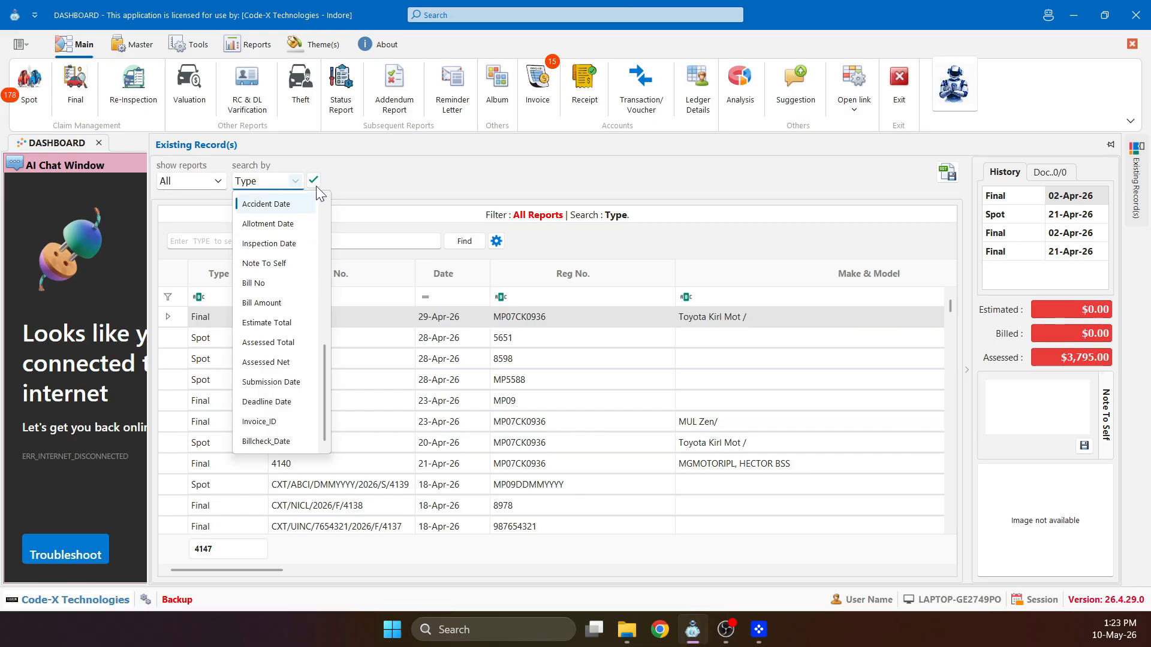
scroll(270, 231, up, 5)
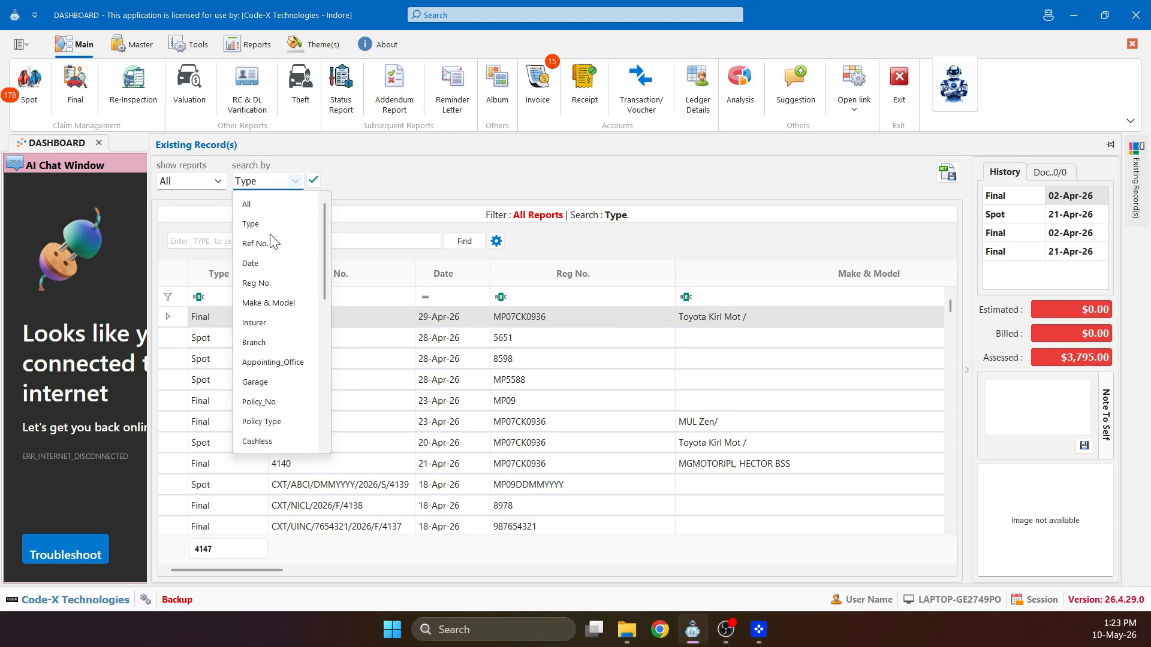
click(264, 206)
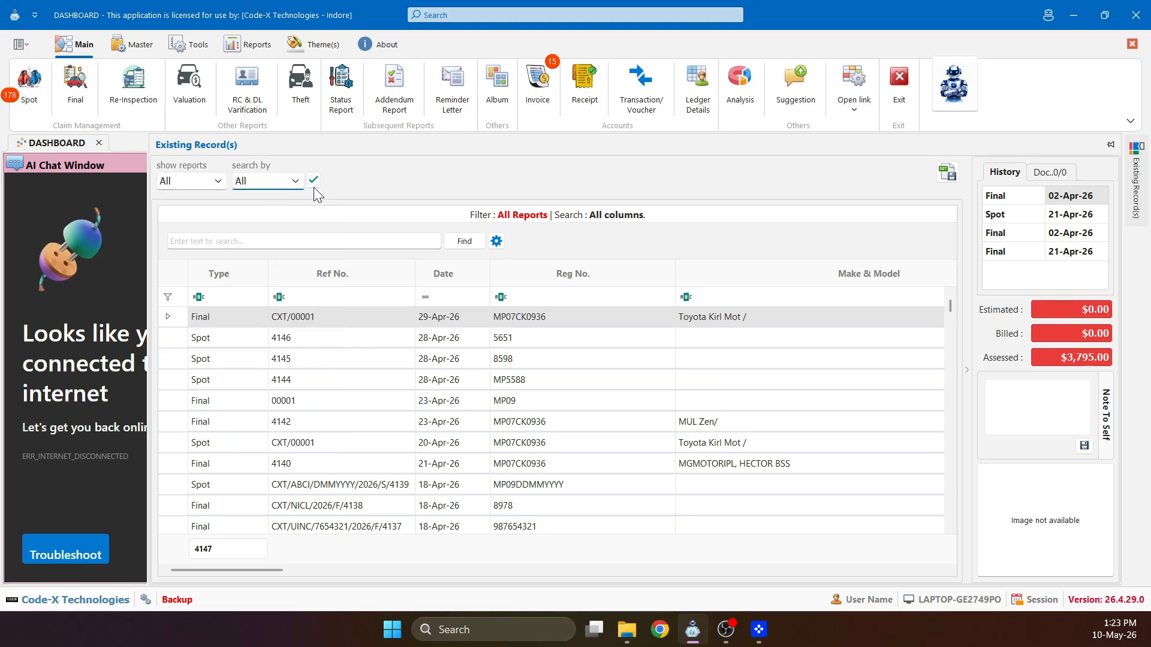
- Apply the search settings, check the Ref No. text filters, and sort records by Date ascending
click(313, 181)
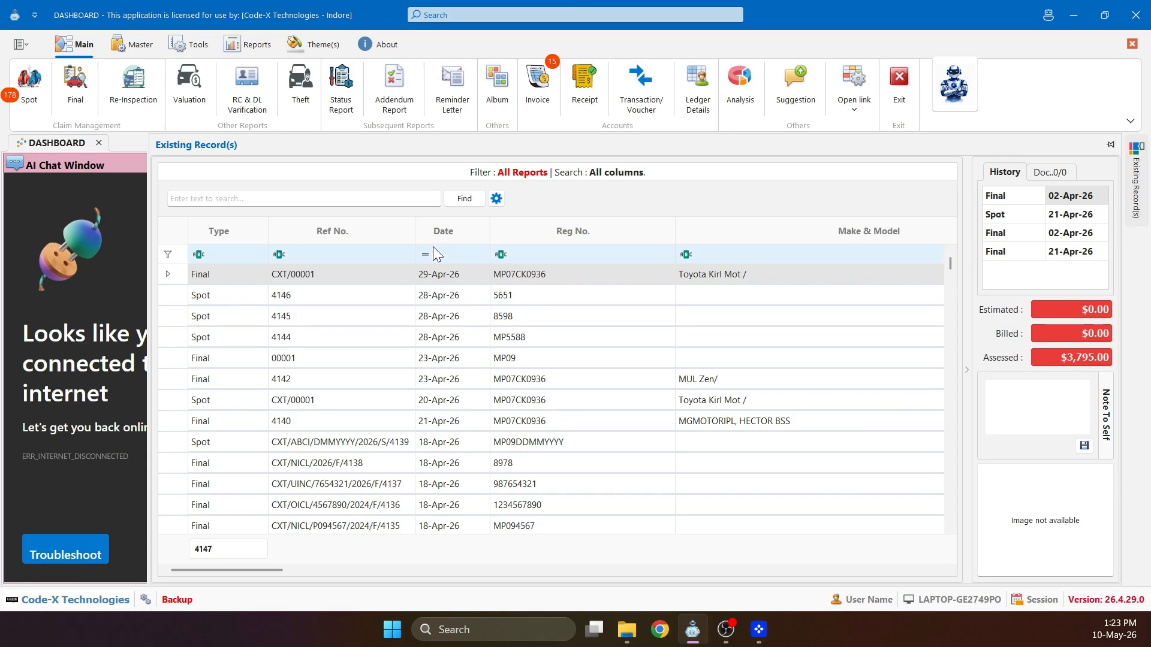
click(406, 232)
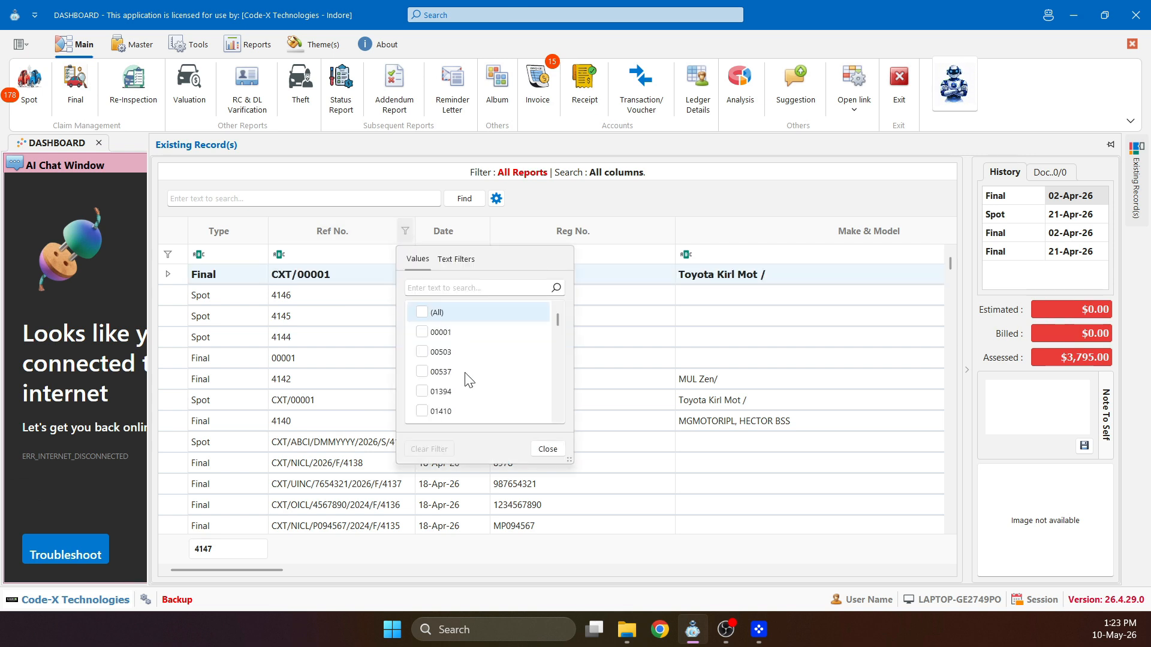
click(466, 264)
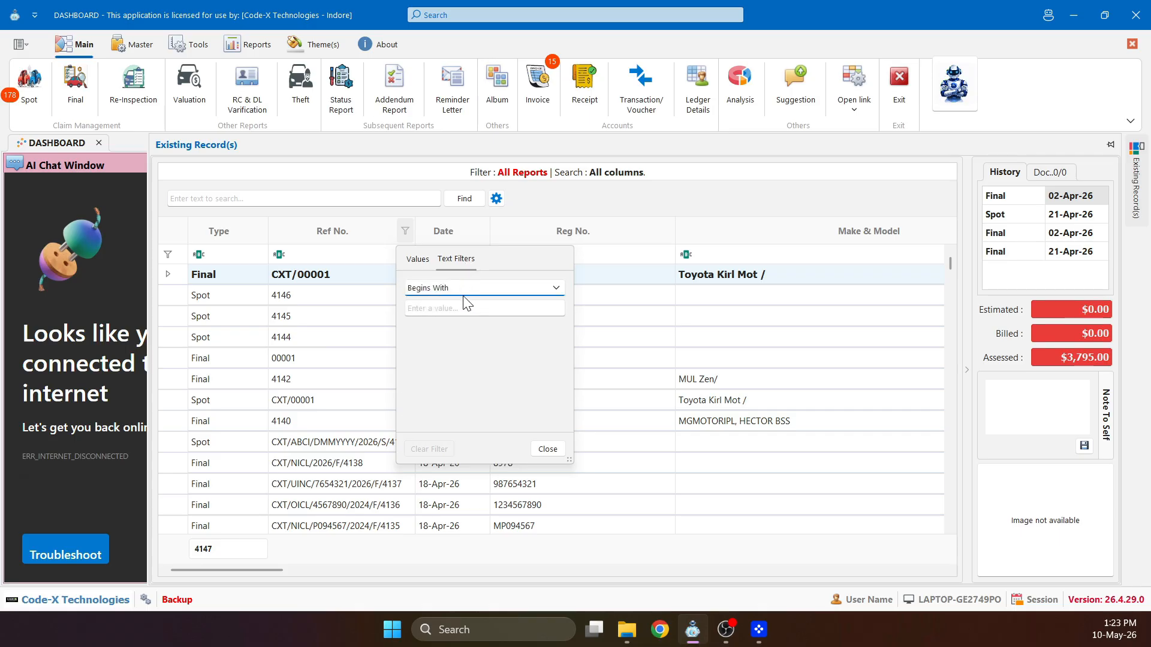
click(466, 290)
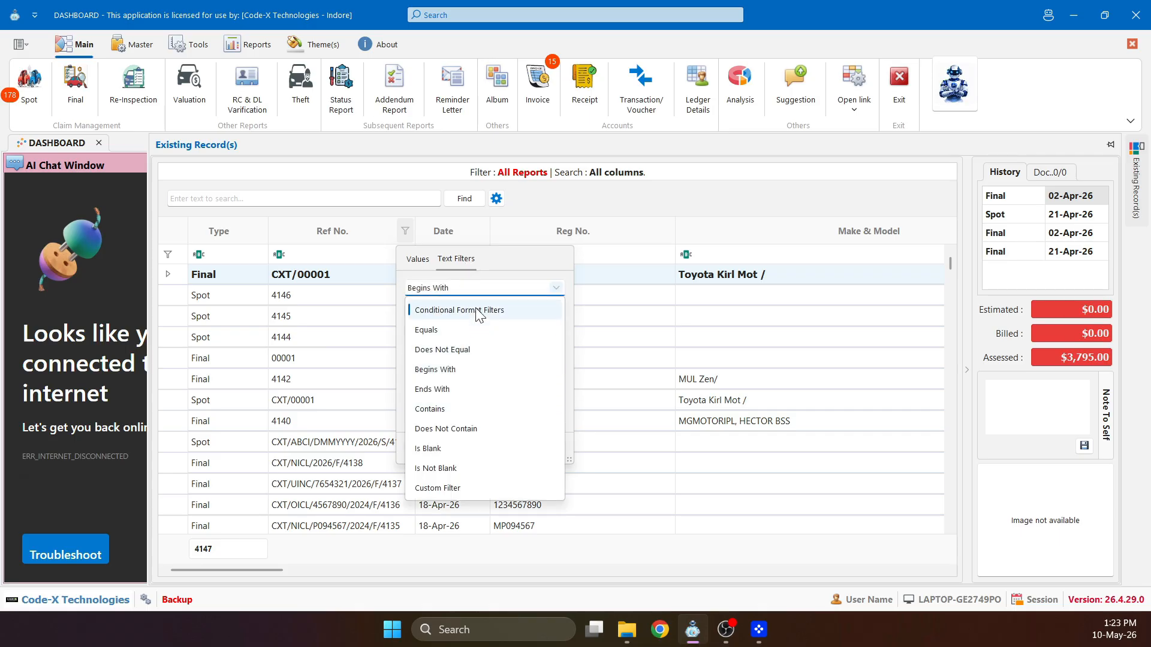
click(451, 228)
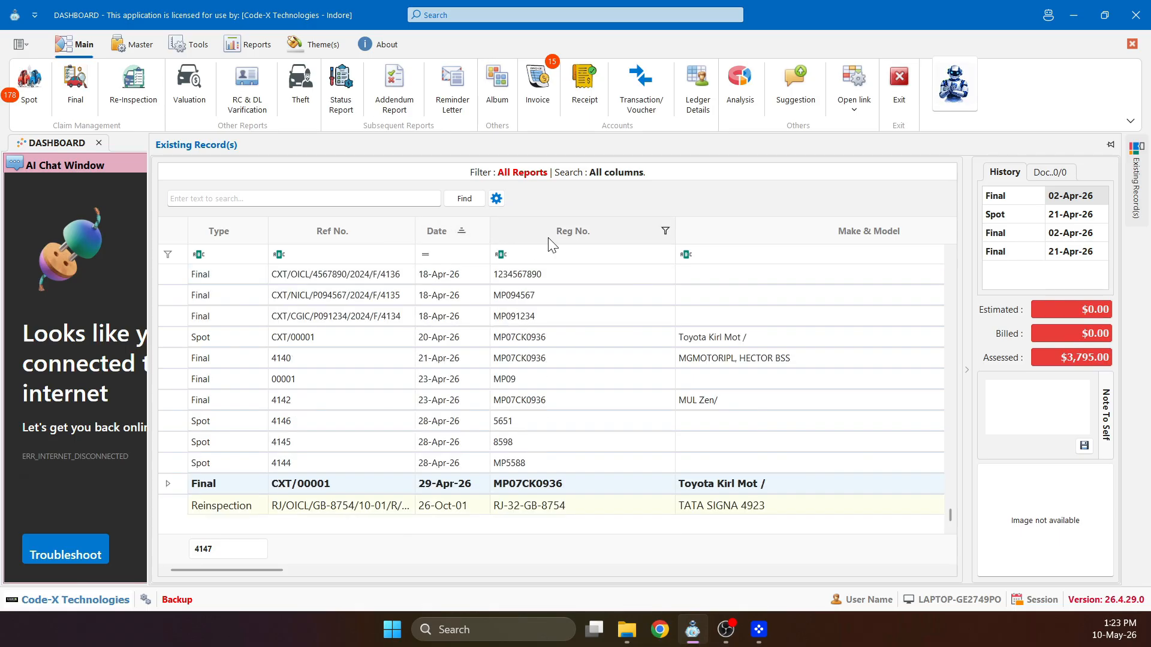
click(502, 256)
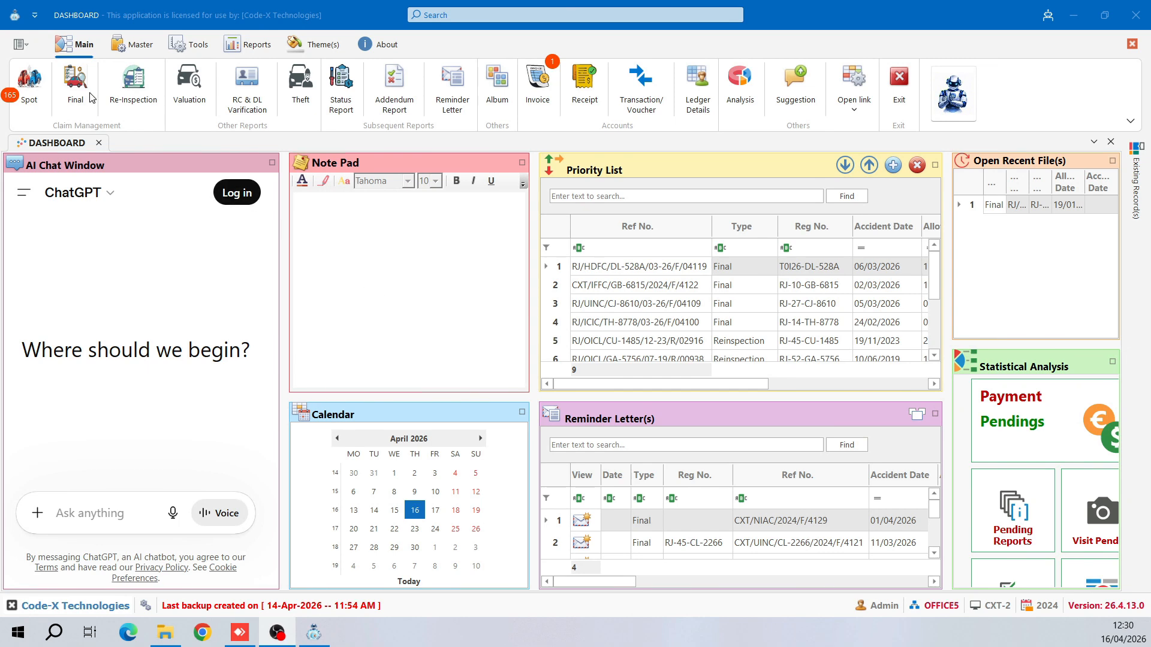
- Open a blank Final Report using the Final button in Claim Management
click(71, 98)
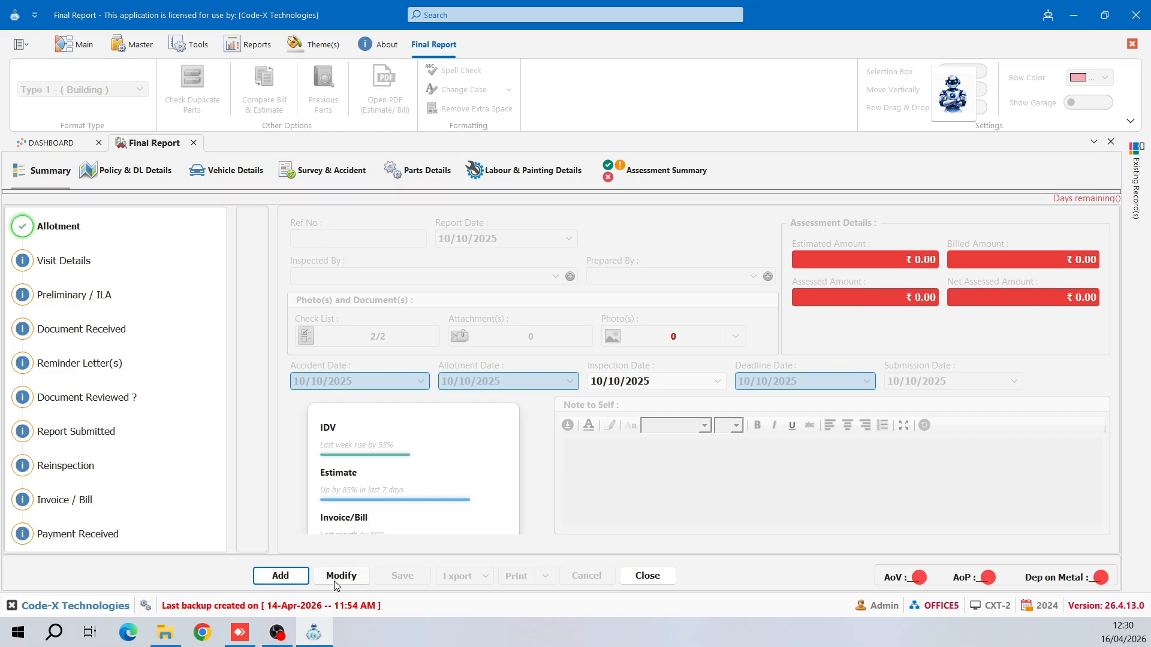
- Add a new final report record and set its Report Date to 16/04/2026
click(282, 575)
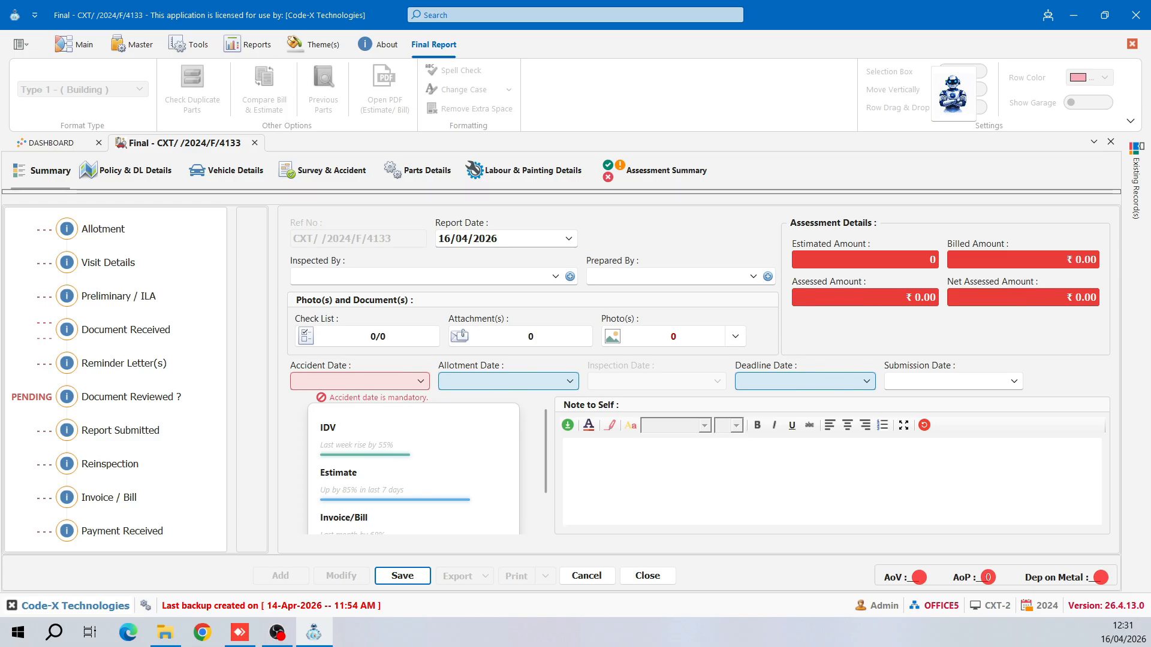
click(448, 239)
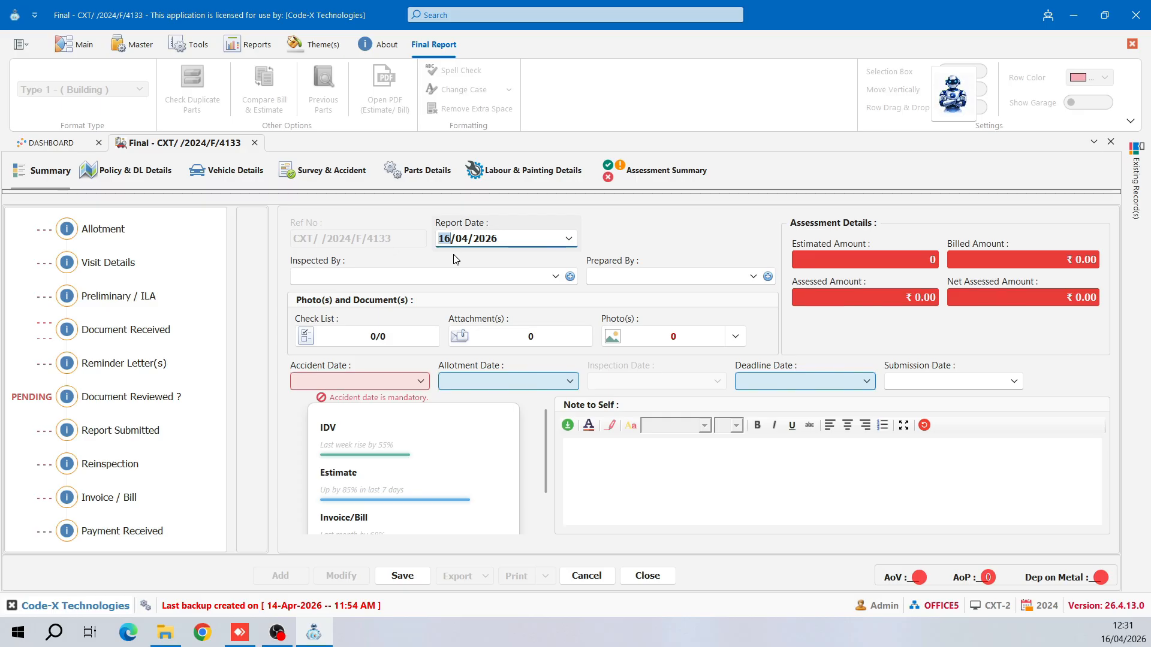
text(1)
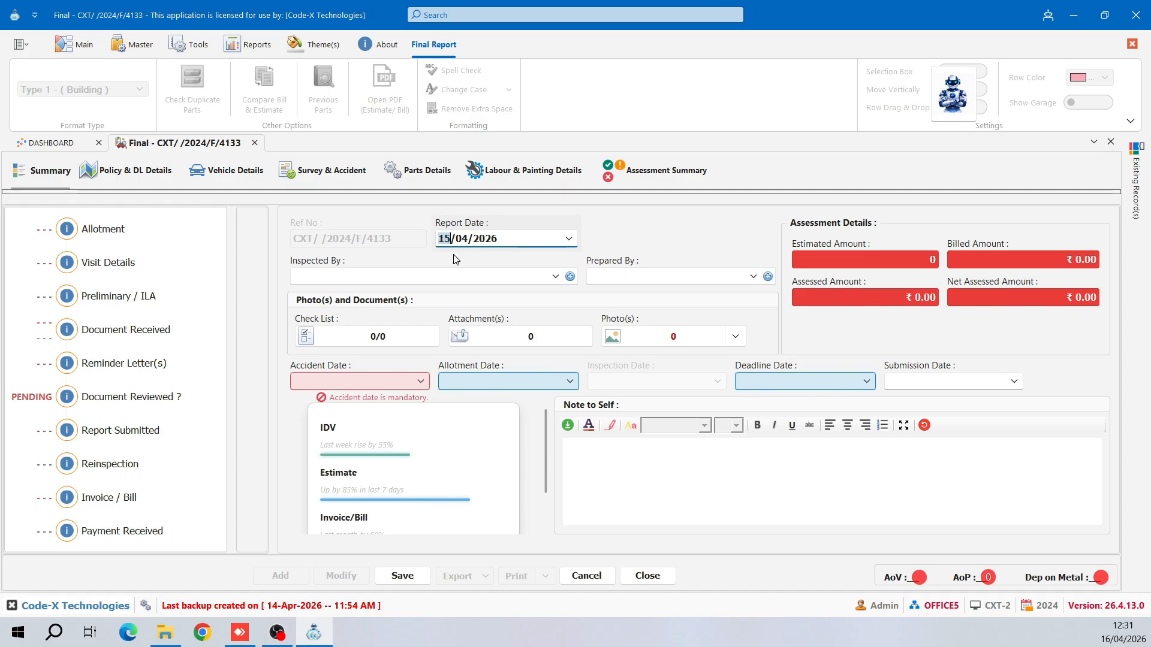
click(567, 238)
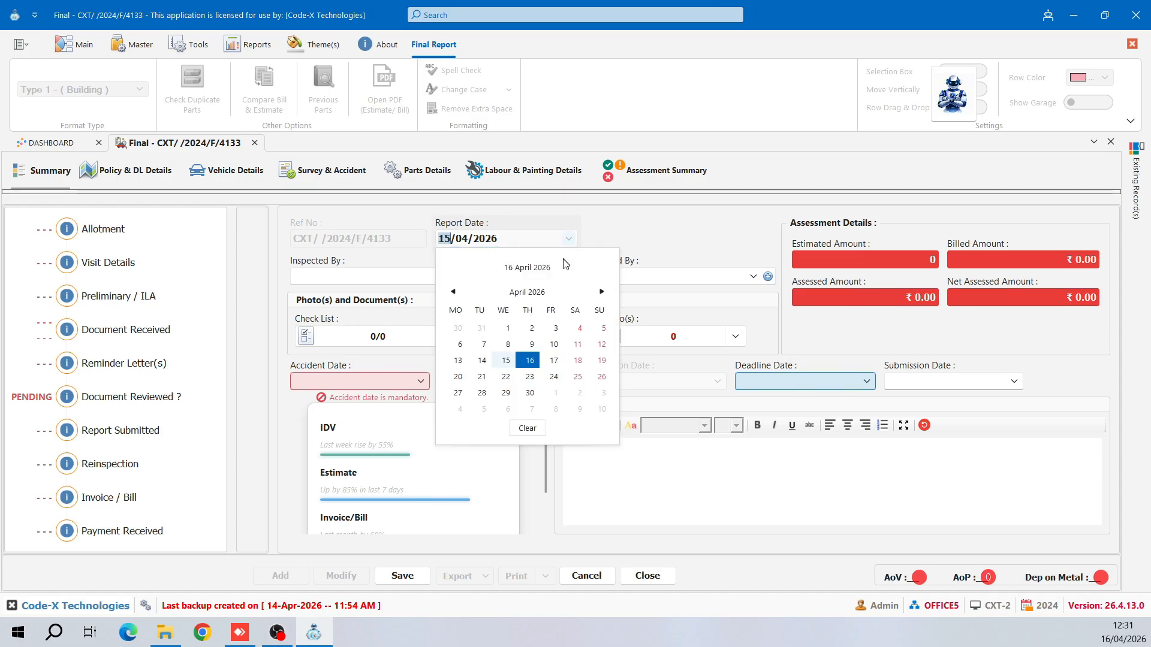
click(531, 361)
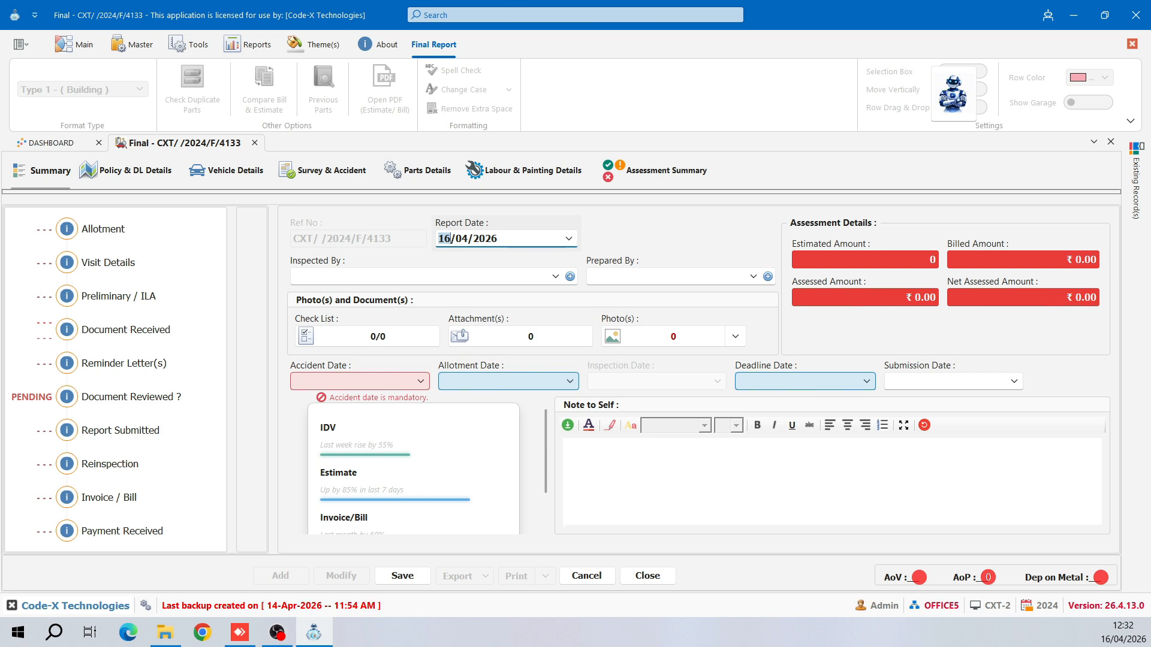
click(422, 276)
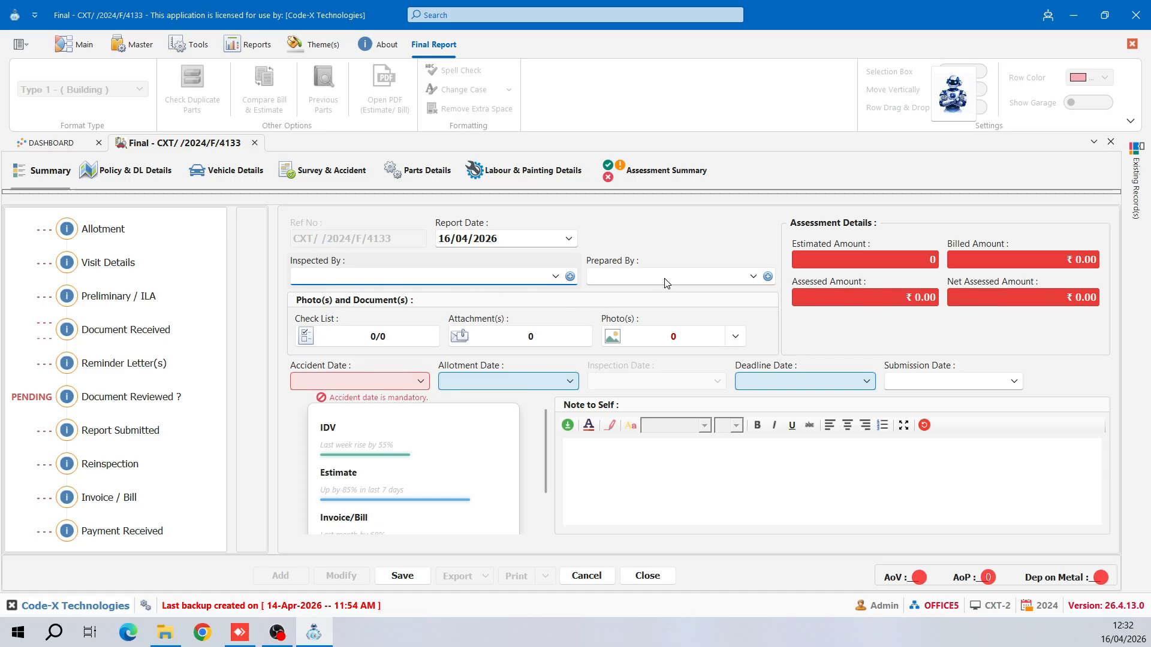
- Choose staff members from the dropdowns for Inspected By and Prepared By
click(555, 277)
click(504, 386)
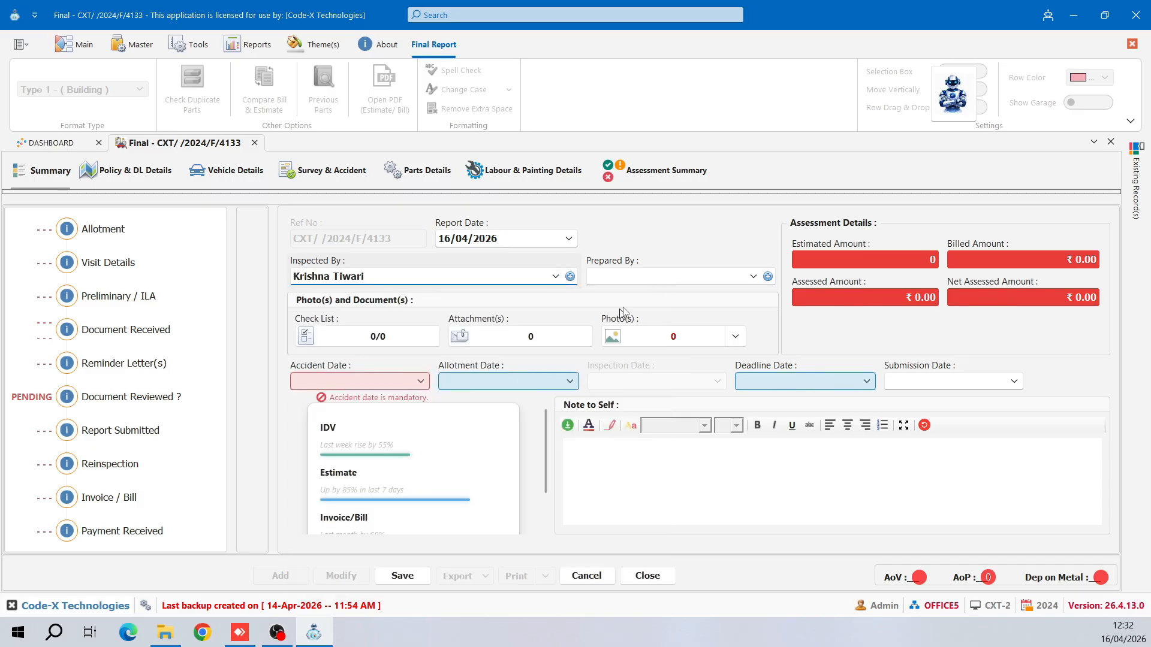
click(663, 282)
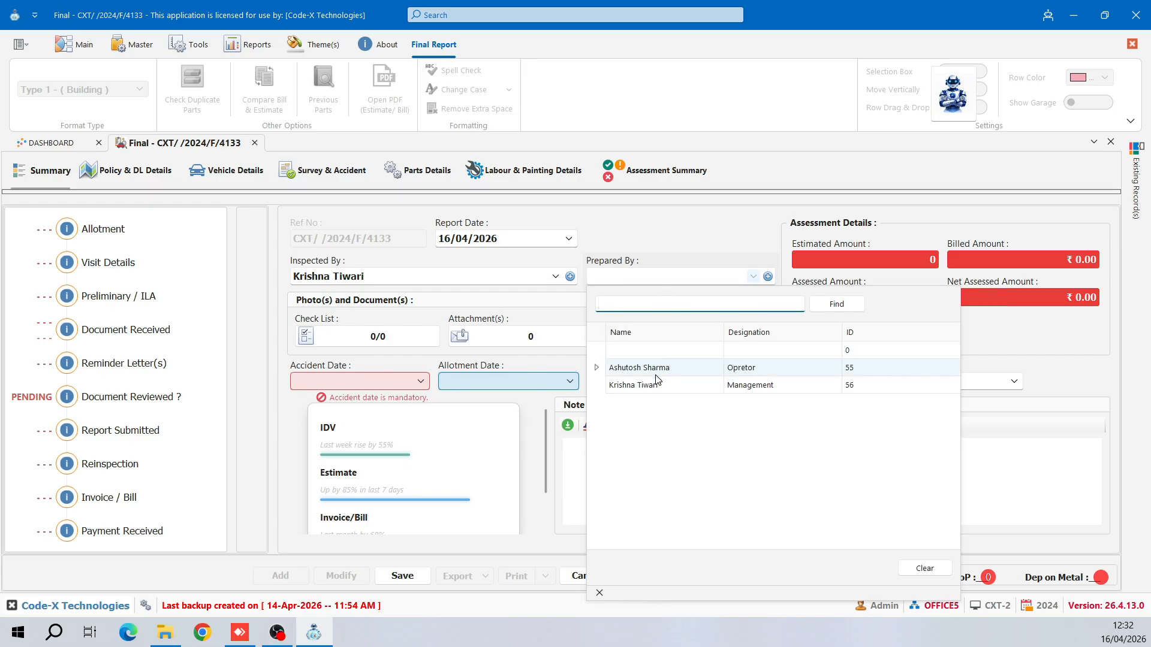
click(655, 372)
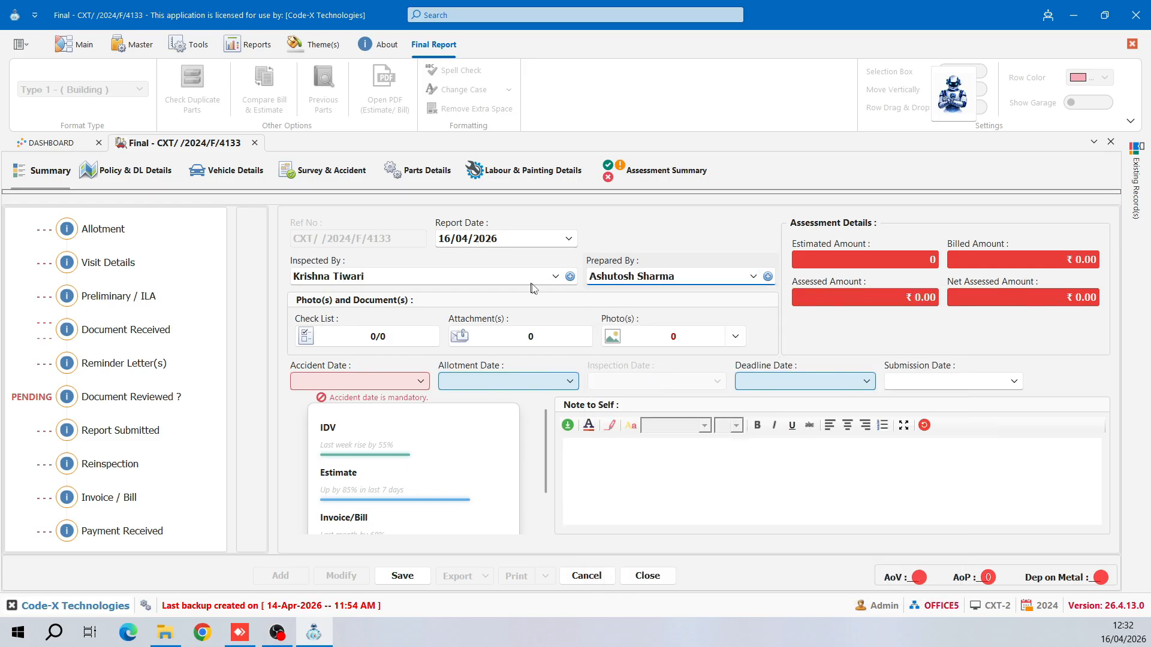
- Review the inspector's record in the Staff Master, close it, and show the Master ribbon tab
click(768, 277)
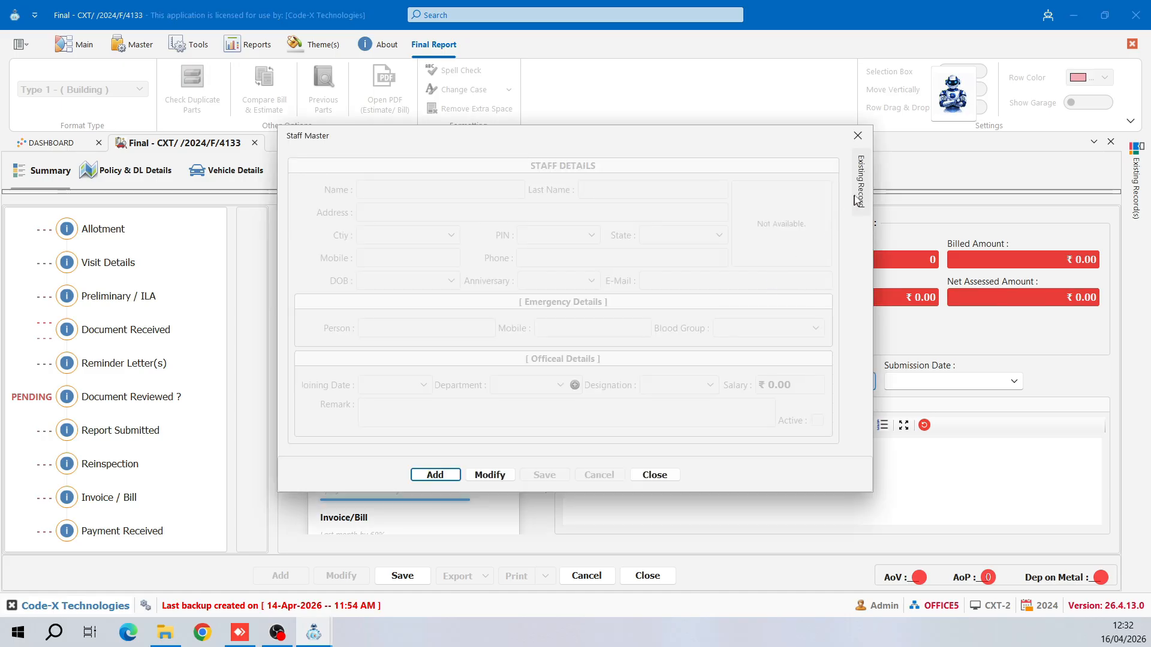
double_click(767, 317)
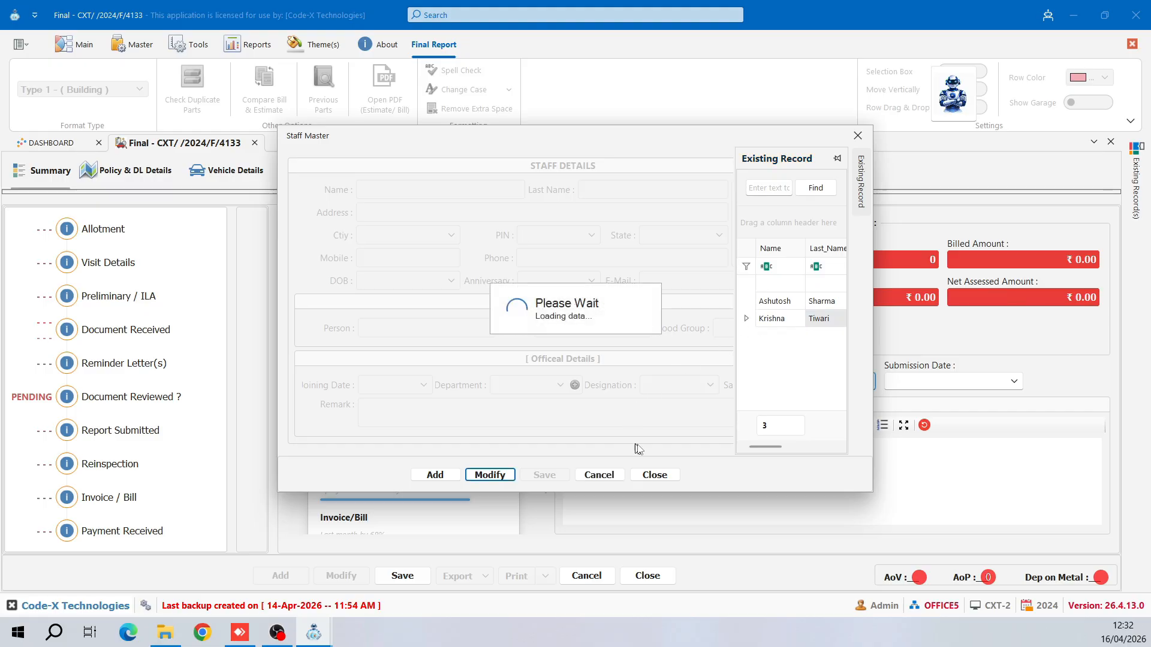
click(655, 475)
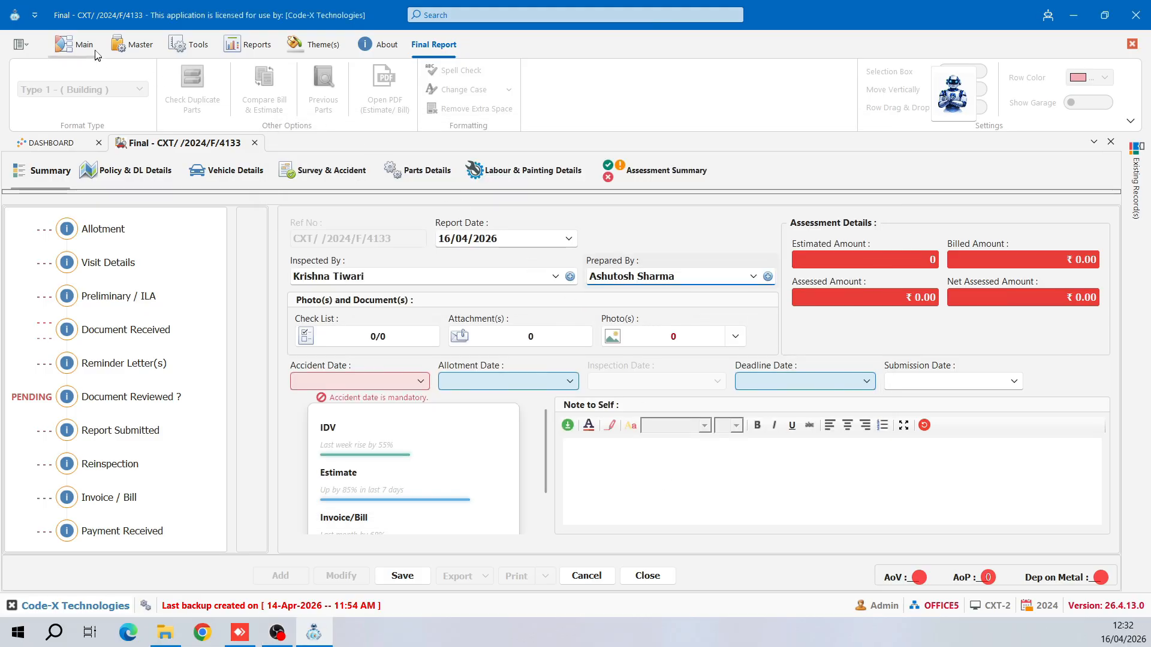
click(130, 50)
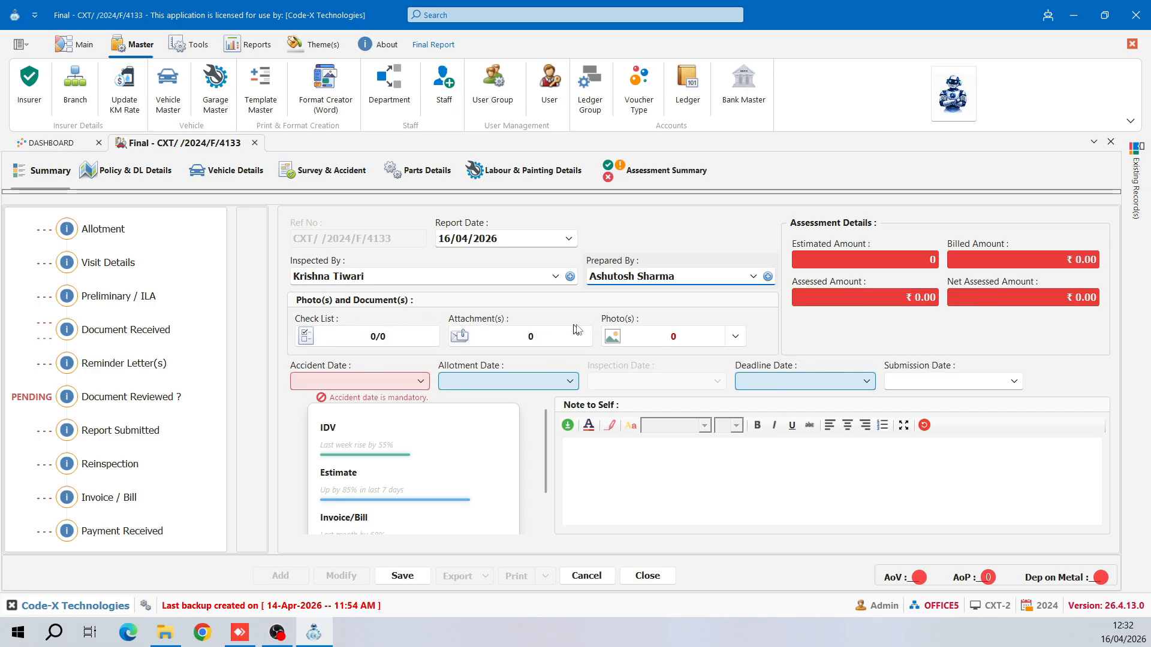
click(376, 335)
scroll(486, 300, down, 1)
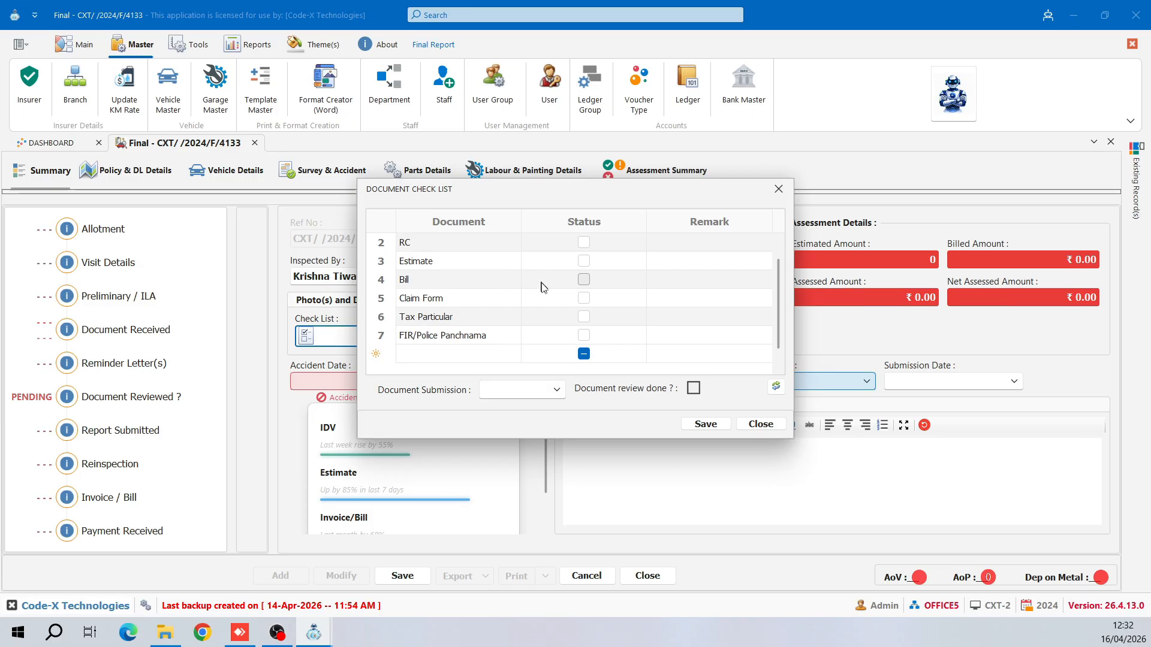
scroll(562, 295, up, 1)
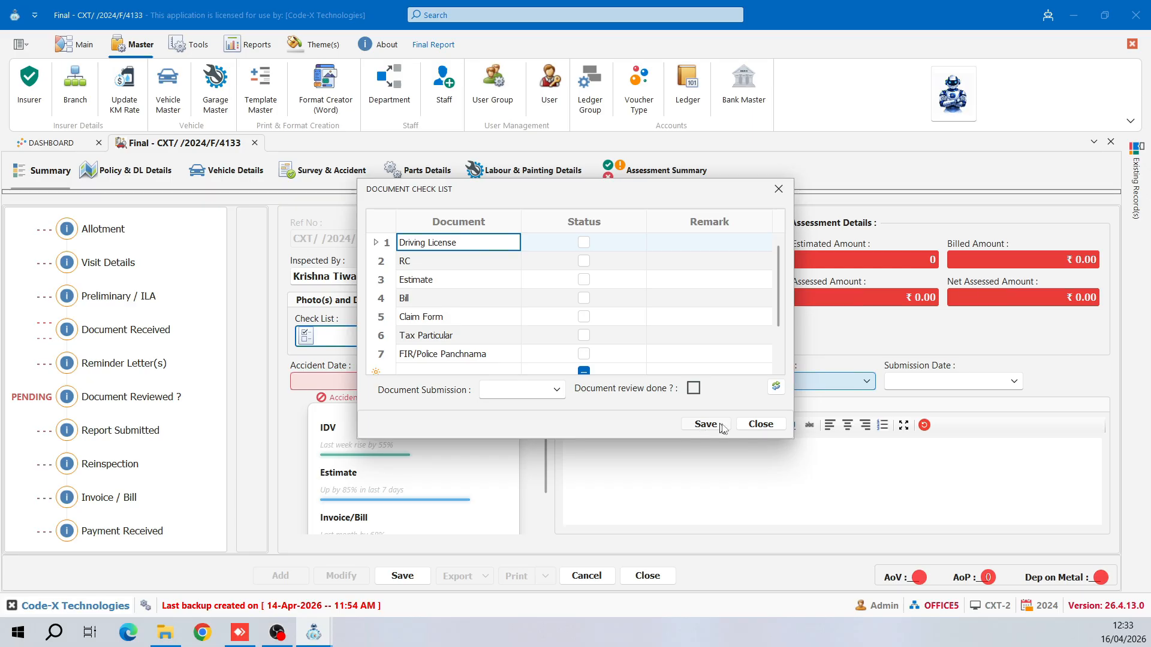
click(747, 427)
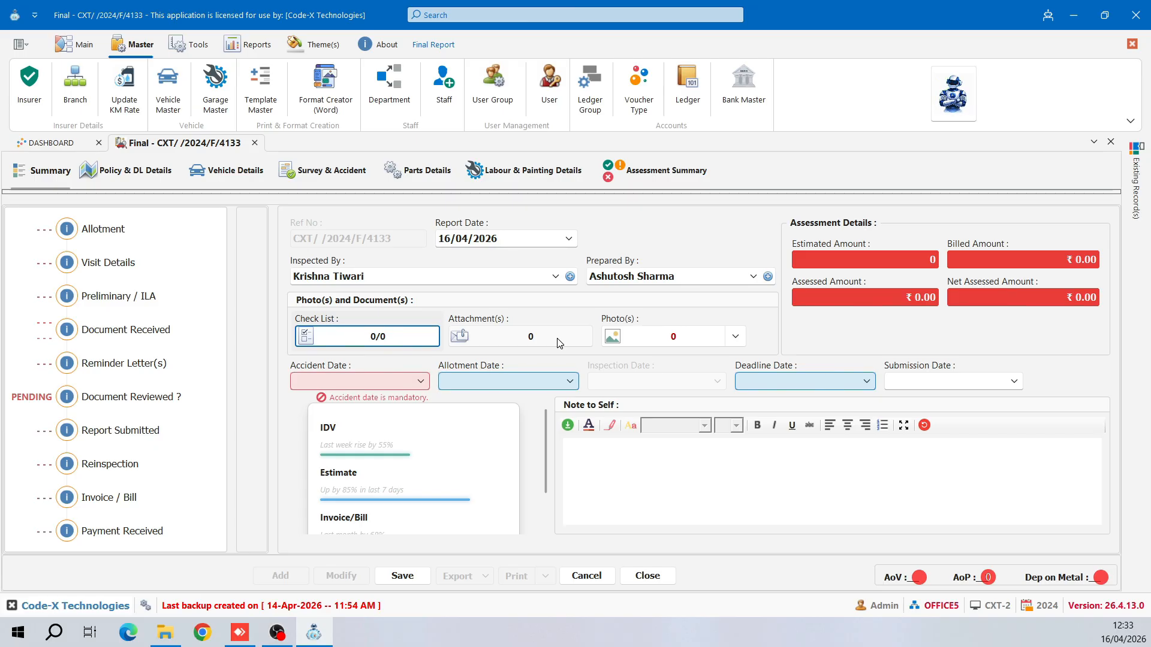
- Attach all ten DL and RC images from the RC DL folder, then close Attachment(s)
click(525, 346)
click(525, 345)
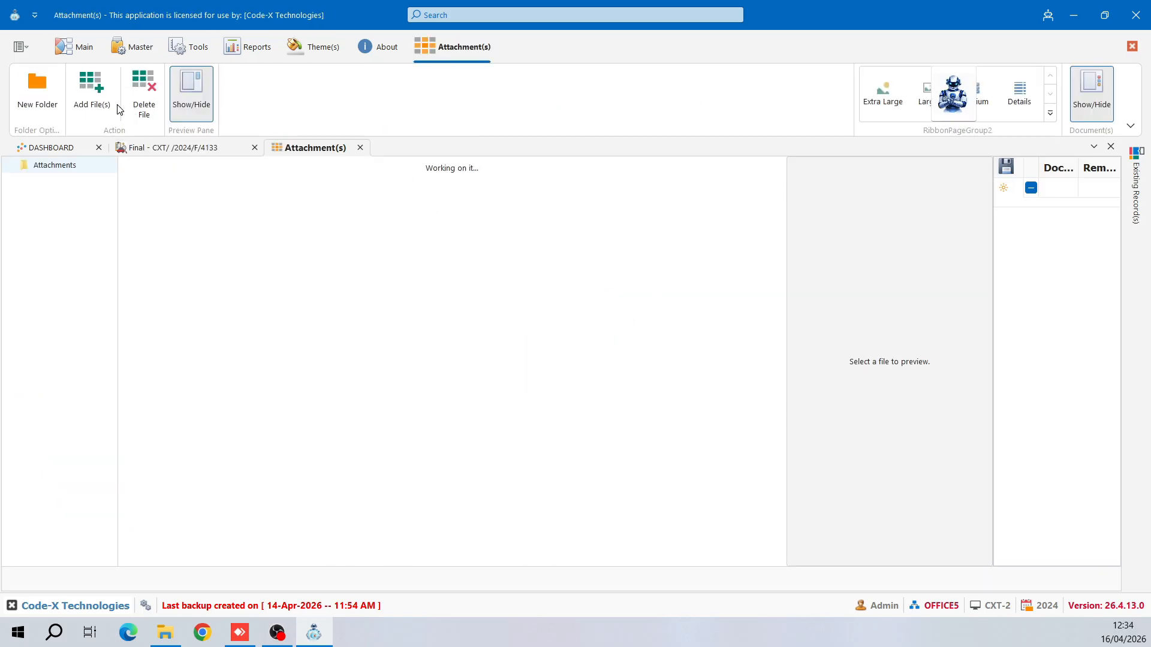
click(91, 106)
drag(307, 272, 339, 104)
click(444, 337)
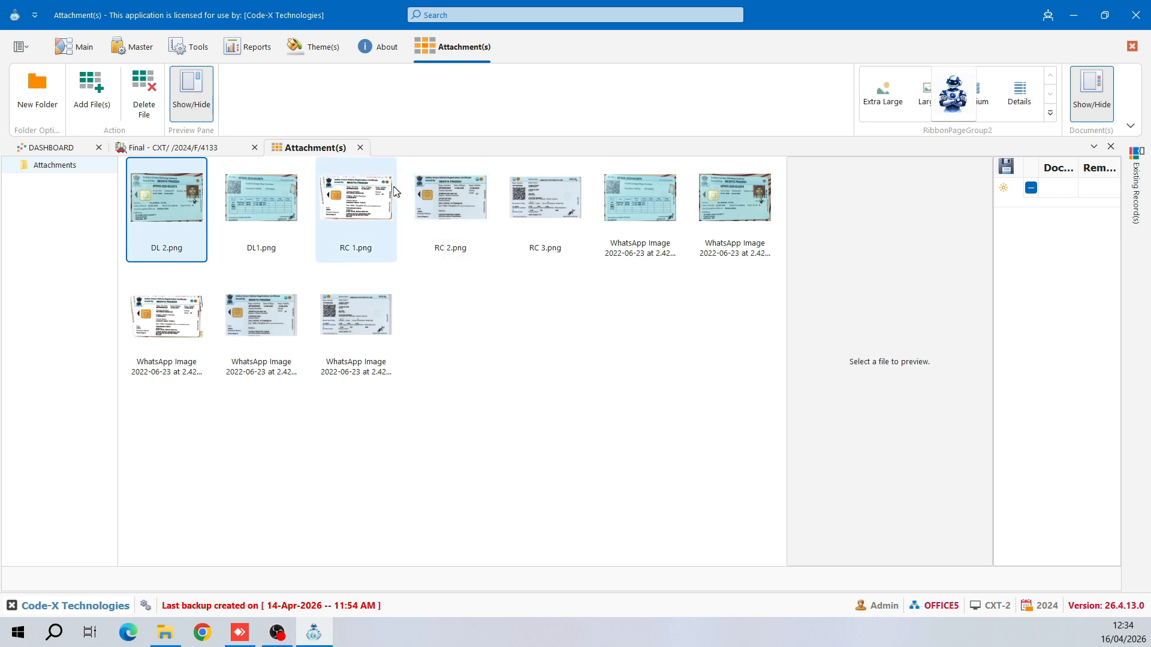
click(361, 146)
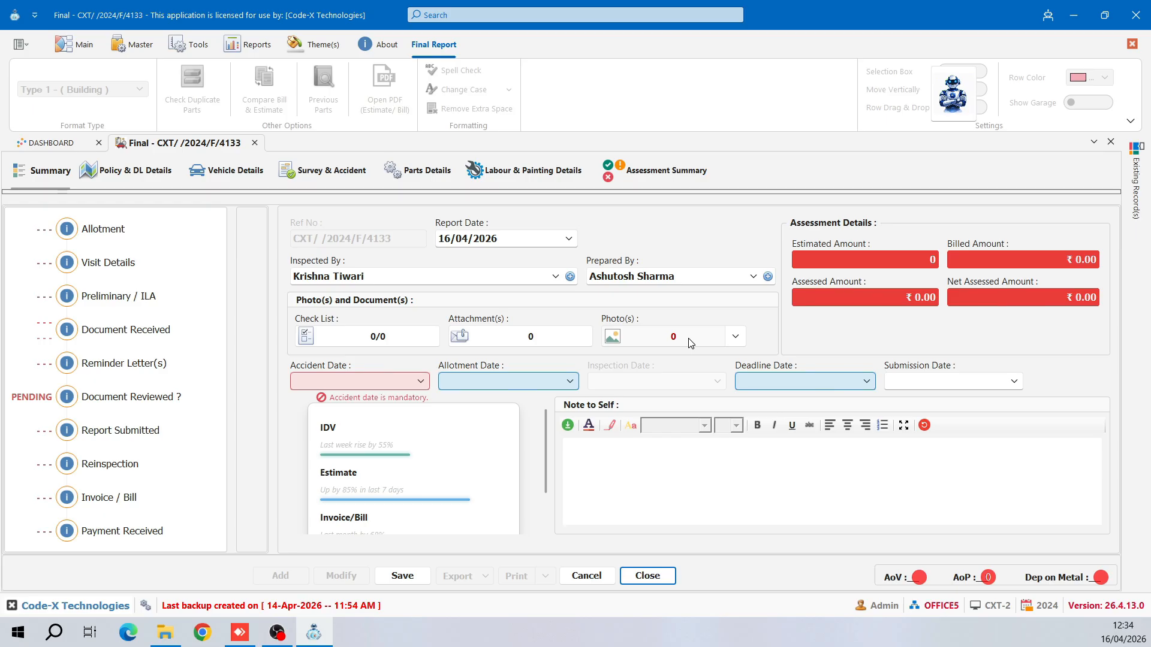
click(735, 336)
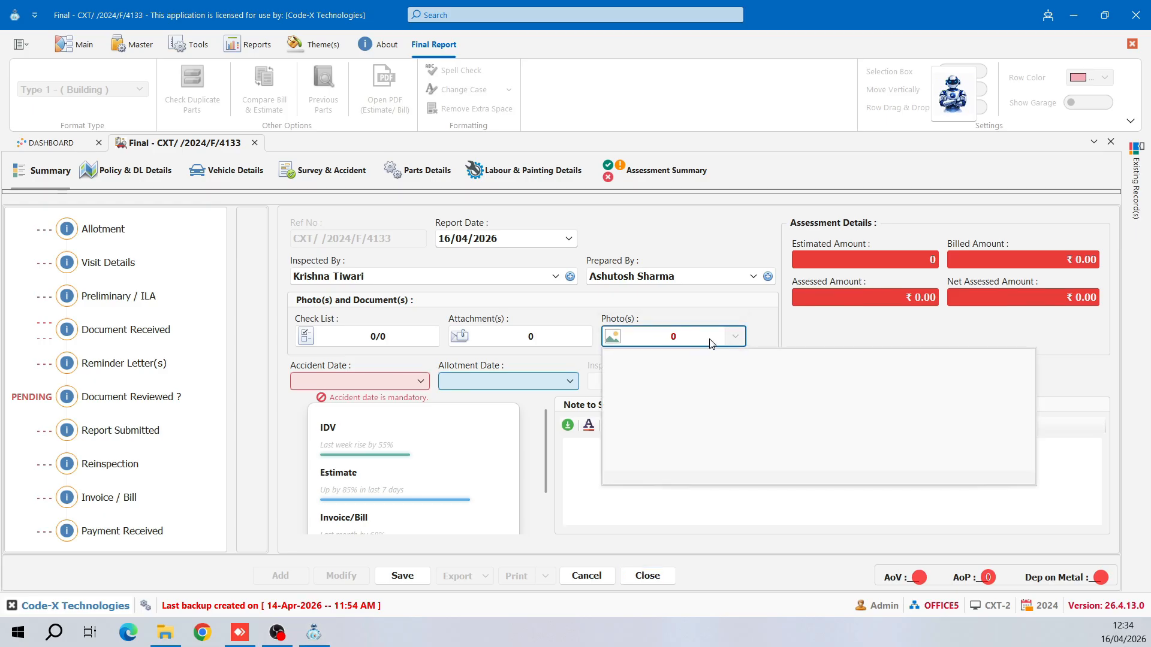
click(708, 338)
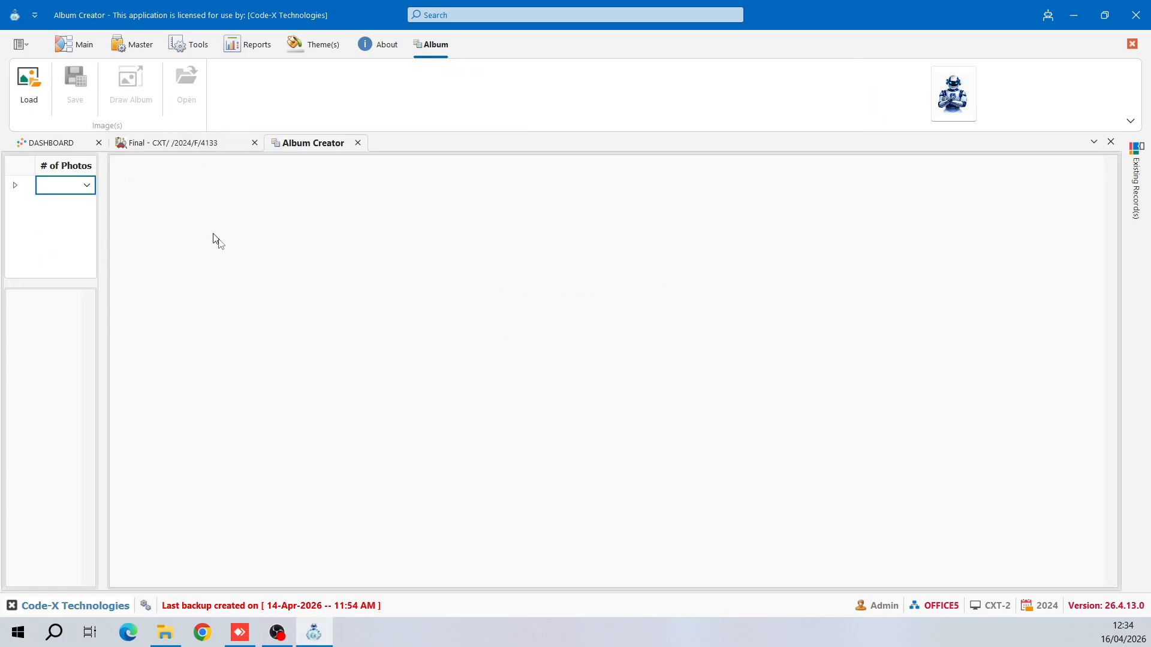
click(357, 143)
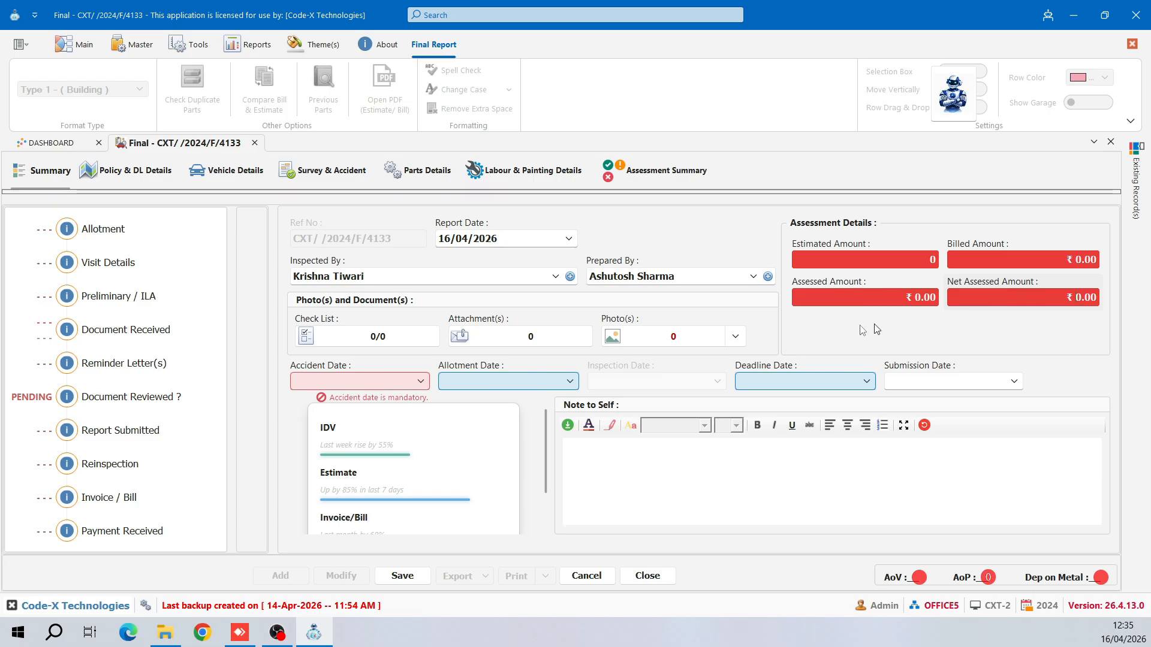
- Set the Accident Date to 14/04/2026
click(369, 388)
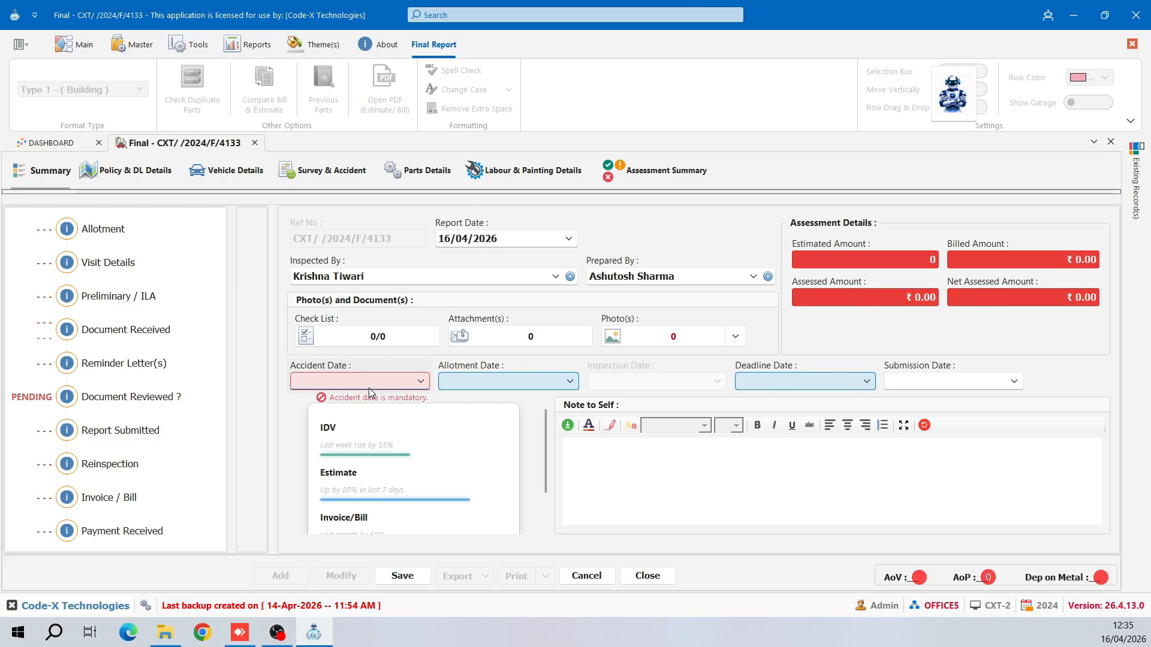
click(420, 381)
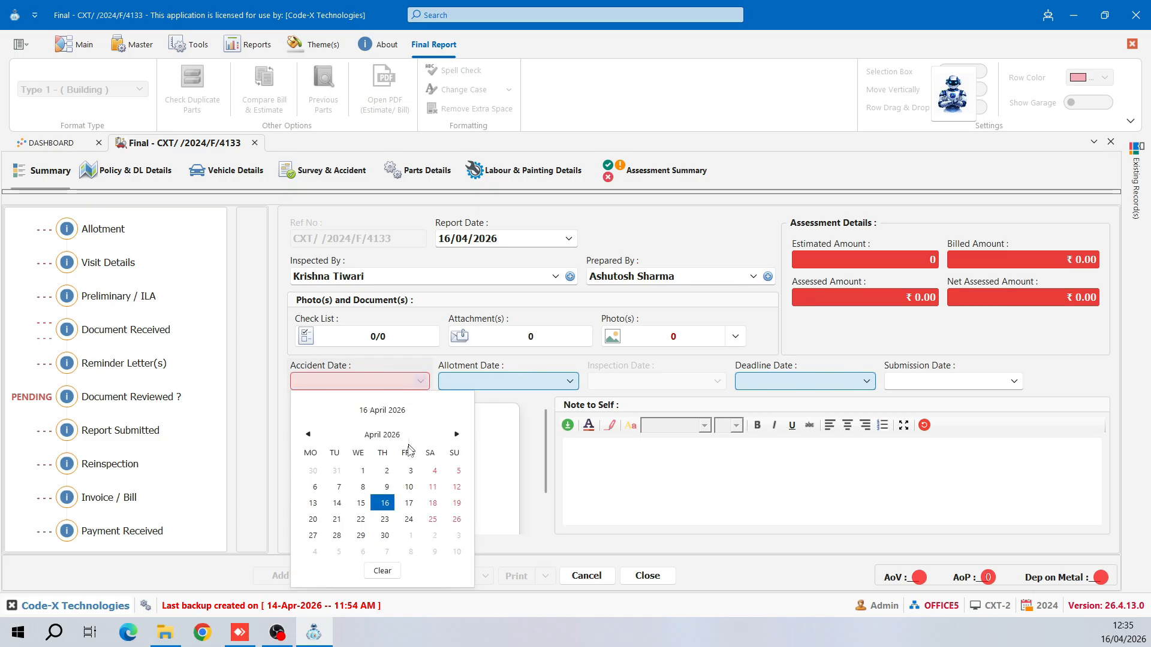
click(339, 502)
key(Tab)
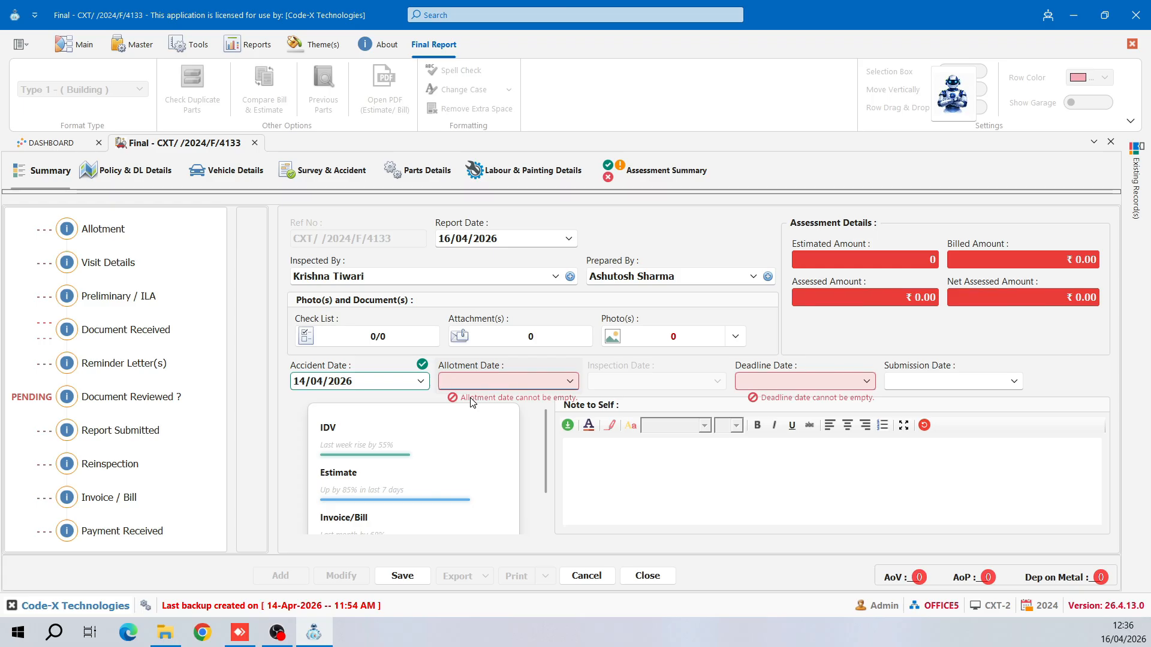
- Set the Allotment Date to 15/04/2026
click(568, 382)
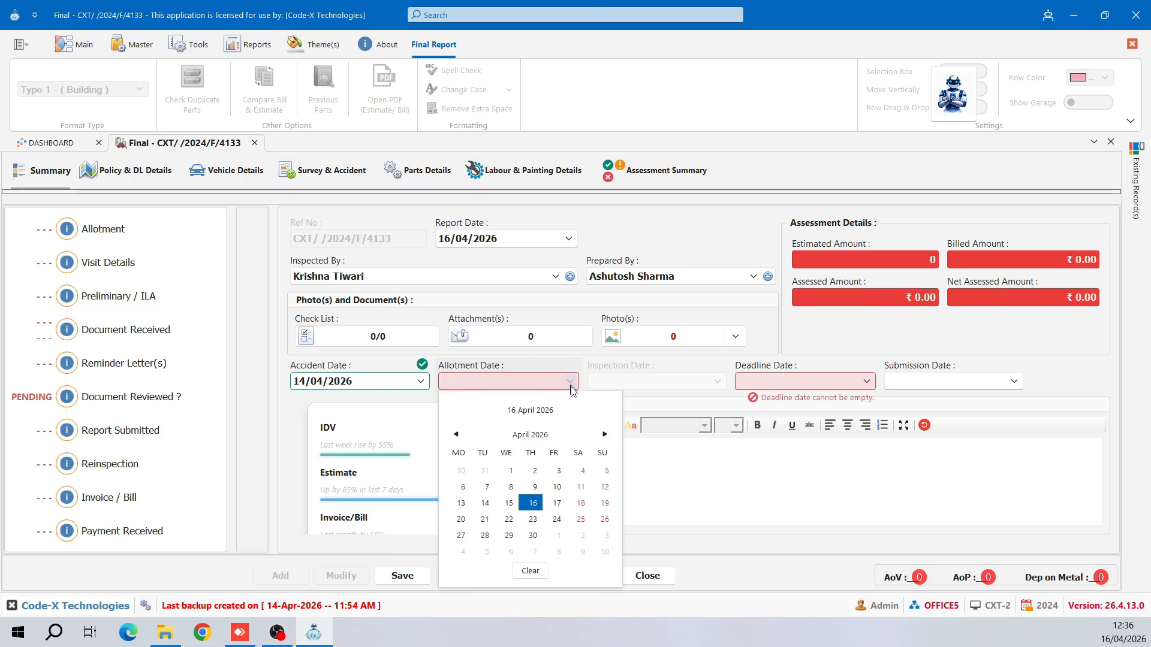
click(509, 504)
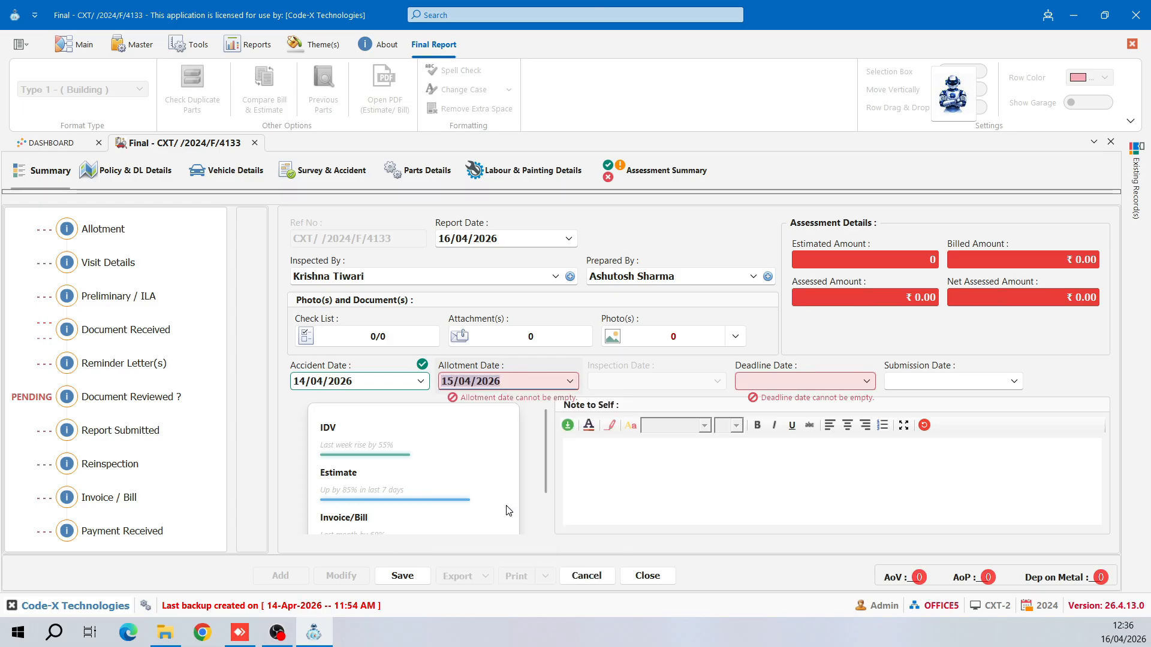
key(Tab)
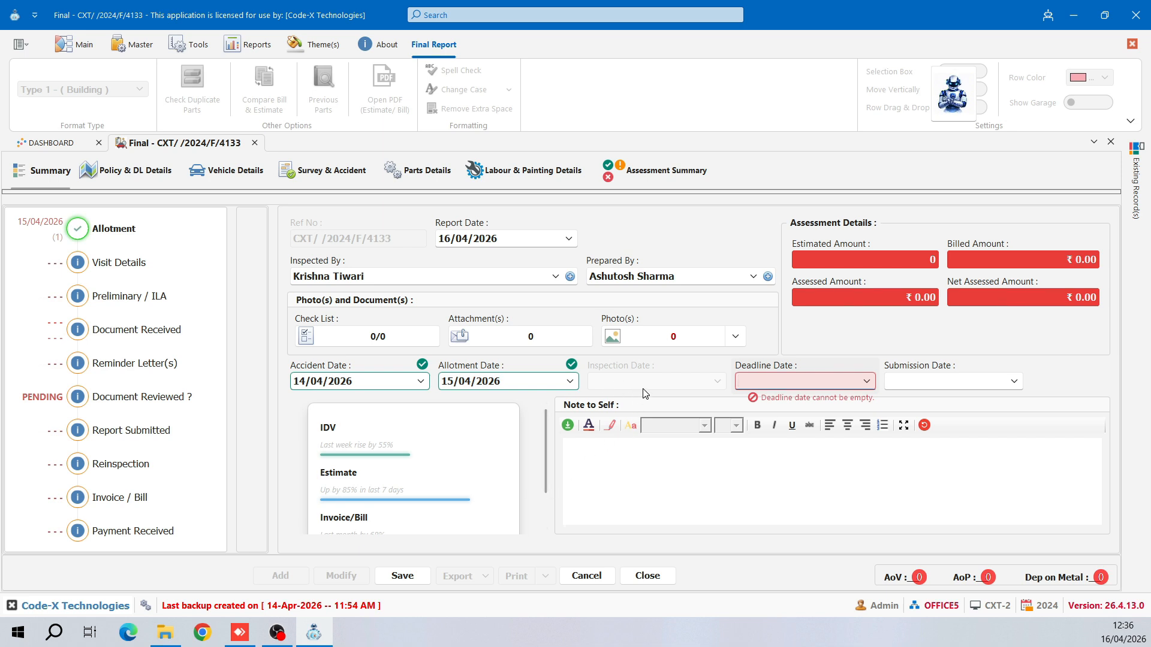
- Glance at the Survey & Accident tab, then set the Summary's Deadline Date to 30/04/2026
click(327, 179)
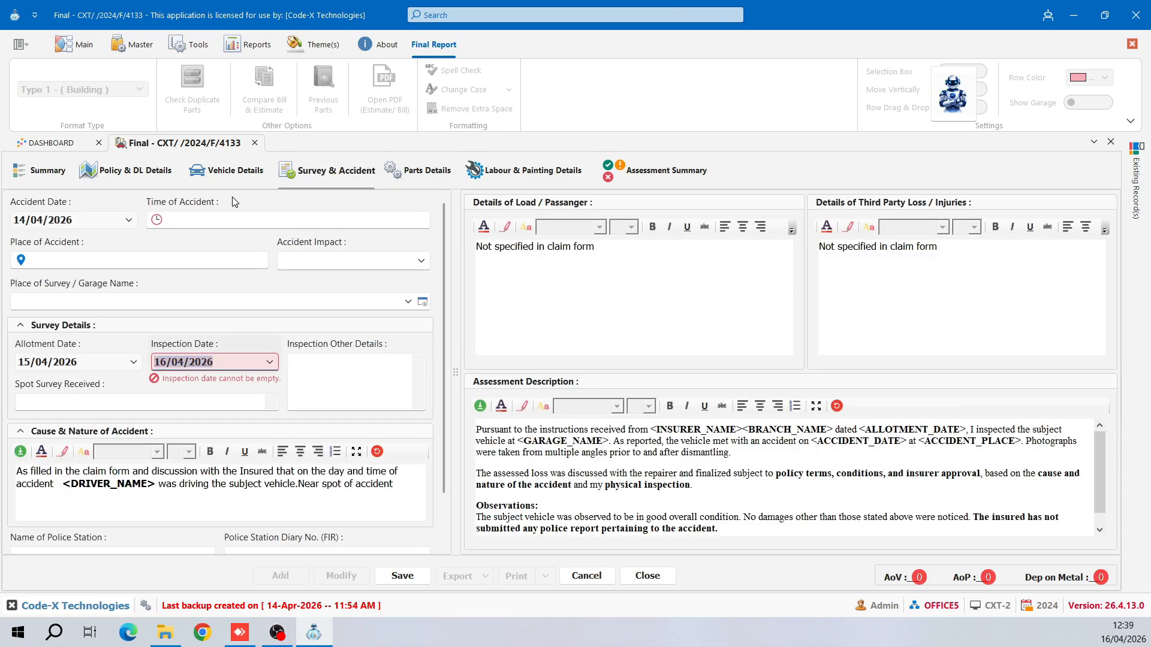
click(48, 171)
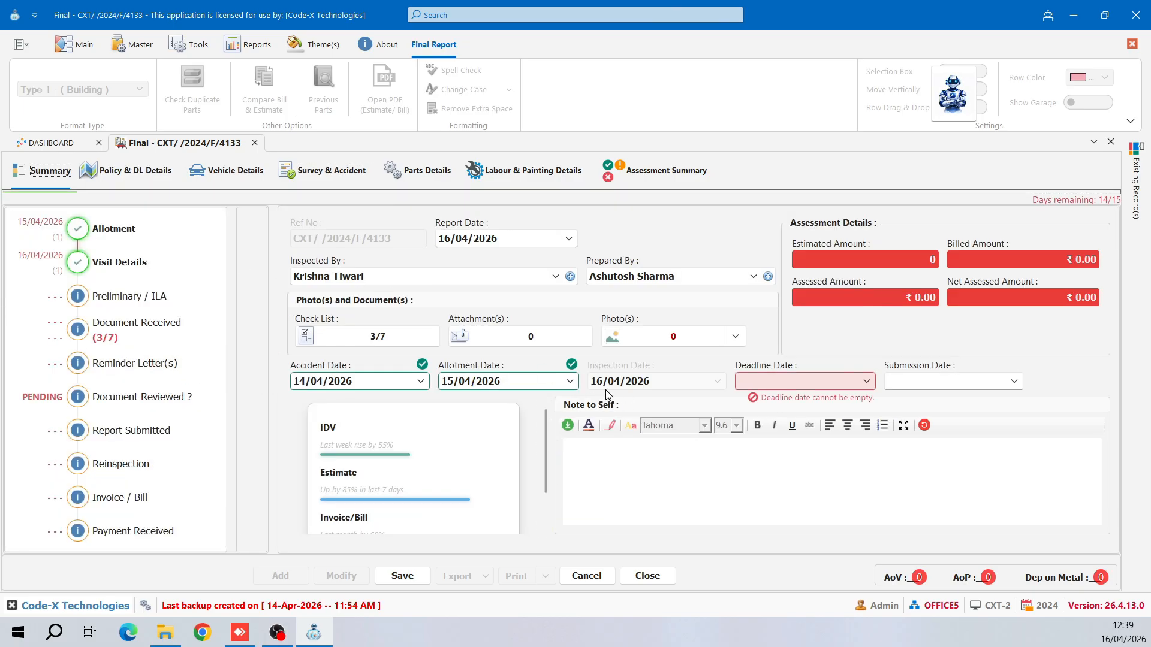
click(866, 381)
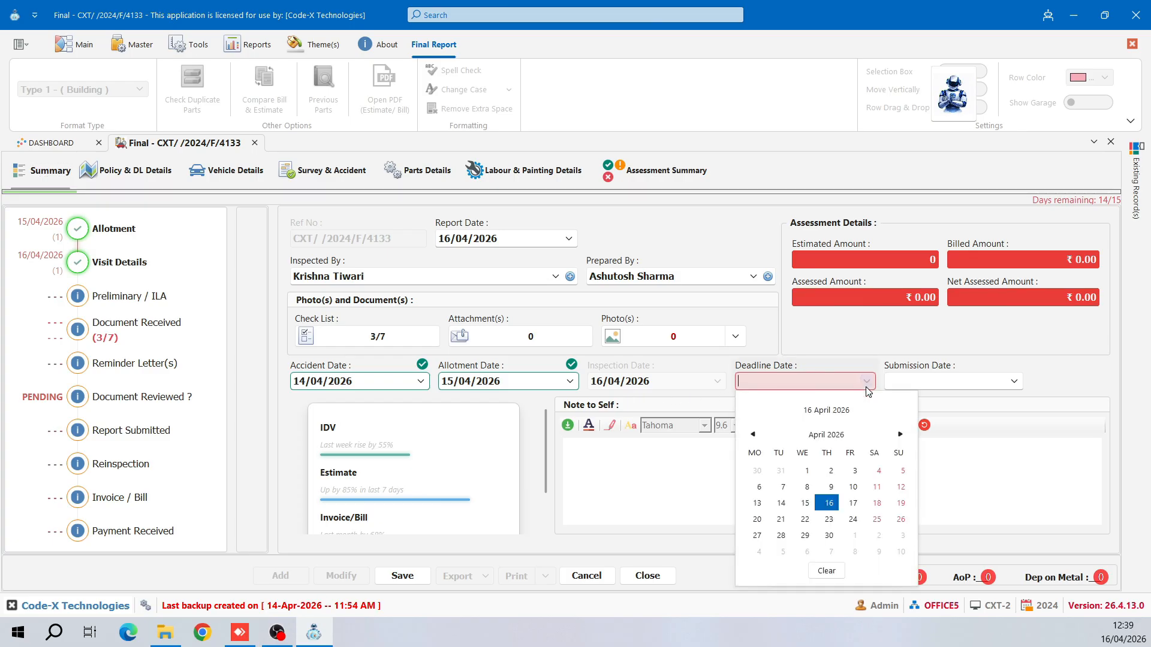
click(831, 531)
key(Tab)
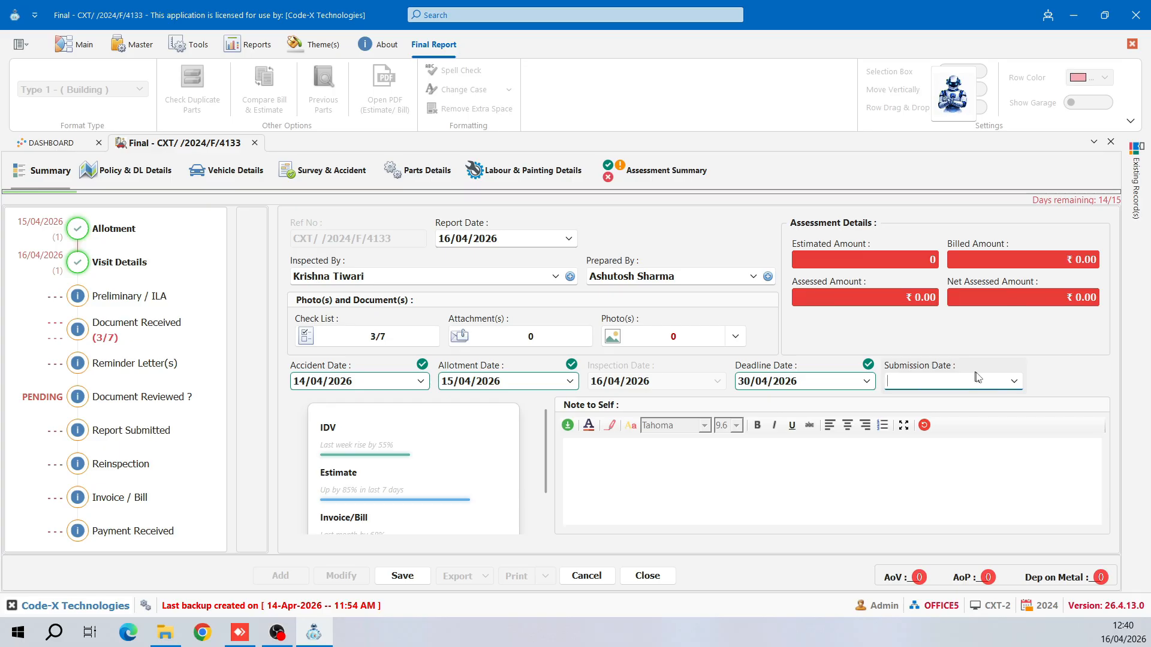
- Expand Note to Self full screen and close it, then switch to the Simplified Ribbon
click(717, 460)
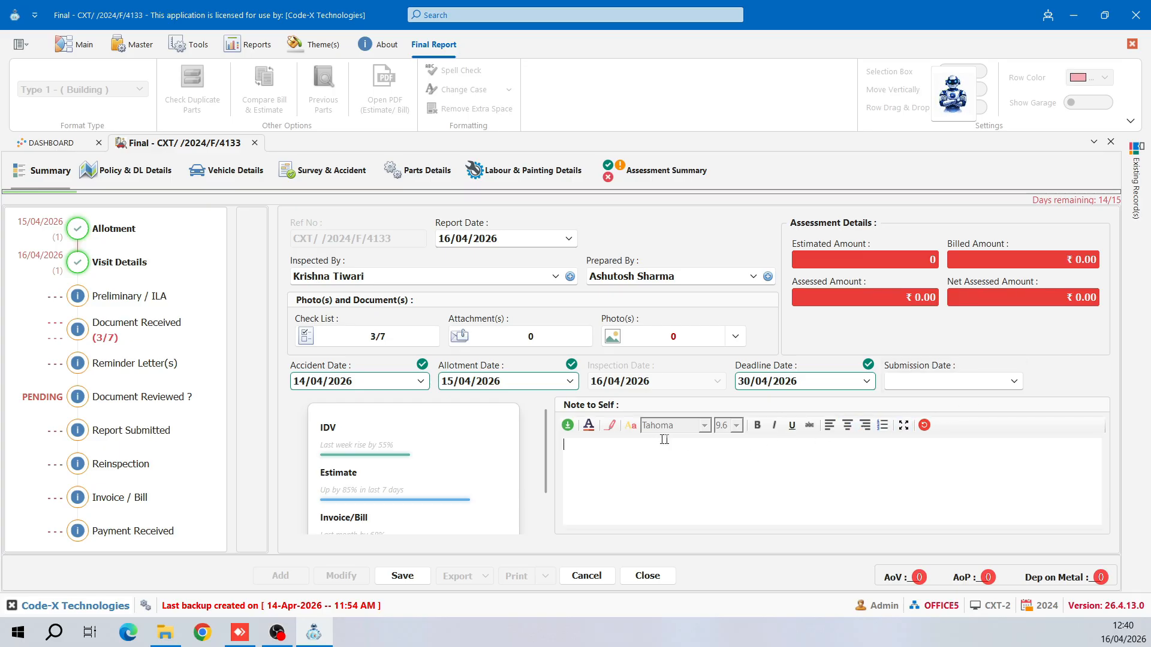
click(904, 426)
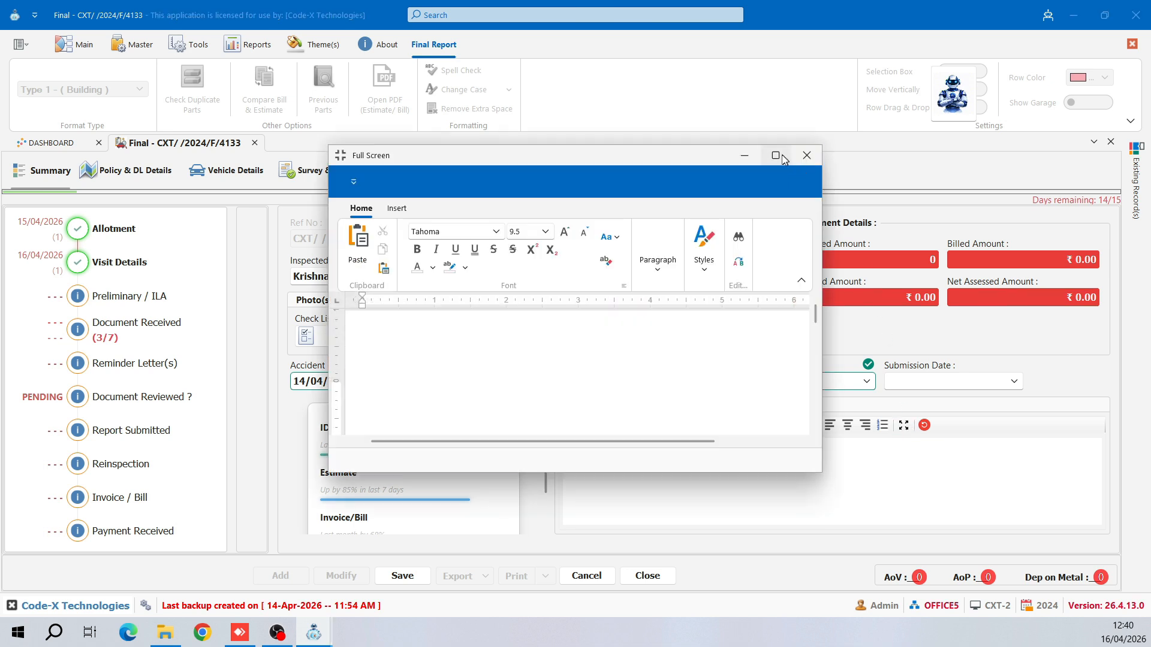
click(775, 155)
click(1134, 9)
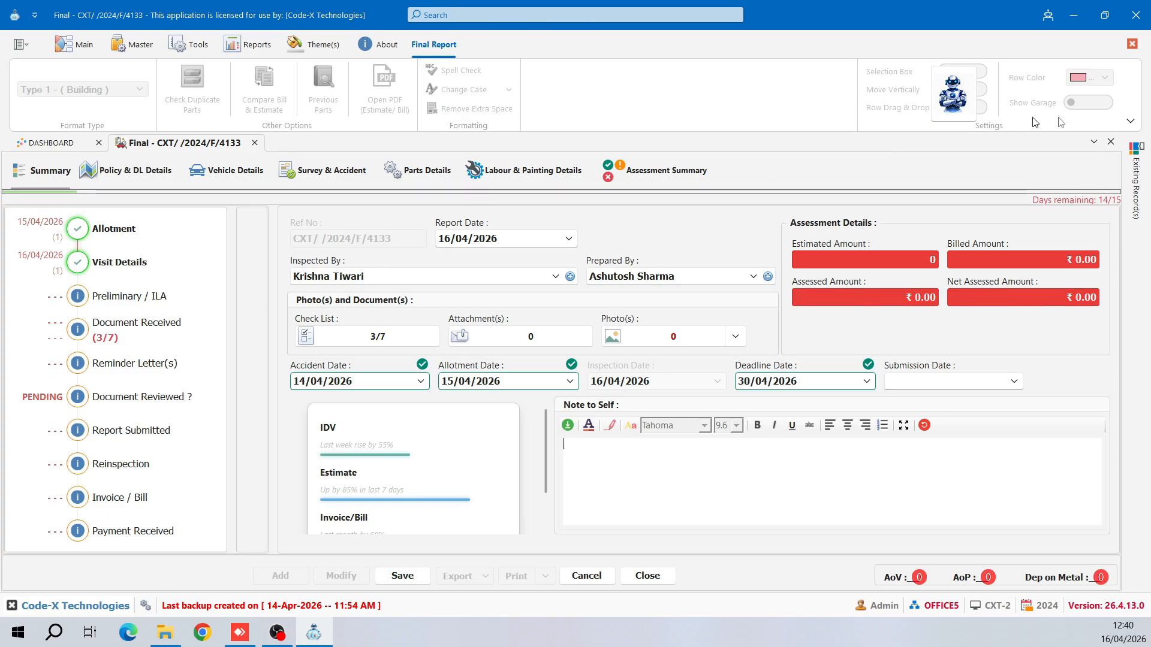
click(1129, 121)
click(1038, 187)
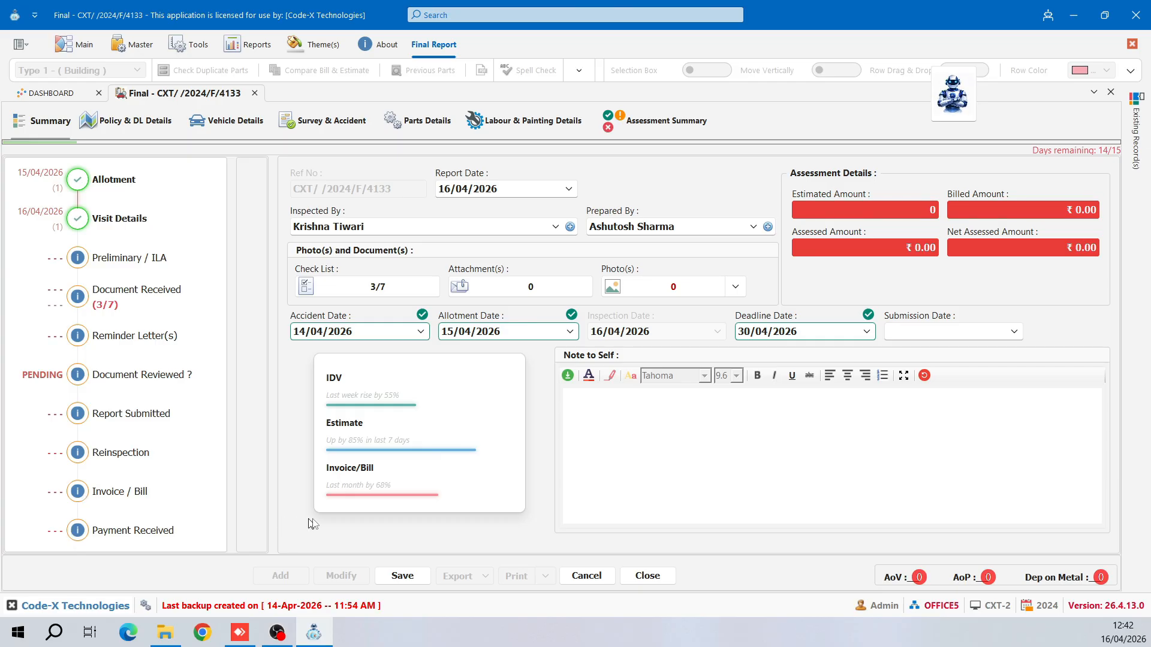
click(401, 576)
click(545, 343)
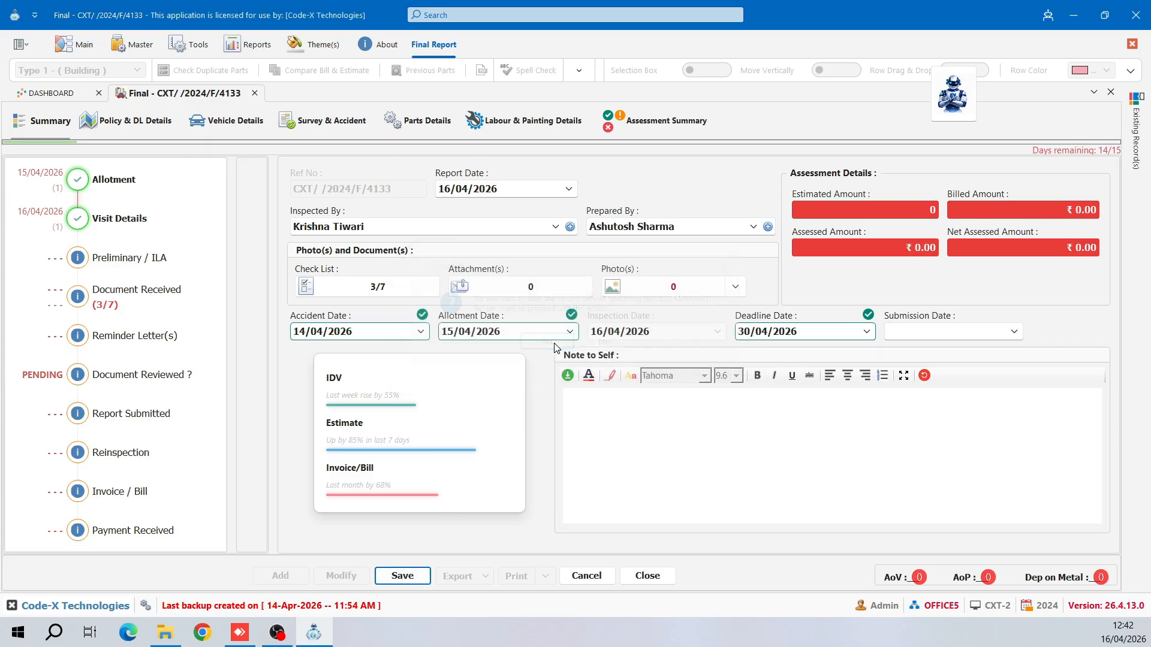
click(577, 342)
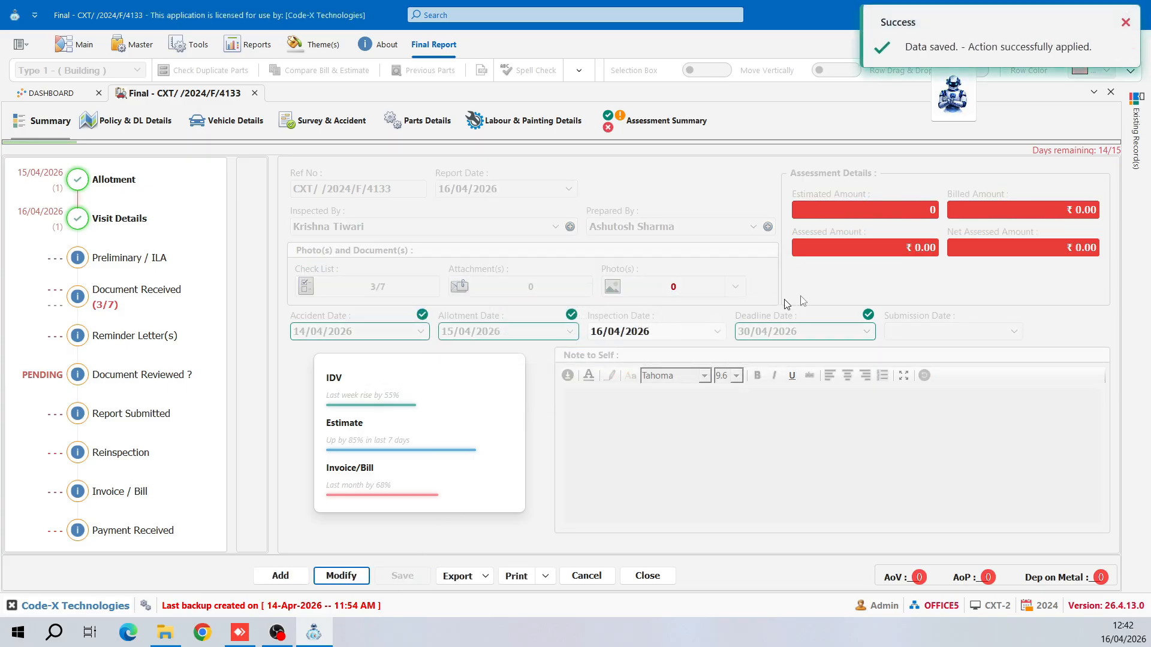
click(647, 576)
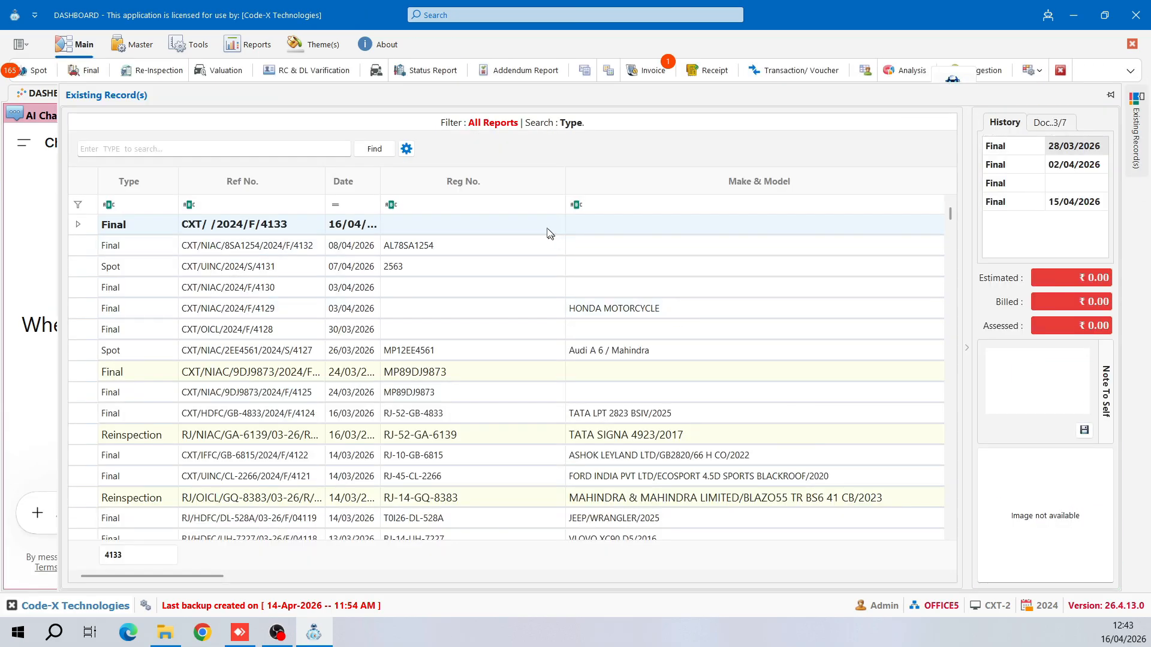
double_click(548, 233)
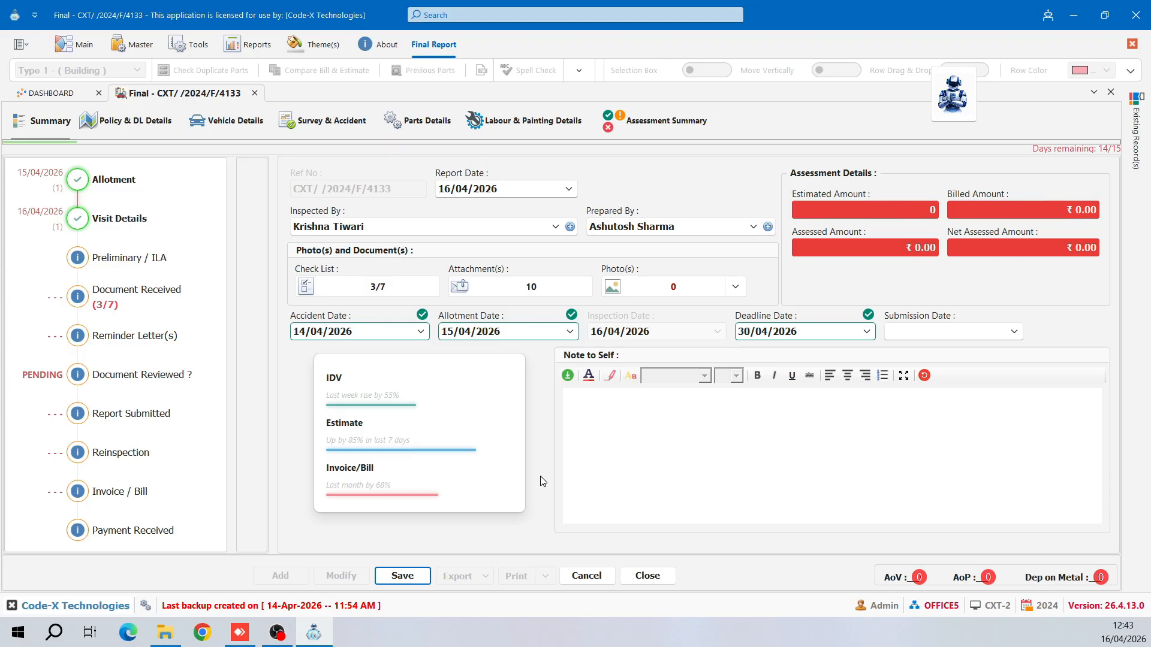
key(ctrl+Tab)
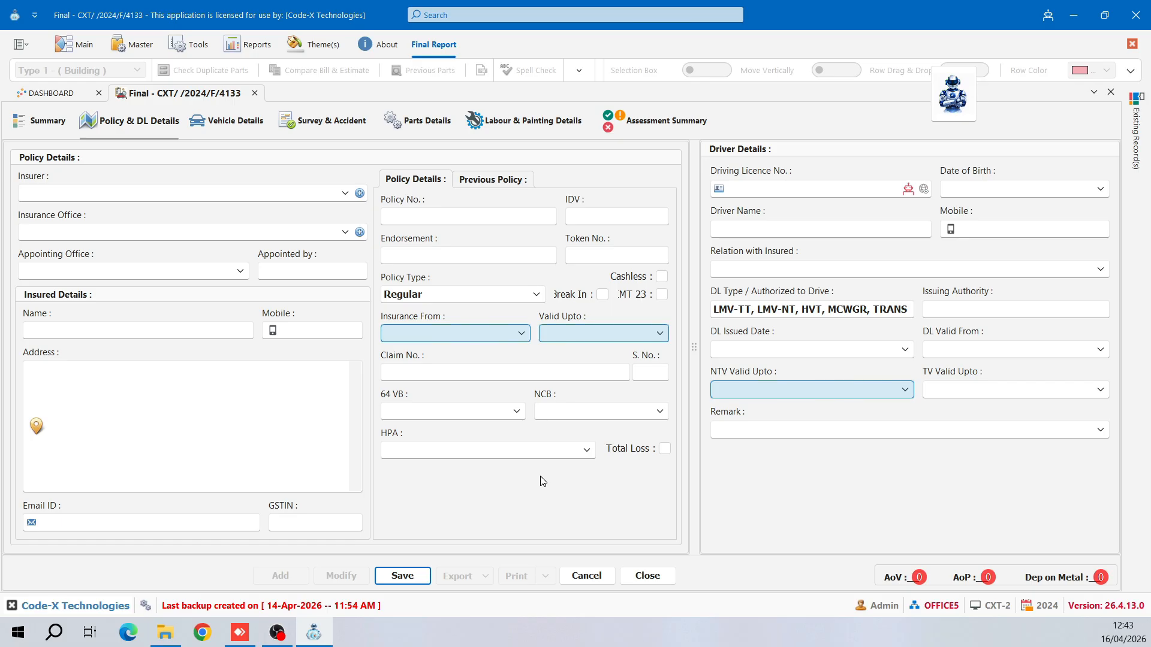
- Select The New India Assurance Co. Ltd. as insurer and check it in the Insurer Master
key(ctrl+shift+Tab)
key(ctrl+Tab)
click(256, 199)
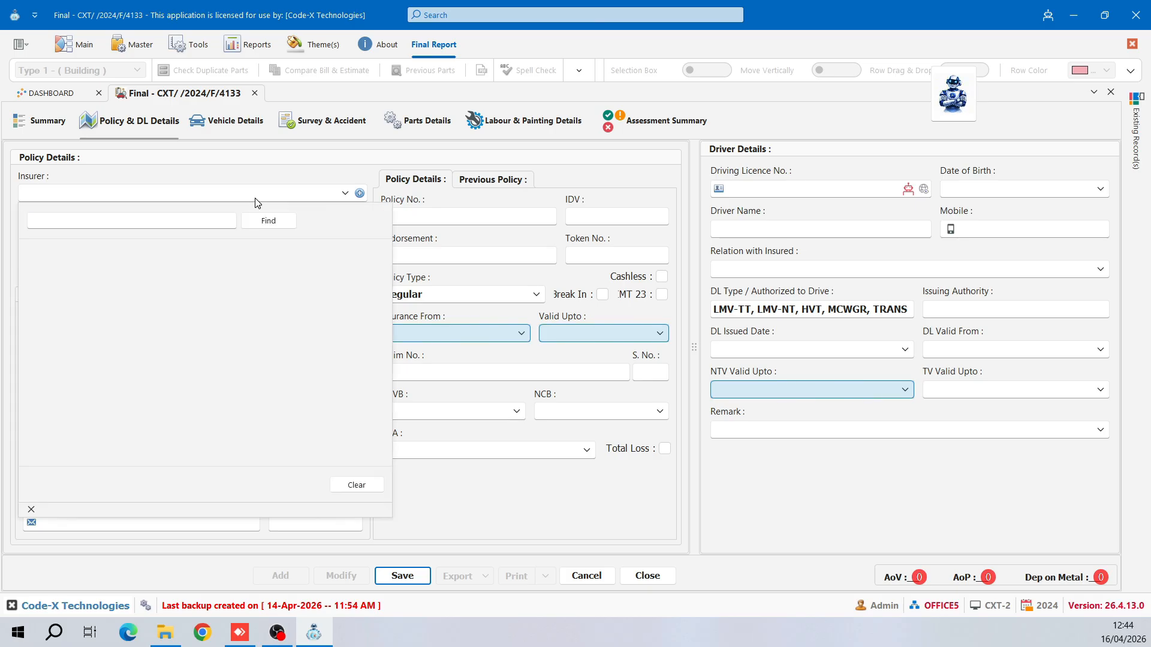
scroll(255, 407, down, 6)
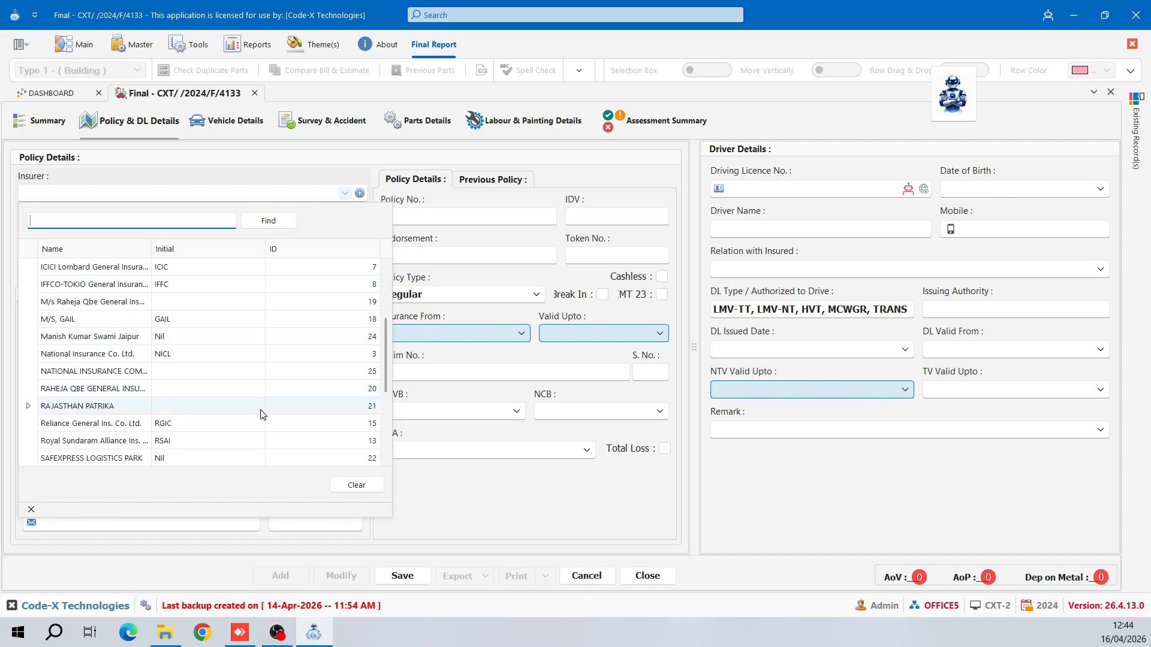
click(256, 408)
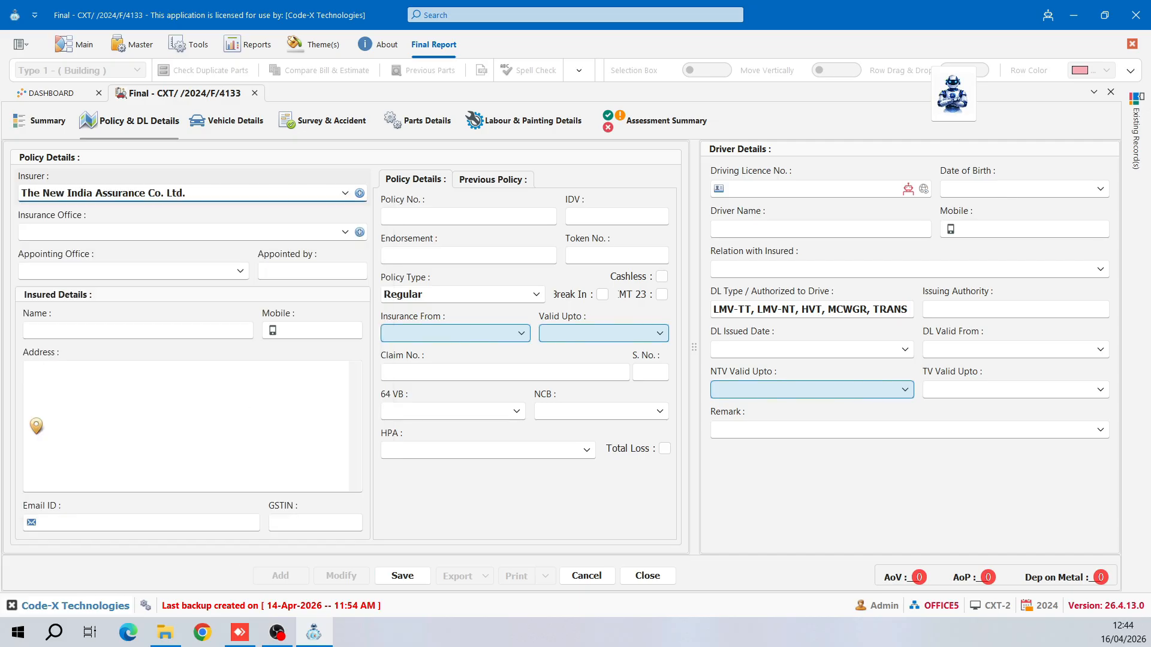
click(294, 201)
scroll(290, 295, up, 3)
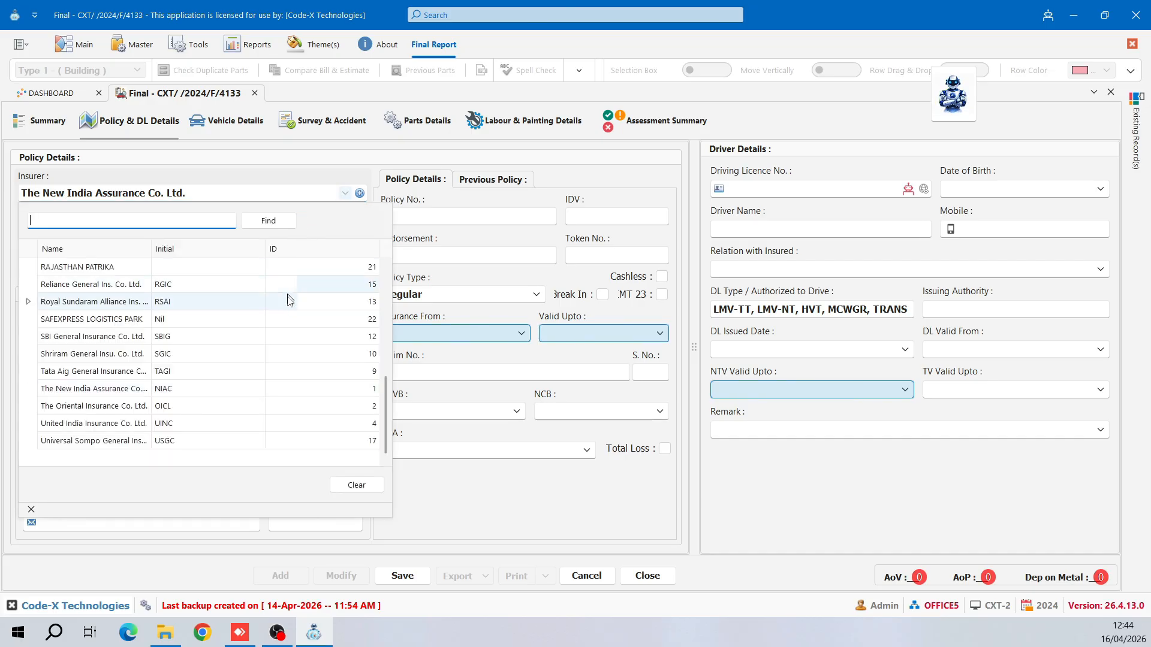
click(345, 193)
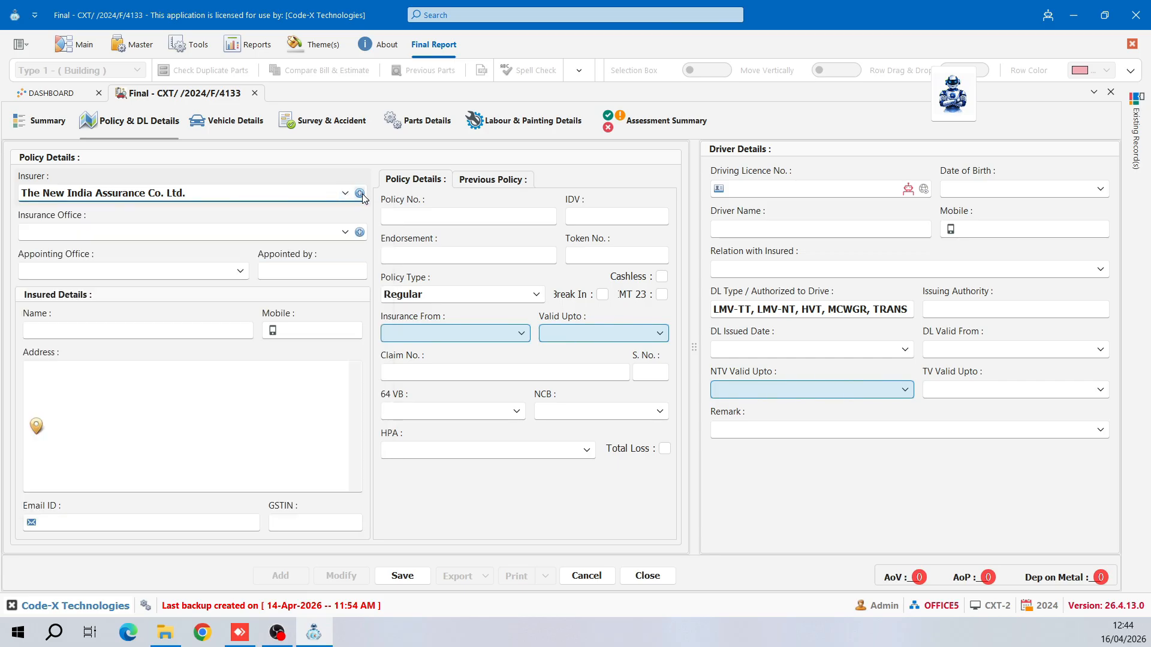
click(360, 193)
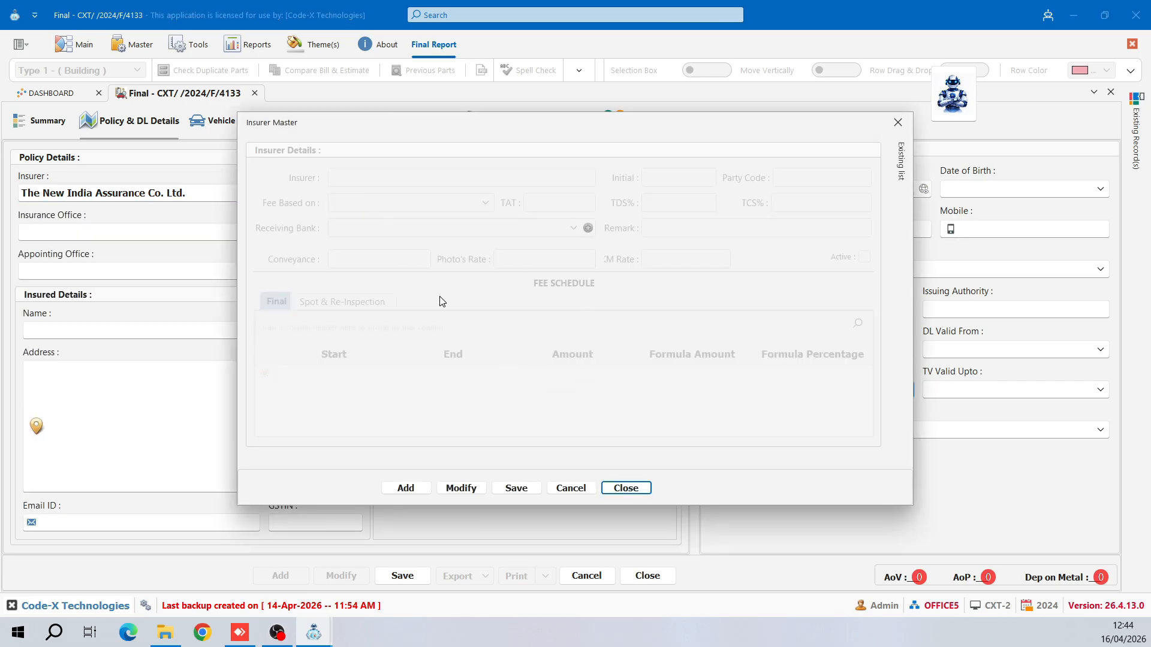
click(612, 489)
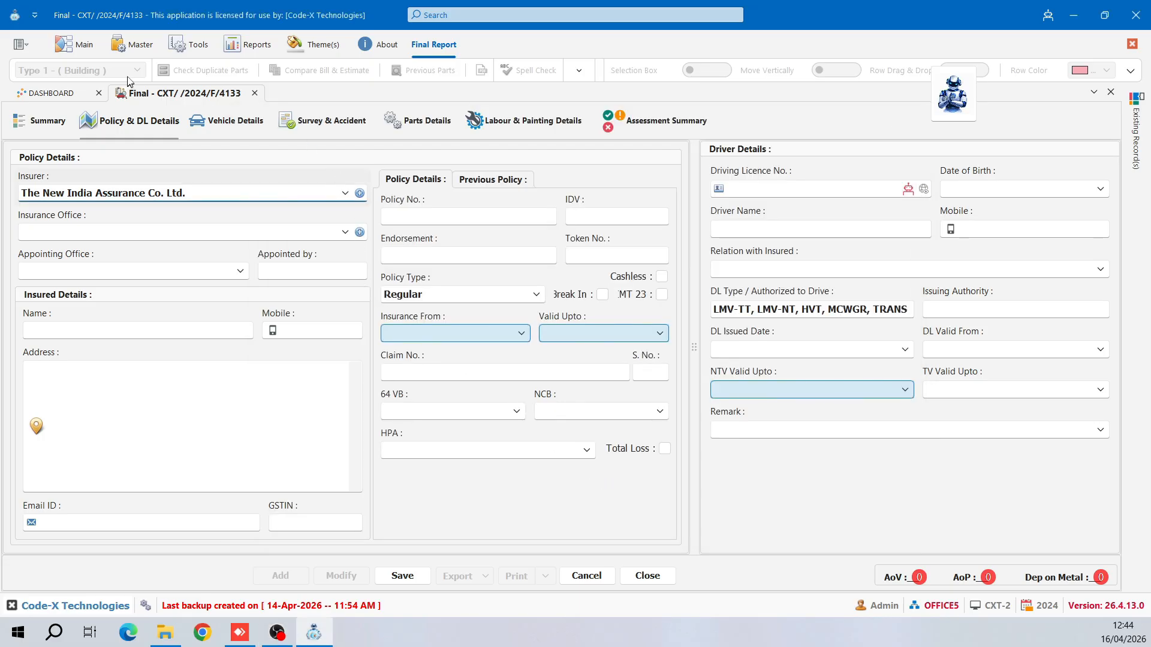
- Pick DO-BHIWADI RAJASTHAN for Insurance Office and GURGAON NON SUIT CLAIM HUB (319001) for Appointing Office
click(133, 45)
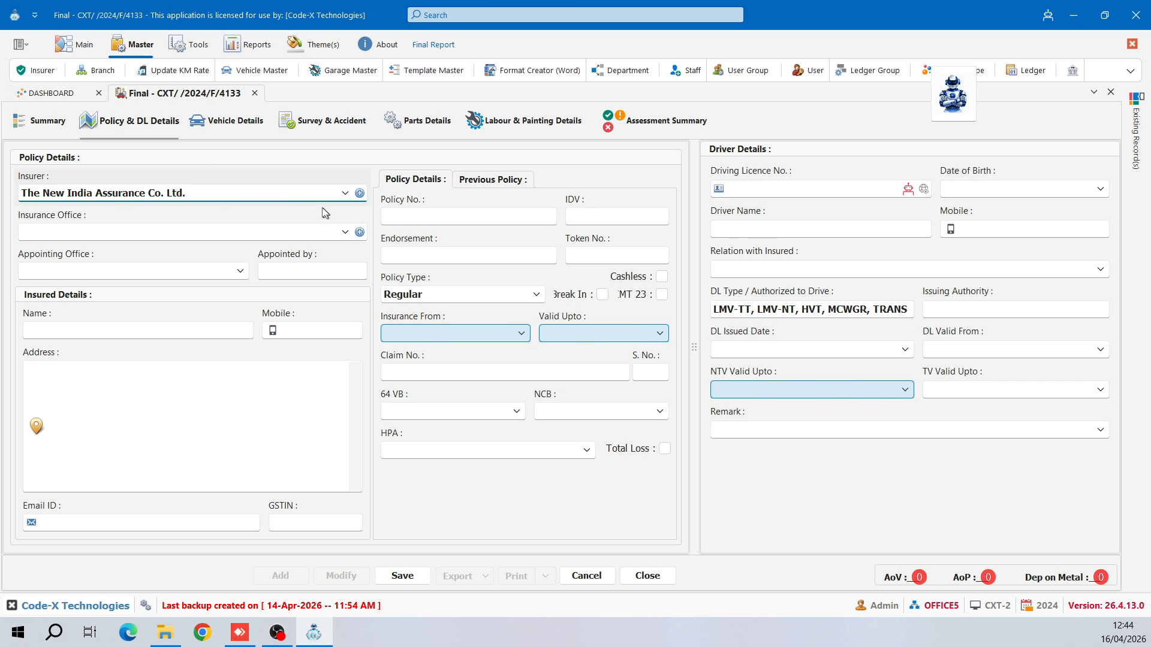
key(Tab)
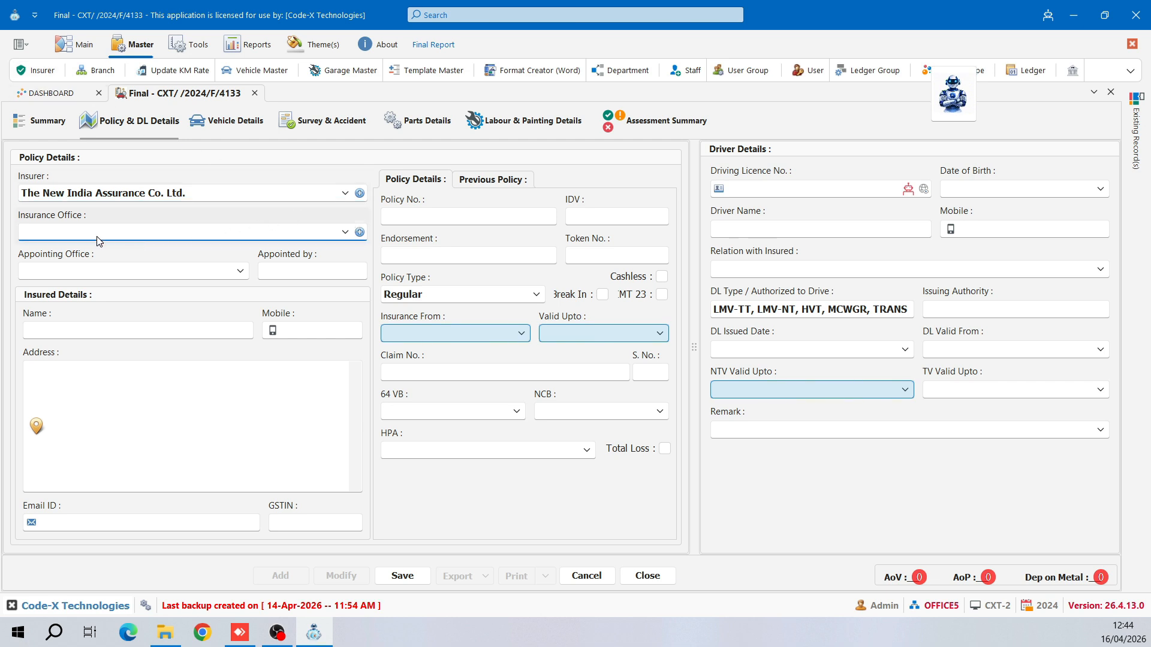
click(77, 230)
scroll(174, 431, down, 6)
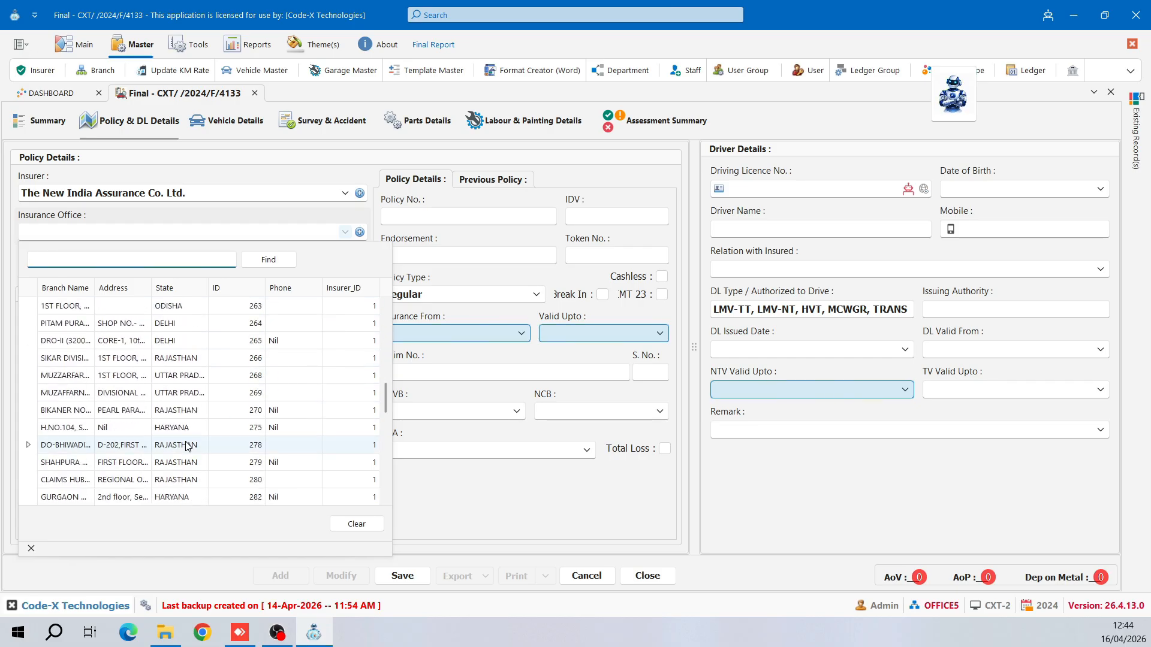
click(188, 446)
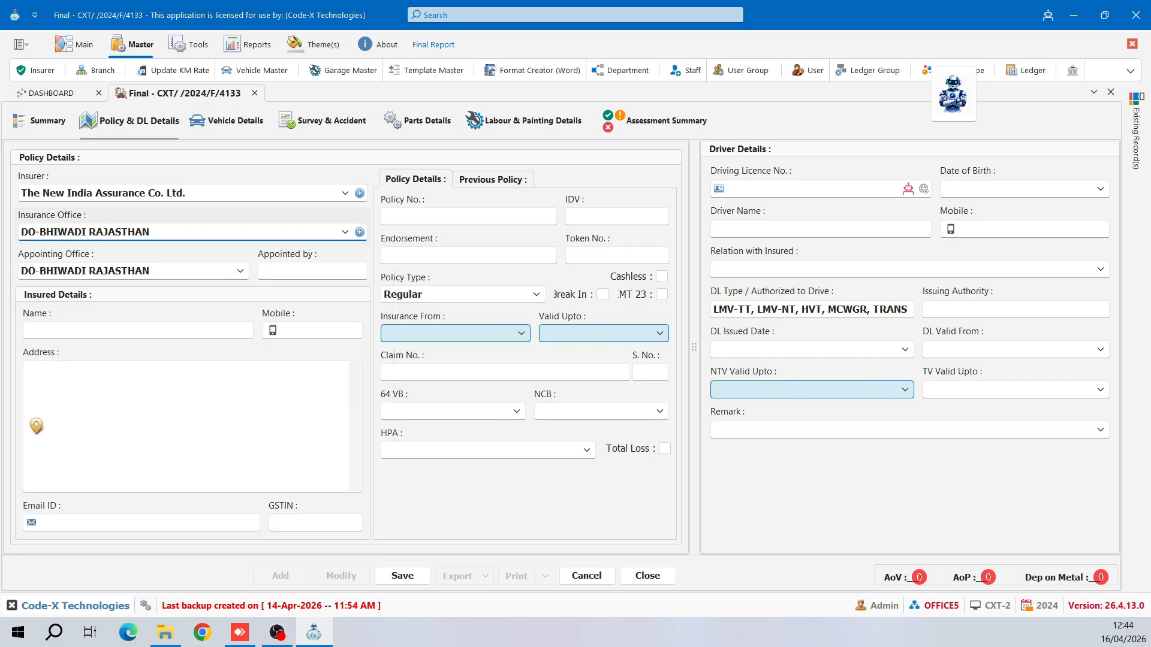
click(201, 279)
click(165, 398)
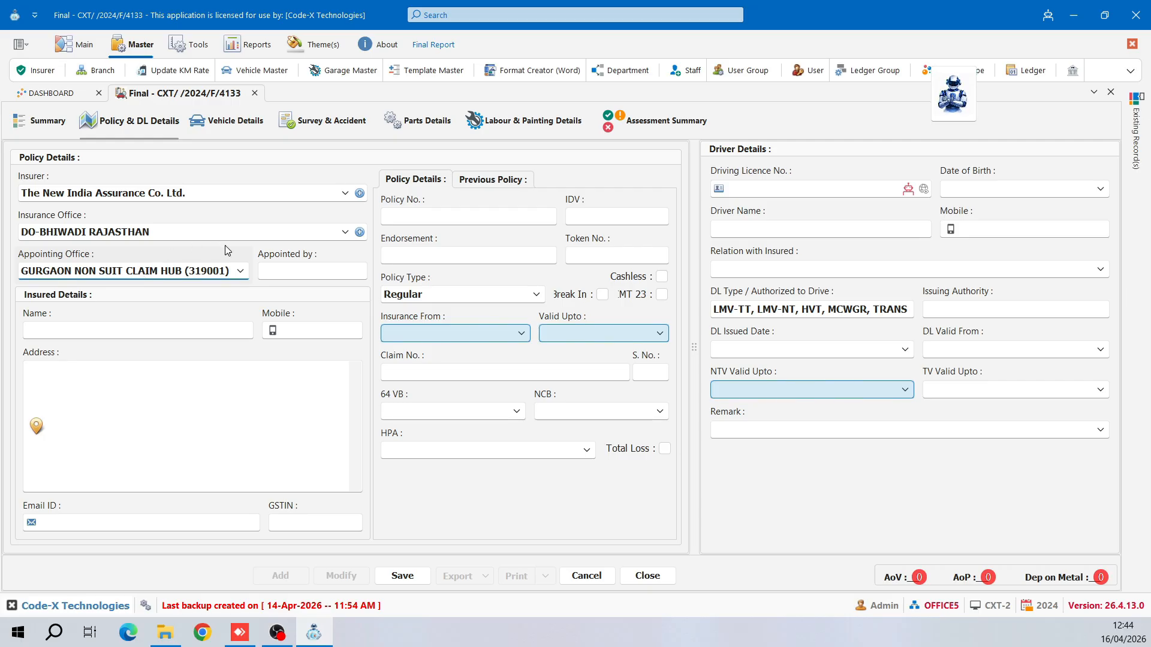
- Enter NIA Officer as Appointed by and type the insured's full name
click(312, 271)
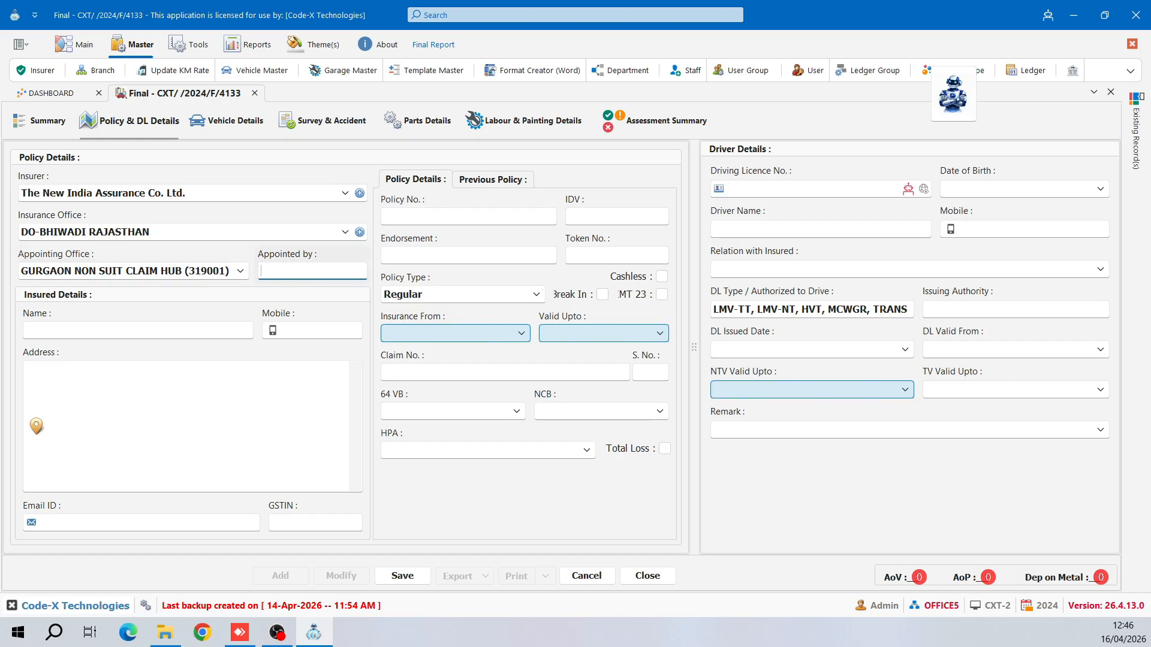
text(NIA Officer)
key(Tab)
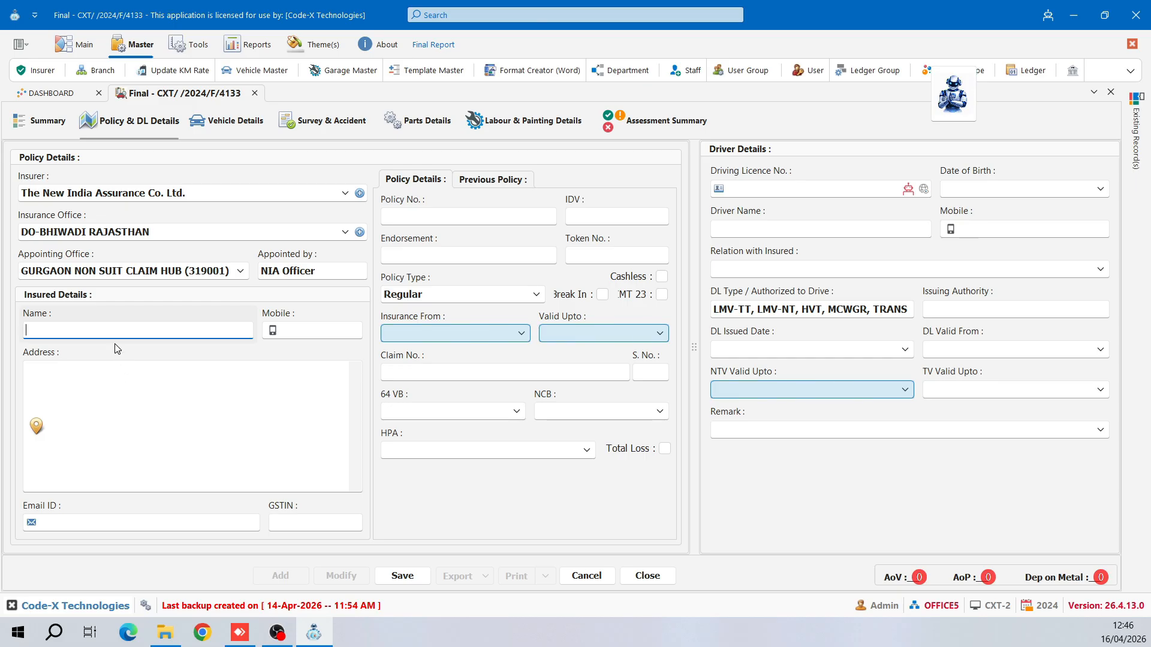
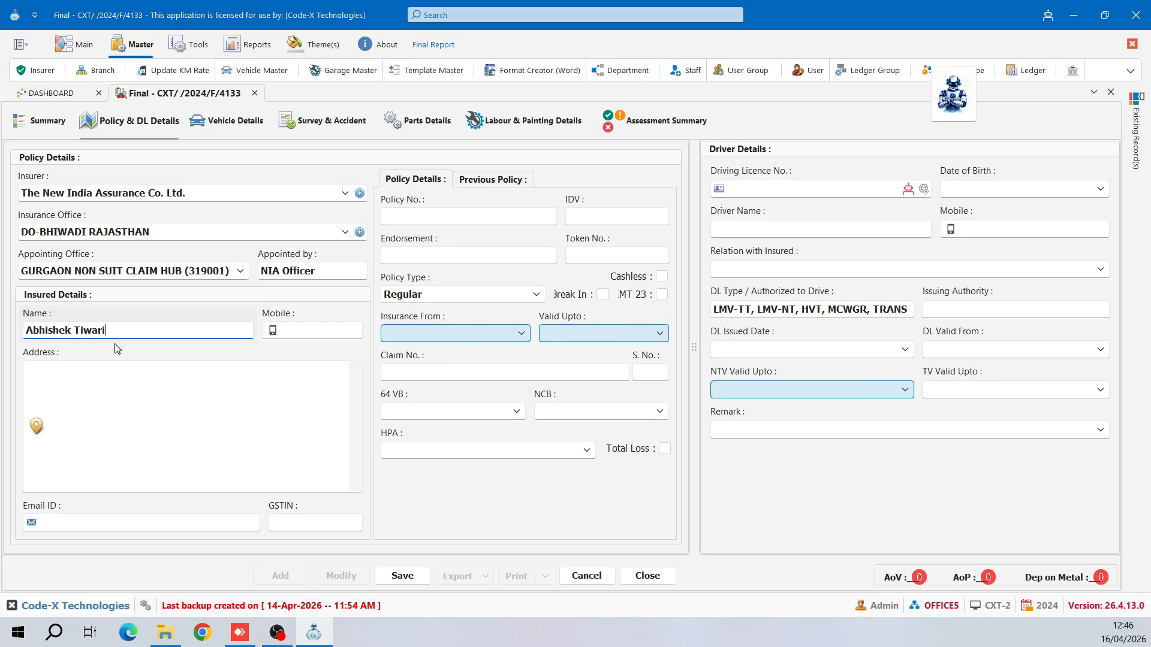
key(Tab)
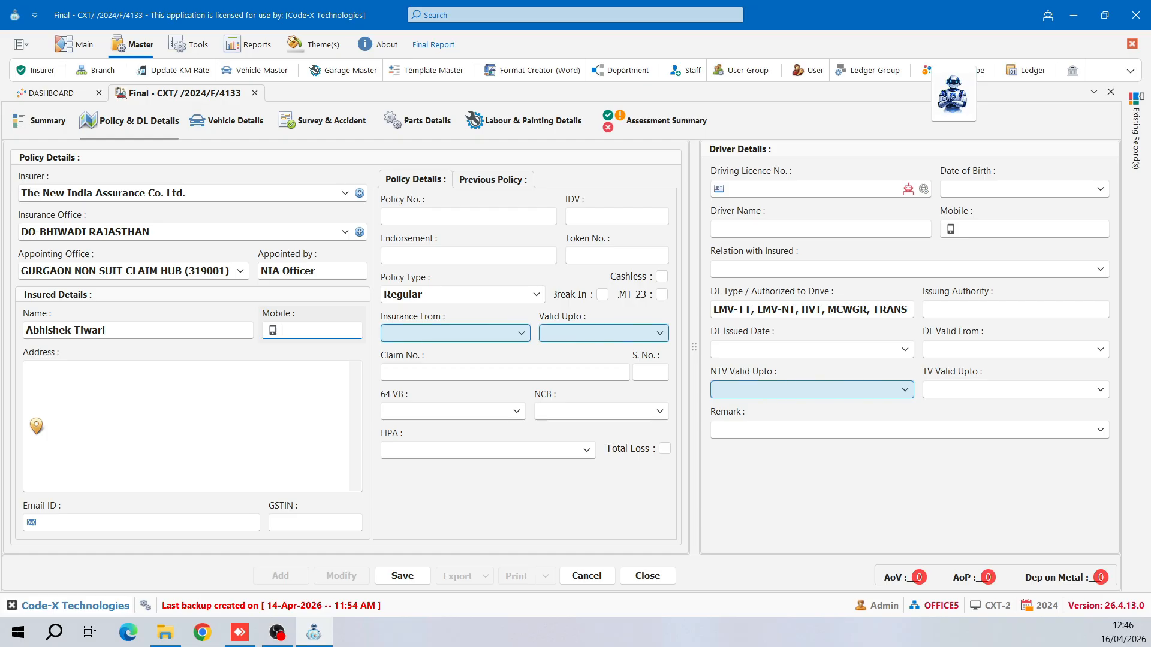
- Fill in the insured's mobile, address and e-mail, enter -- for GSTIN, and show previous-policy fields
key(Tab)
text(Vaibhav Nagar Indore)
key(Tab)
key(Tab)
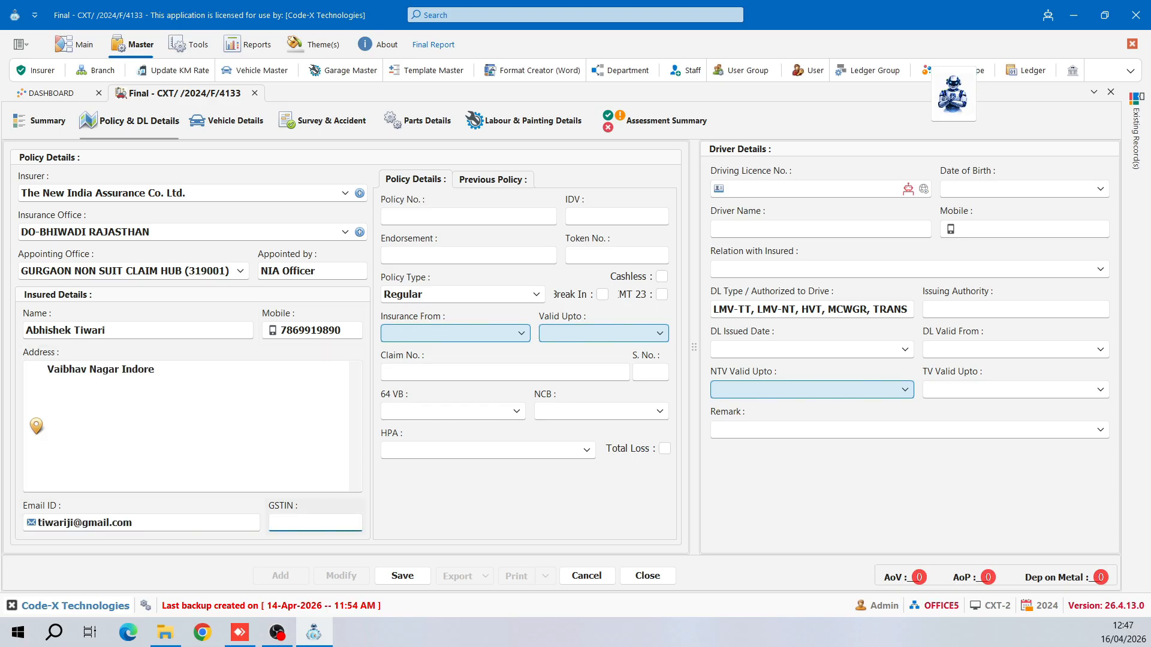
text(--)
key(Tab)
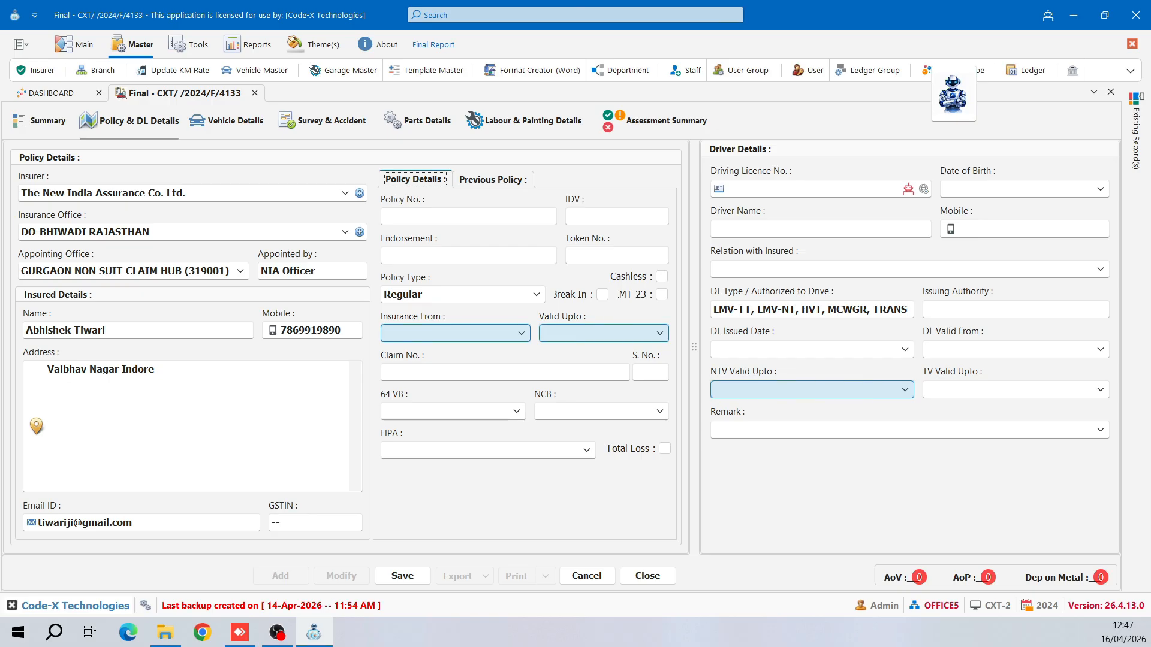
key(Right)
key(shift+Tab)
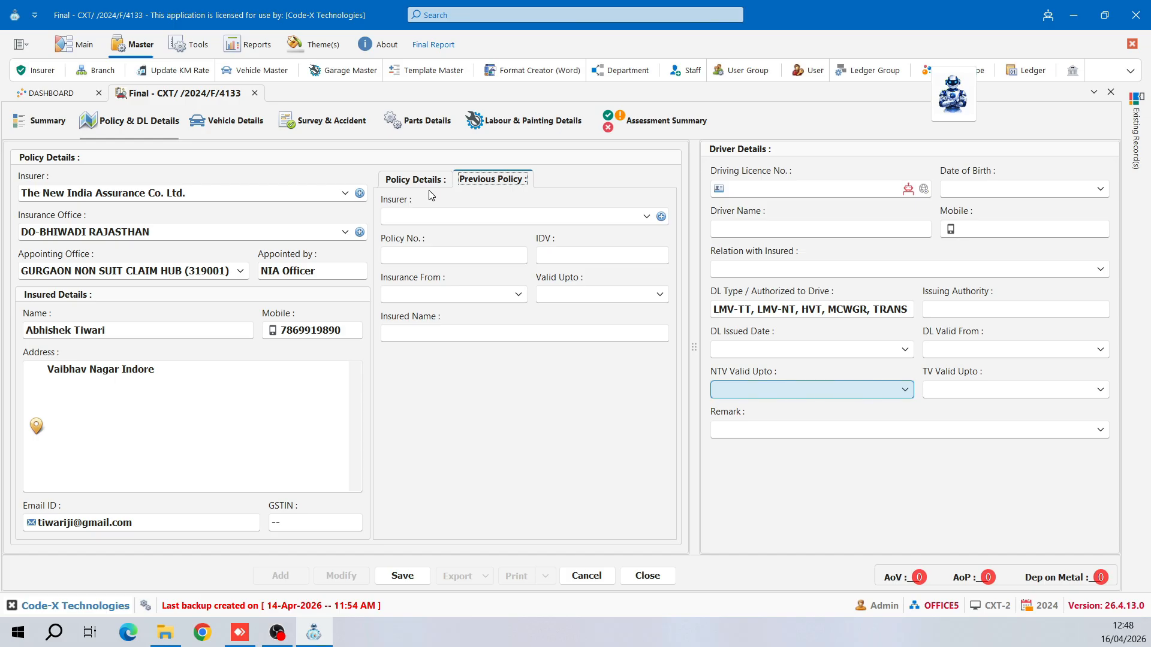
- Enter the policy number, IDV 450000 (₹4,50,000.00), and dashes for Endorsement and Token No
click(432, 184)
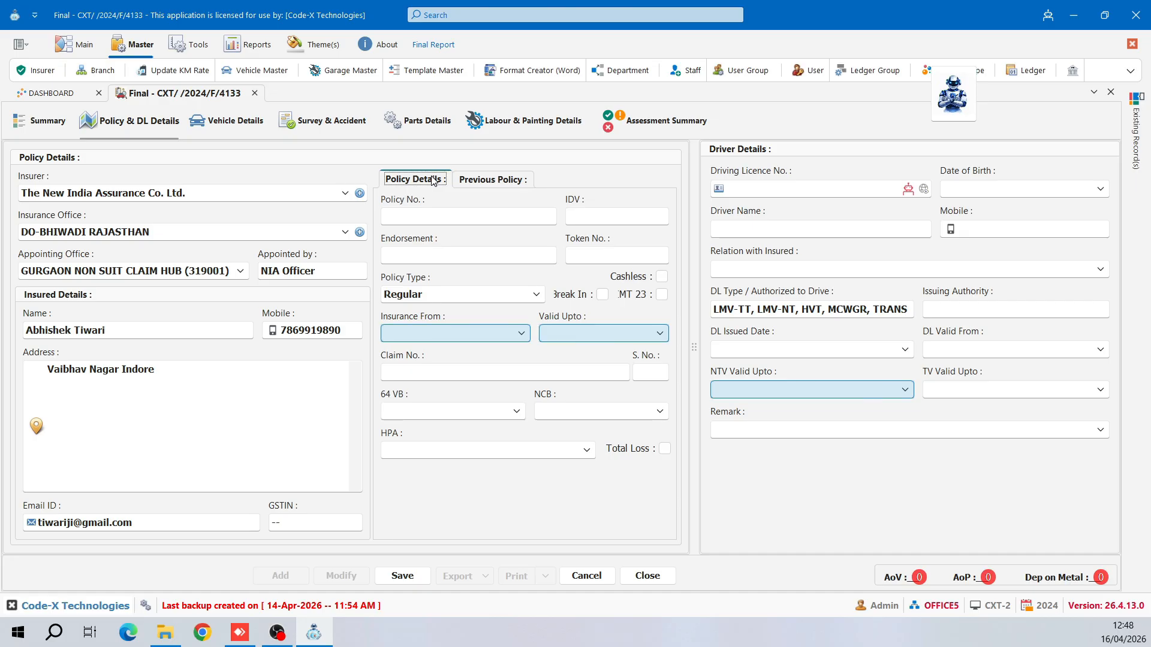
click(487, 221)
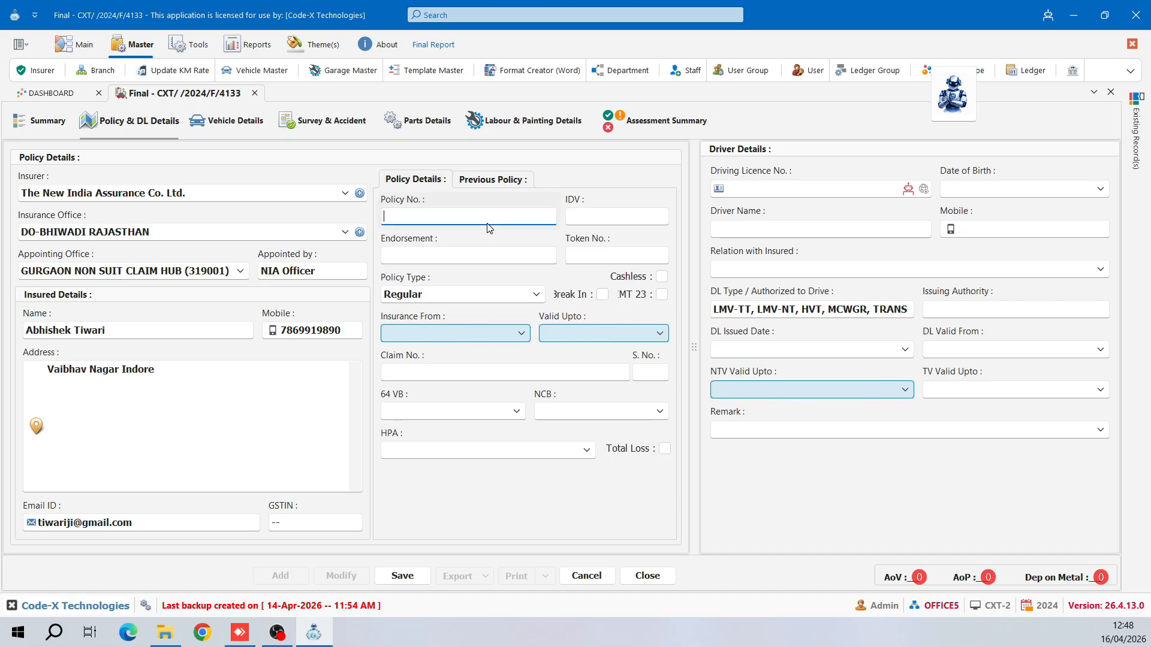
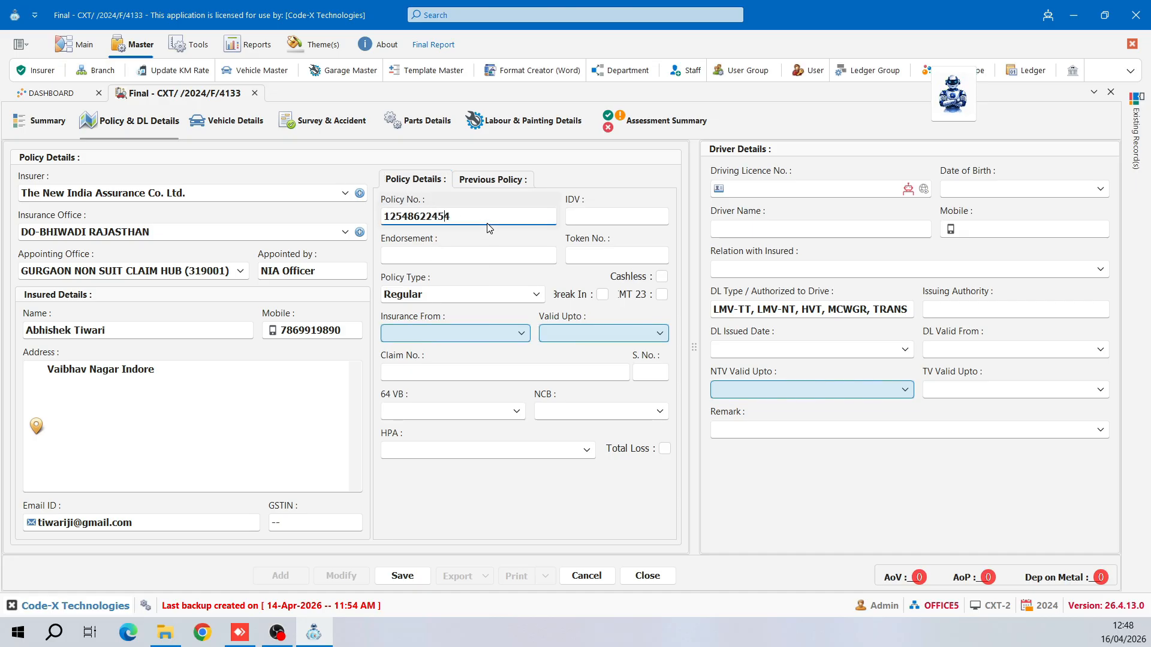
key(Tab)
text(450000)
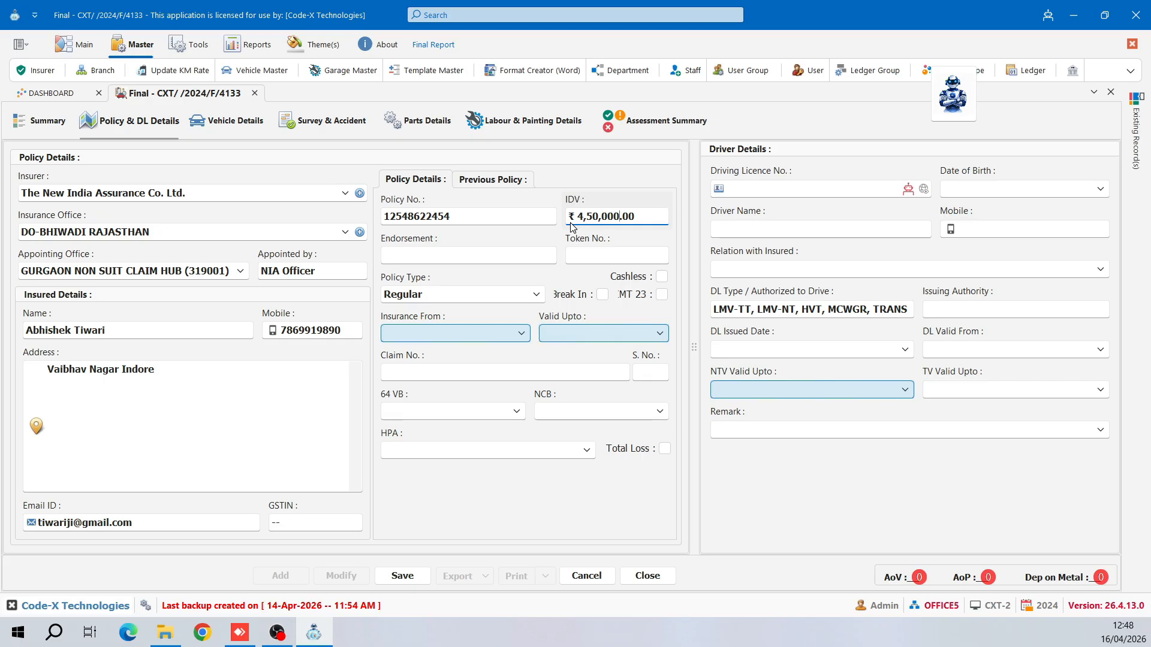
key(Tab)
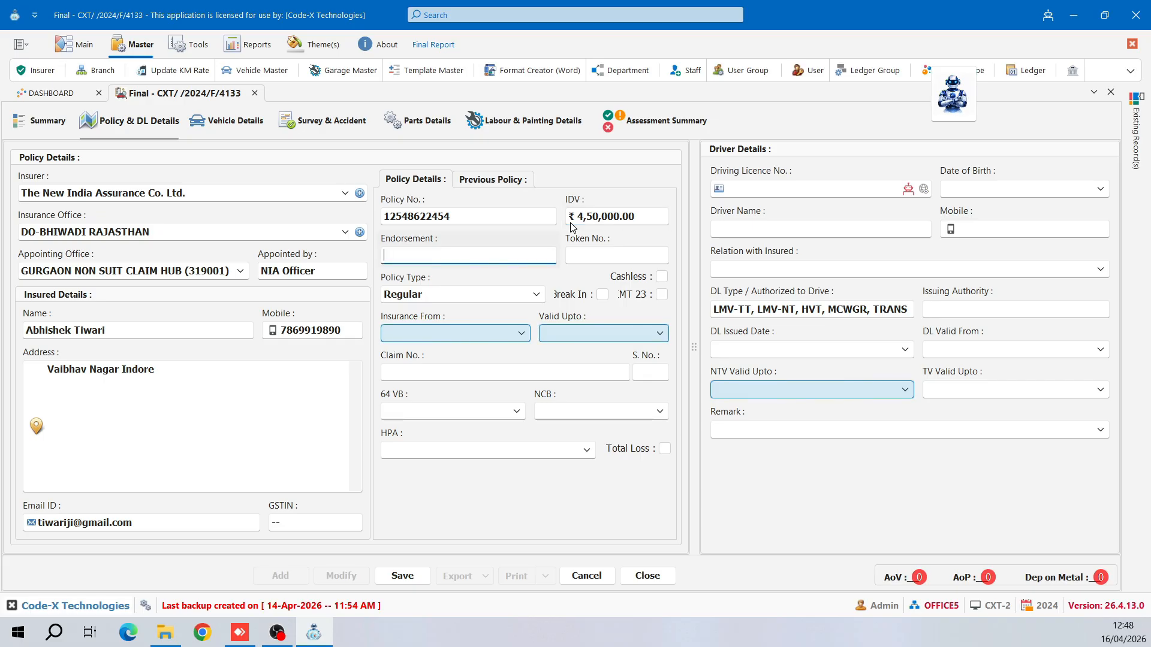
text(--)
key(Tab)
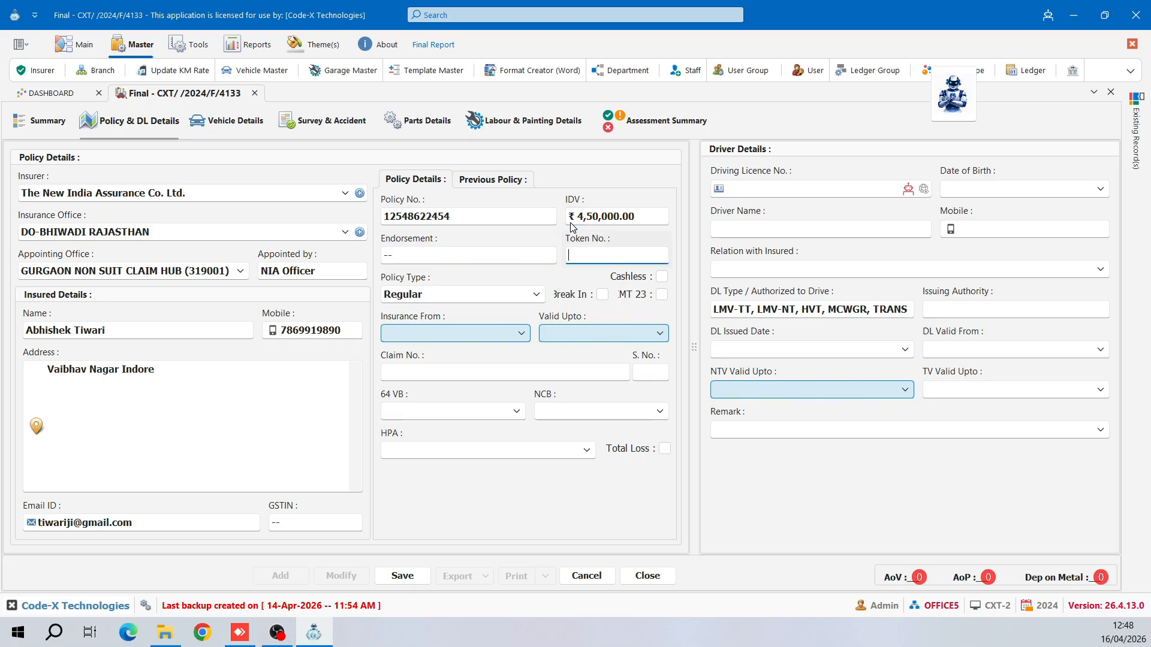
key(Tab)
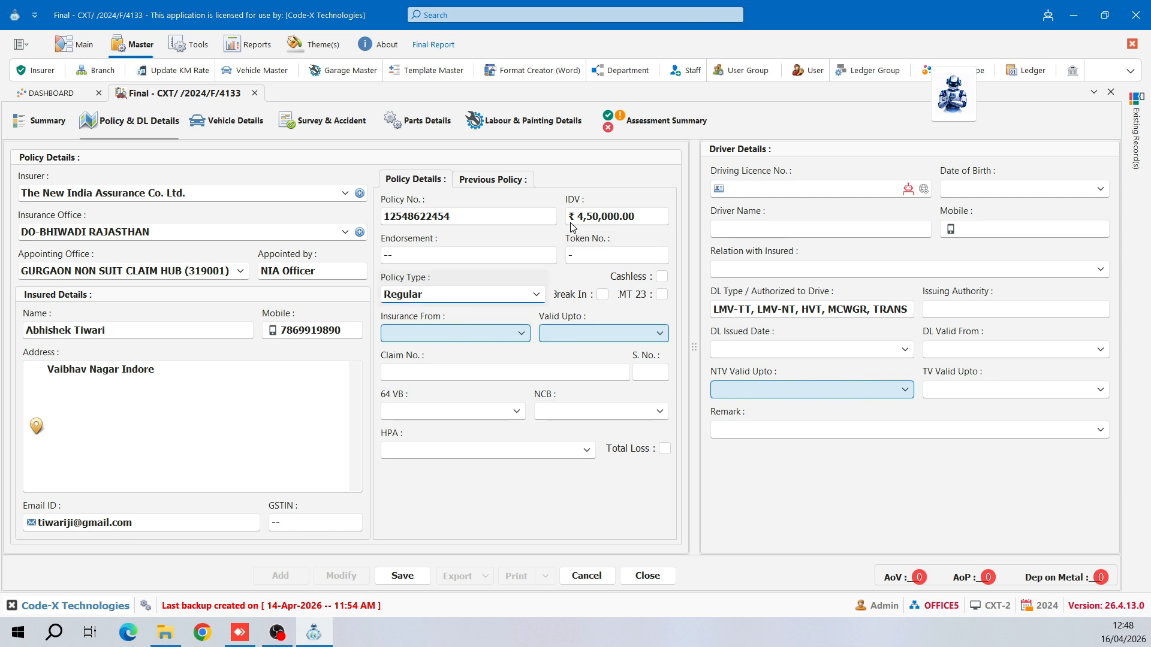
- Keep the policy type Regular and check Break In, Cashless and MT 23
click(538, 299)
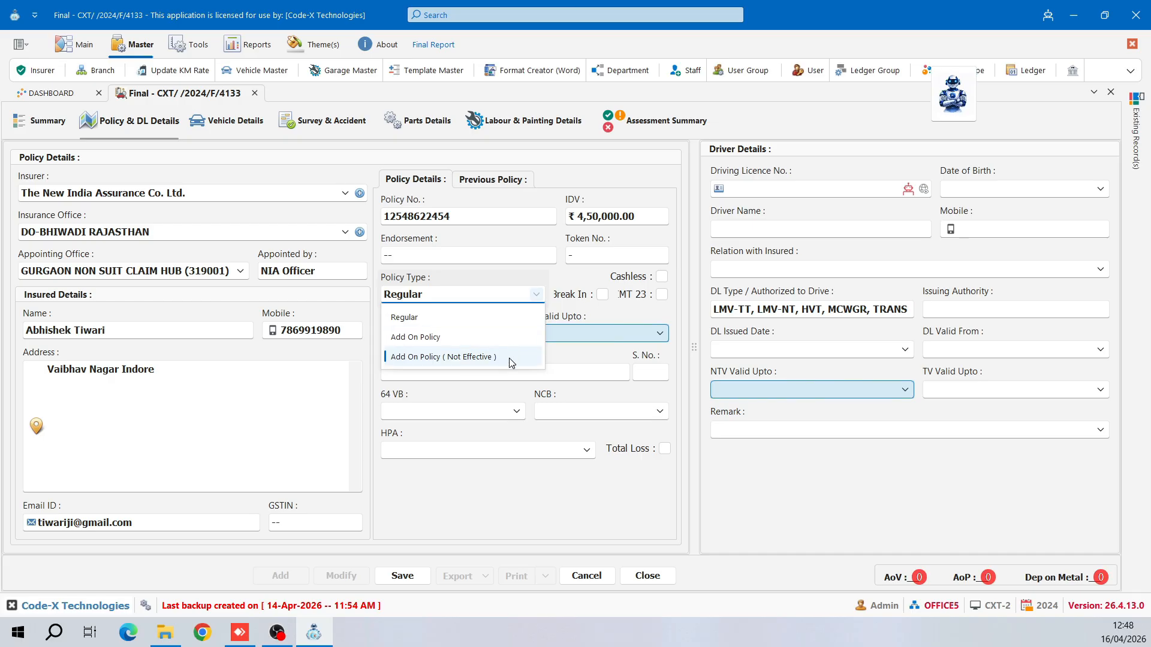
click(530, 317)
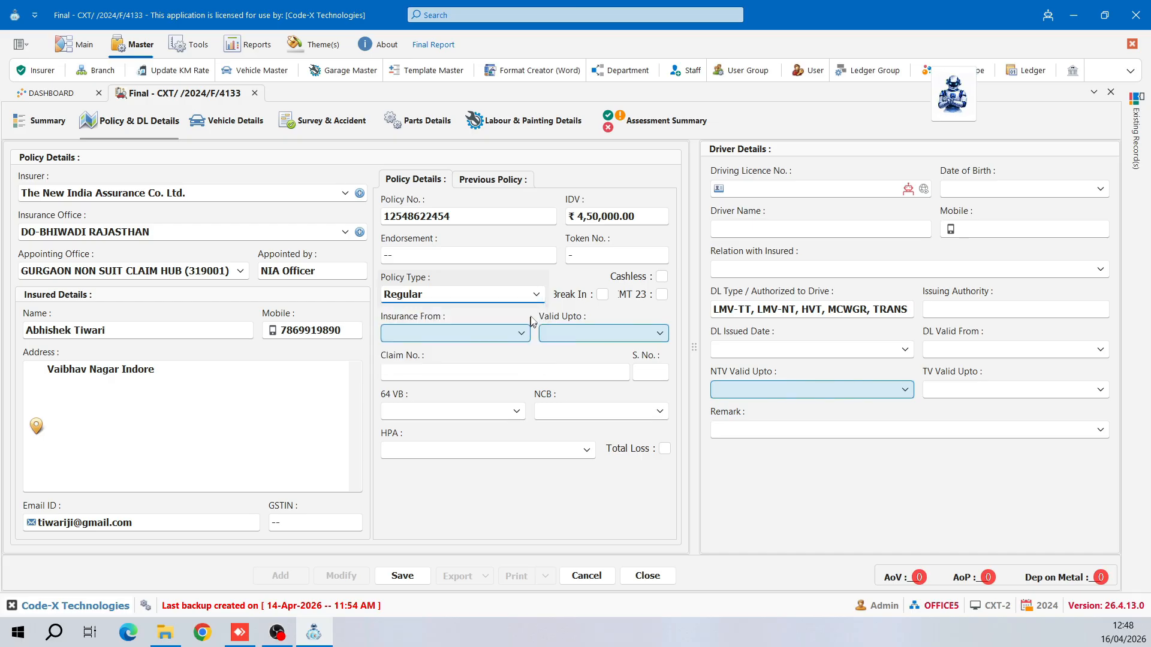
click(539, 297)
click(537, 296)
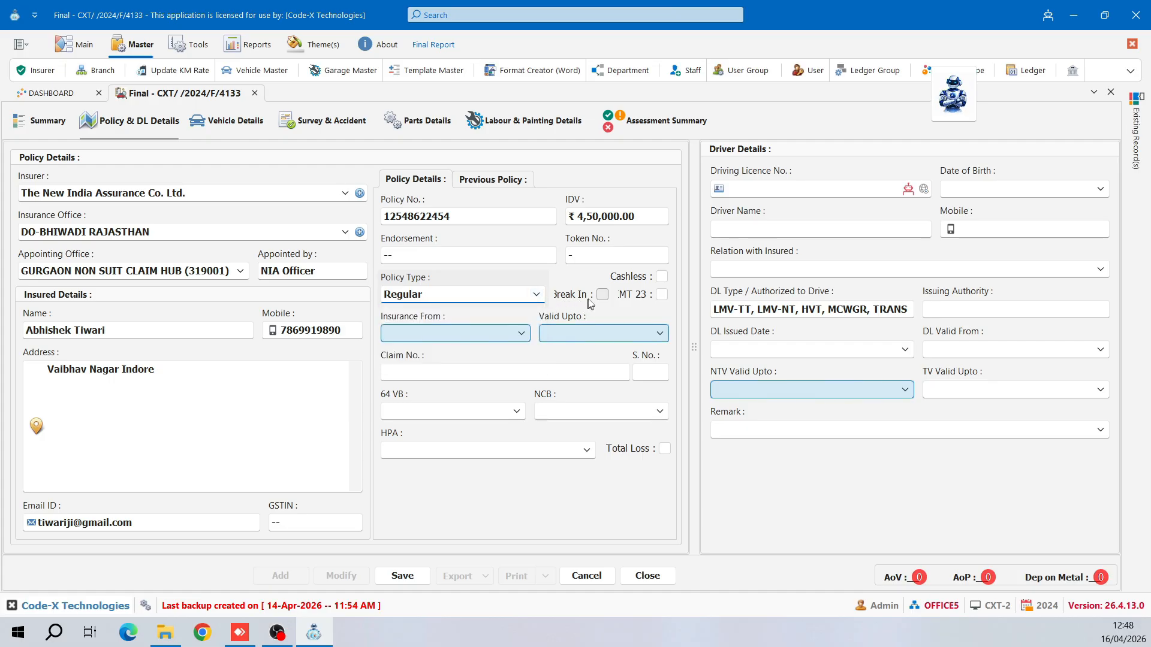
click(603, 299)
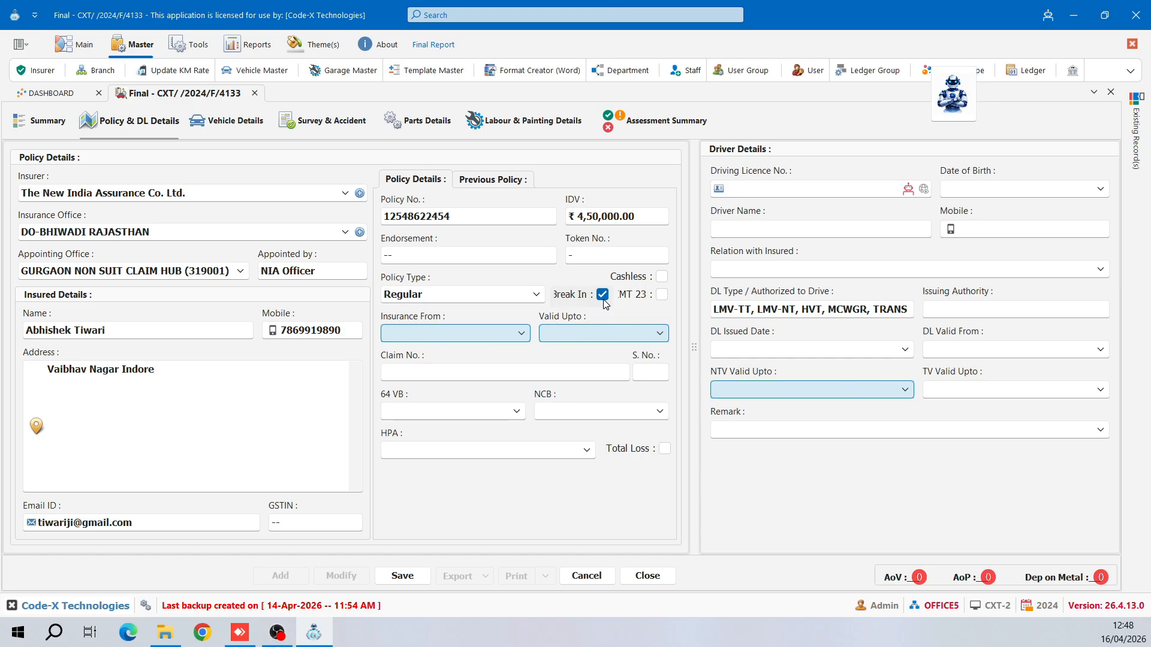
click(656, 280)
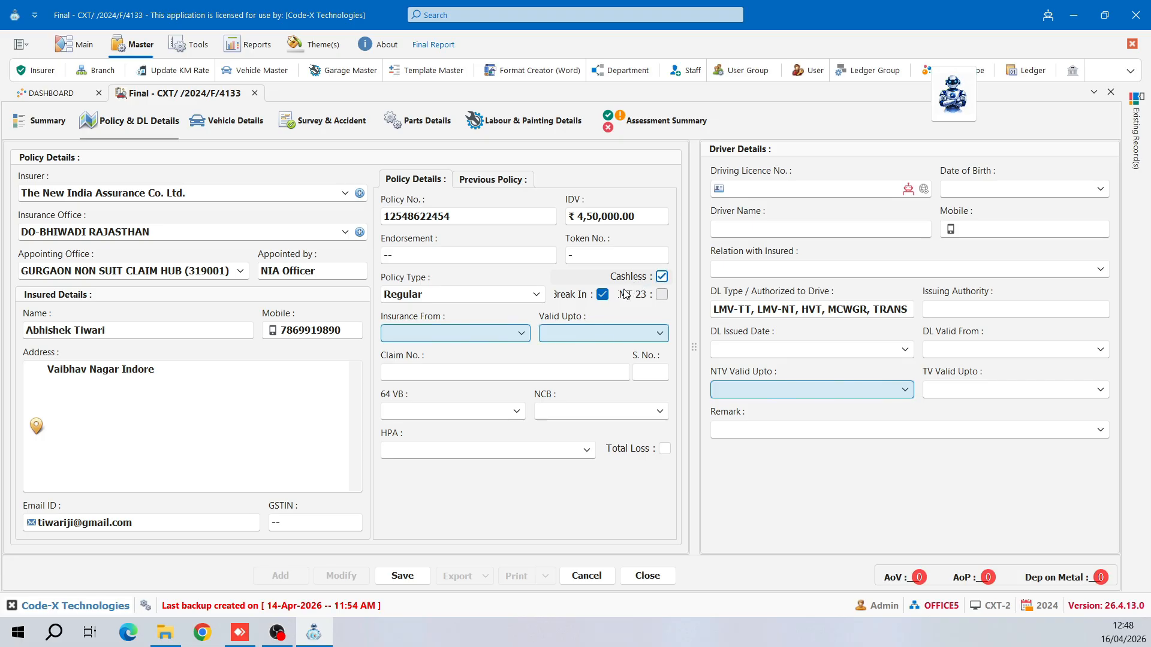
click(640, 283)
click(661, 276)
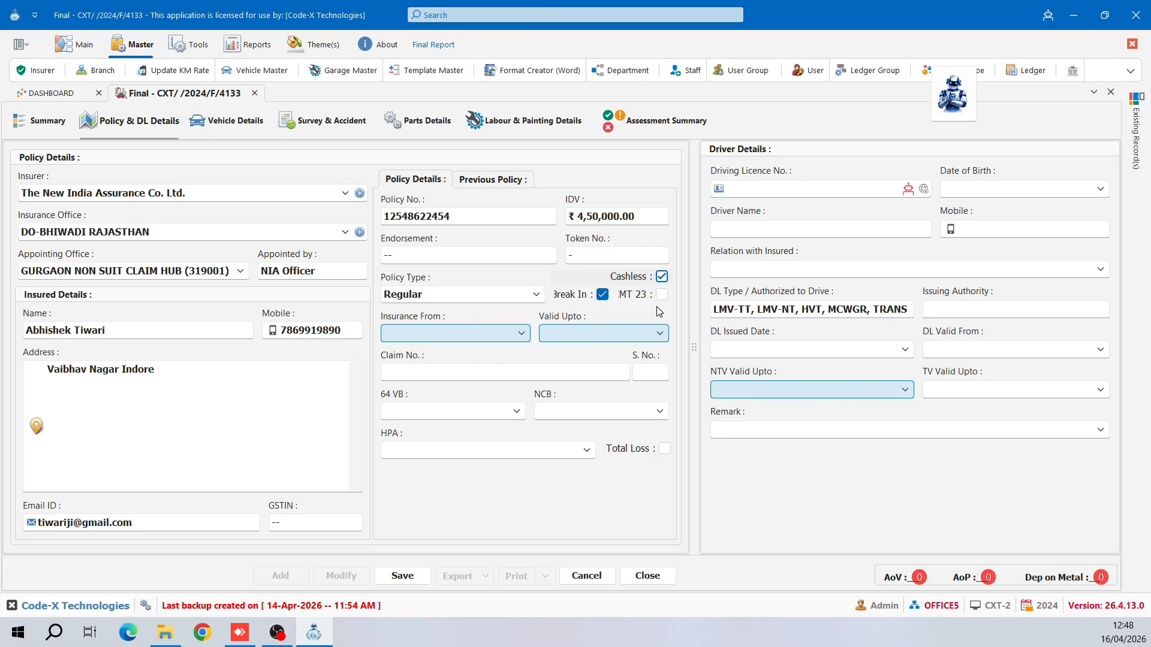
click(661, 295)
- Set Insurance From to 11/07/2025 04:49, with Valid Upto 10/07/2026
click(521, 334)
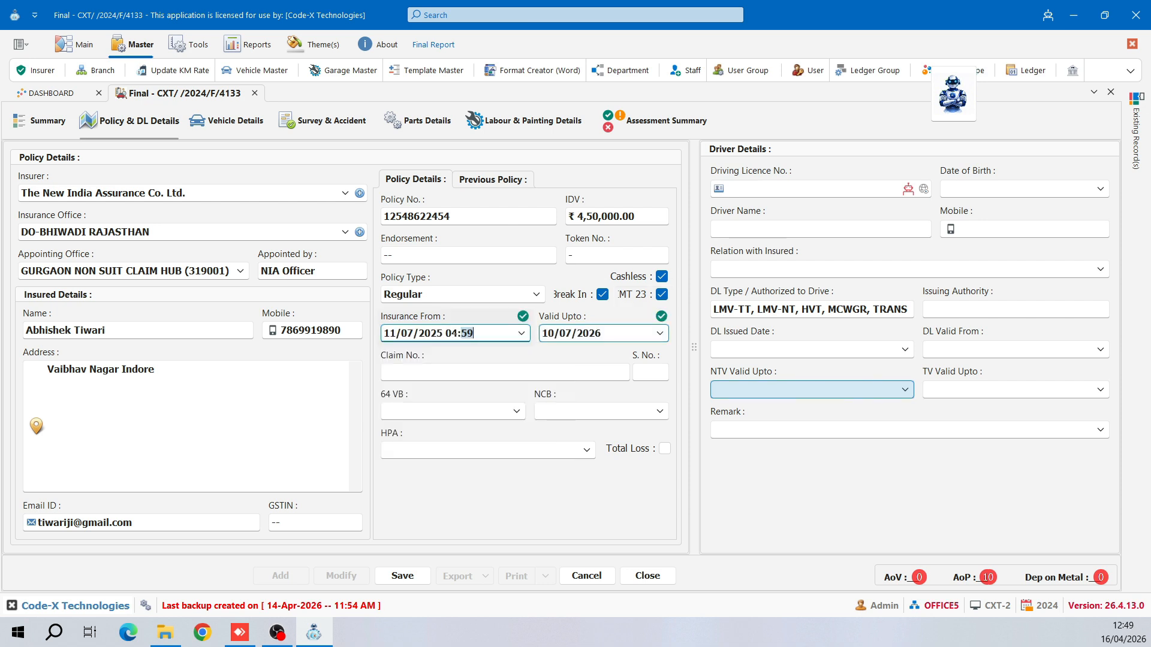
text(49)
click(660, 337)
click(661, 336)
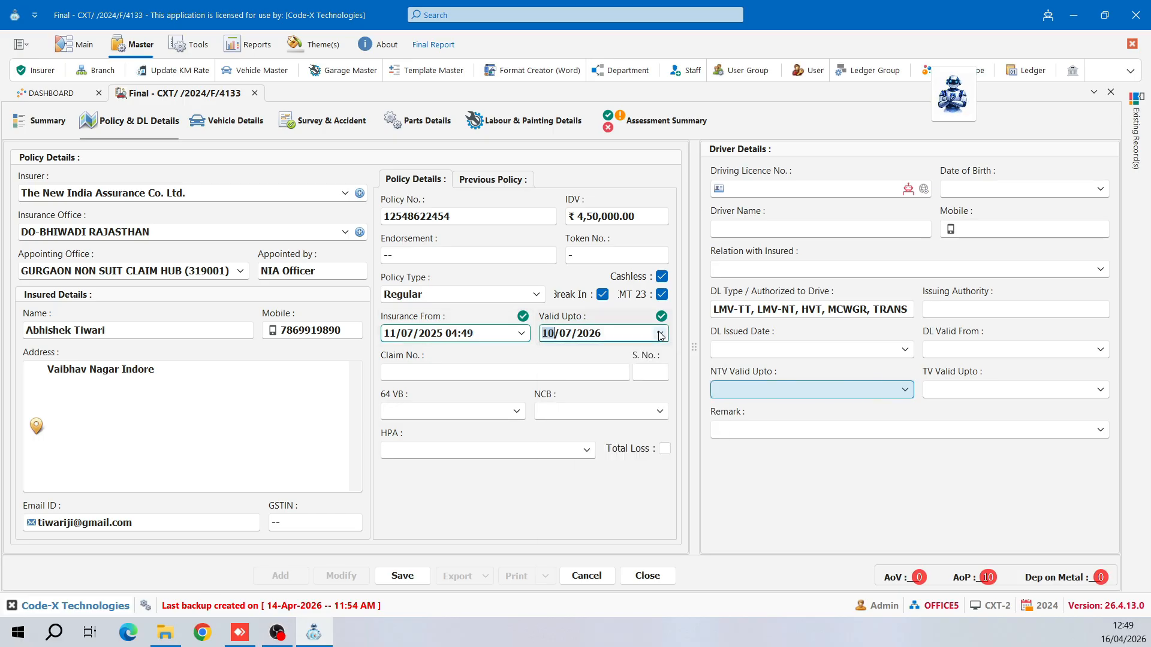
click(473, 334)
key(Tab)
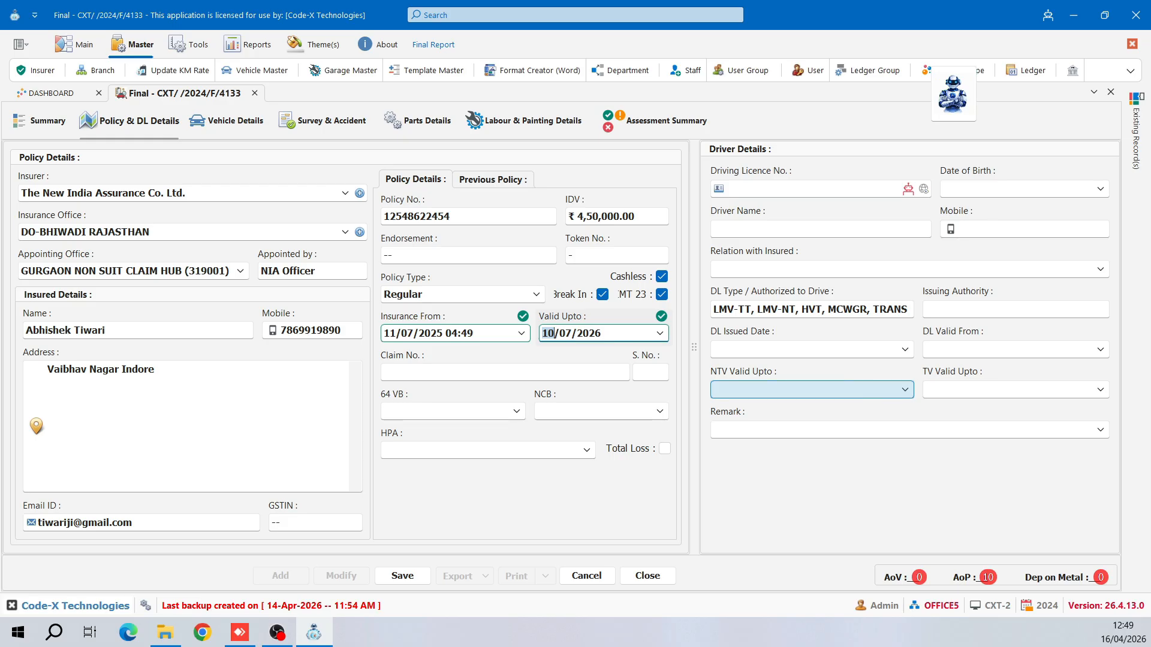
- Enter the claim number and S. No. 1, and set 64 VB to No
key(Tab)
key(Tab)
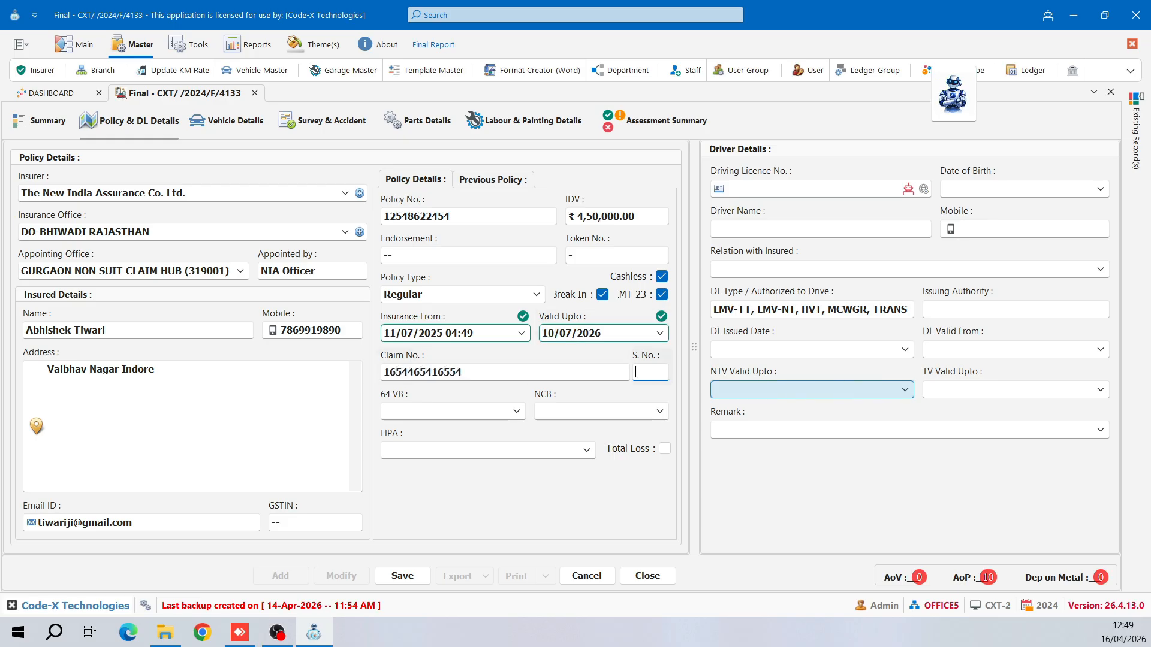
text(1)
key(Tab)
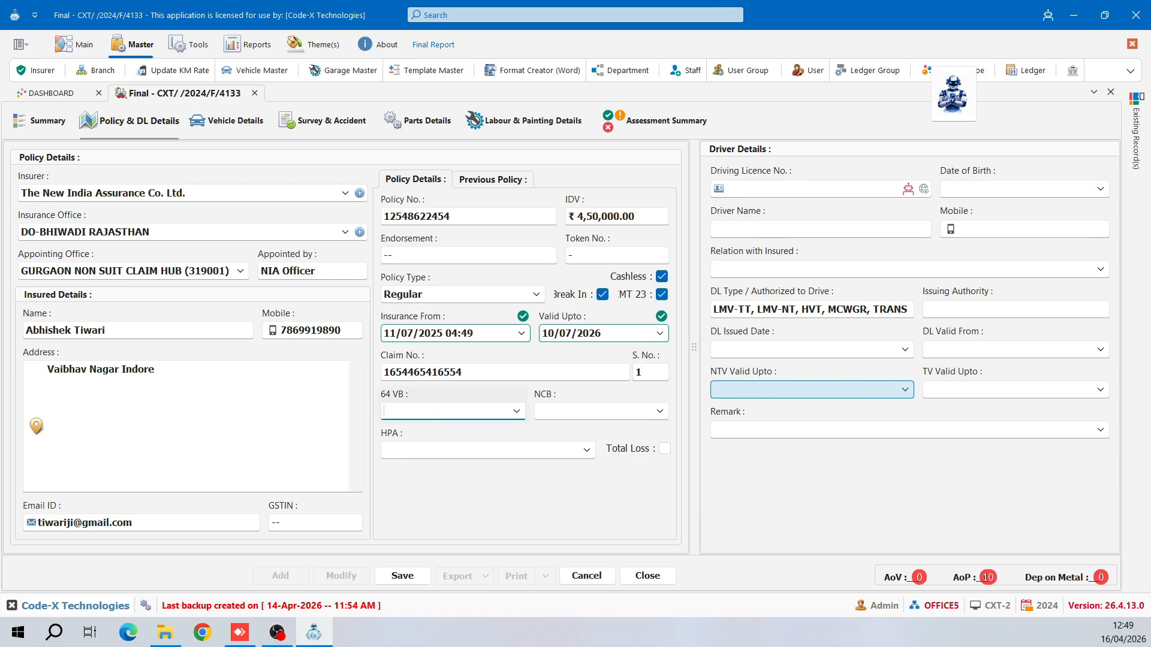
click(515, 411)
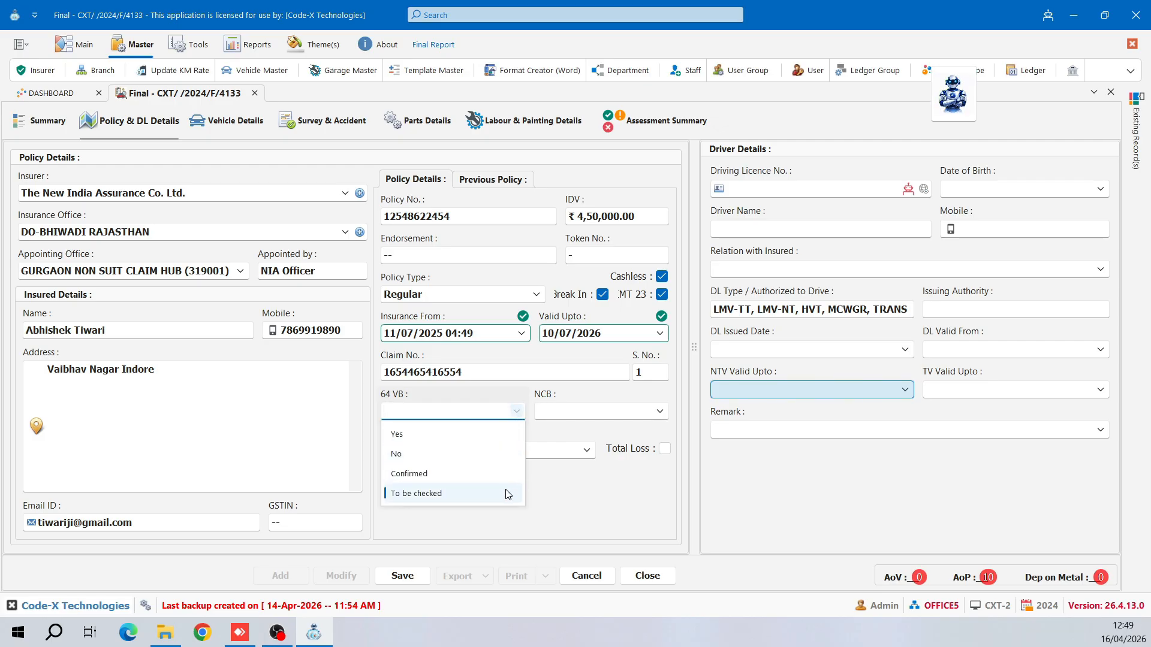
click(515, 454)
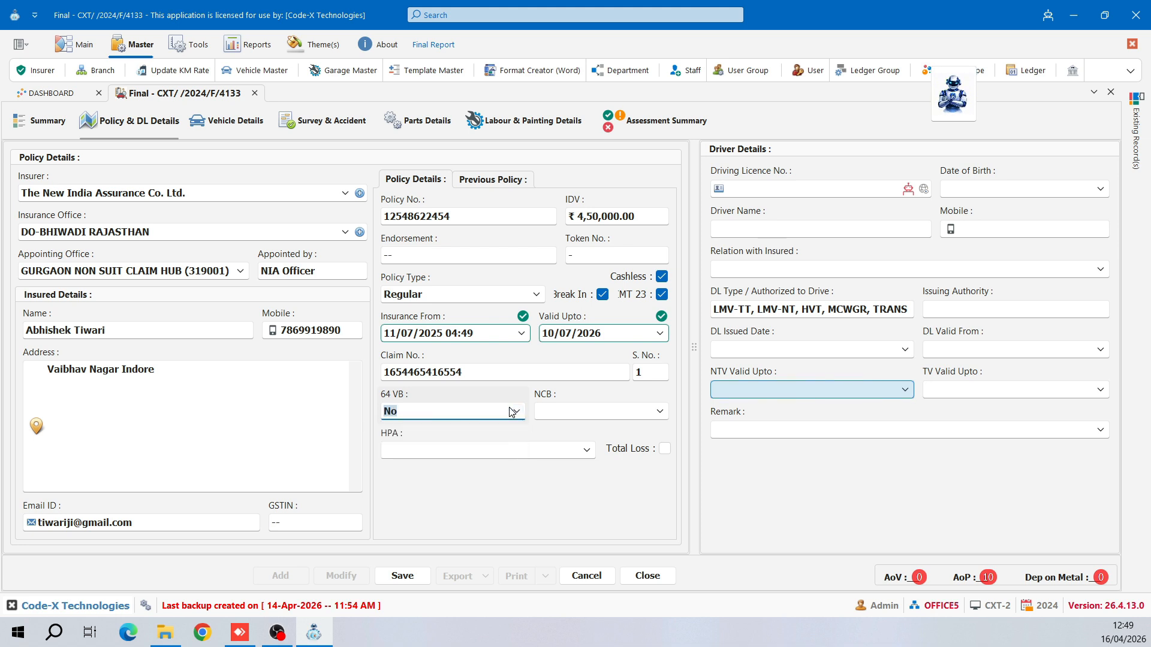
- Set NCB to 20 and HPA to BAJAJ, and mark the claim as Total Loss
click(621, 416)
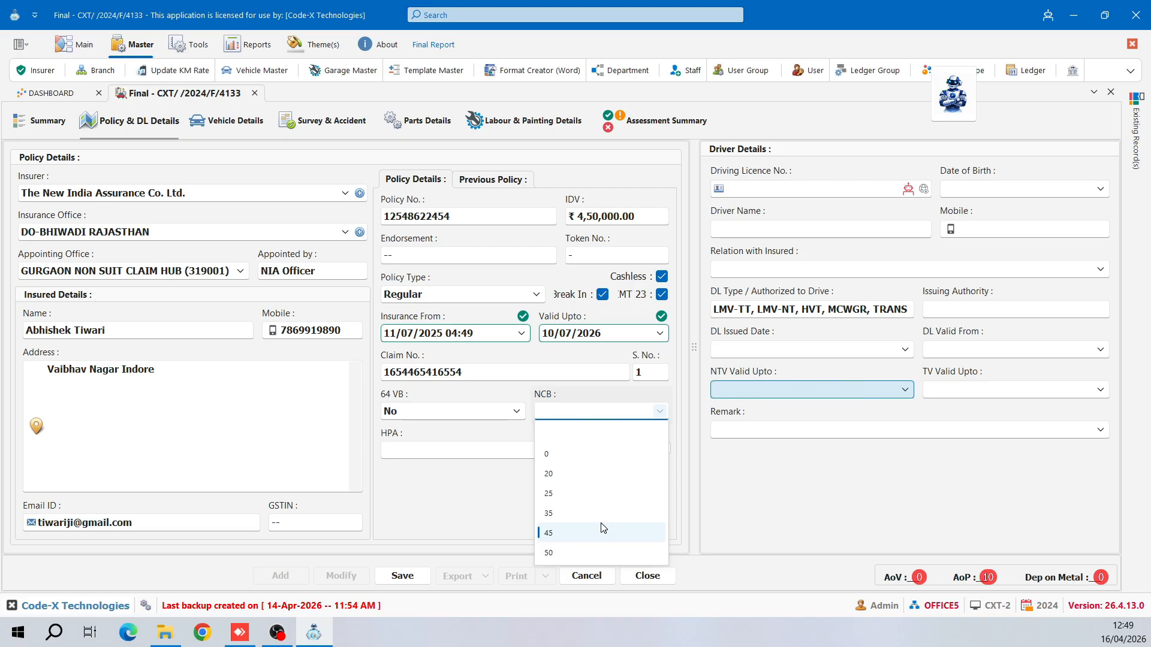
click(621, 477)
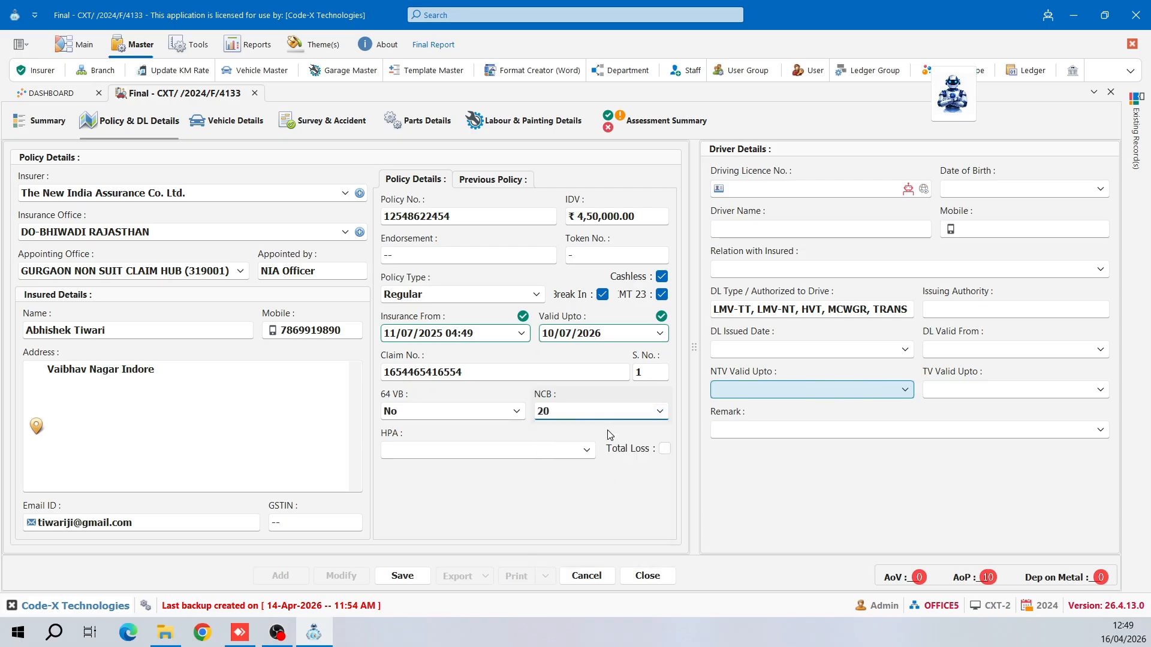
key(Tab)
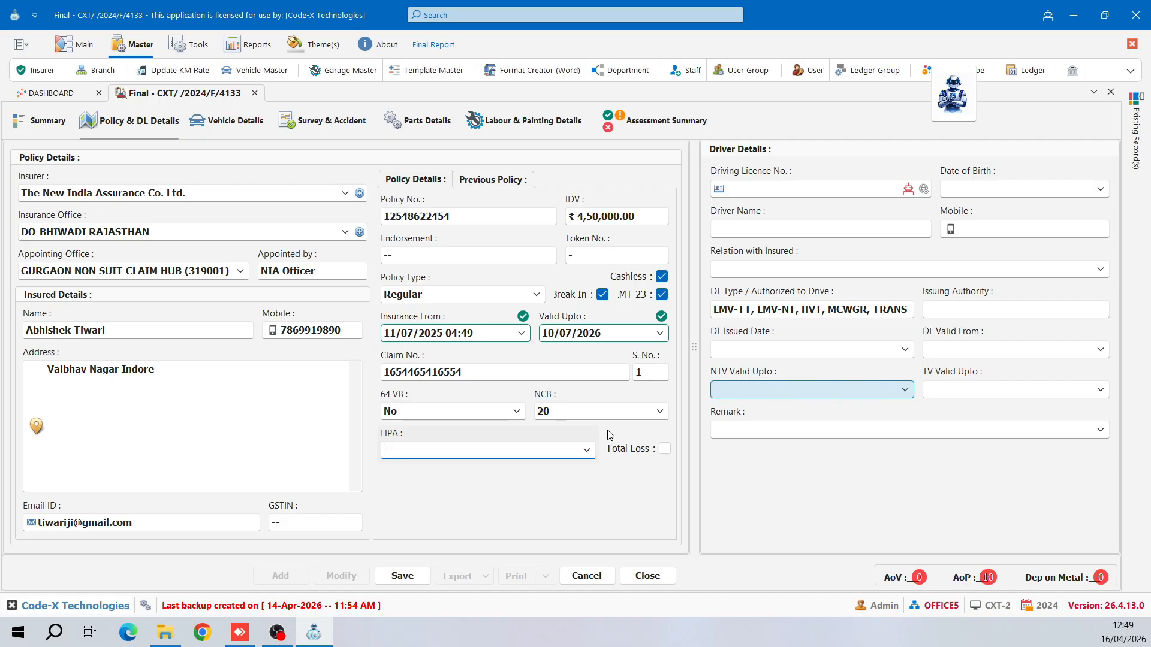
text(BAJAJ)
key(Tab)
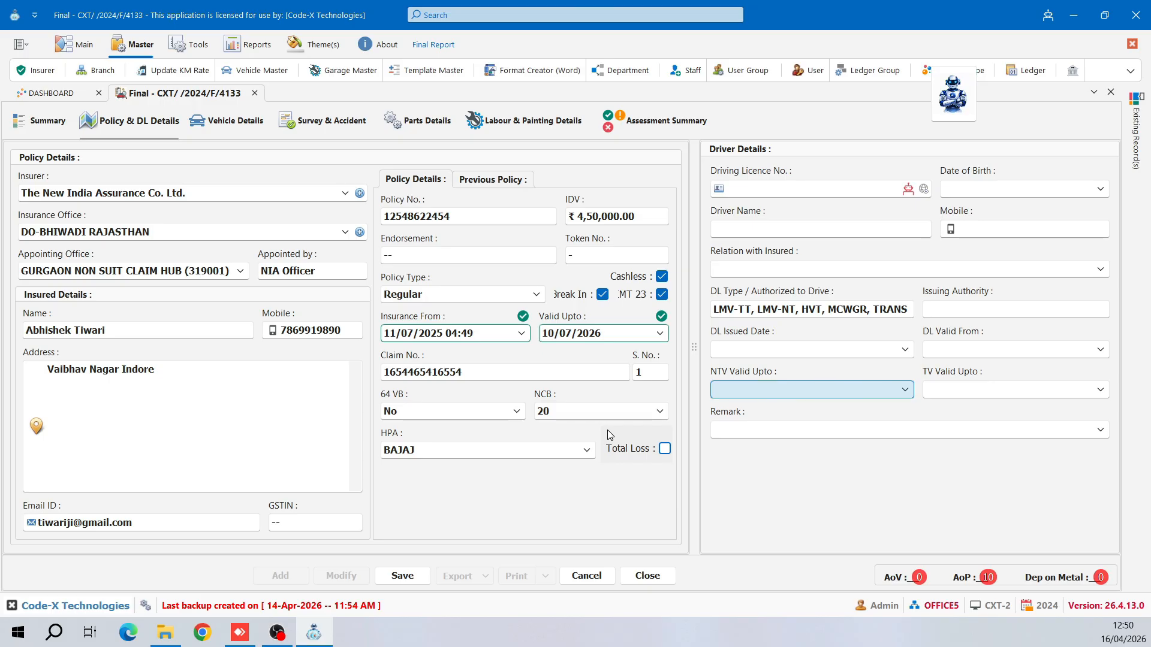
click(664, 450)
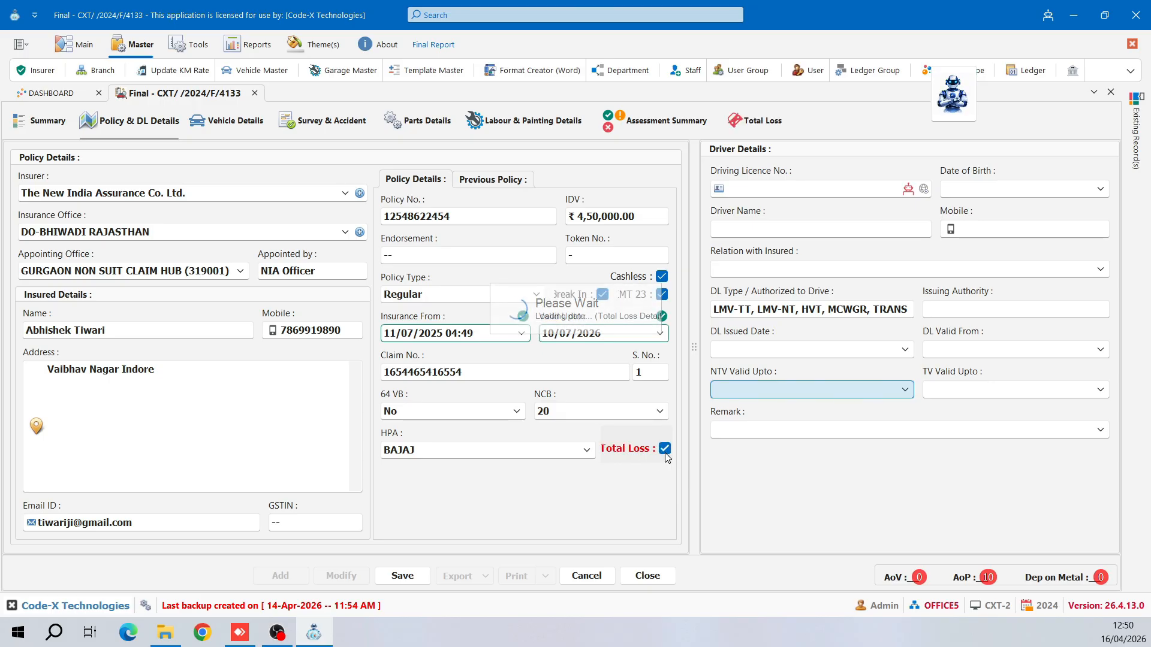
click(760, 122)
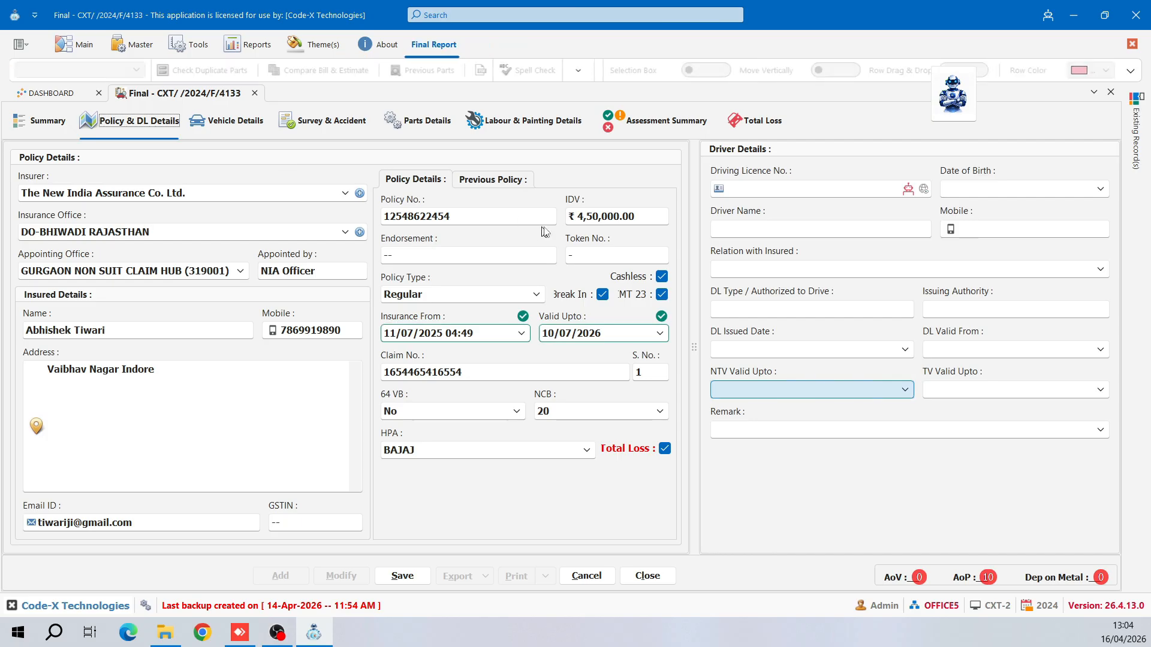
- Choose The New India Assurance Co. Ltd. as the previous policy's insurer
click(518, 184)
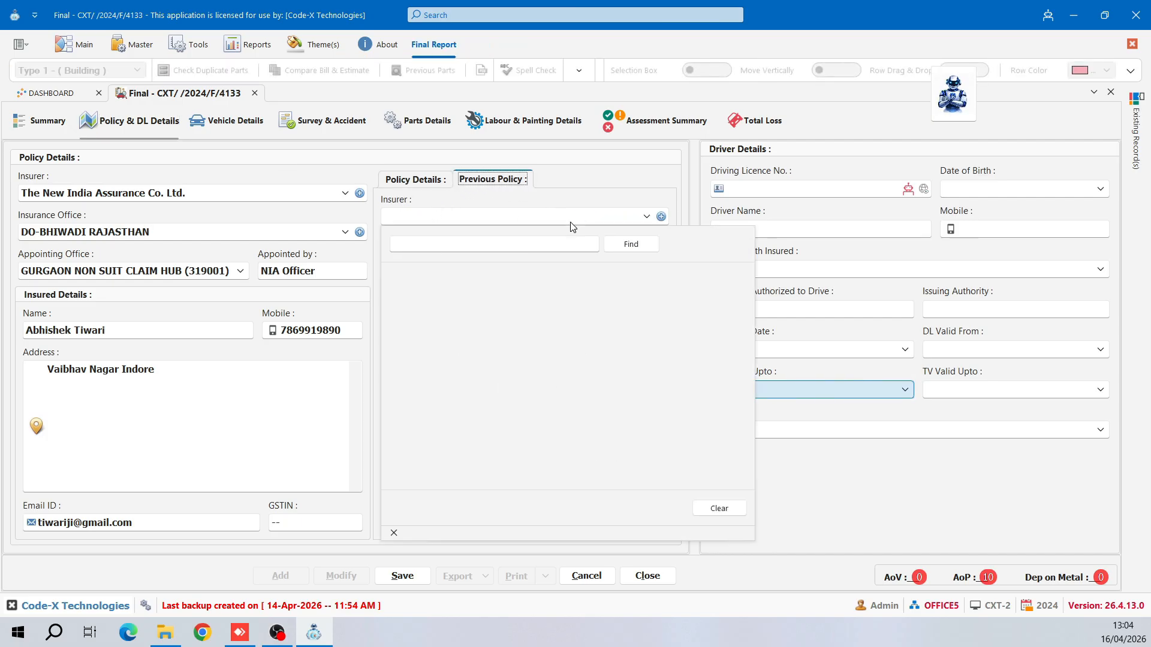
click(571, 222)
click(517, 186)
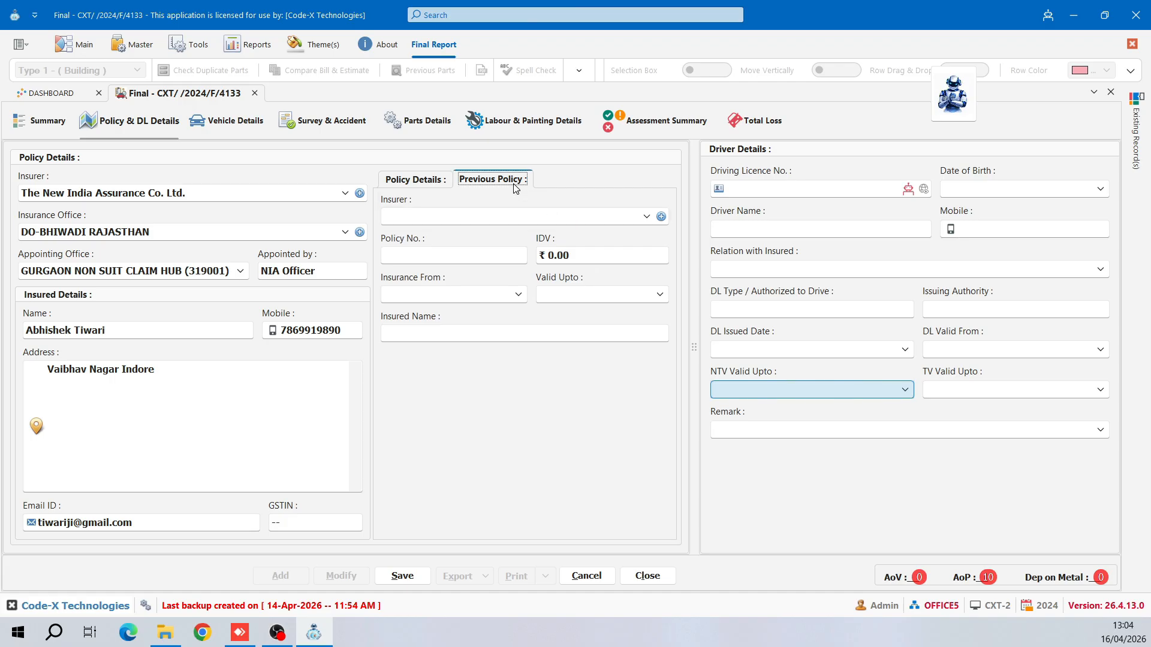
click(543, 218)
scroll(539, 421, down, 2)
scroll(538, 420, down, 3)
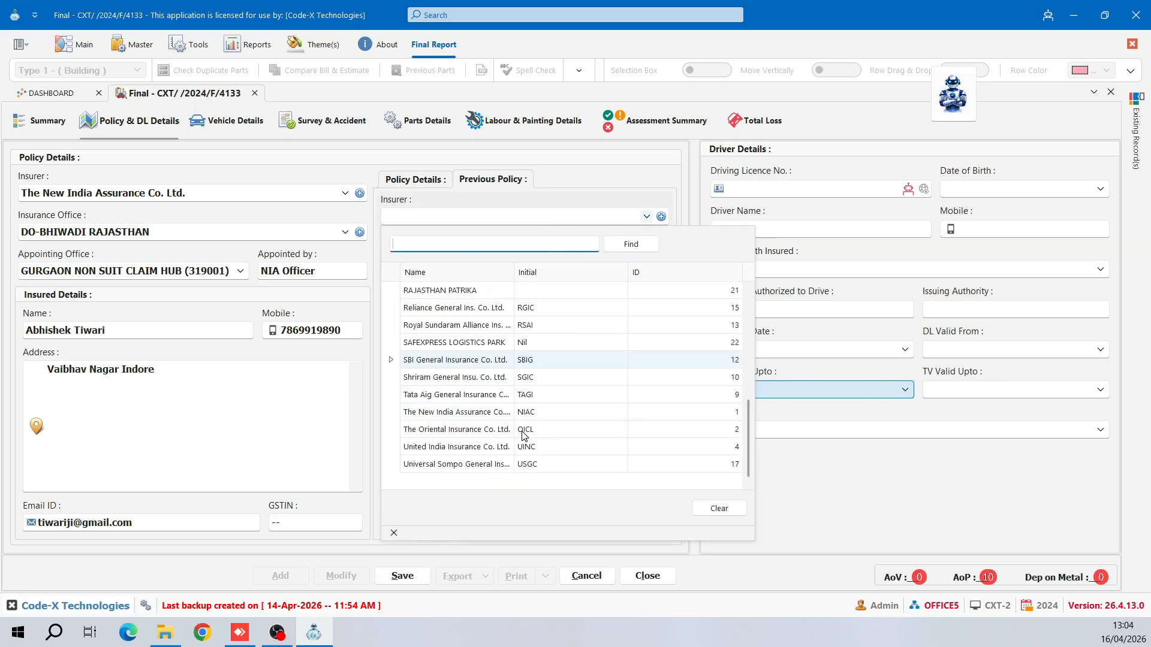
click(509, 412)
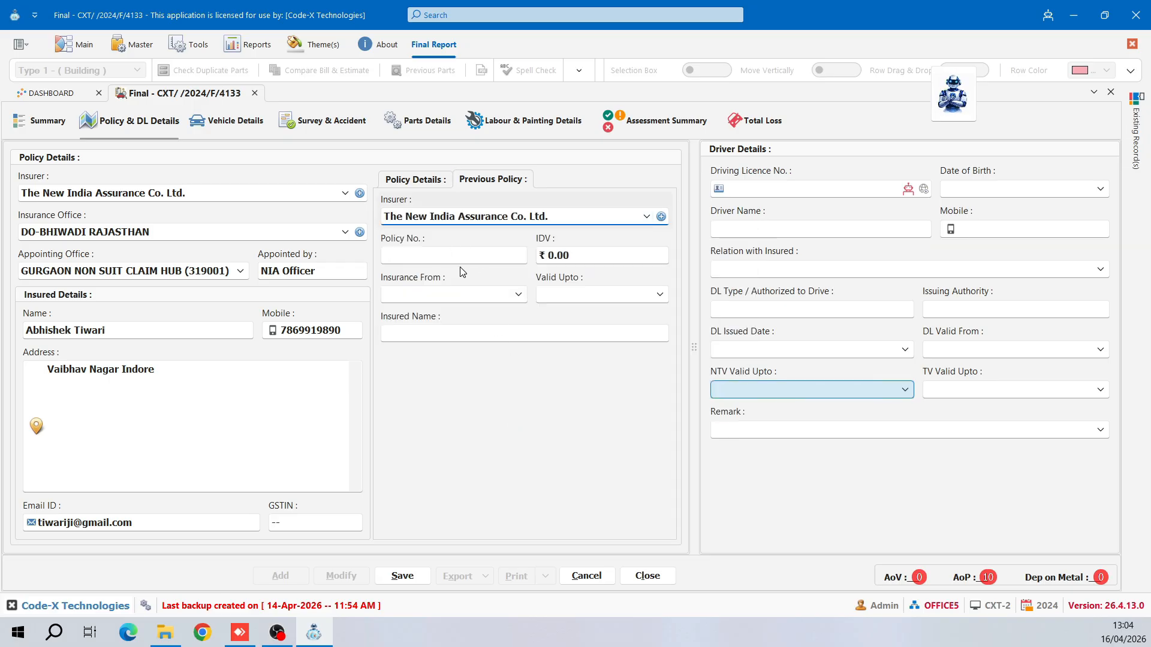
- Enter the previous policy number, IDV 400000, and cover starting 01/05/2024
key(Tab)
key(Tab)
text(400000)
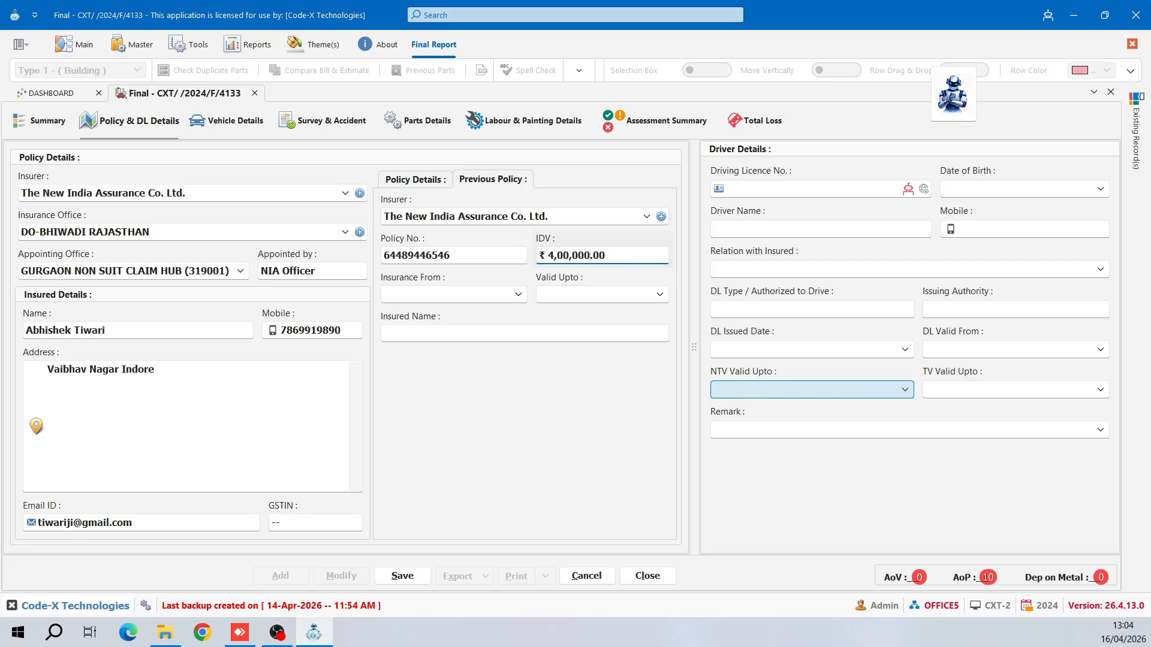
key(Tab)
click(458, 391)
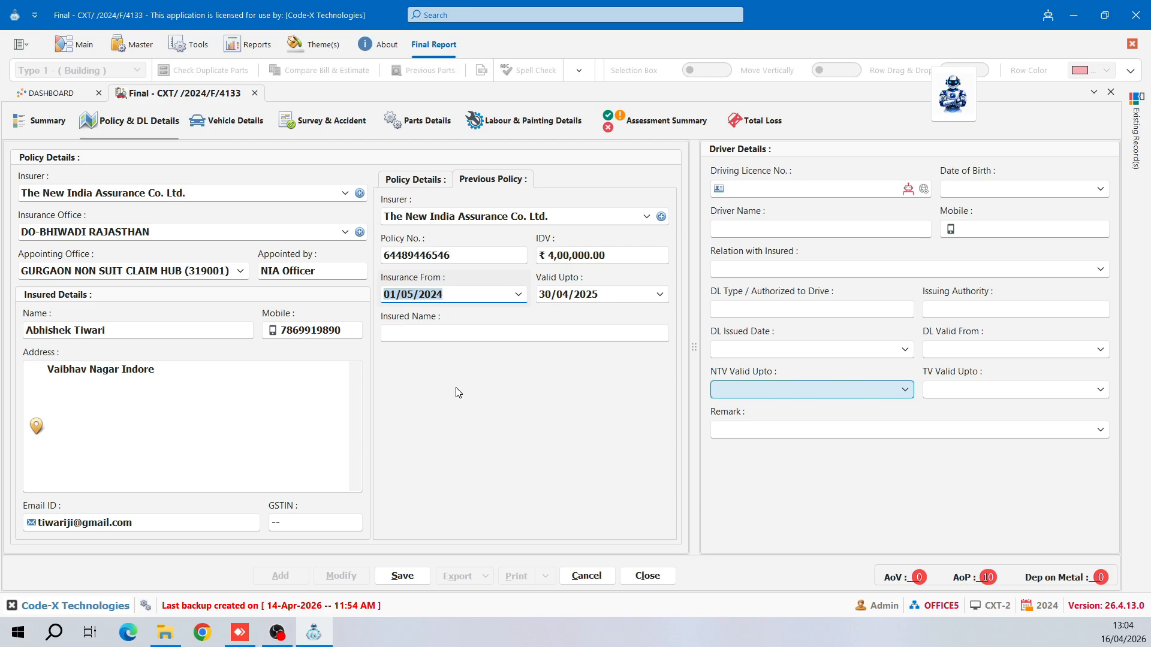
key(Tab)
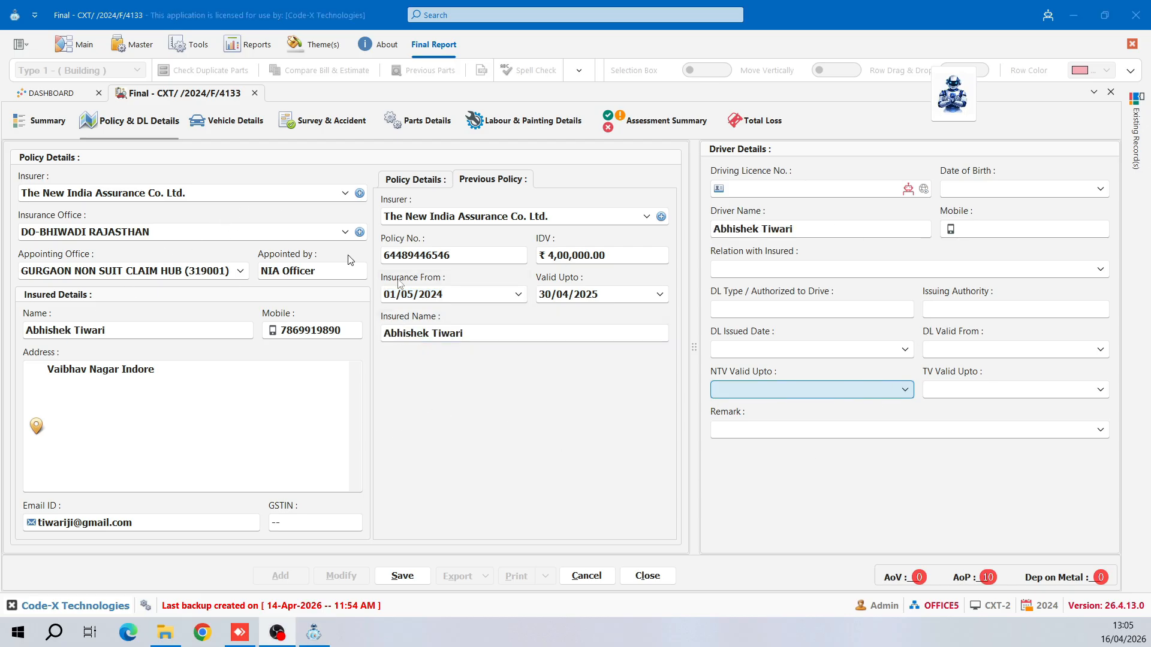
click(435, 182)
- Clear the auto-filled text from the Driver Name field
drag(806, 230, 676, 222)
key(BackSpace)
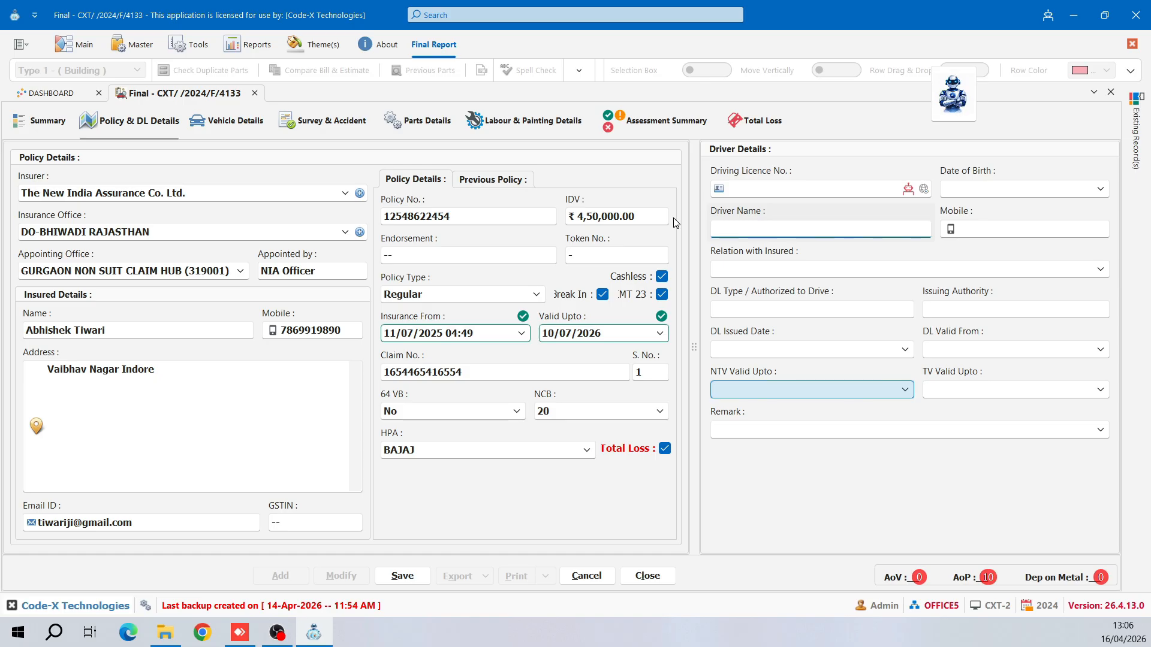
- Enter the driver's licence number, full name and mobile number
key(shift+Tab)
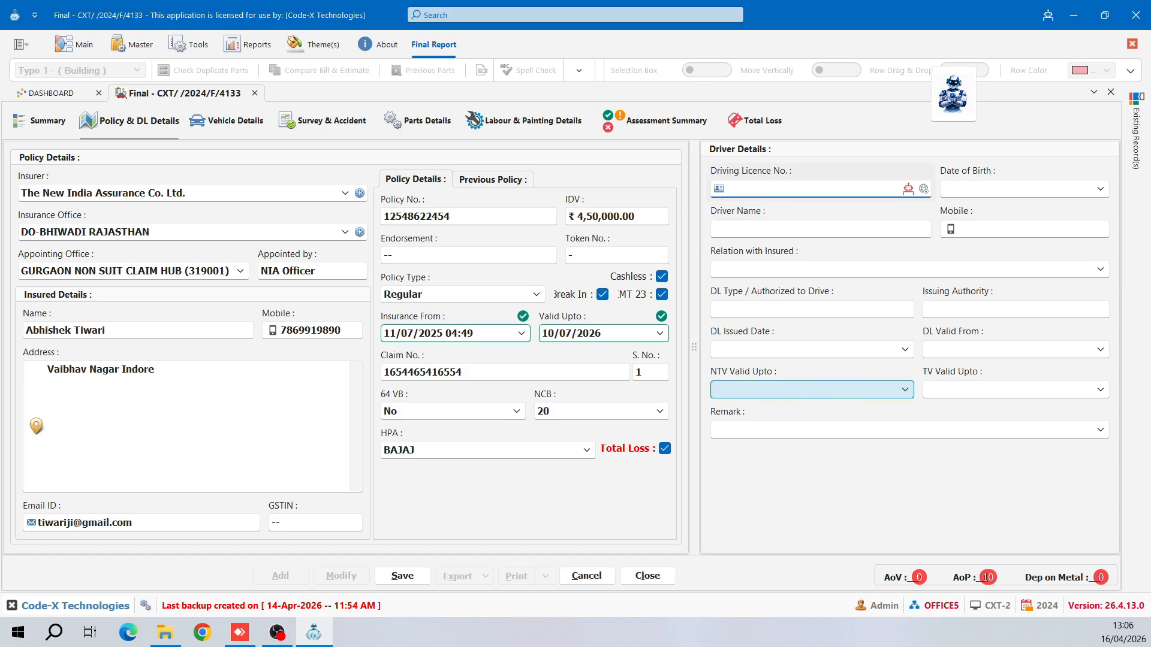
key(Tab)
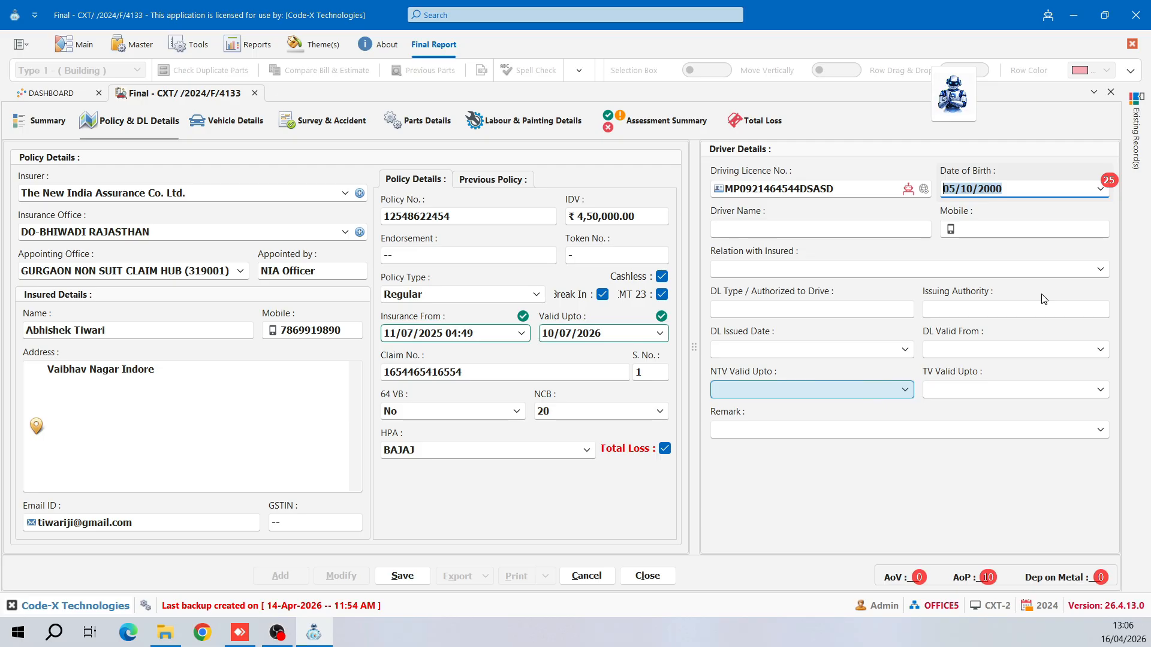
key(Tab)
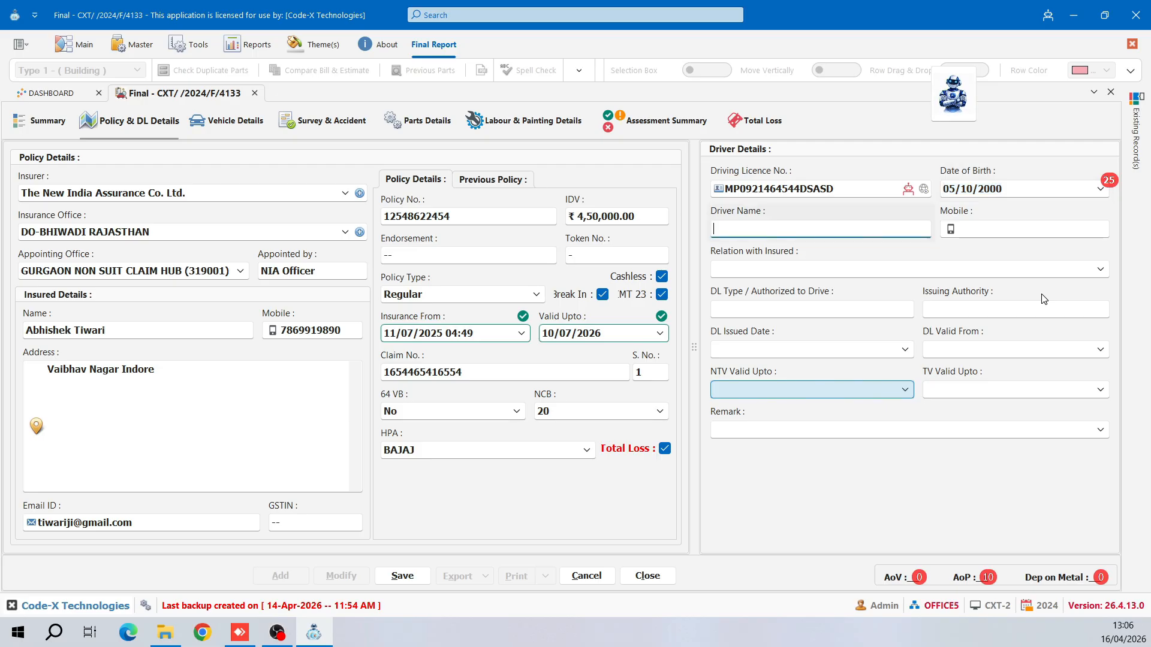
key(Tab)
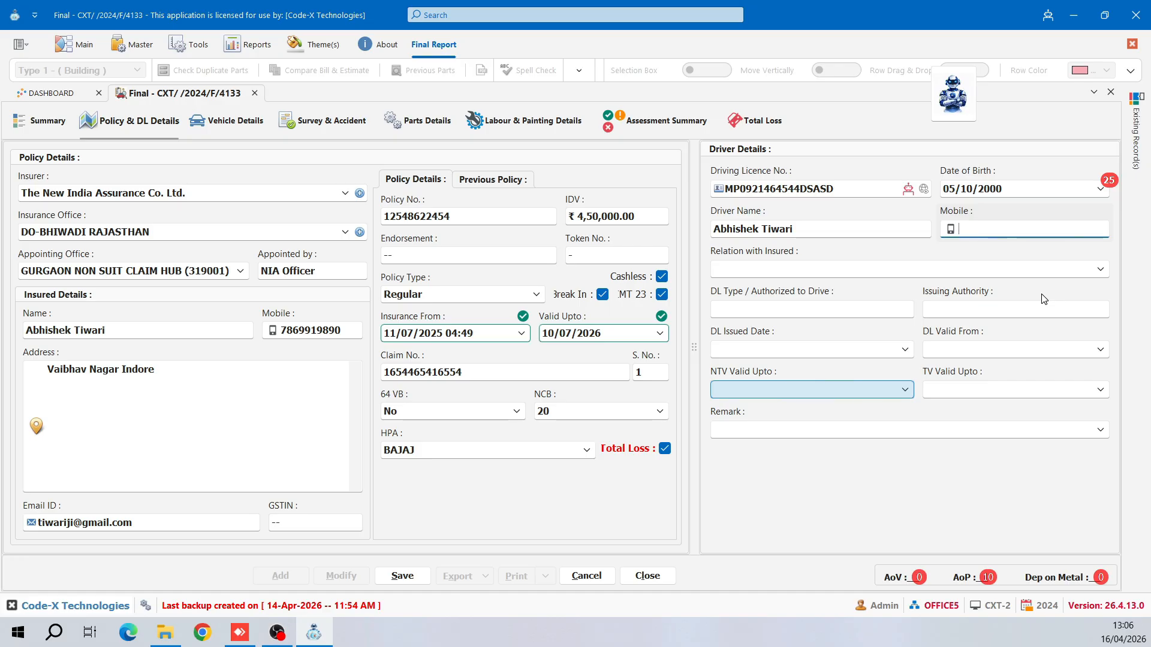
- Set relation Self, licence classes LMV-TT, LMV-NT, HVT, CWGR, TRANS, and authority INDORE R.T.O
key(Tab)
text(Self)
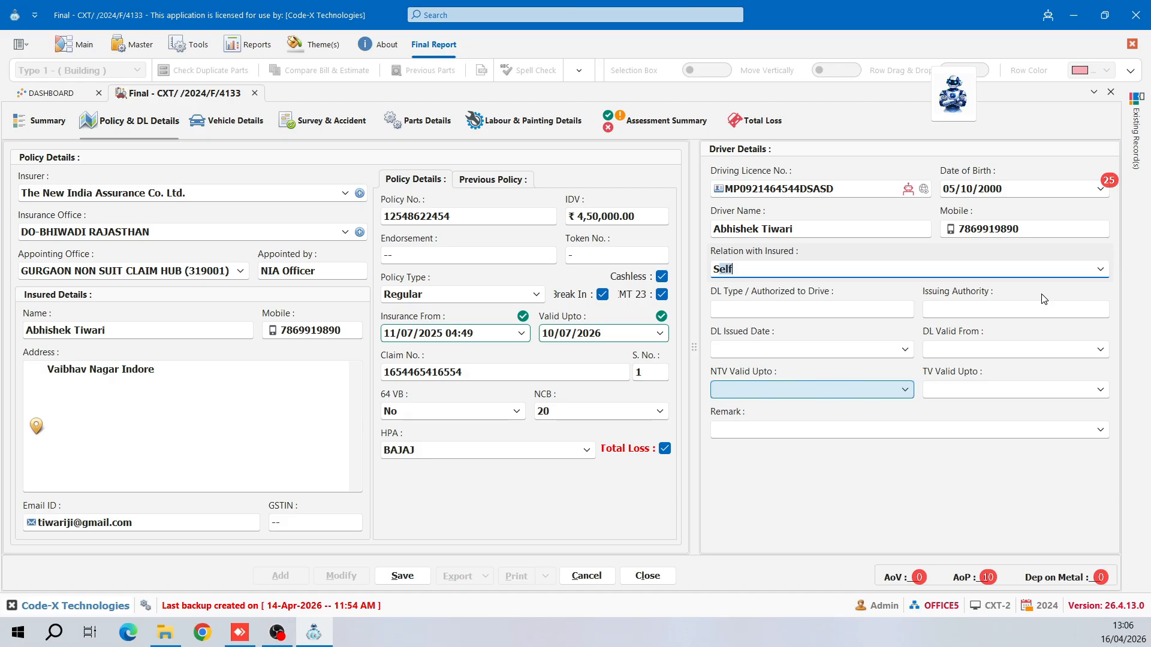
key(Tab)
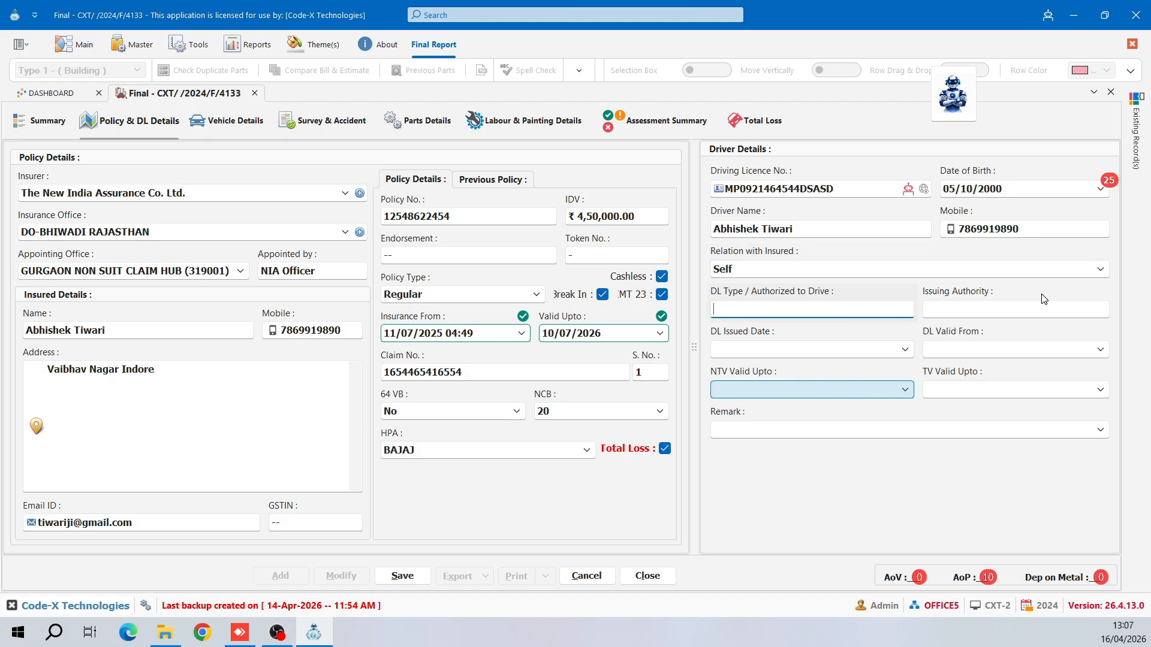
text(LMV-TT, LMV-NT, HVT, CWGR, TRANS)
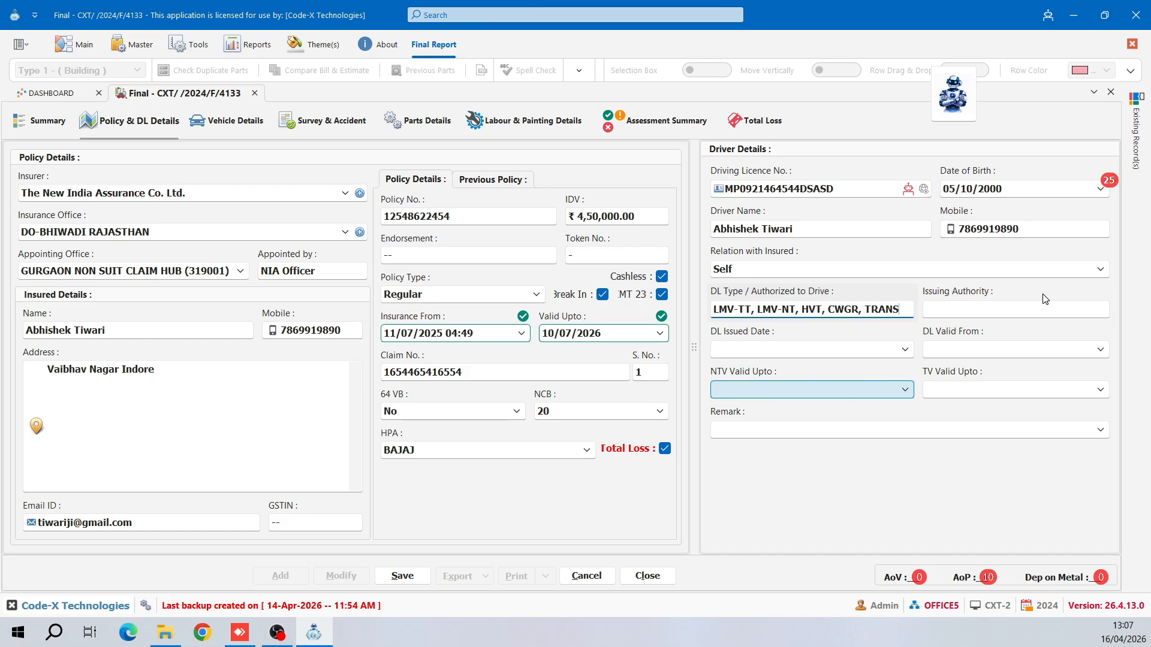
key(Tab)
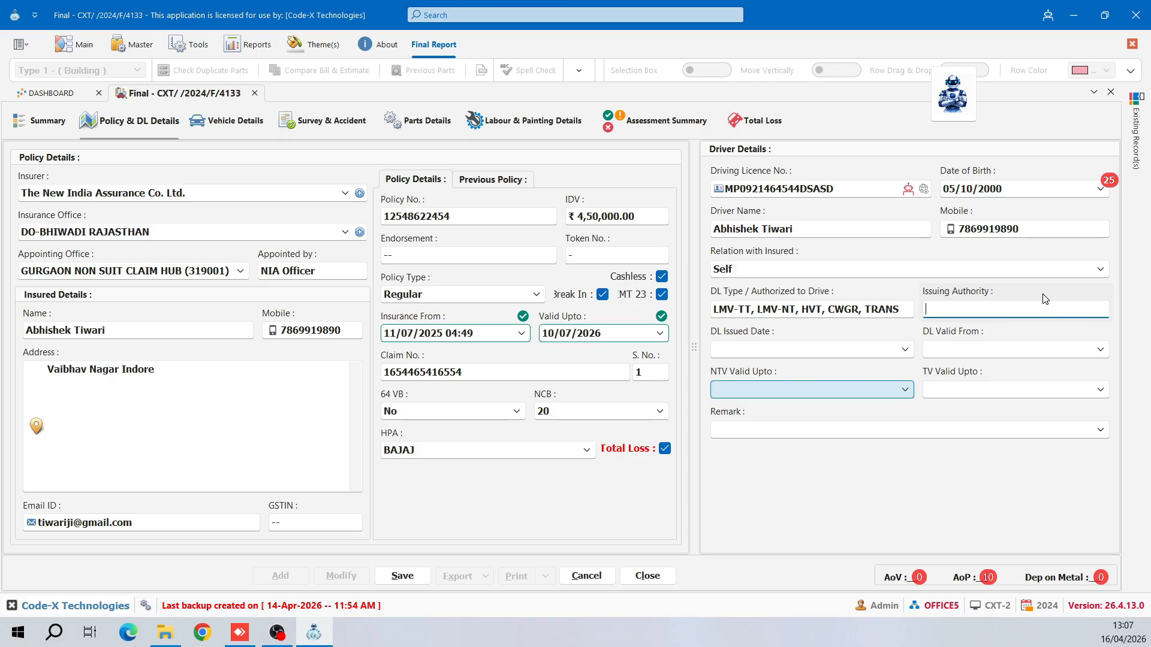
key(alt+Tab)
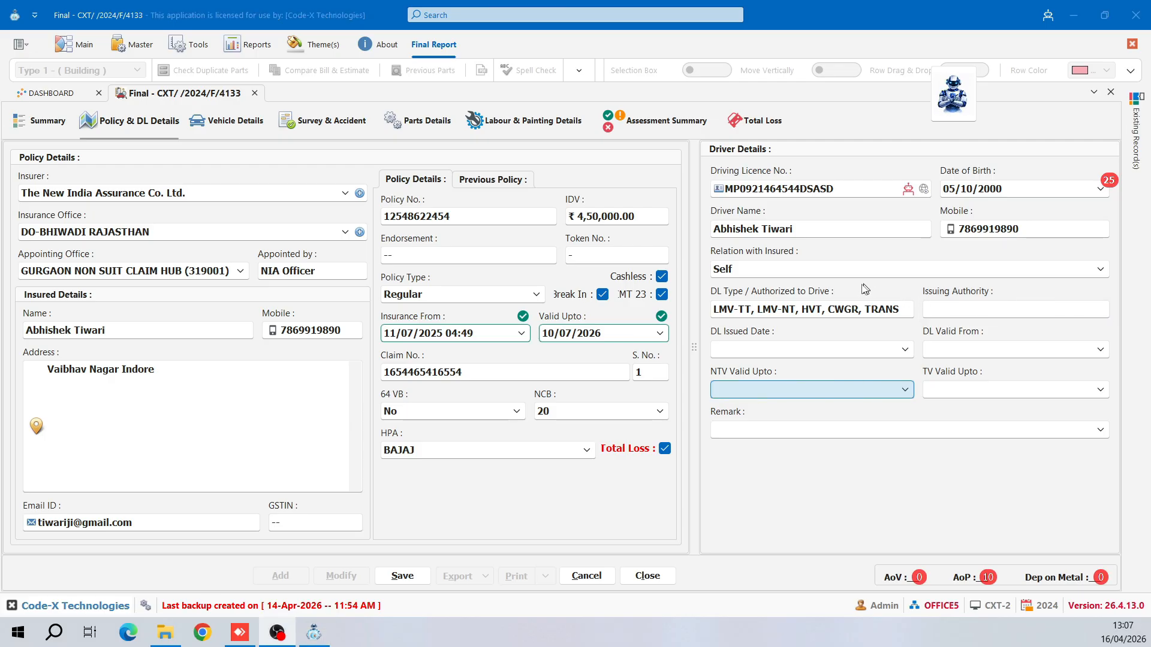
key(alt+Tab)
key(Tab)
text(INDORE R.T.O)
key(Tab)
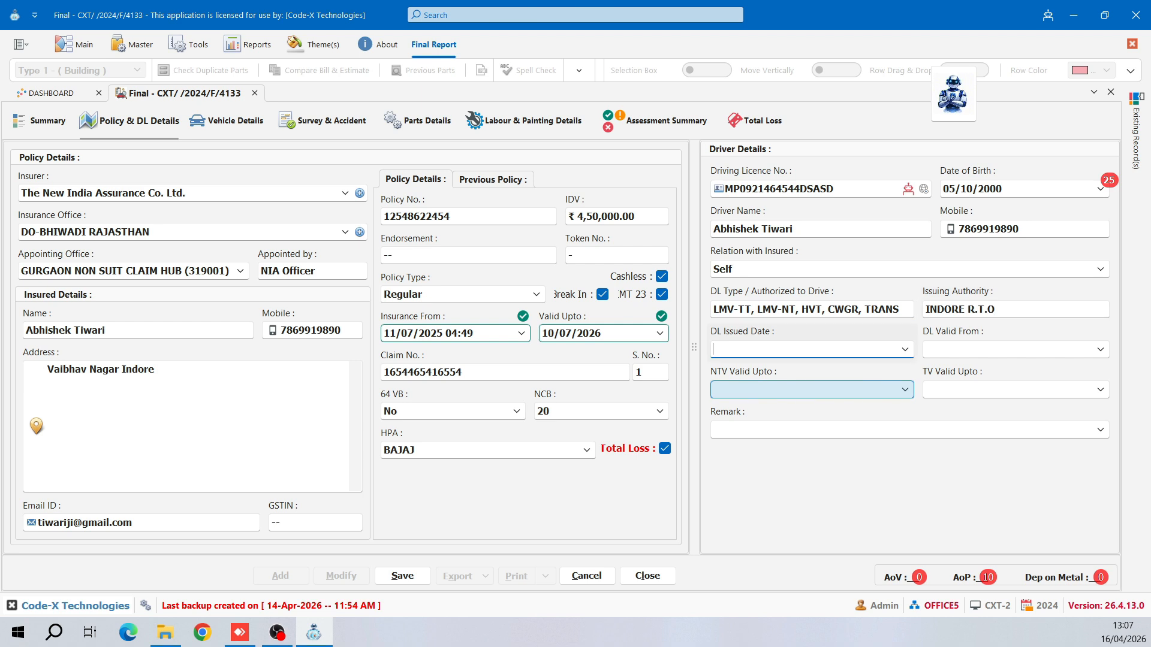
- Set the DL issue date and DL Valid From to 18/01/2024
click(902, 353)
click(802, 473)
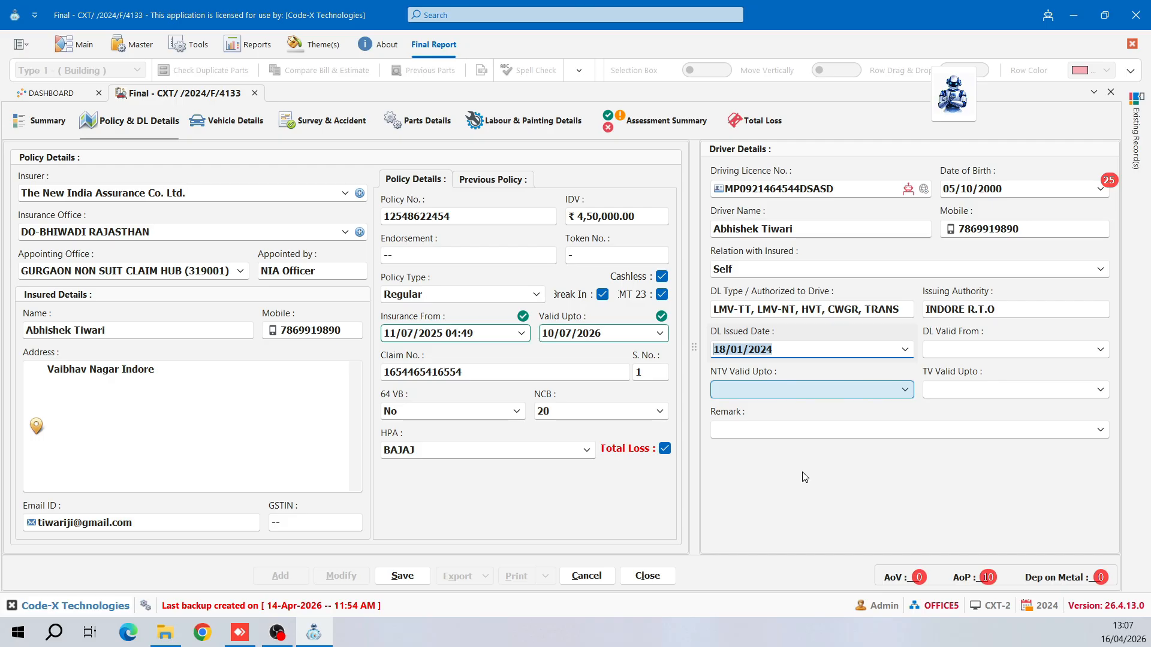
key(Tab)
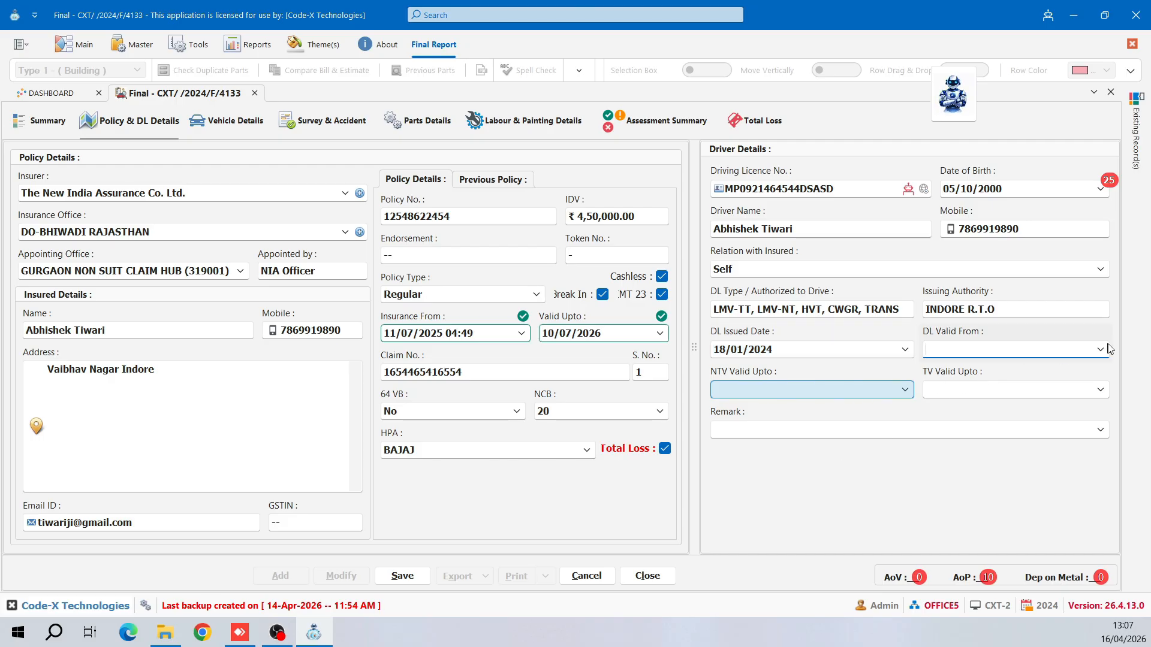
key(Tab)
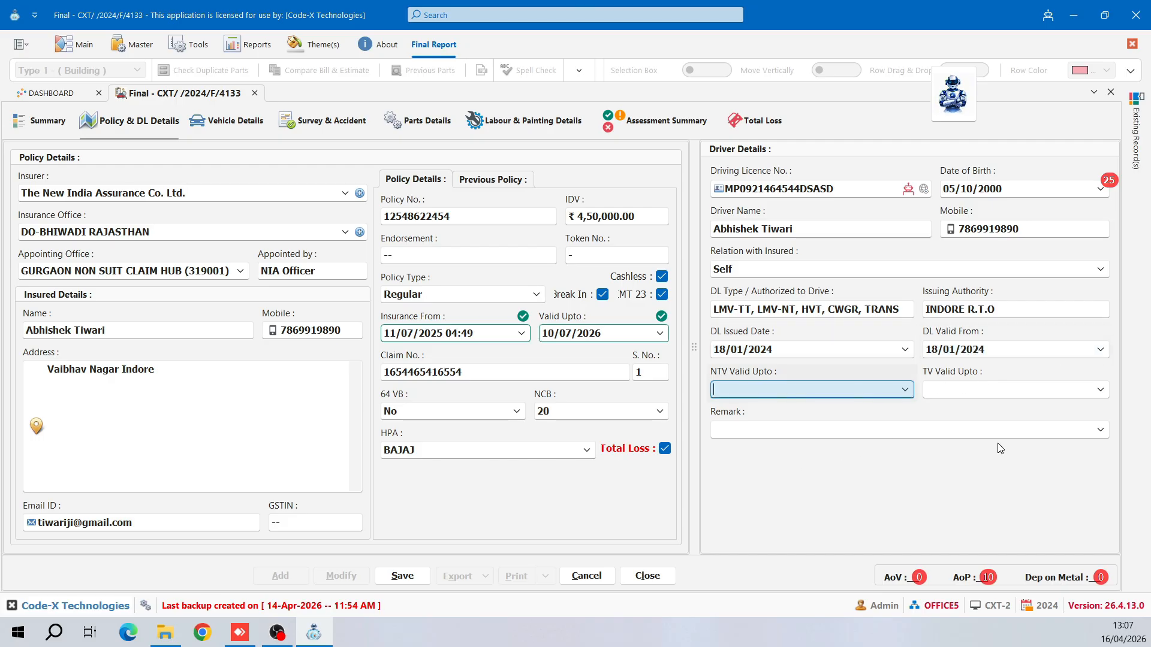
- Set NTV validity to 10/06/2027 and TV validity to 01/08/2027
click(903, 391)
click(801, 443)
click(801, 442)
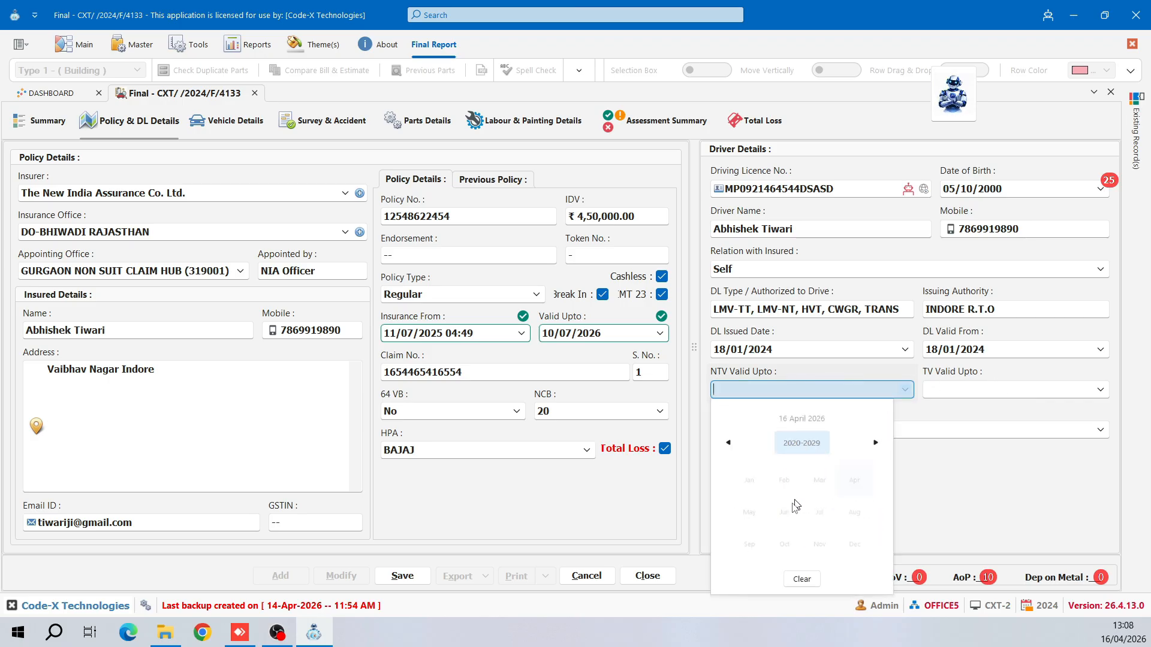
click(743, 551)
click(781, 513)
click(814, 500)
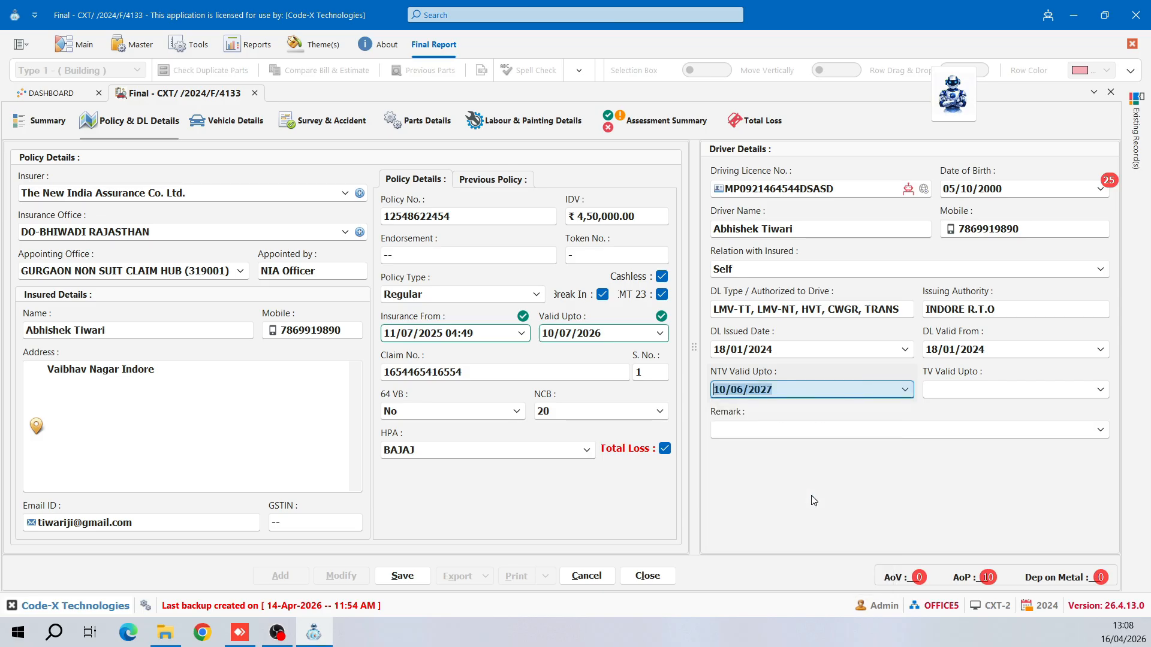
click(1099, 389)
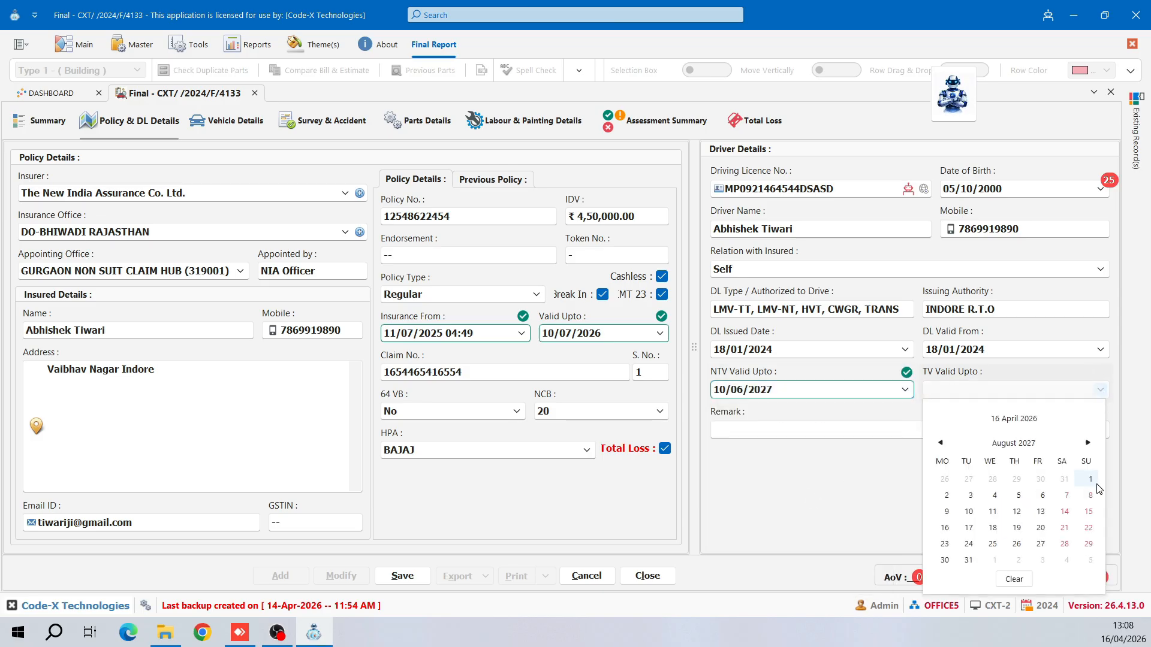
click(1092, 483)
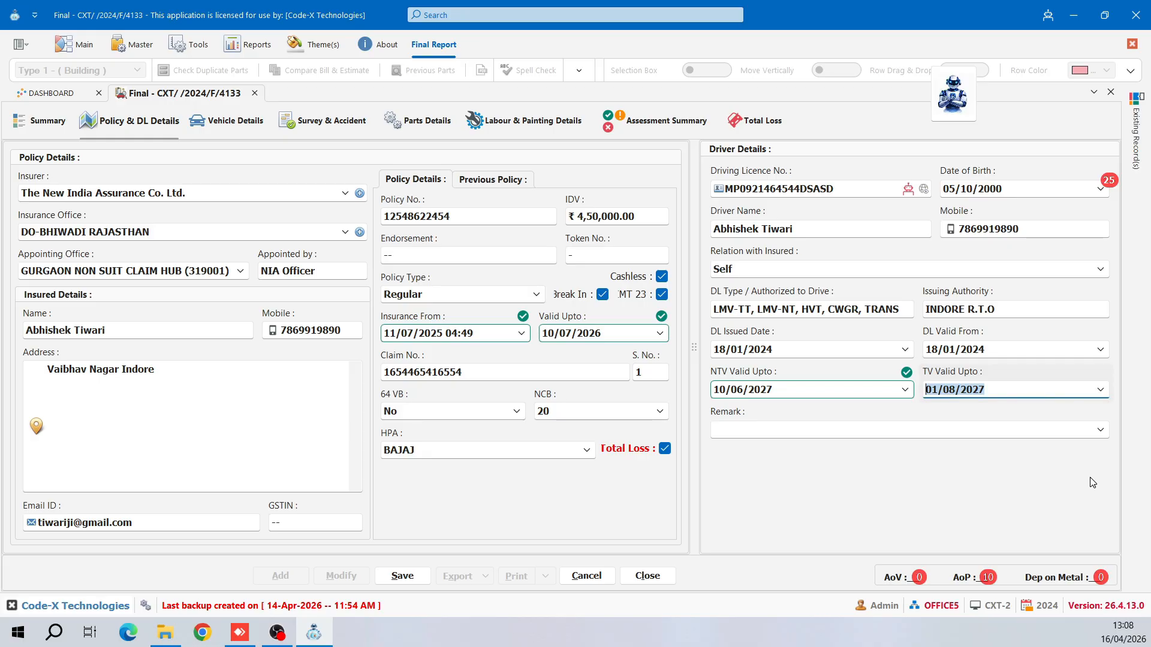
key(Tab)
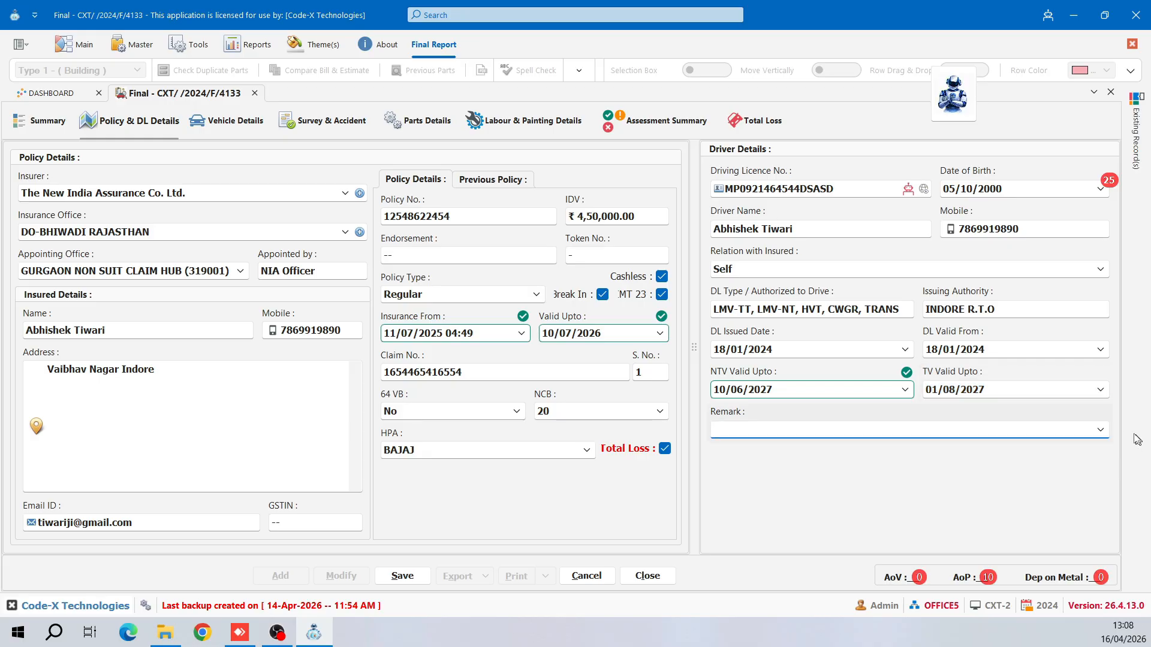
click(1104, 433)
- Choose the remark D.L VERIFIED FROM ORIGNAL and widen the Driver Details panel
scroll(1019, 378, down, 5)
click(1004, 394)
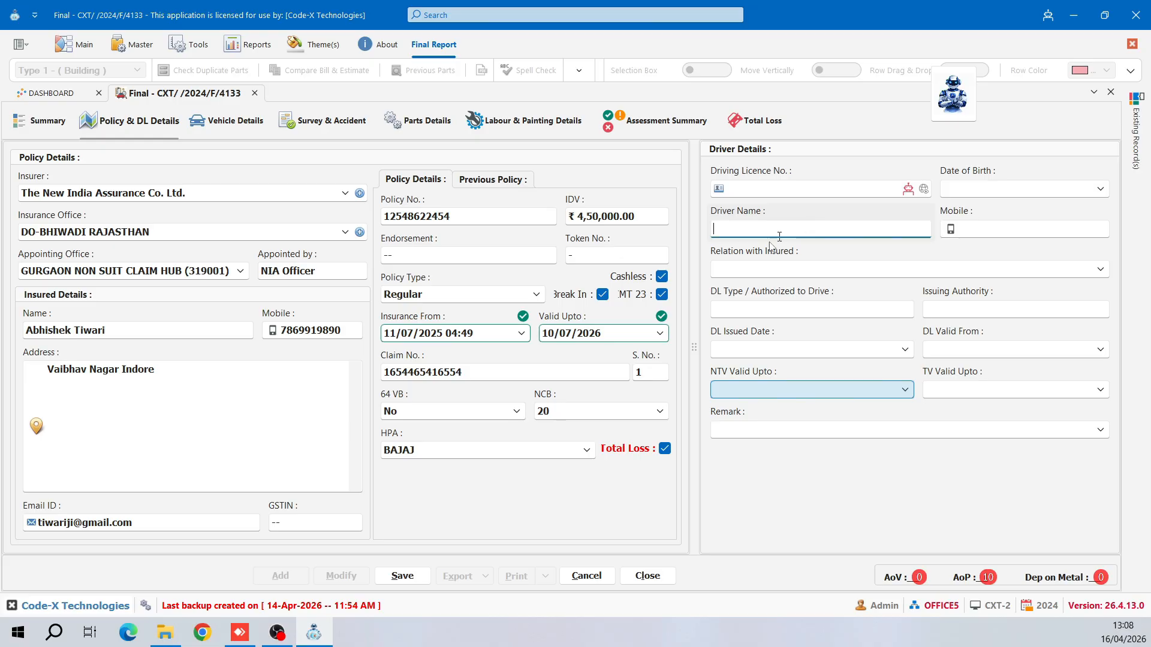
drag(418, 334, 310, 336)
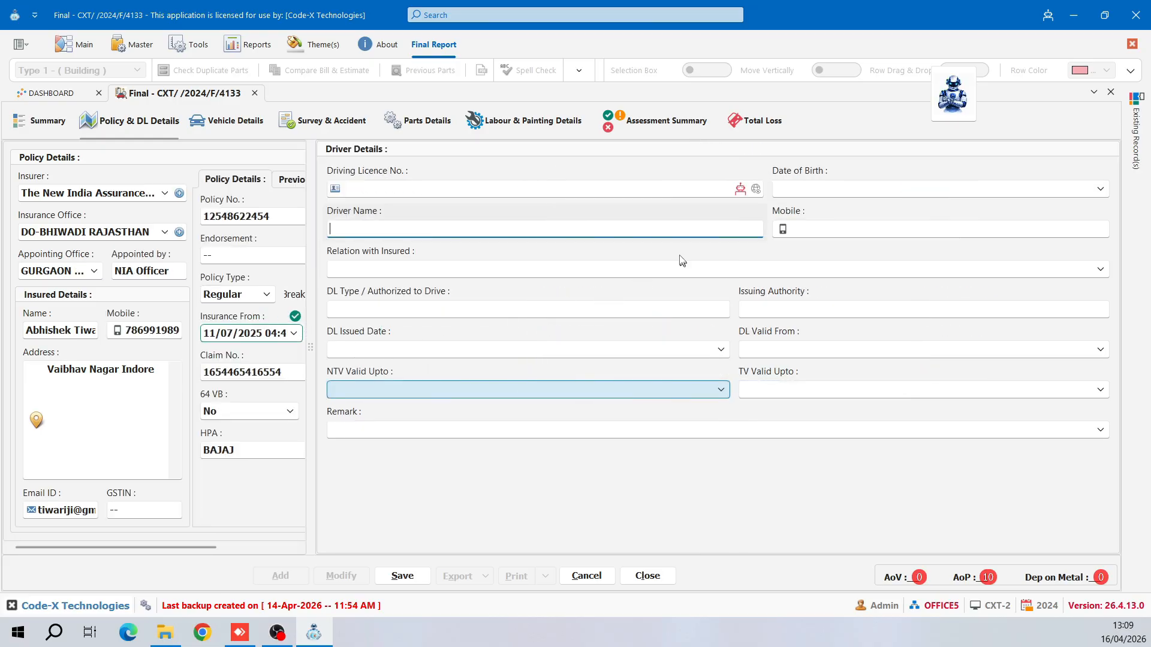
- Smart-paste the driver details from the licence images DL1.png and DL 2.png
click(741, 191)
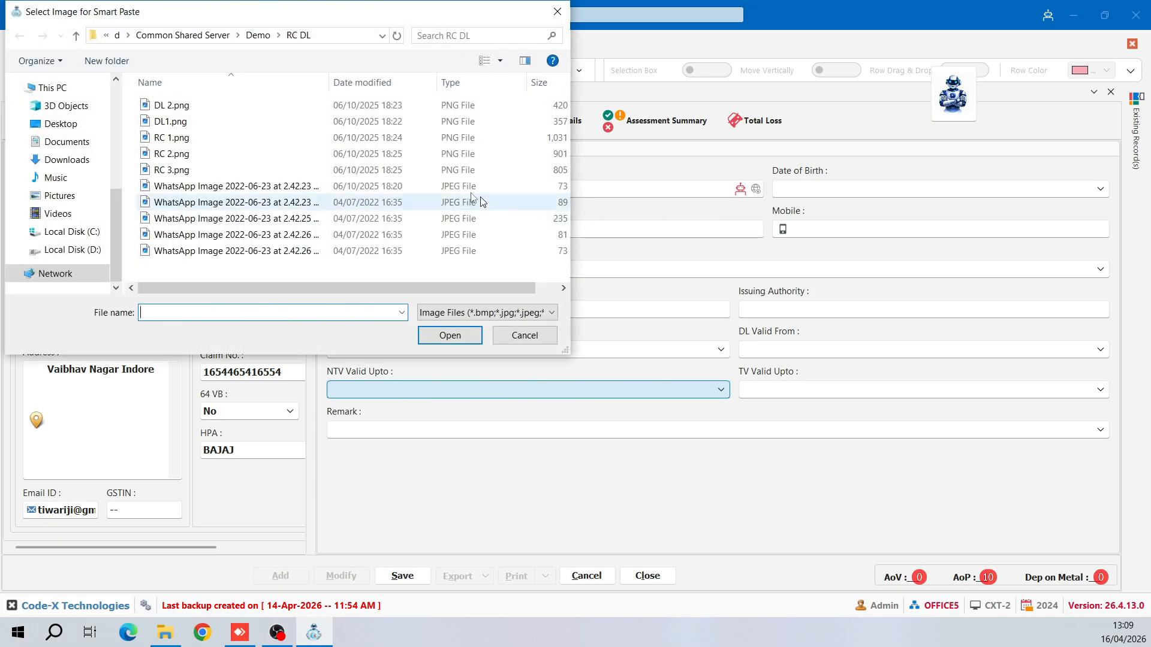
click(322, 121)
ctrl+click(322, 104)
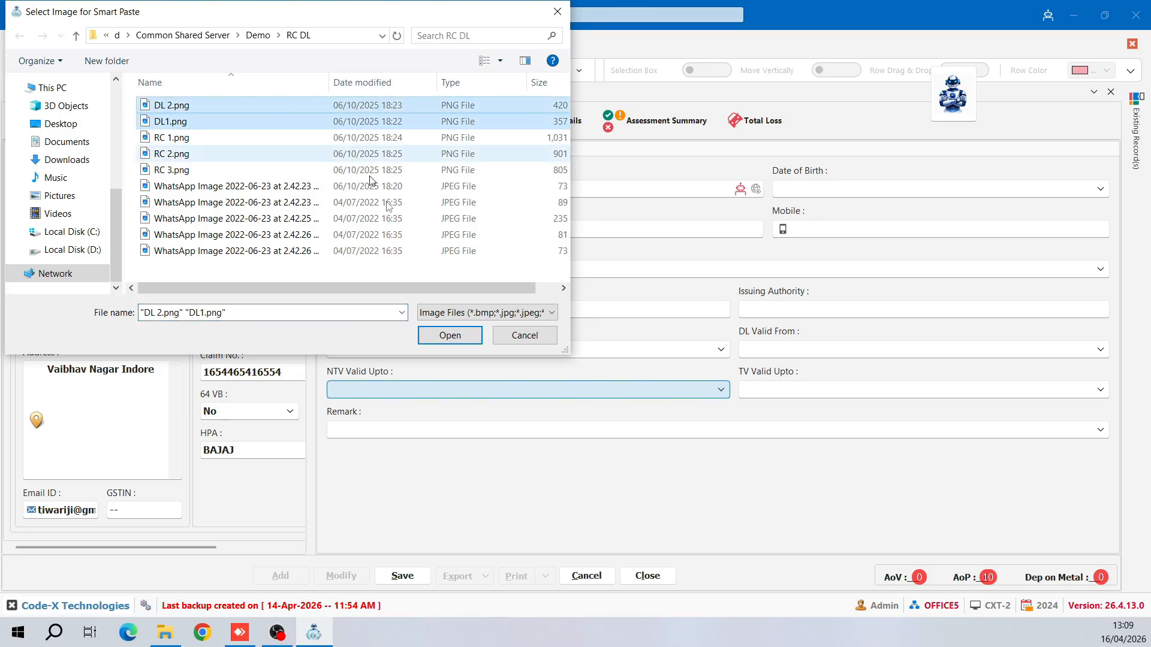
click(468, 338)
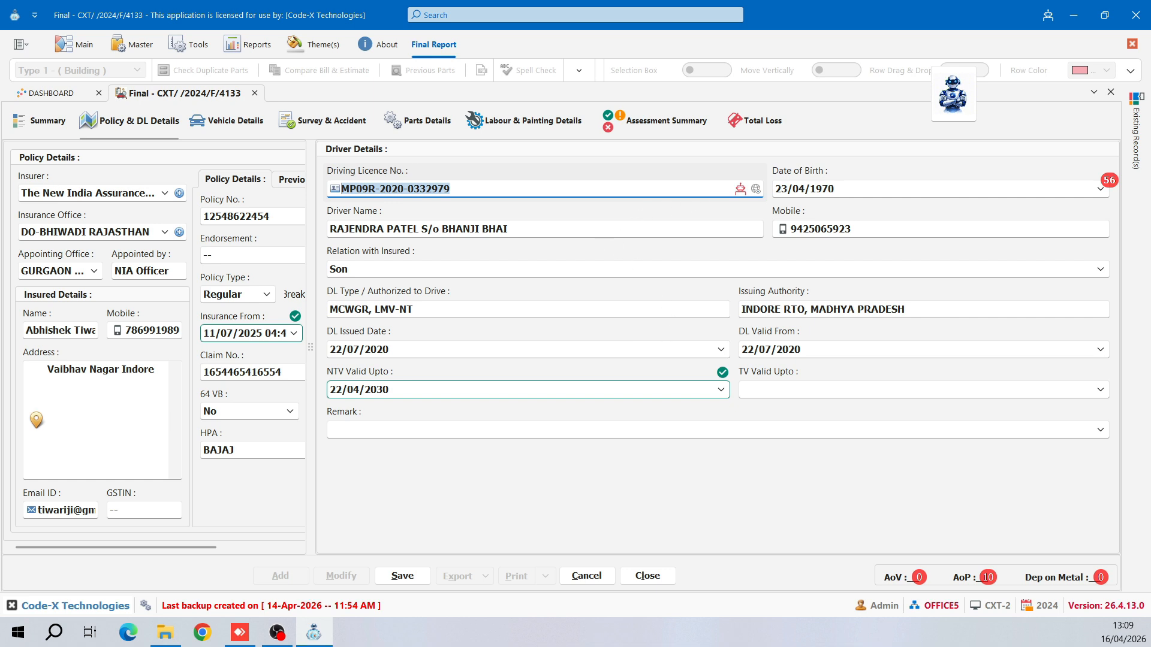
- Check the extracted name, mobile, classes, dates, then fill remark D.L VERIFIED FROM ORIGNAL
key(Tab)
click(655, 228)
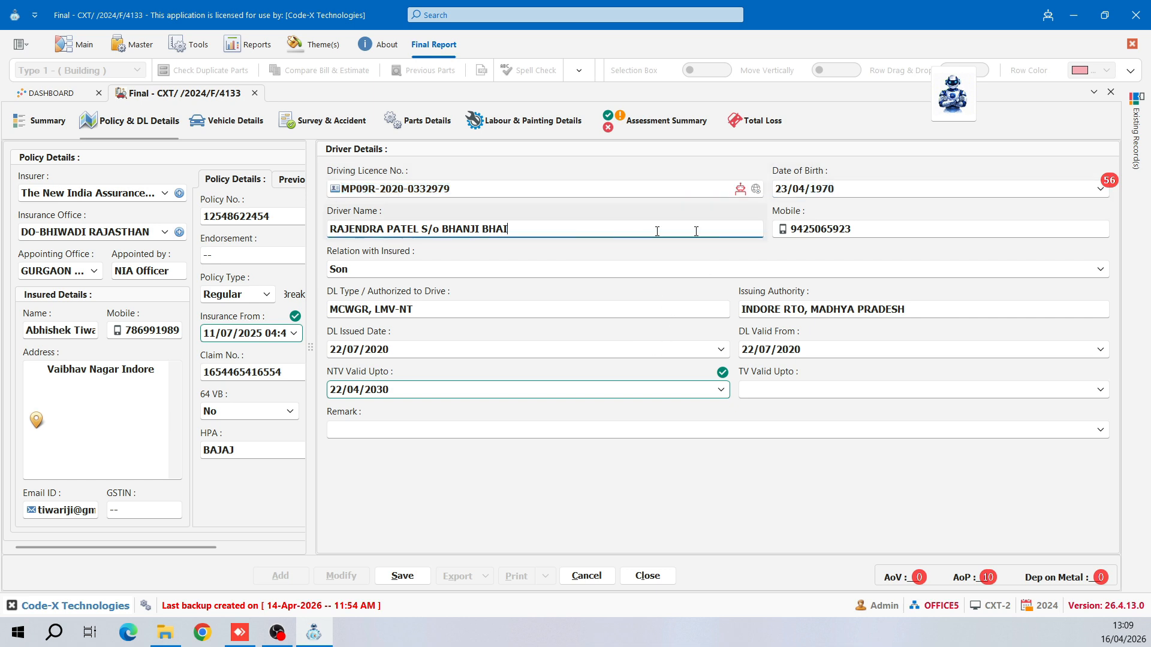
click(843, 228)
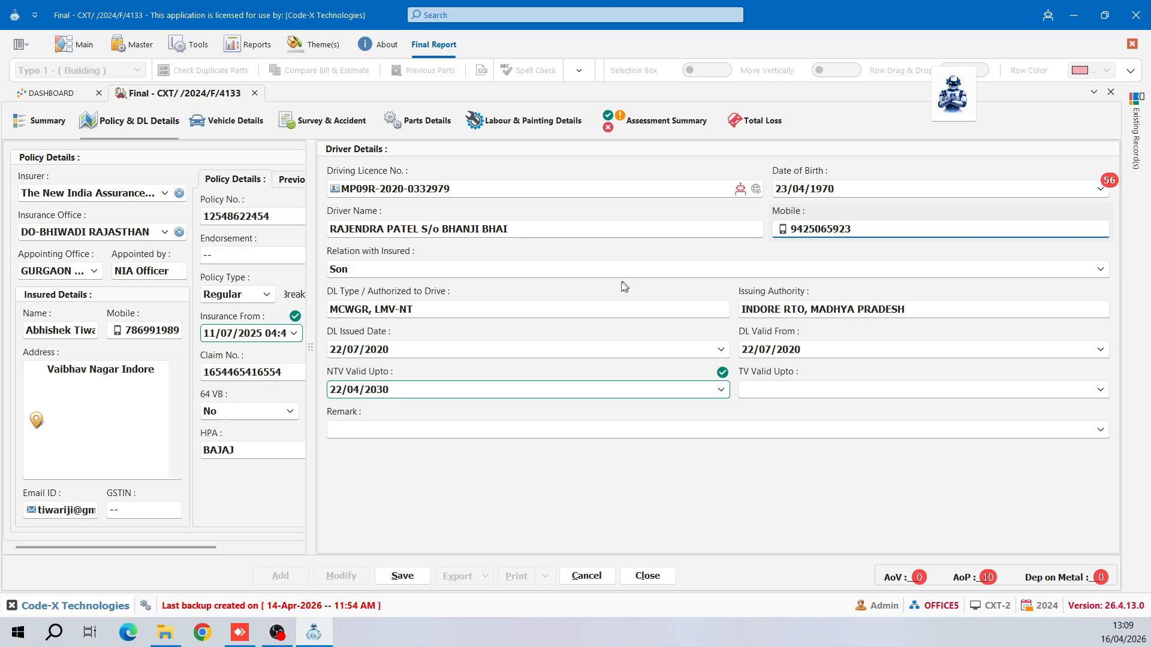
click(657, 305)
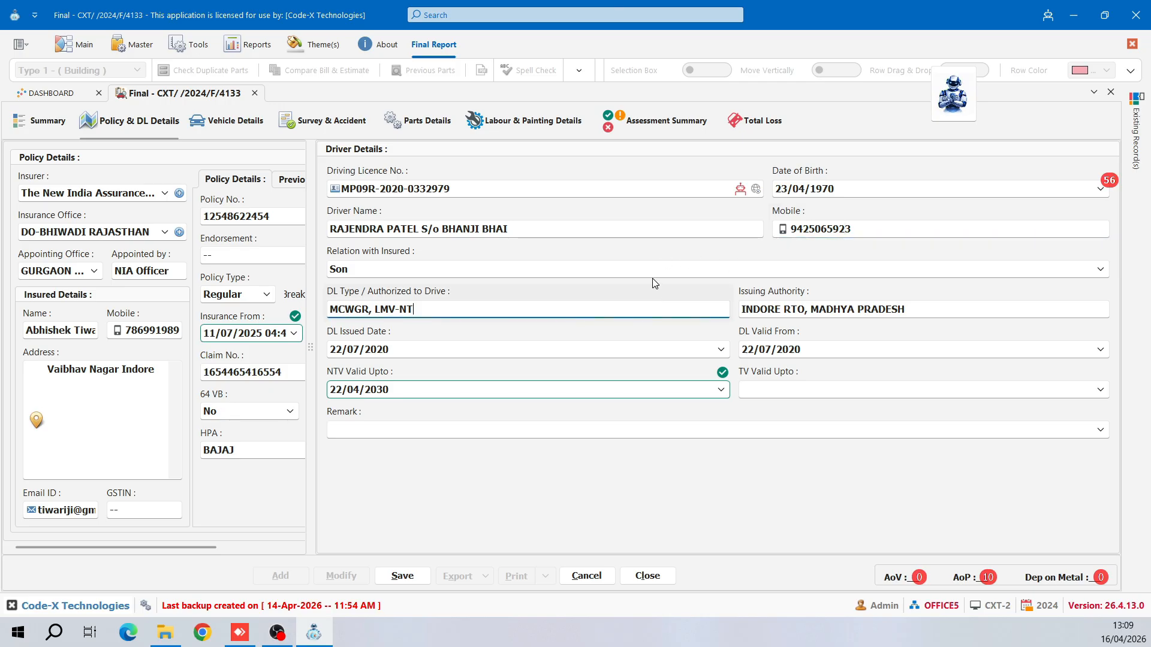
click(616, 350)
click(816, 349)
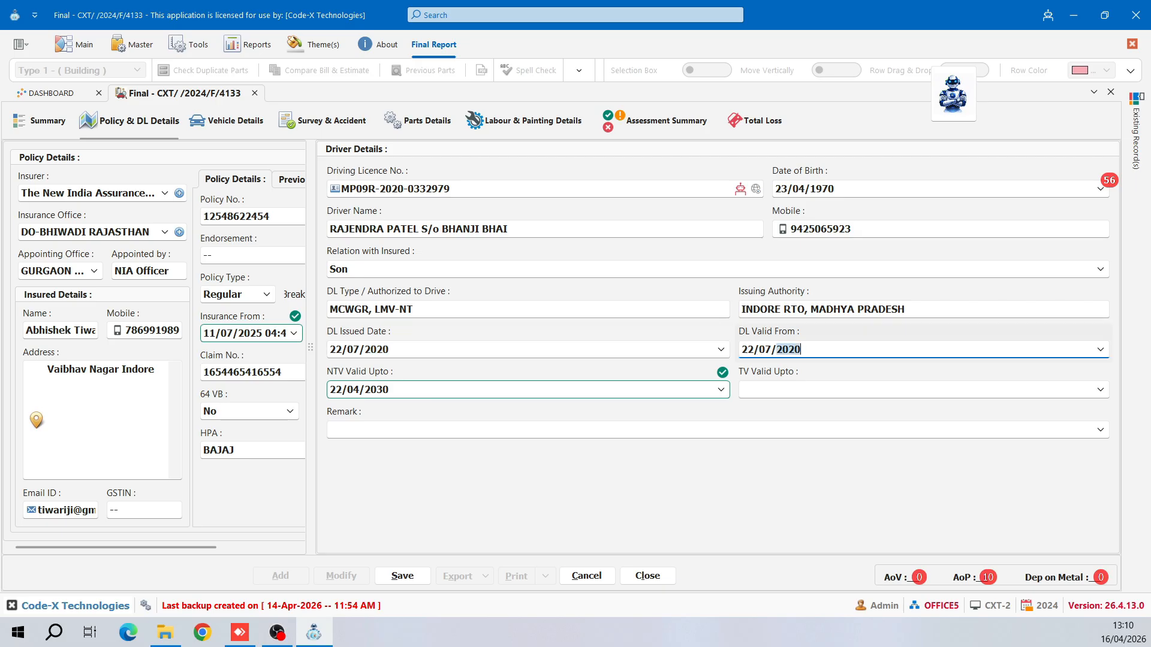
click(493, 388)
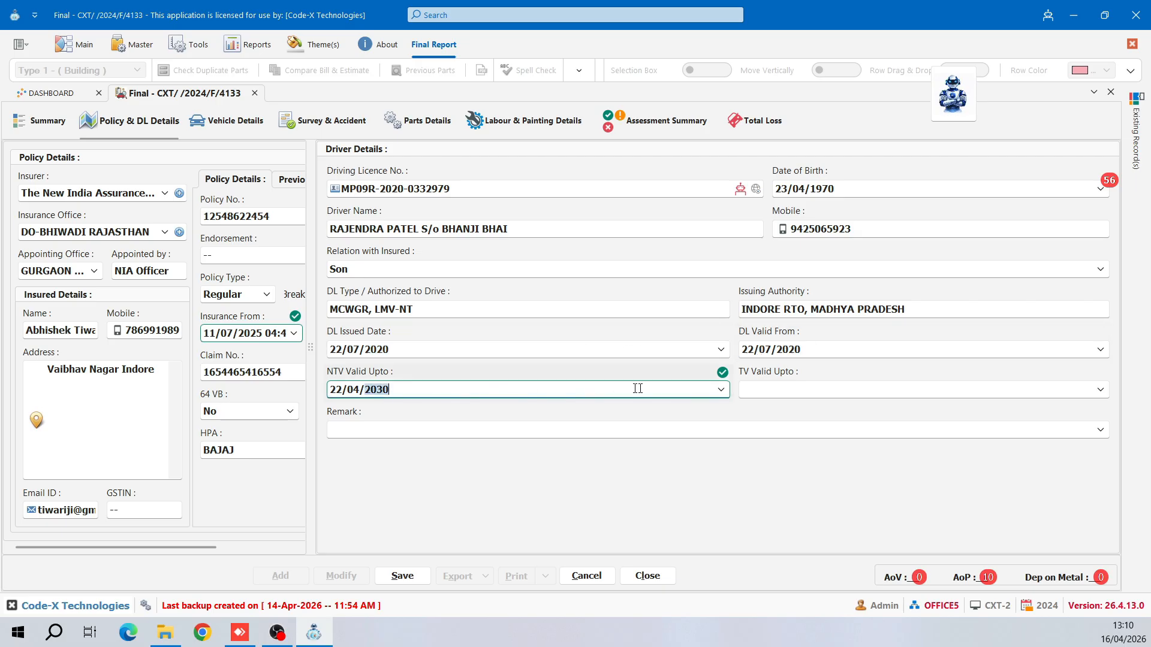
click(759, 388)
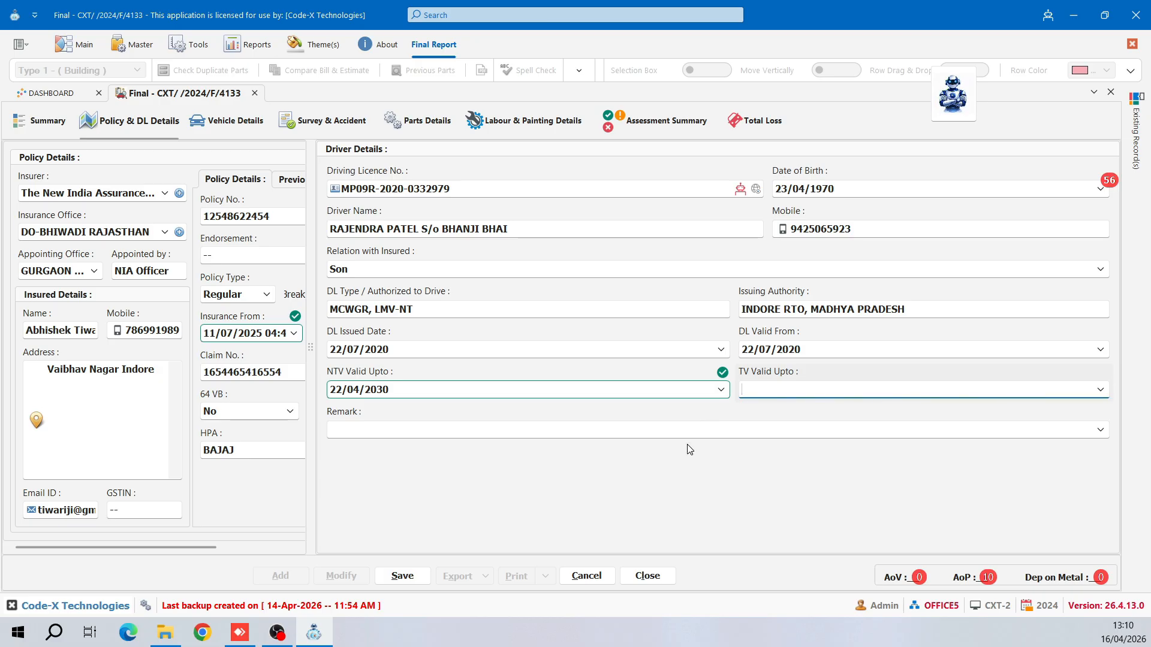
key(Tab)
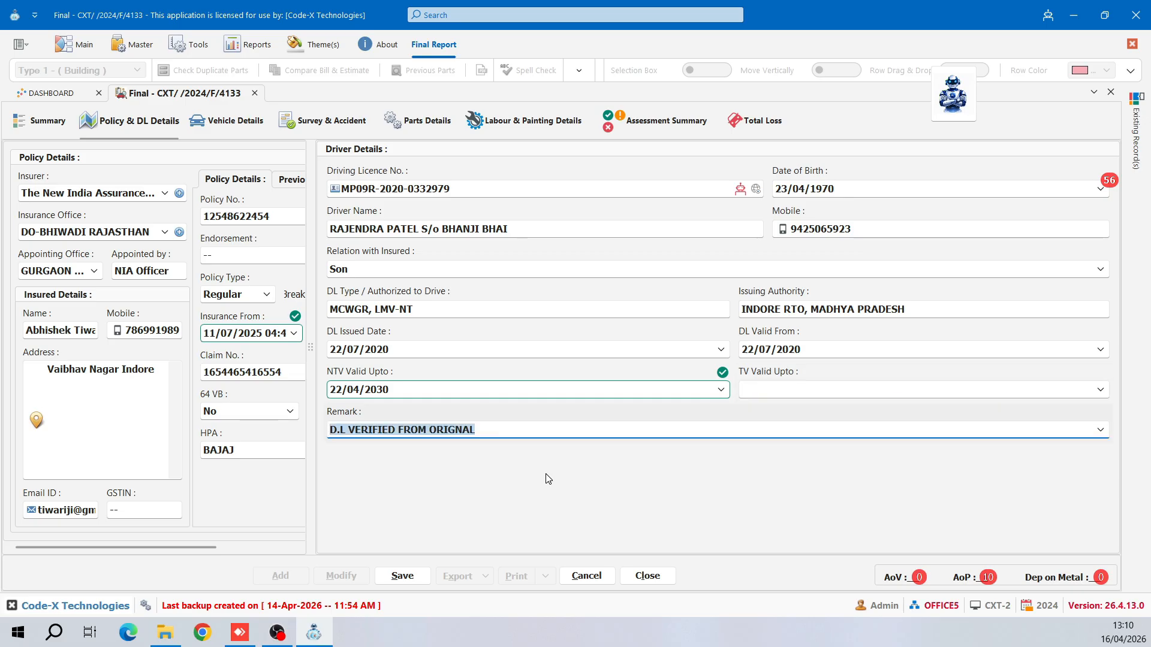
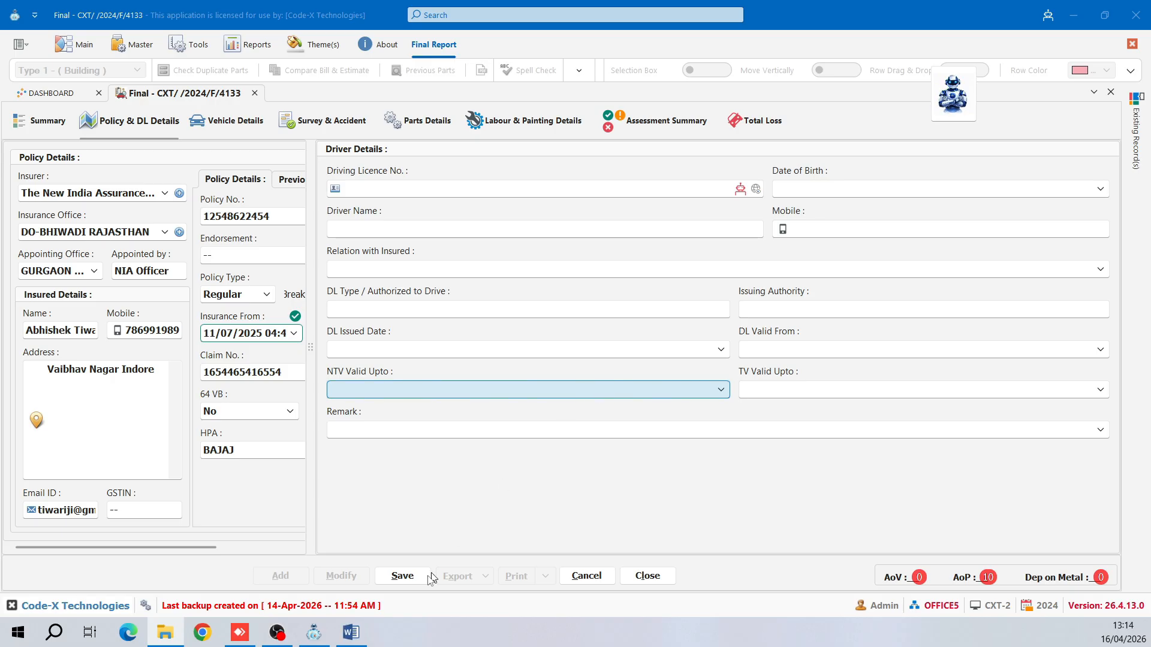
- Copy the DL Details paragraph from 'Data of DL, RC & Cause.docx' in Word, then return to Survey Solution
click(351, 632)
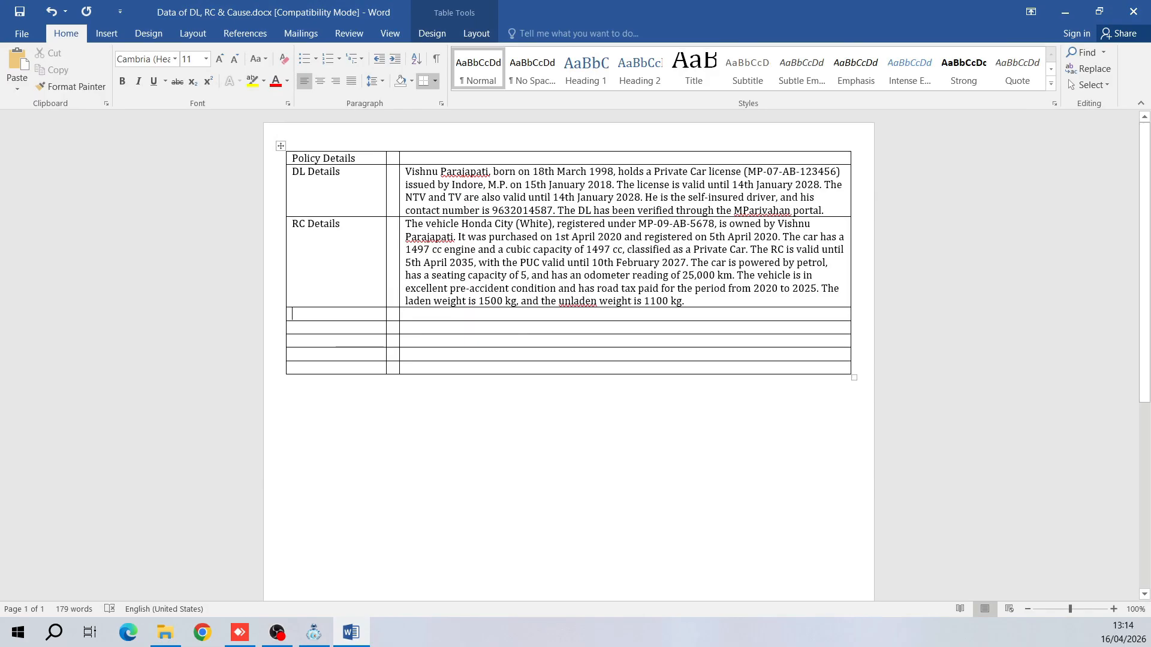
drag(825, 210, 417, 174)
right_click(444, 172)
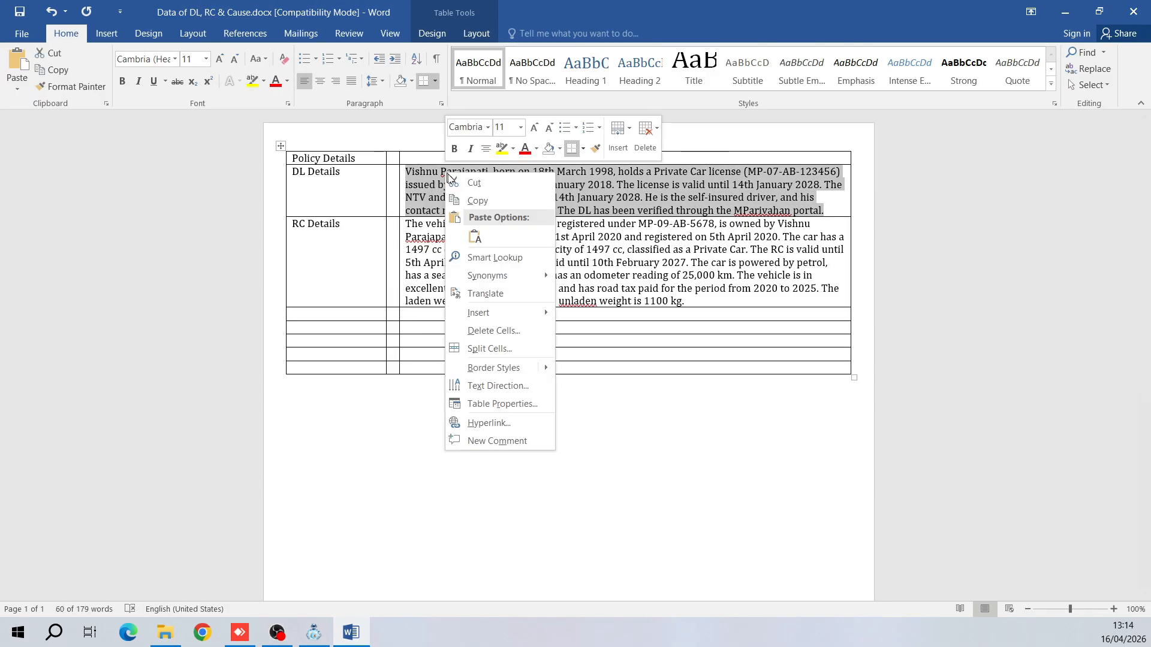
click(480, 203)
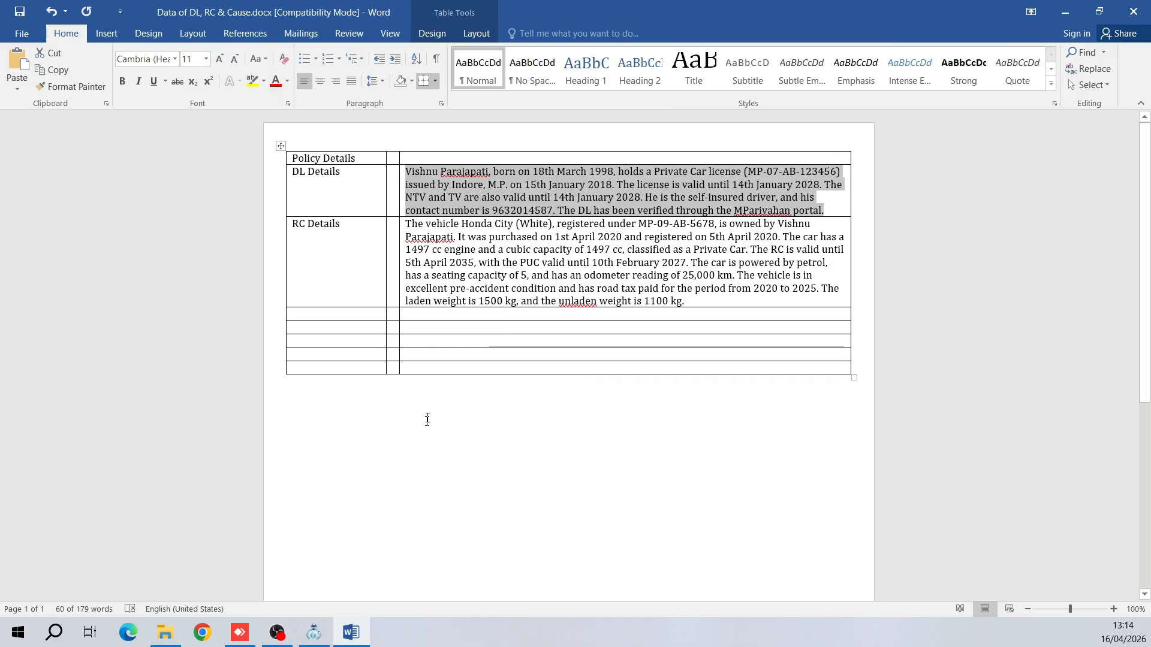
click(314, 633)
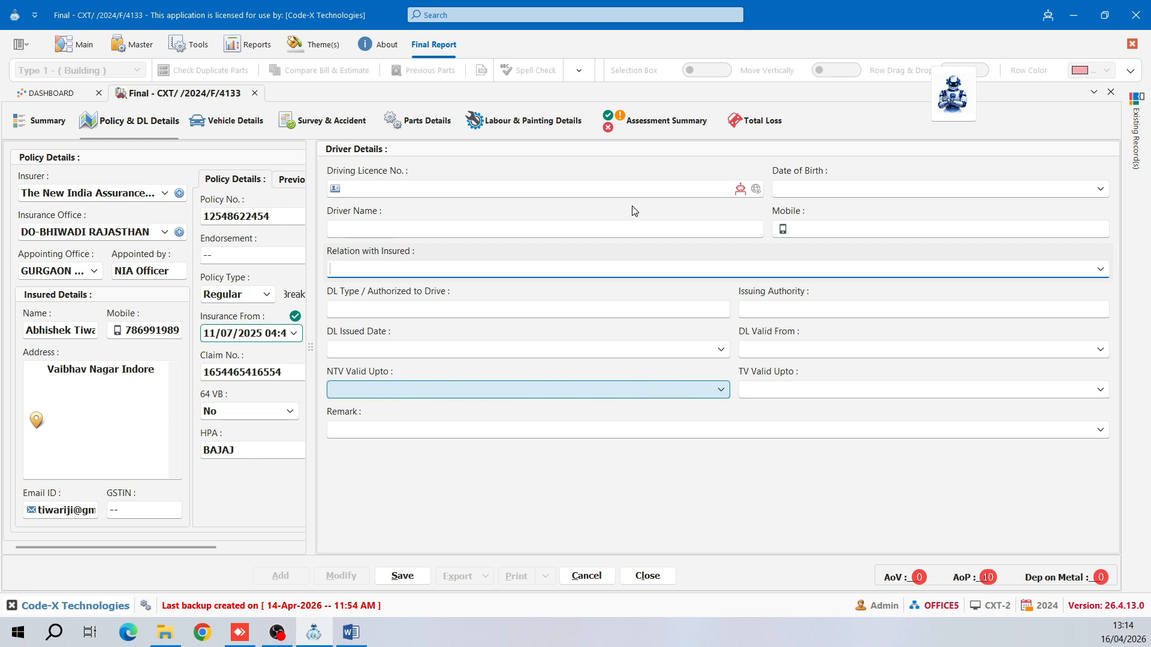
- Smart-paste the copied DL Details text into the Driver Details form
right_click(637, 471)
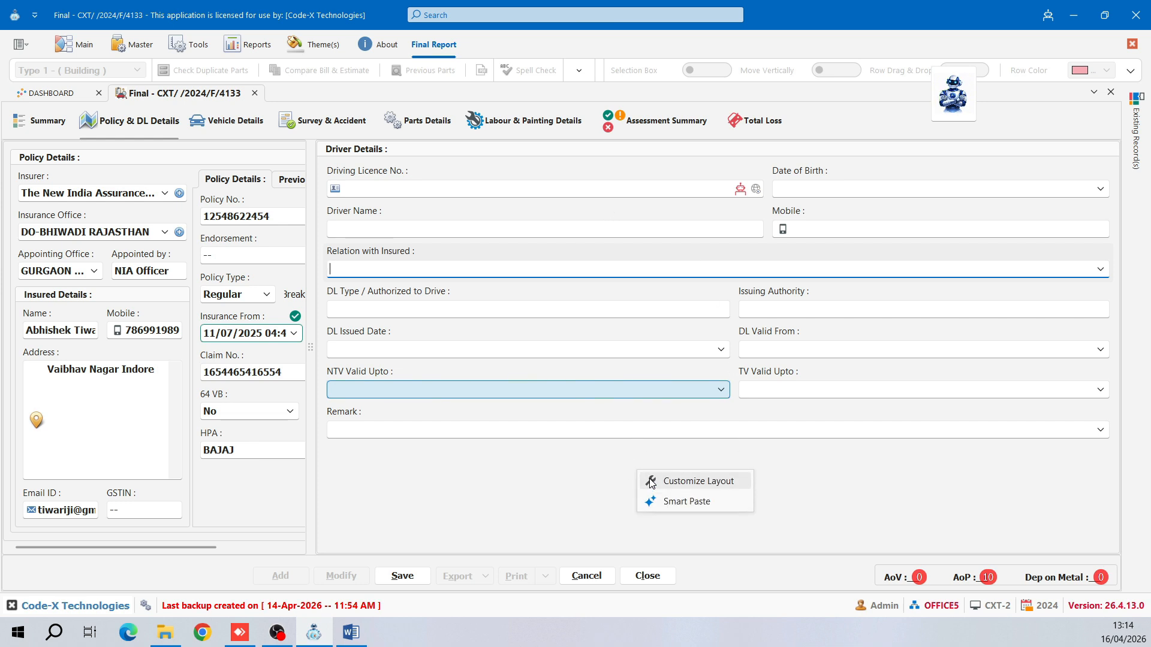
click(667, 508)
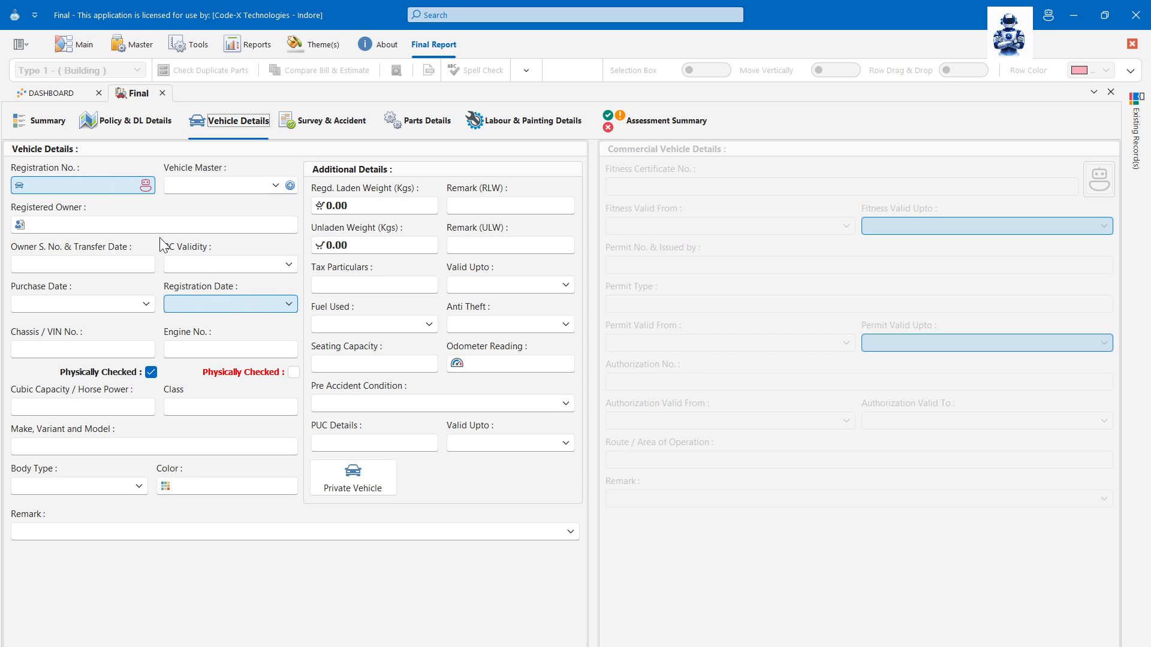
- Paste registration number MP09FH1234 into Registration No
click(90, 186)
key(ctrl+v)
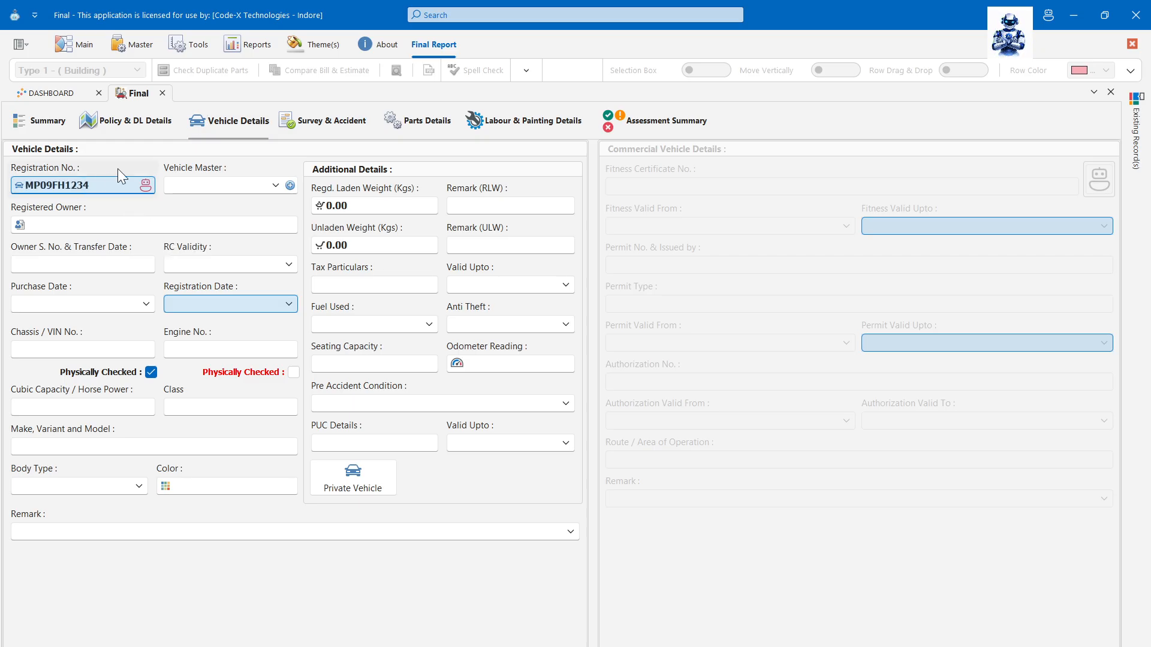
click(218, 188)
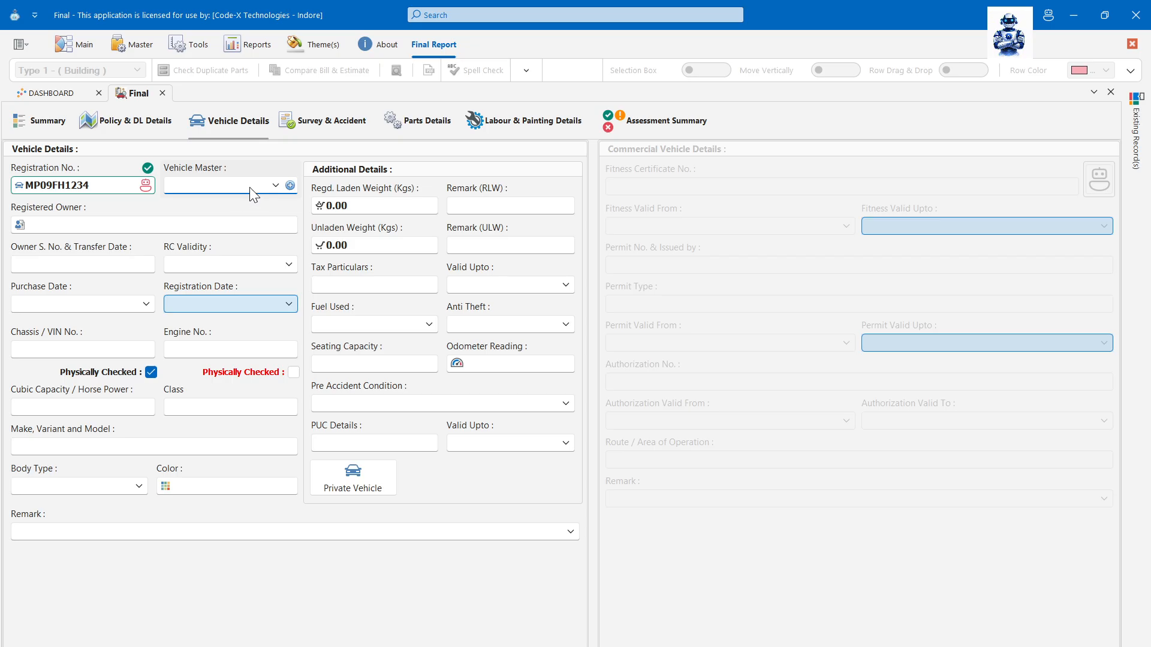
- Choose Passion from the Vehicle Master list to auto-fill Hero Honda, 97 cc, Solo body, 116.00 kg
click(270, 186)
scroll(288, 265, down, 3)
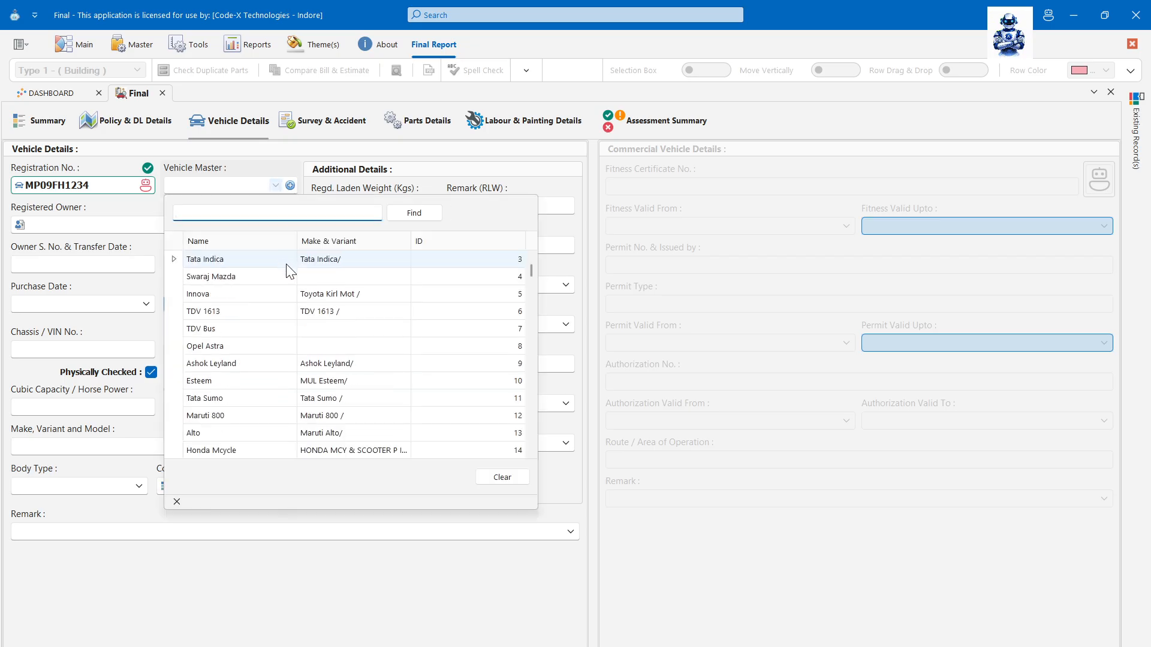
scroll(304, 324, down, 8)
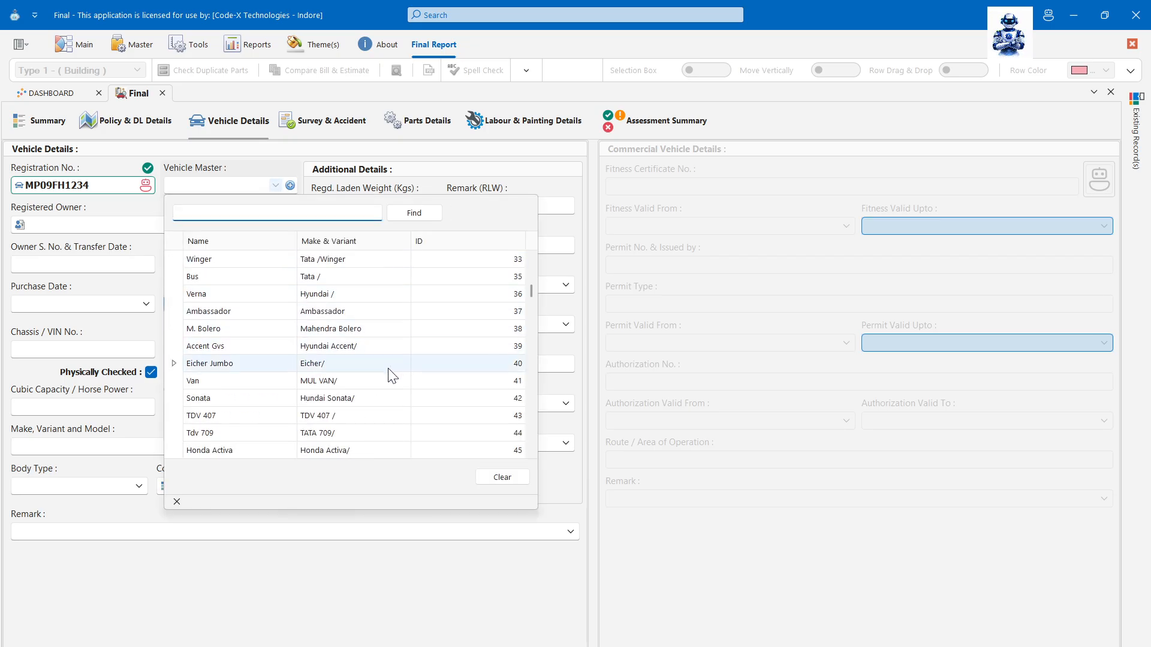
click(552, 398)
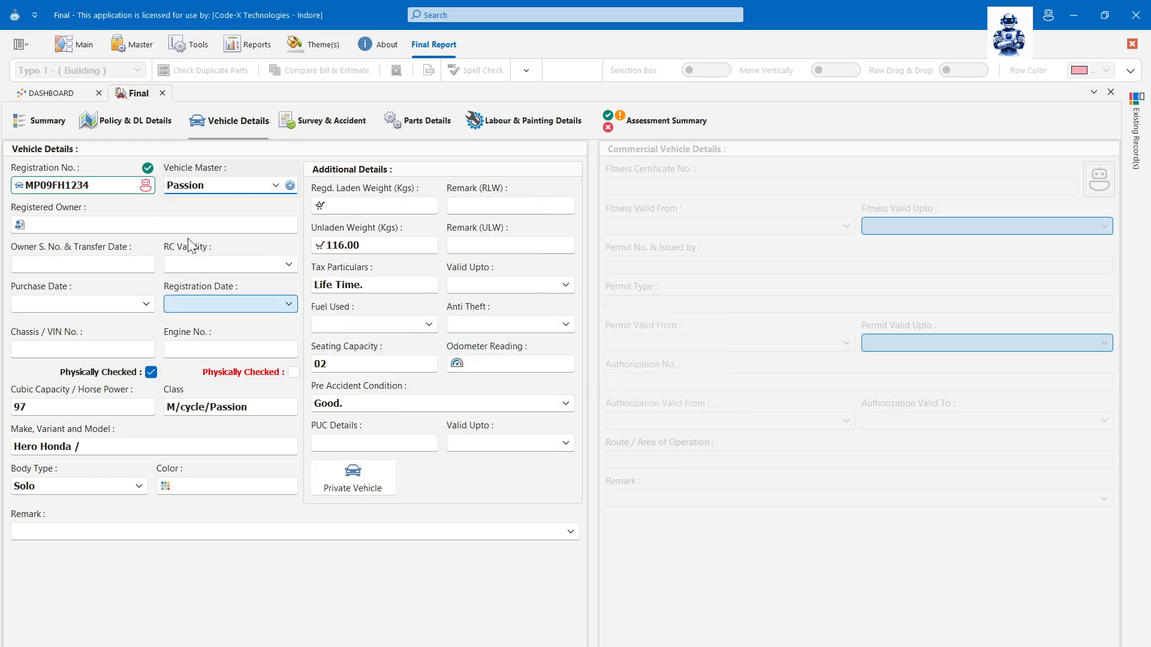
click(290, 186)
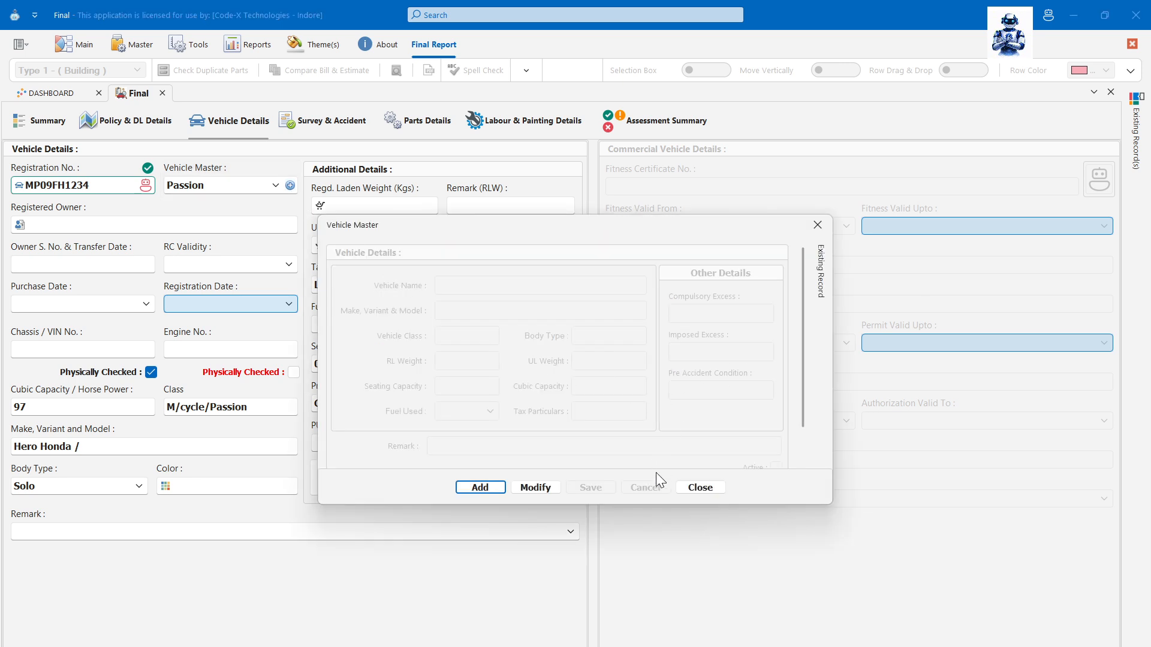
click(684, 487)
click(138, 52)
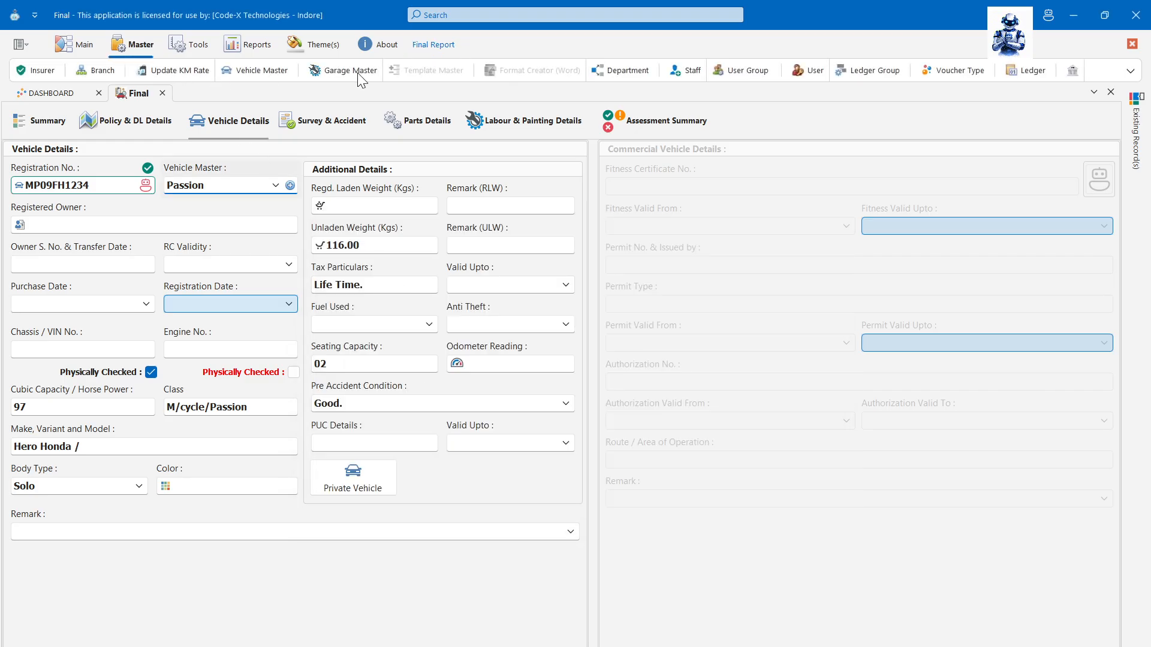
- Enter the registered owner's name, S. No. 1, RC validity 18-Nov-28 and purchase date 11-Jun-08
click(188, 223)
key(Tab)
text(1)
click(293, 264)
click(120, 308)
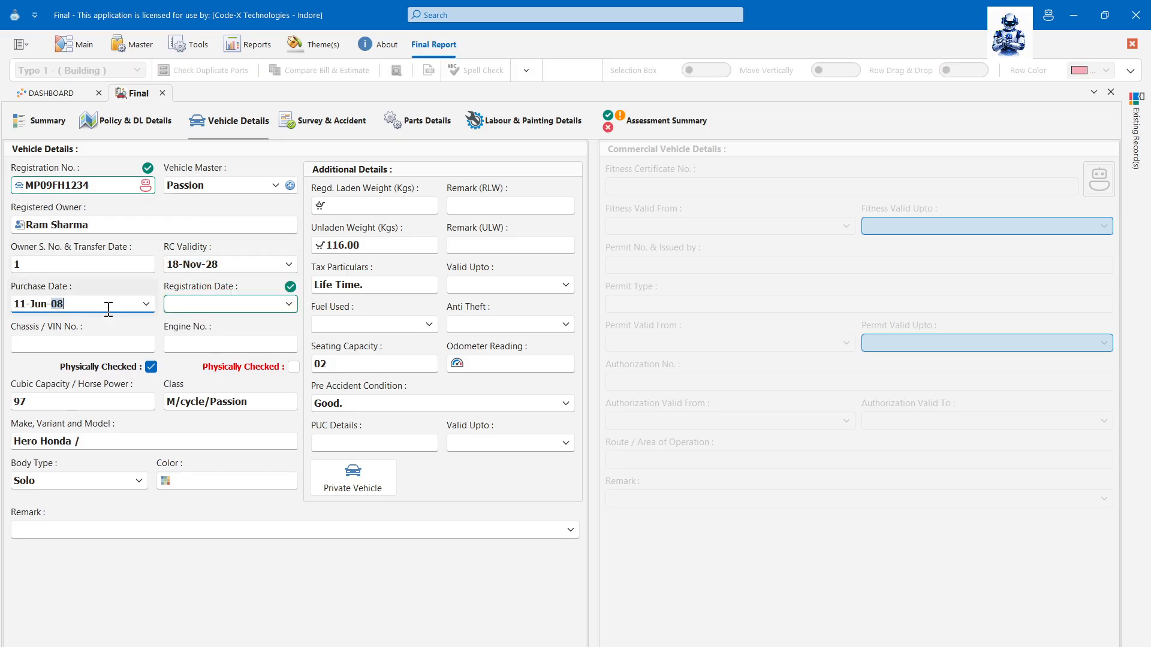
key(Tab)
text(11-Jun-08)
key(Tab)
key(Tab)
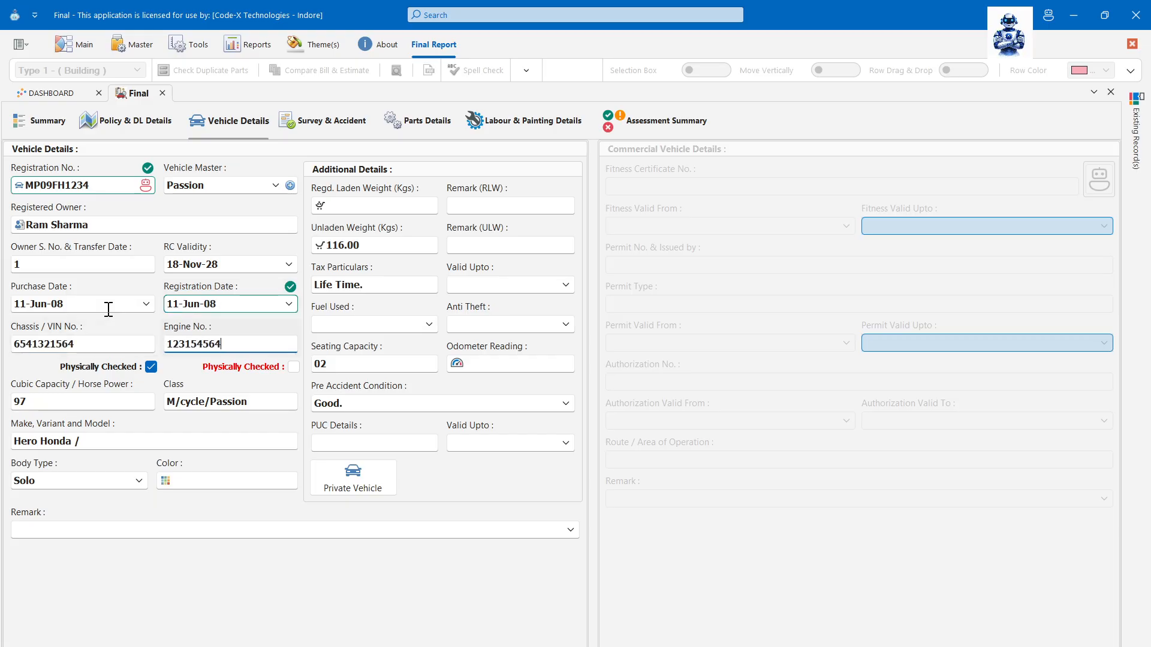
key(Tab)
key(Tab)
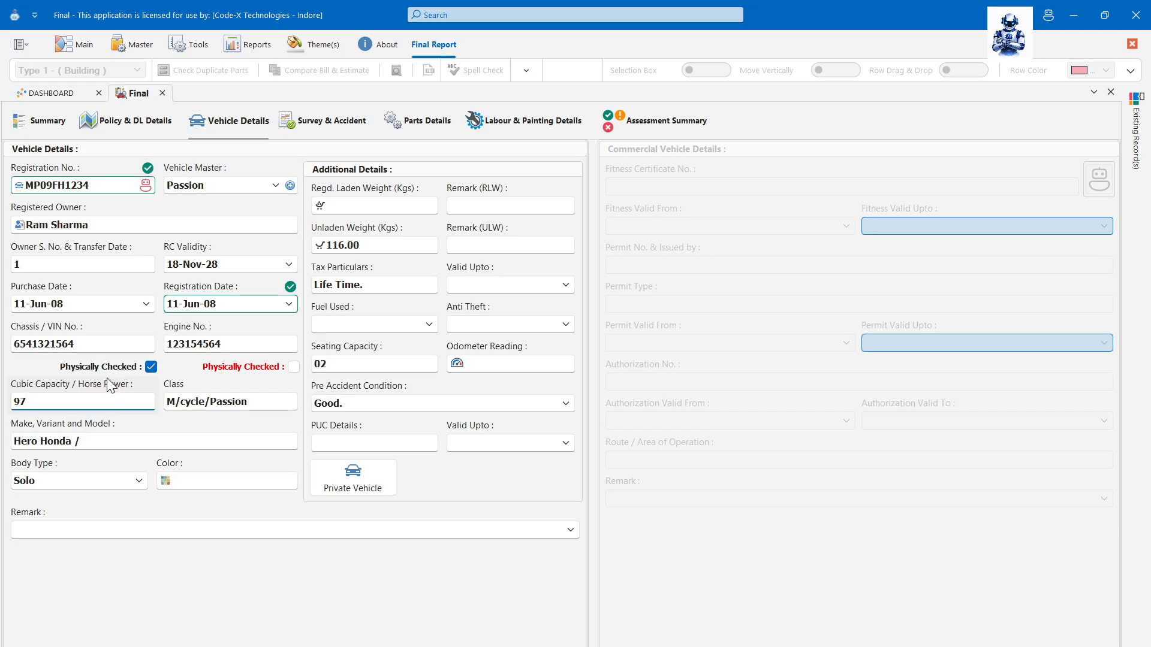
click(260, 368)
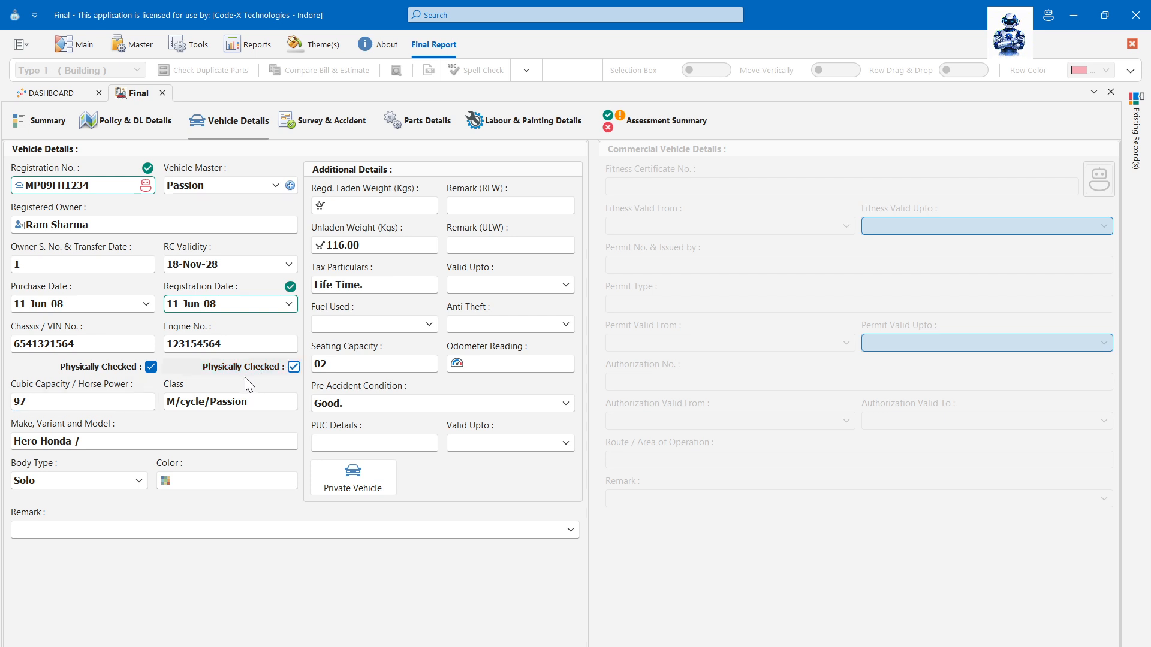
click(99, 404)
key(Tab)
- Set the vehicle colour to Black
key(Tab)
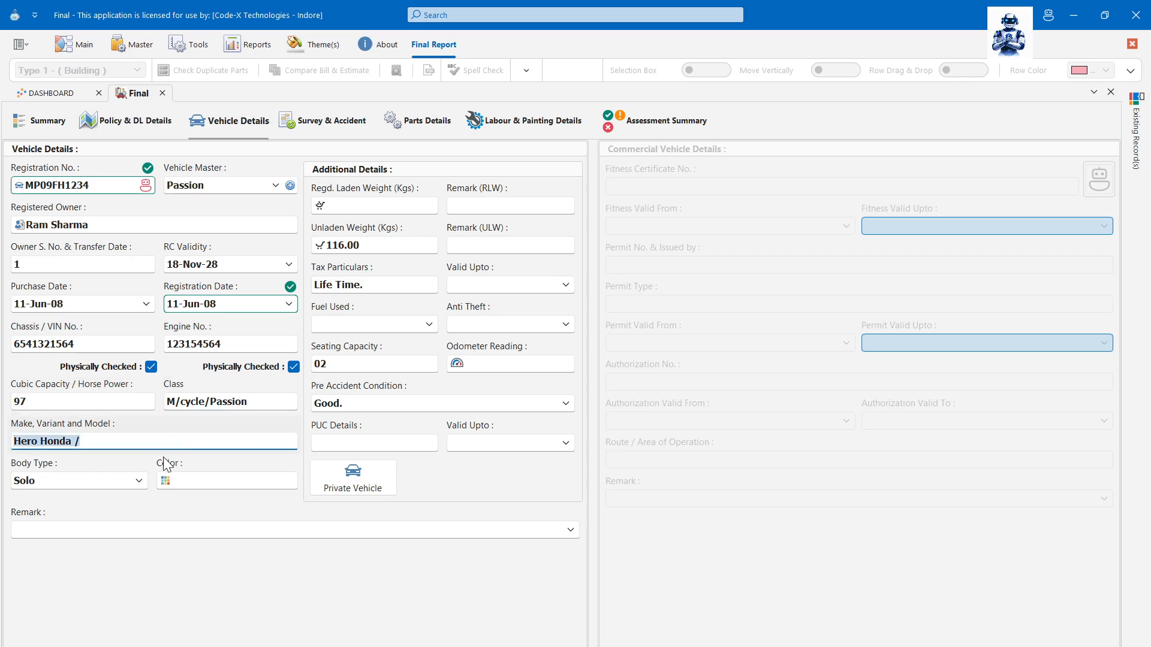
click(137, 446)
click(133, 483)
click(217, 483)
text(Black)
key(Tab)
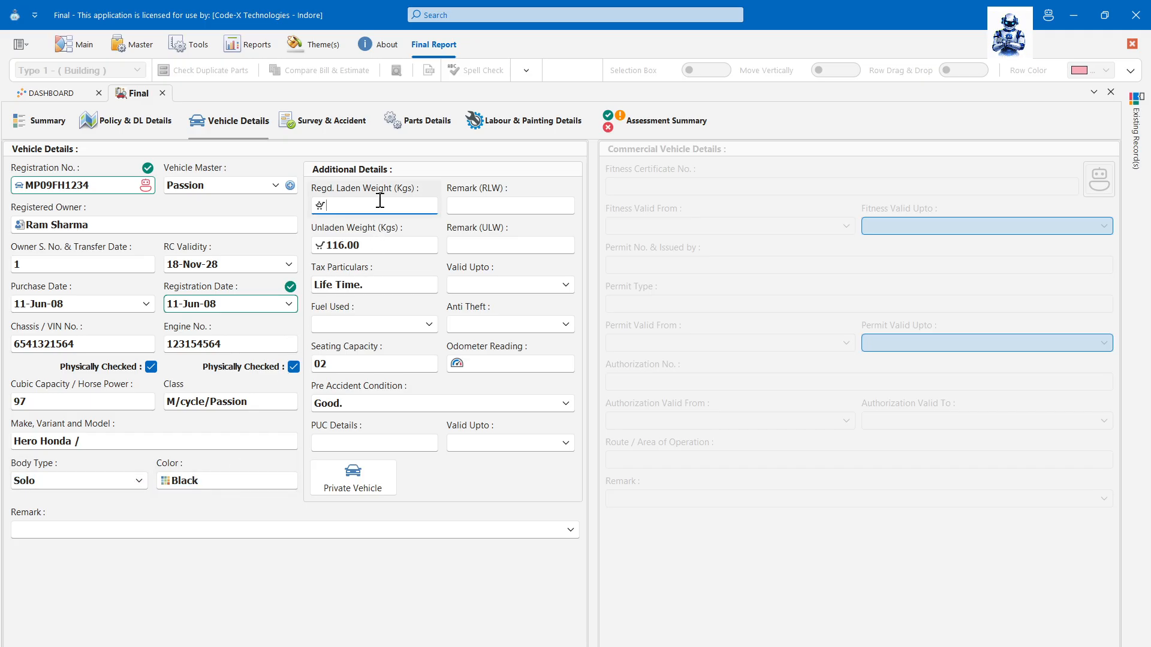
- Enter laden weight 1,234 with remark Nil and unladen weight remark No
text(1,234)
key(Tab)
text(Nil)
key(Tab)
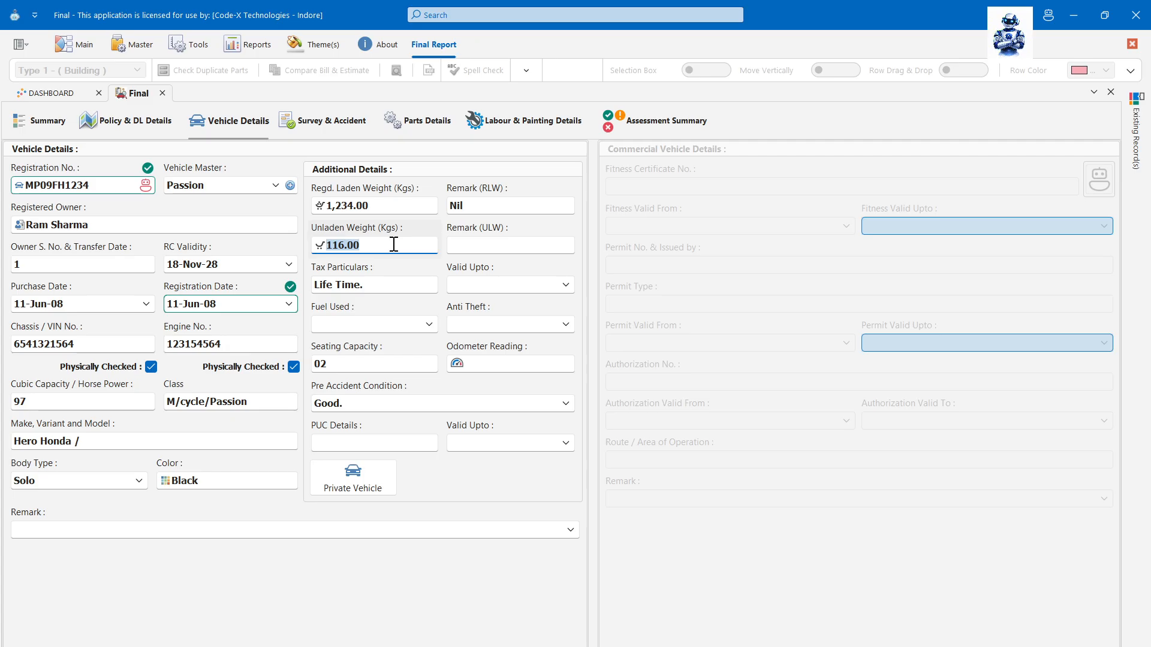
key(Tab)
text(No)
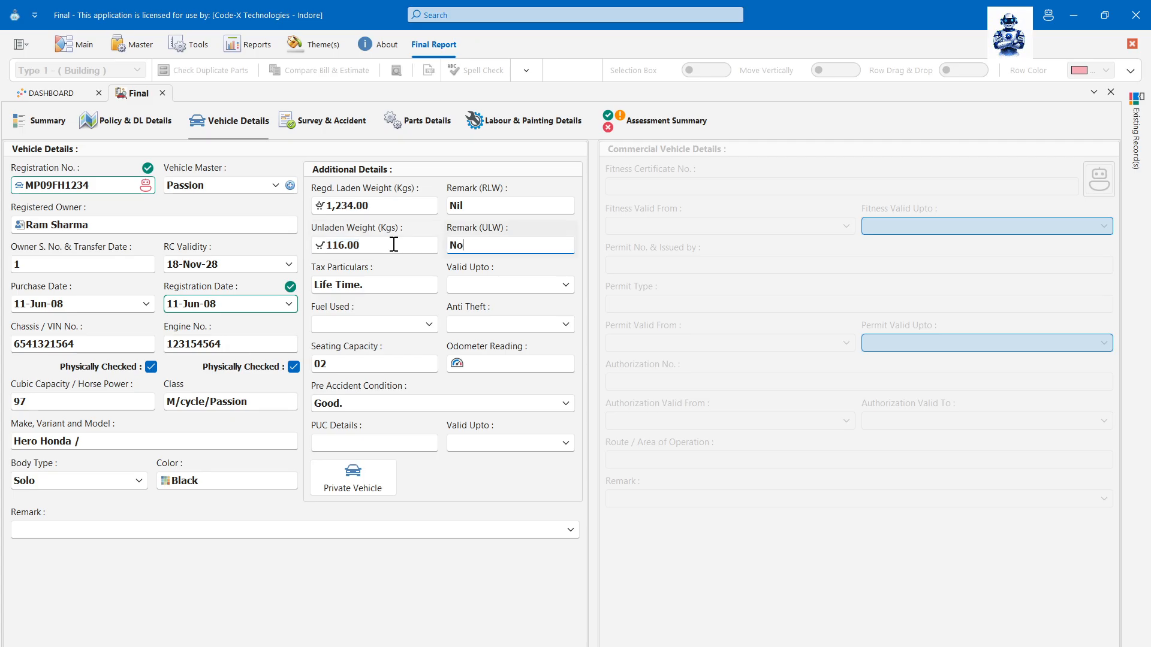
key(Tab)
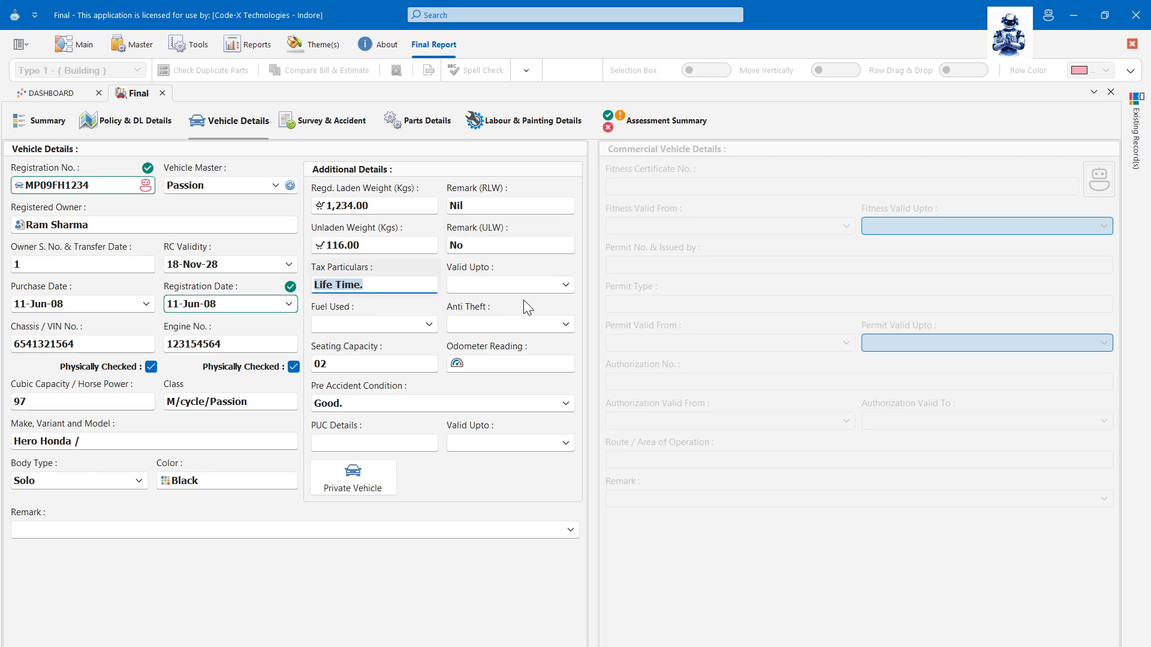
key(Tab)
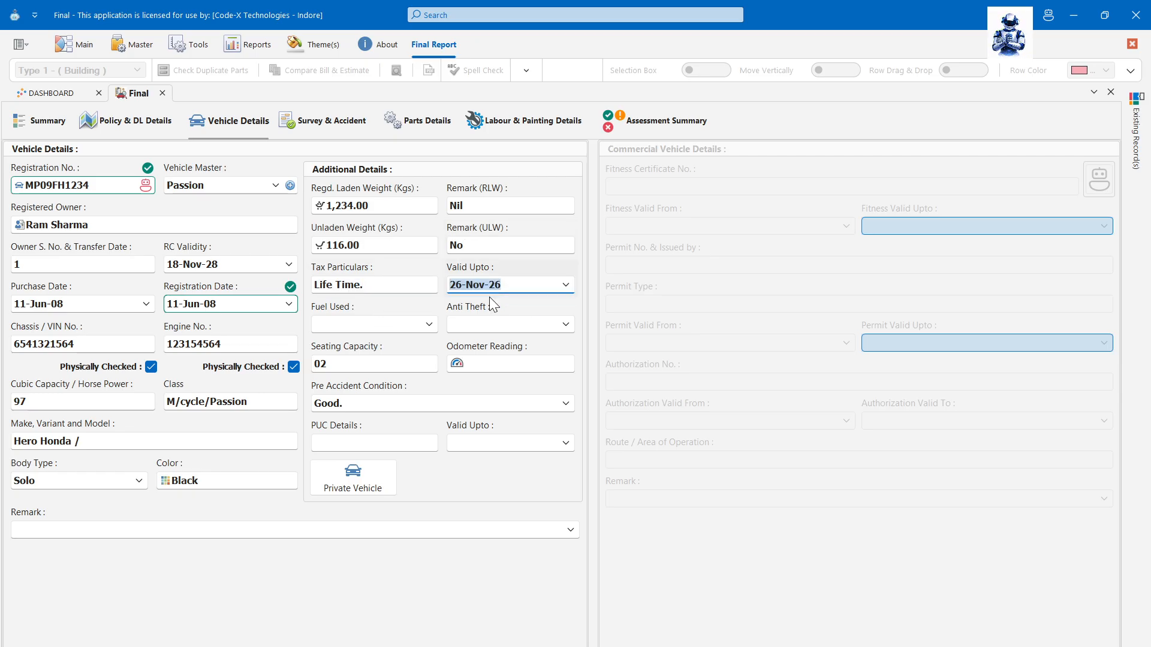
- Set fuel to Petrol and anti-theft to Company Fitted
click(427, 324)
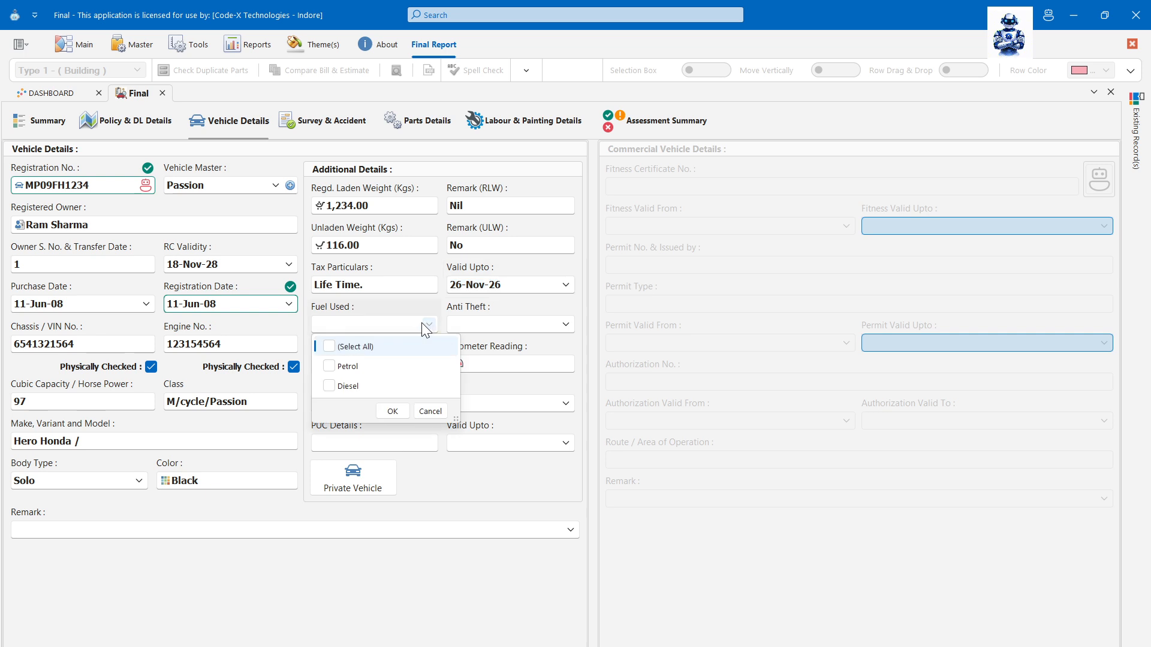
click(329, 367)
click(398, 432)
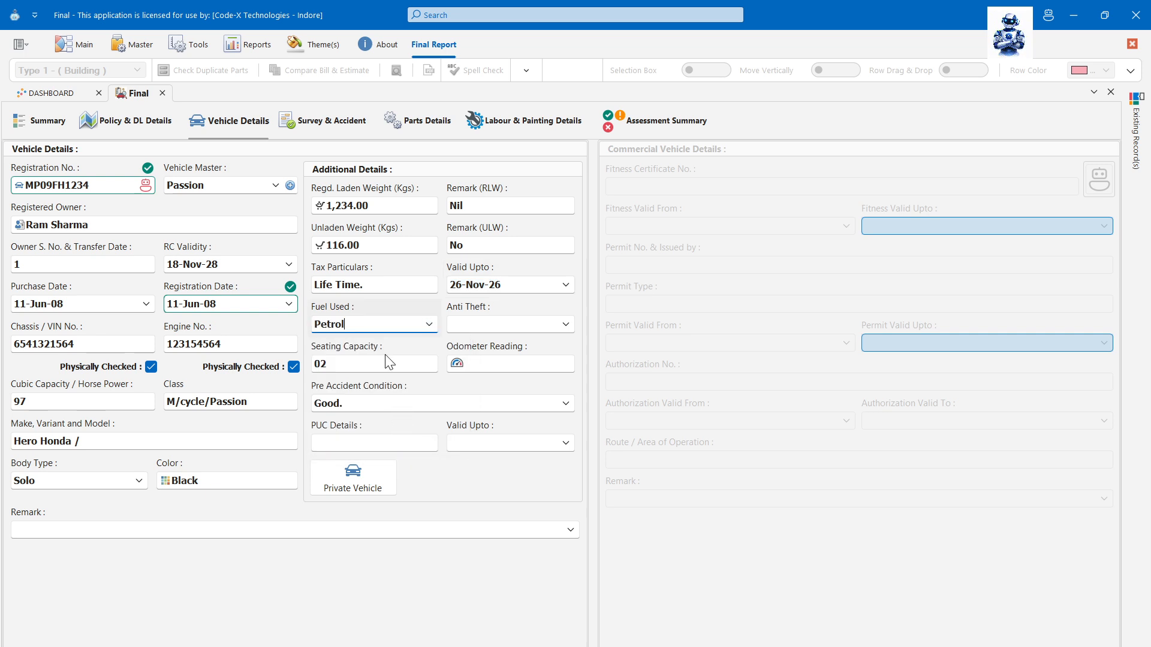
click(565, 324)
click(558, 346)
click(418, 363)
- Enter odometer 12500, PUC validity 30-Jul-26, remark 'Not Remark', and mark the vehicle Commercial
click(489, 365)
text(12500)
key(Tab)
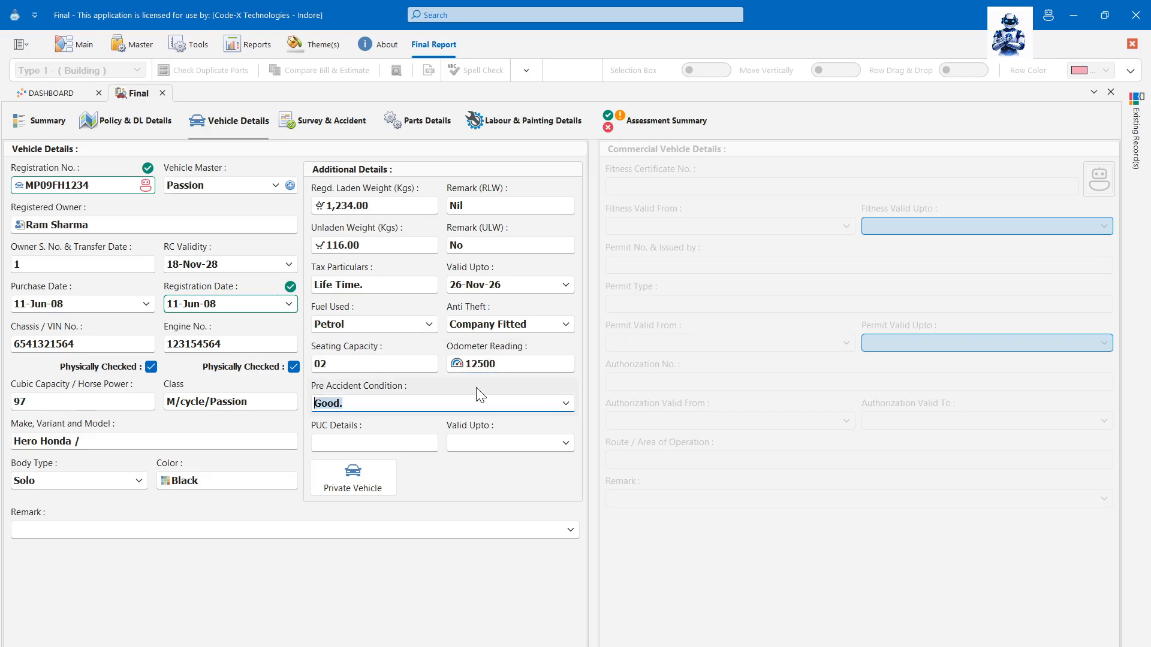
click(424, 442)
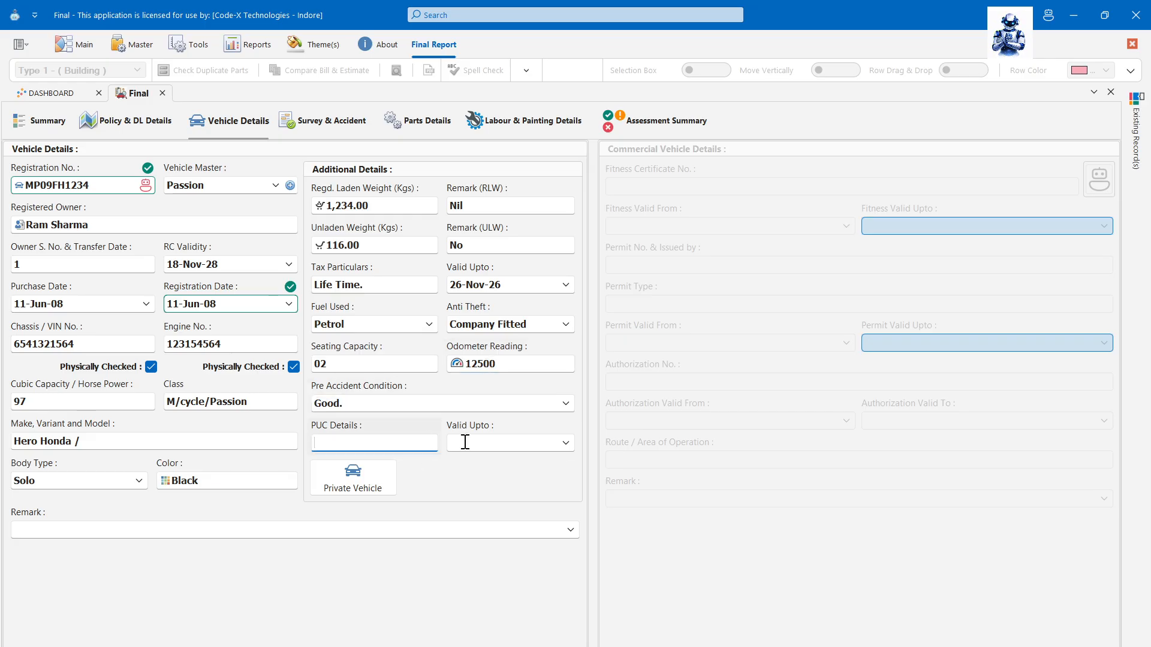
click(565, 443)
click(545, 497)
click(567, 562)
key(Tab)
key(Tab)
text(Not Remark)
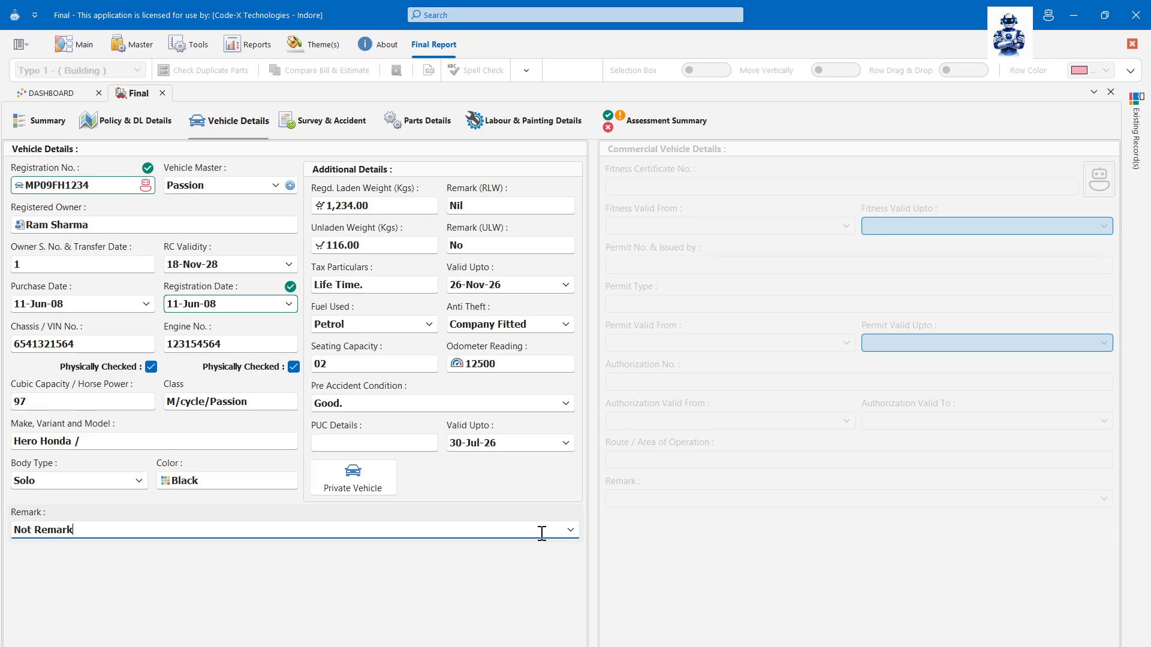
click(384, 490)
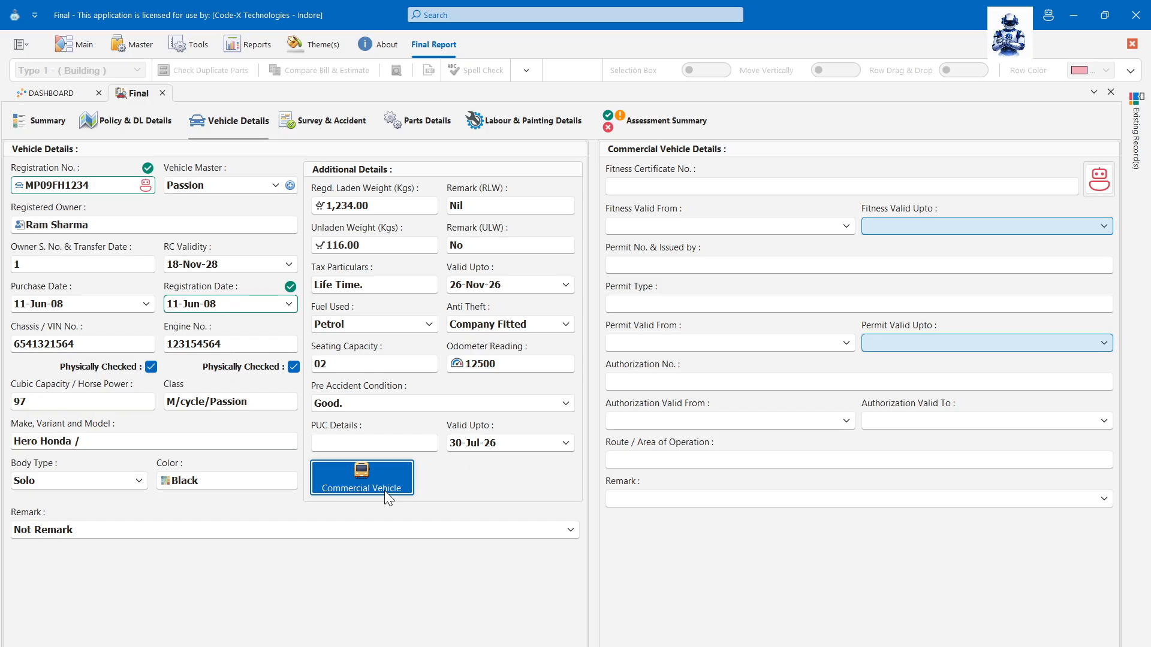
- Switch the vehicle to Commercial and enter fitness certificate number FC12346
click(384, 490)
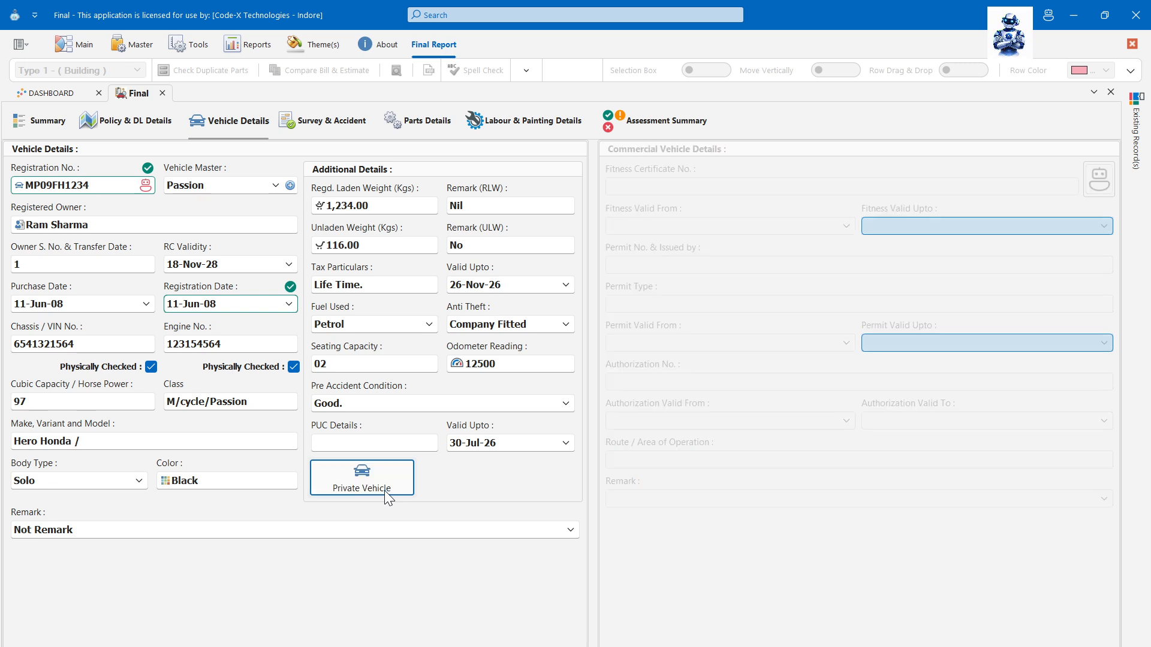
click(384, 490)
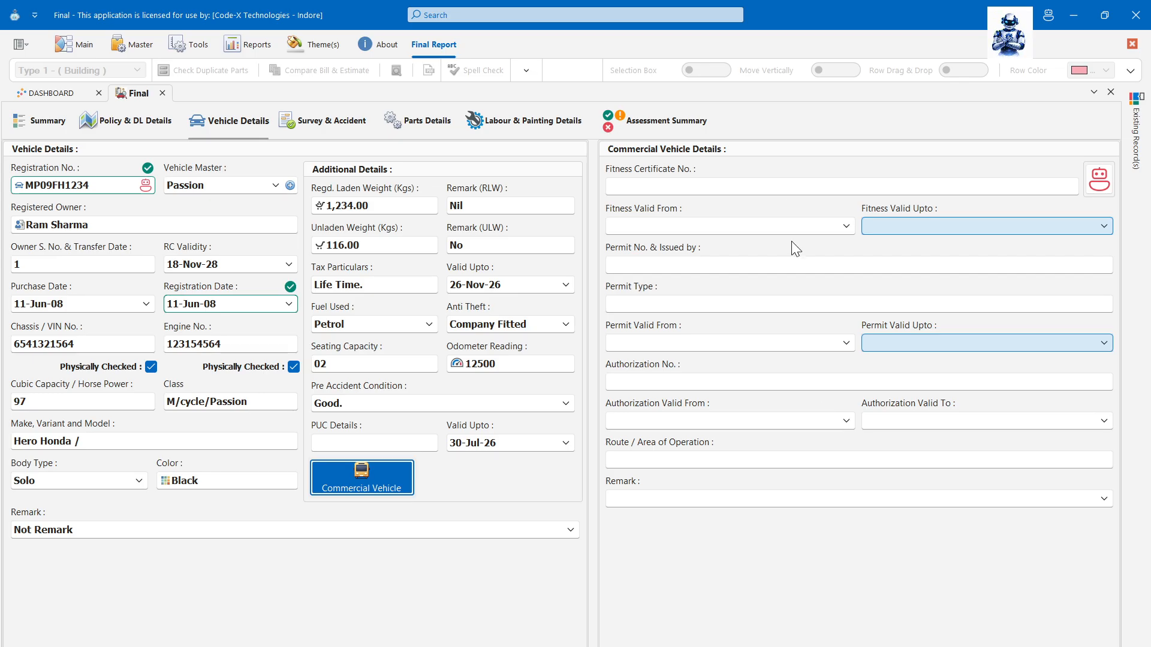
click(788, 190)
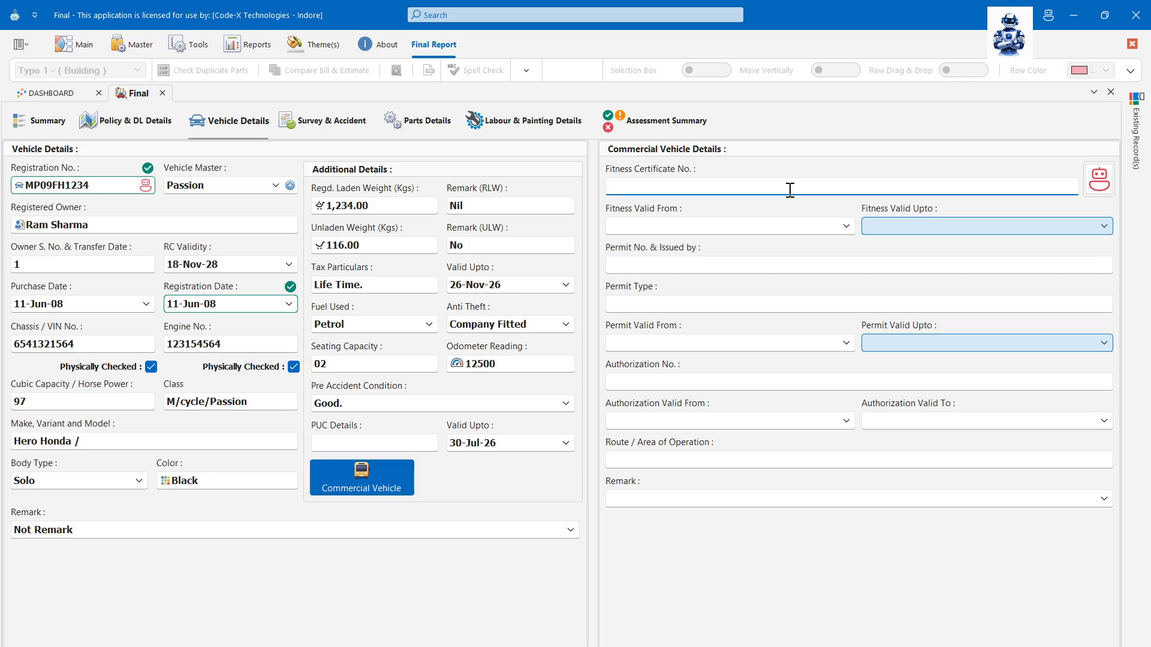
text(FC12346)
key(Tab)
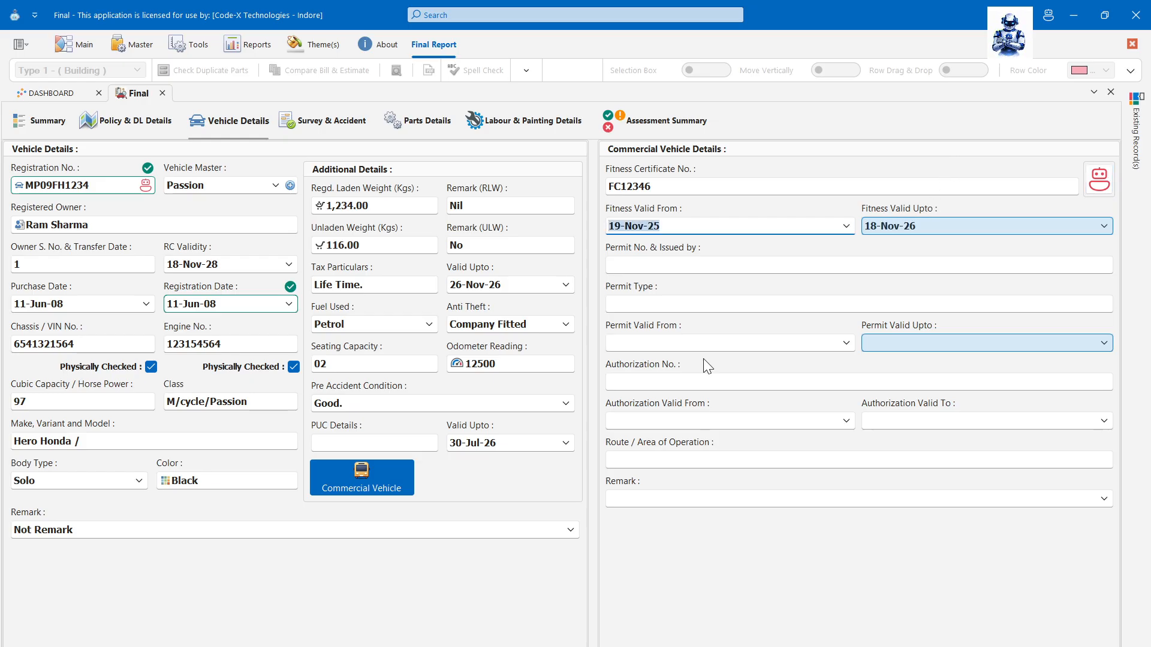
key(Tab)
- Enter permit PR-4102, permit type National, authorization ATH-563210 starting 17-Feb-26
key(Tab)
text(PR-4102)
key(Tab)
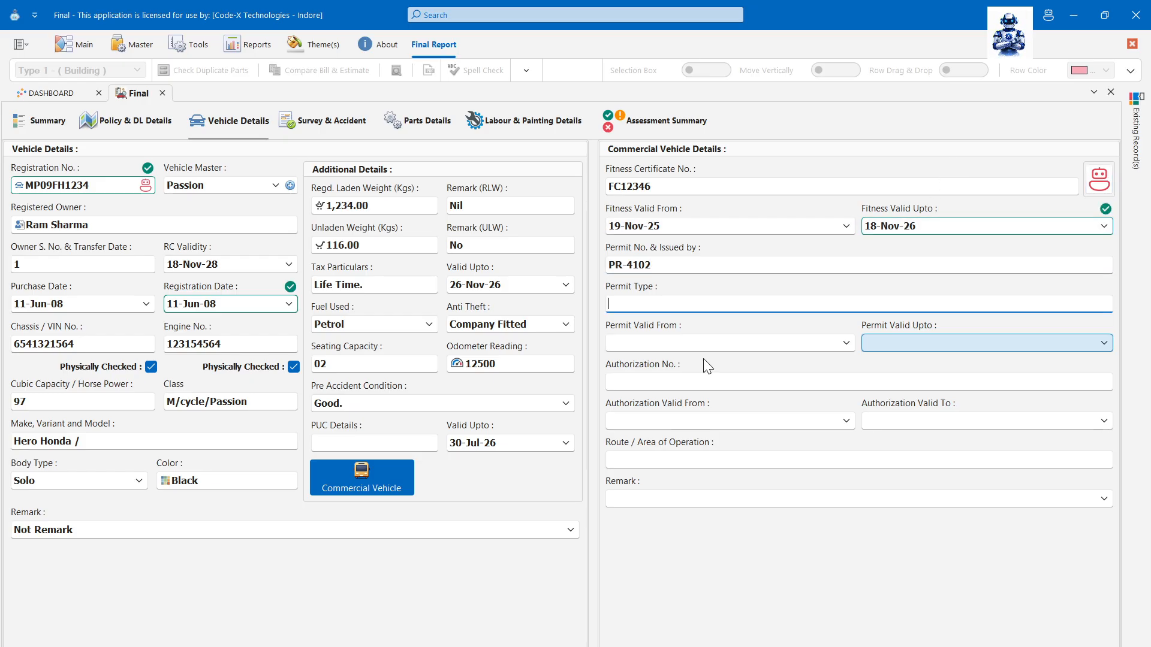
text(National)
key(Tab)
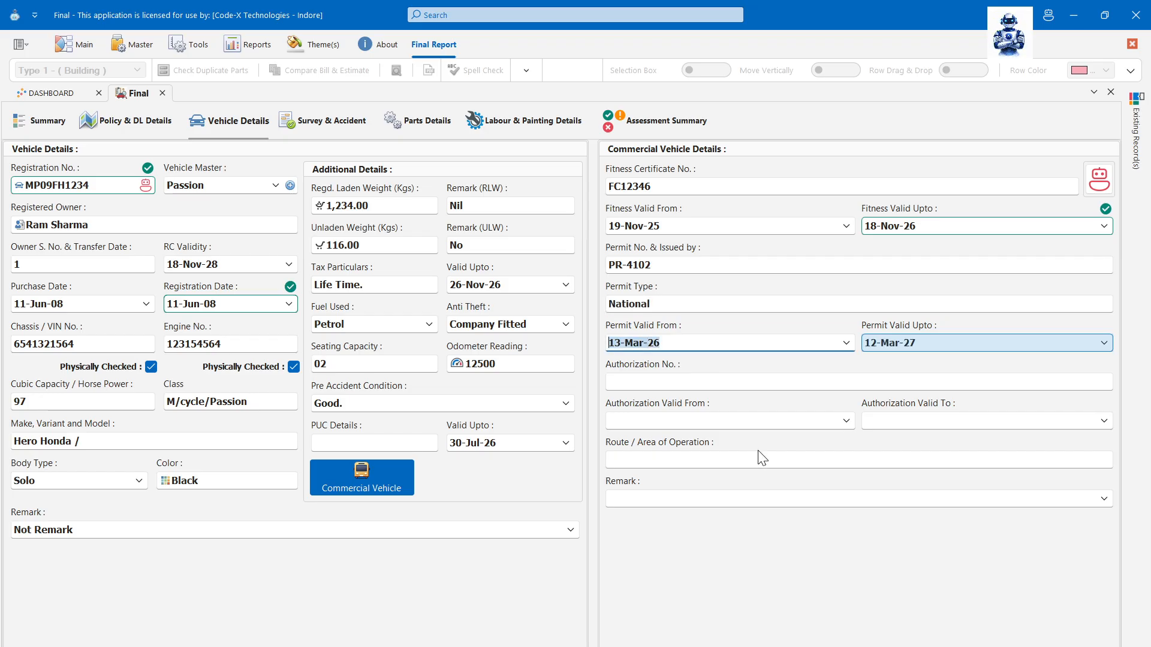
key(Tab)
key(Tab)
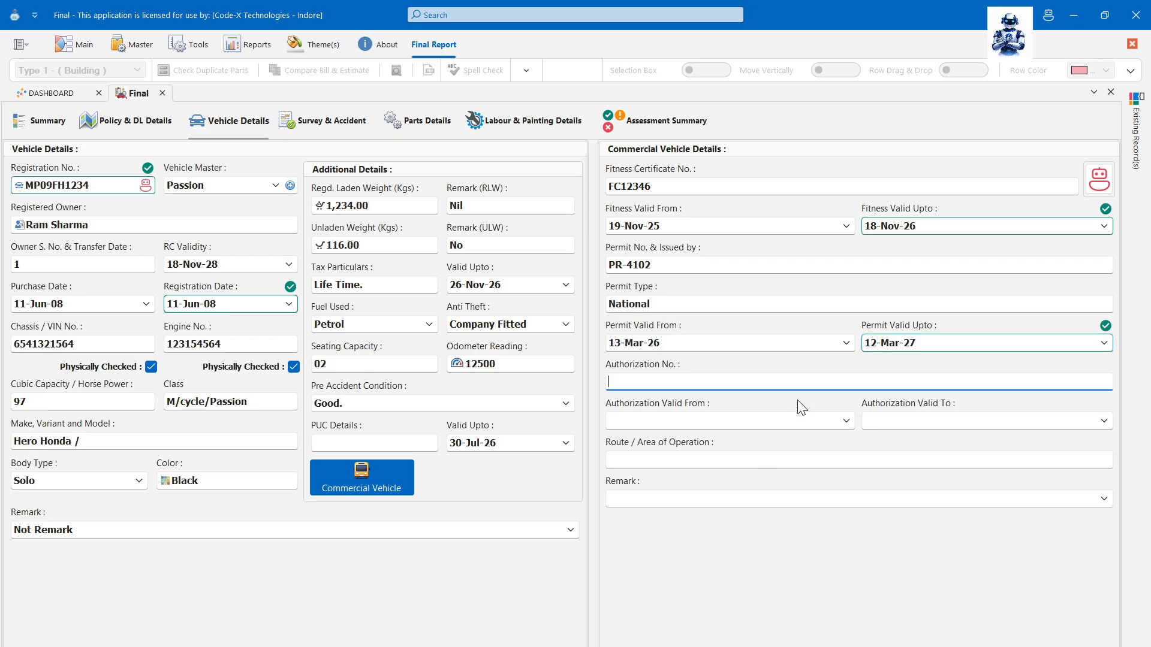
text(ATH-563210)
key(Tab)
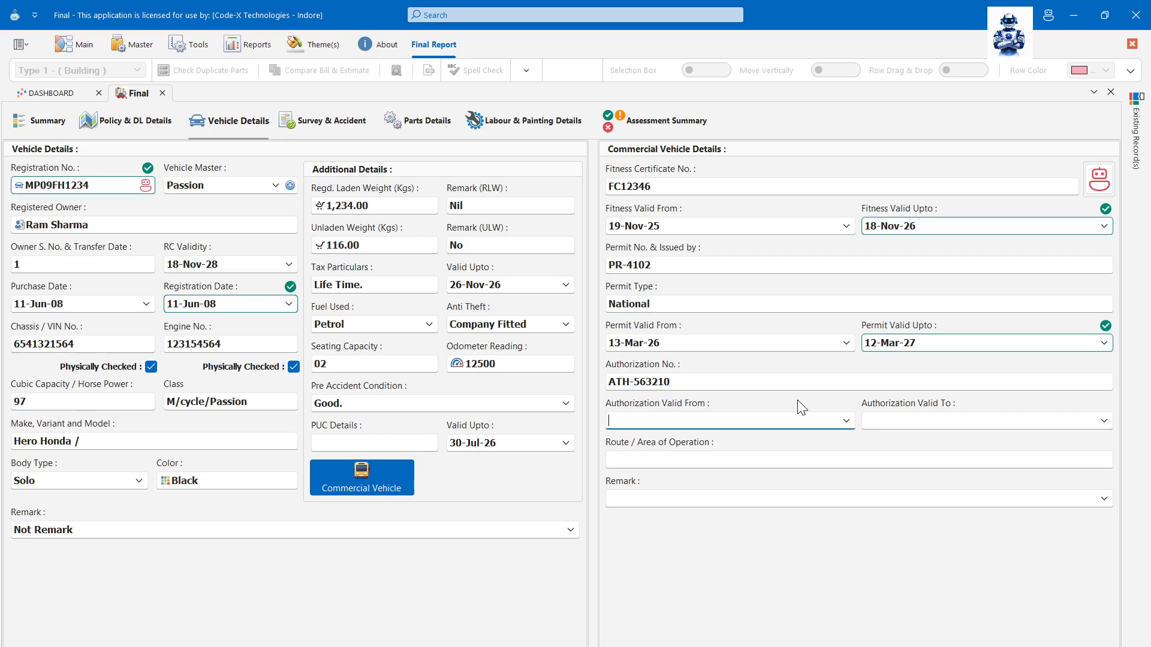
click(846, 421)
click(681, 543)
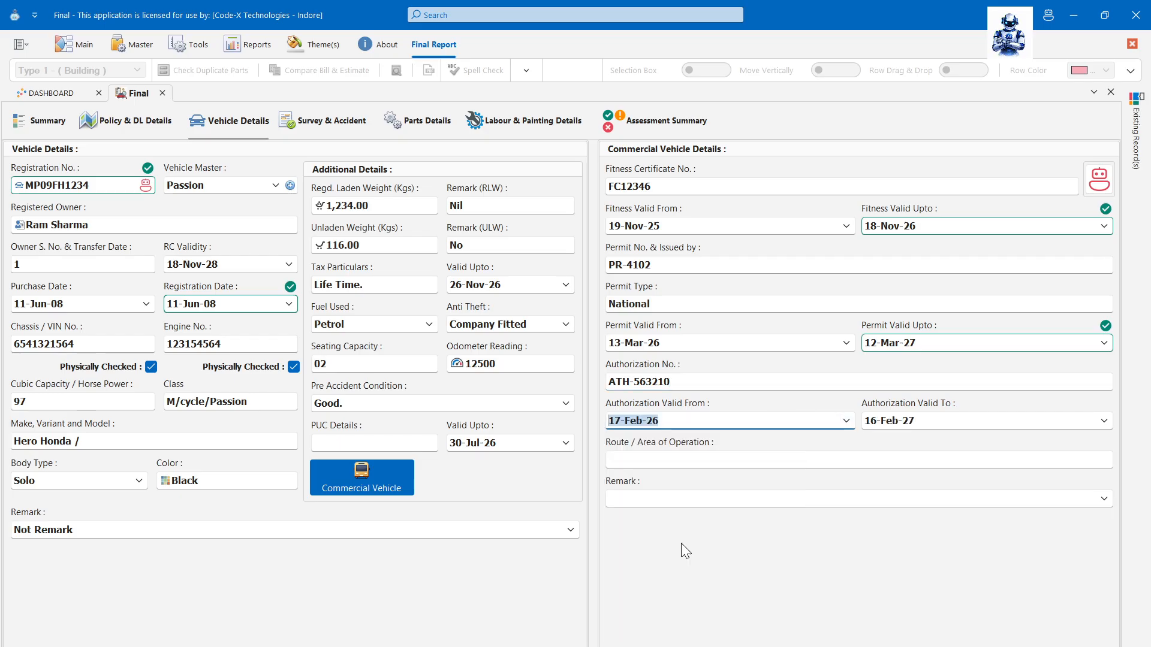
key(Tab)
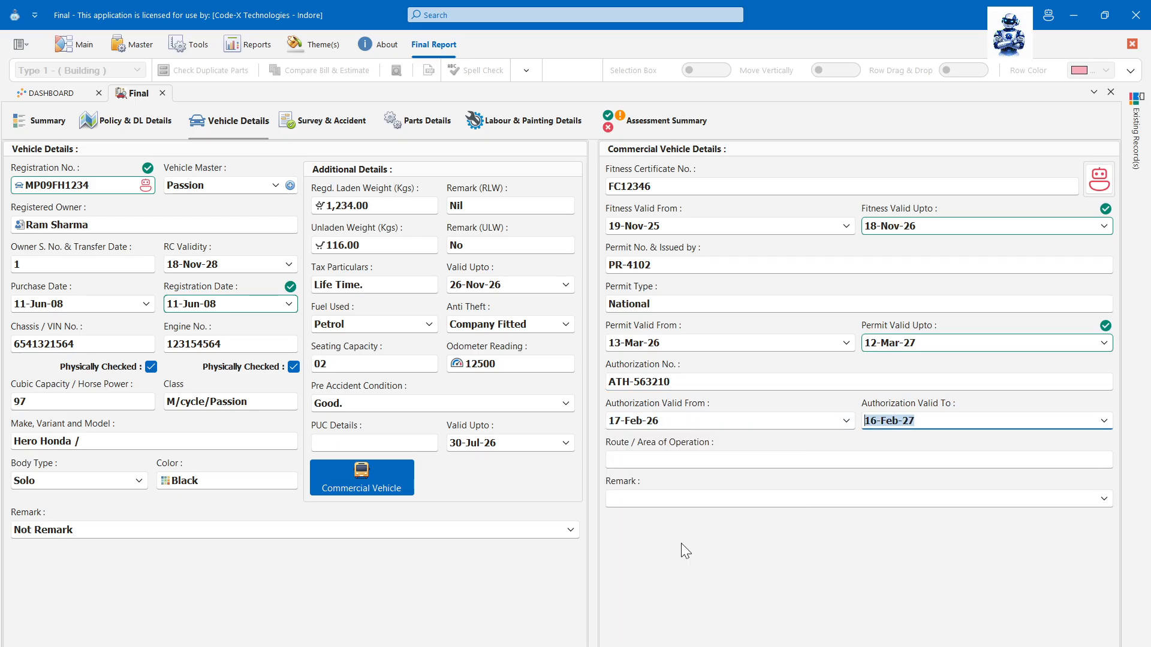
- Enter route 'Indore to bhopal' and remark 'There was not any commerical remark'
key(Tab)
text(Indore to bhopal)
key(Tab)
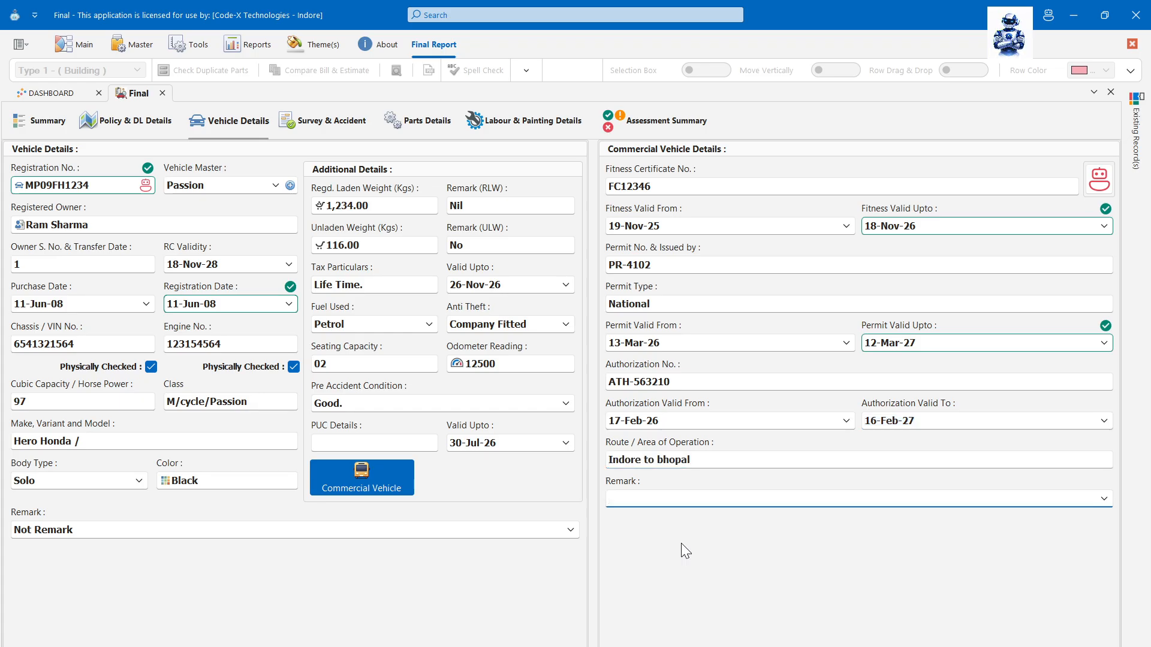
text(There waw)
key(BackSpace)
key(BackSpace)
text(s not any commerical remark)
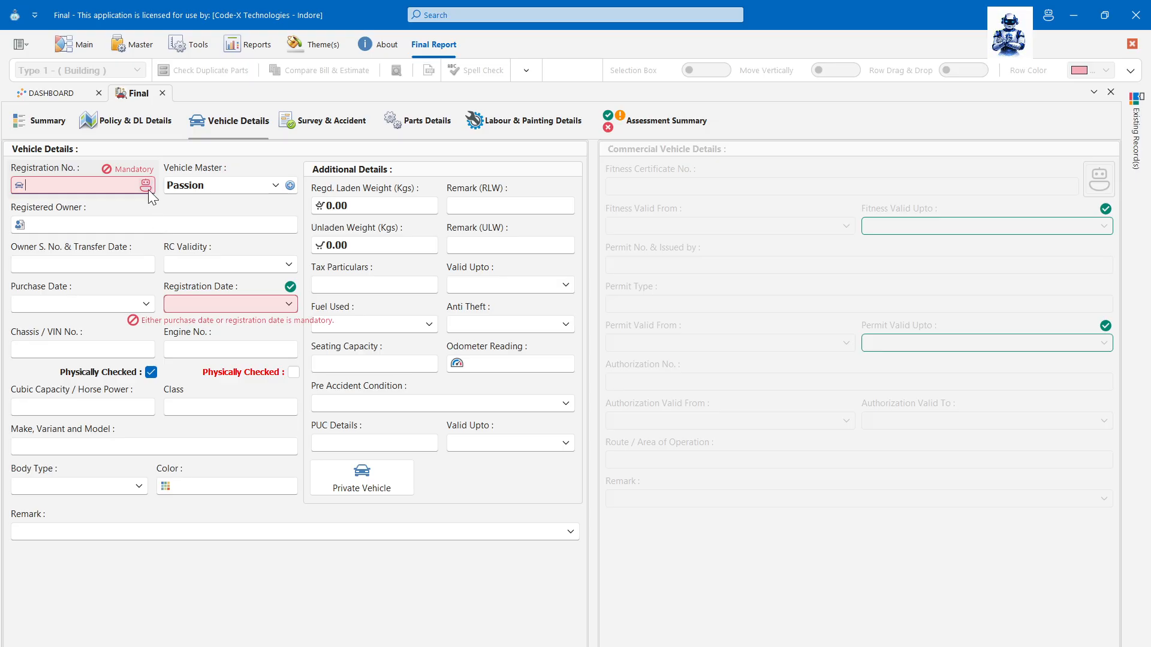
- Load two vehicle images into the registration reader
click(146, 186)
click(218, 200)
shift+click(419, 200)
click(637, 546)
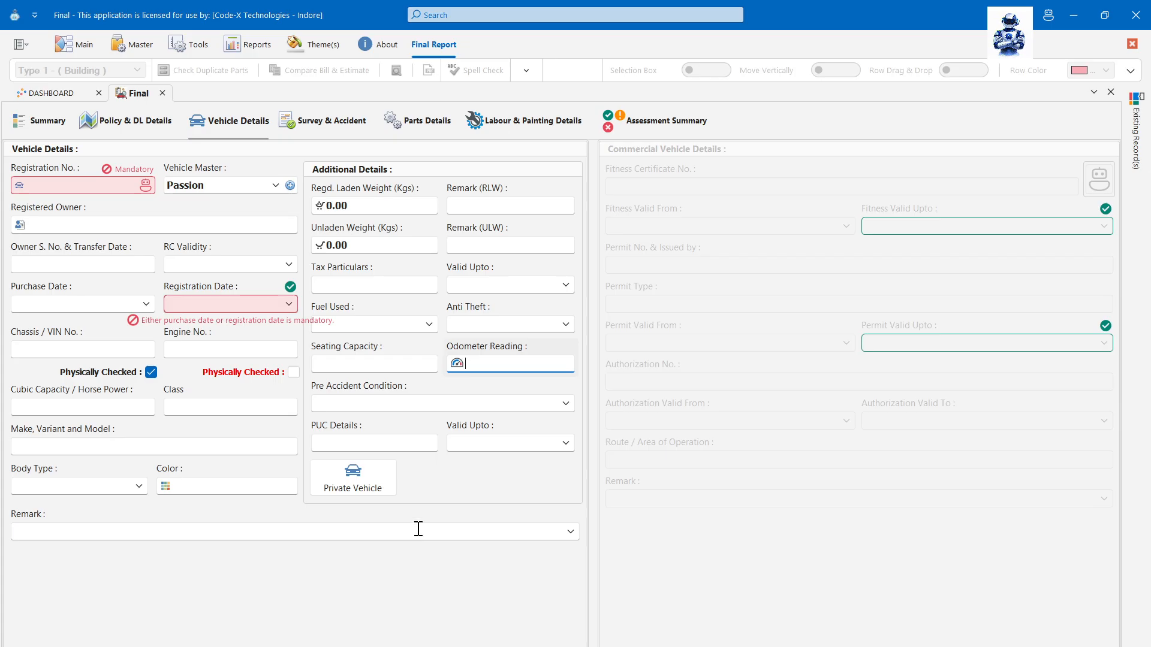
- Copy the RC Details paragraph from the Word data document and return to the form
key(alt+Tab)
click(536, 202)
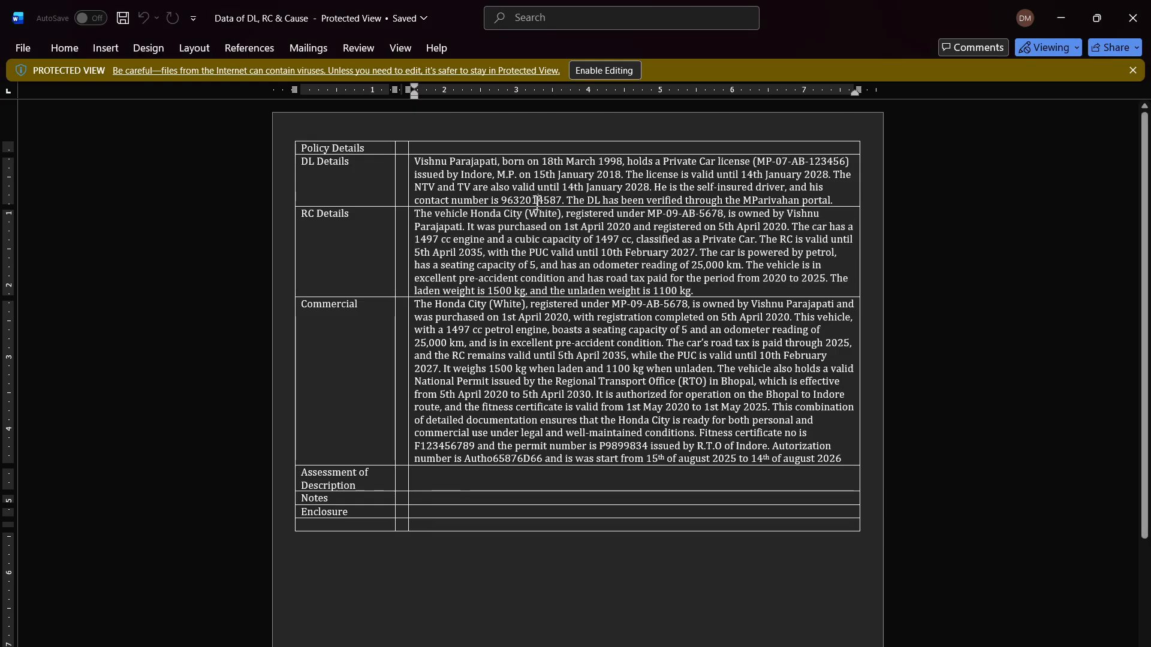
drag(707, 292, 424, 208)
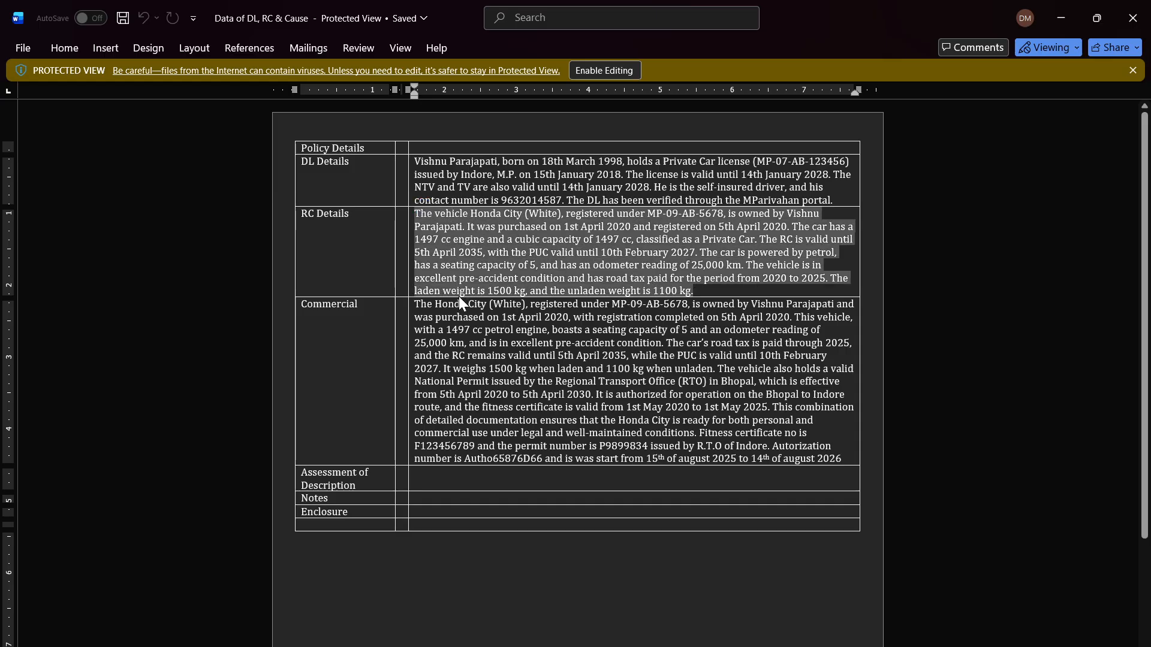
key(alt+Tab)
- Smart-paste the RC text to fill in a white Honda City, 1497 cc, petrol, 25,000 odometer
right_click(416, 495)
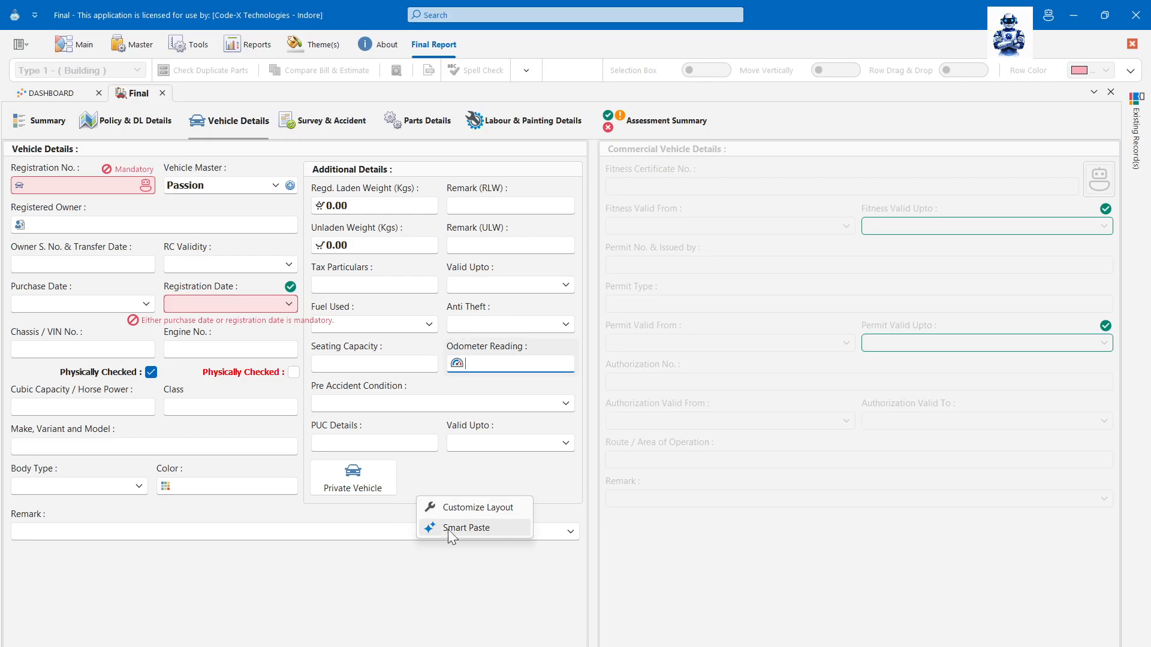
click(455, 528)
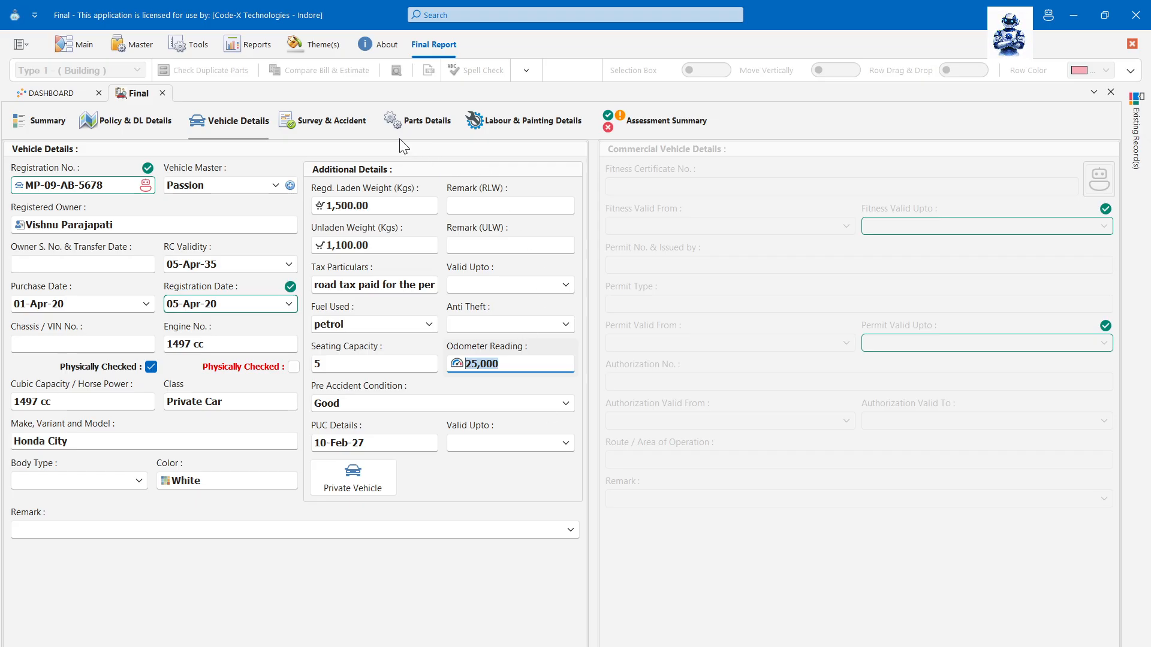
click(348, 121)
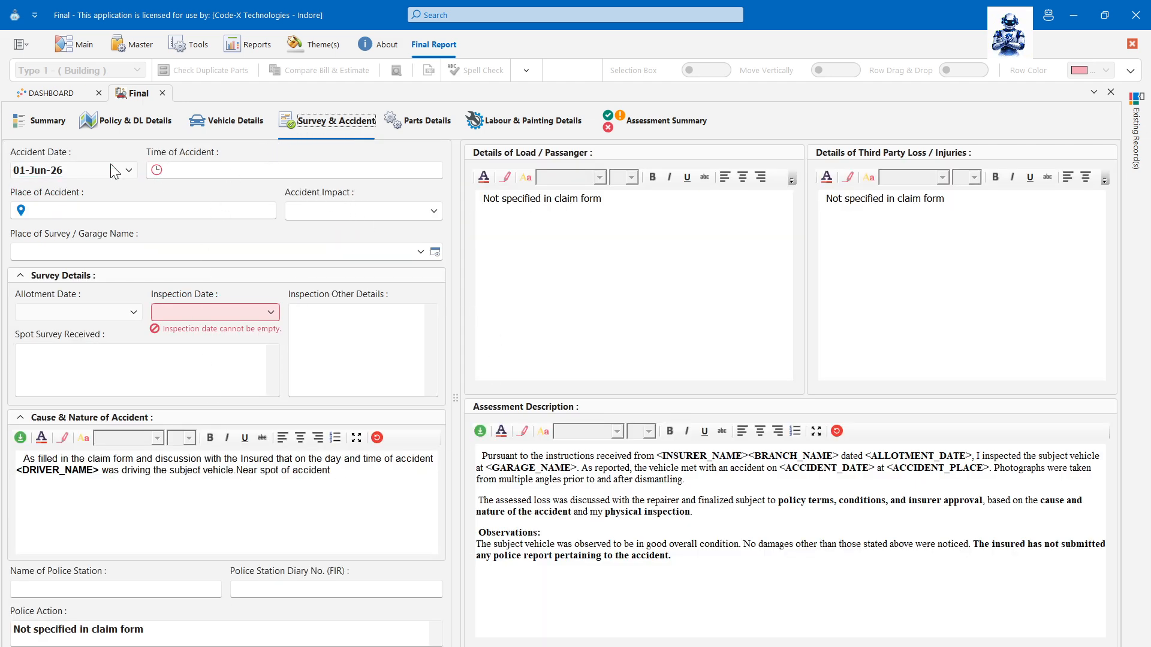
- Enter accident time 12:30 P.M and place 'Bengali Suare'
click(98, 177)
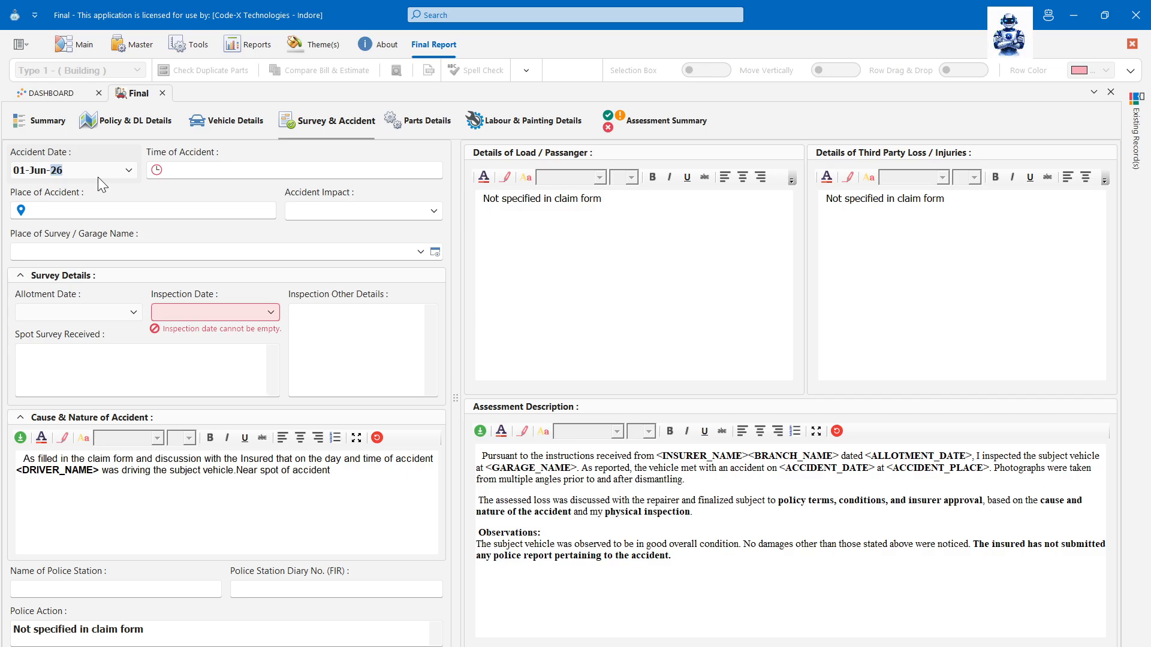
click(230, 169)
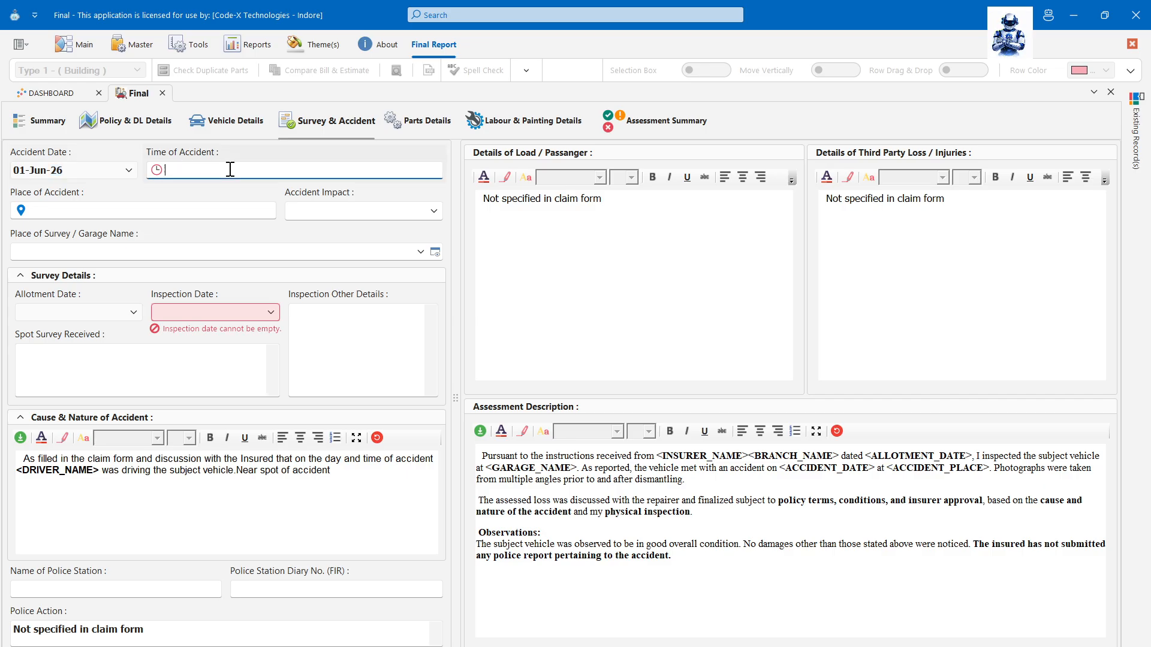
text(12:)
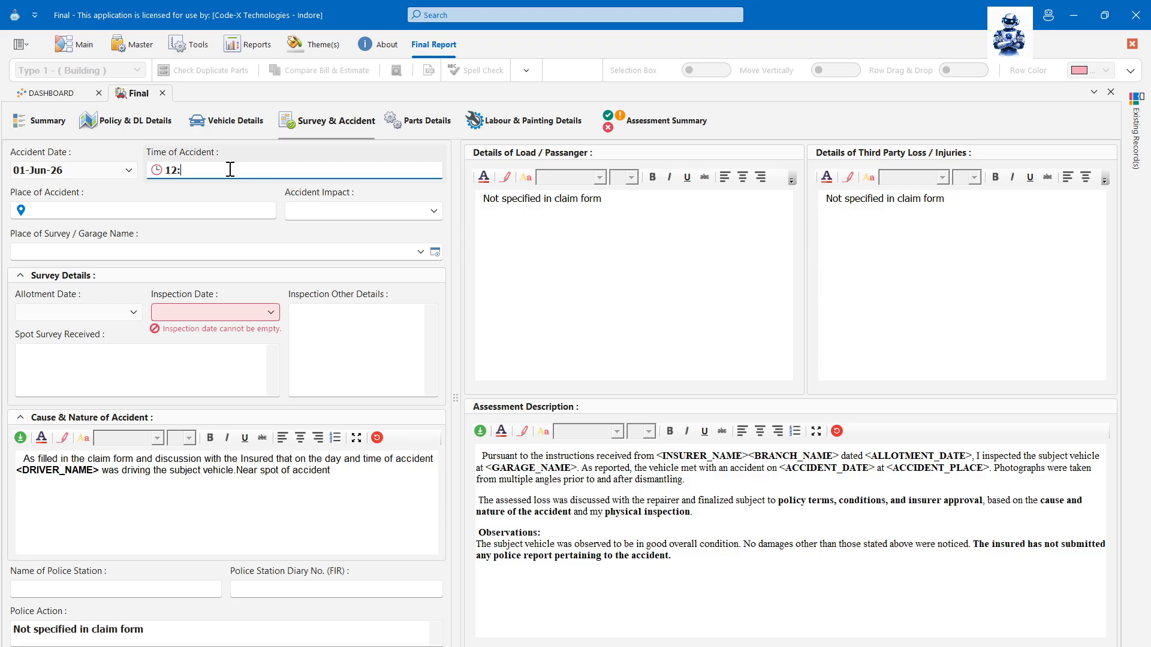
text(30 P.M)
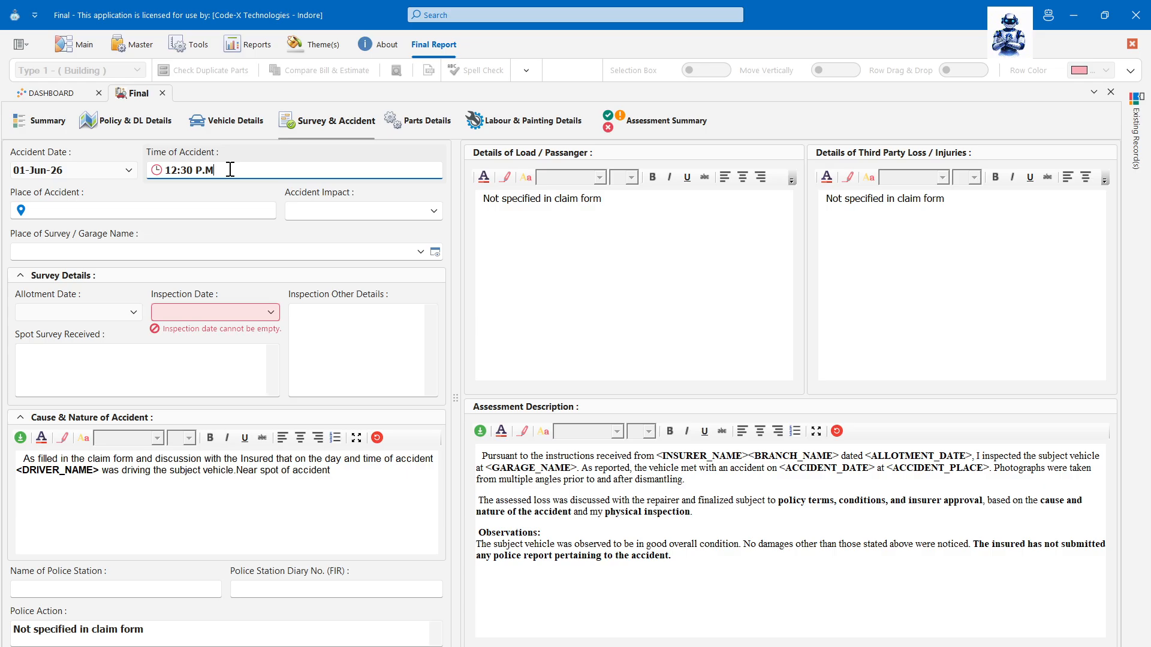
key(Tab)
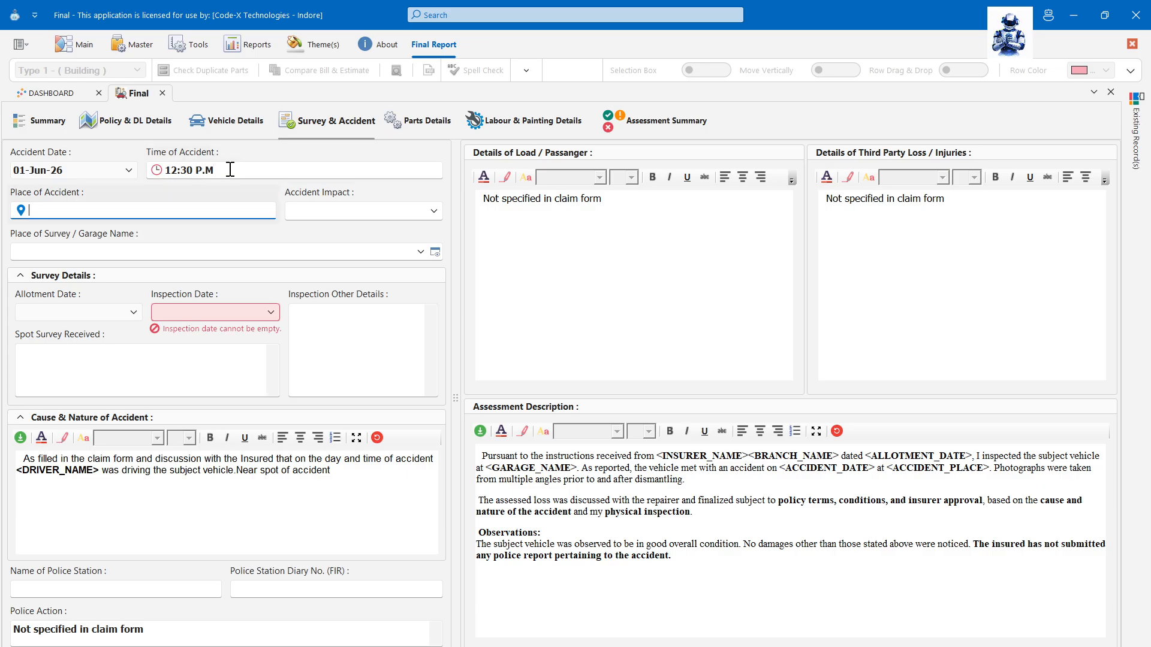
text(Benga)
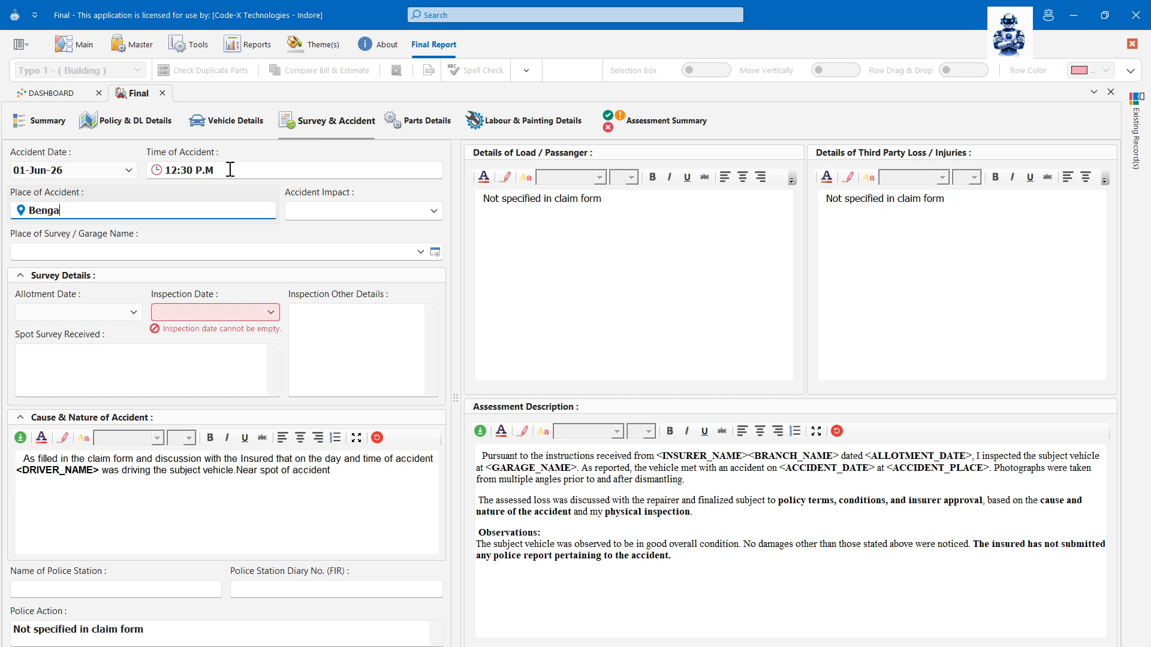
text(li Suare)
key(Tab)
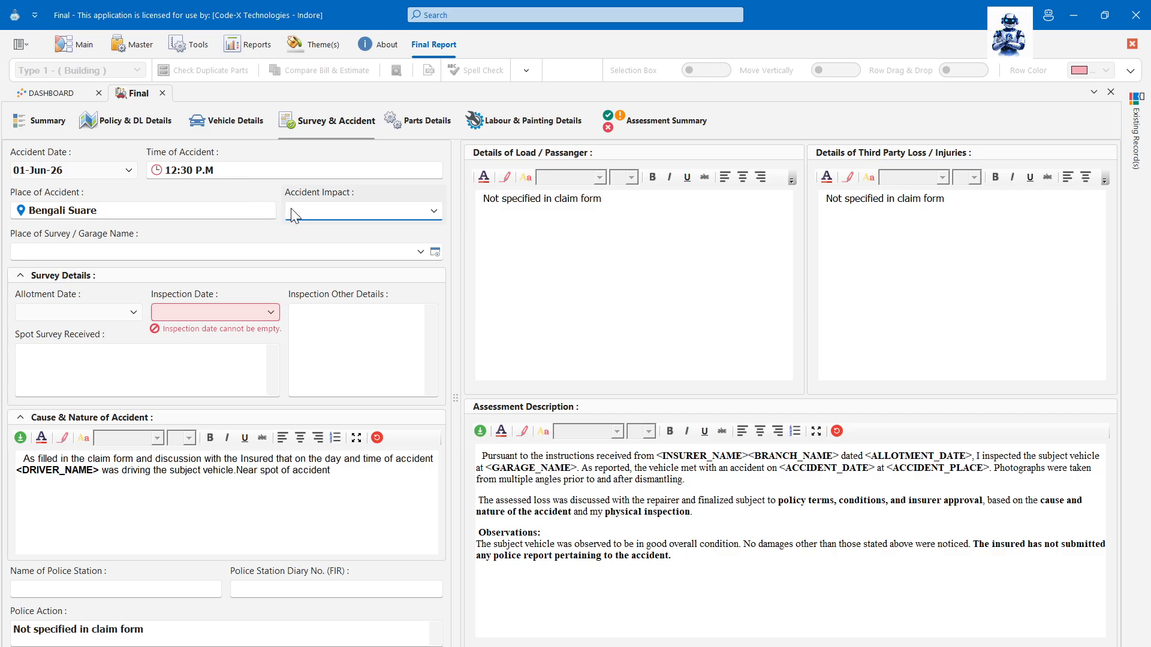
- Set the accident impact side to Back only and bring up the Garage Name list
click(433, 210)
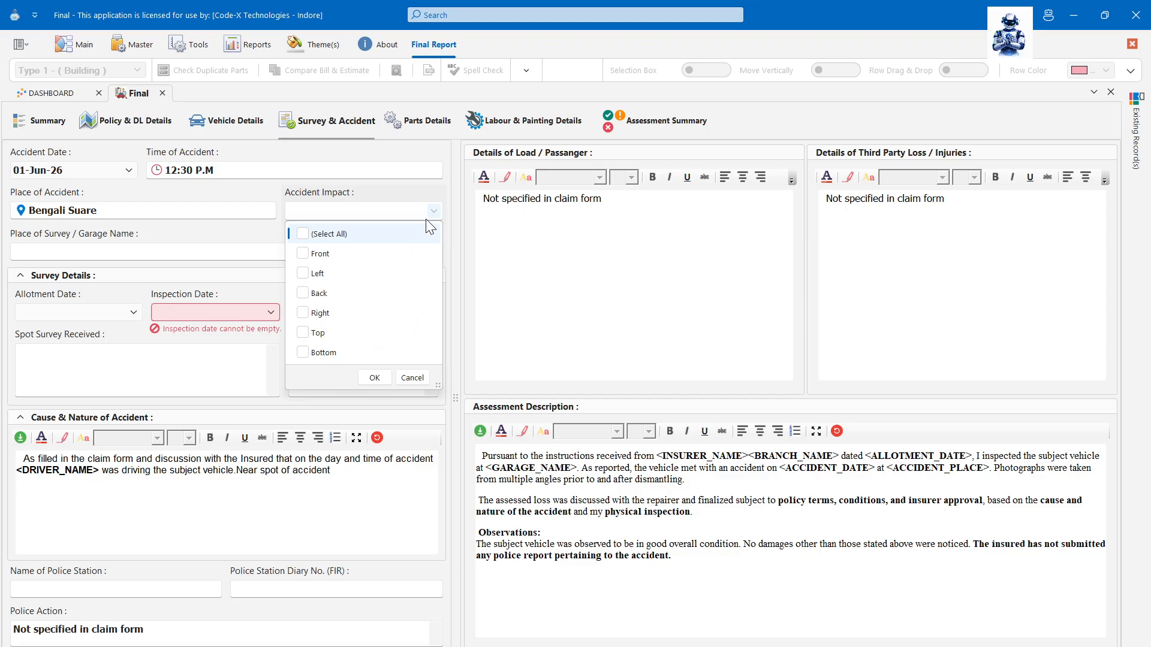
click(304, 257)
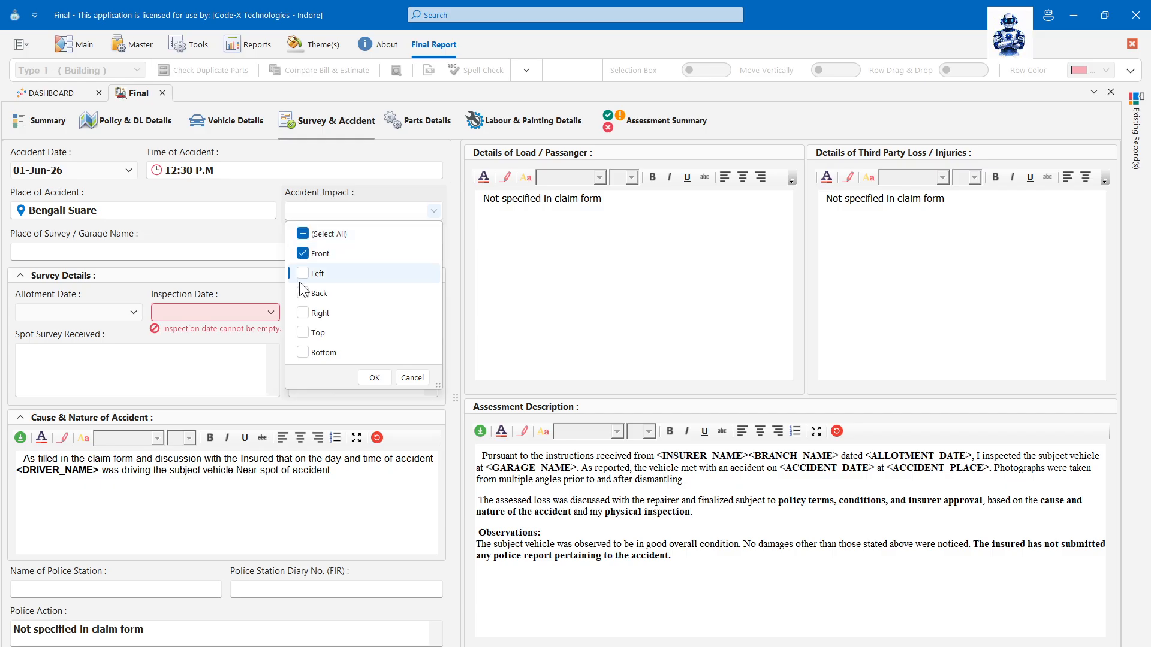
click(302, 234)
click(303, 293)
click(374, 378)
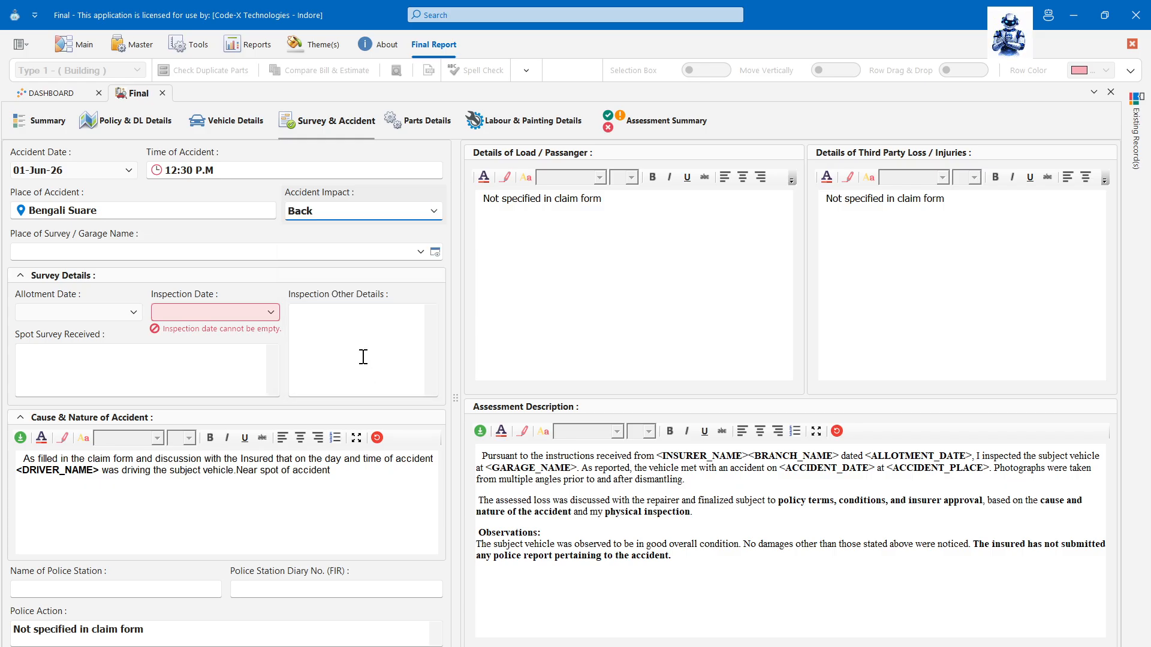
click(169, 254)
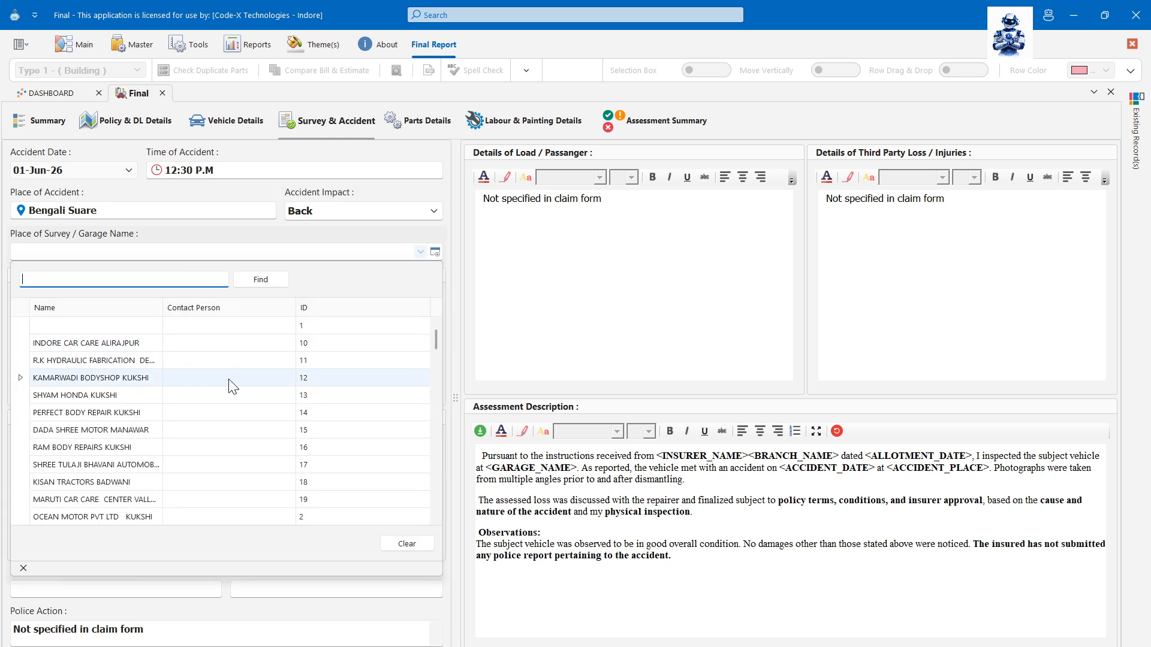
click(232, 418)
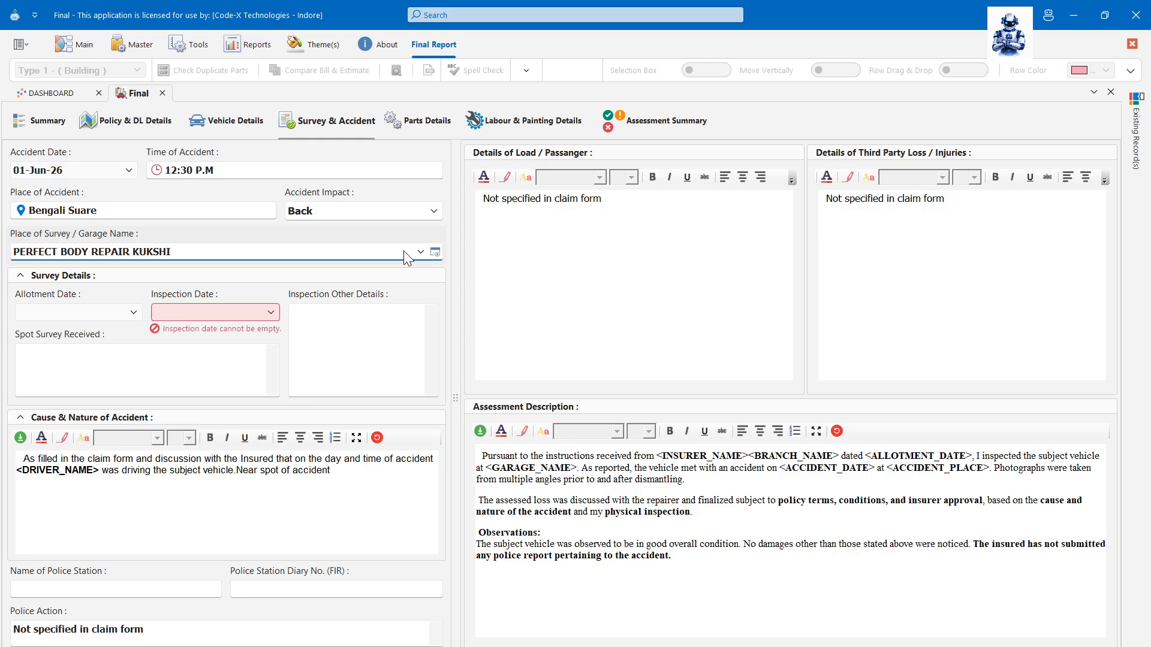
click(436, 252)
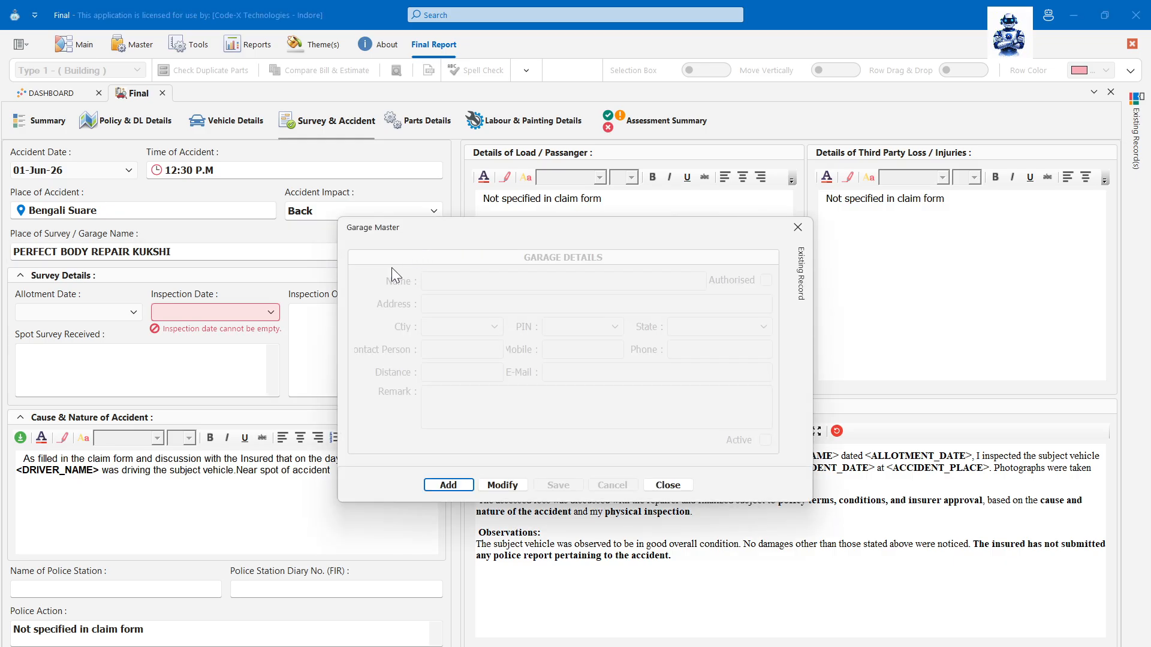
click(653, 483)
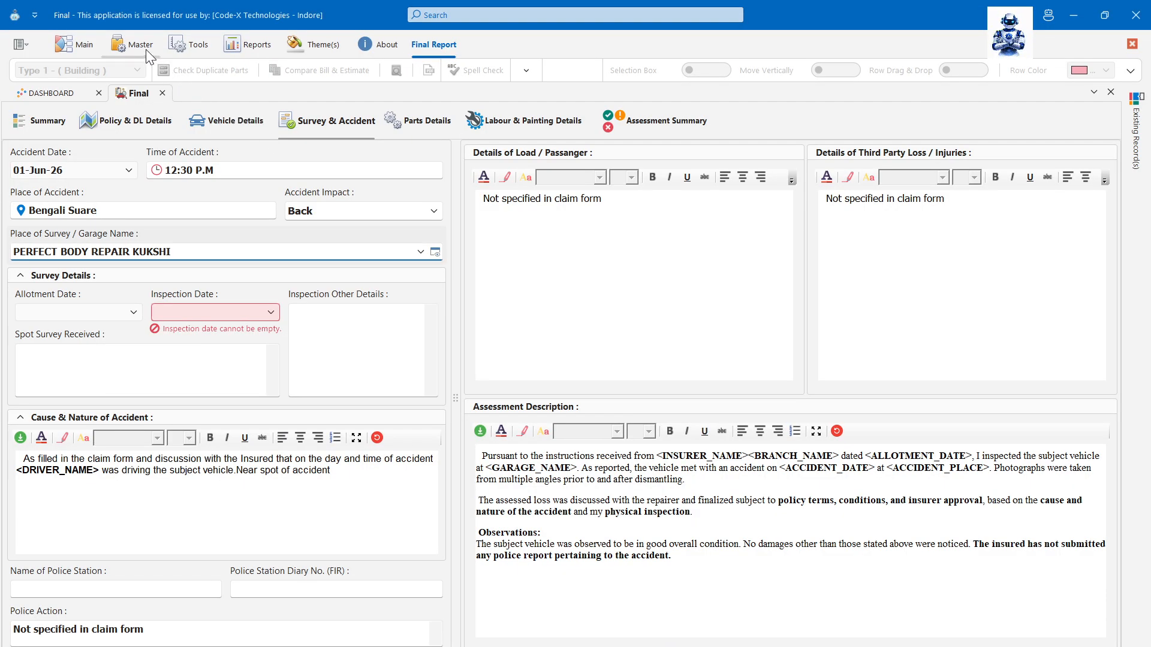
click(145, 49)
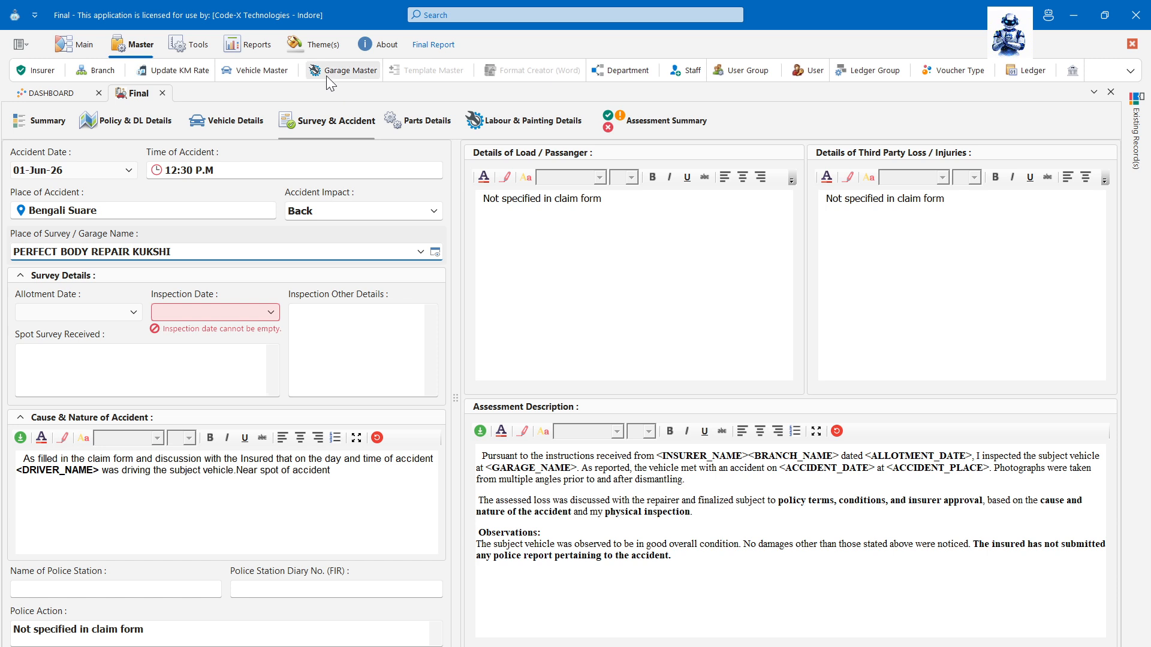
click(414, 45)
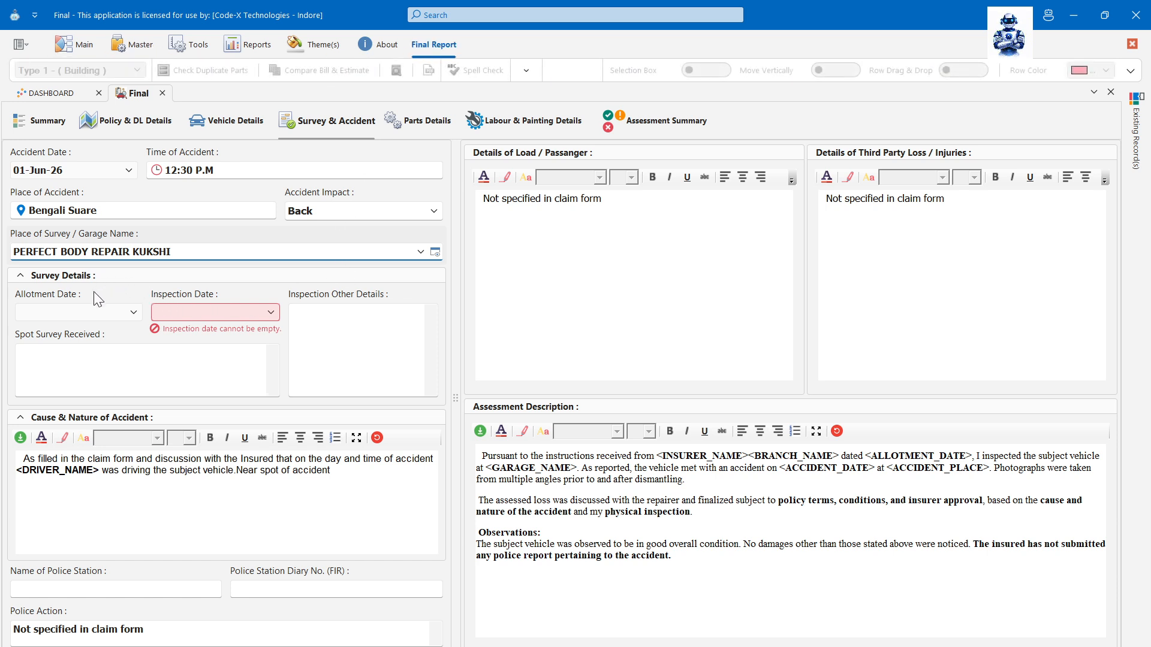
- Set allotment date 03-Jun-26 and inspection date 04-Jun-26 under Survey Details
click(20, 276)
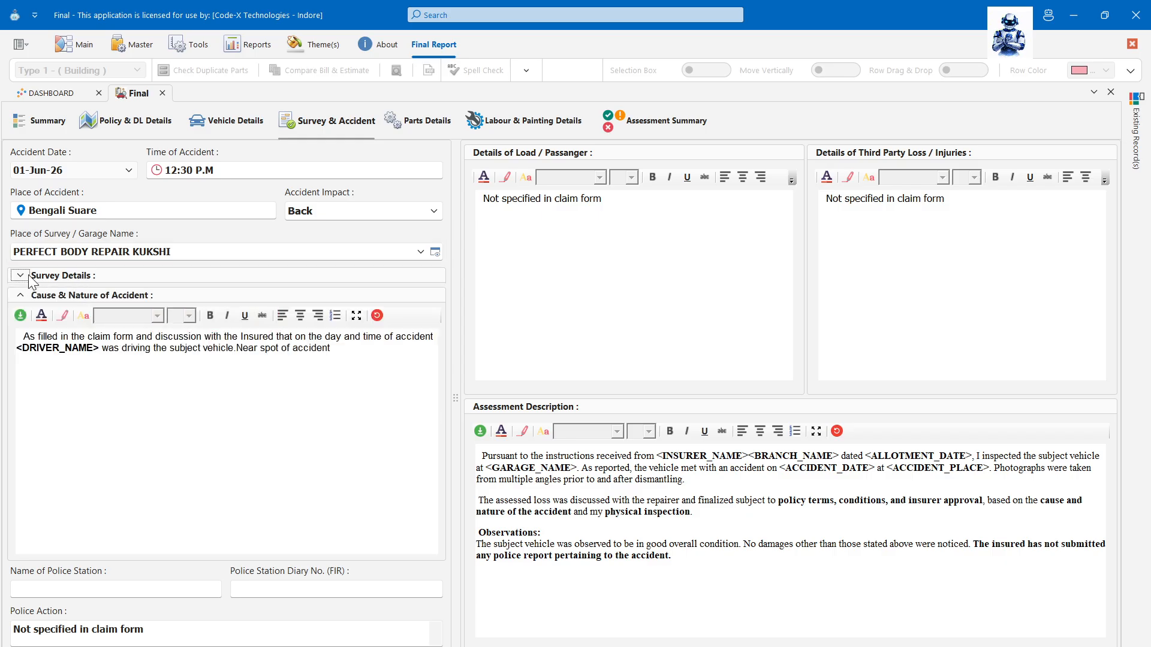
click(20, 276)
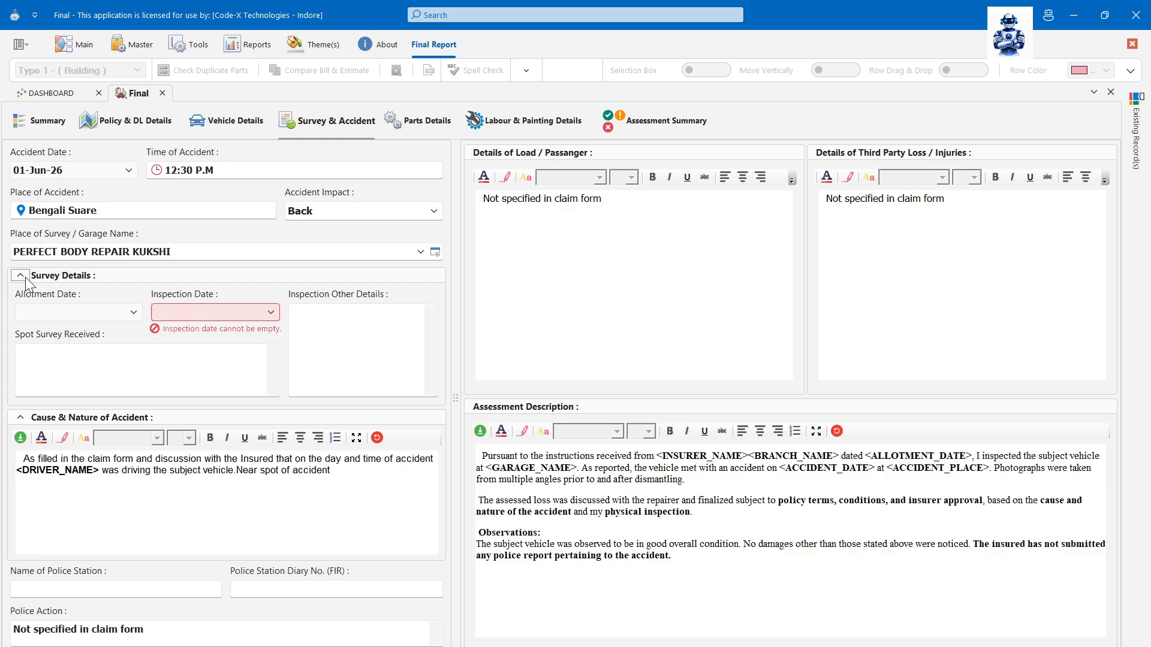
click(20, 276)
click(20, 275)
click(20, 276)
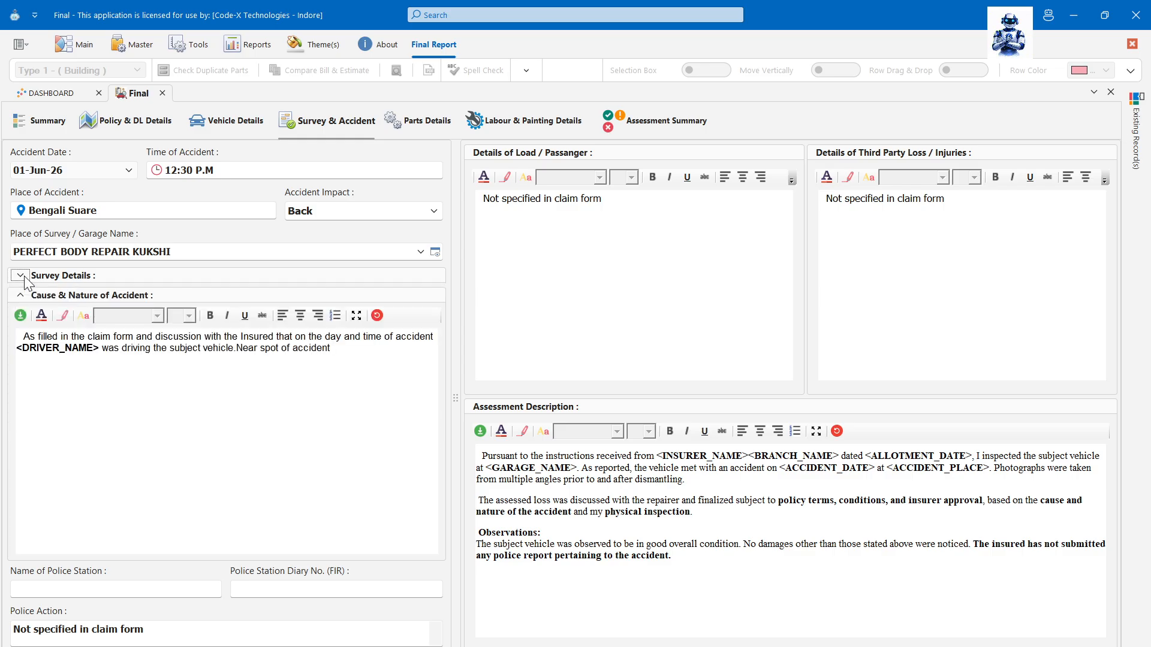
click(20, 276)
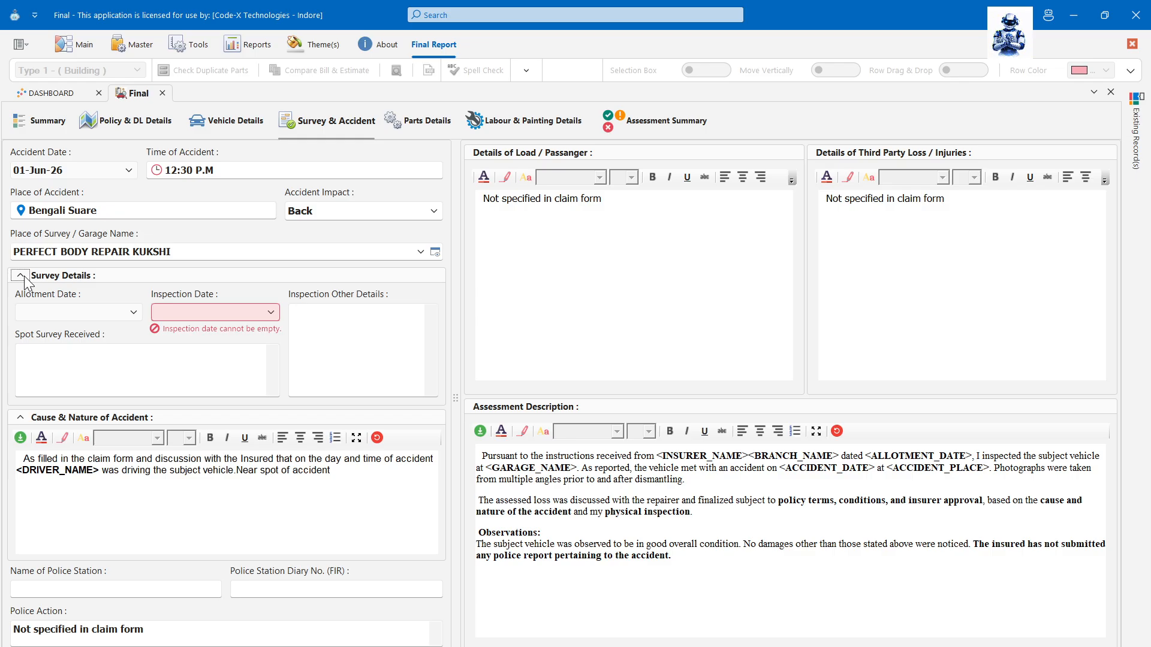
click(133, 312)
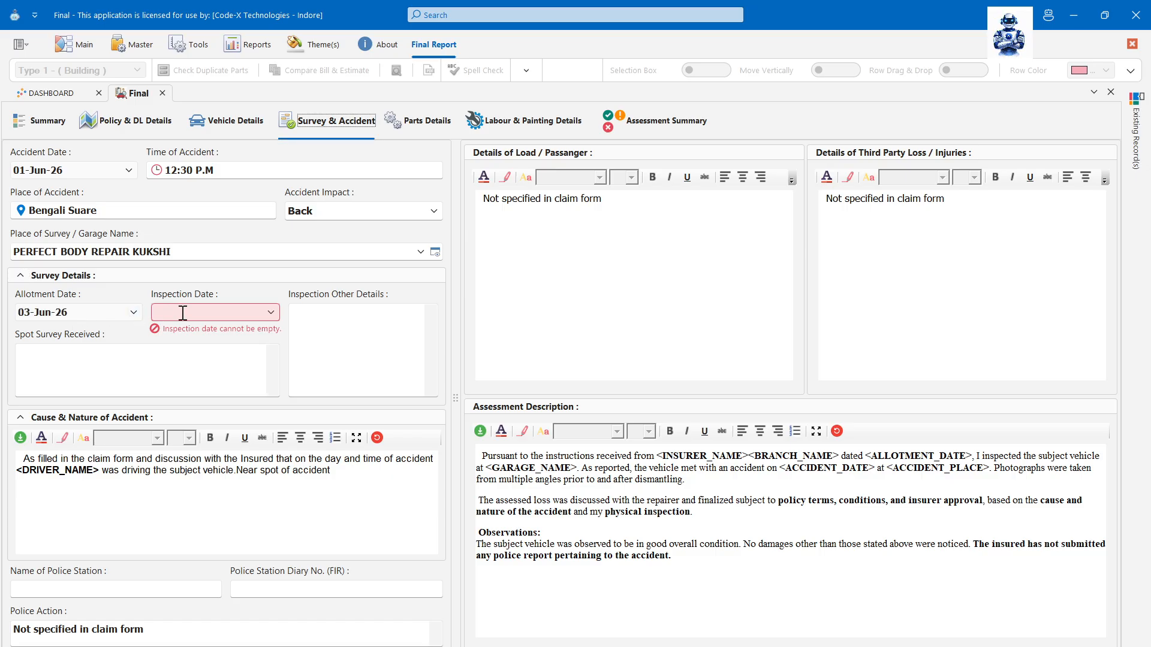
click(270, 312)
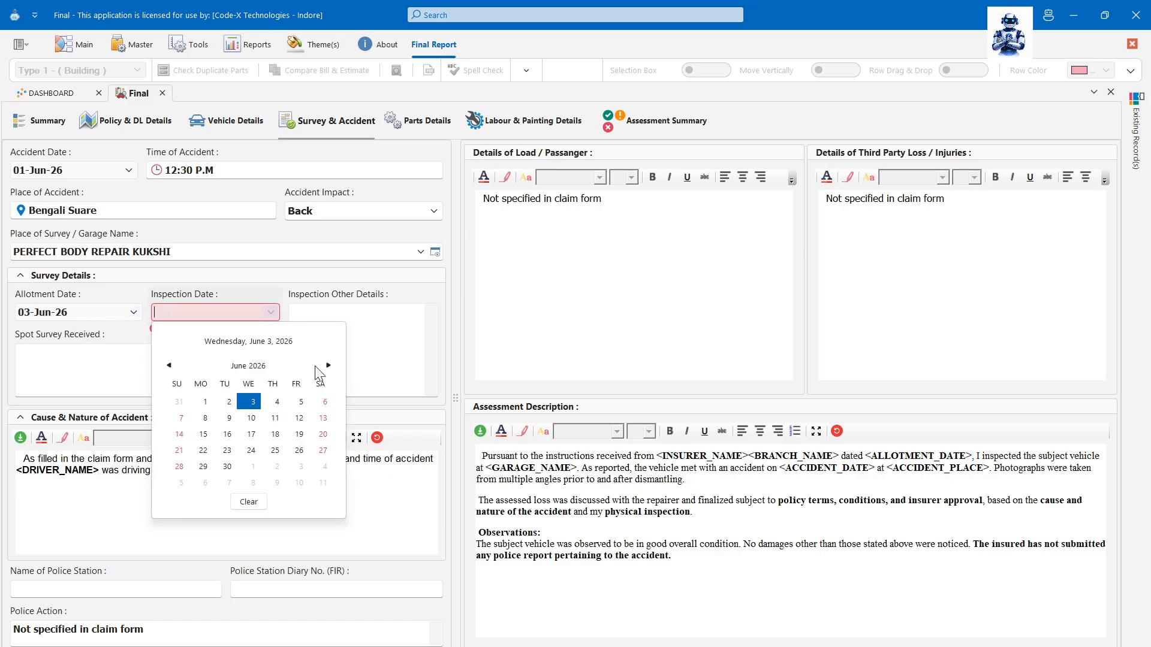
click(277, 402)
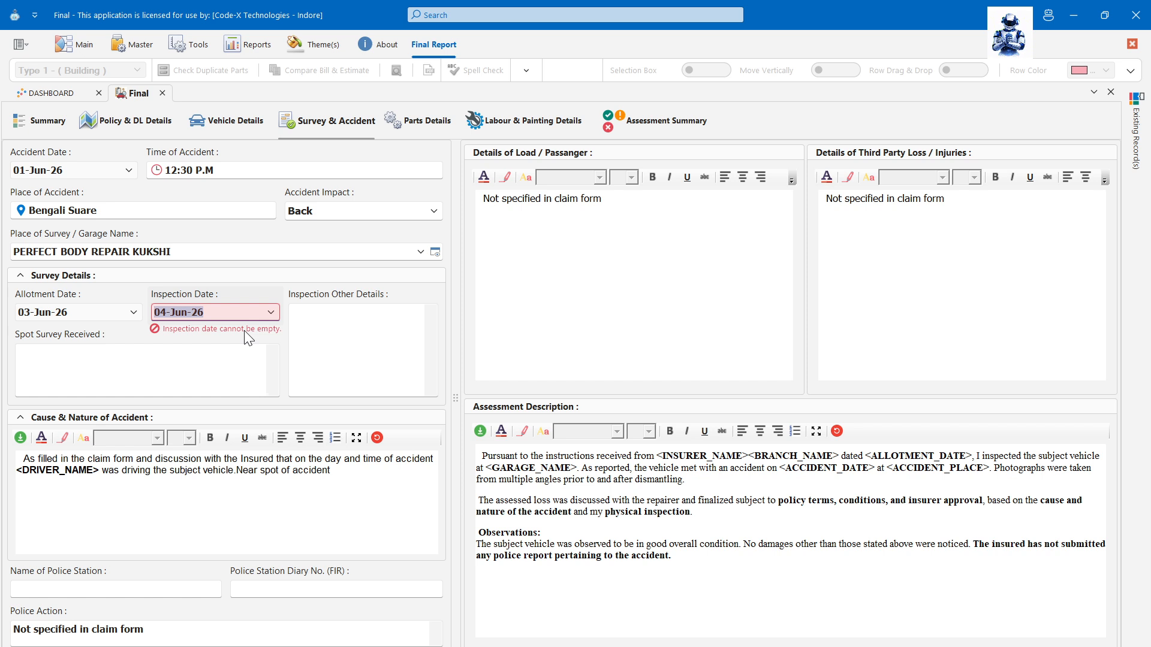
- Enter 'Not yet' as inspection other details and edit the accident cause text
key(Tab)
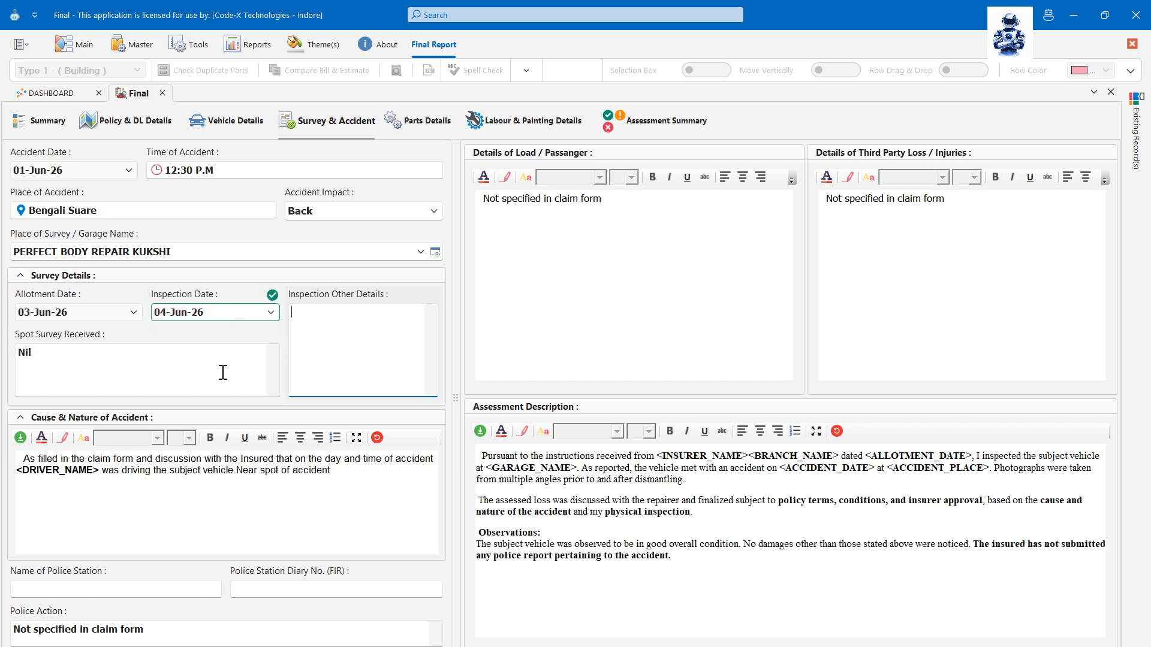
text(Not yet)
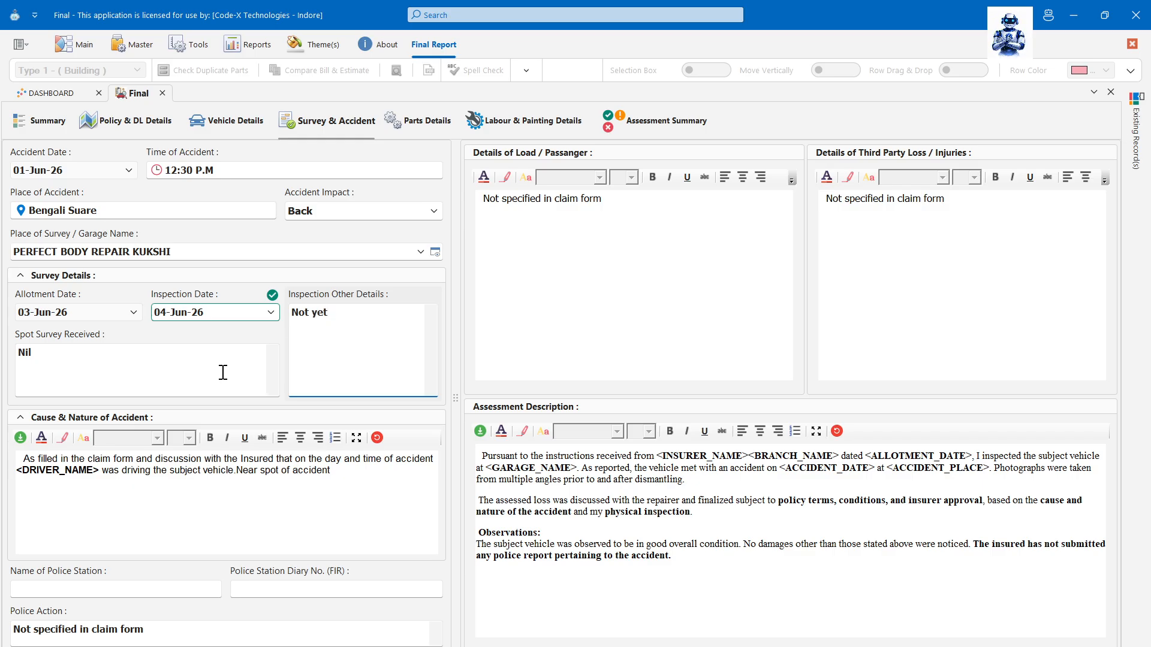
click(223, 372)
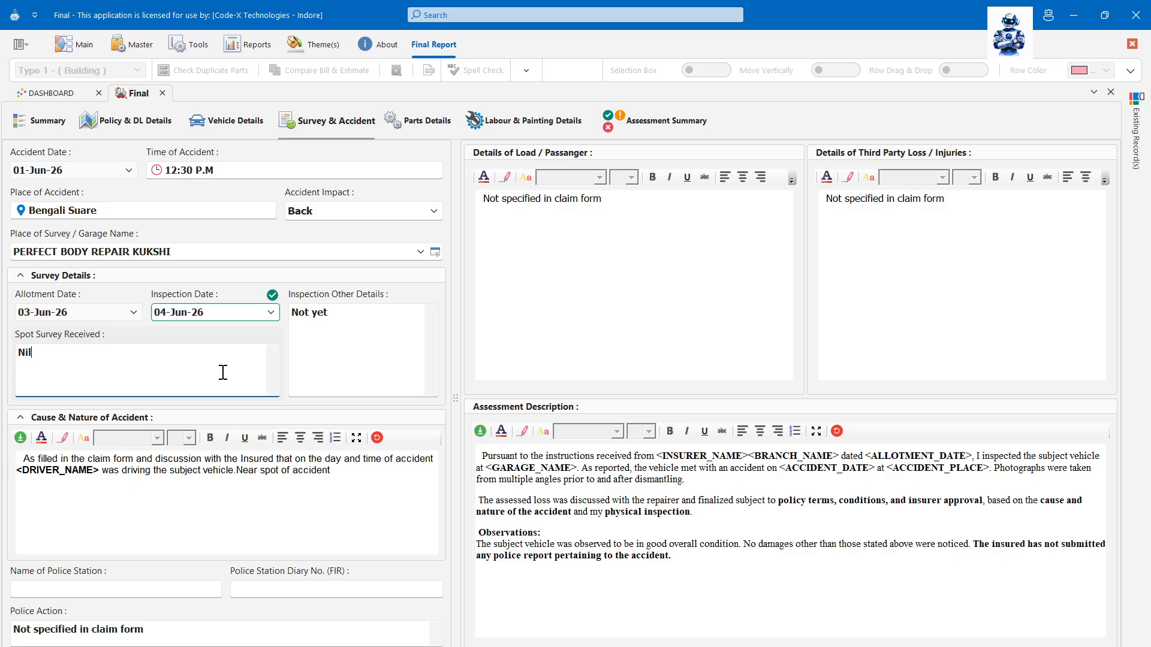
key(Tab)
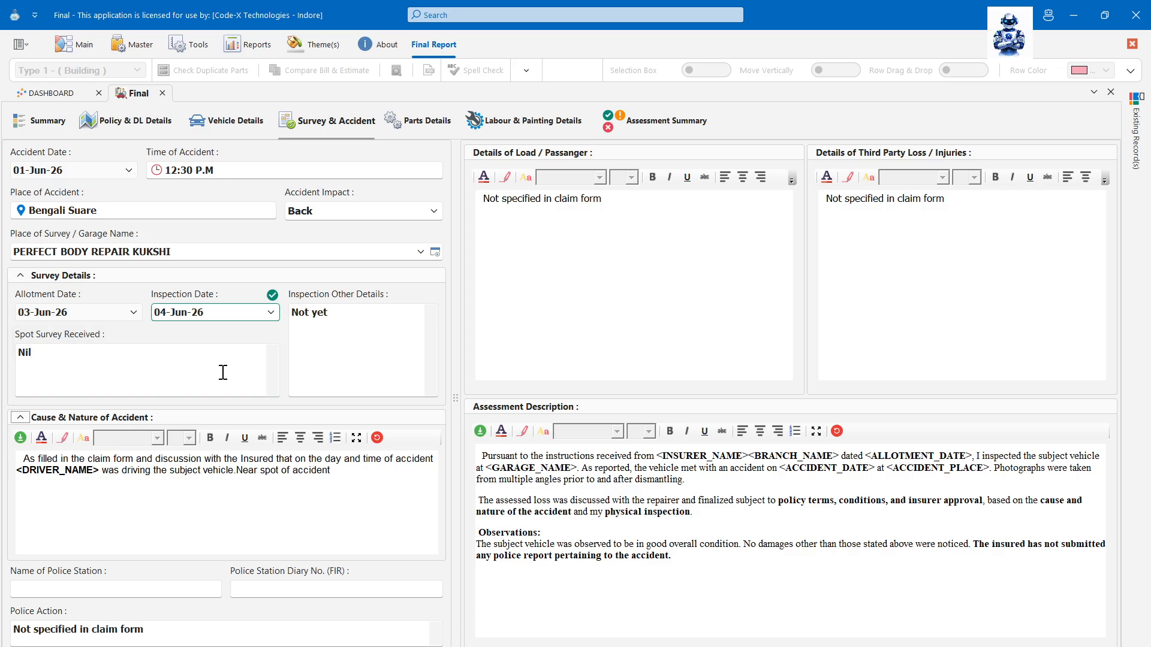
click(258, 476)
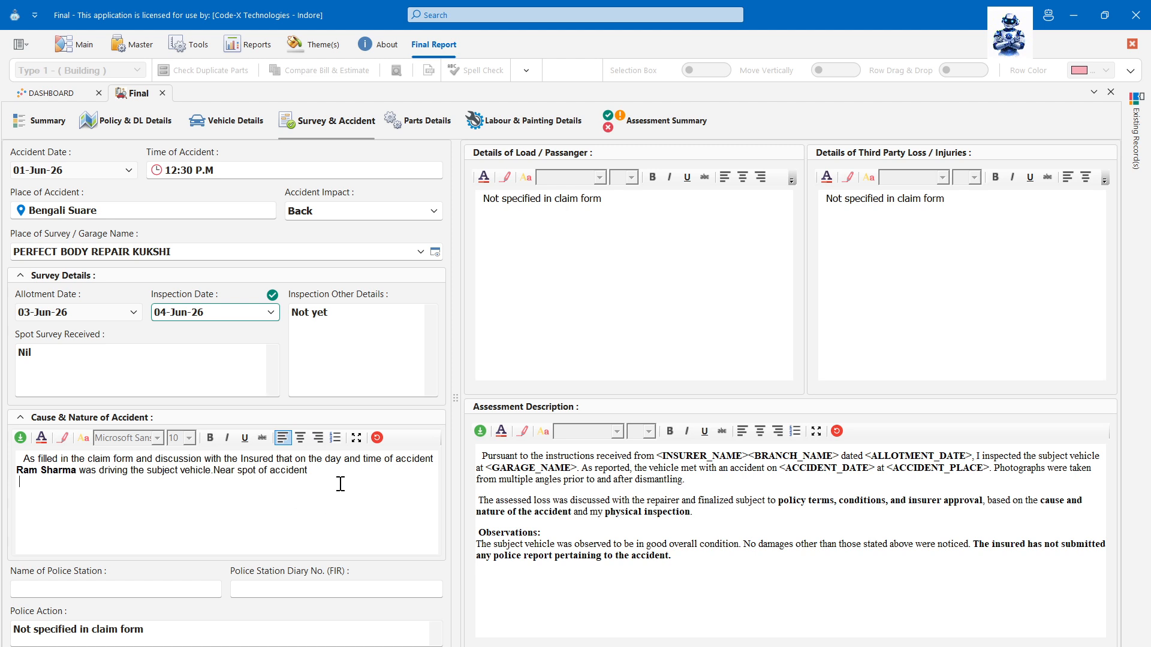
click(21, 277)
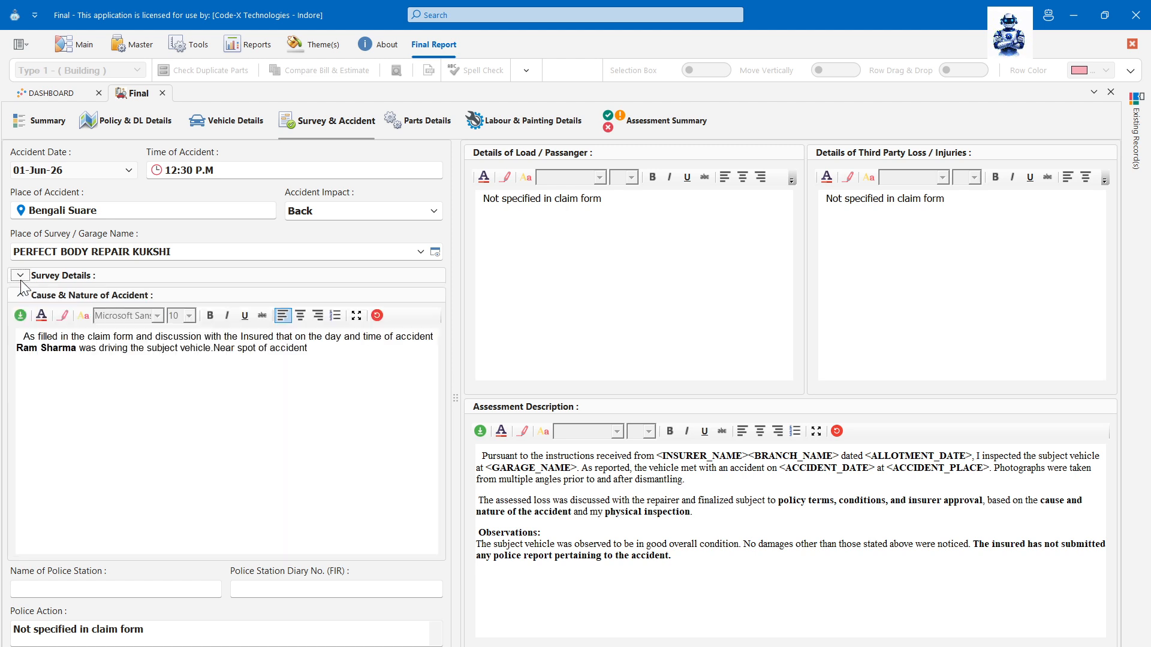
click(289, 411)
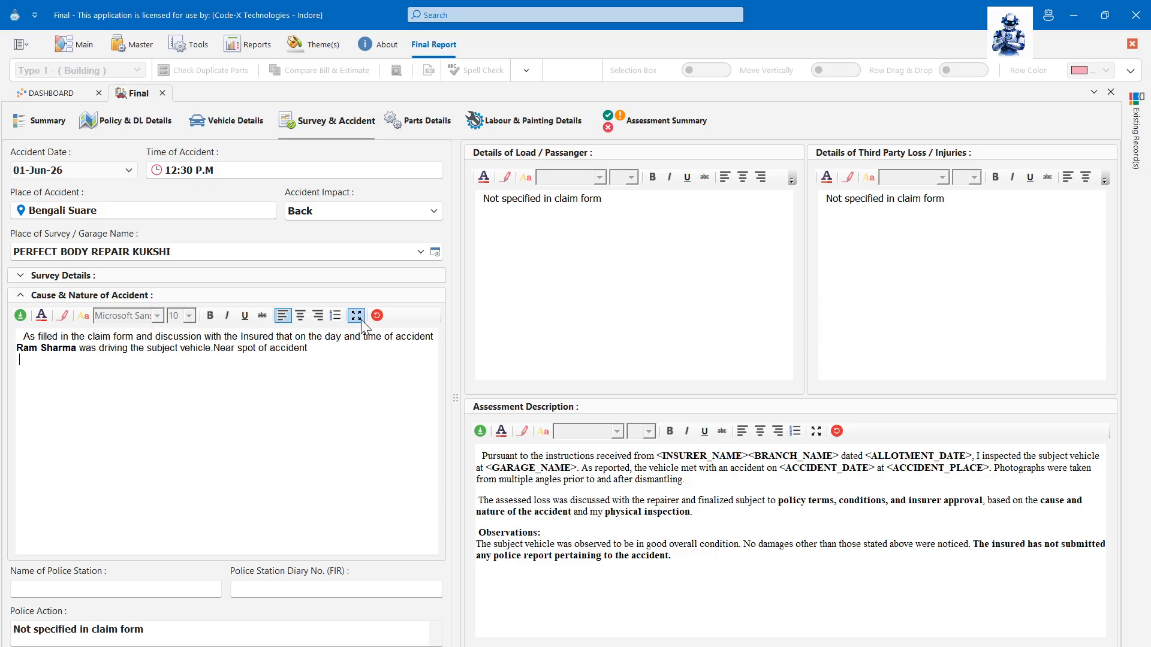
- Show the accident cause paragraph in a maximised full-screen editor and look over its Insert and Home options
click(360, 317)
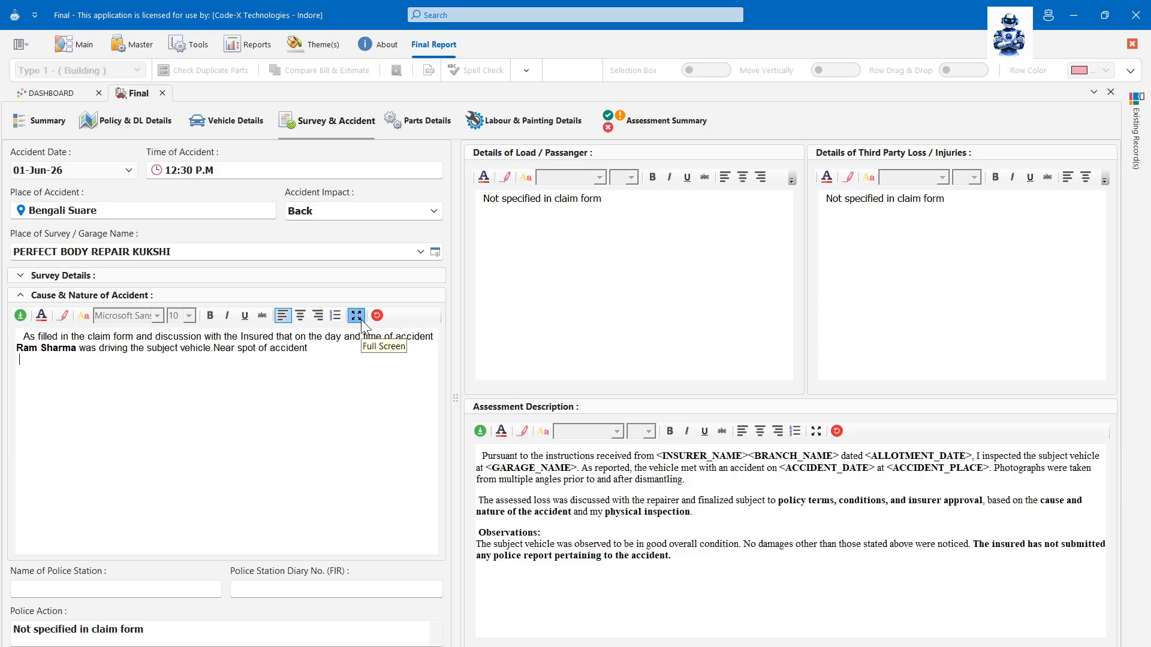
click(776, 210)
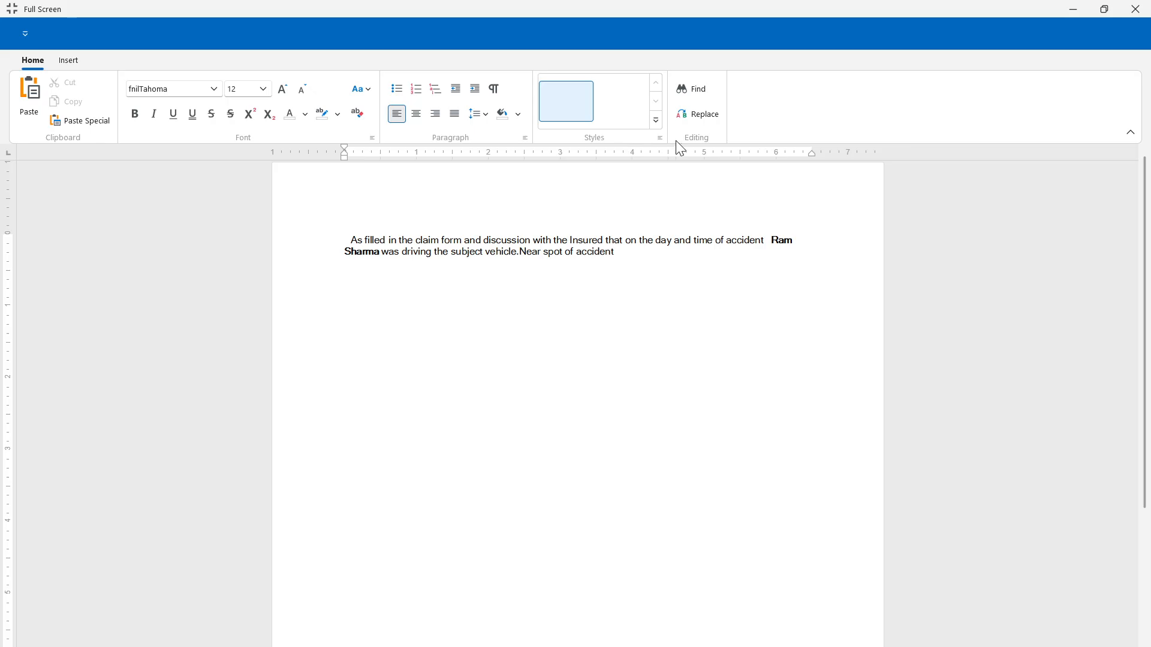
click(70, 61)
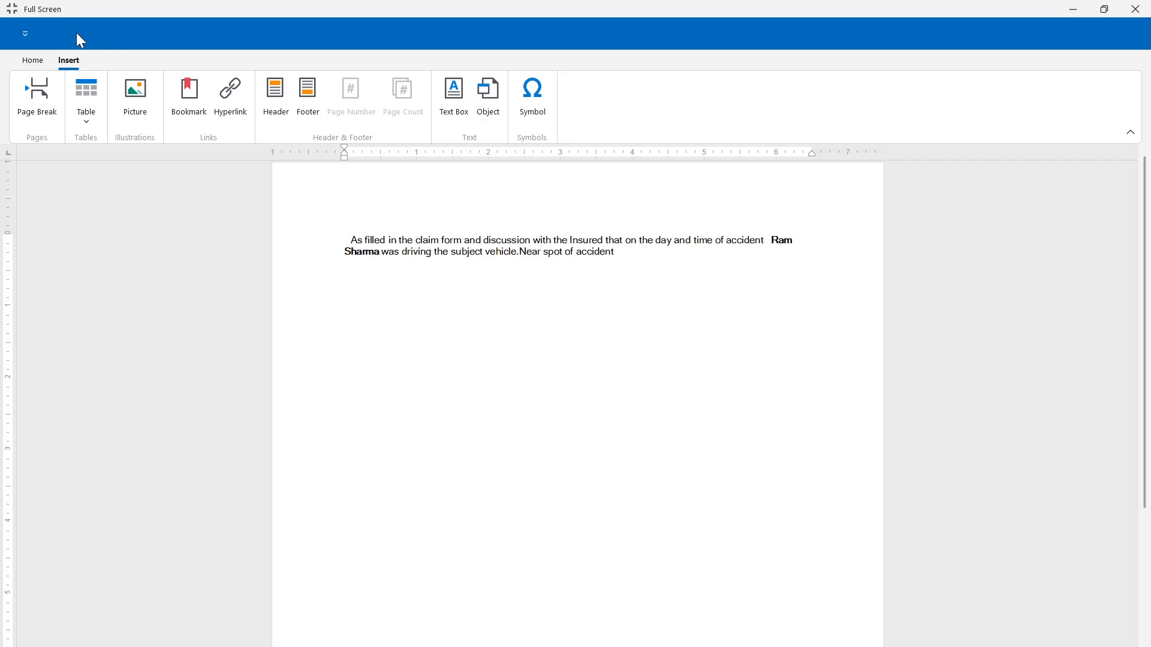
click(36, 62)
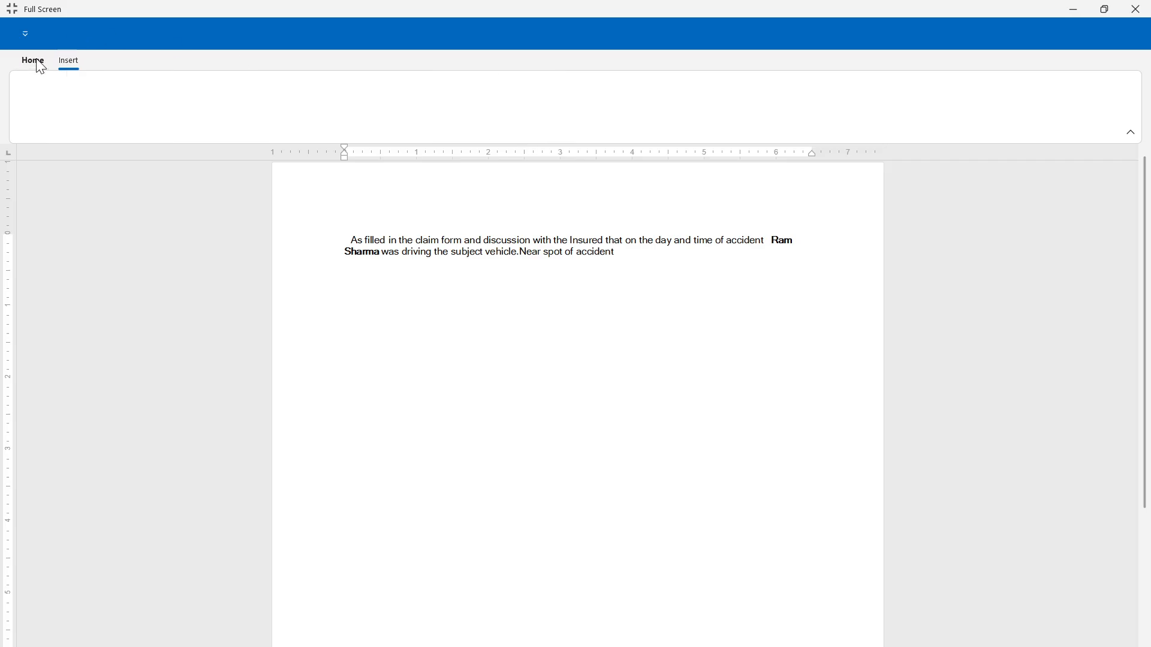
right_click(434, 318)
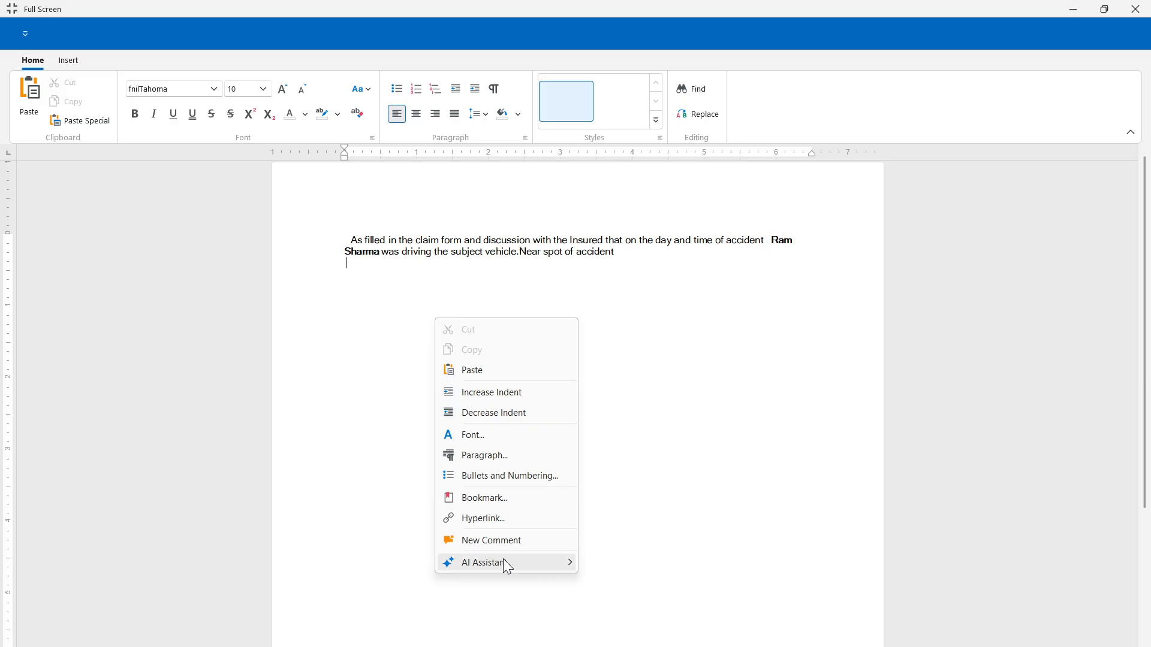
- Replace the accident cause paragraph with an AI tone rewrite beginning 'According to the claim form'
drag(621, 265, 354, 239)
right_click(396, 257)
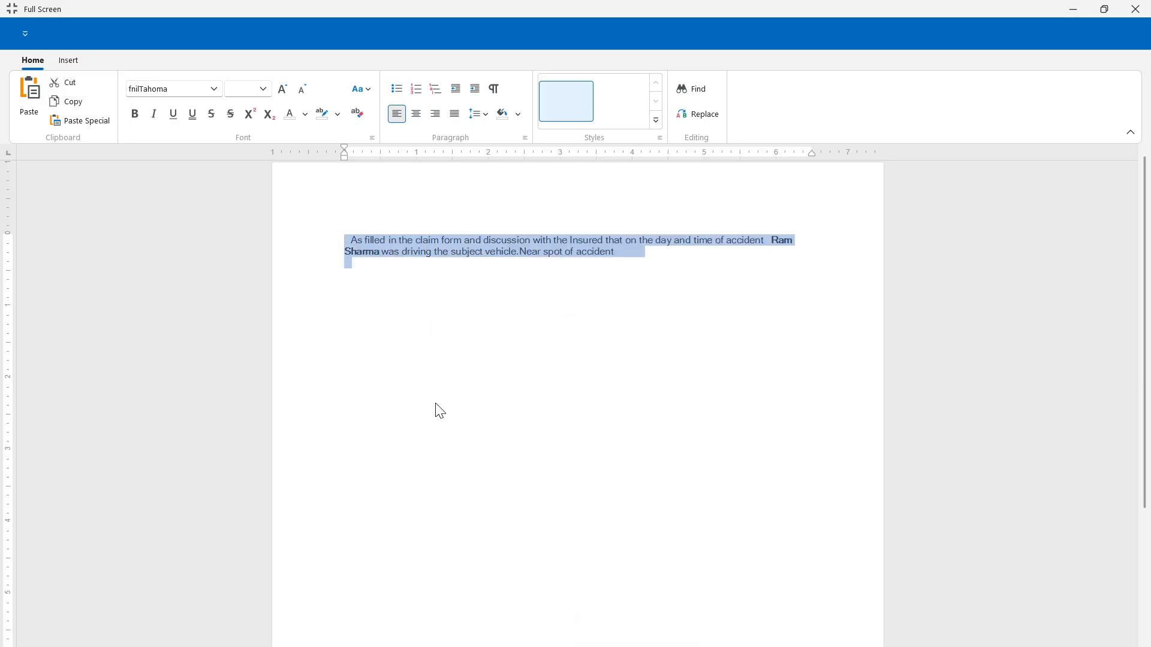
mouse_move(468, 505)
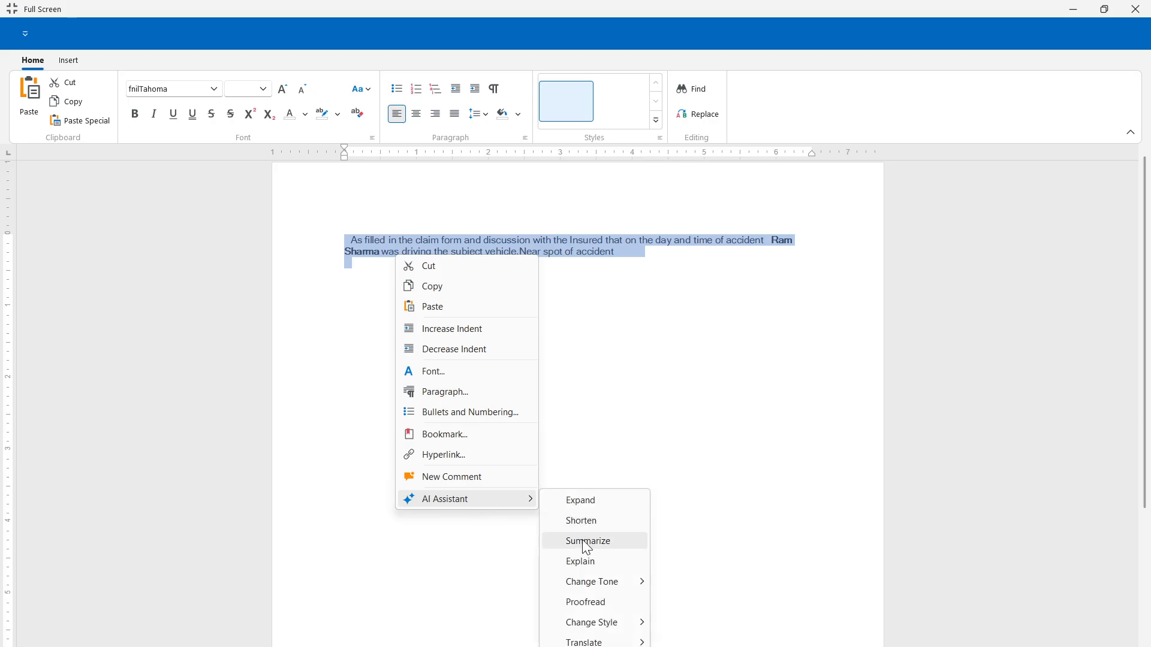
mouse_move(596, 584)
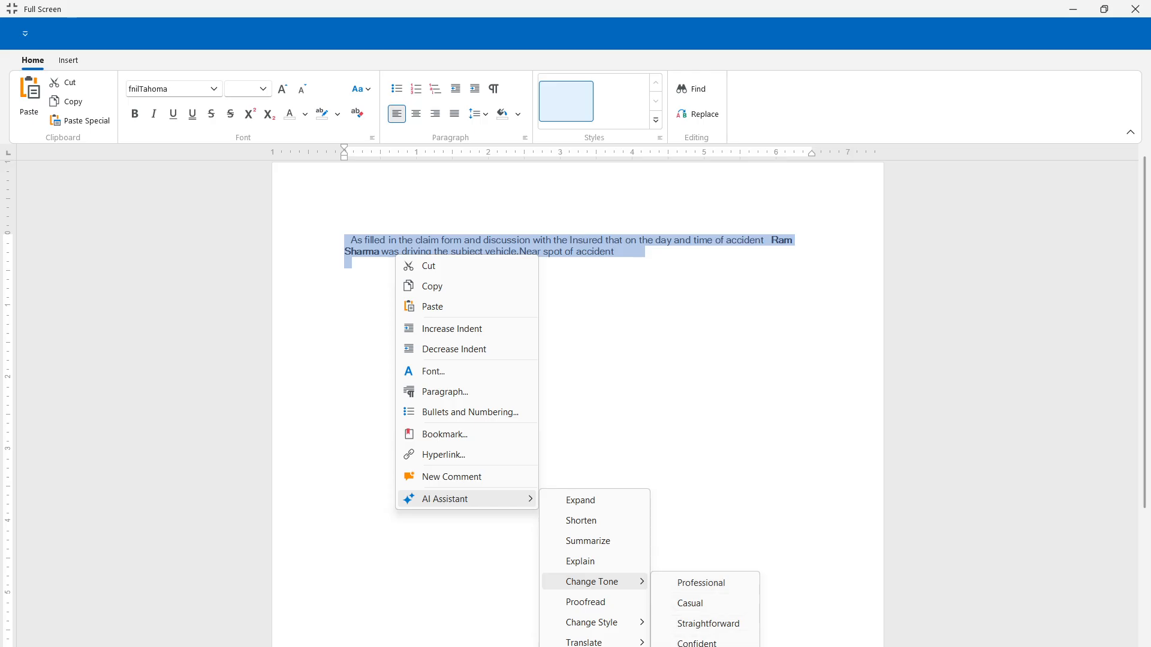
click(679, 588)
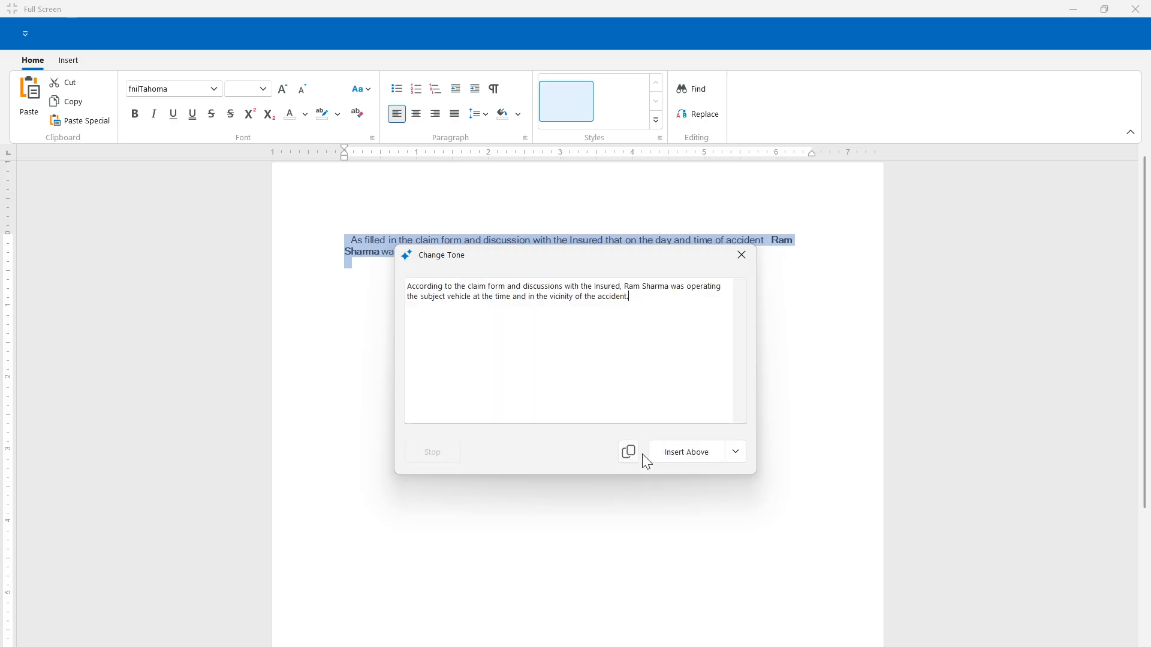
click(735, 458)
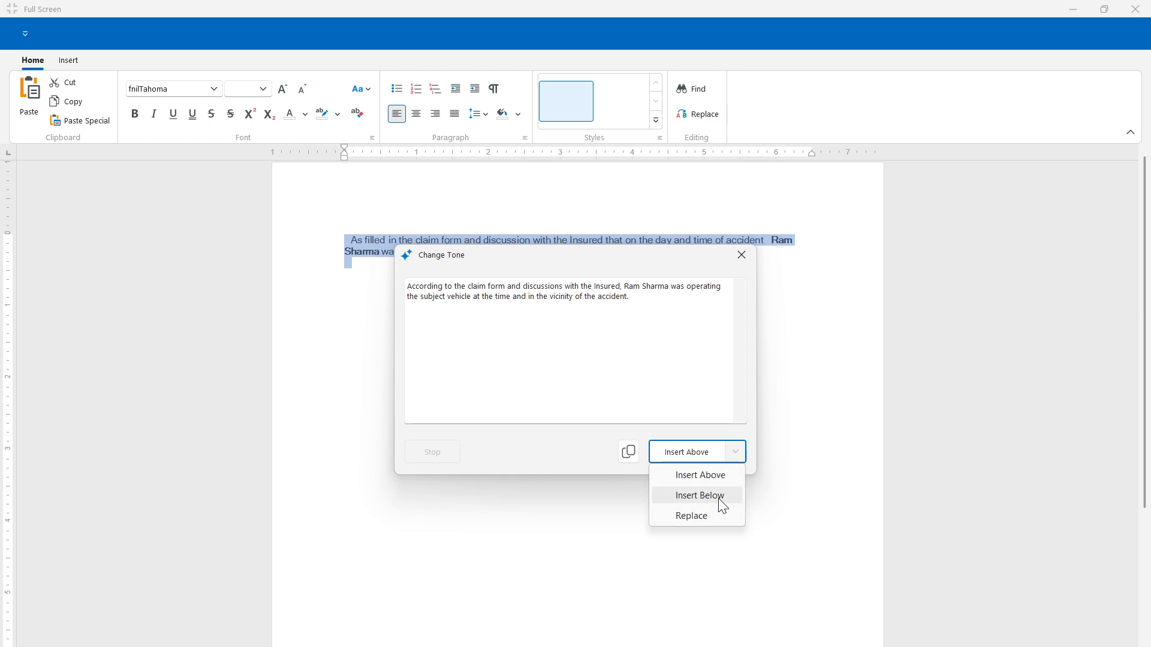
click(718, 516)
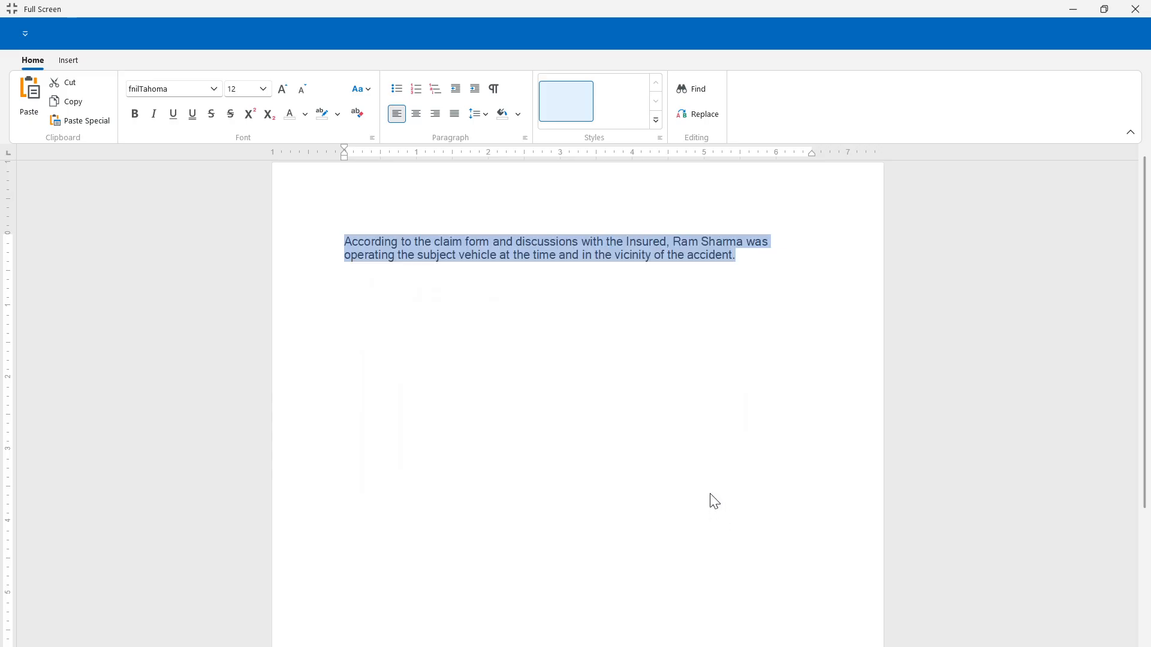
- Use AI Assistant > Change Style > Academic on the selected accident cause paragraph
right_click(733, 262)
mouse_move(767, 504)
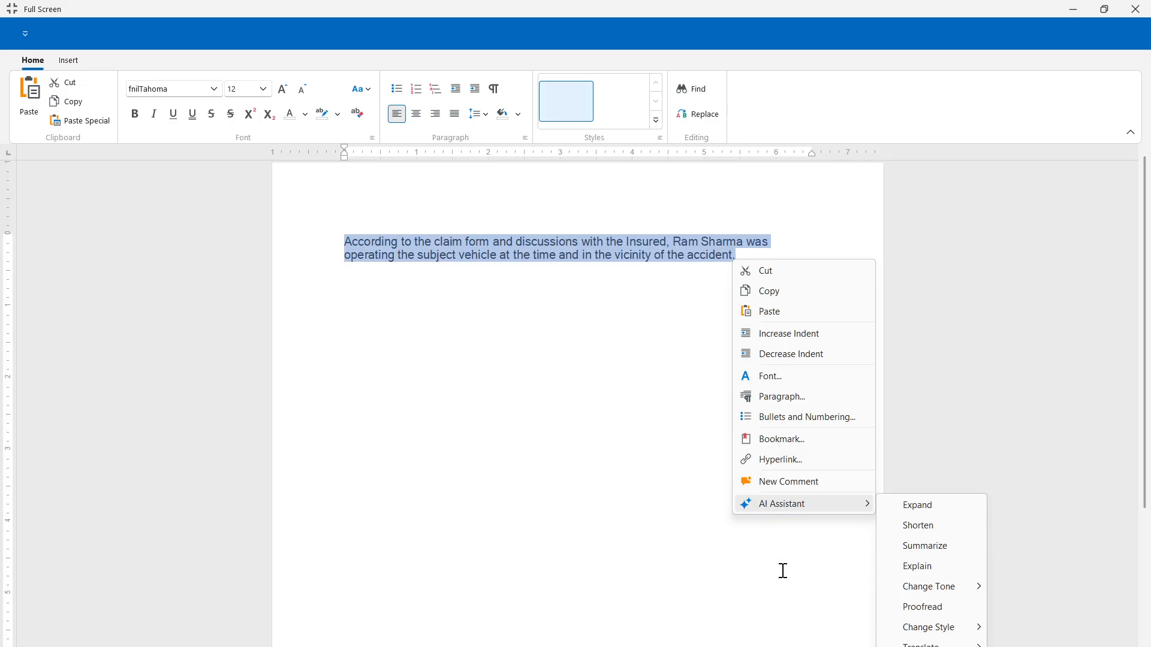
mouse_move(897, 593)
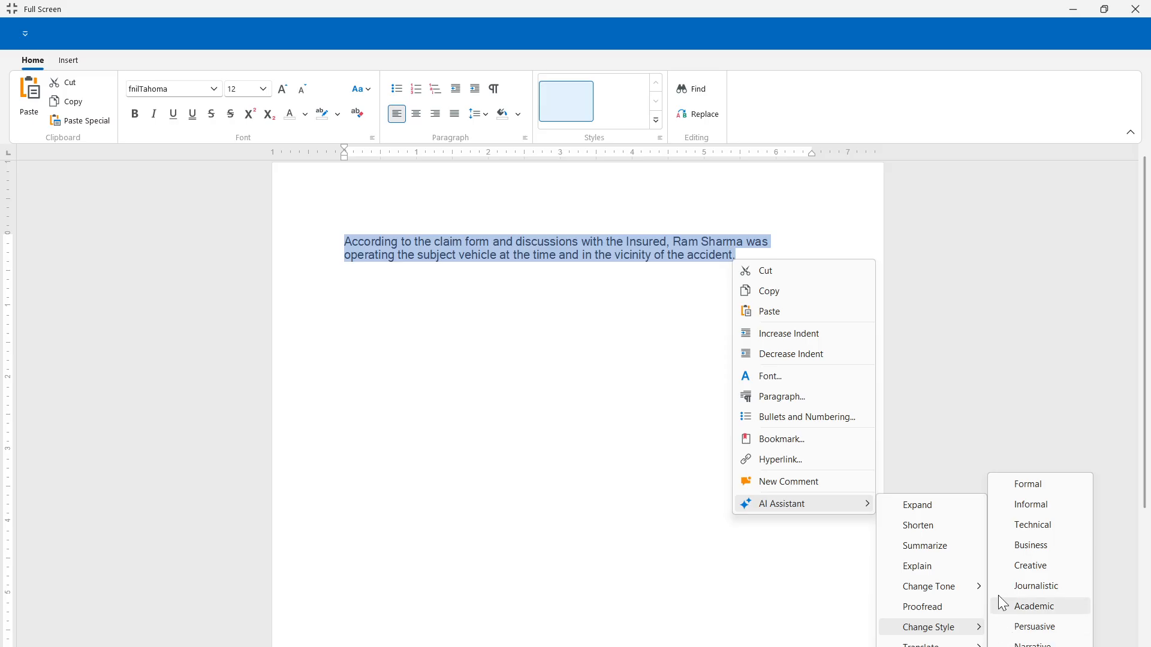
click(1015, 533)
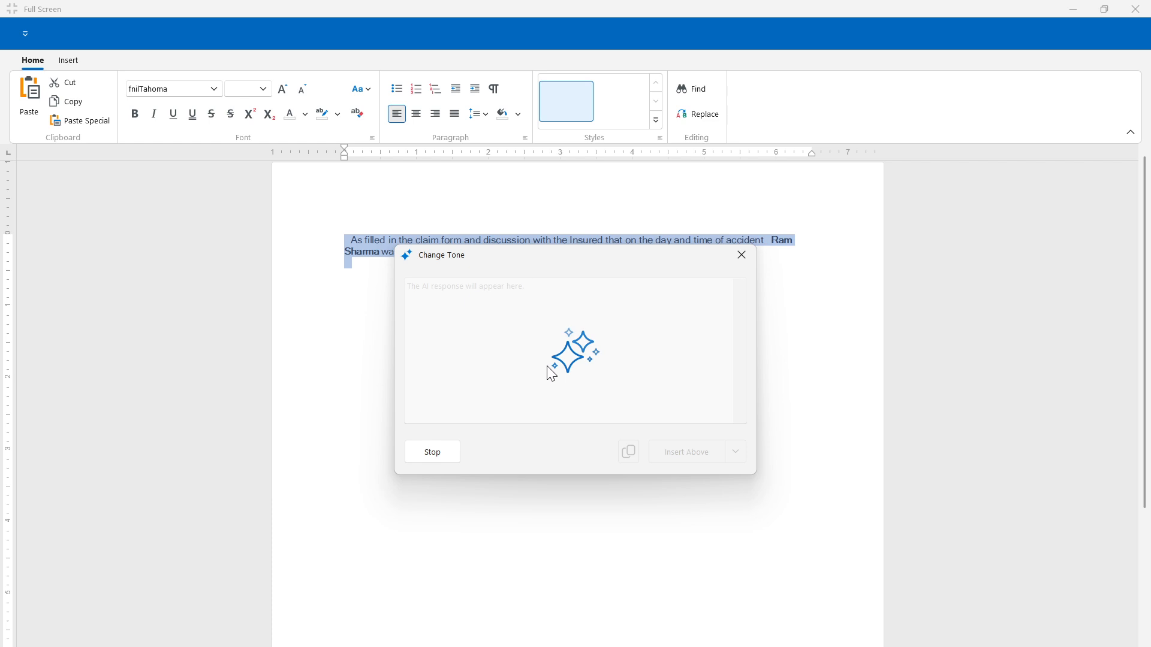
- Swap the original paragraph for the AI rewrite using Replace, then deselect the text
click(735, 452)
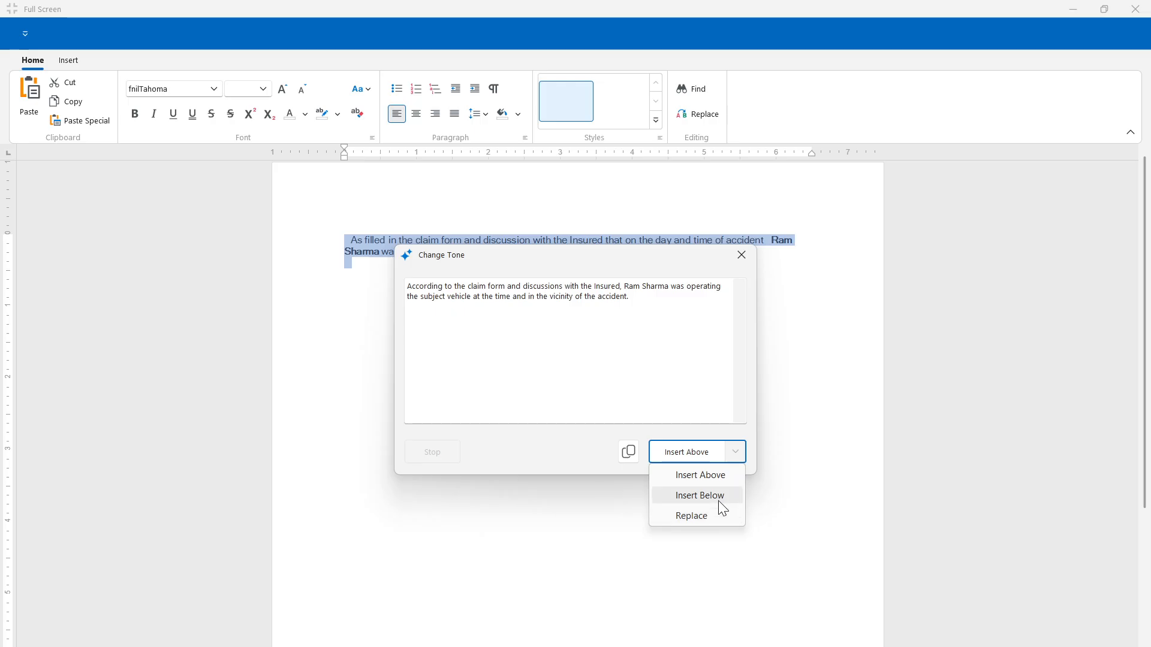
click(717, 515)
click(731, 258)
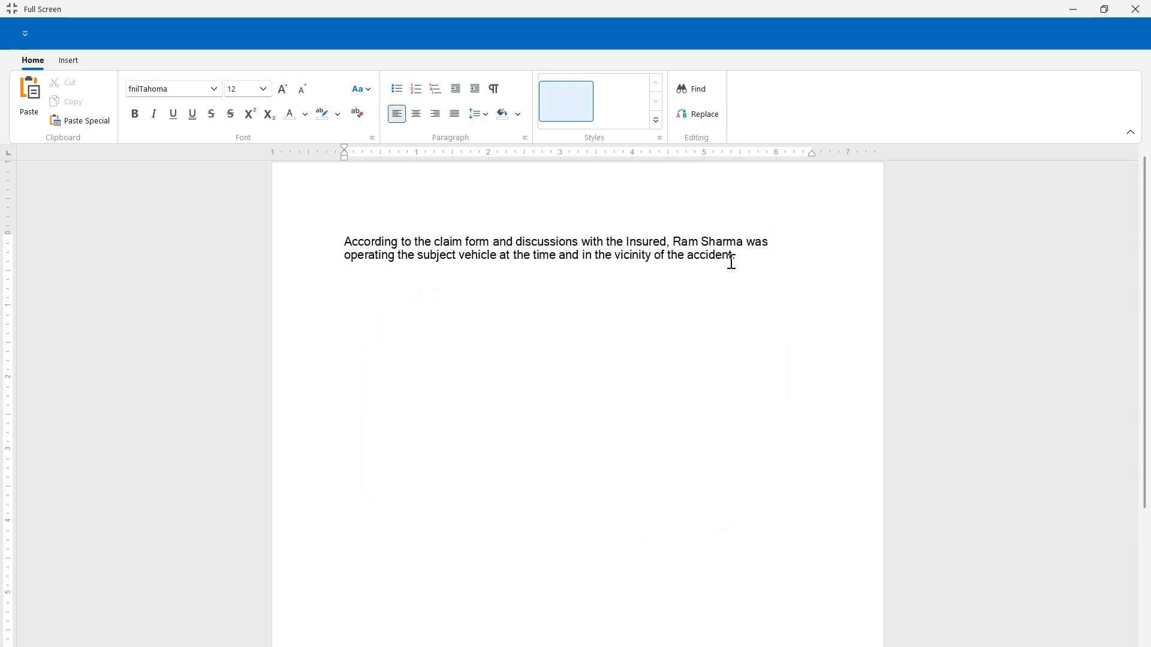
- Close the full-screen editor and enter police station Khajrana and diary number FIR 123
click(1142, 18)
click(372, 402)
click(162, 595)
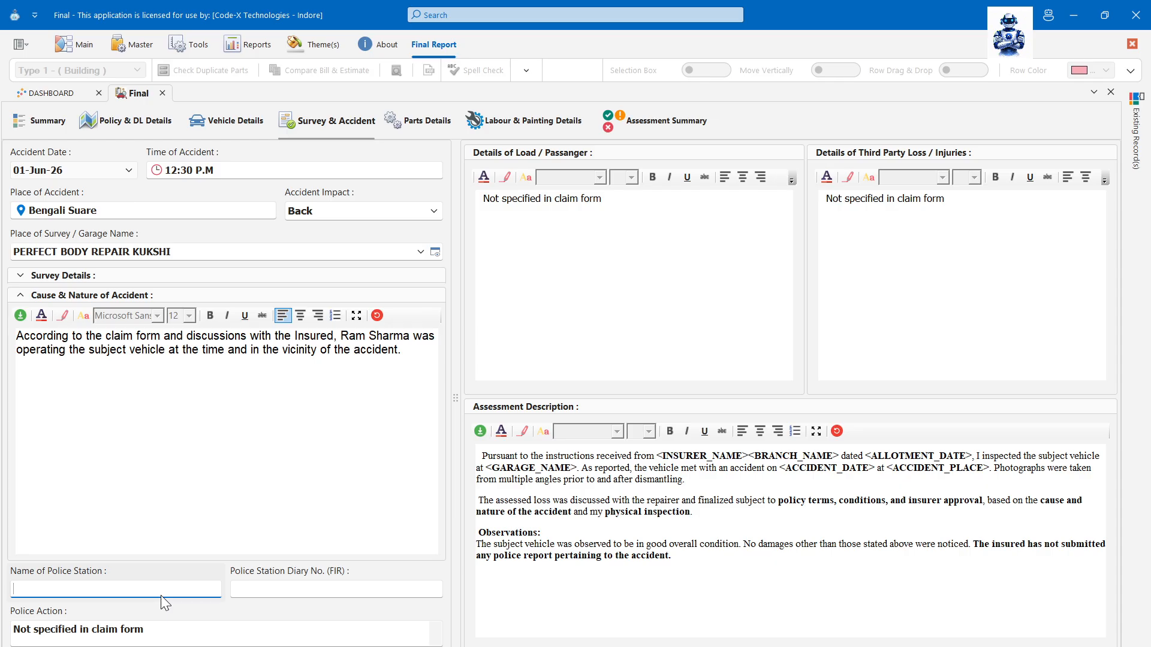
text(Khajrana)
key(Tab)
text(FIR 123)
key(Tab)
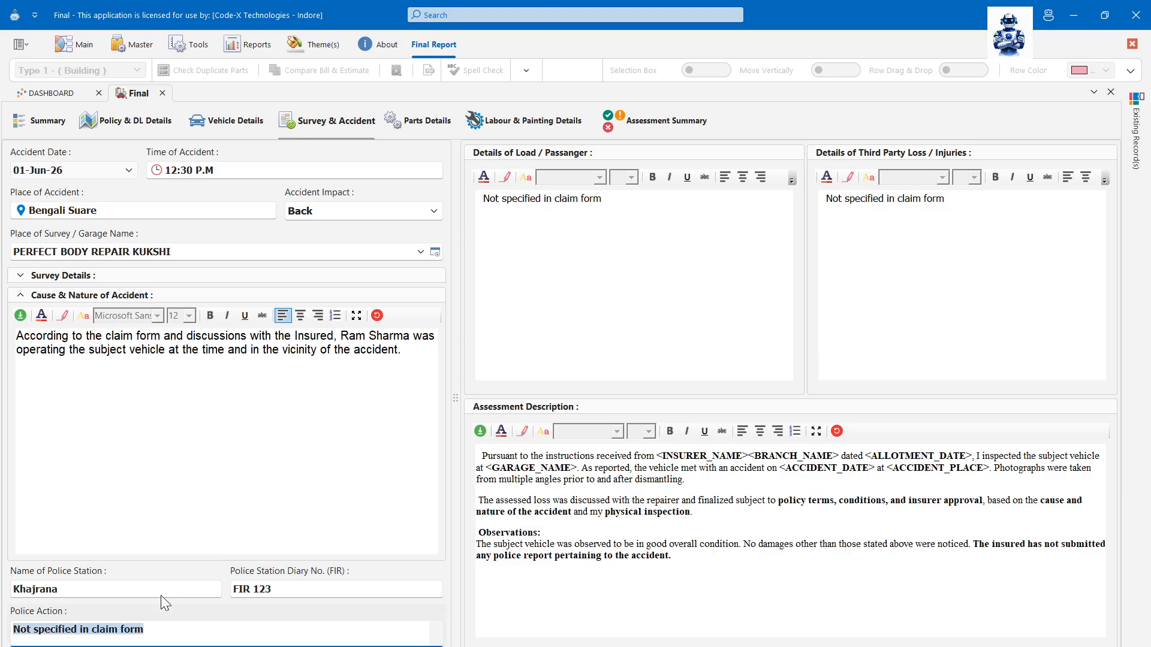
- Visit the police action, load/passenger, third party loss and assessment description fields
click(187, 642)
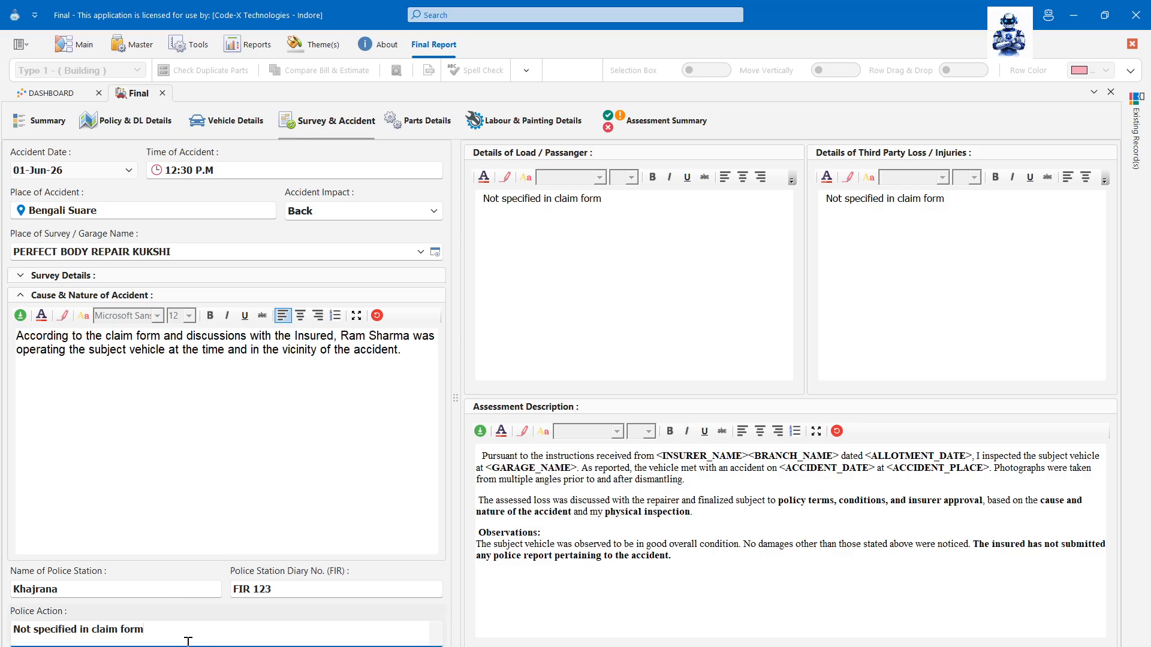
click(677, 318)
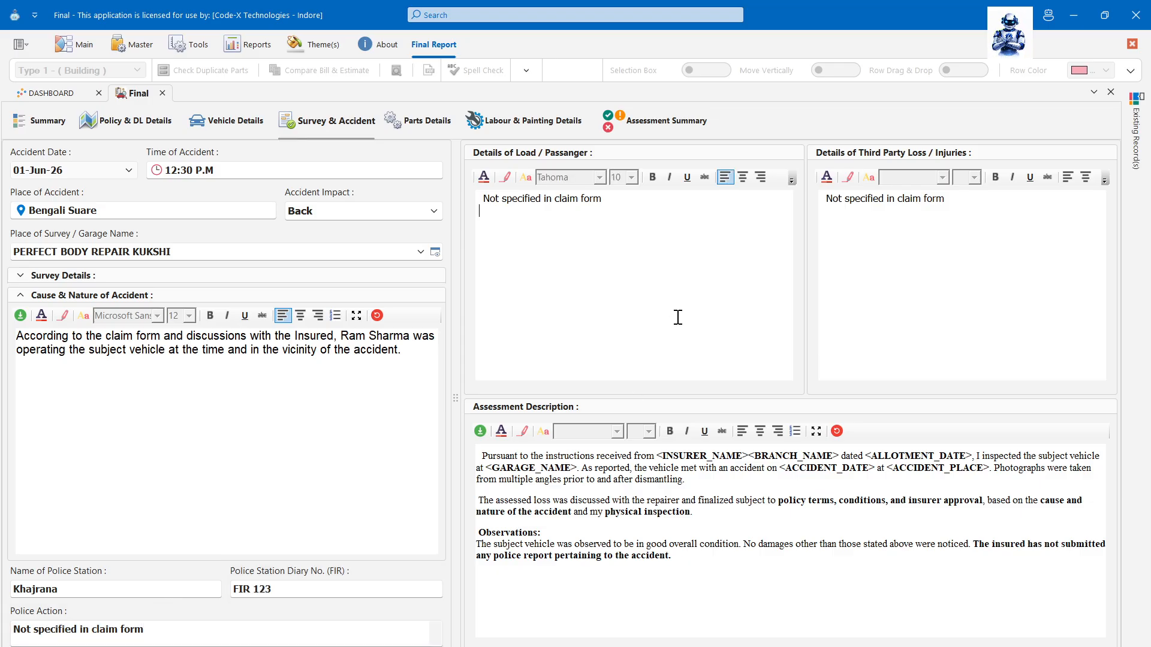
click(928, 277)
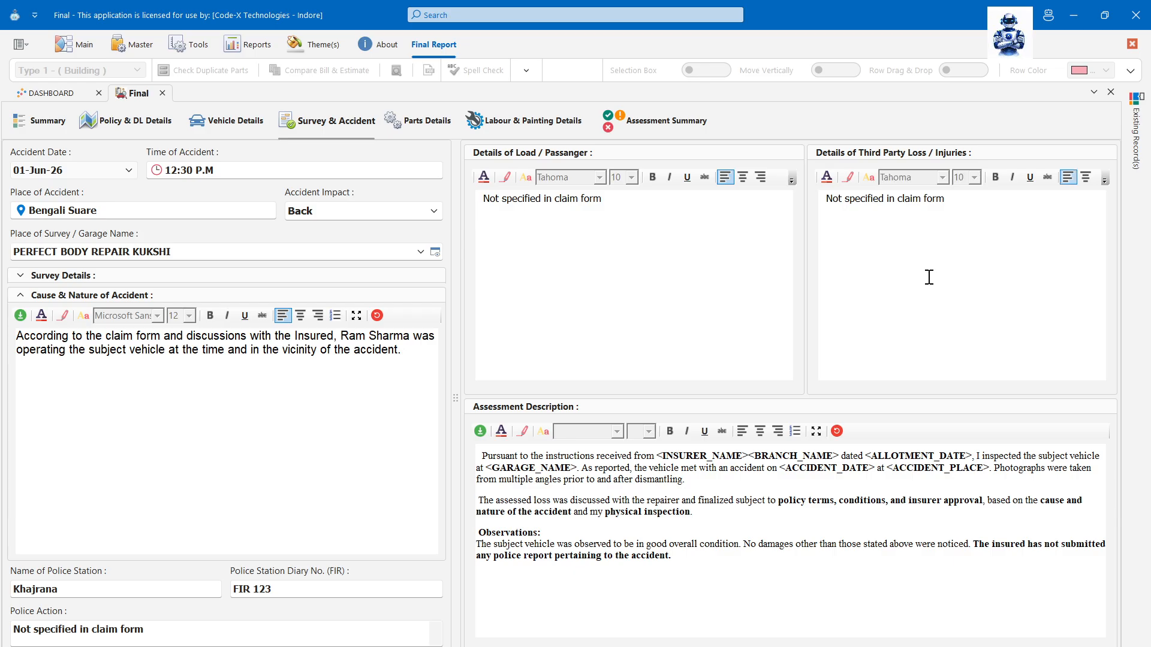
click(806, 516)
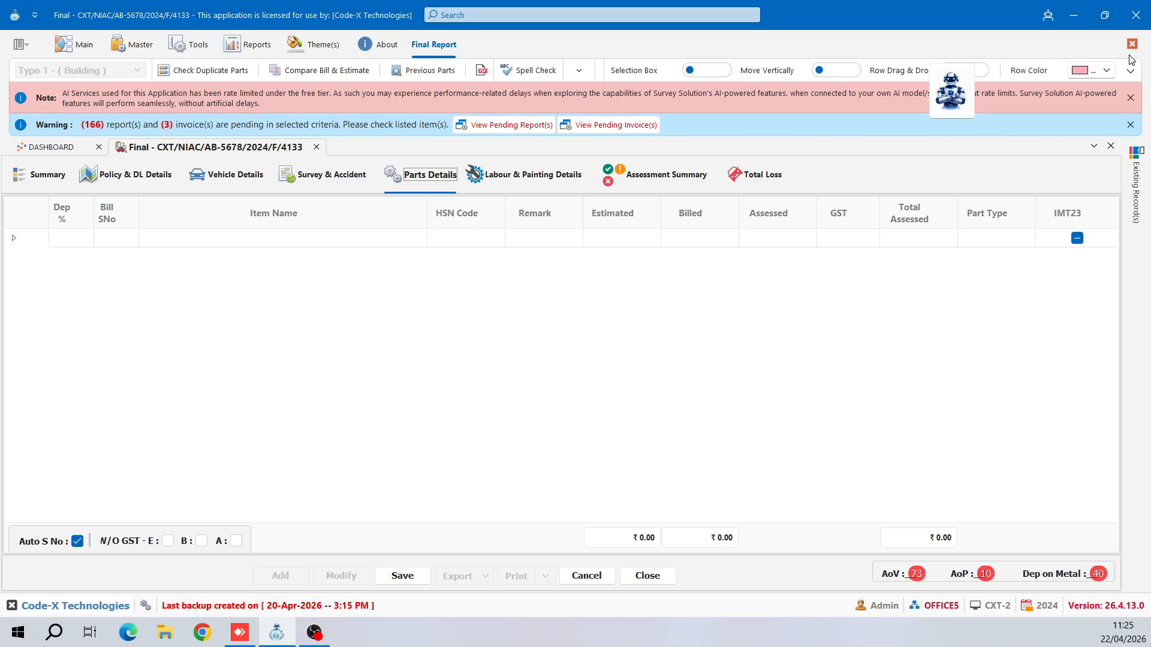
- Switch to the Classic Ribbon layout and move the assistant robot widget left
click(1130, 70)
click(1062, 117)
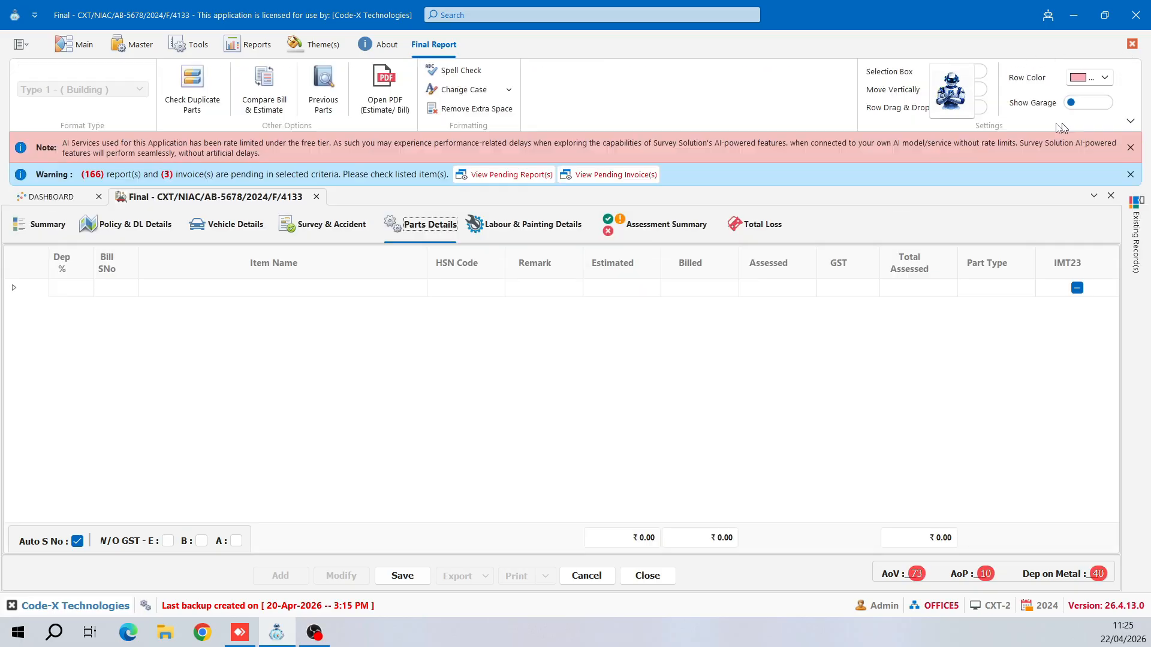
drag(940, 95, 636, 96)
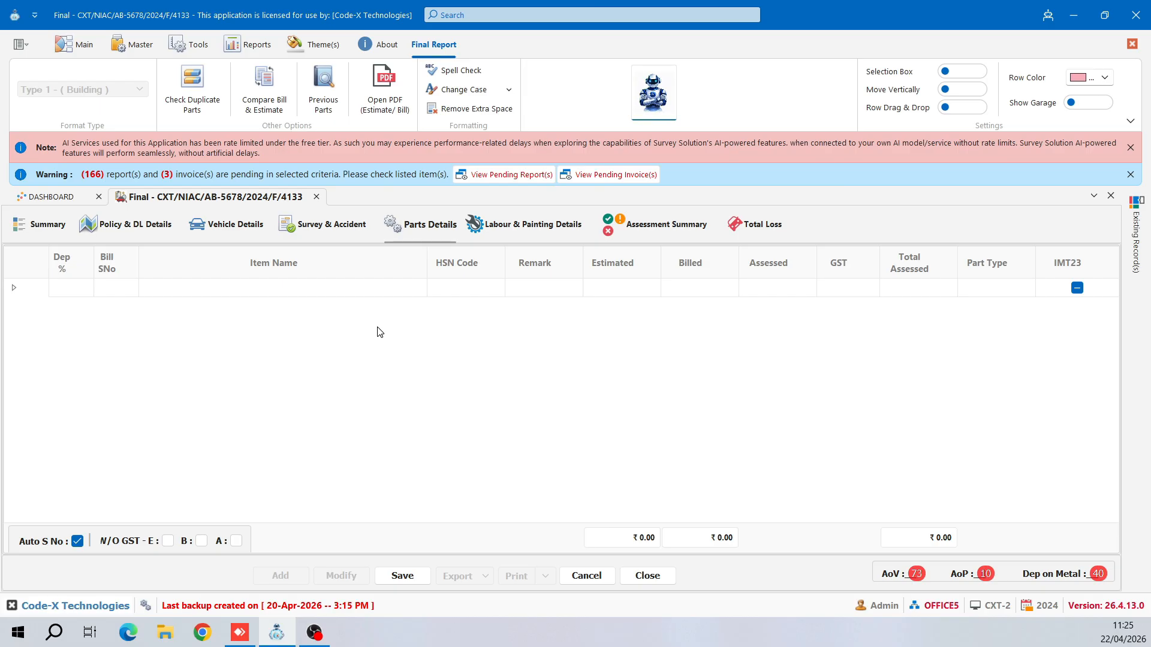
- Try editing the first row's Item Name cell in the Parts grid, then leave it
click(376, 293)
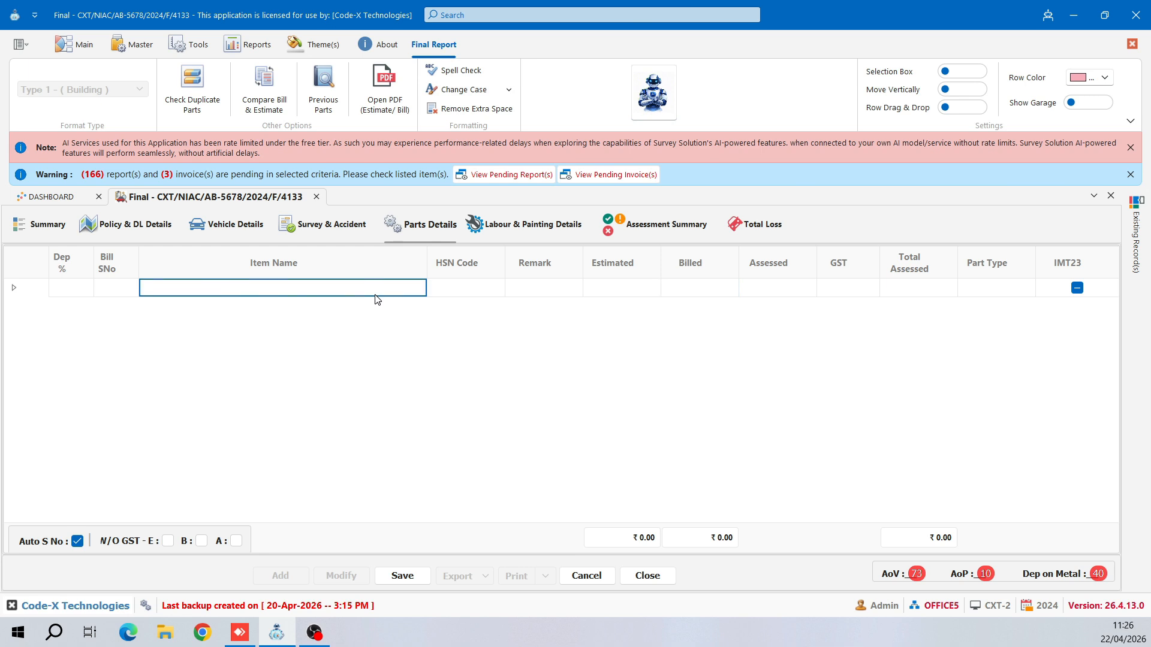
click(380, 291)
click(71, 298)
- Start parts row 1 as Tyre with HSN code 123 and remark Damaged
click(120, 293)
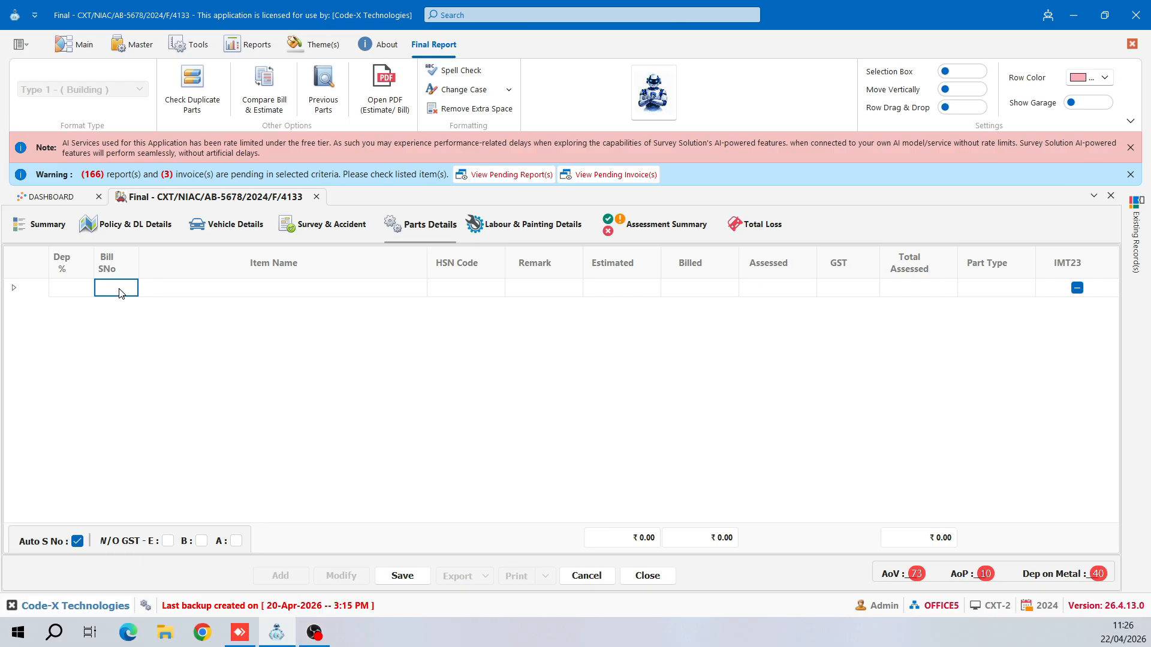
click(163, 294)
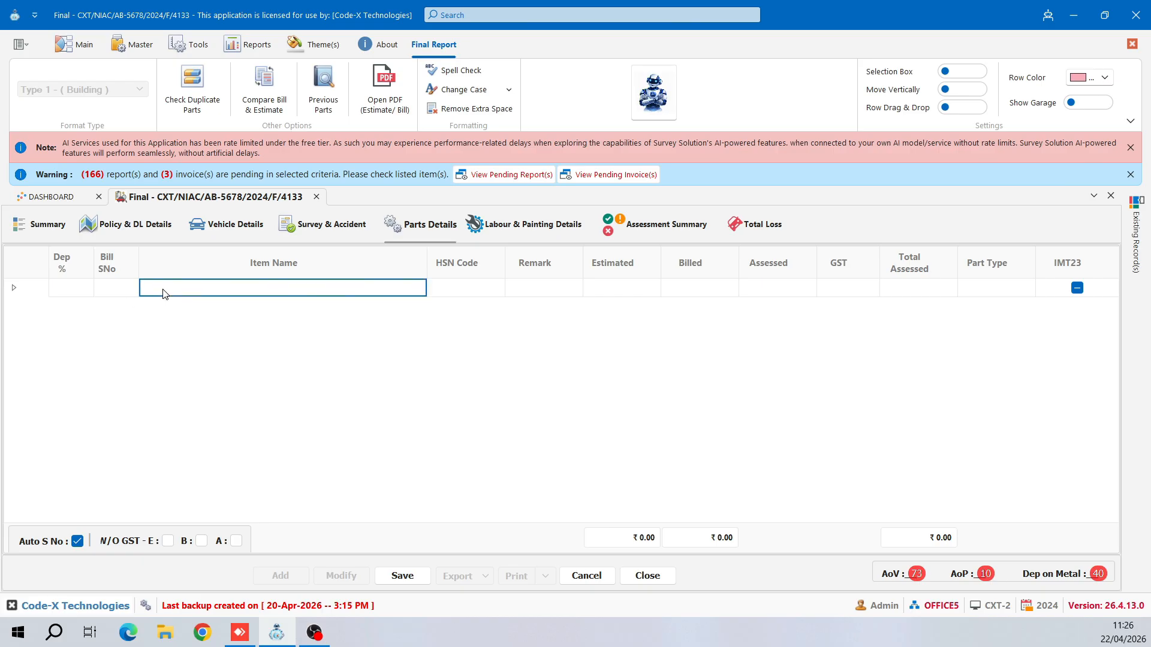
text(Tyre)
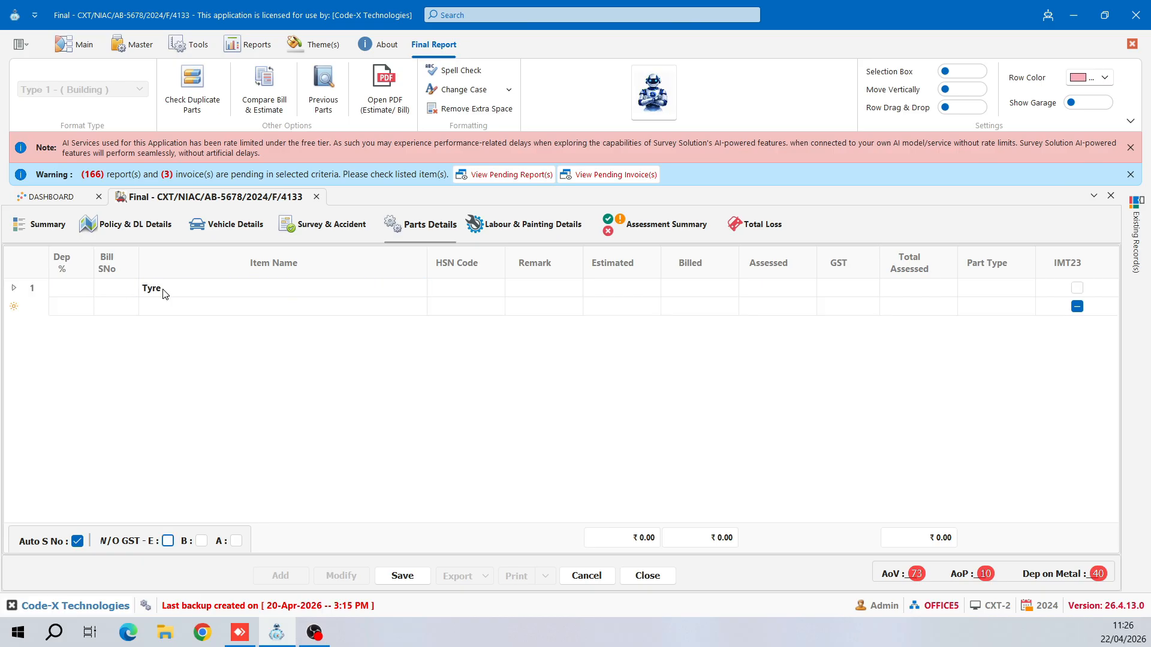
click(445, 287)
text(123)
key(Tab)
text(Damaged)
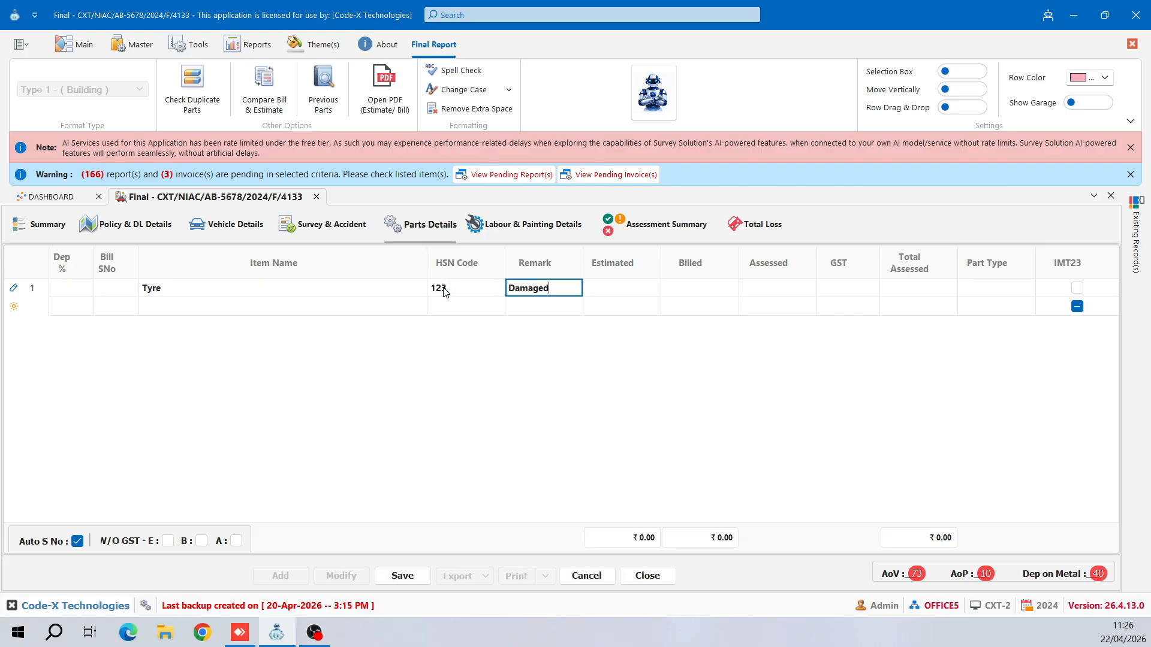
key(Tab)
- Give the Tyre row ₹100 estimated and billed, ₹90 assessed, 10% GST, part type Rubber
text(100)
key(Tab)
text(100)
key(Tab)
text(90)
key(Tab)
text(10)
key(Tab)
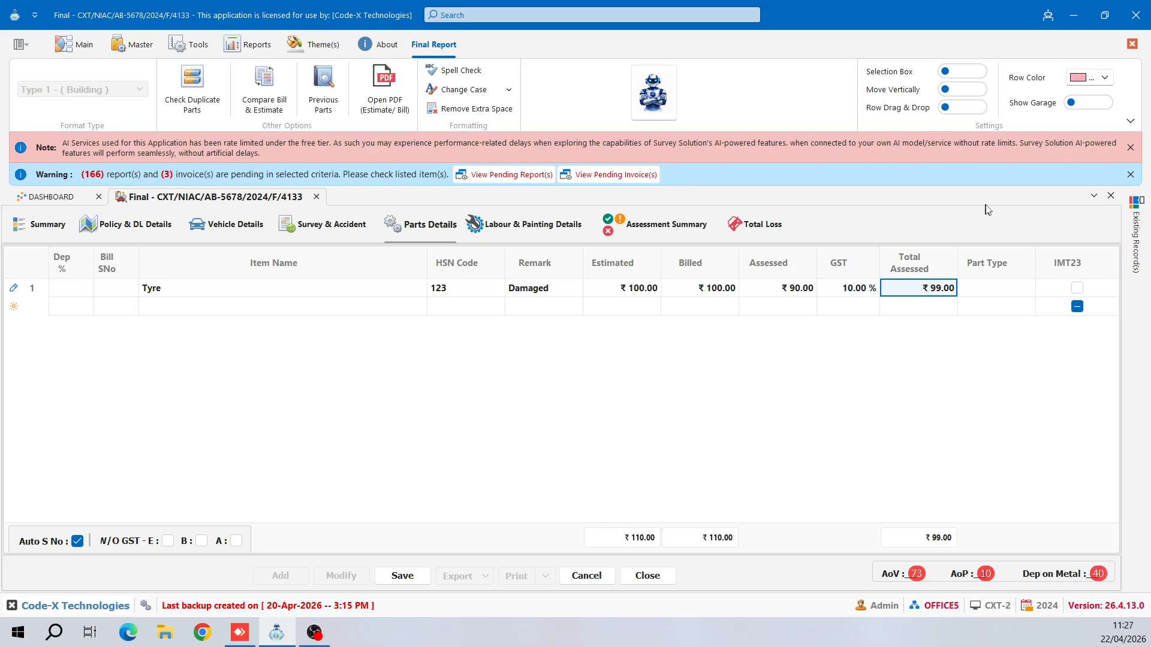
click(1027, 289)
click(1005, 390)
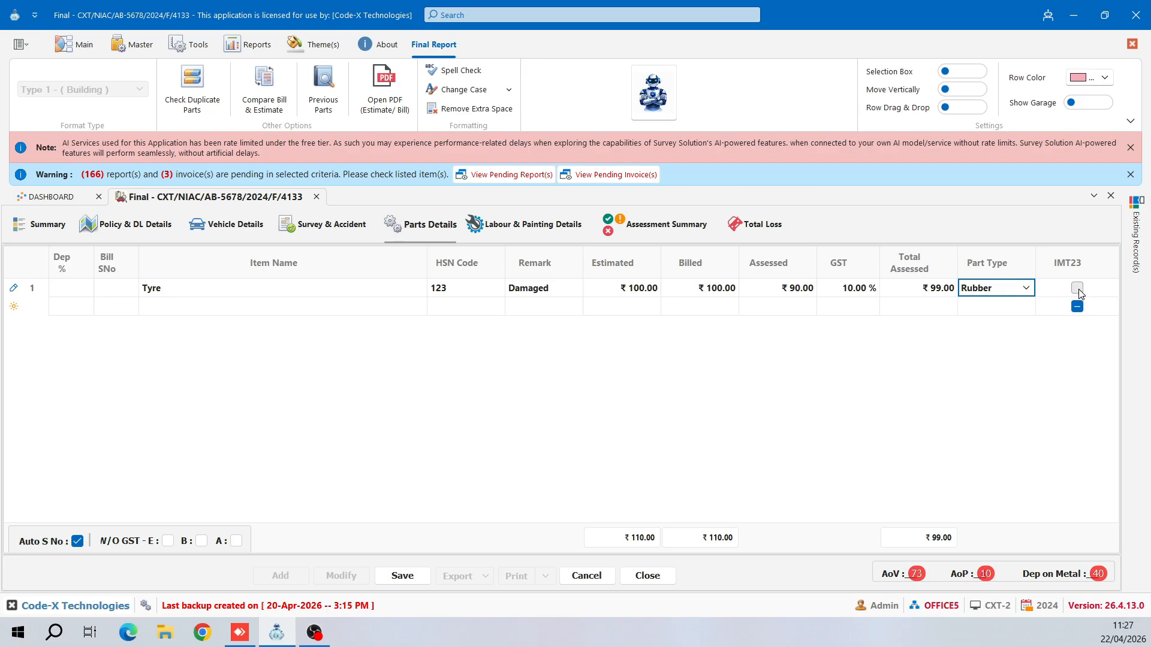
- Show the Garage column, find its garage list empty, and hide the column again
click(1086, 104)
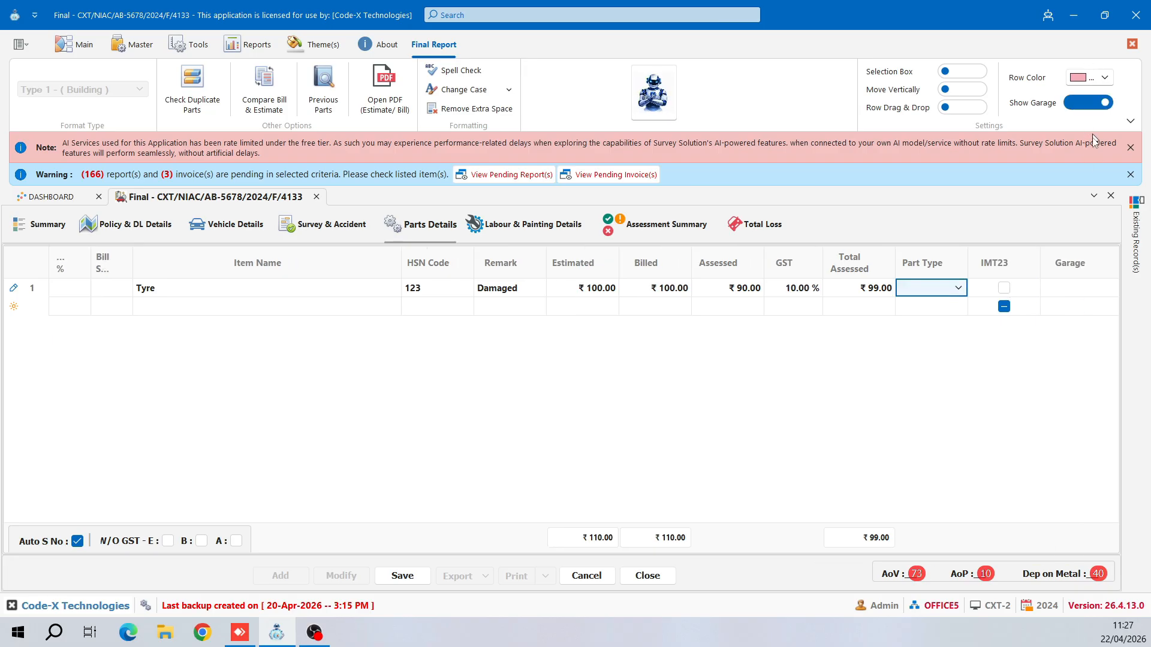
click(1076, 289)
click(1110, 289)
scroll(1073, 403, down, 3)
scroll(1074, 403, up, 4)
click(1104, 289)
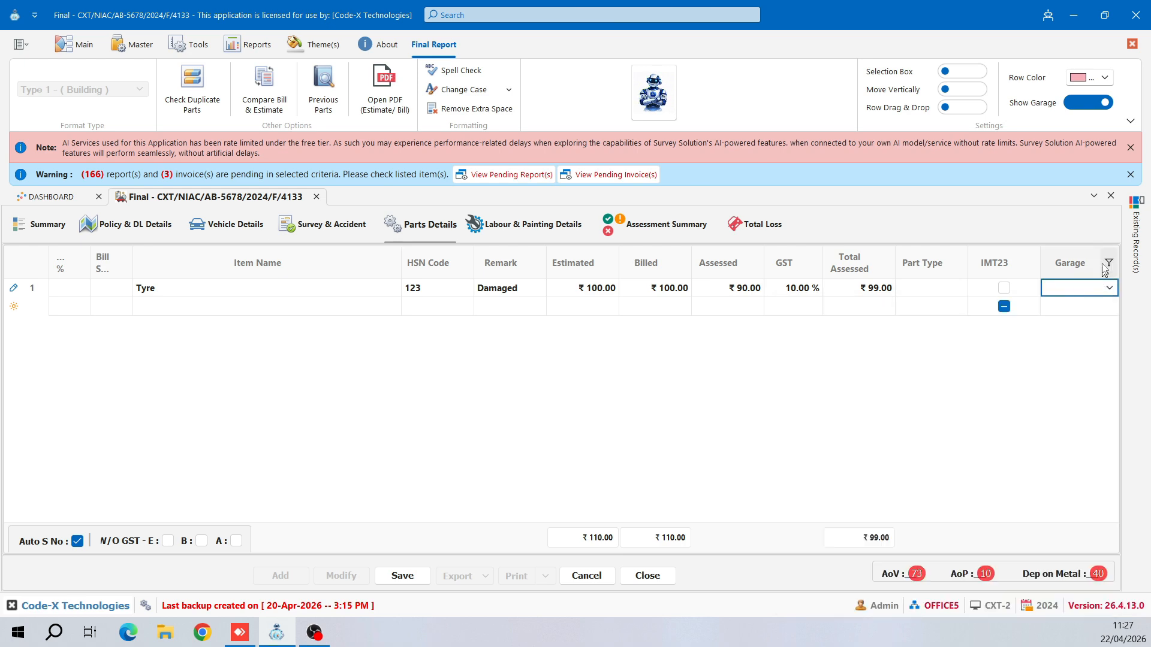
click(1080, 104)
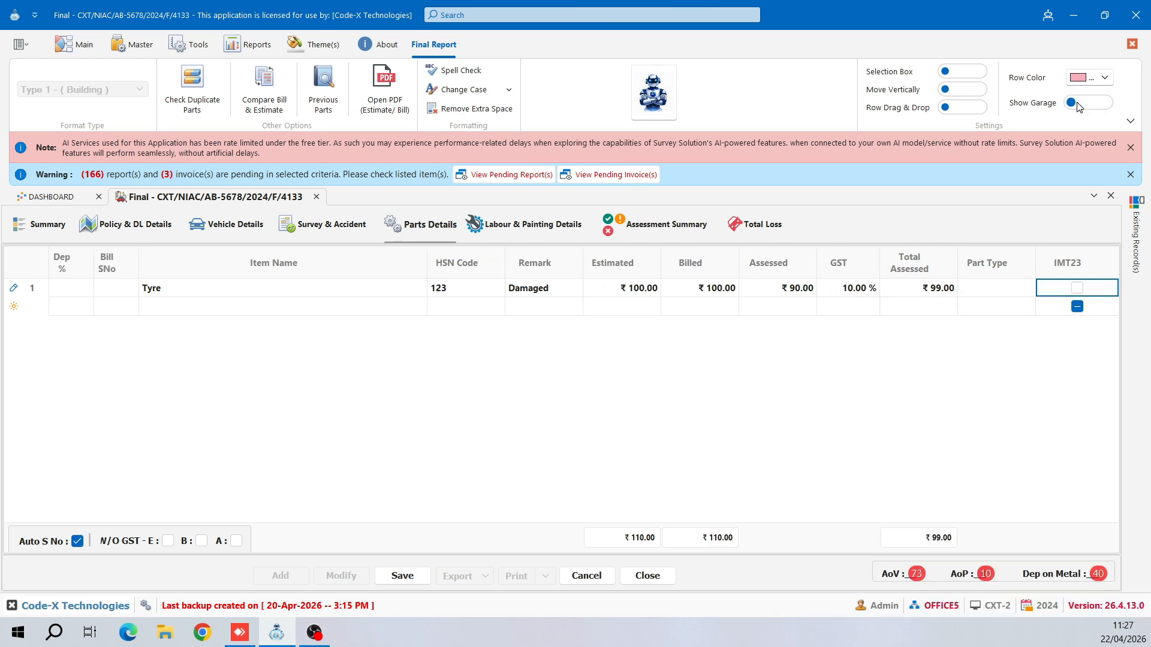
- Browse the Search Previous Parts list for Tata Indigo parts, then close it
click(312, 94)
scroll(895, 442, down, 3)
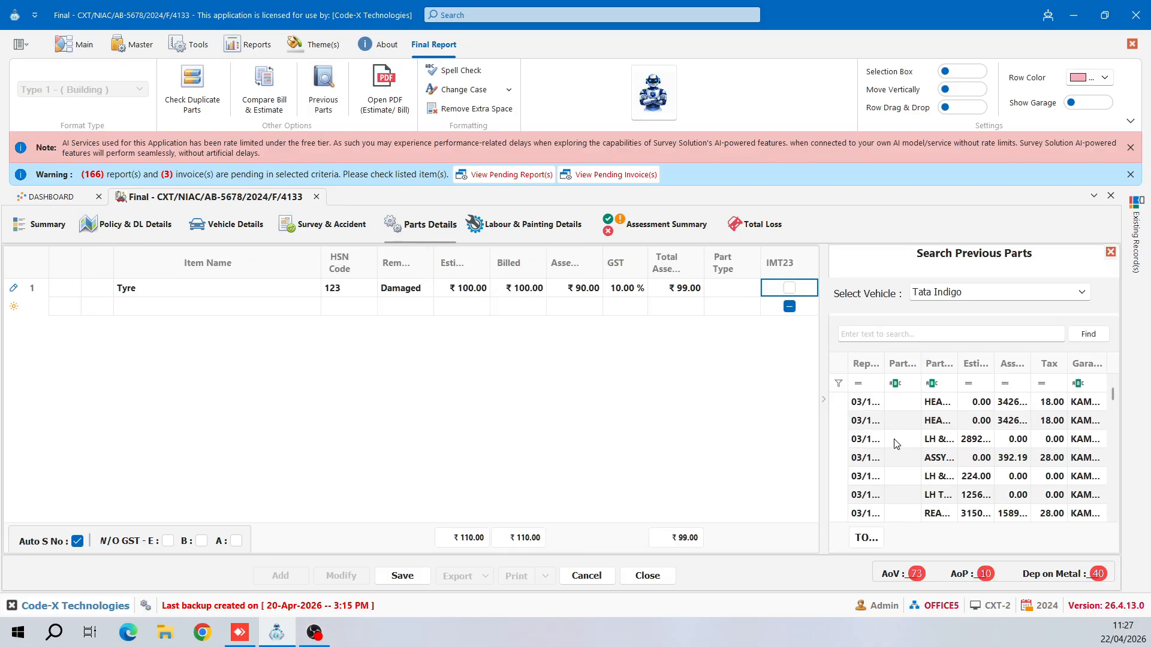
click(930, 464)
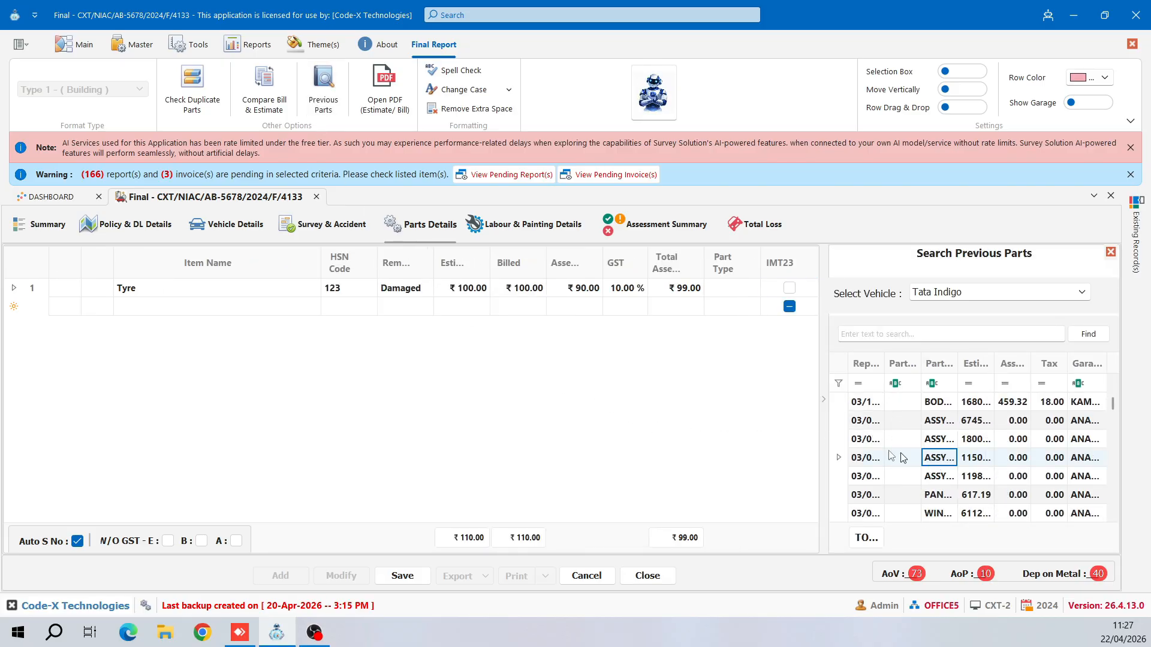
scroll(949, 453, down, 3)
click(974, 458)
click(1110, 253)
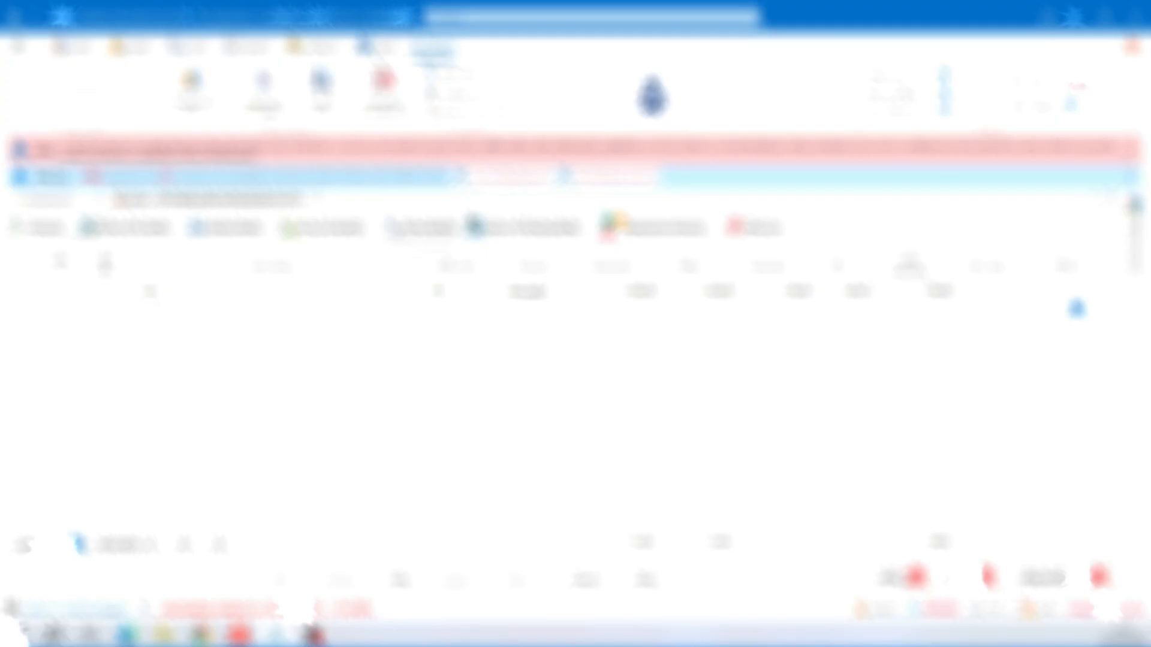
- Delete the Tyre row from the parts grid and confirm
click(147, 290)
key(ctrl+Delete)
key(Return)
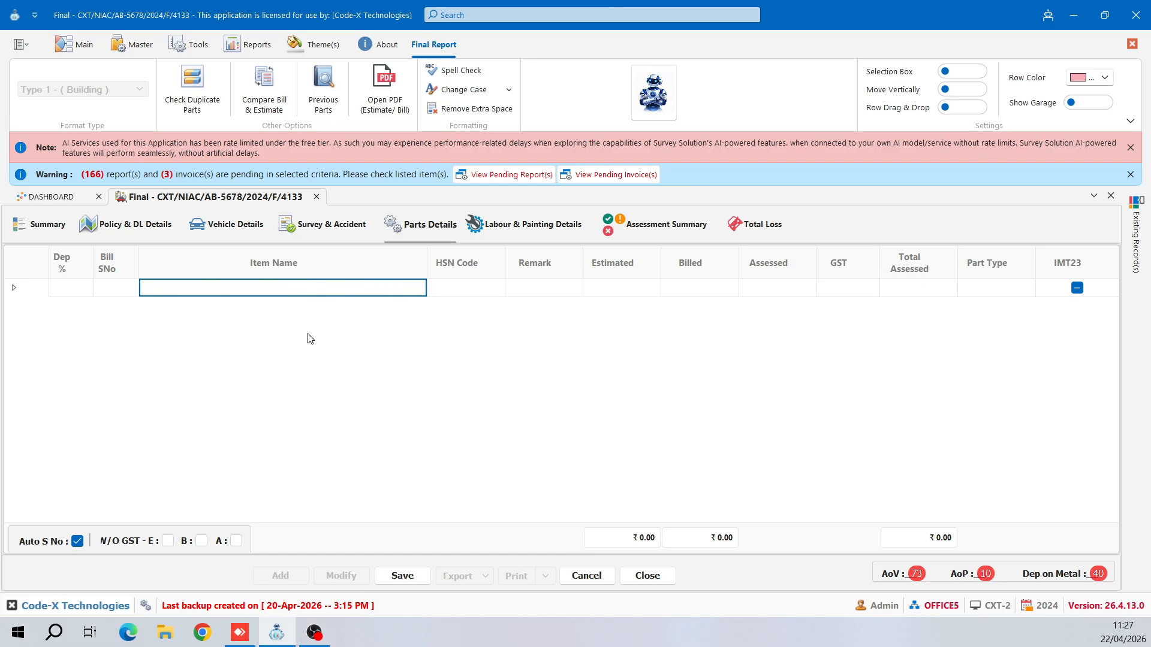
- Load the 0525 EST.pdf estimate into the PDF Viewer and scroll through it
click(372, 99)
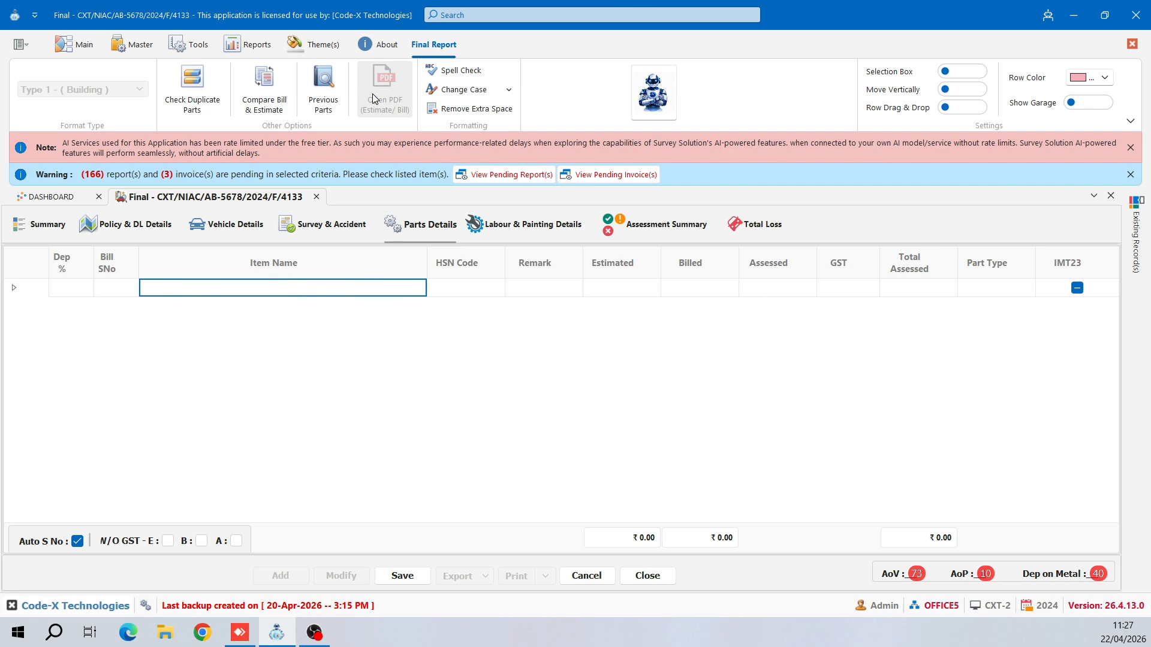
double_click(246, 159)
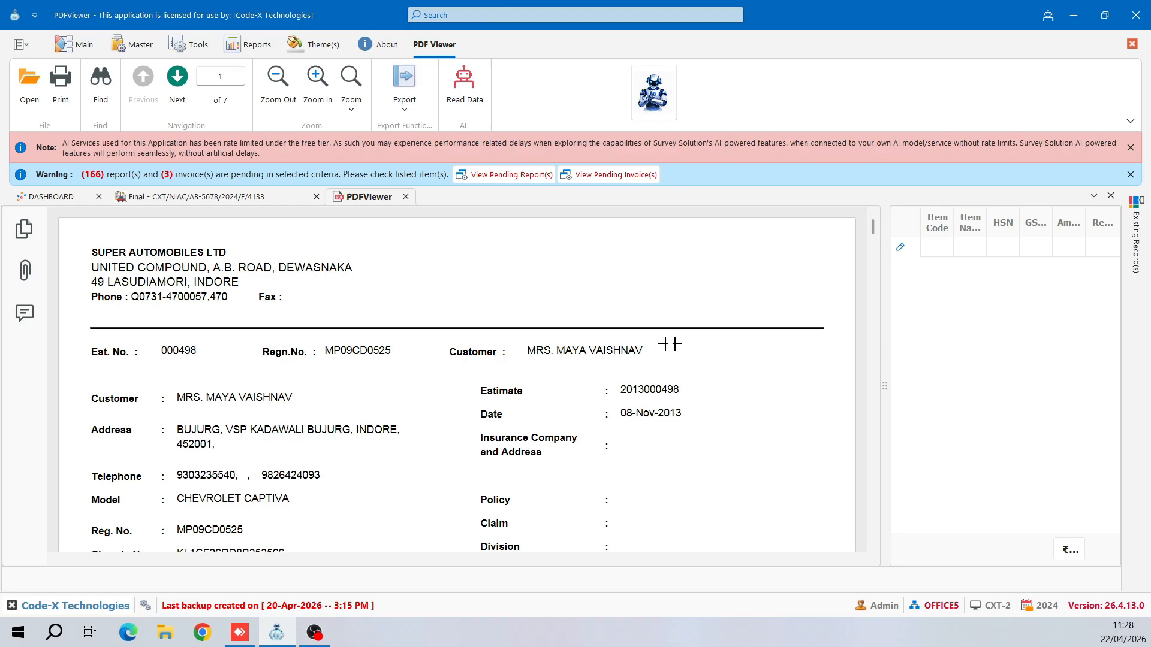
scroll(798, 400, down, 3)
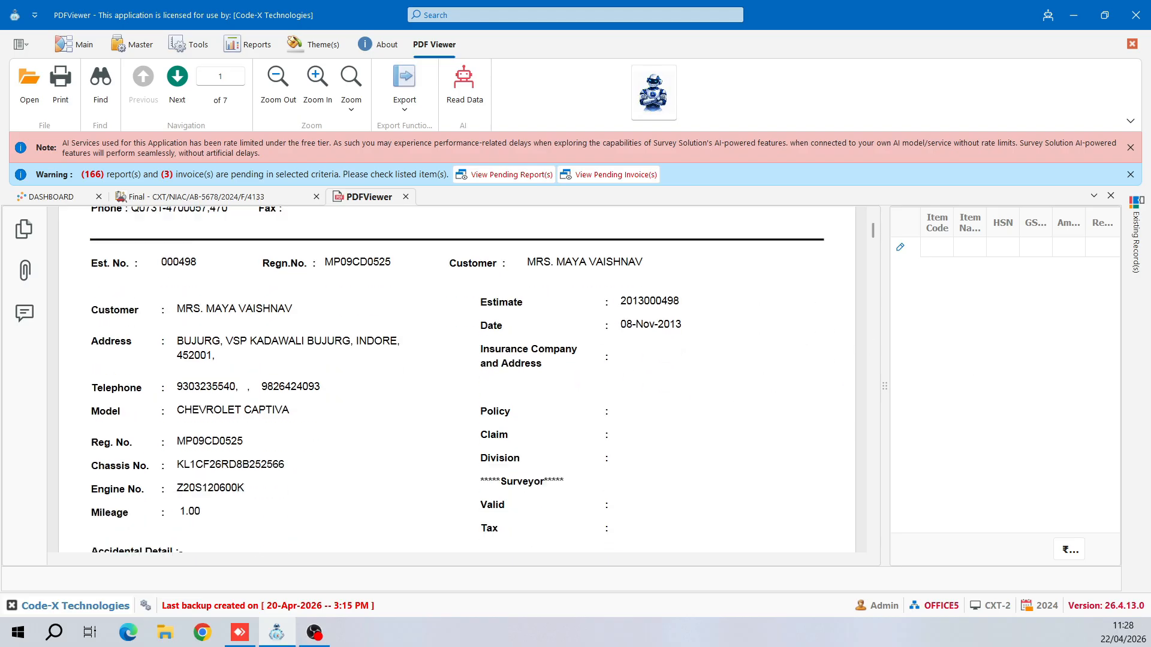
scroll(353, 296, up, 3)
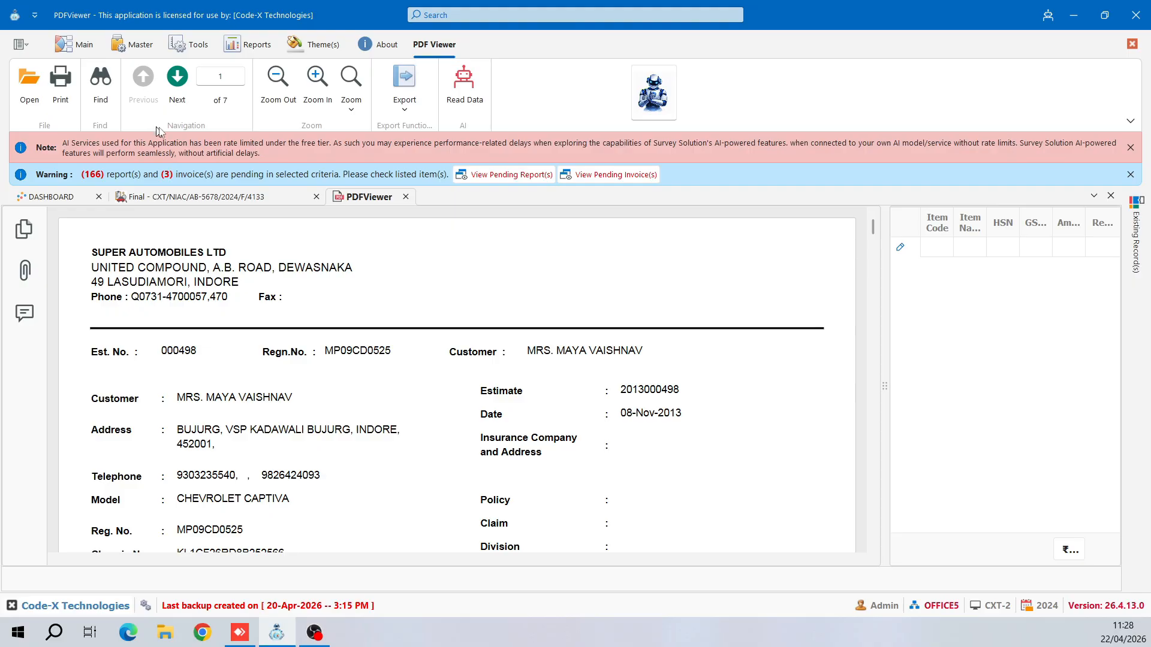
- Step to the next page and back, then check the zoom levels and the Parts, Labour, Compare Bill export choices
click(175, 84)
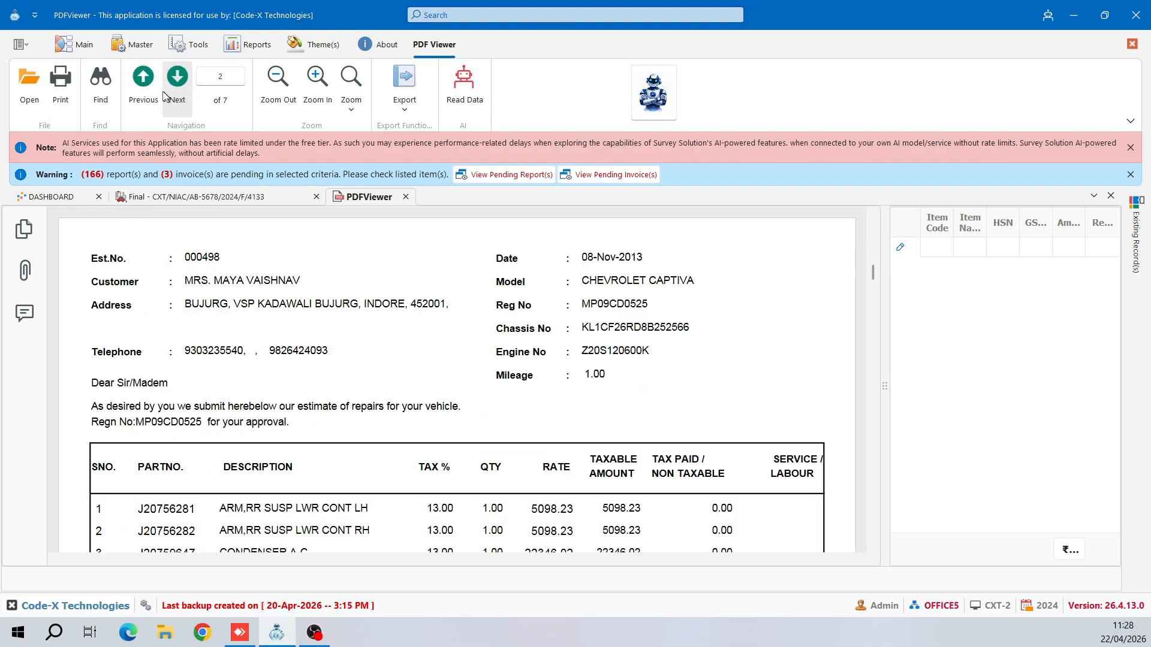
click(147, 90)
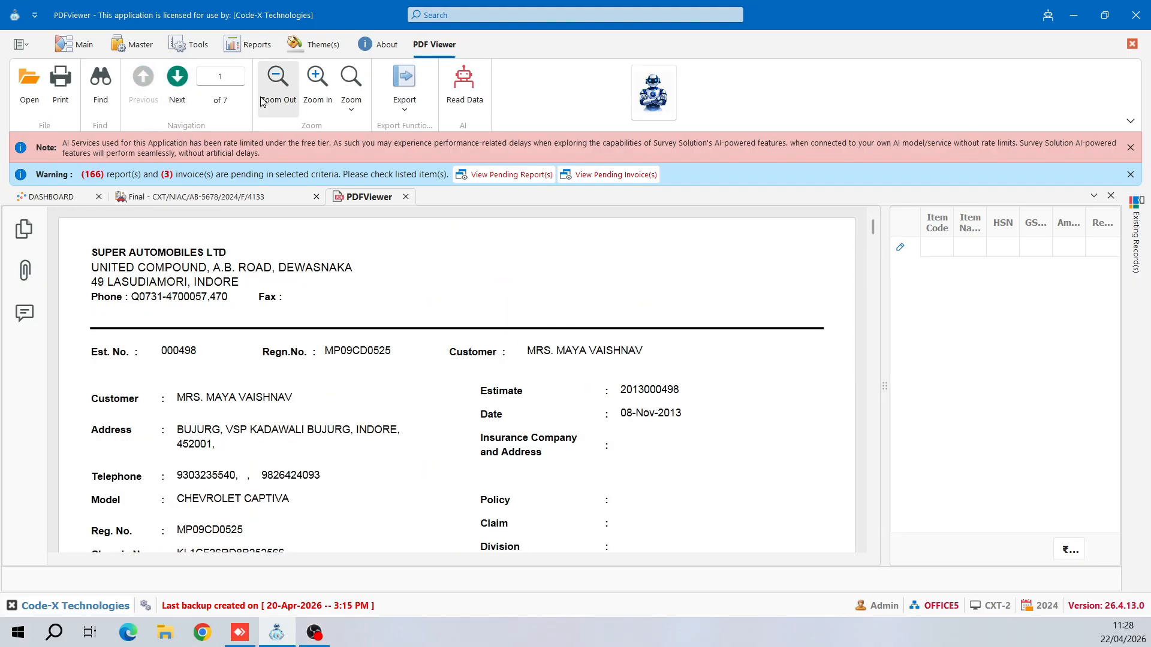
click(351, 111)
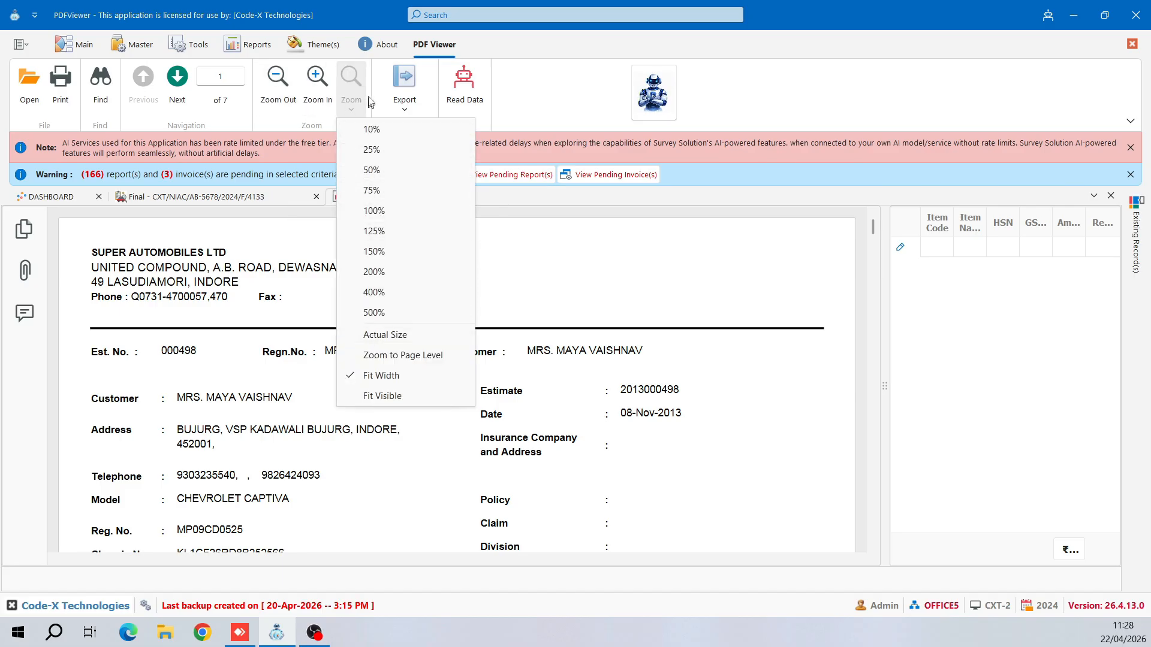
click(405, 106)
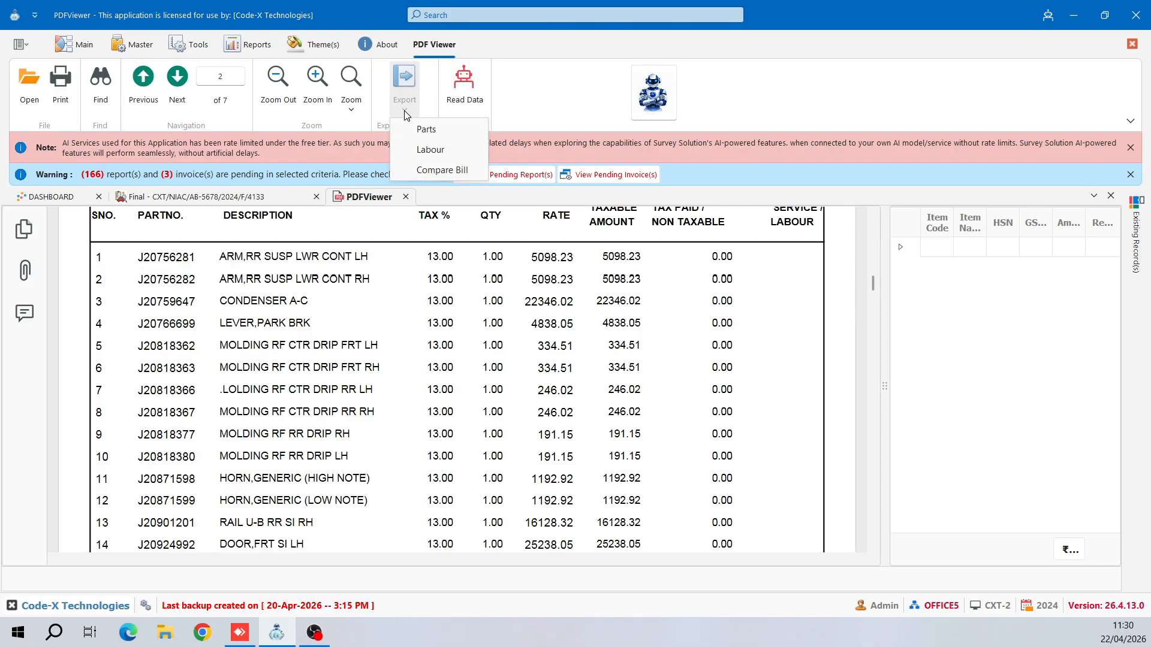
- Send the estimate's DESCRIPTION column entries to the Item Name list
click(404, 110)
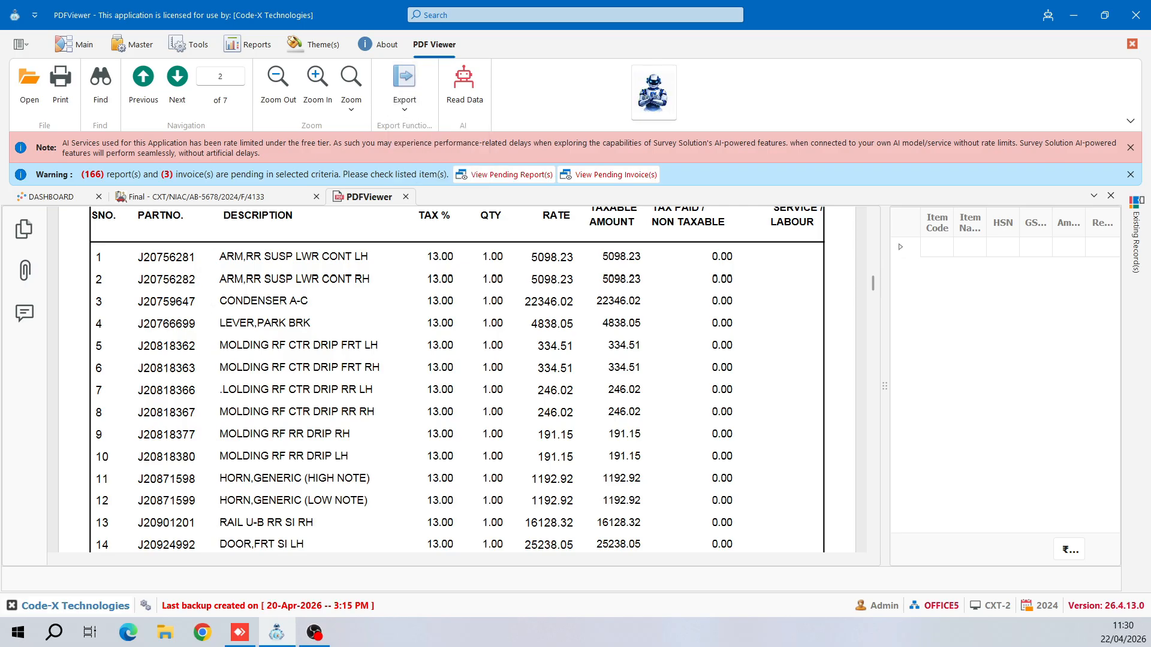
drag(220, 247, 414, 554)
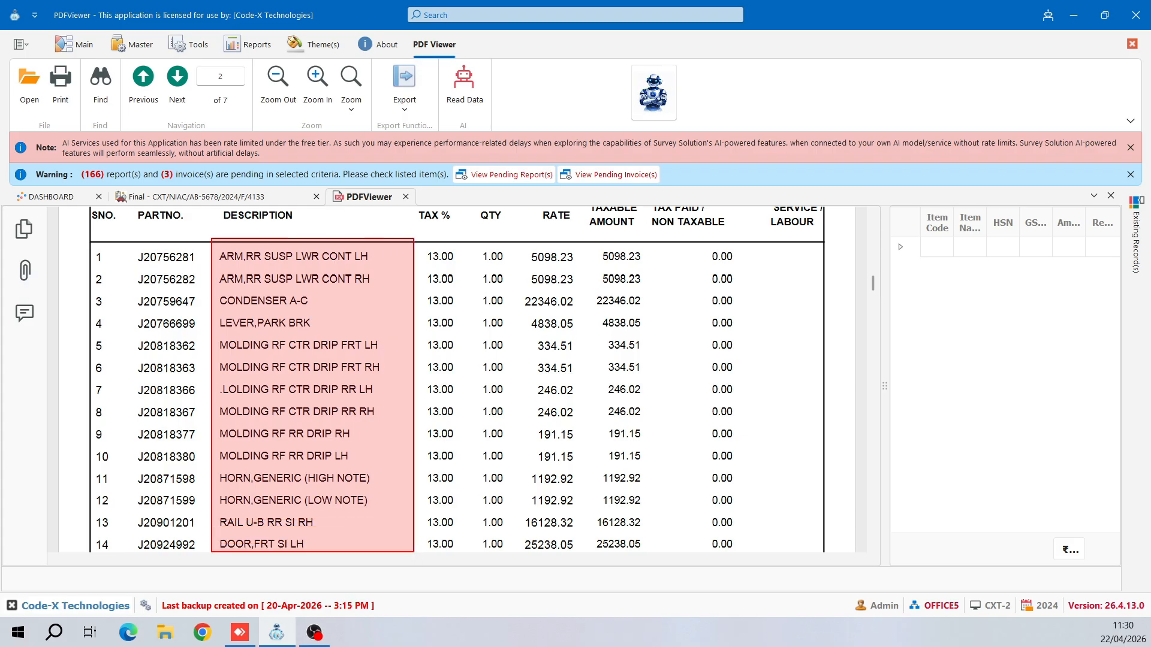
drag(413, 555, 414, 550)
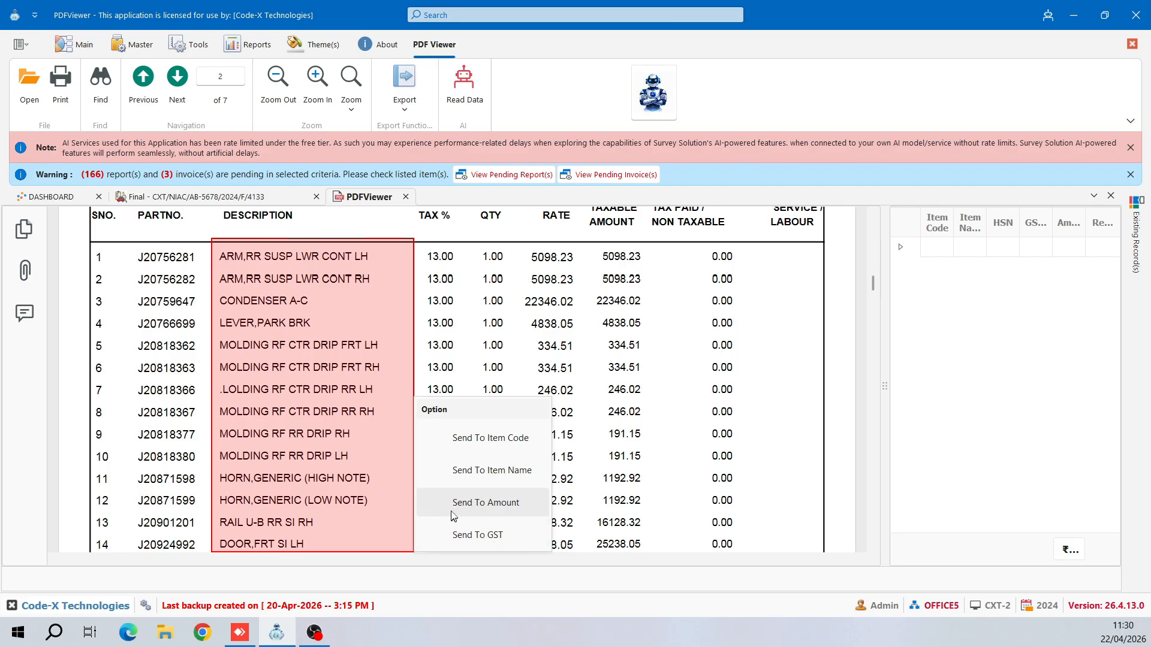
click(462, 475)
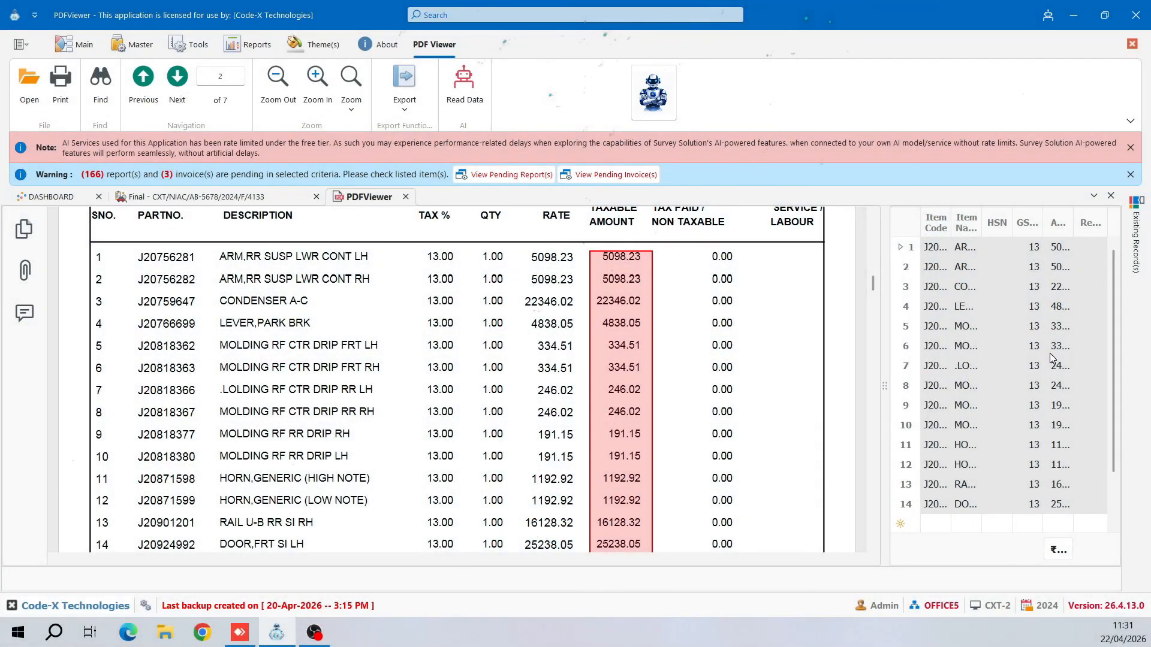
- Export the items as Parts and view them in Parts Details, totalling ₹93,423.99 at 13% GST
click(413, 112)
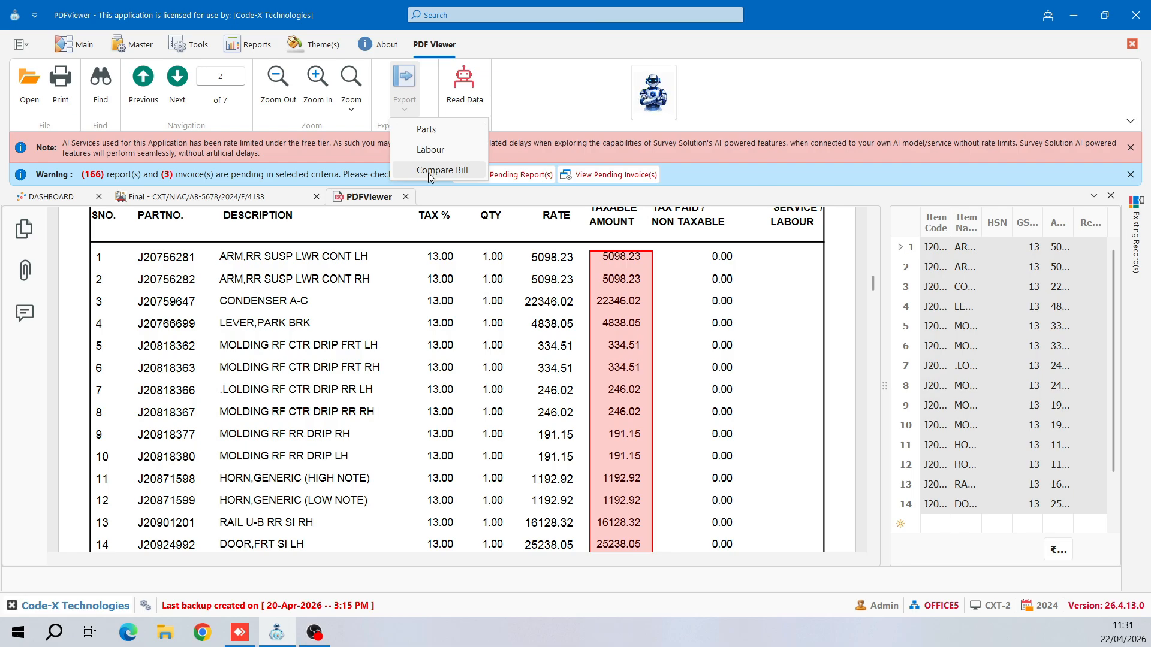
click(439, 133)
click(171, 200)
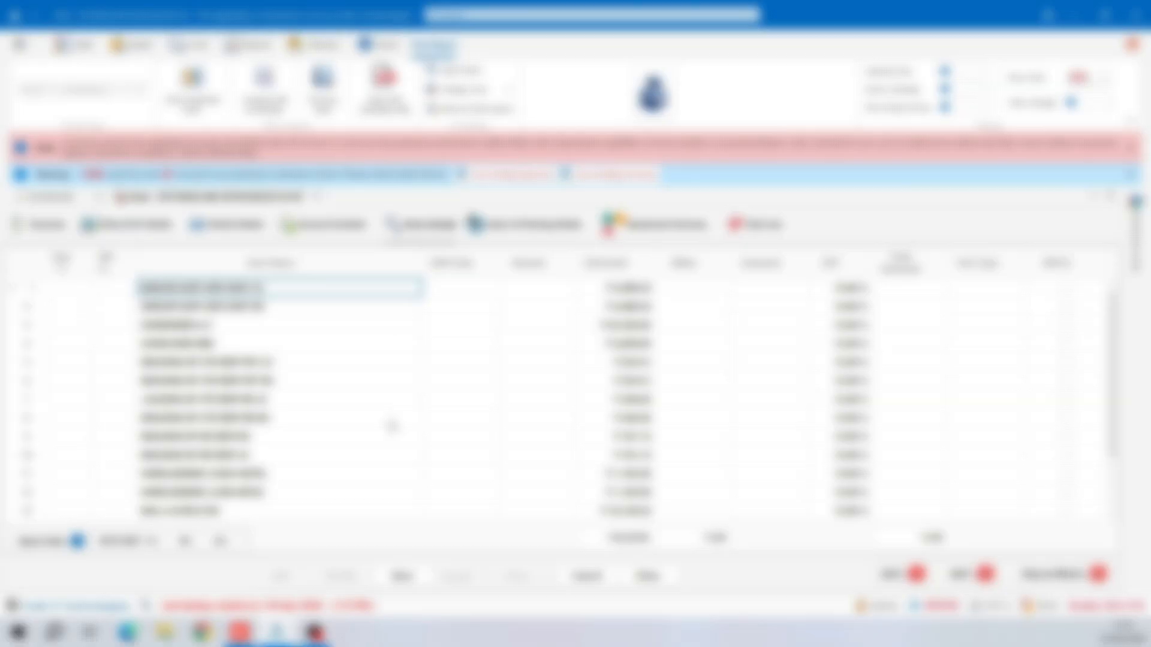
- Delete every row from Parts Details, then load the Estimation Details estimate PDF
click(392, 421)
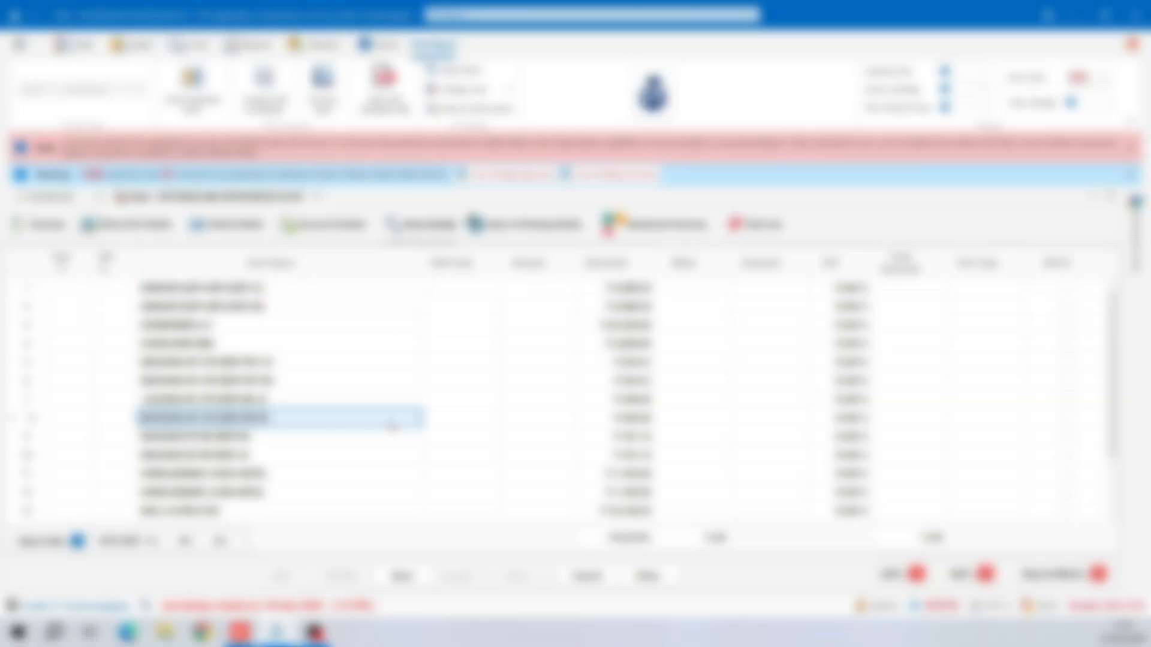
key(ctrl+a)
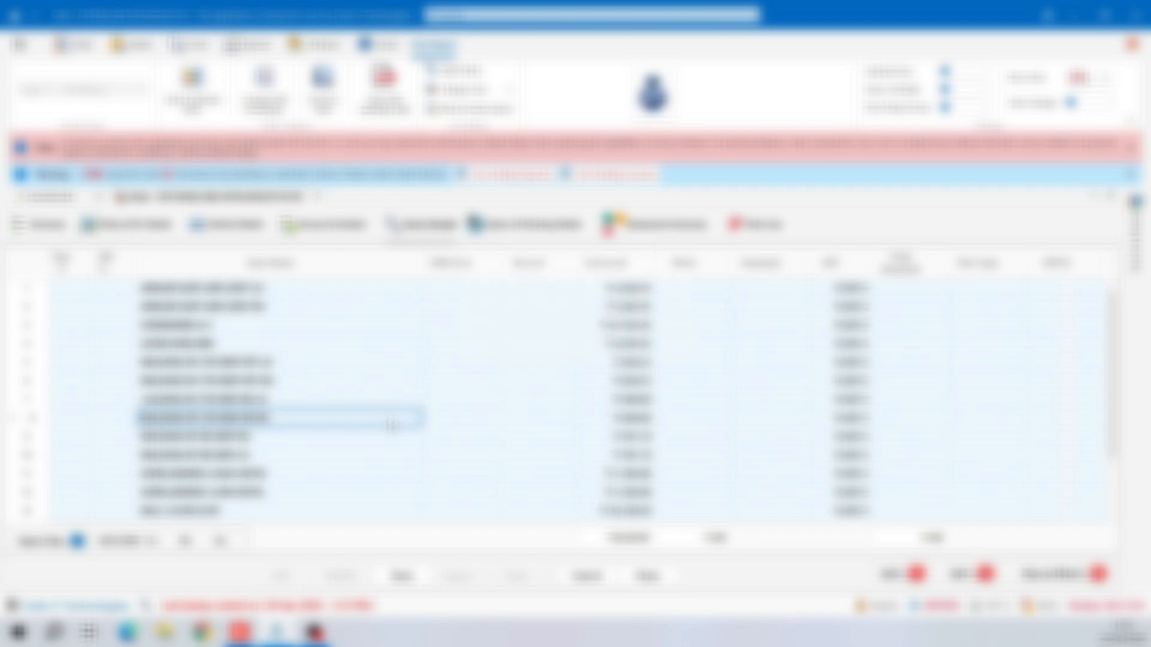
key(Delete)
key(Return)
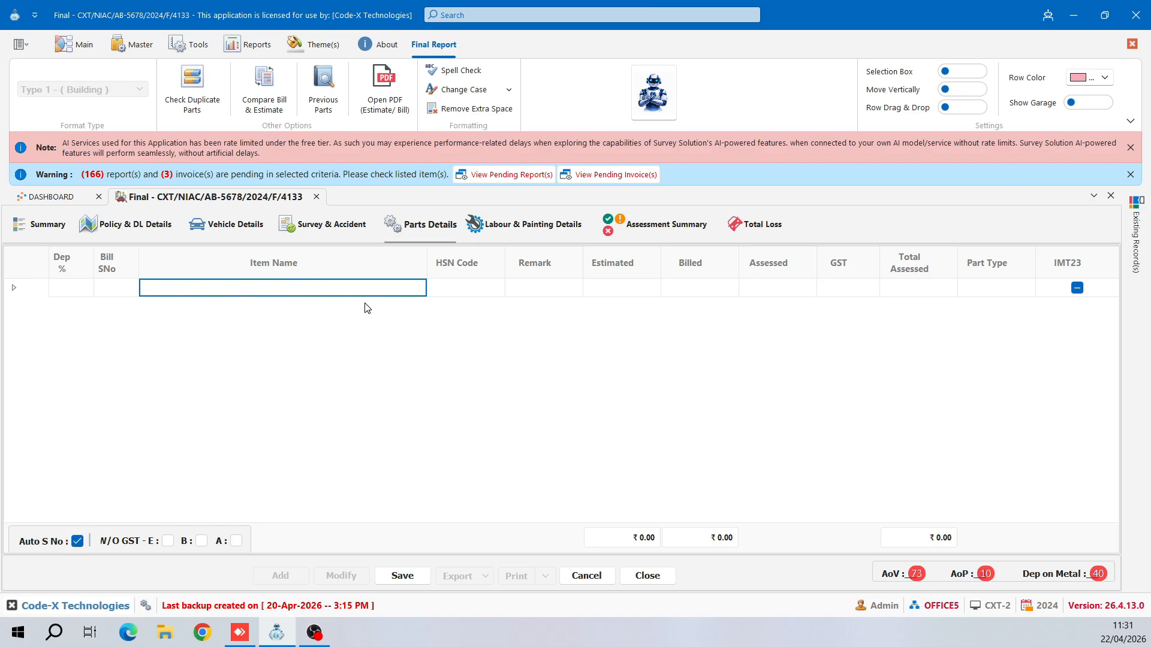
click(384, 87)
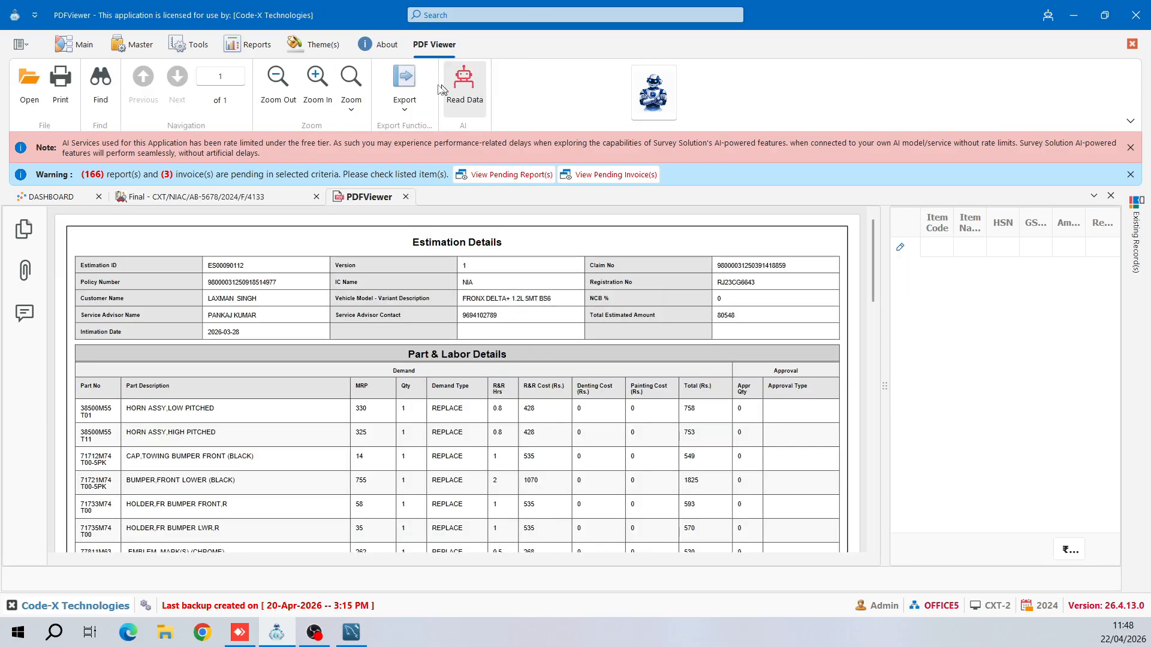
- Read the Estimation Details parts with the AI and export them to Parts Details (₹33,607.00 estimated)
click(461, 108)
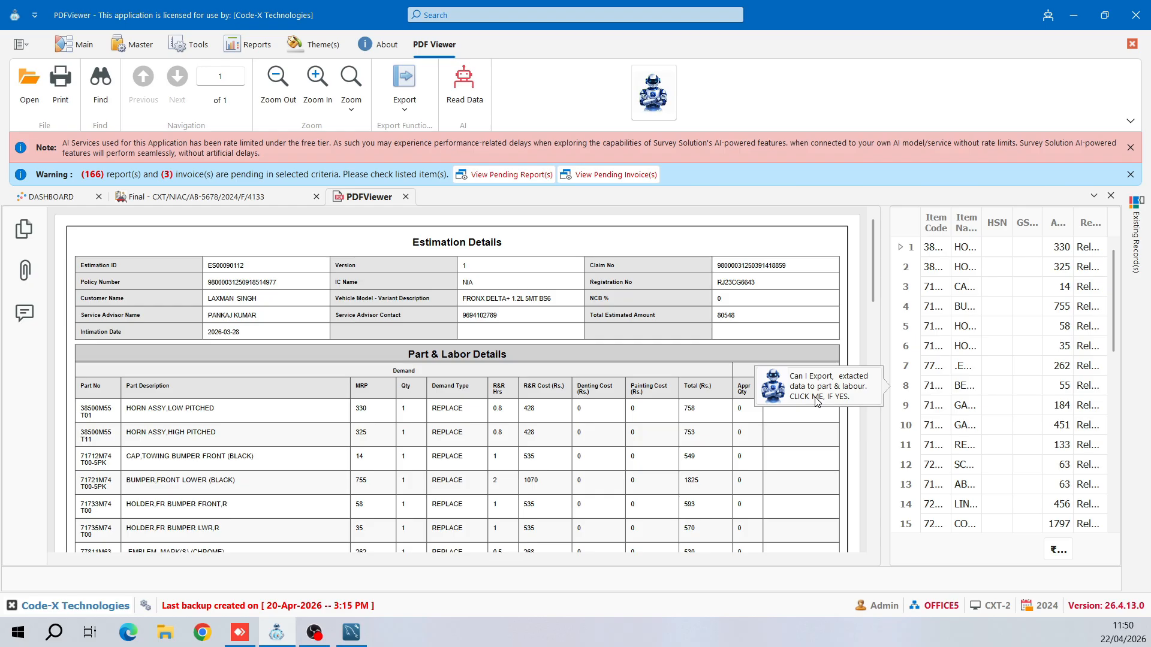
click(816, 402)
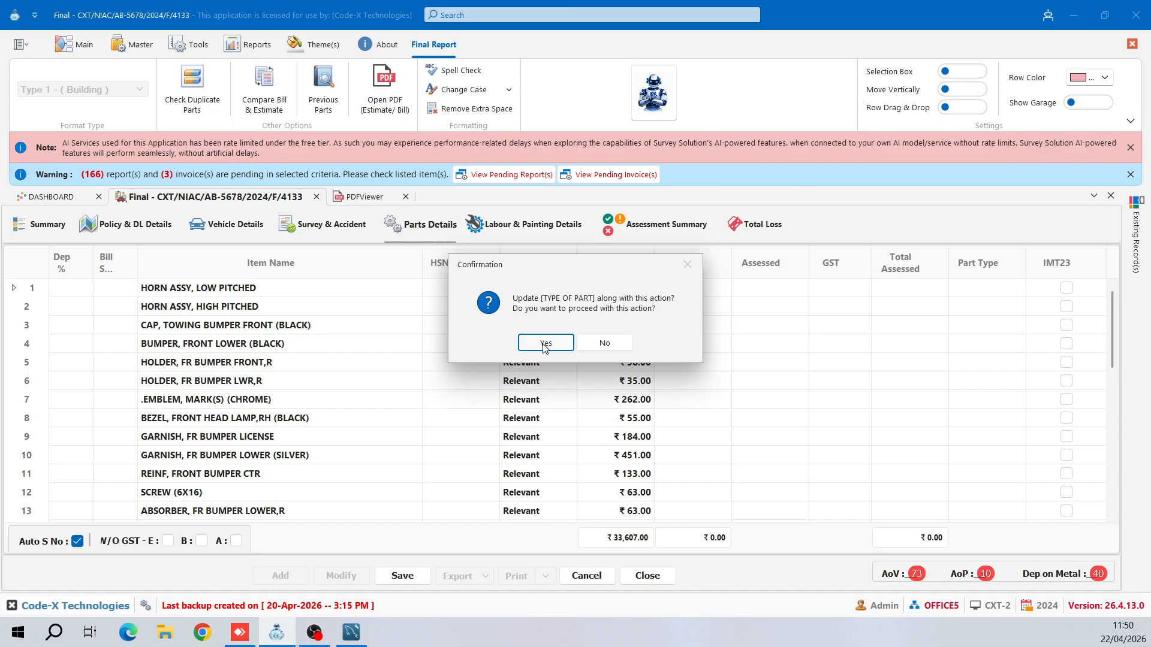
- Accept the part-type update and set row 1's part type to Metal
click(545, 345)
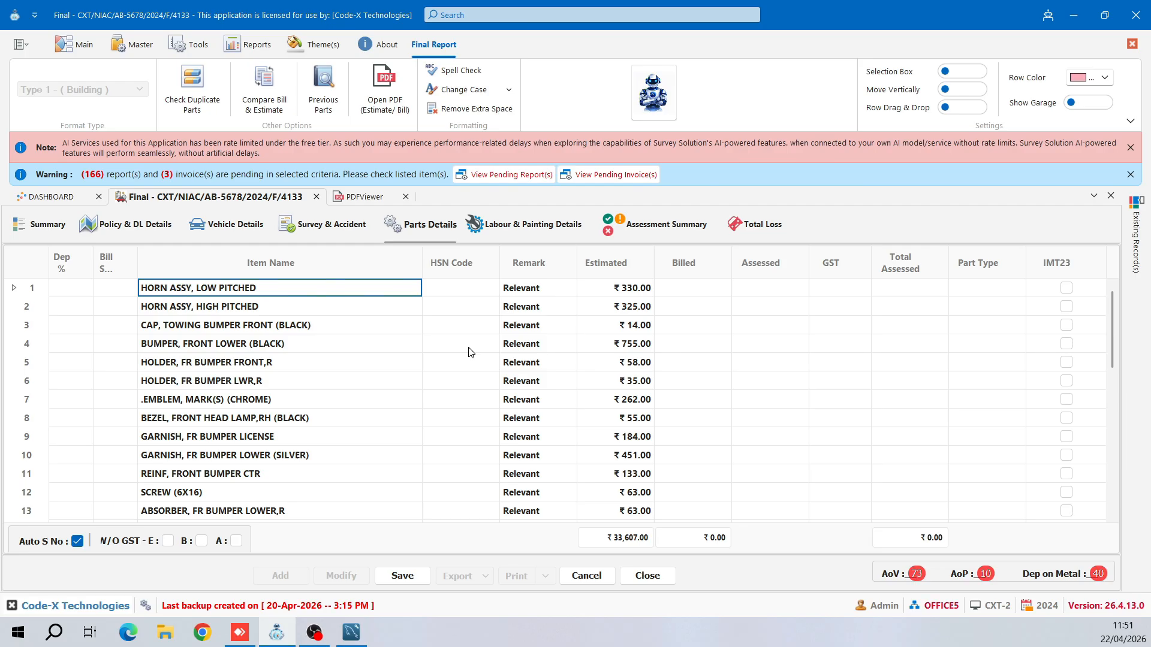
click(1013, 289)
click(1017, 290)
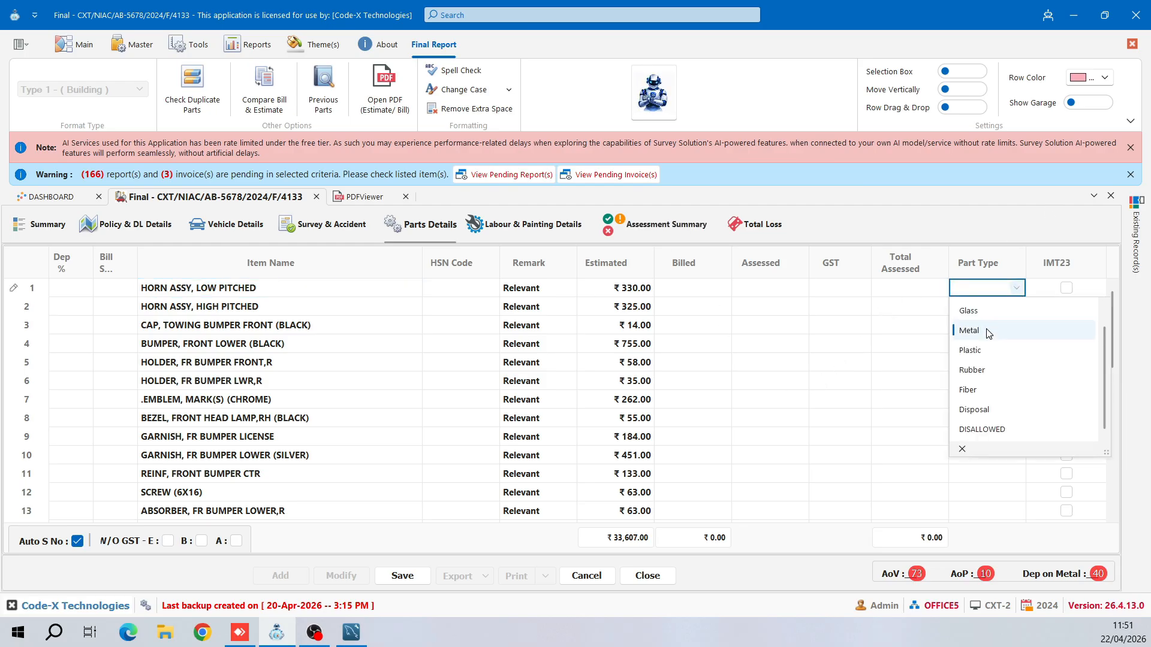
click(969, 331)
click(998, 309)
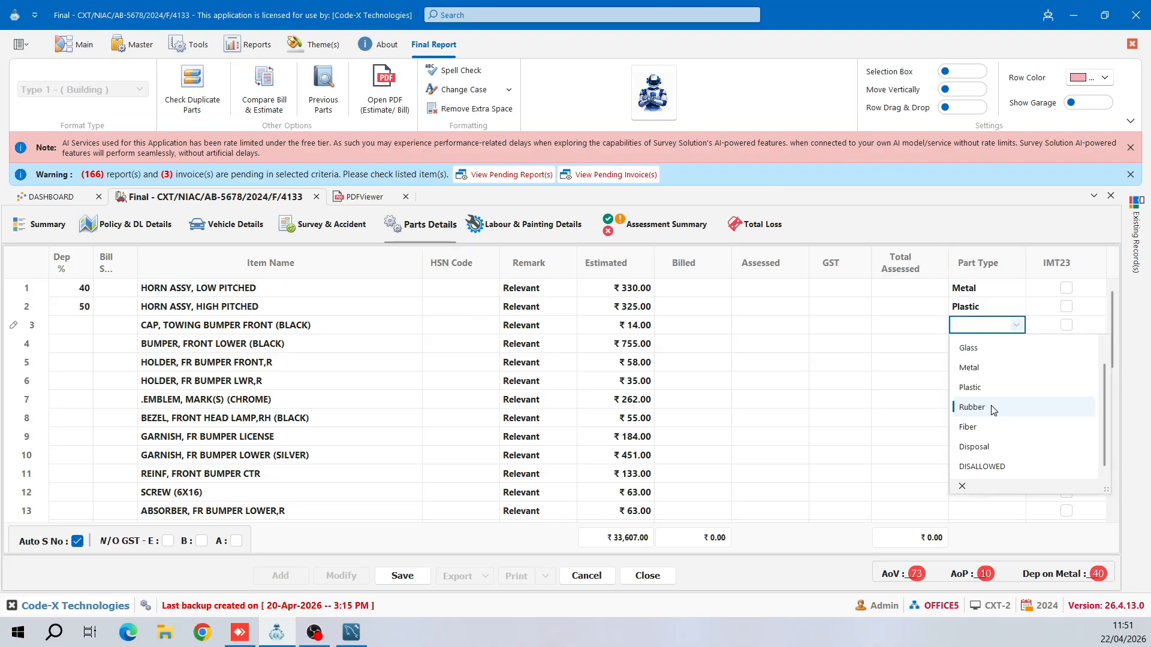
- Set row 3's part type to Rubber and row 4's to Fiber
click(992, 407)
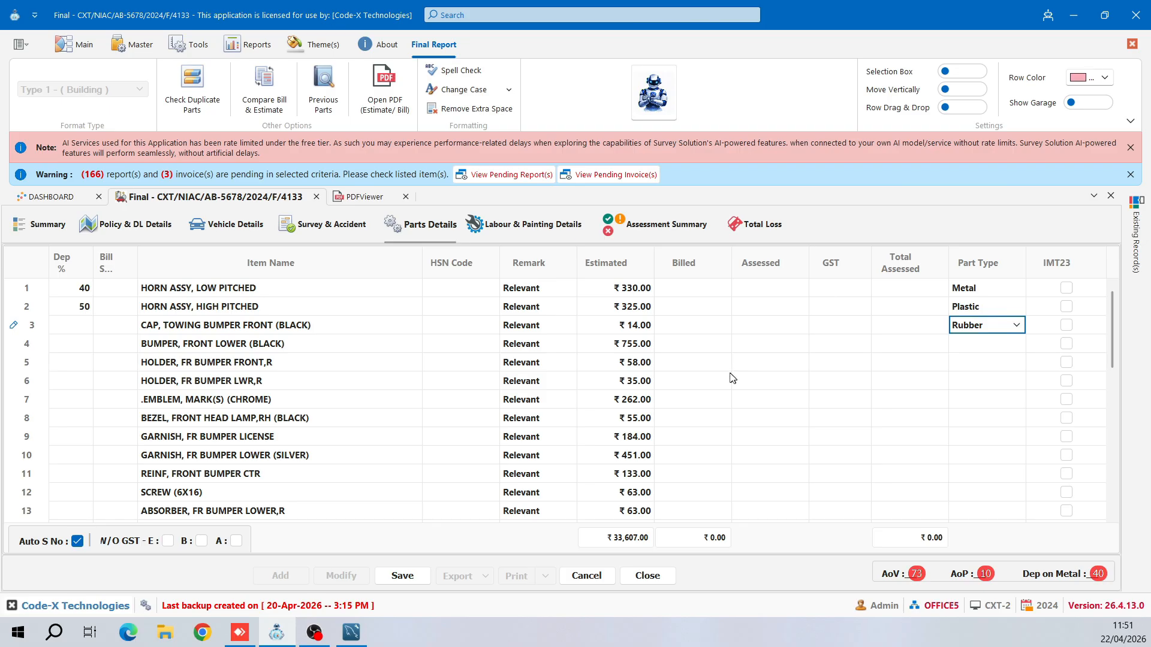
click(916, 370)
click(1006, 342)
click(1008, 342)
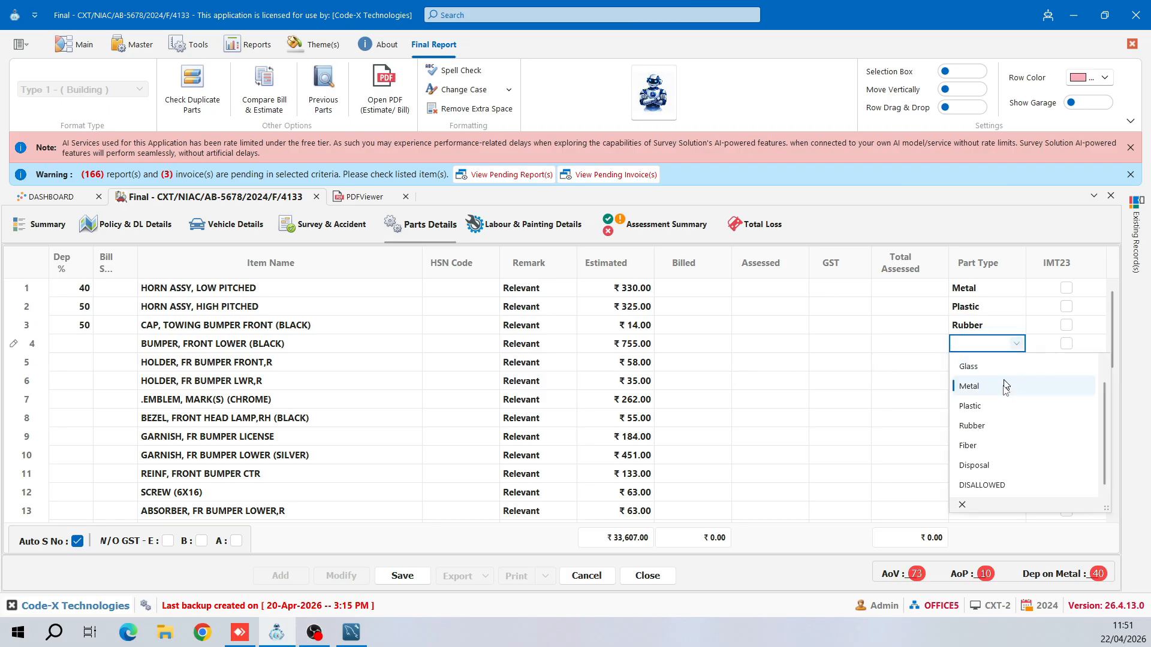
click(990, 444)
- Set row 5's part type to Glass, leaving row 6 without a type
click(995, 363)
click(1000, 362)
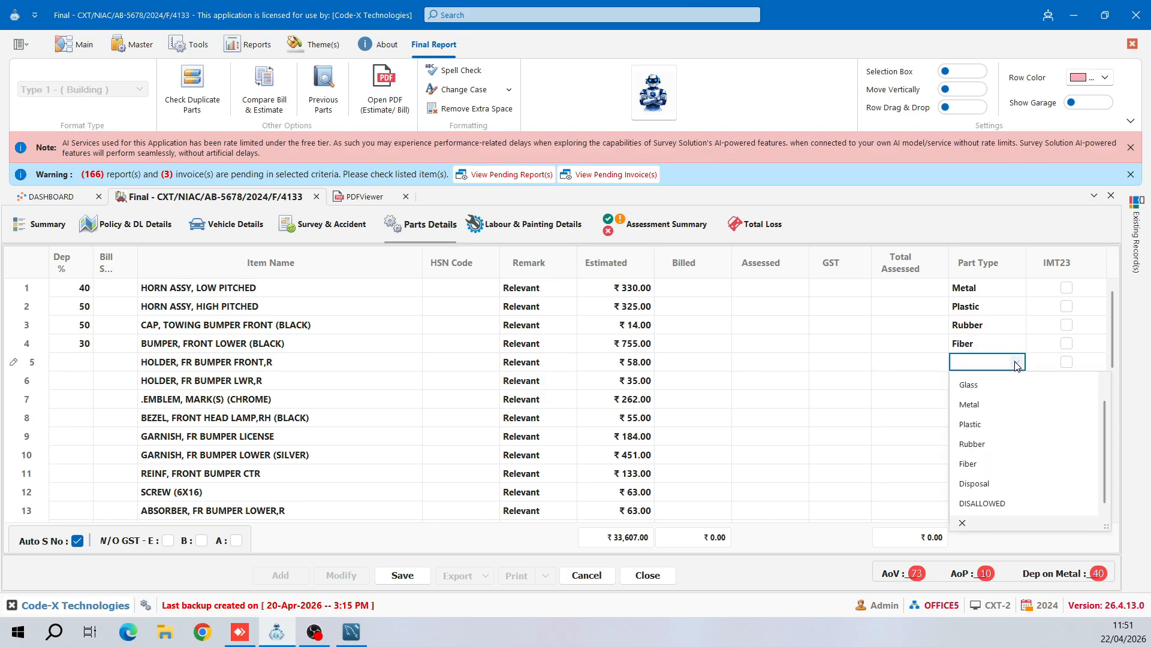
click(1005, 385)
click(998, 382)
click(1000, 381)
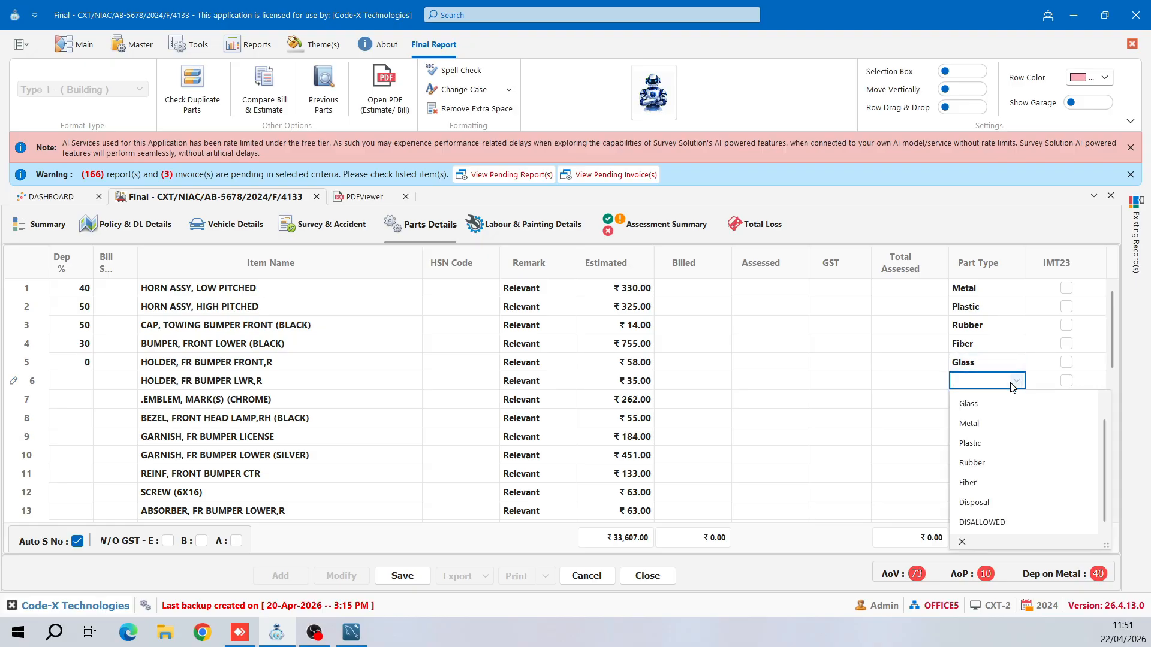
click(898, 400)
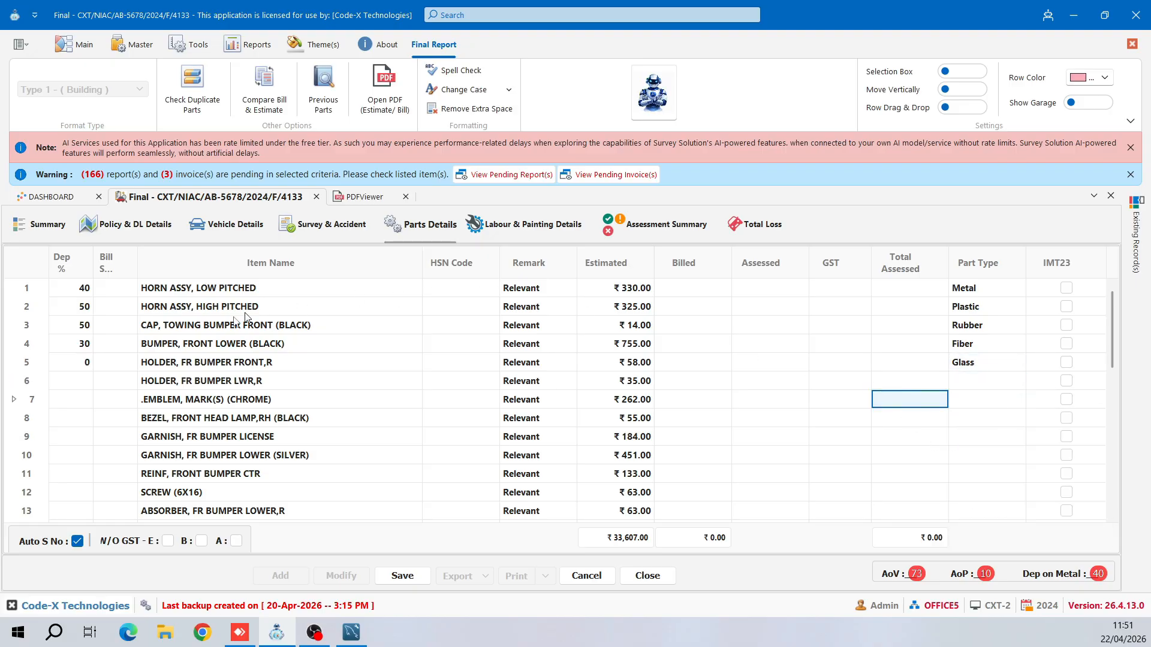
click(953, 370)
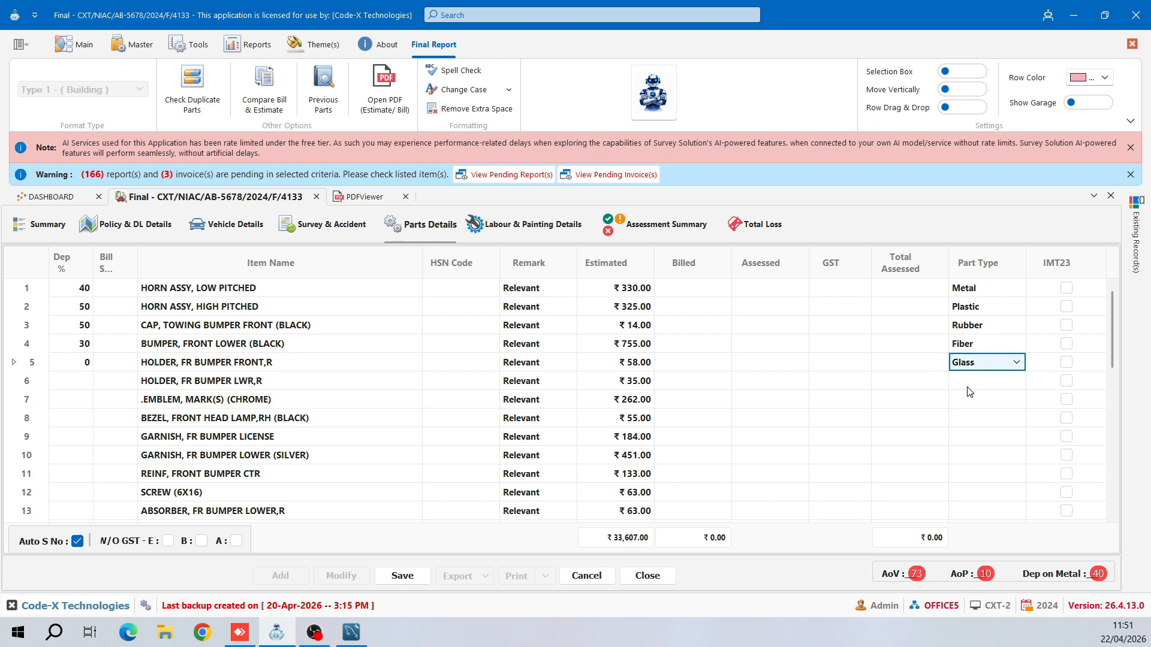
click(756, 350)
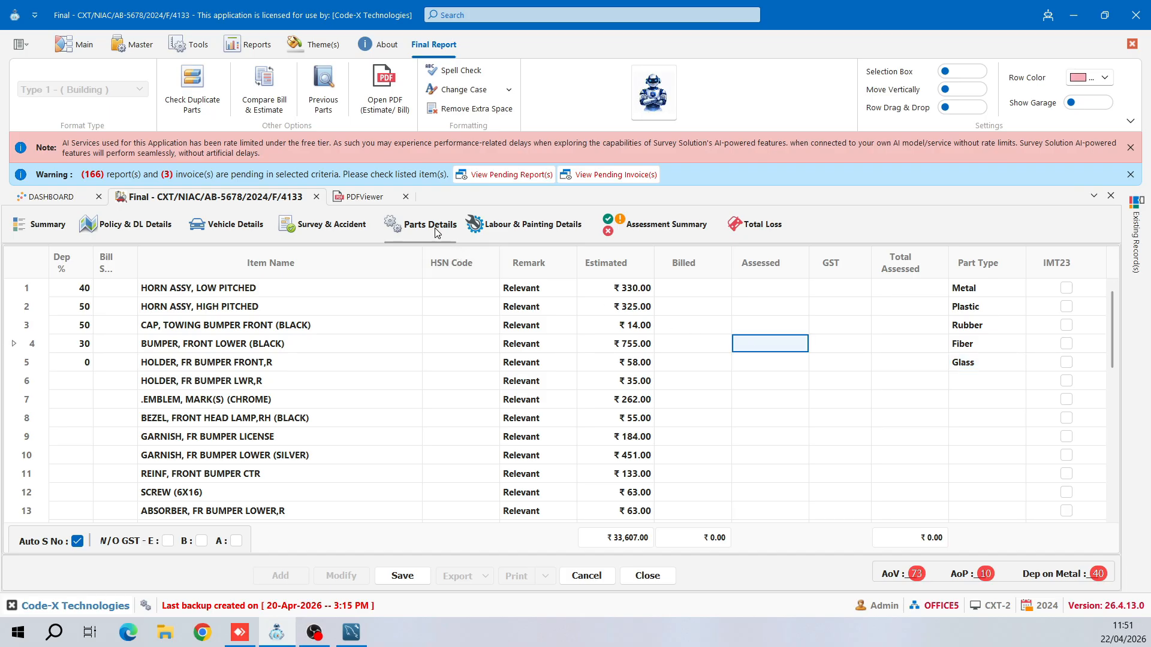
- Close the PDF document and export the extracted parts via Export > Compare Bill
click(407, 198)
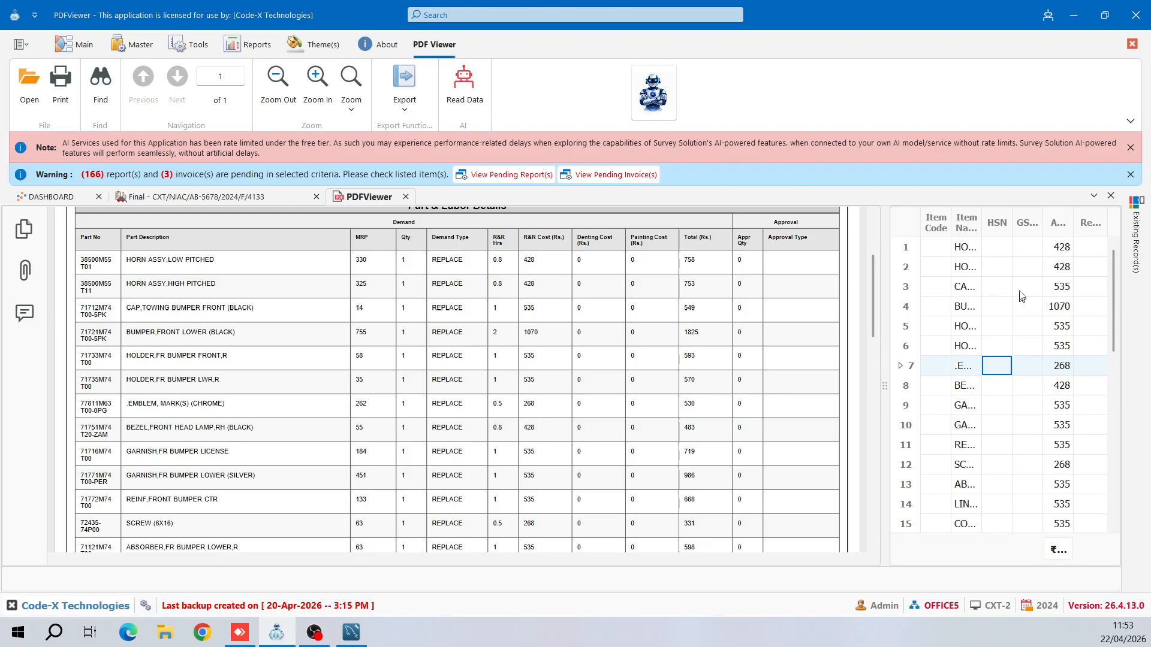
click(404, 90)
click(417, 169)
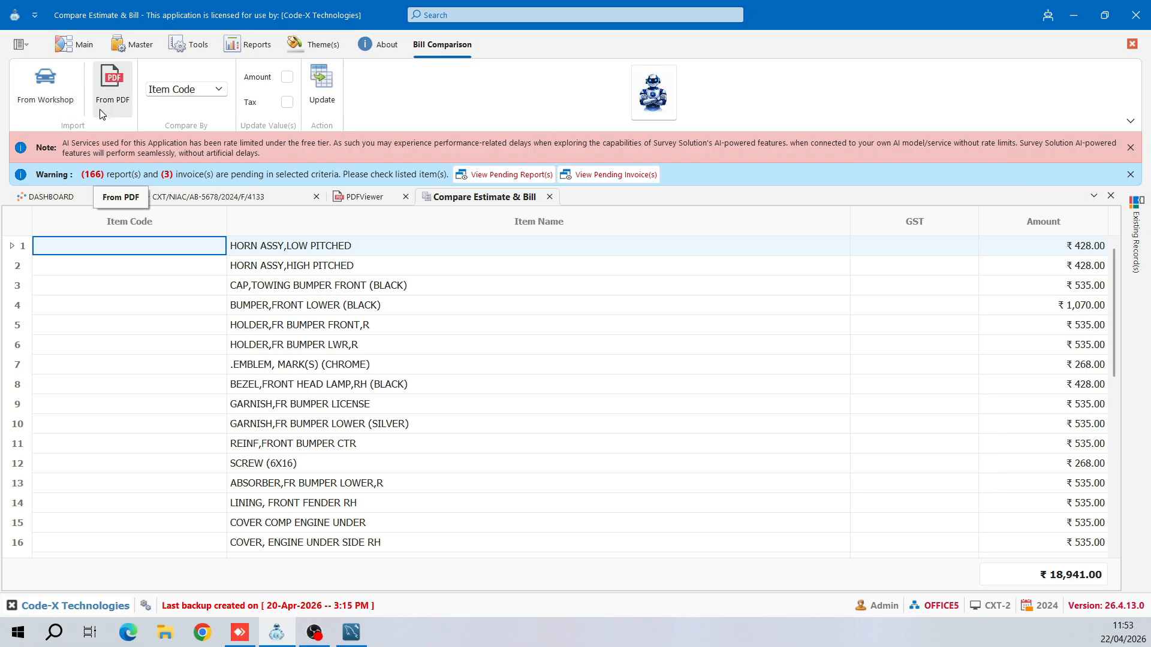
- Compare by Item Name with Amount ticked and Tax unticked, then apply Update
click(155, 96)
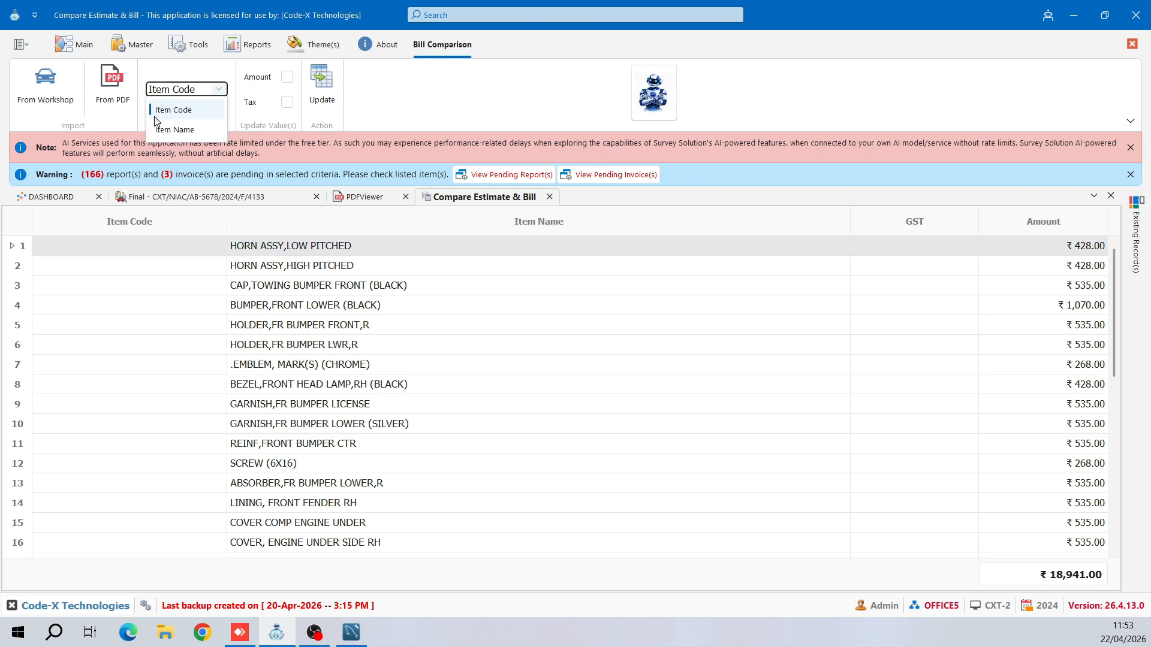
click(158, 133)
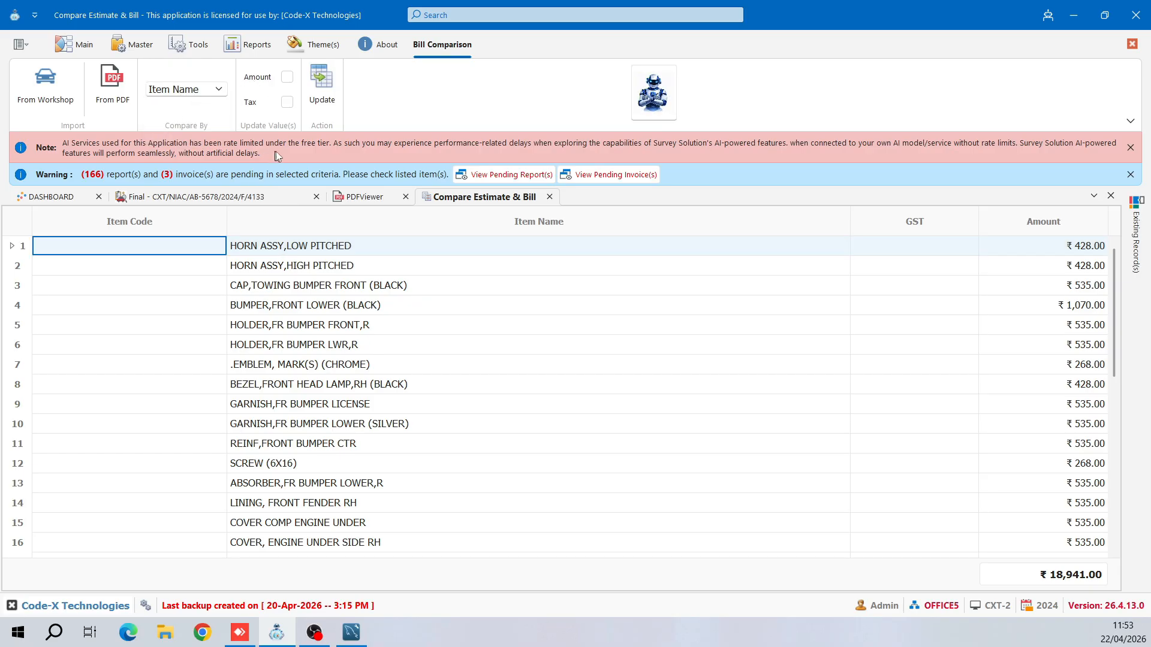
click(287, 77)
click(288, 102)
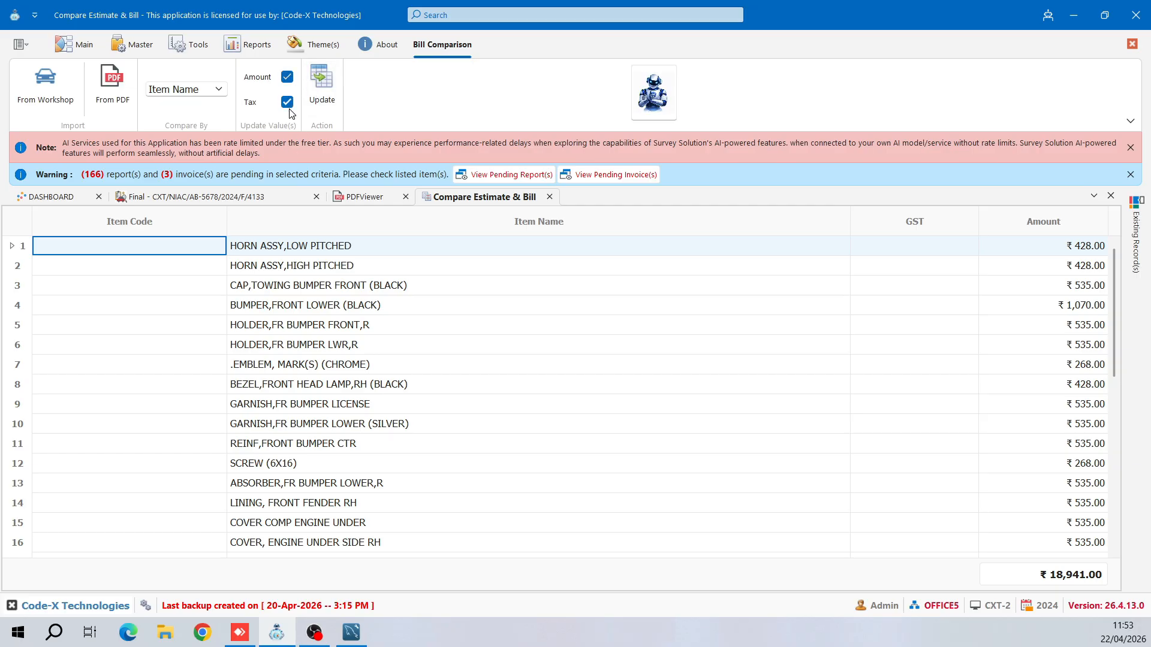
click(290, 114)
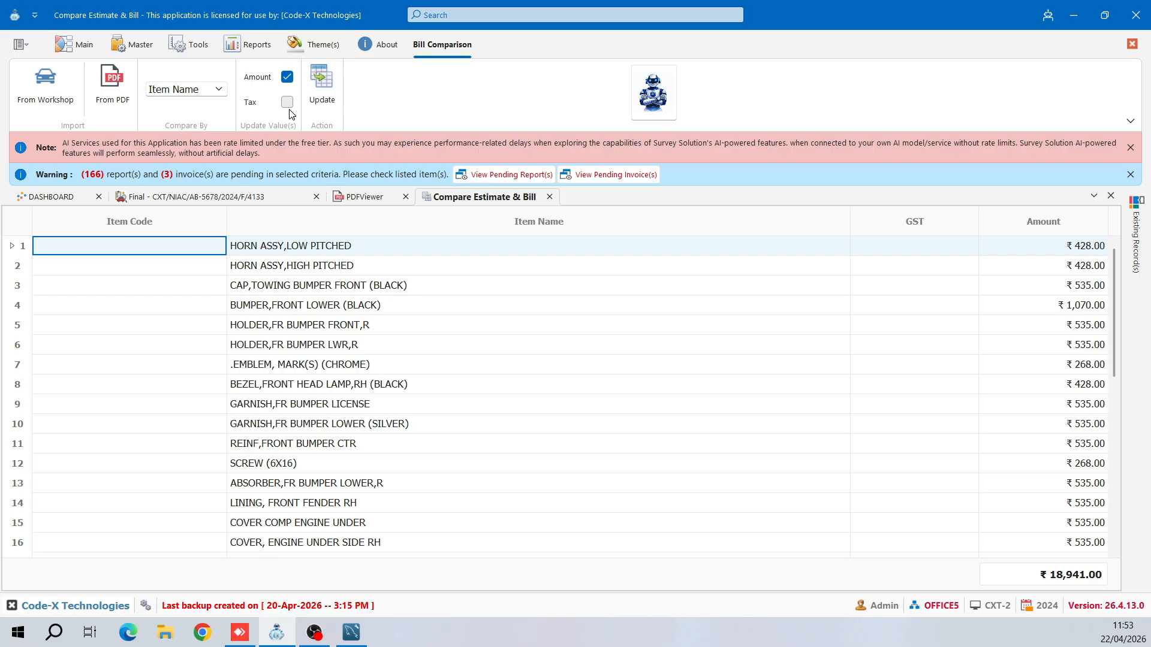
click(331, 84)
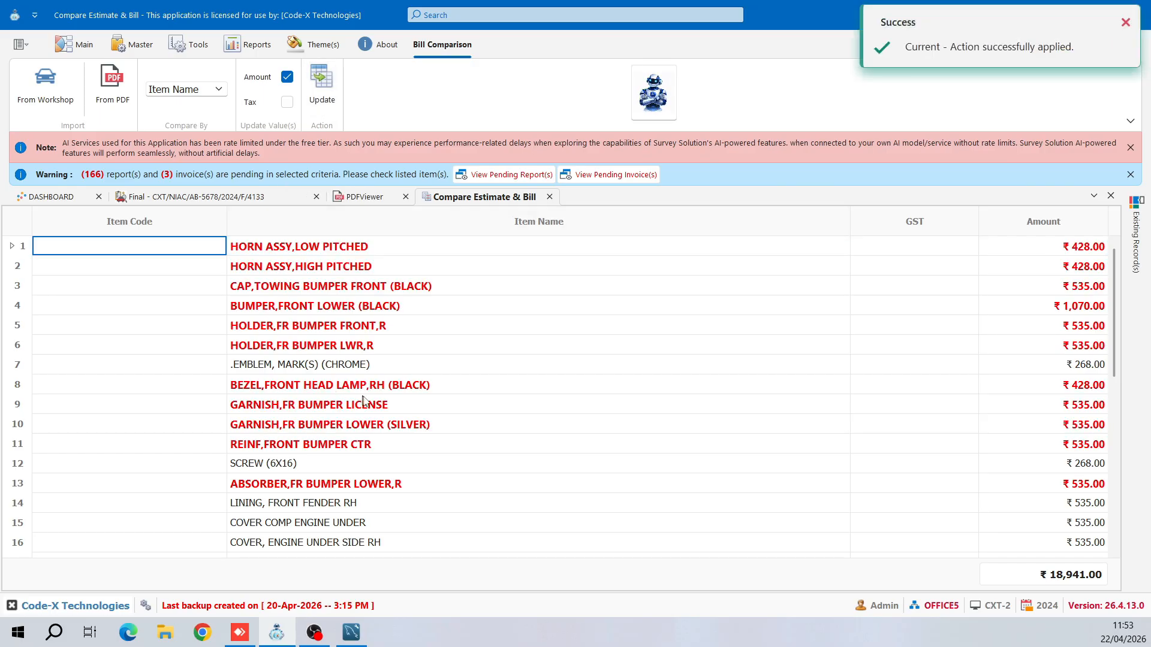
- Review Parts Details, then step through matched comparison items down to BUMPER, FRONT LOWER
click(276, 200)
scroll(476, 288, down, 2)
scroll(476, 288, up, 2)
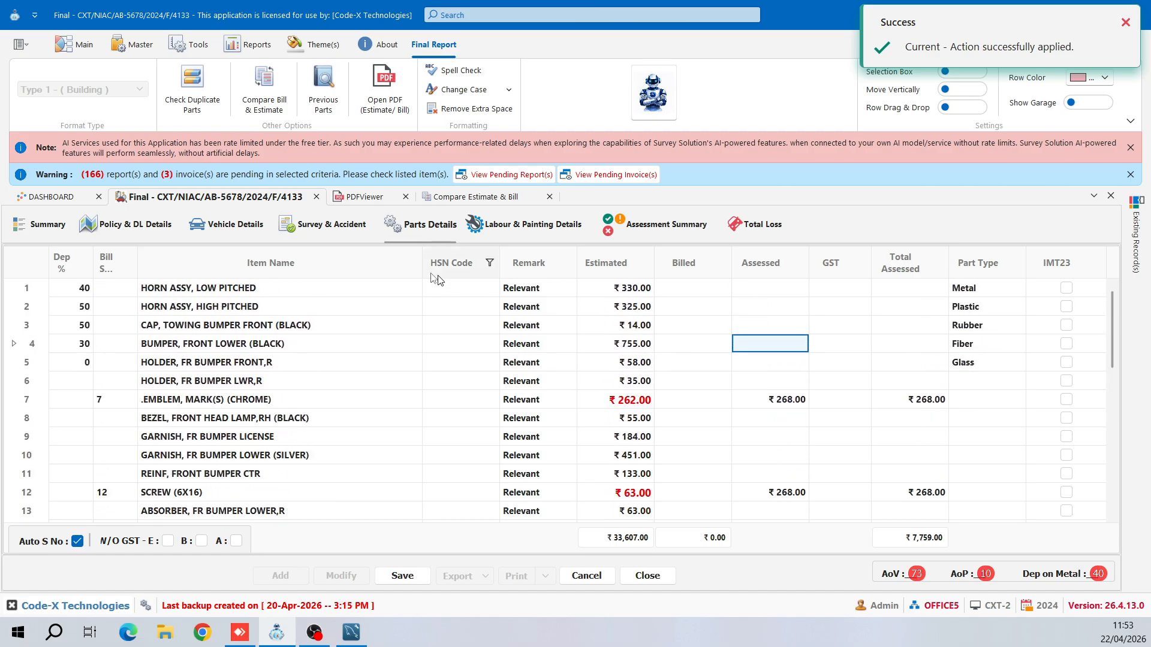
scroll(473, 360, down, 5)
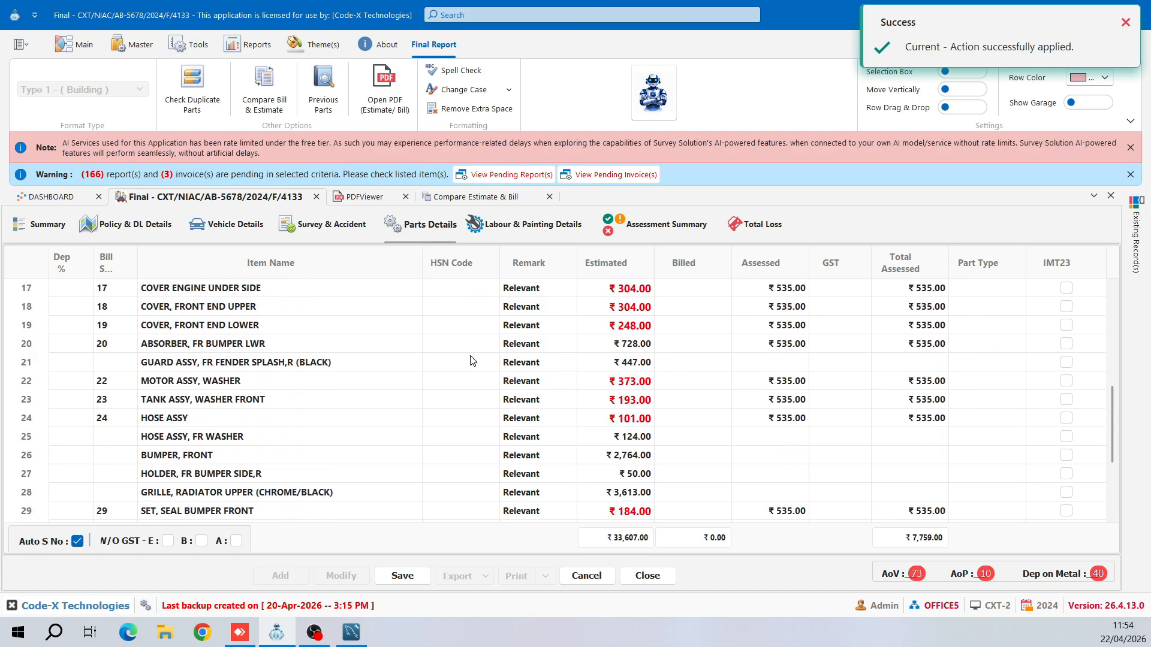
click(476, 196)
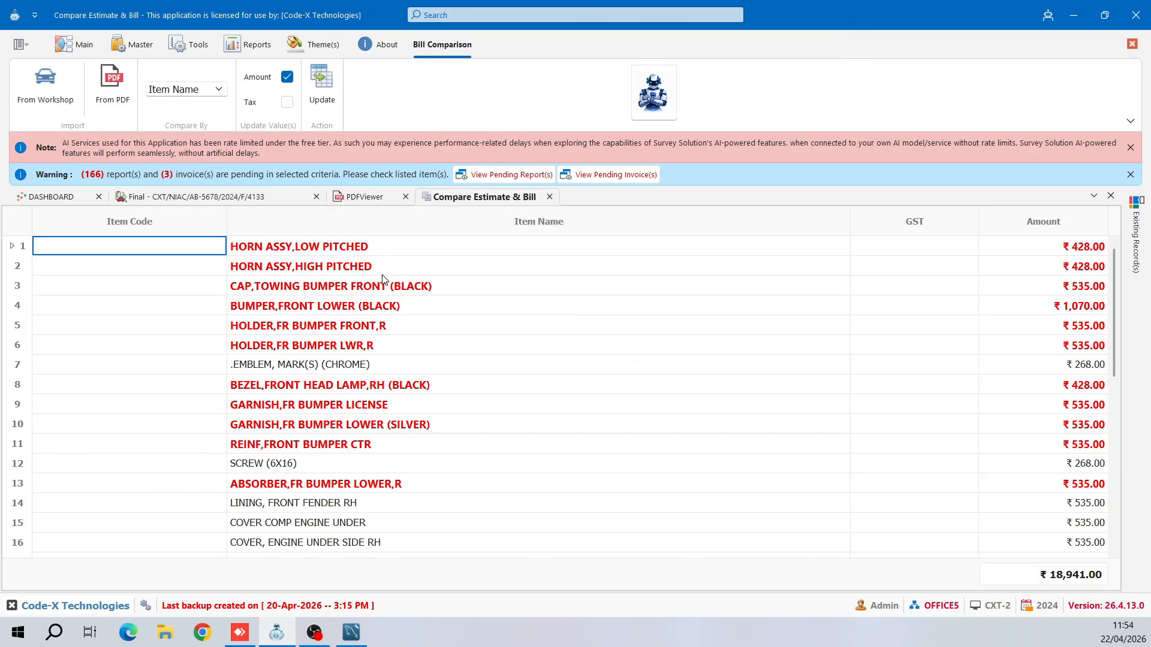
click(285, 265)
click(317, 247)
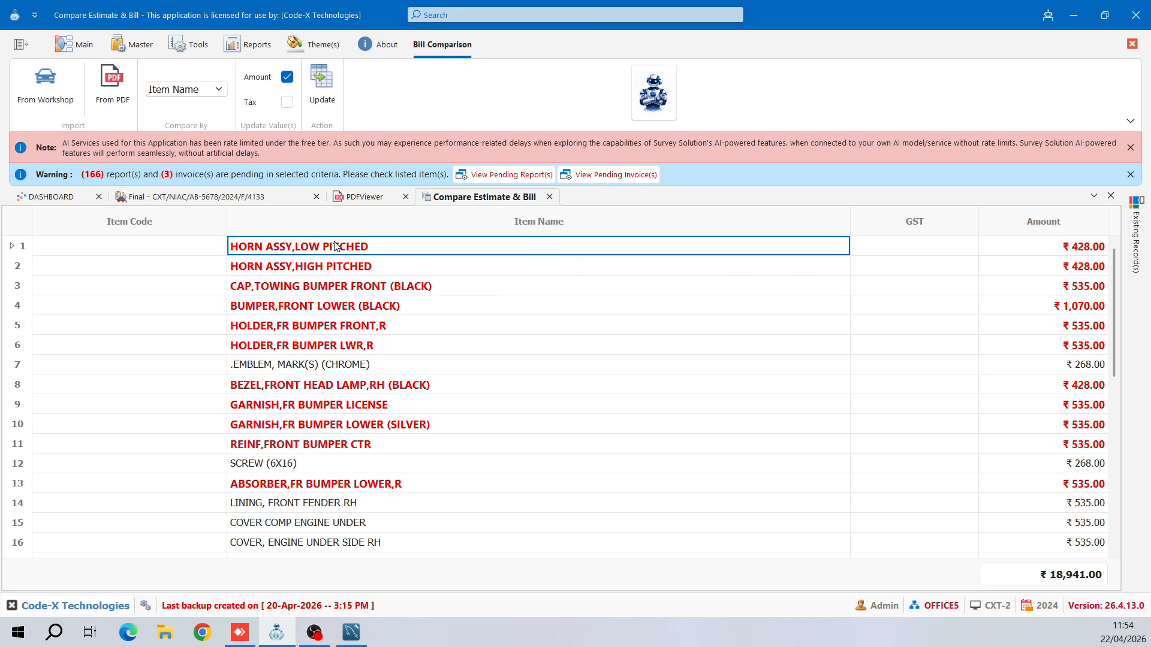
click(431, 270)
click(430, 290)
click(423, 310)
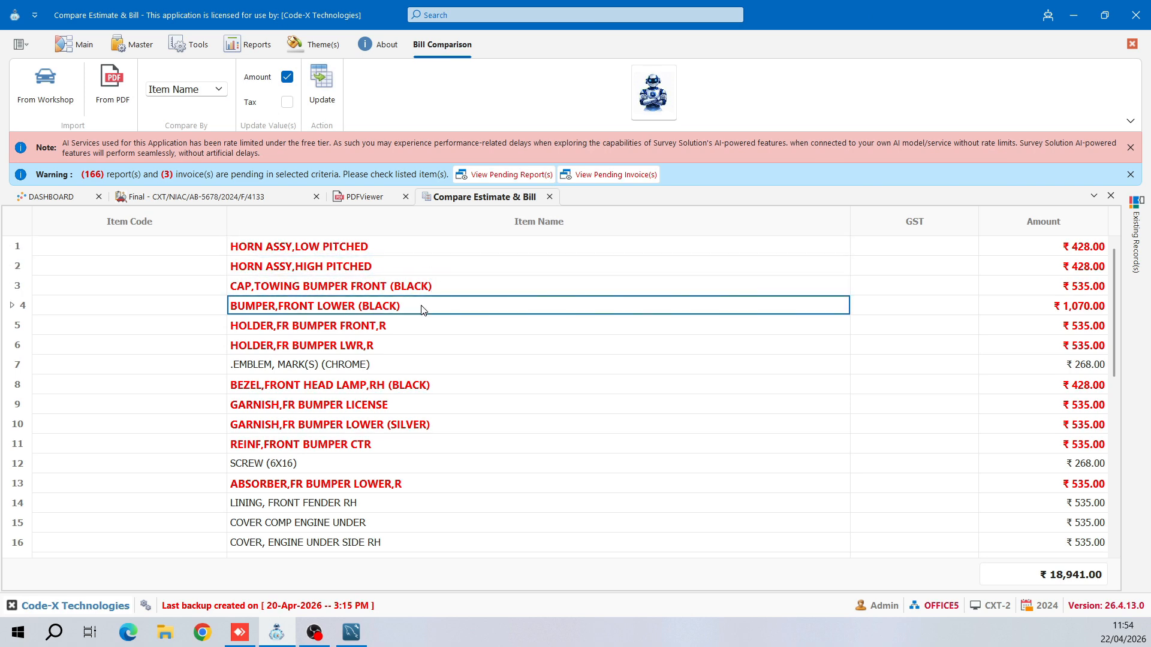
- Check the Bill S numbers on Parts Details rows 12, 13, 14 and 20
click(239, 196)
click(261, 332)
click(242, 347)
click(103, 346)
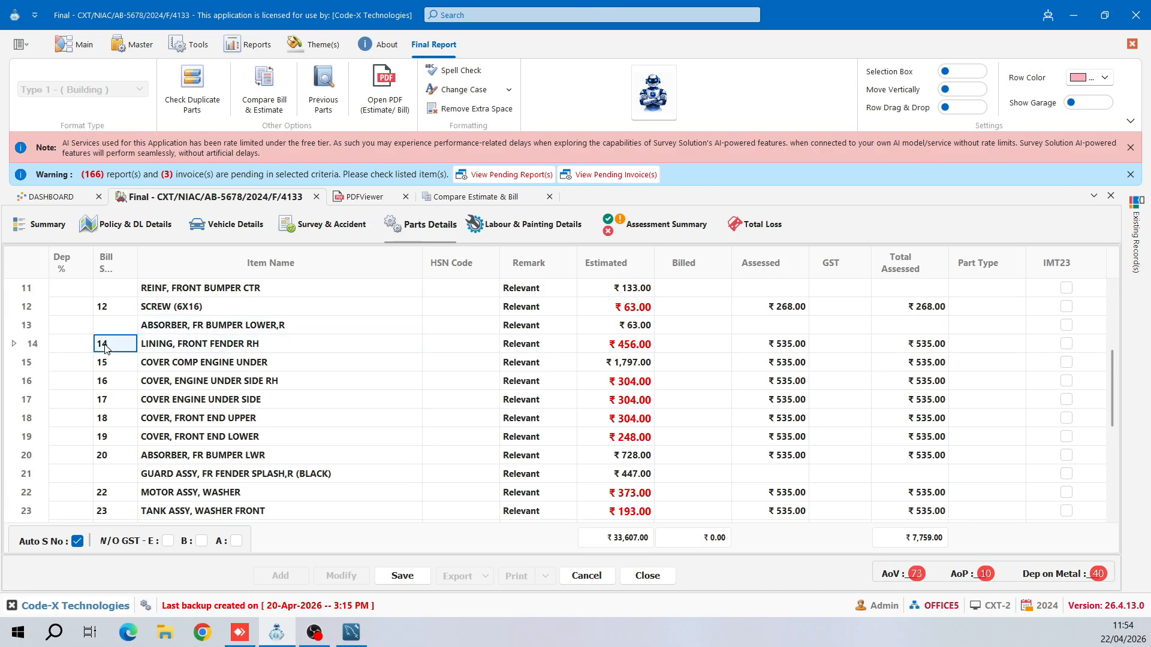
click(118, 312)
click(114, 454)
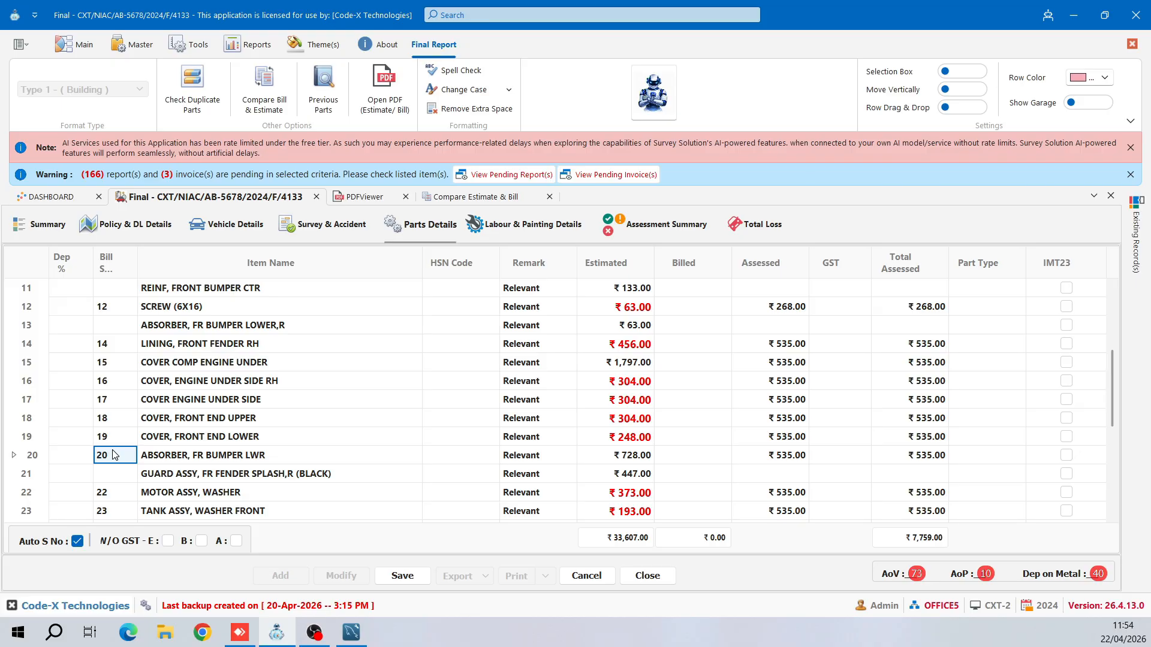
scroll(114, 454, down, 1)
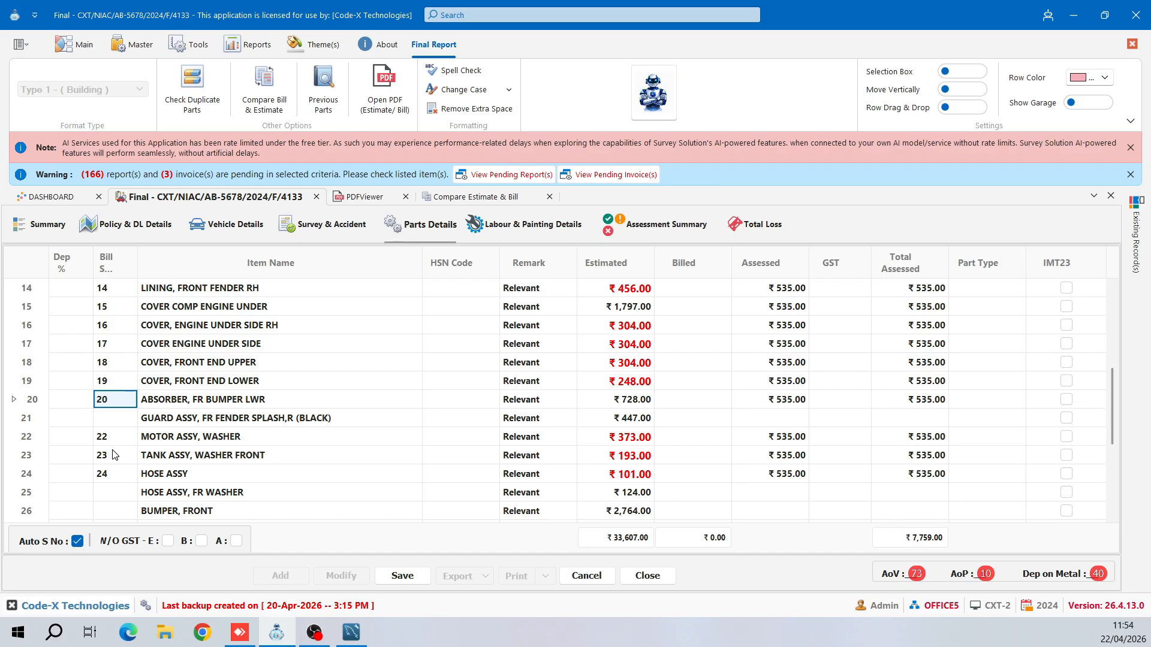
scroll(114, 454, up, 4)
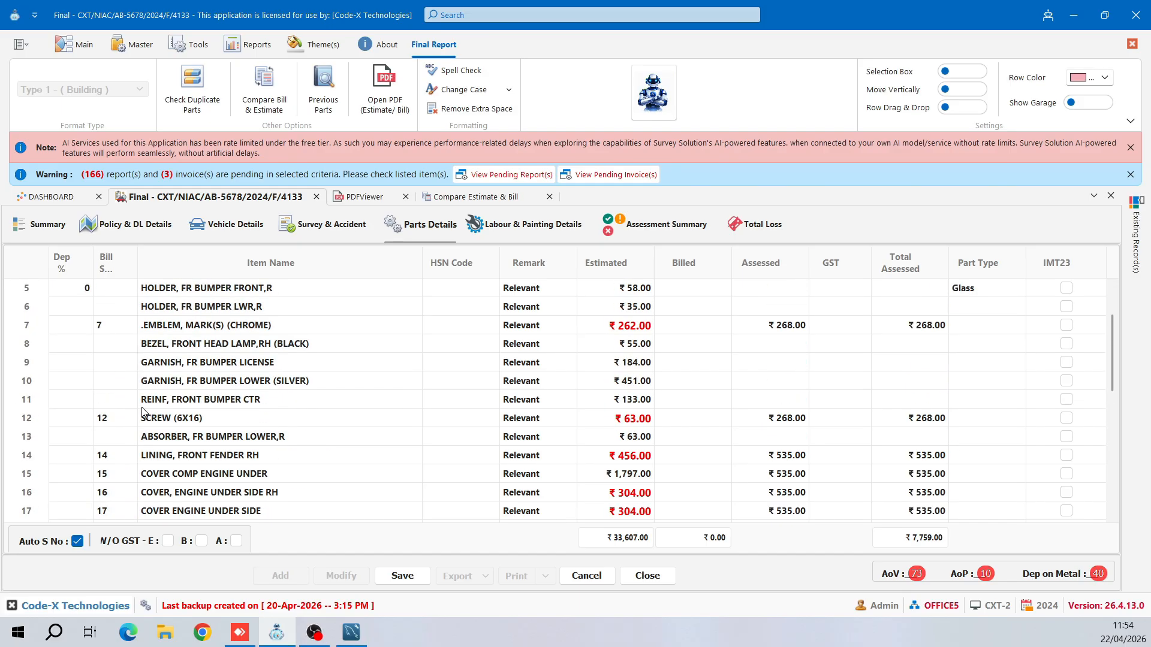
- Close the comparison and PDF viewer, re-read the estimate PDF, and export to Compare Bill
click(549, 196)
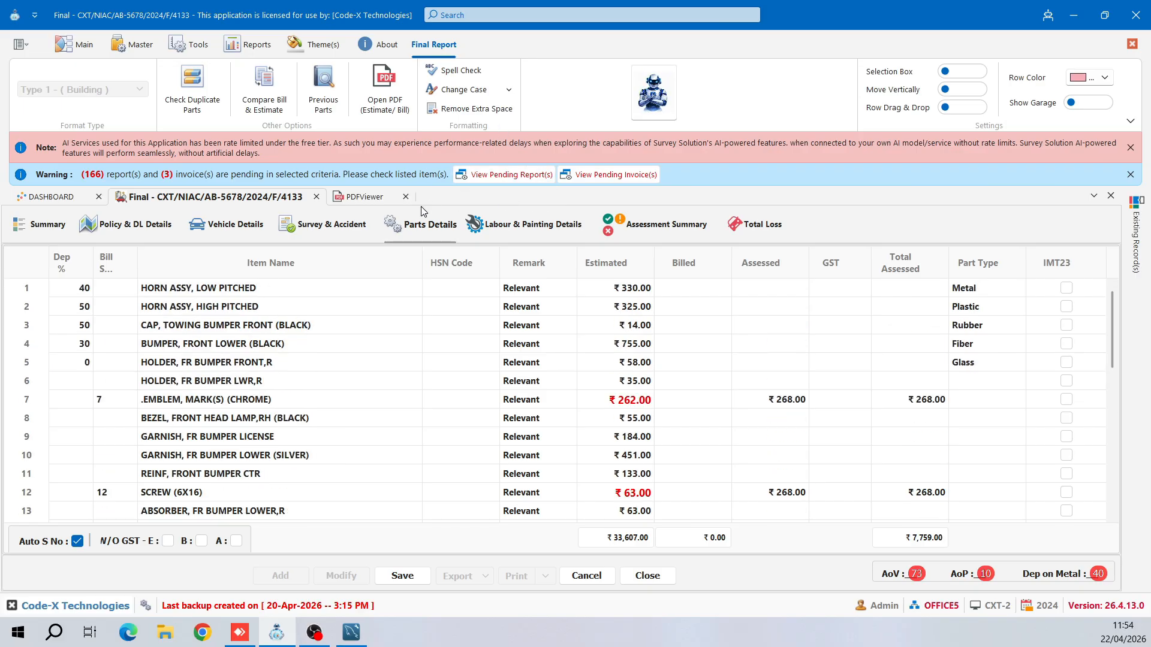
click(405, 196)
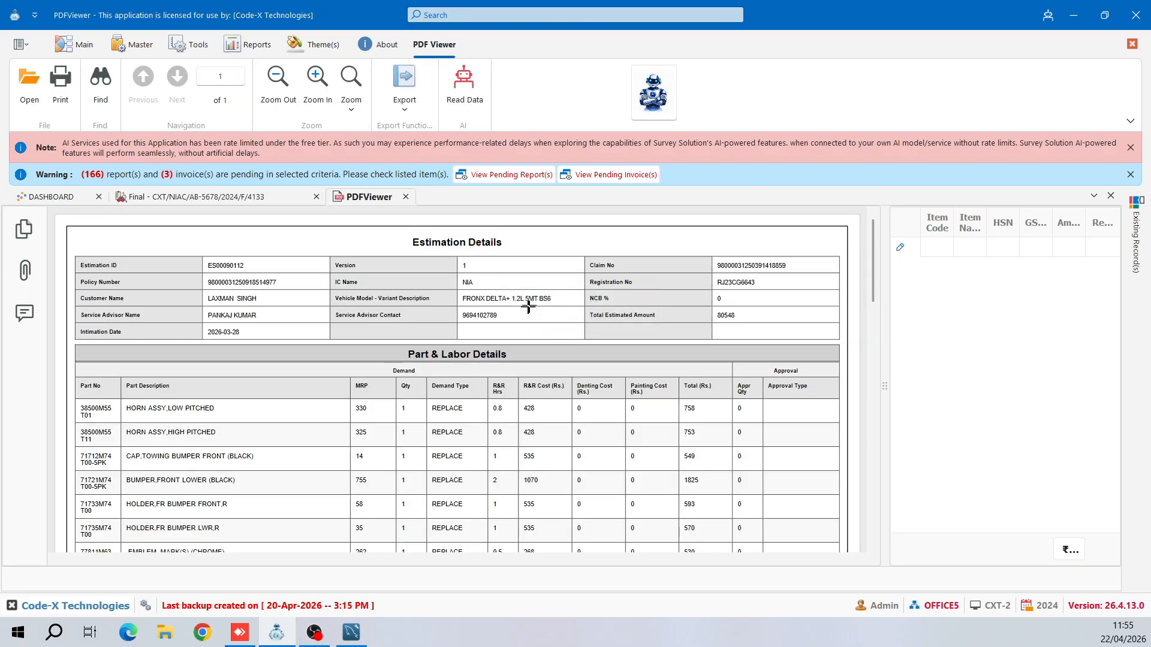
click(445, 95)
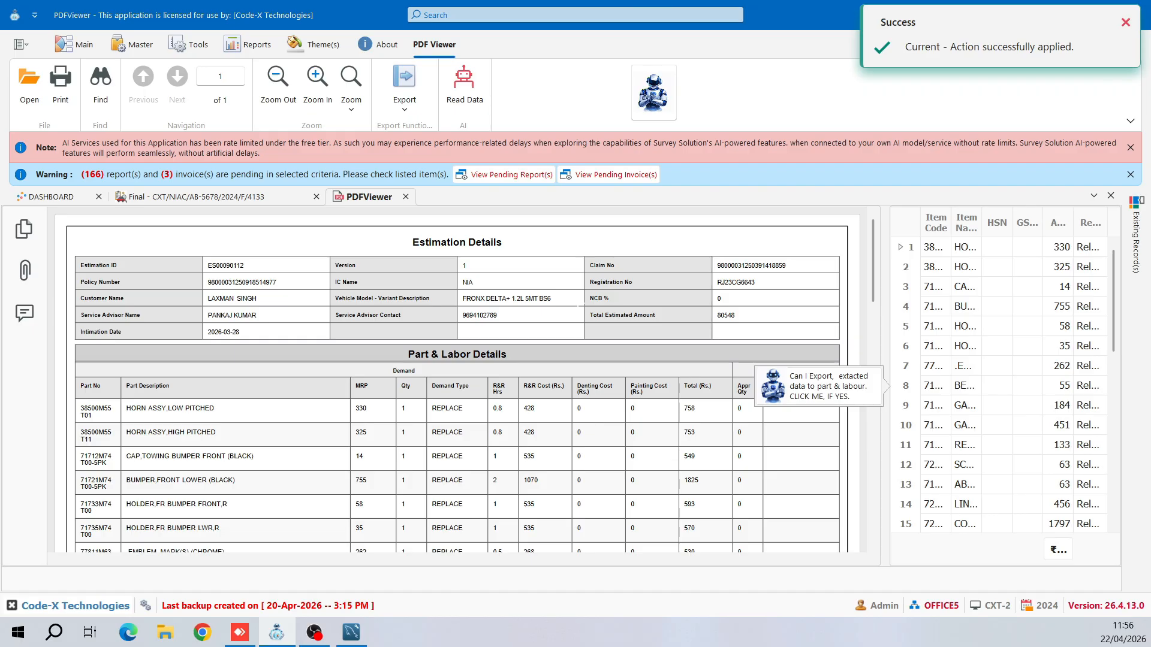
right_click(941, 430)
mouse_move(965, 532)
click(889, 569)
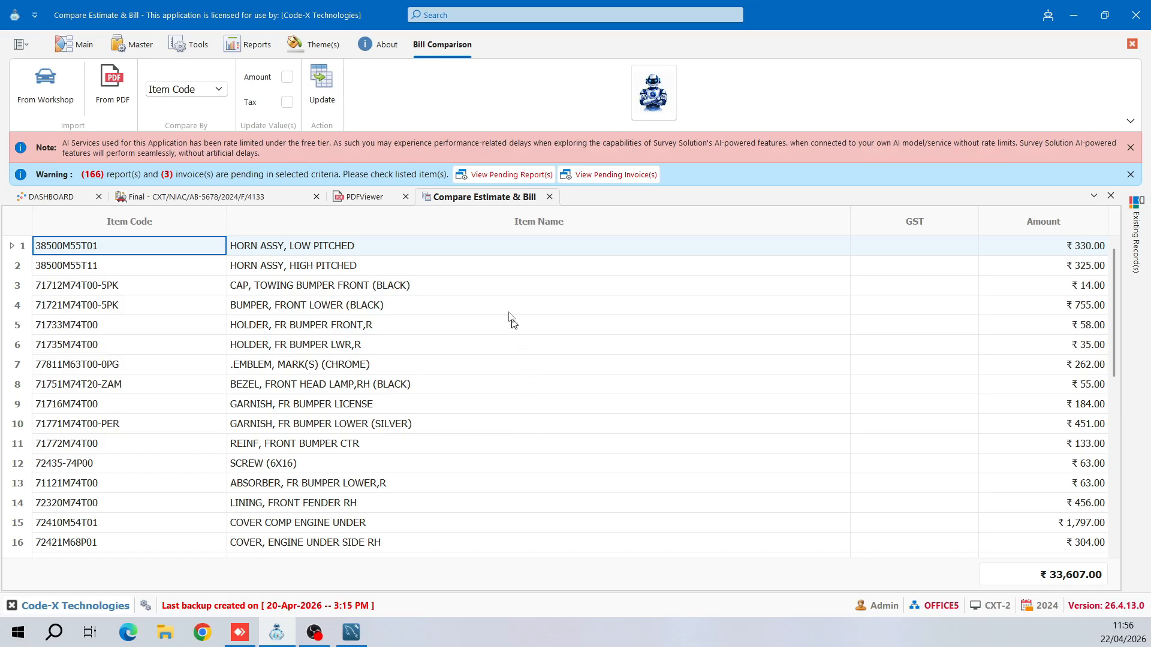
- Update amounts matched by Item Name and return to Parts Details totalling ₹33,607.00 assessed
click(288, 76)
click(211, 90)
click(177, 127)
click(320, 87)
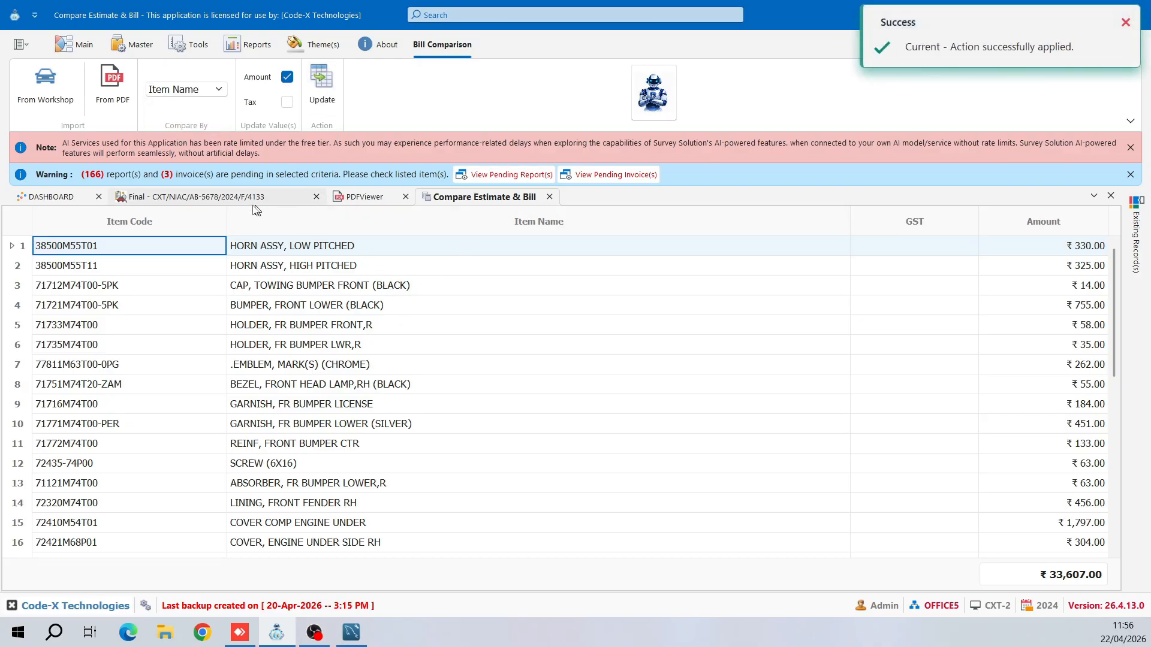
scroll(252, 311, down, 5)
scroll(252, 312, up, 6)
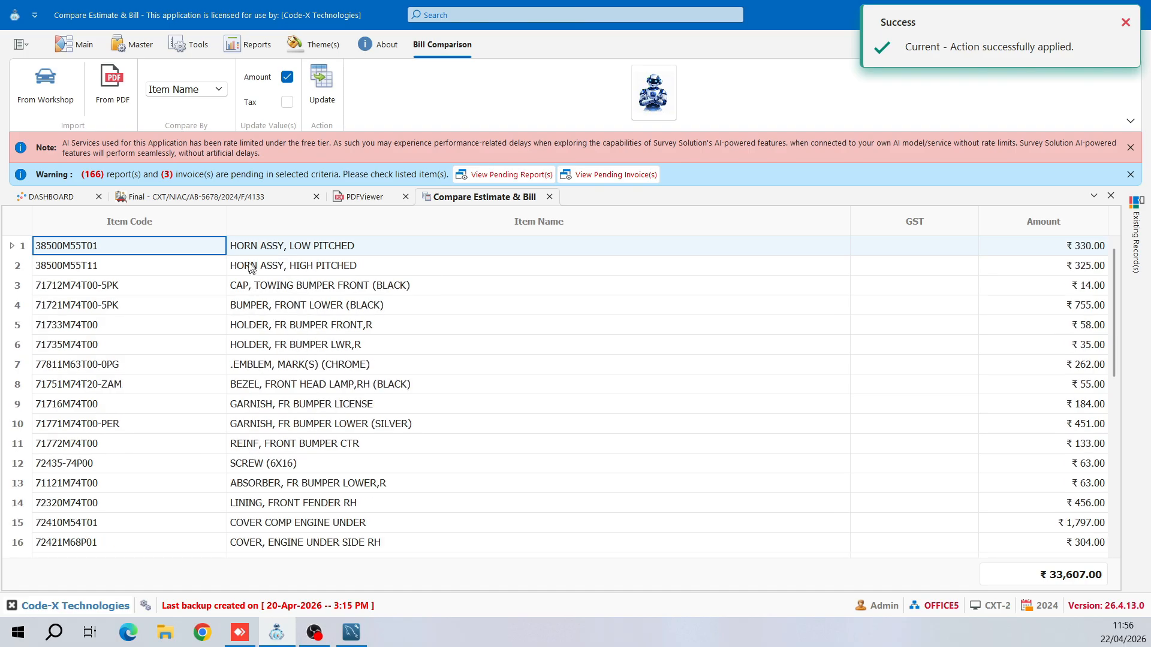
click(198, 196)
- Mark HOSE ASSY as DISALLOWED and untick row 20's IMT23, leaving ₹33,506.00 assessed
scroll(504, 366, down, 5)
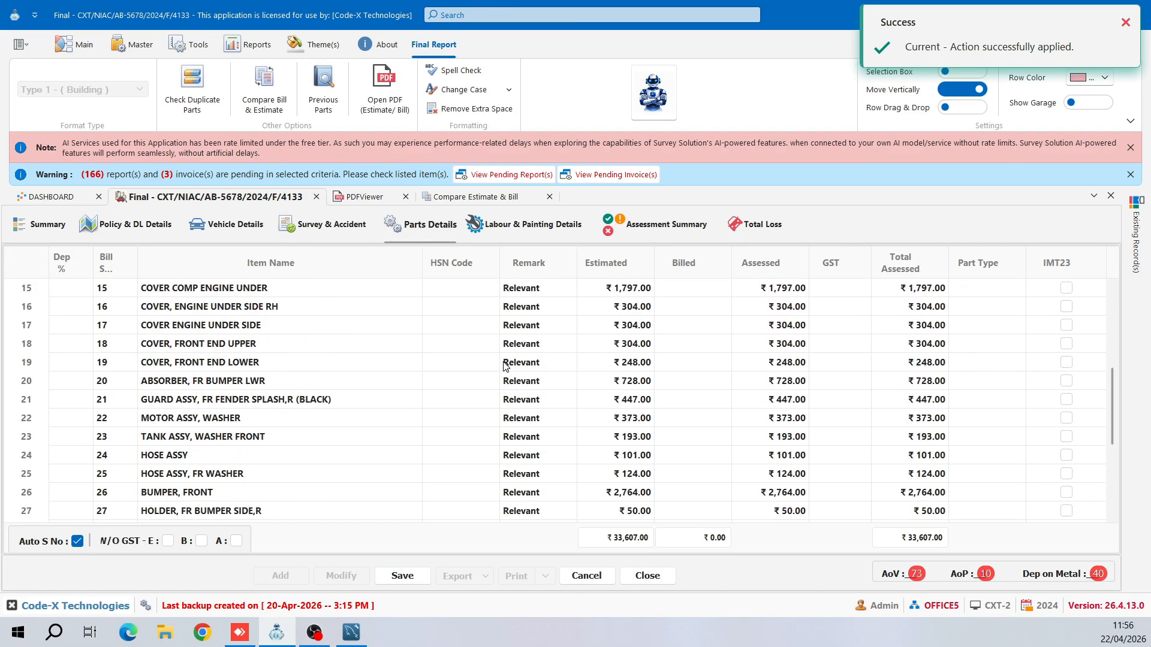
scroll(503, 365, up, 3)
scroll(504, 365, up, 5)
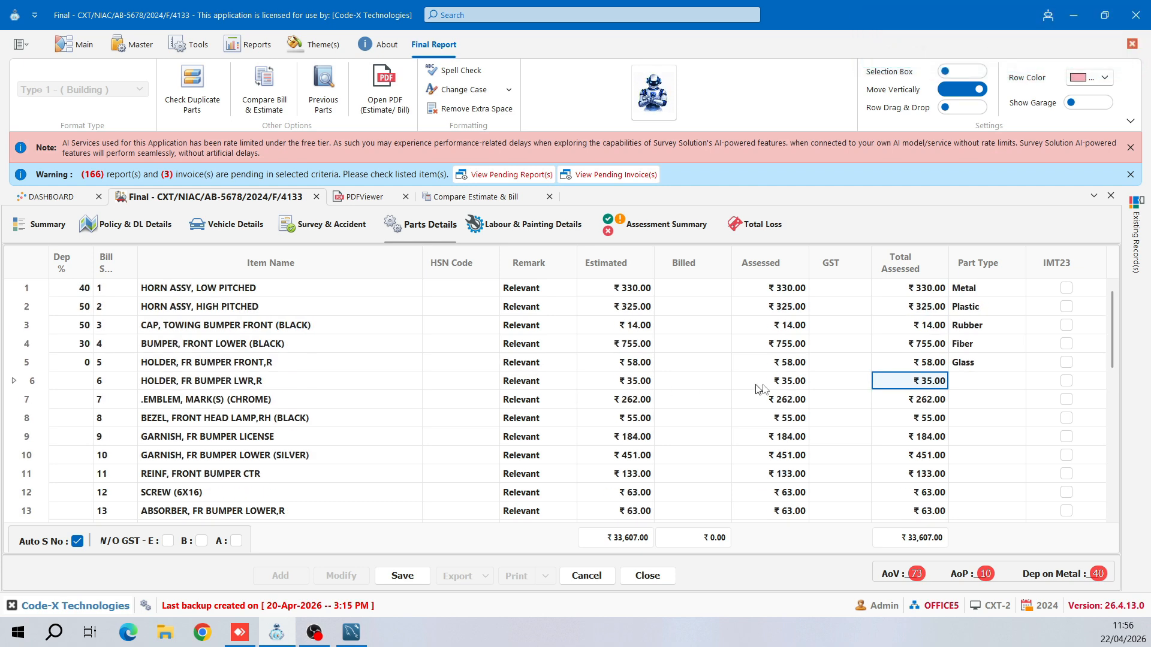
scroll(949, 394, down, 6)
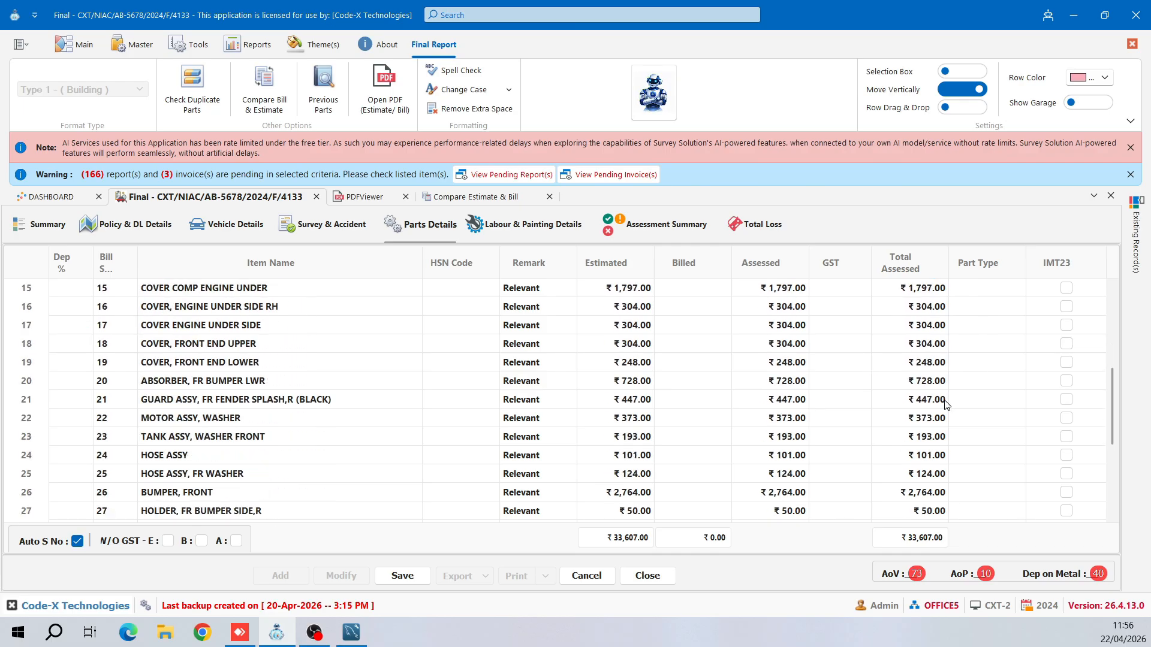
click(329, 399)
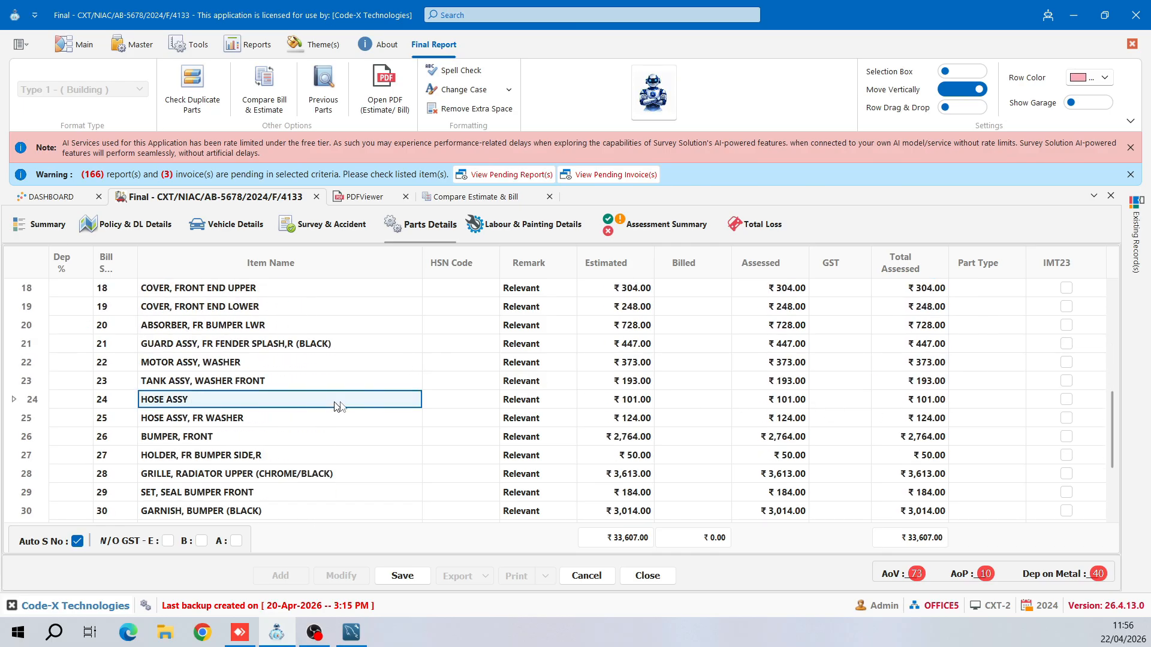
click(987, 400)
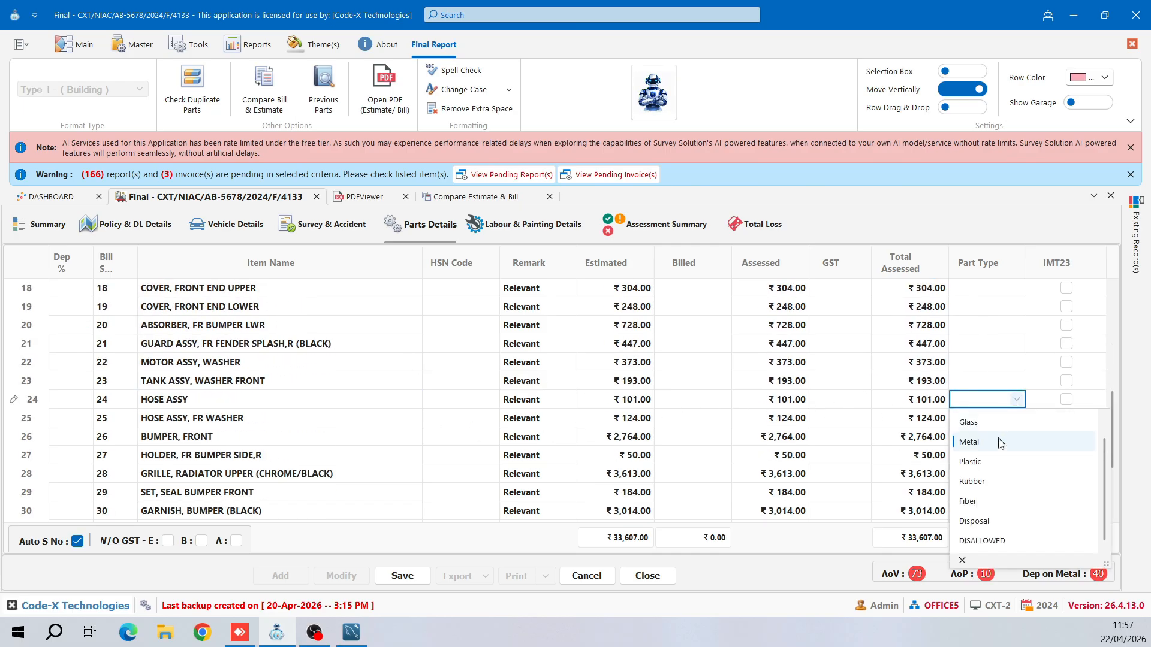
click(980, 542)
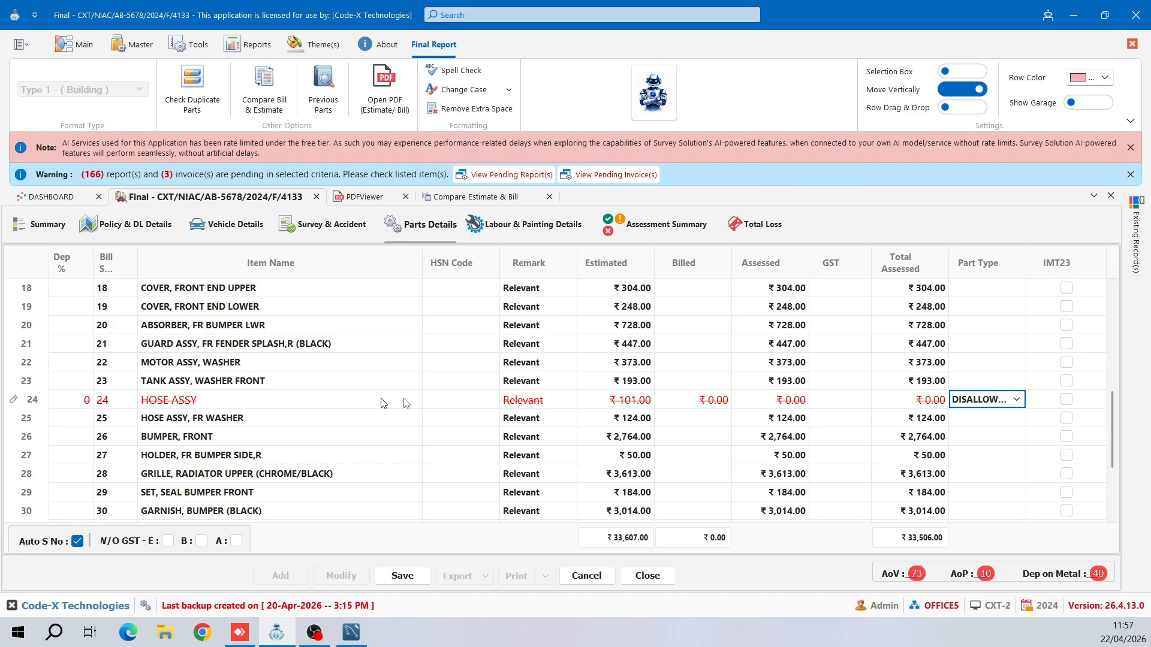
click(786, 405)
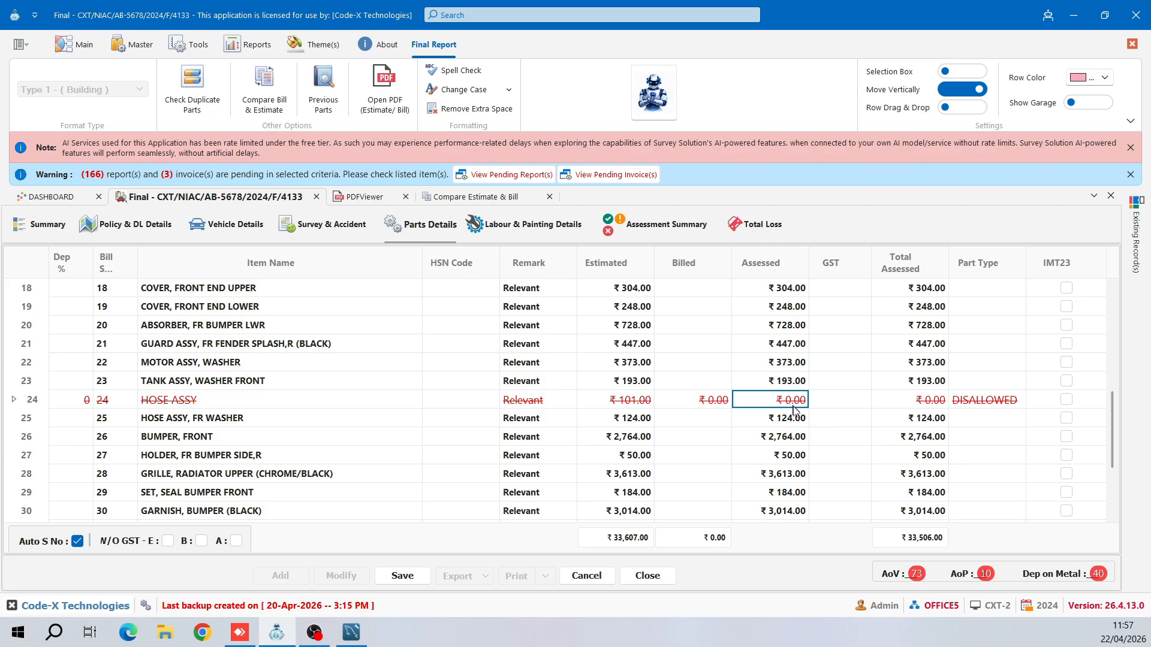
click(213, 405)
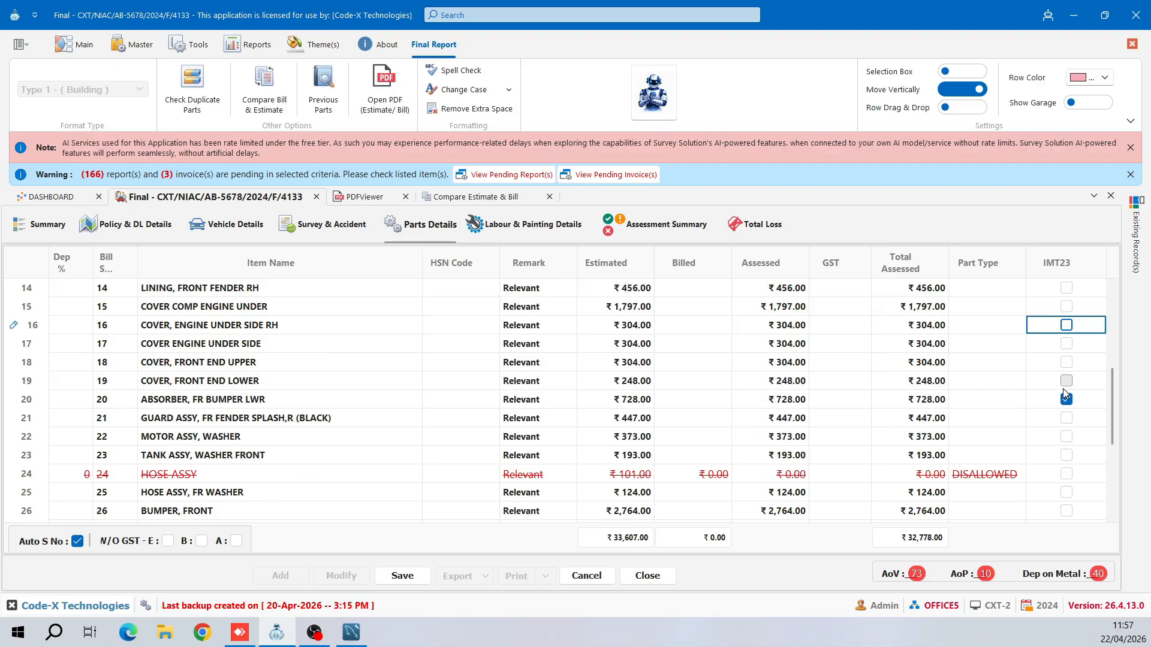
click(1066, 400)
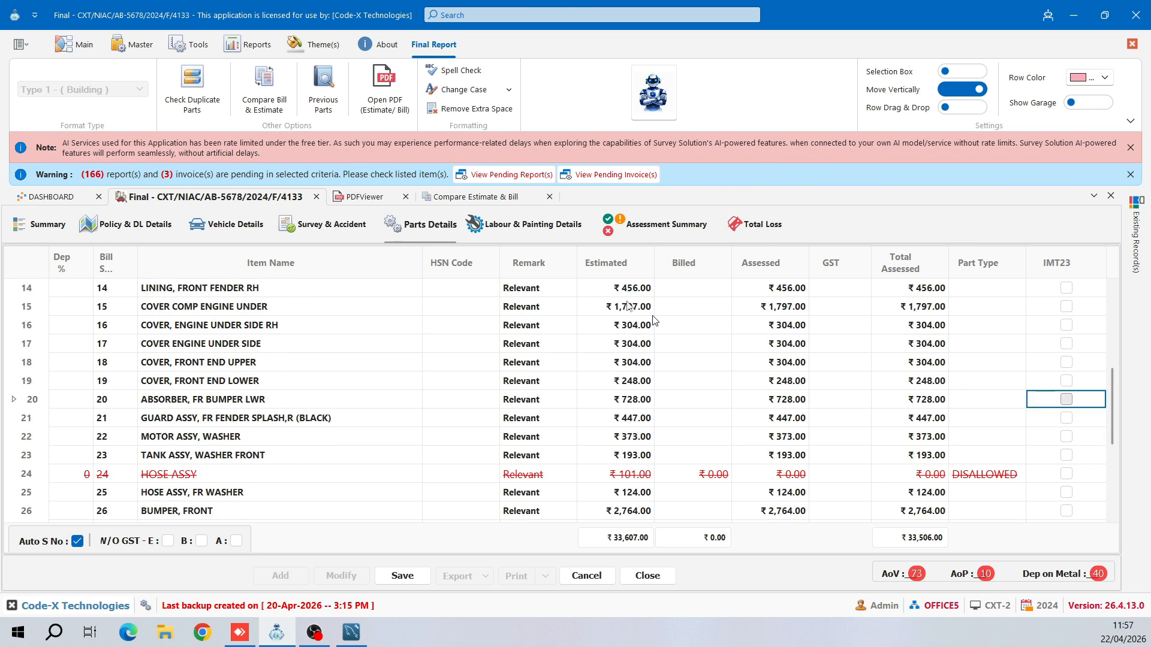
- Make sure the policy's IMT 23 option is ticked on Policy & DL Details
click(138, 226)
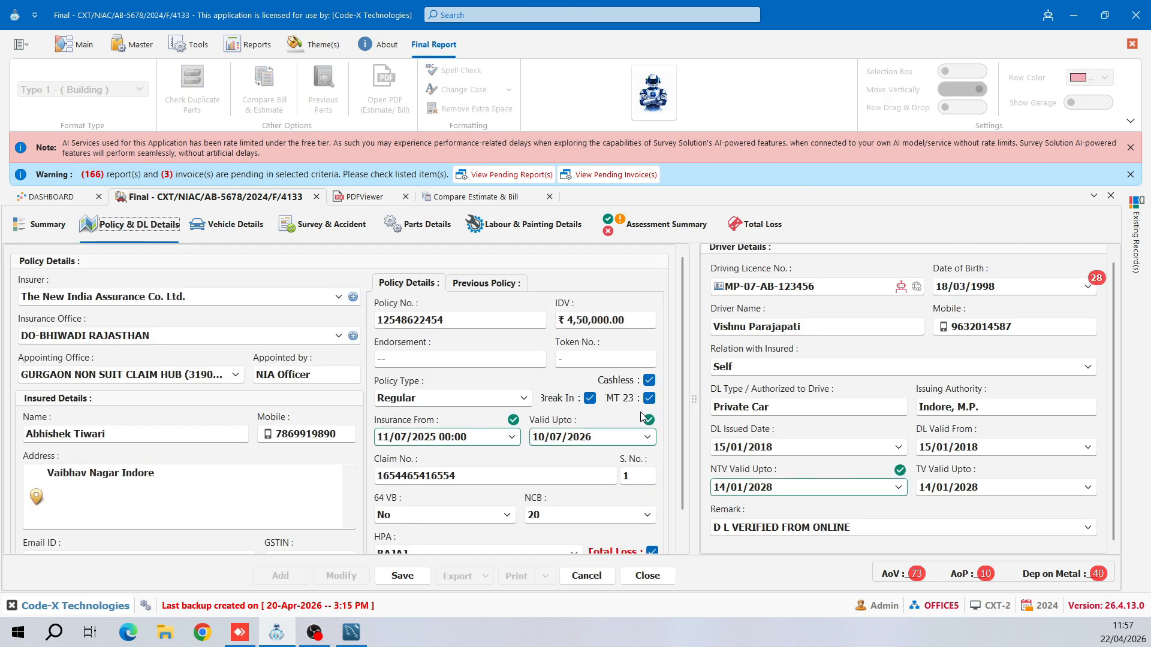
click(652, 396)
click(652, 395)
- Tick IMT23 for COVER parts, SCREW (6X16), REINF FRONT BUMPER CTR and TANK ASSY WASHER FRONT
click(446, 230)
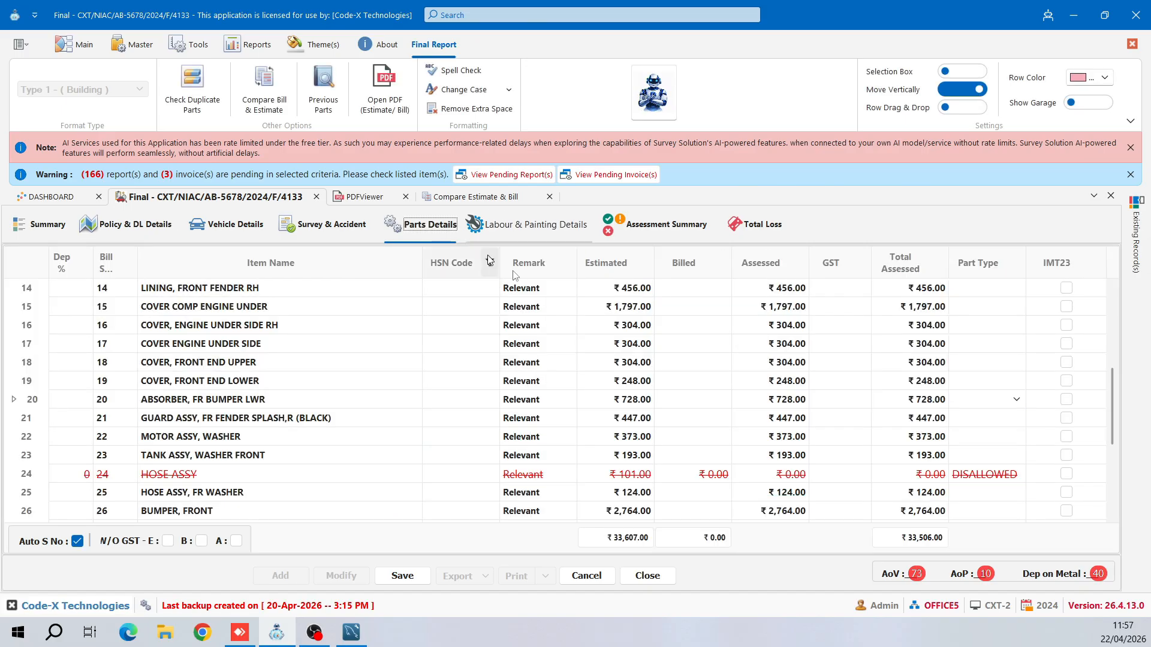
click(1081, 327)
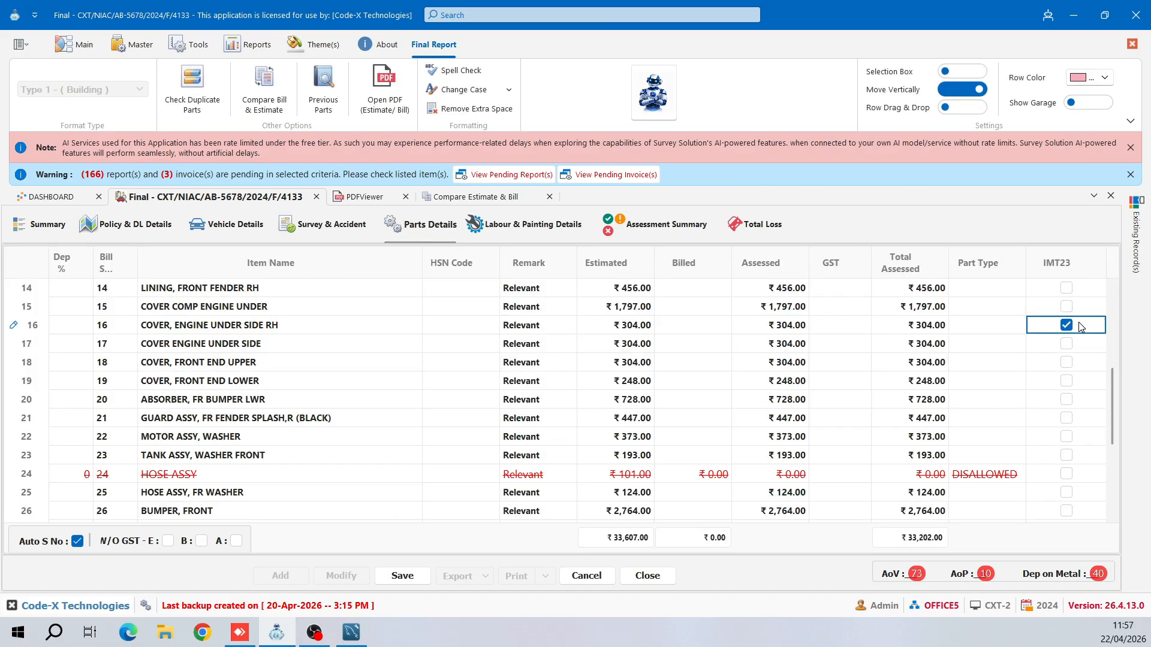
click(1080, 382)
scroll(1081, 377, up, 2)
click(1082, 326)
click(1078, 306)
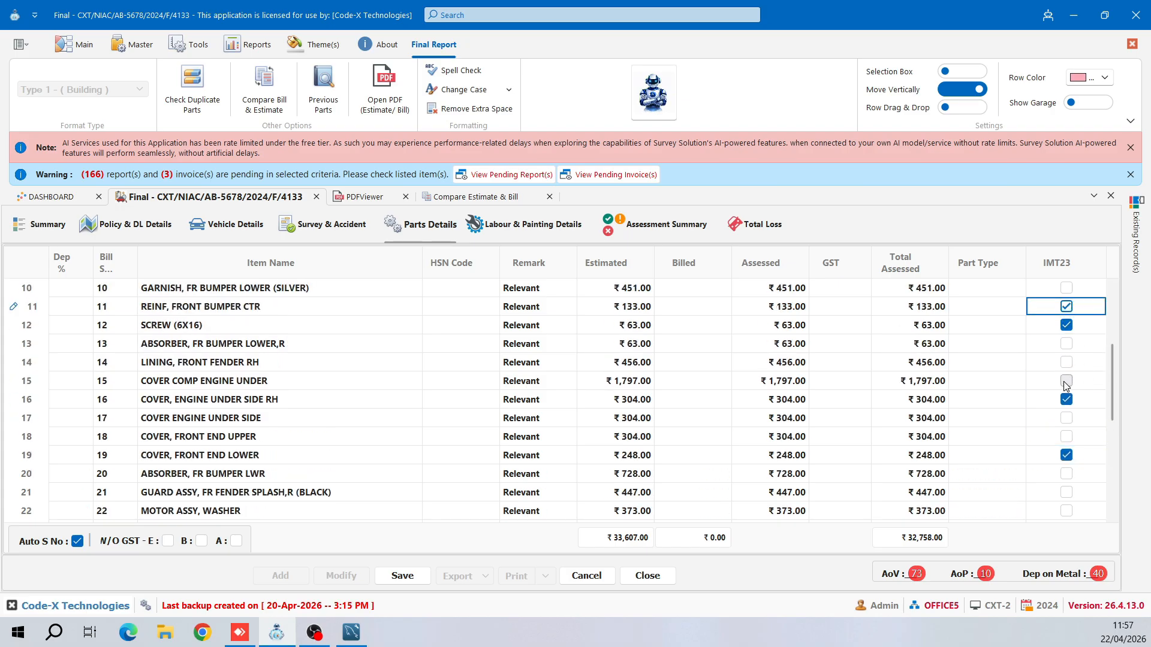
scroll(1065, 385, down, 2)
click(1066, 455)
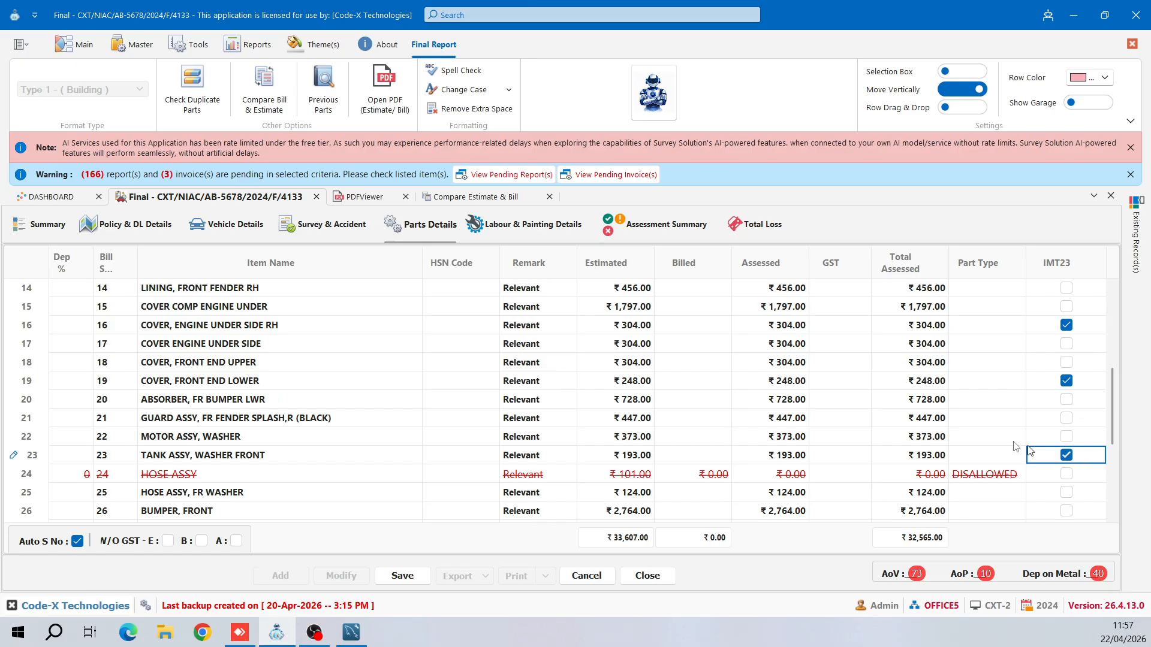
- Apply the pink Row Color to row 17 from its right-click Options menu
right_click(699, 344)
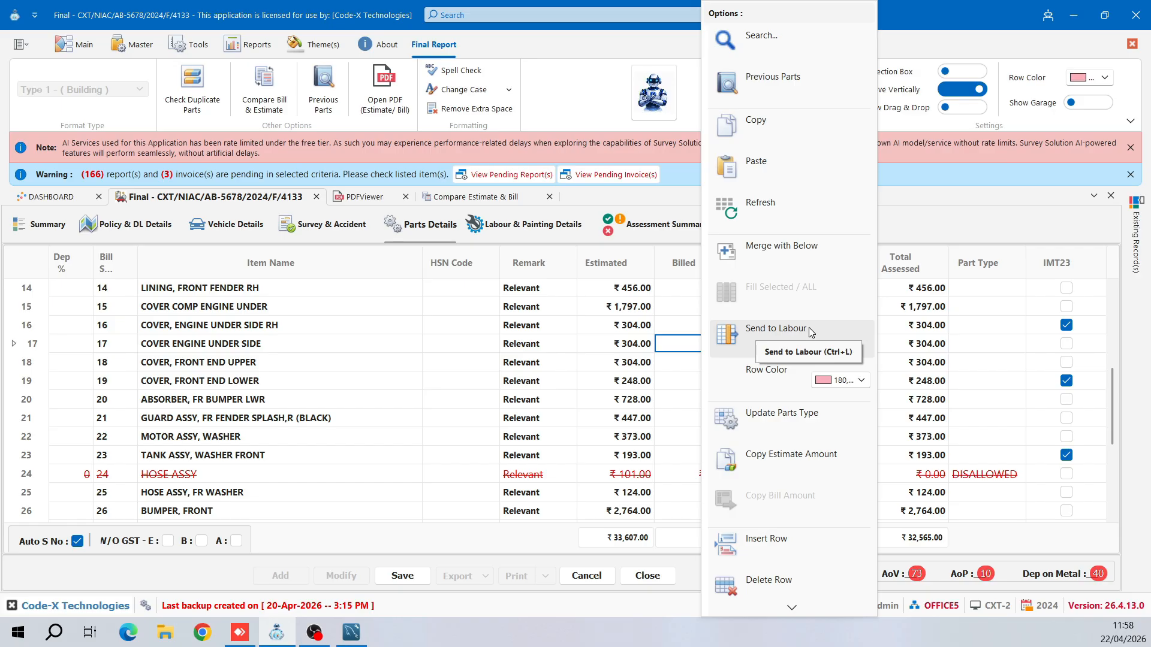
click(841, 385)
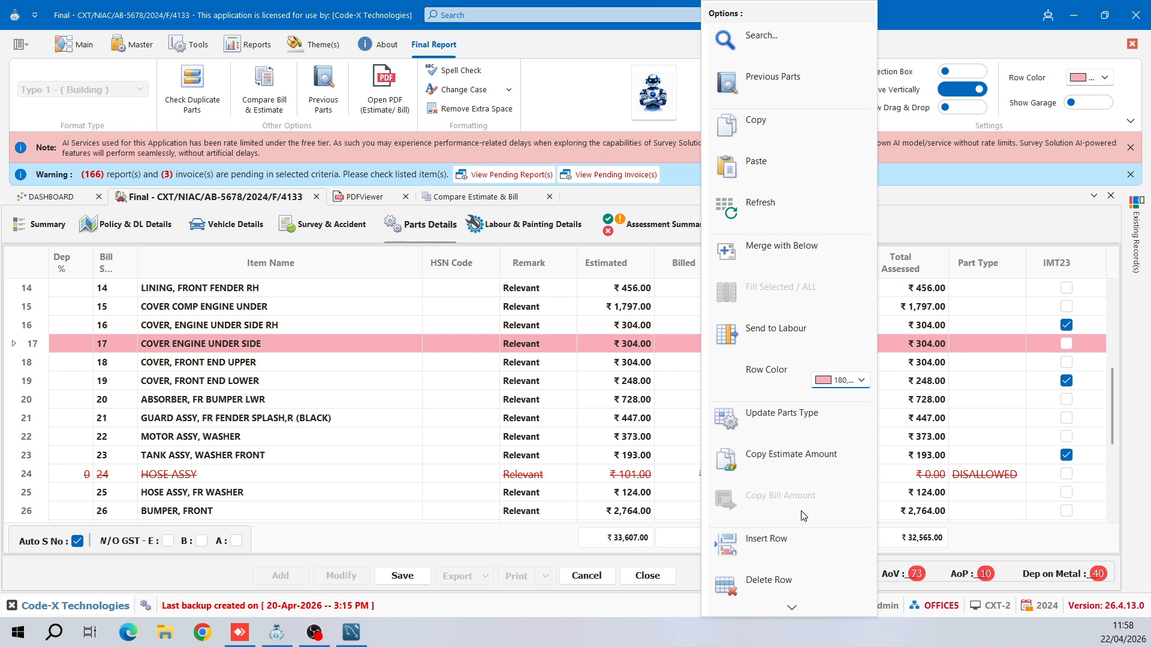
scroll(791, 521, down, 2)
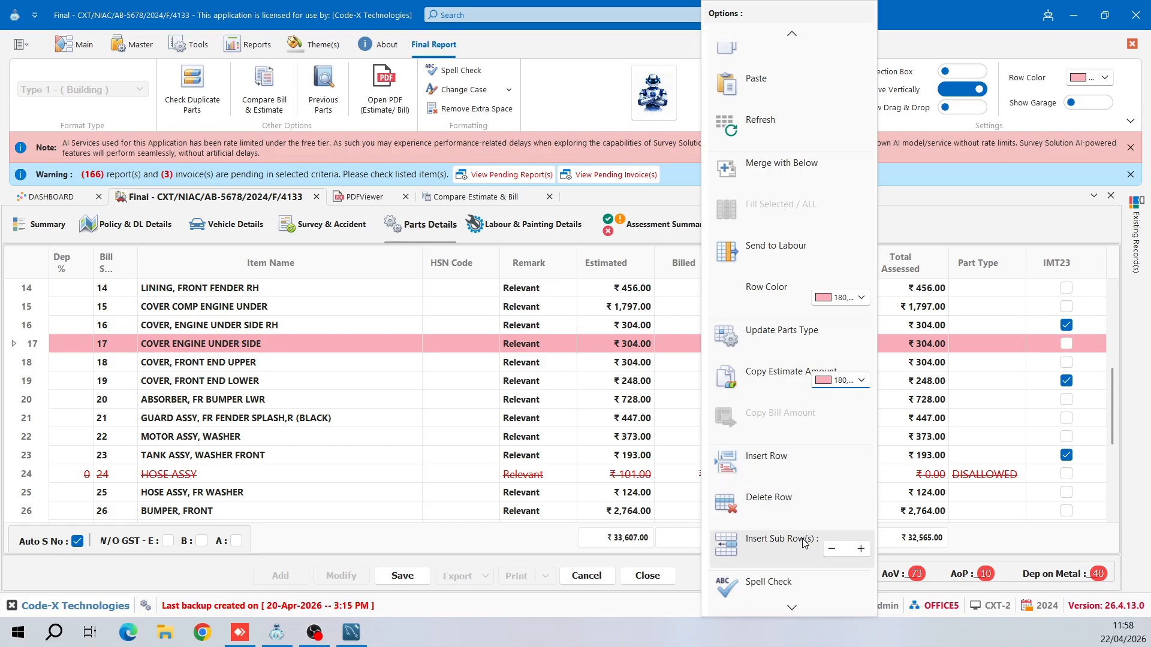
scroll(803, 542, down, 1)
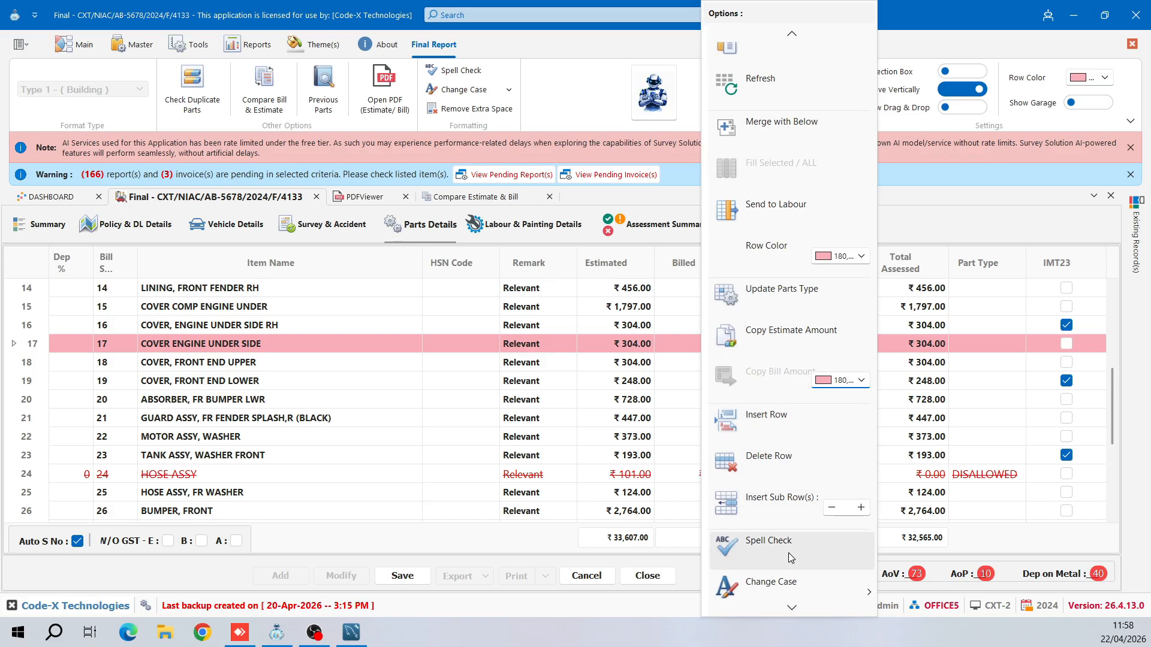
scroll(789, 555, down, 1)
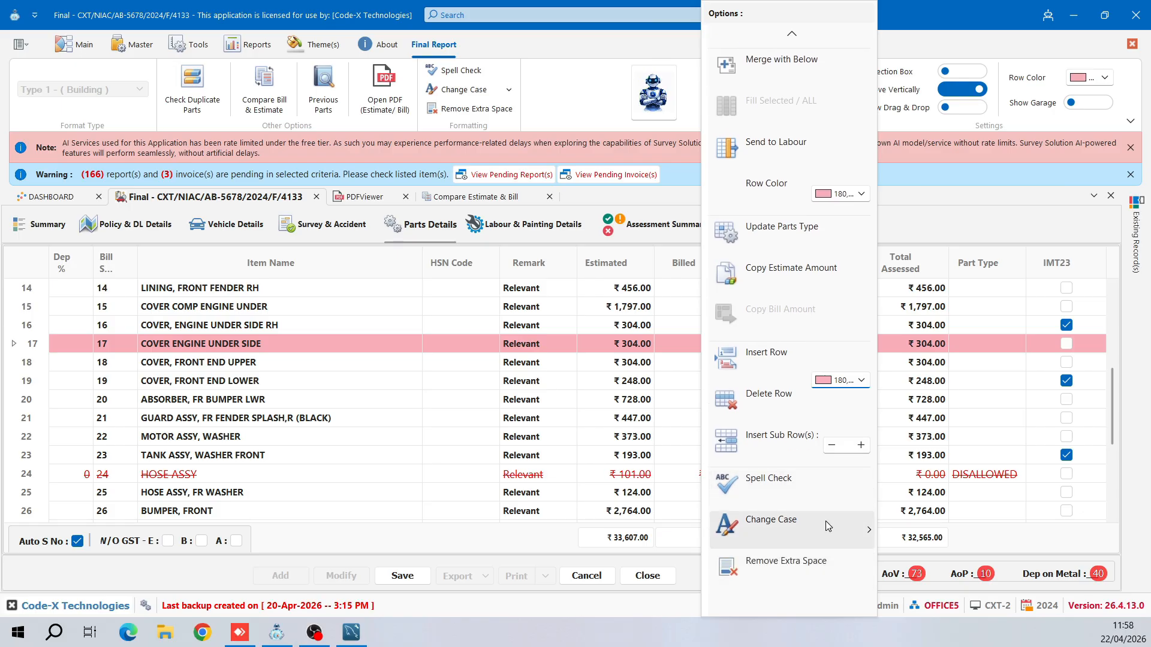
mouse_move(830, 530)
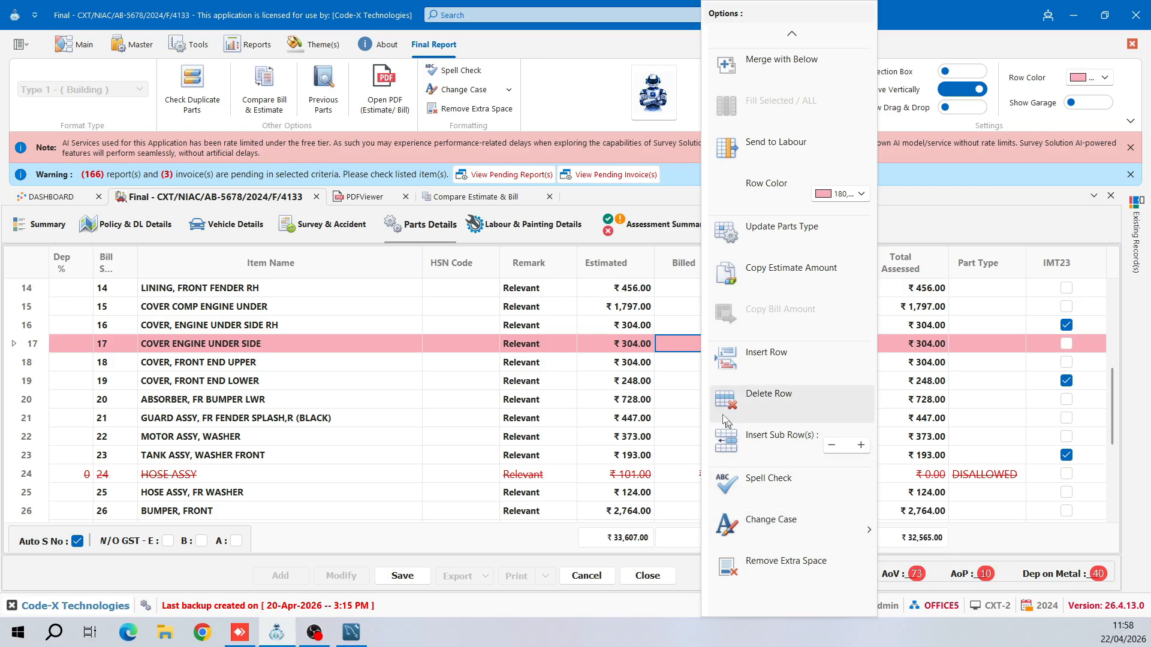
click(666, 352)
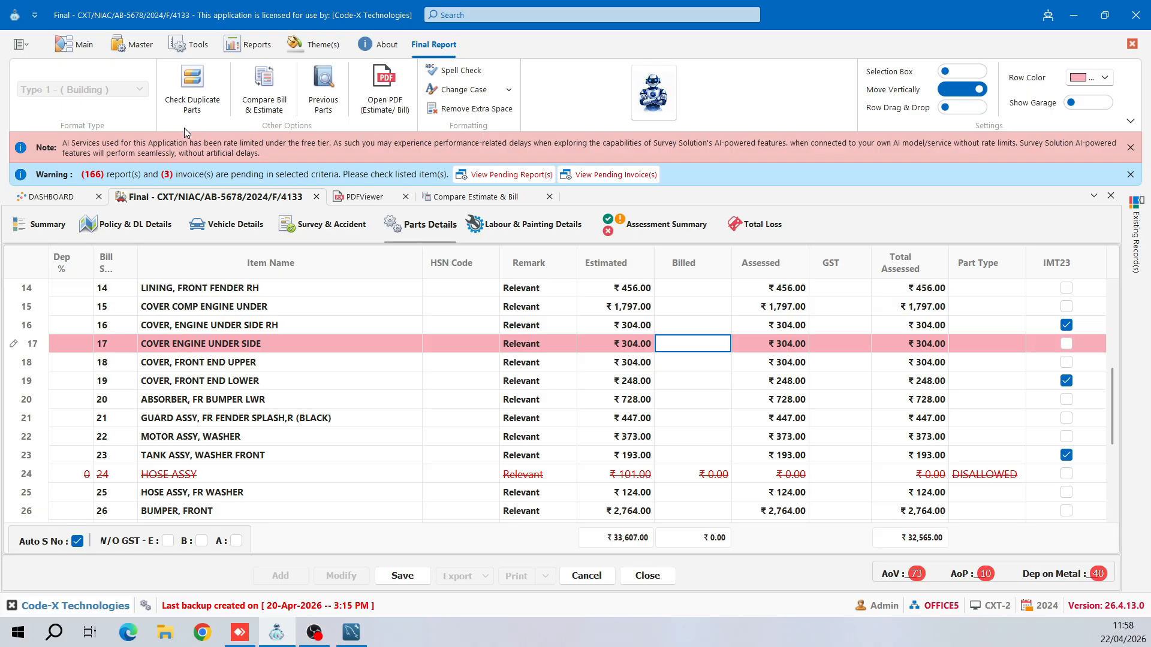
- Check the parts list for duplicates, review previous parts, and strip extra spaces from item names
click(208, 110)
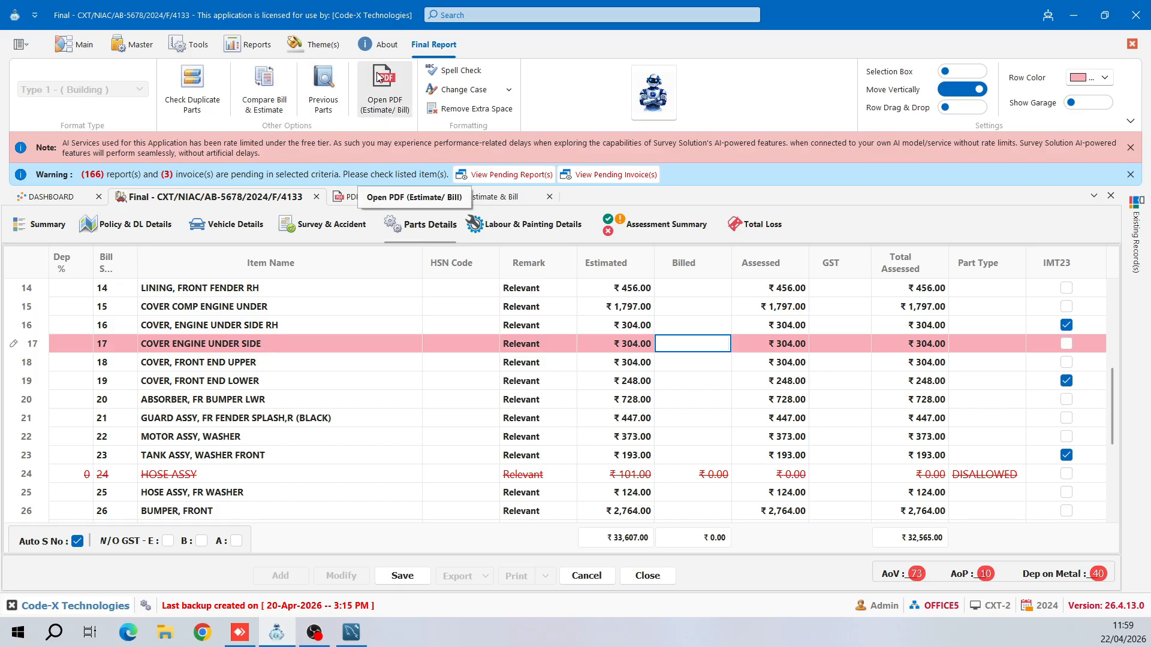
click(323, 108)
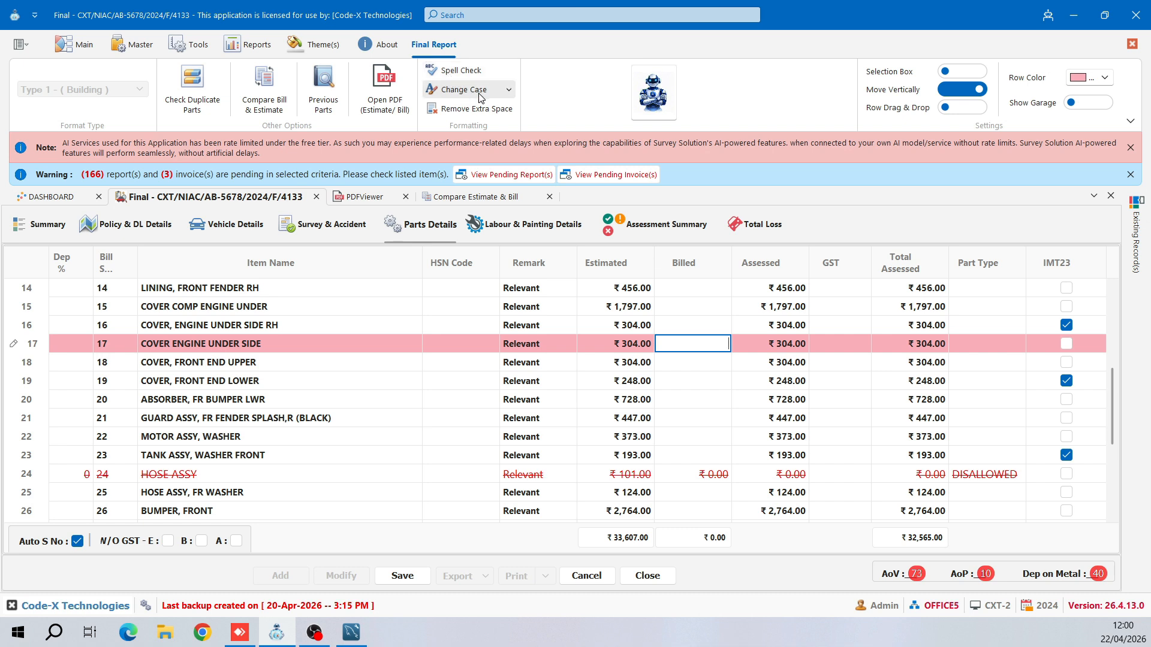
click(509, 91)
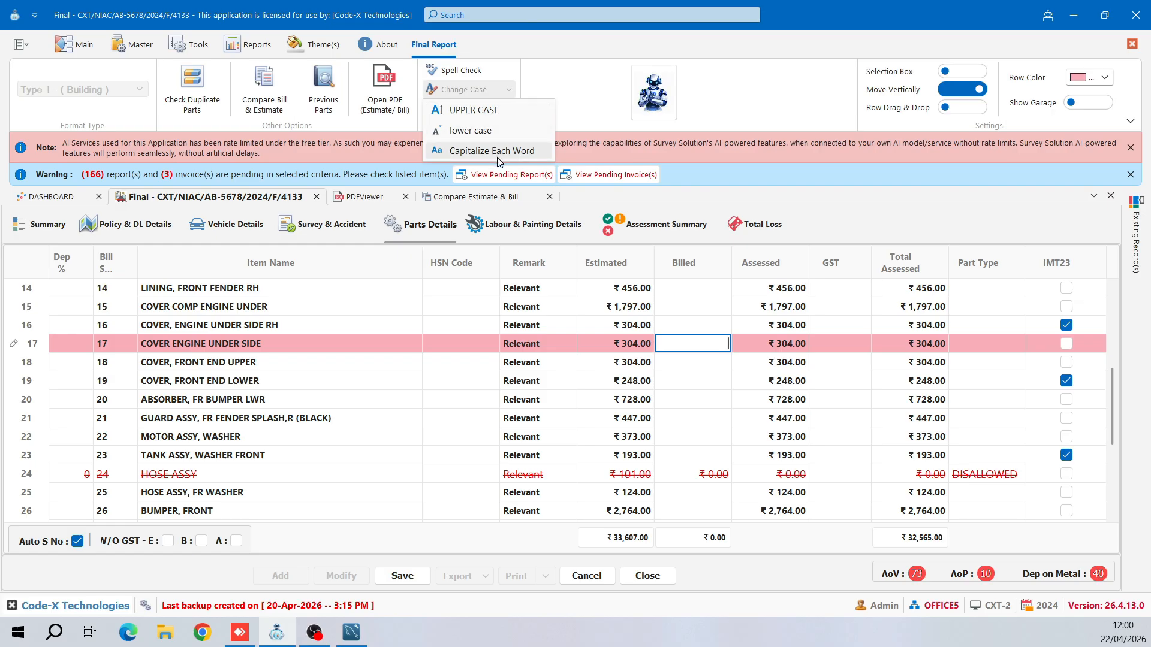
click(507, 91)
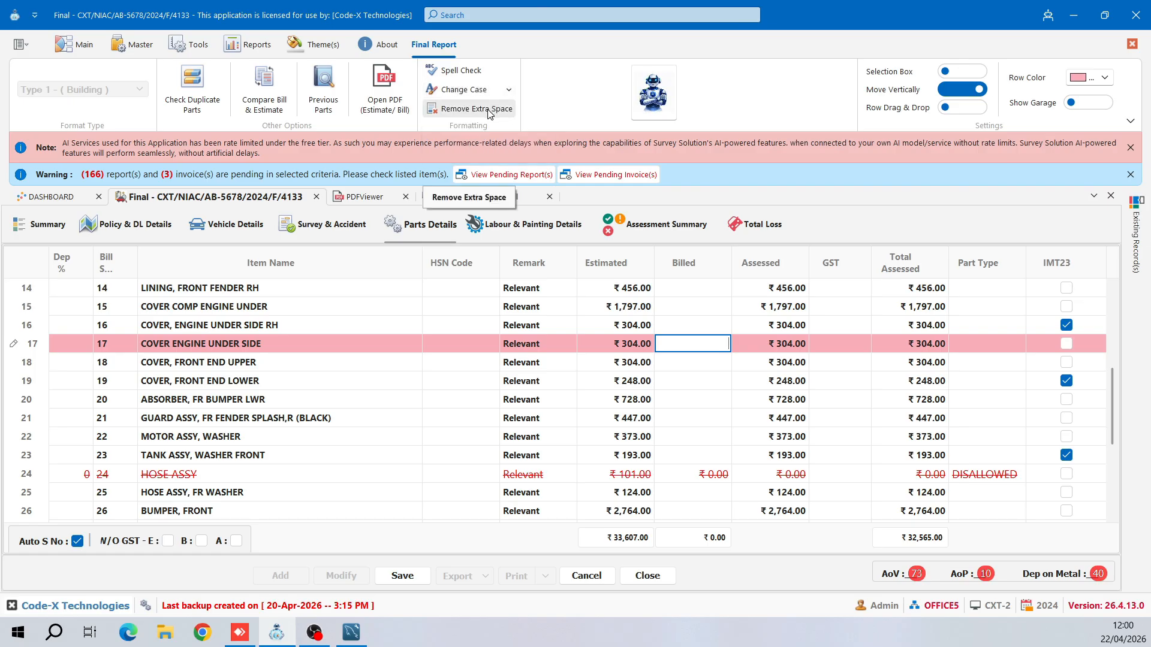
click(489, 113)
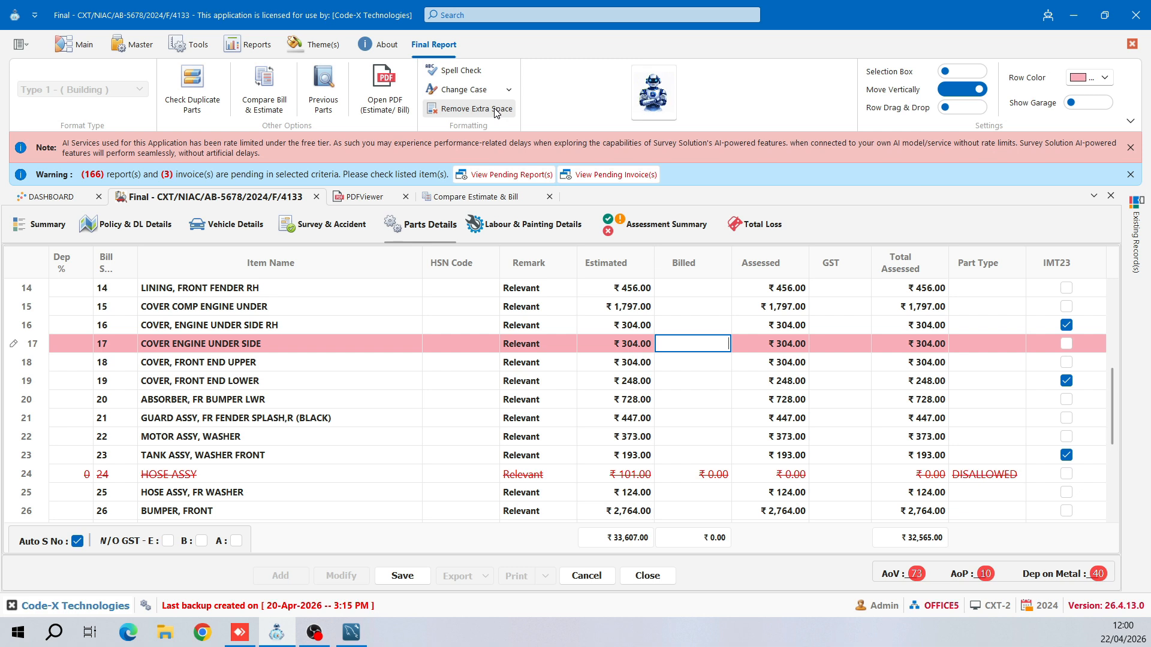
- Turn on row selection boxes and tick rows 19, 21, 24 HOSE ASSY and 26 BUMPER, FRONT
click(948, 71)
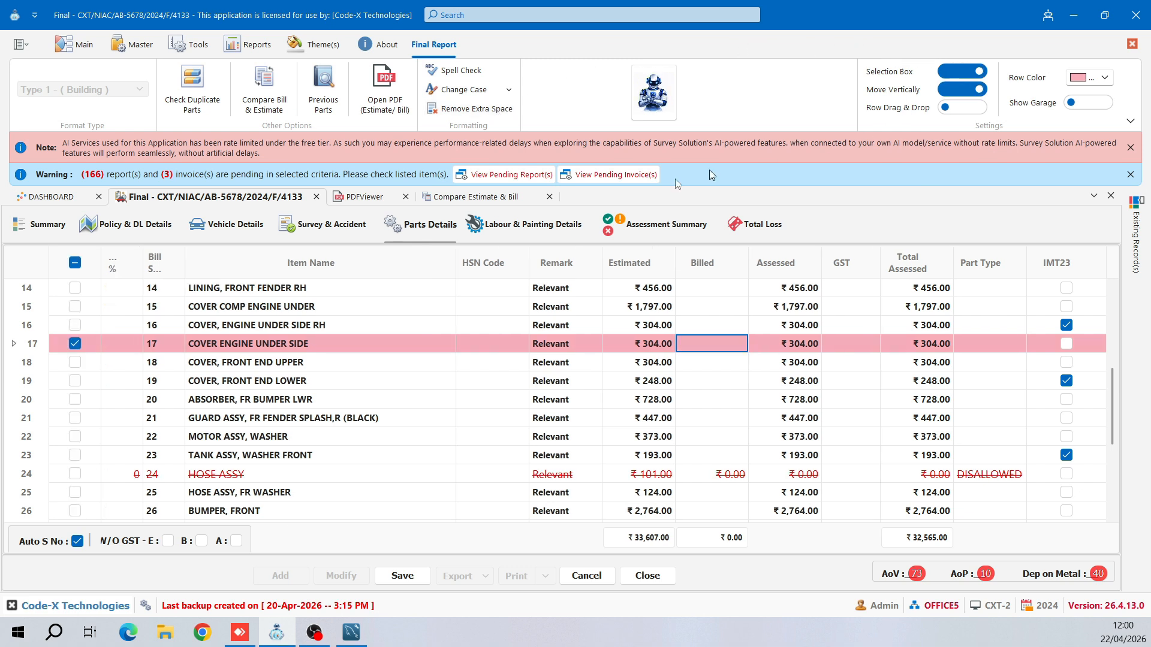
click(75, 381)
click(74, 418)
click(84, 476)
click(84, 476)
click(76, 511)
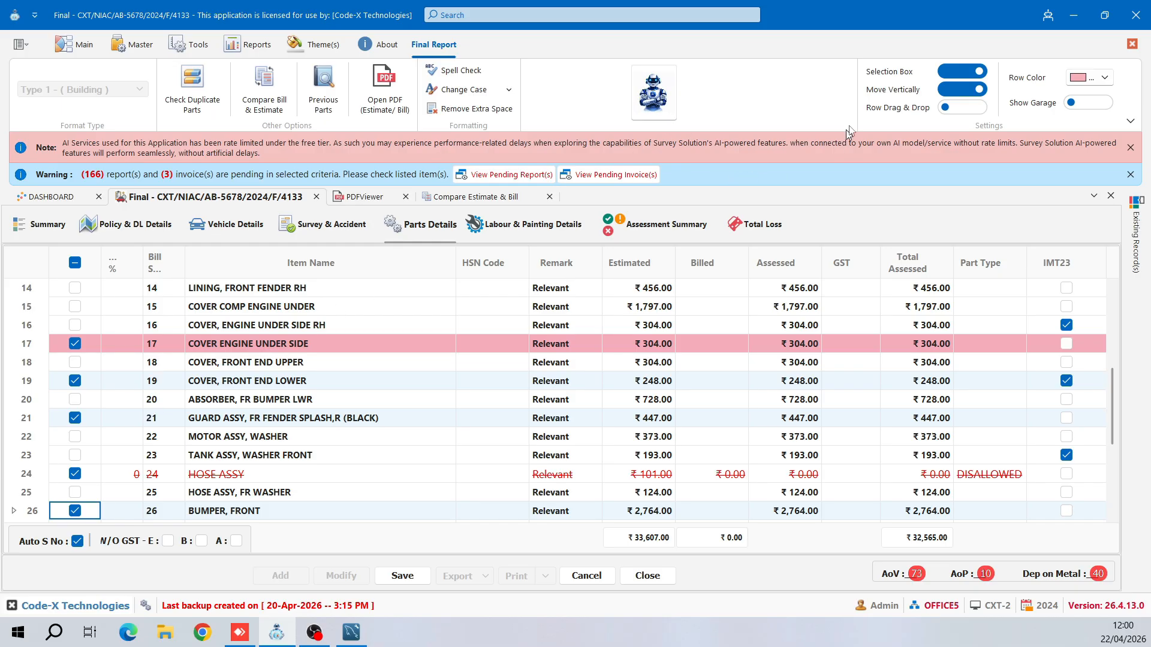
- Add part rows 'Tyre' and 'Windsheild' at the bottom and enable row drag and drop
scroll(370, 442, down, 3)
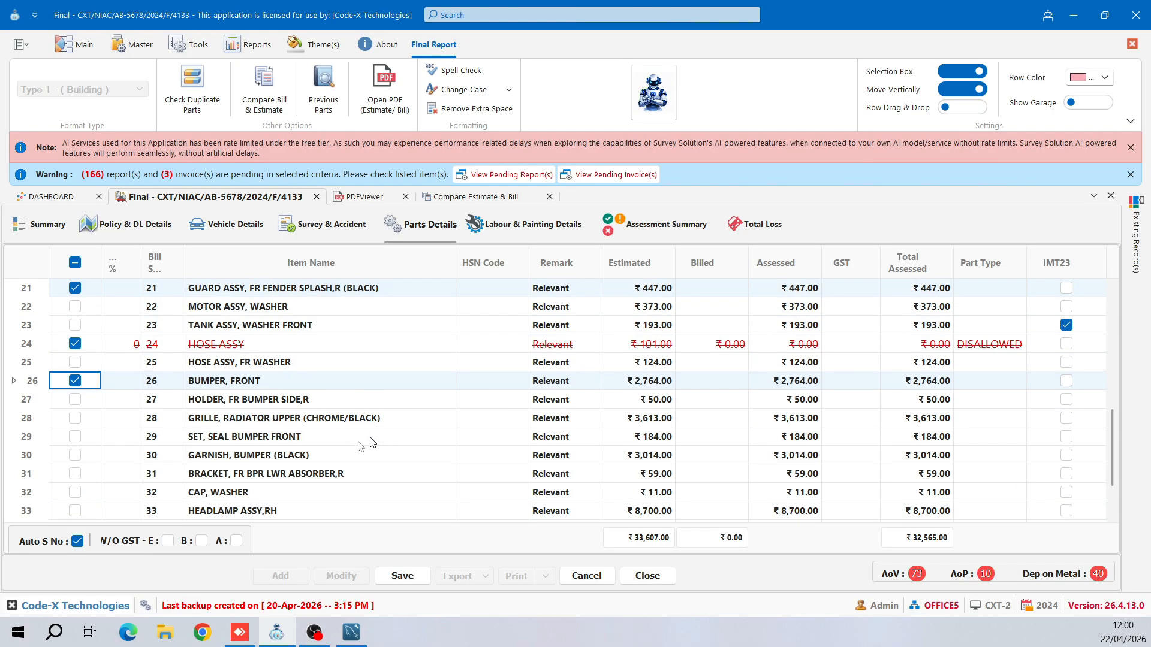
scroll(370, 443, down, 1)
click(292, 511)
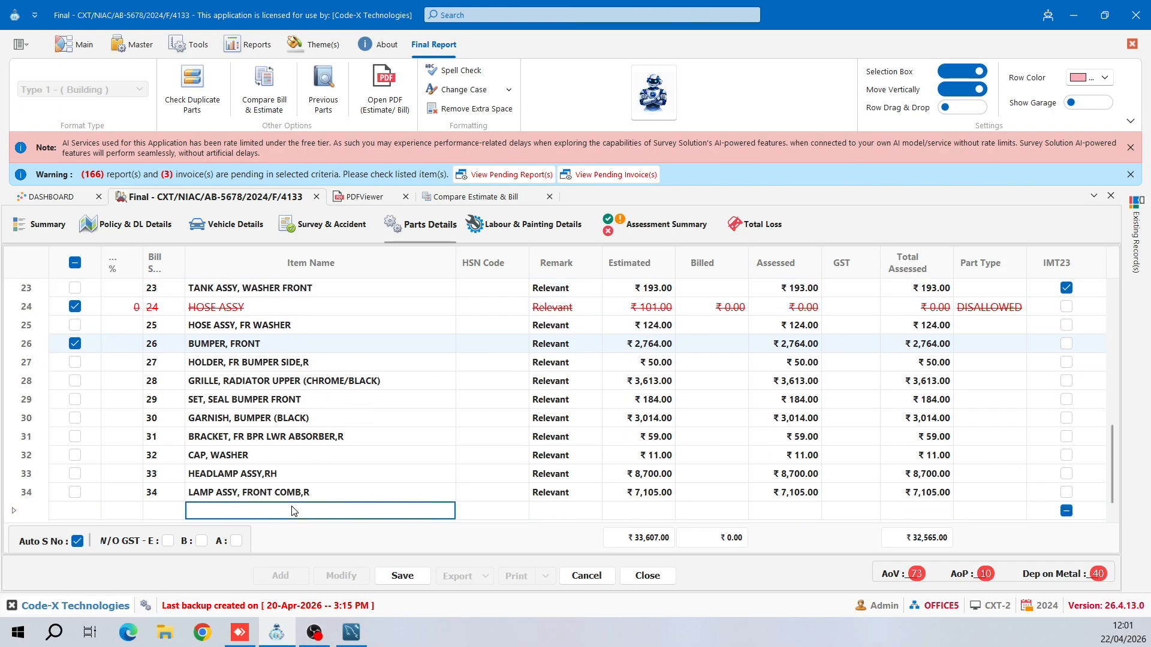
text(Tyre)
key(Return)
text(Winds)
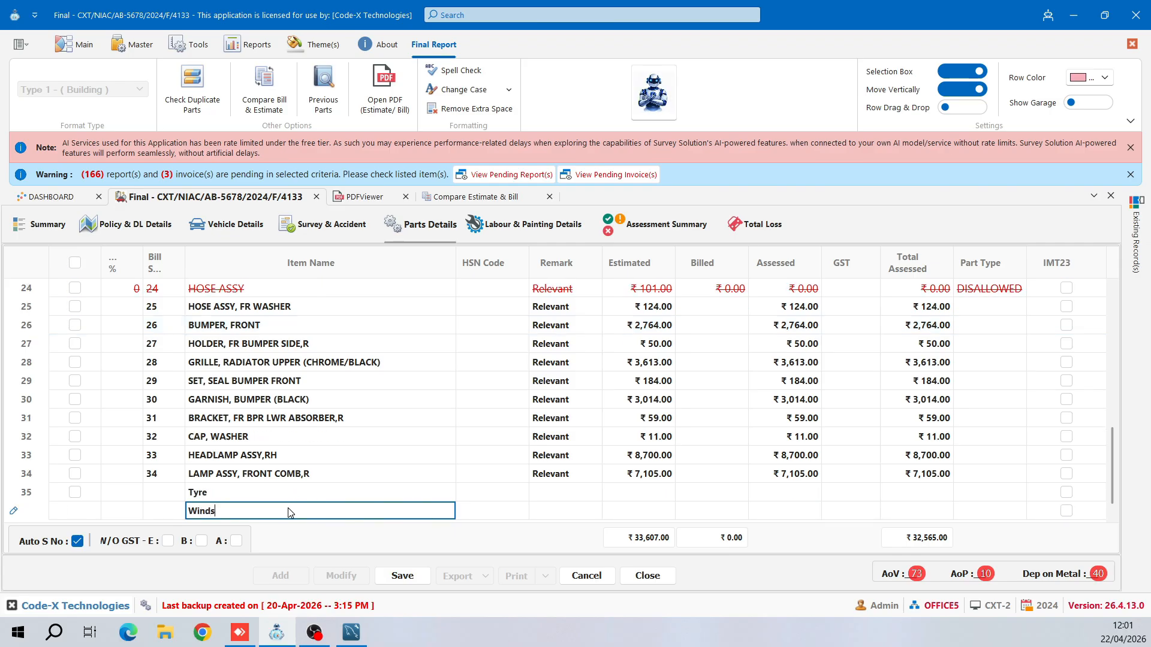
text(heild)
key(Return)
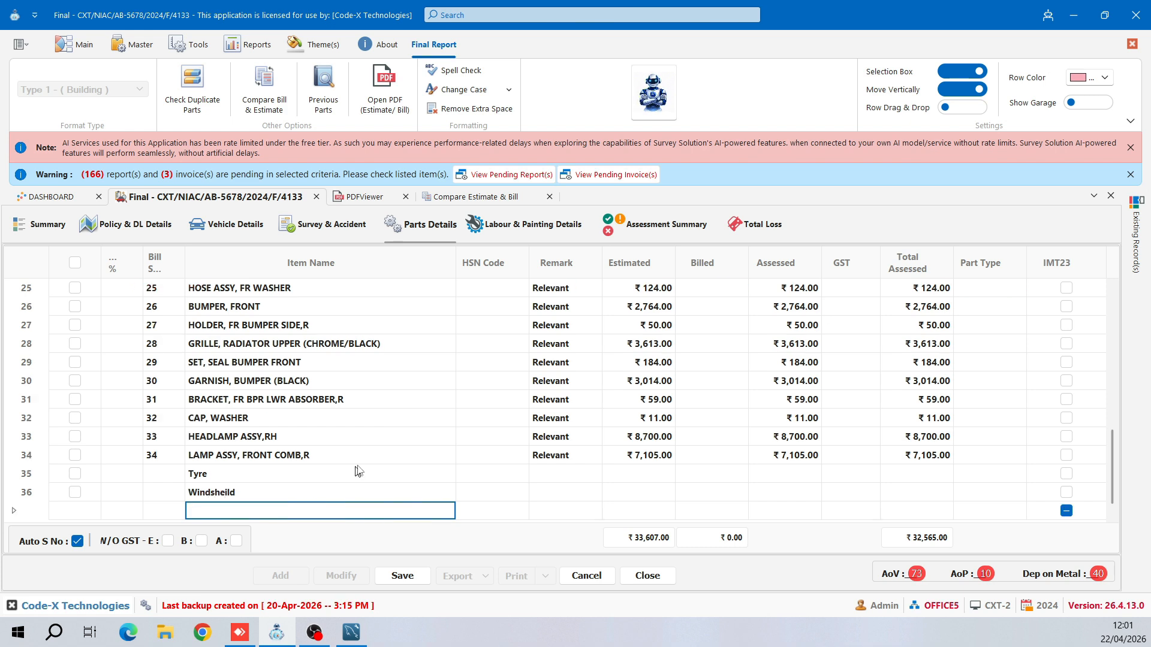
click(946, 107)
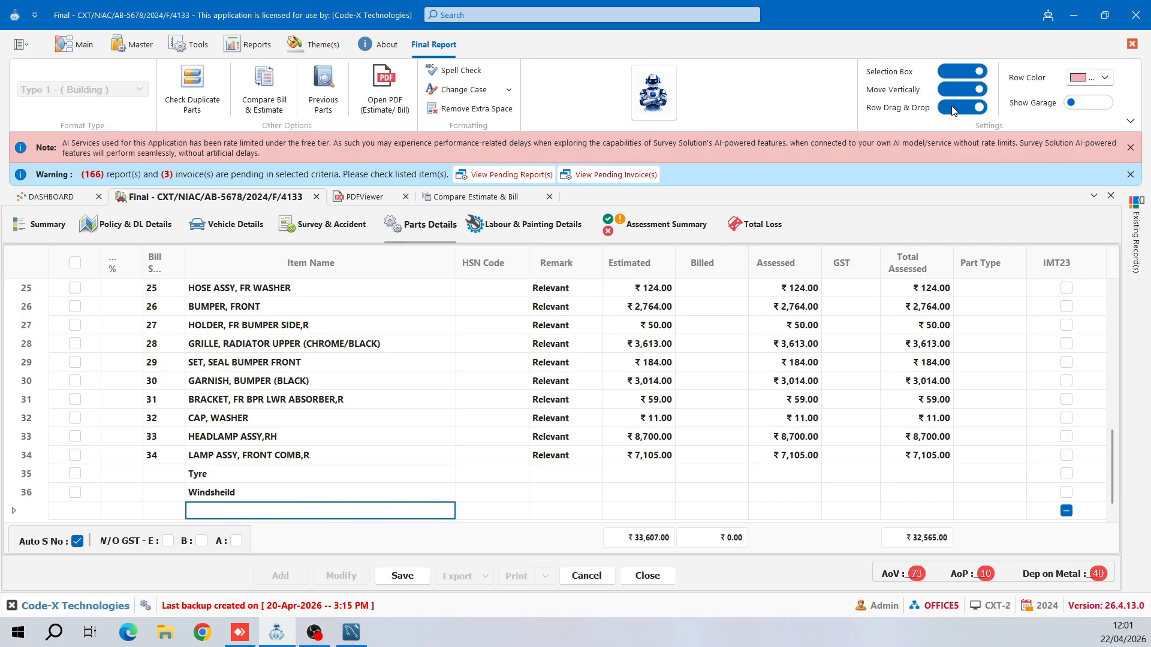
- Drag the COVER COMP ENGINE UNDER row up to sit right after row 10
scroll(324, 454, up, 5)
scroll(318, 454, up, 4)
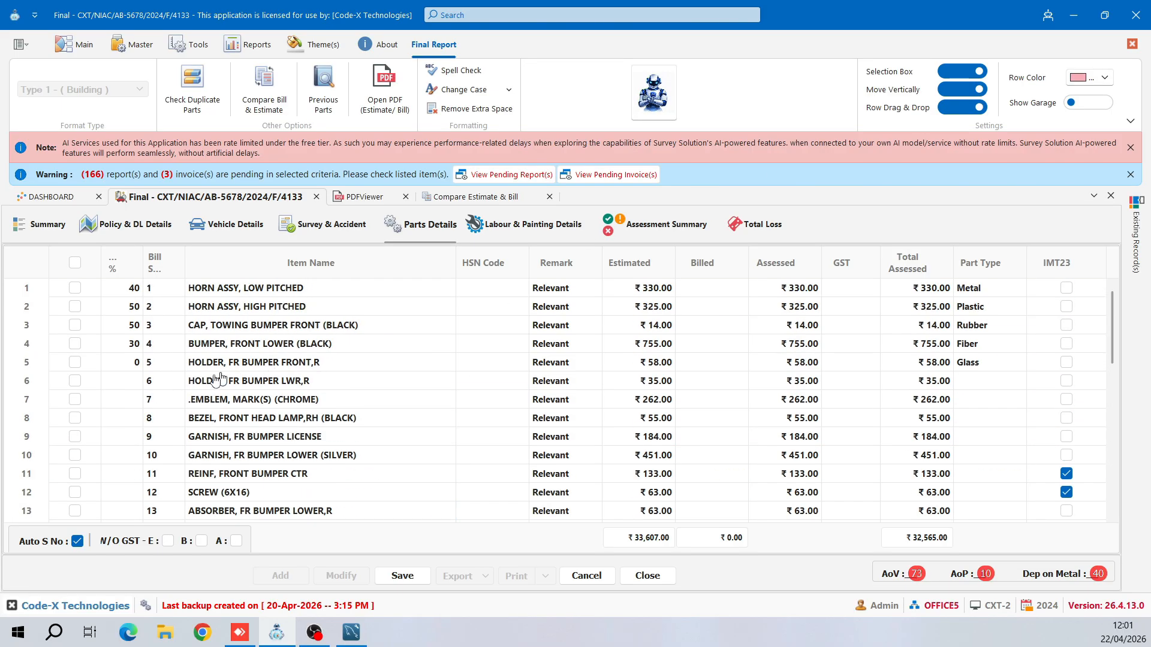
click(190, 382)
click(74, 381)
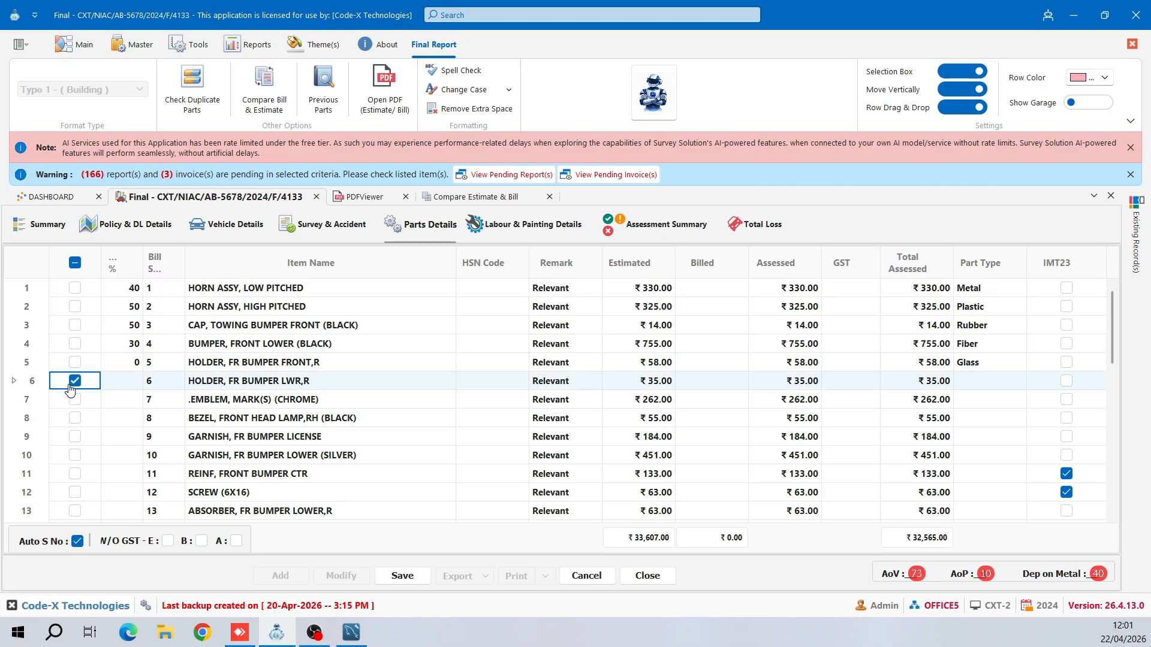
click(77, 383)
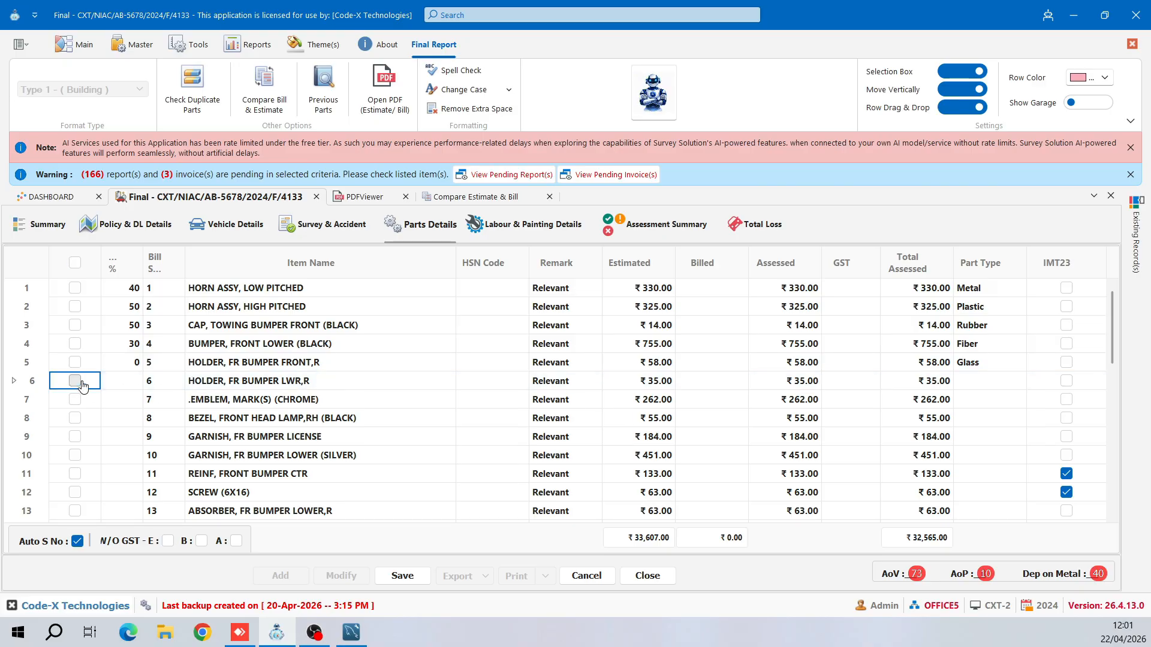
scroll(113, 399, down, 1)
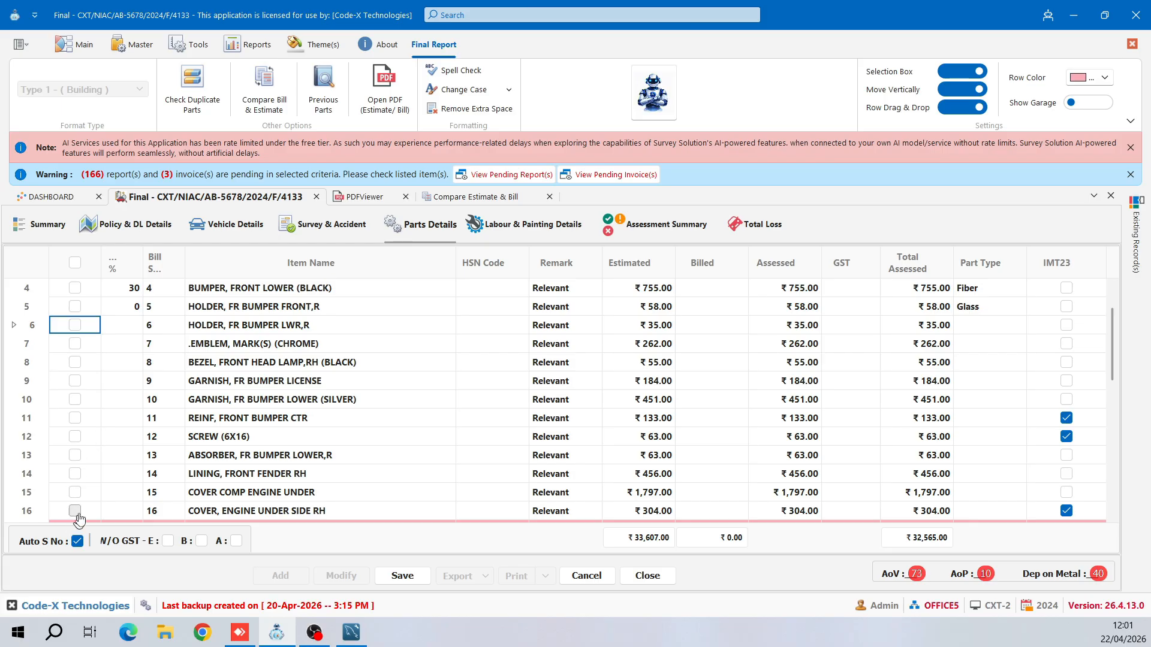
click(75, 492)
drag(167, 497, 180, 419)
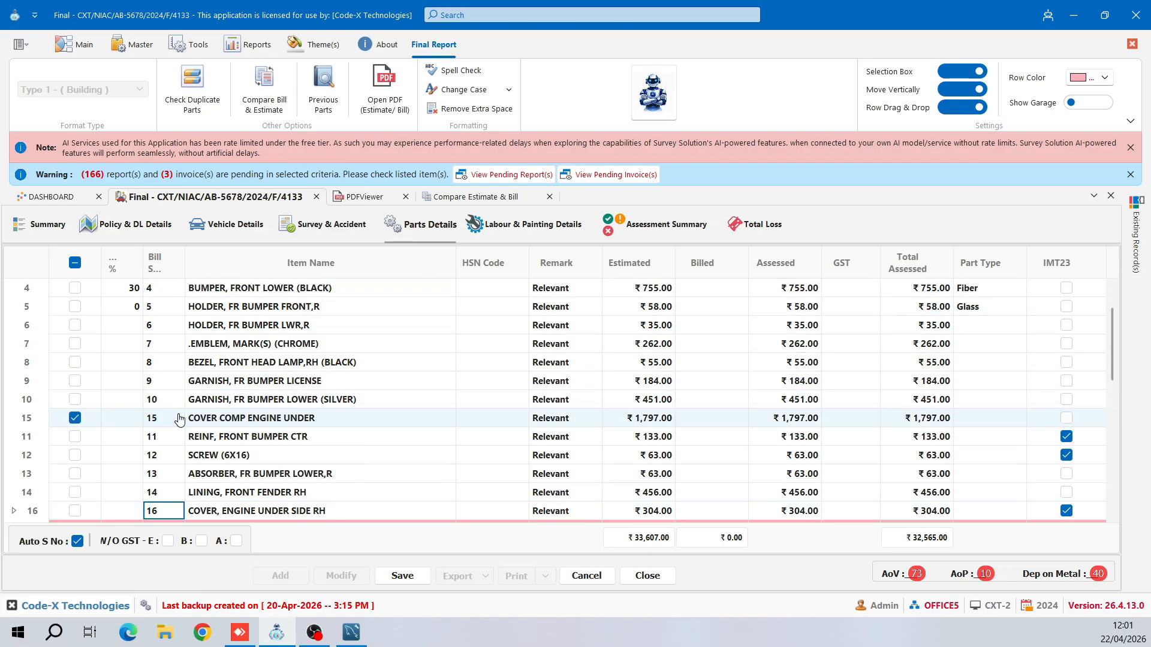
- Colour the moved COVER COMP ENGINE UNDER row light blue
scroll(179, 419, up, 1)
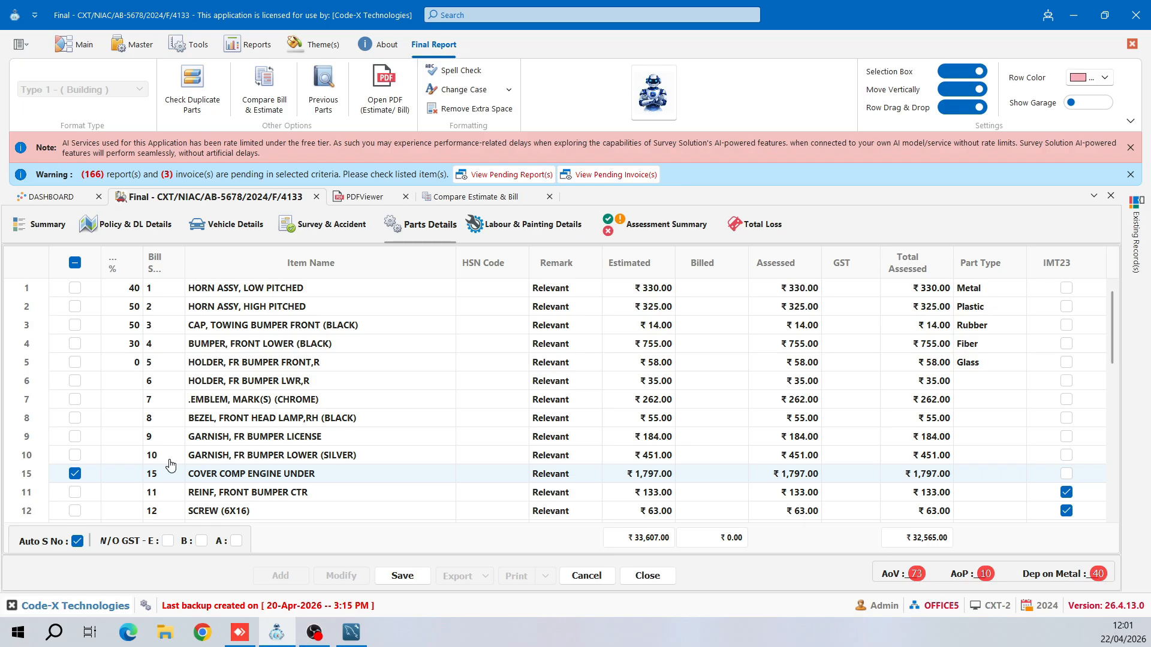
scroll(170, 464, down, 2)
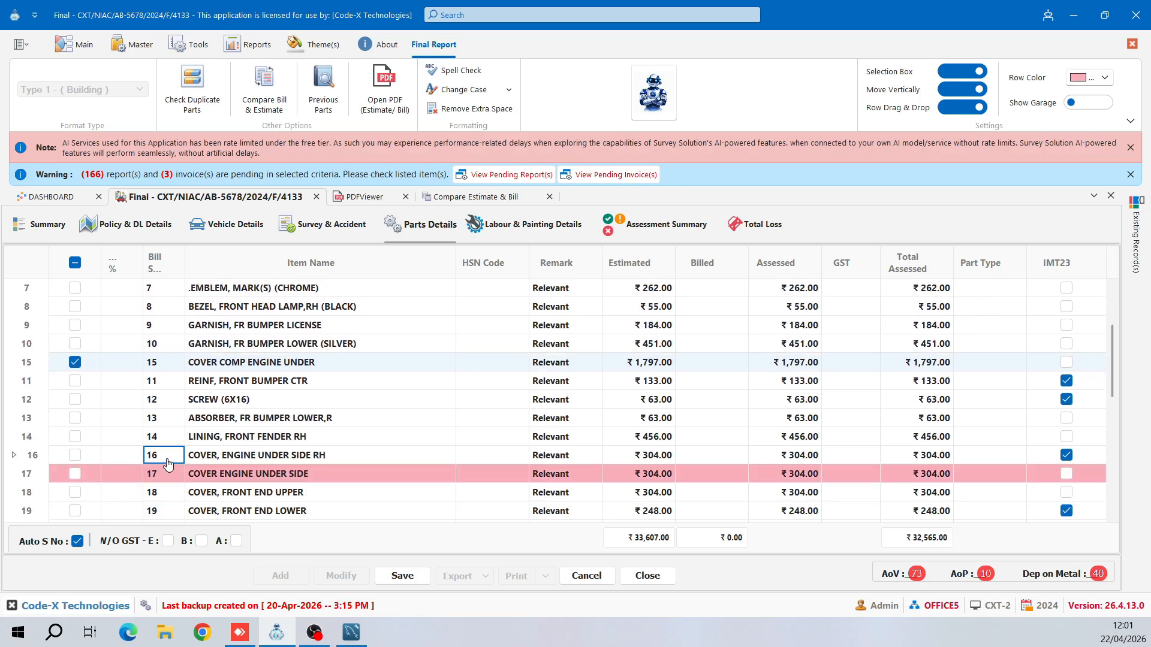
click(252, 362)
click(1104, 77)
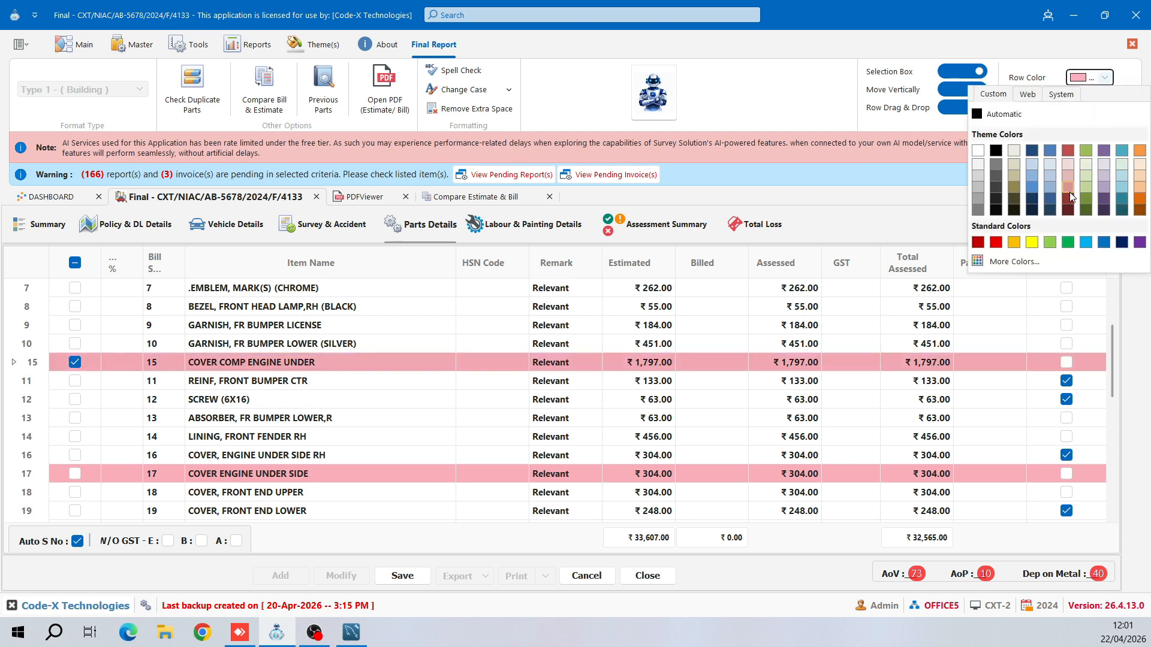
click(1085, 242)
click(812, 400)
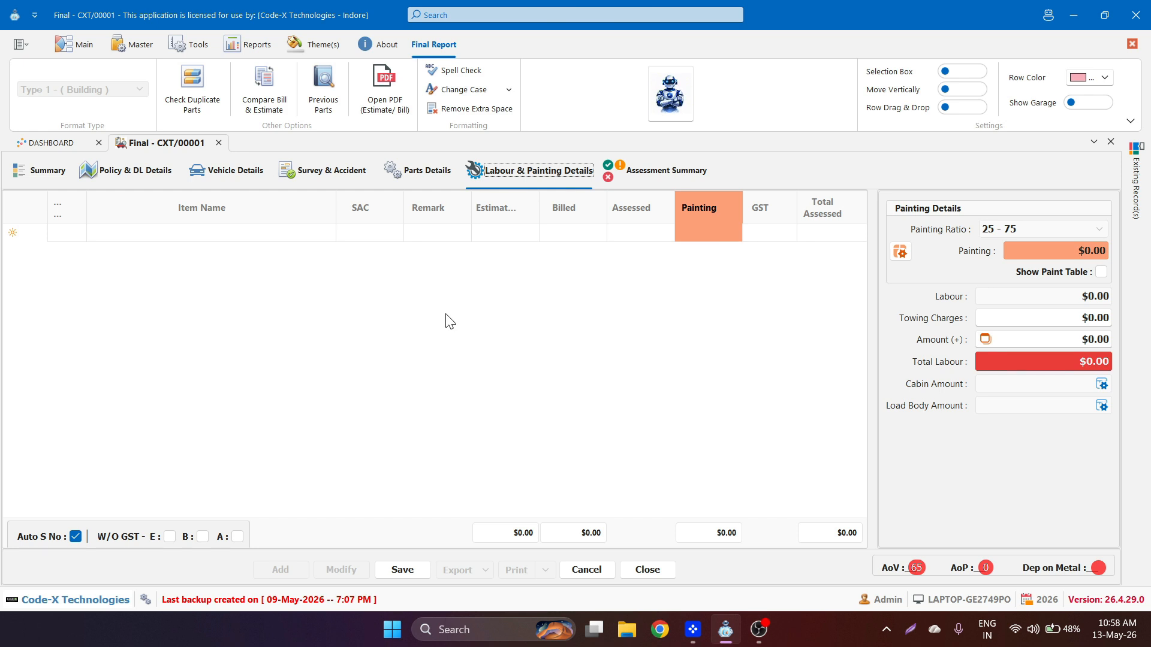
- Start a new labour line named 'Labour' with SAC code 123
click(296, 237)
text(Labour)
key(Tab)
text(123)
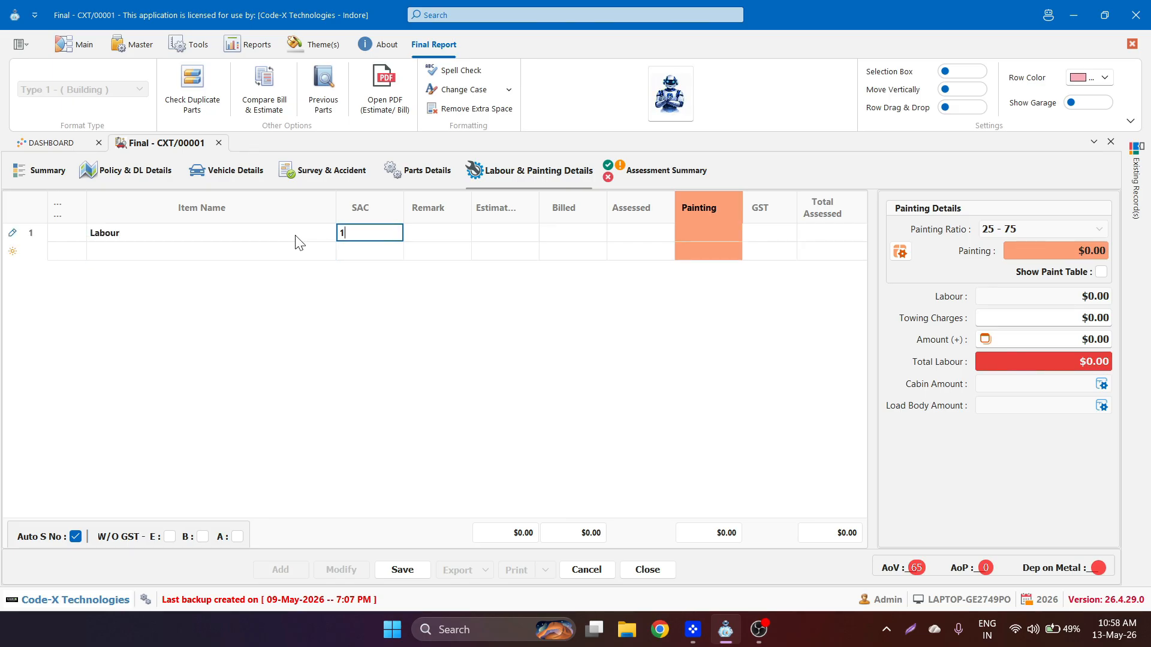
key(Tab)
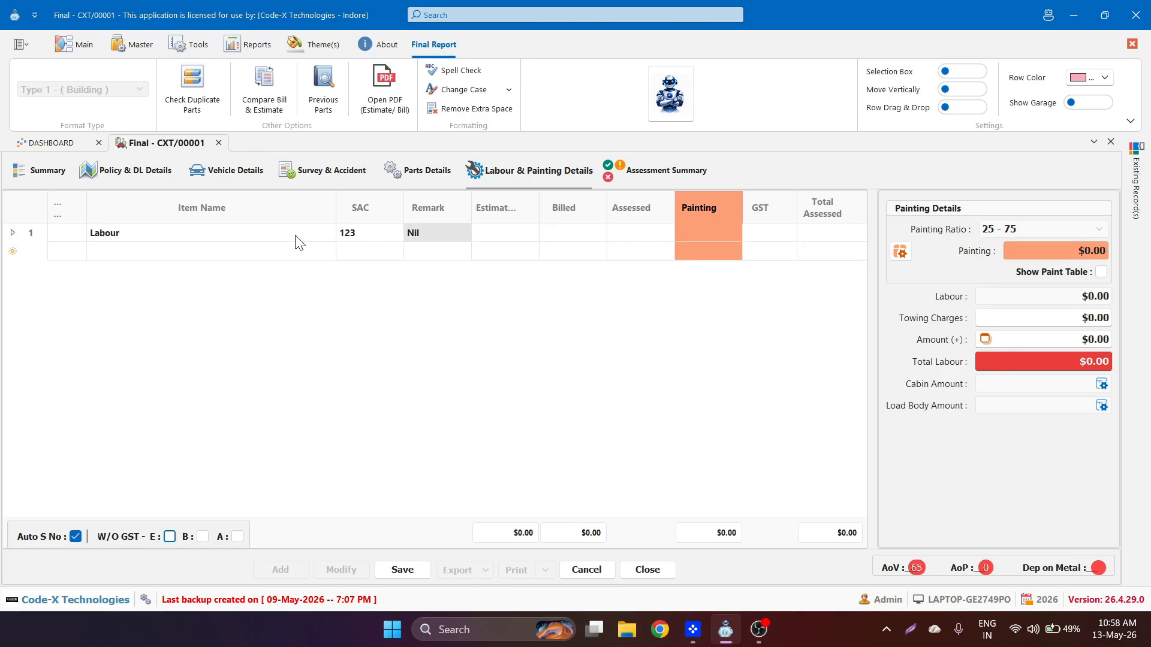
- Enter 5,000 as estimated, billed and assessed amounts, with 18% GST
click(493, 238)
text(5000)
key(Tab)
text(5,000)
key(Tab)
text(5000)
key(Tab)
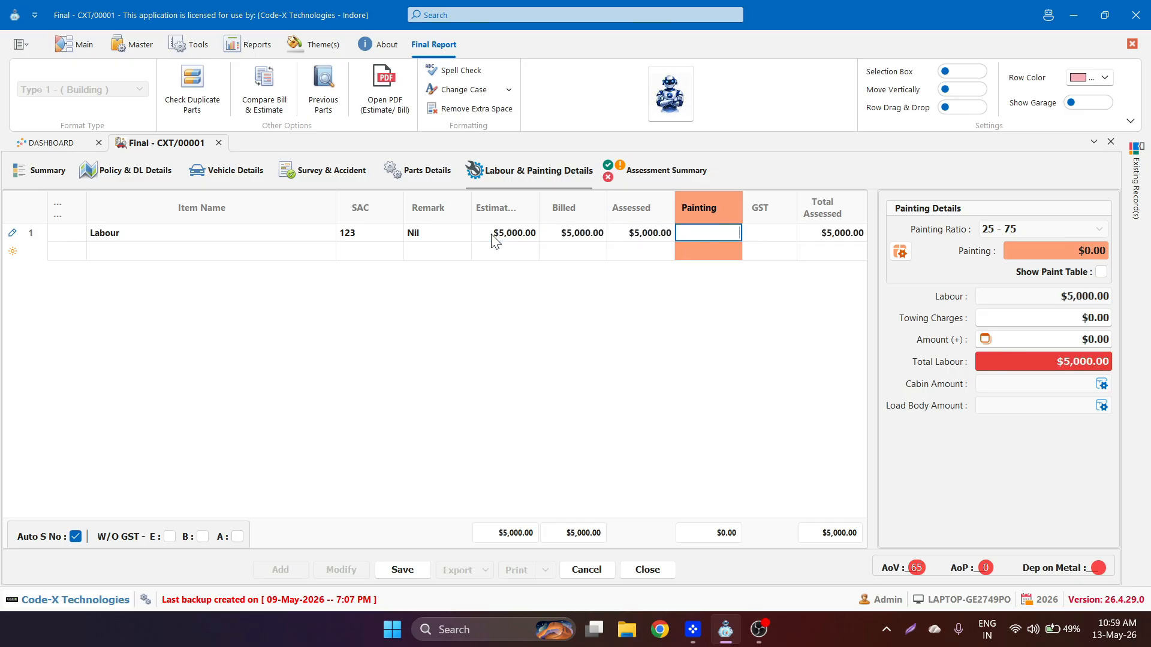
key(Tab)
text(18)
key(Tab)
- Split the Labour amount into 2,500 assessed and 2,500 painting
key(shift+Tab)
key(shift+Tab)
key(shift+Tab)
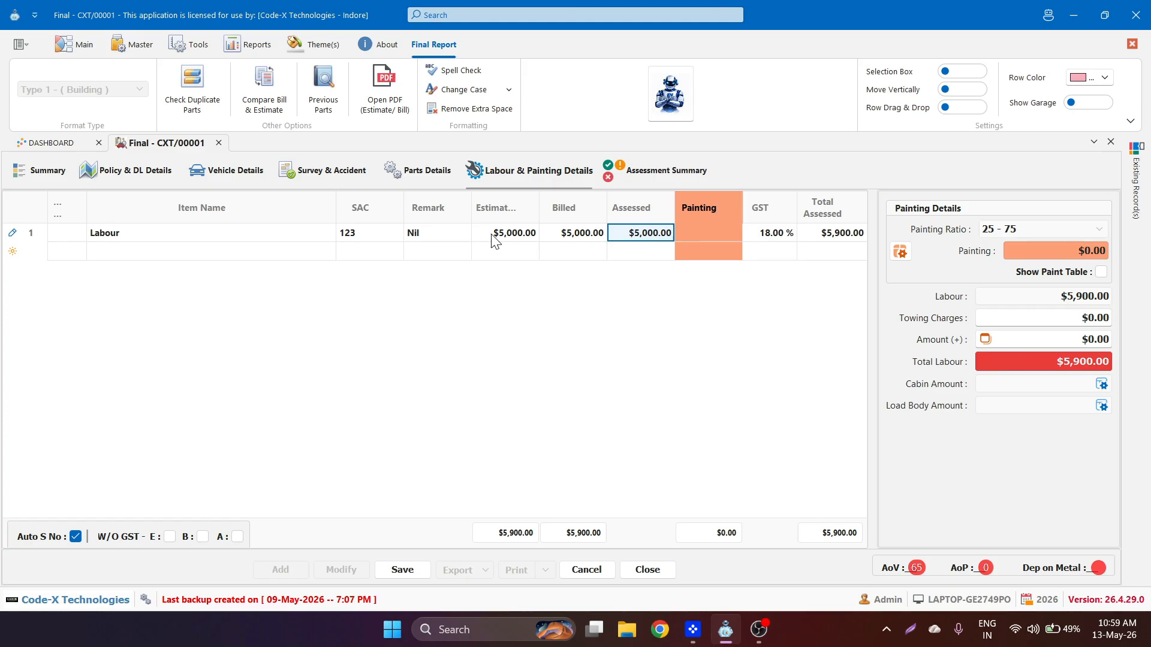
text(2,50)
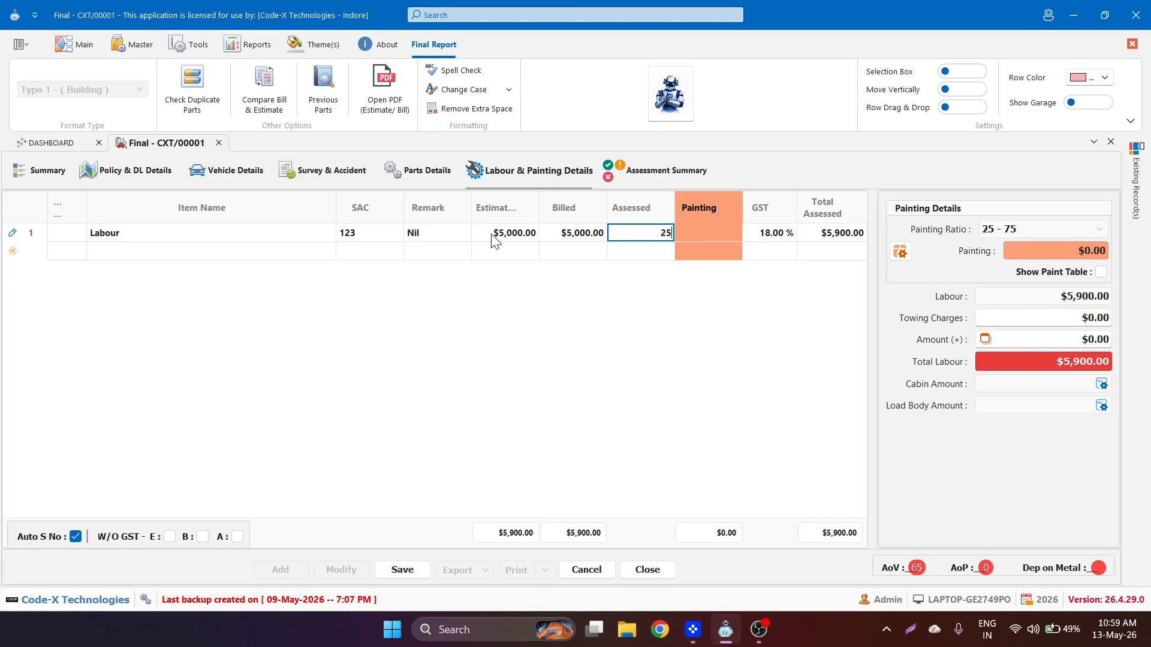
text(0)
key(Tab)
text(2500)
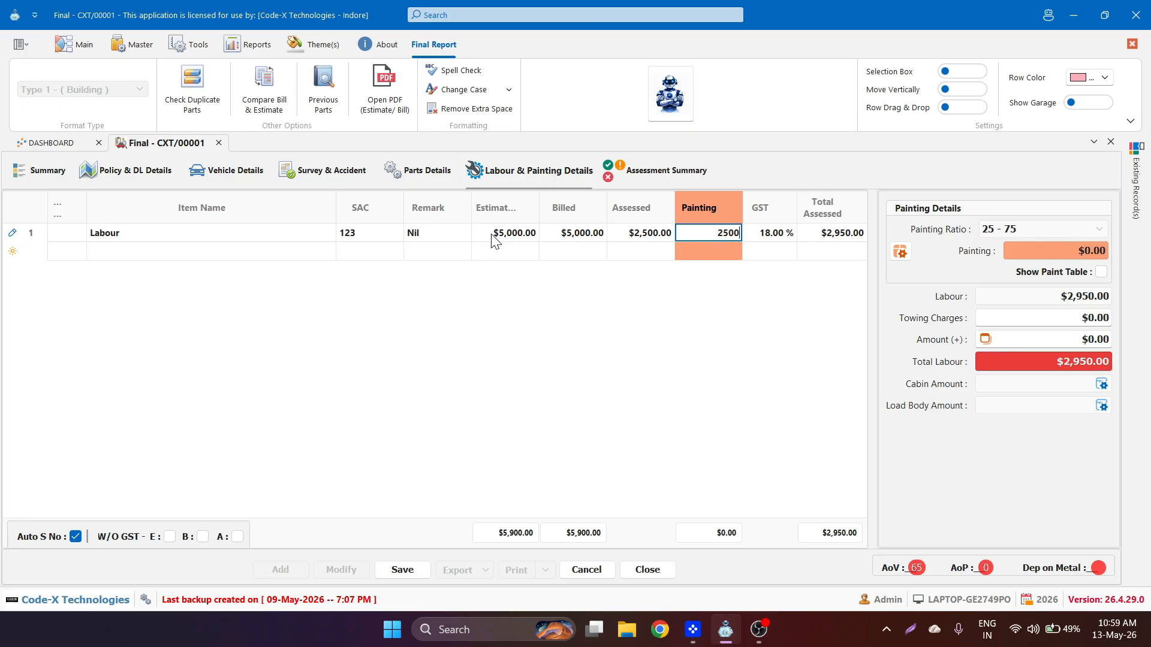
click(724, 436)
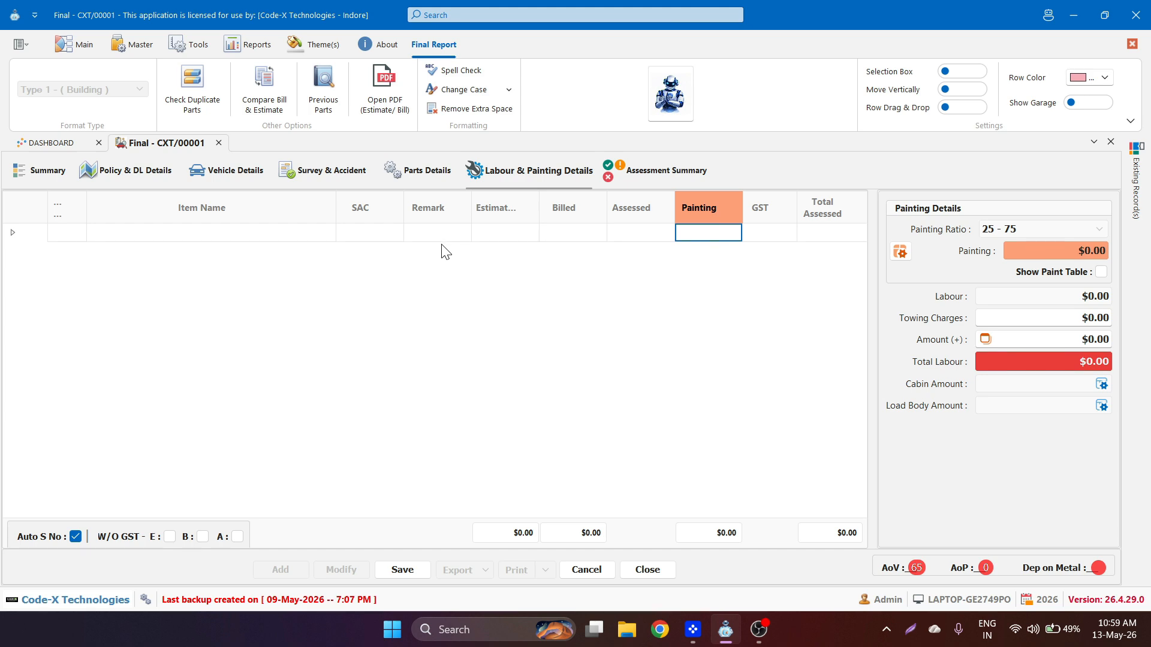
- Import ten labour items, DENTING CHARGES through VEHICLE WASHING & CLEANING, from the estimate PDF
click(386, 80)
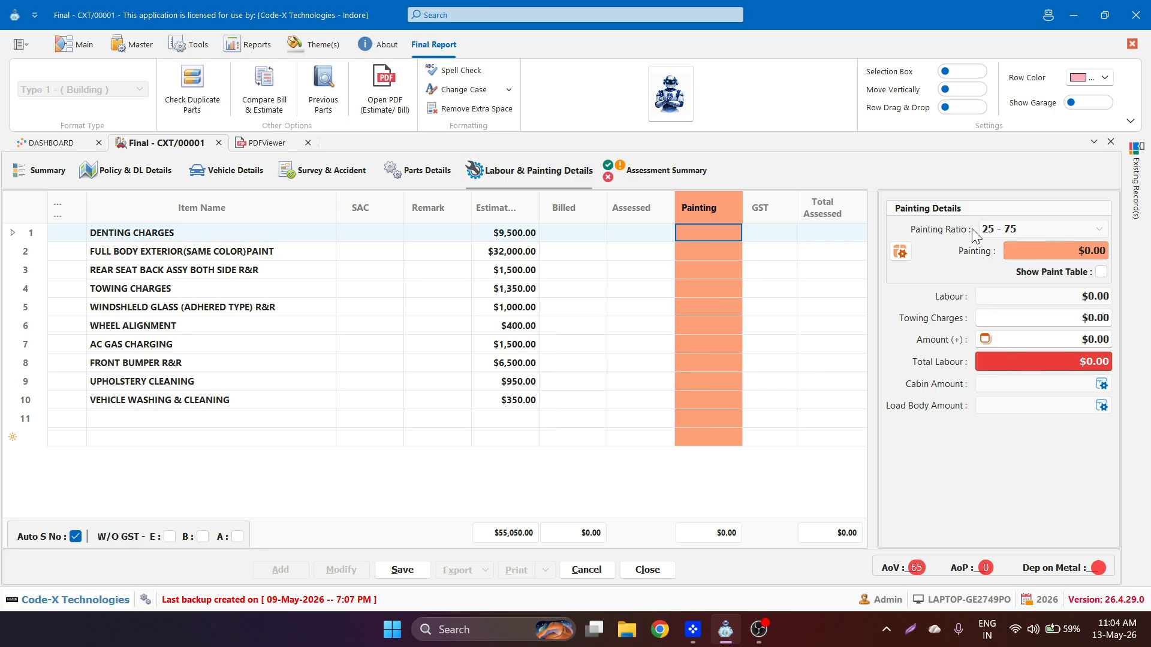
click(1091, 230)
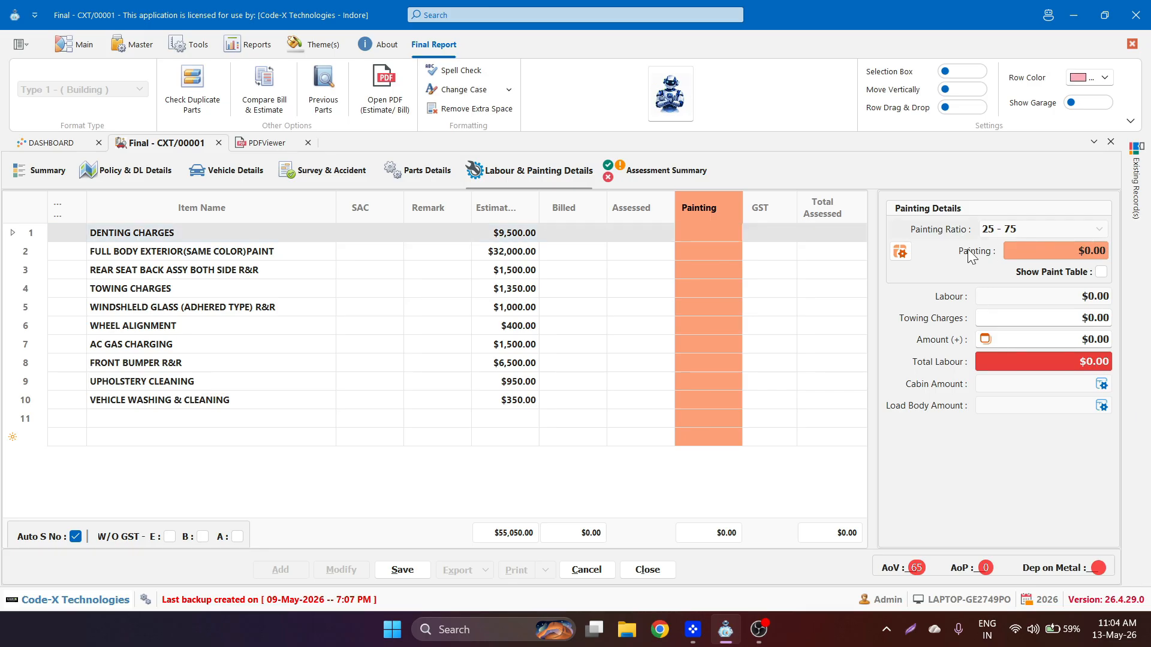
- Start a paint table line named 'Painting Charges' with SAC code 456
click(900, 253)
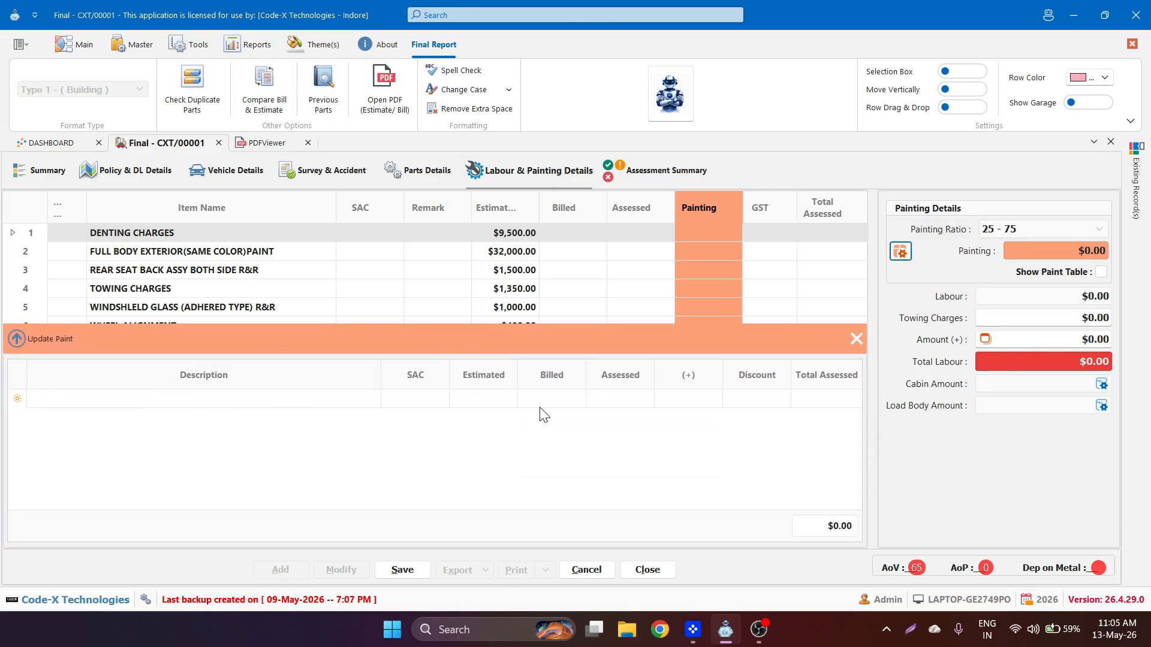
click(230, 407)
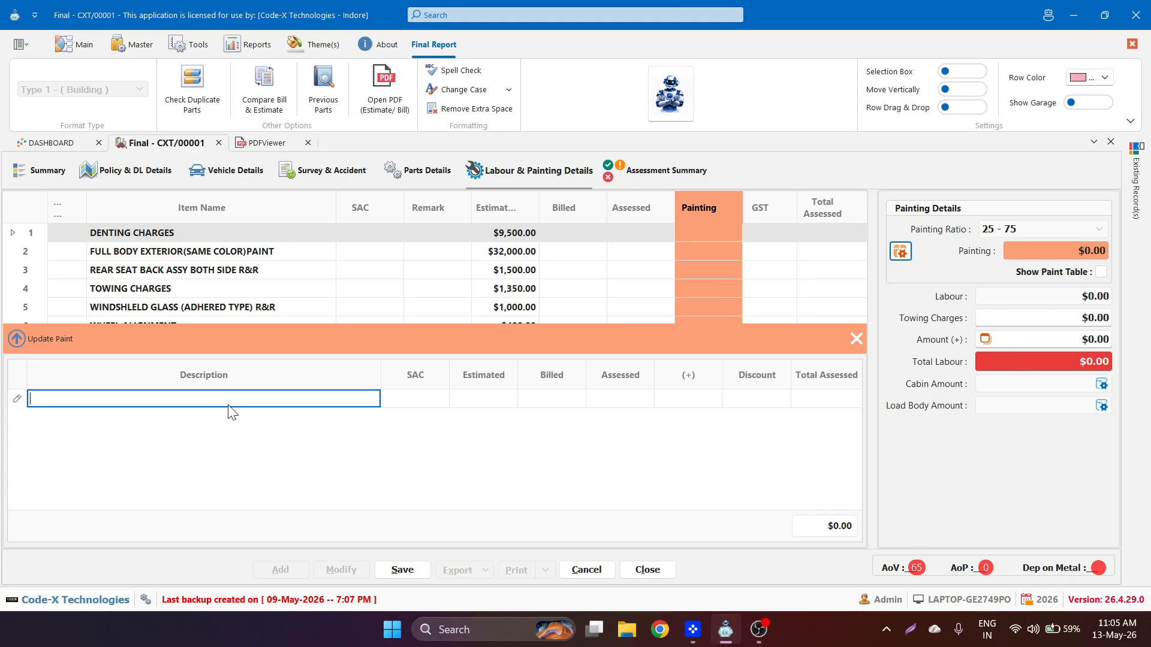
text(Painting Charges)
key(Tab)
text(456)
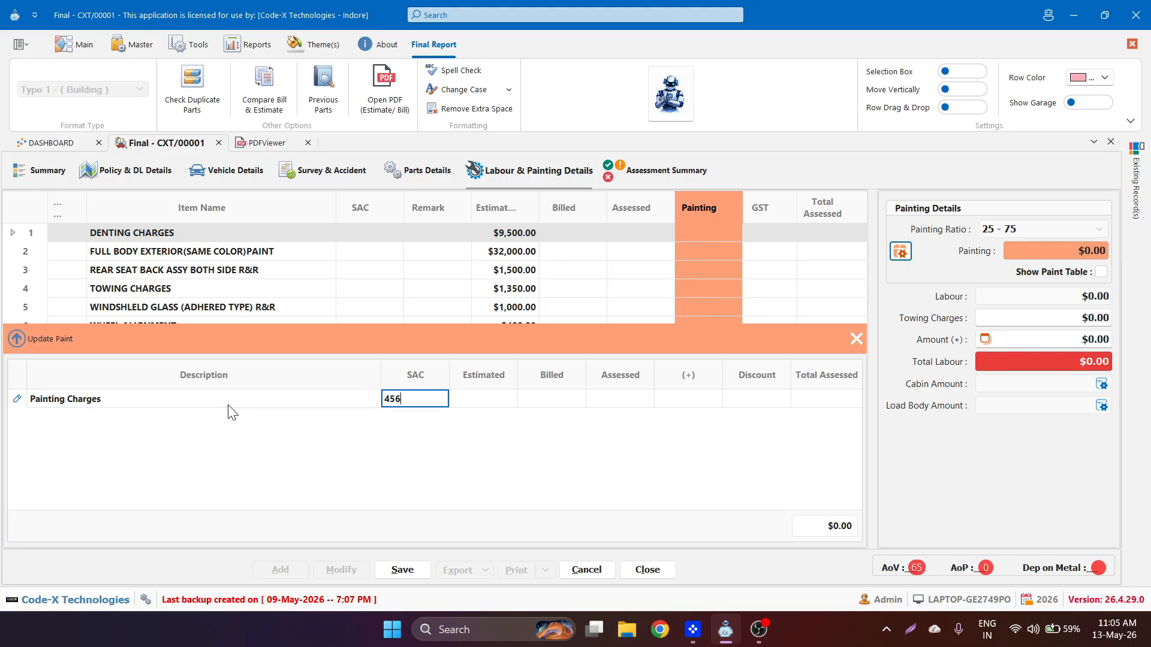
key(Tab)
- Give Painting Charges $1,000 estimated, $900 billed and assessed, plus 10%, and apply it
text(1000)
key(Tab)
text(9000)
key(BackSpace)
key(Tab)
text(900)
key(Tab)
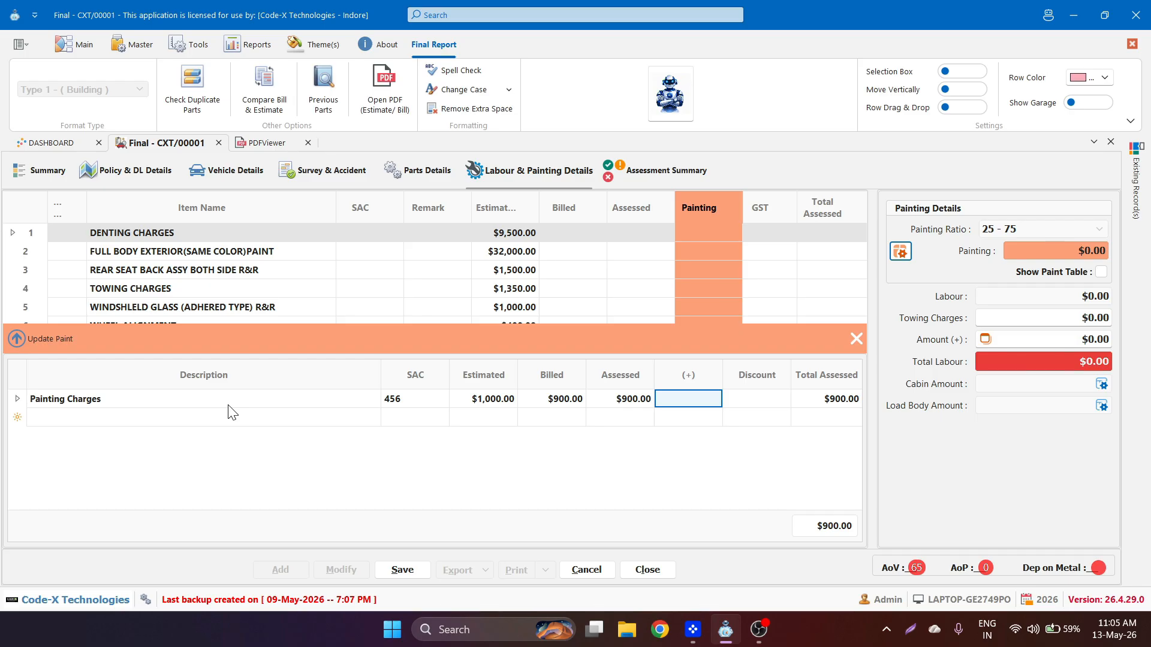
text(10)
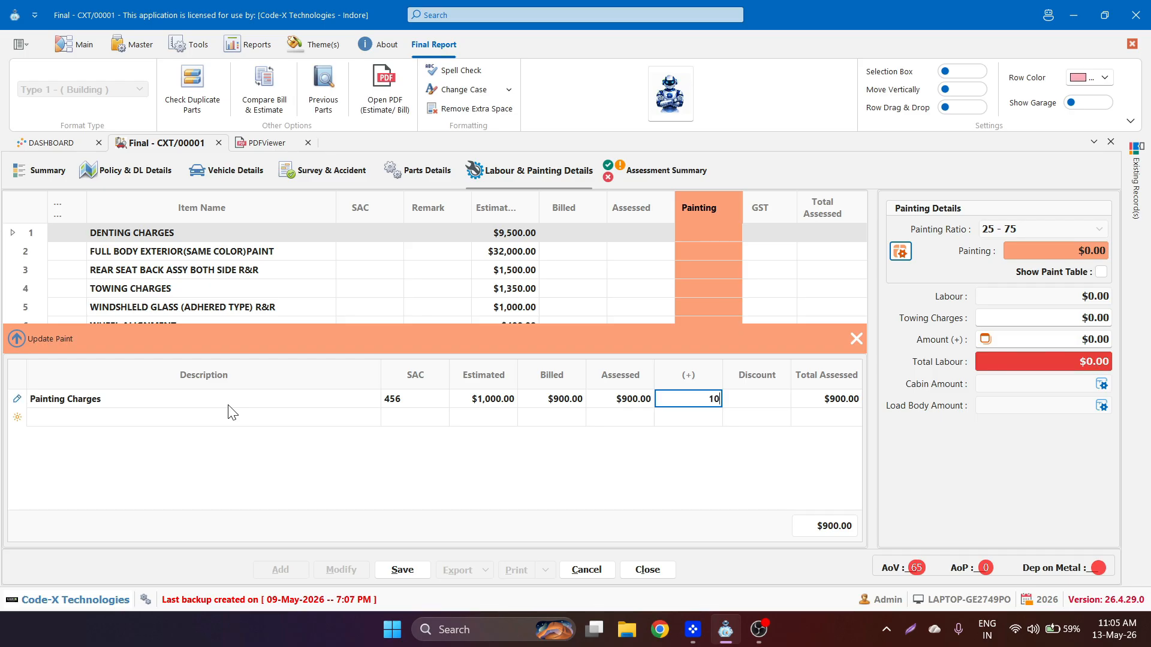
key(Tab)
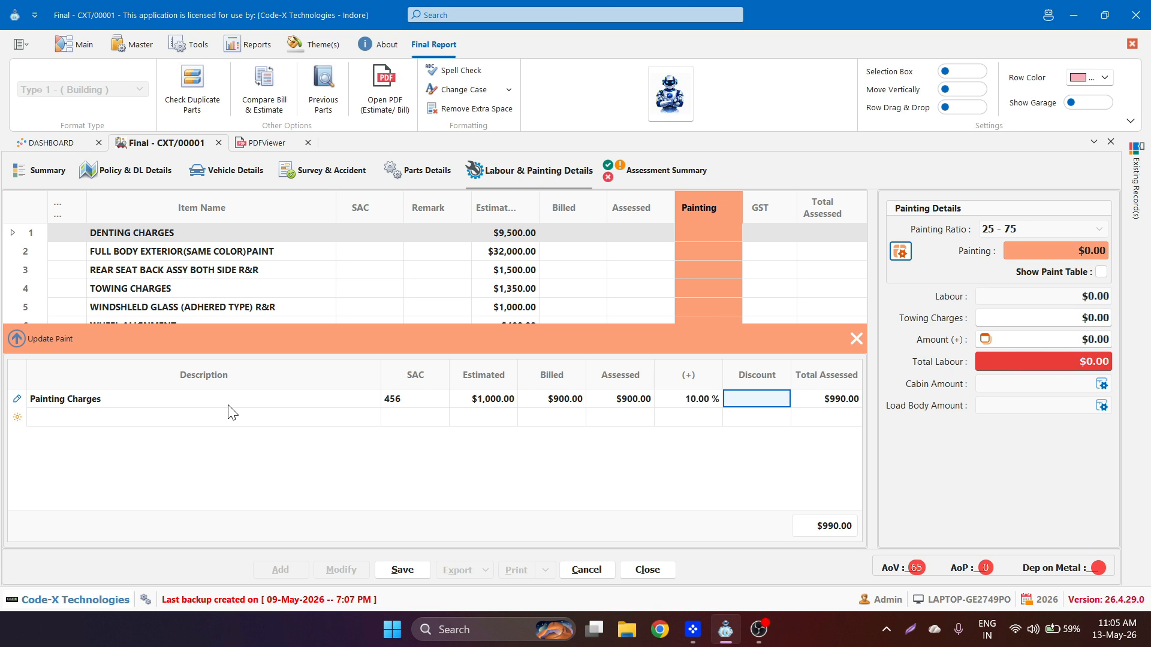
text(5)
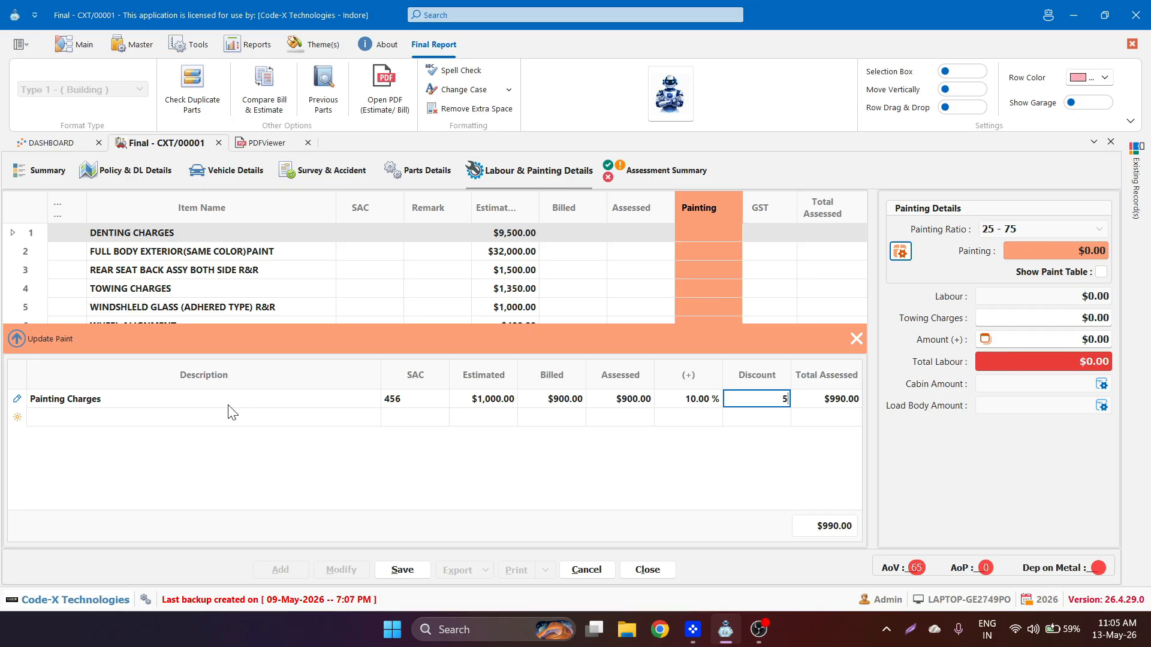
click(56, 350)
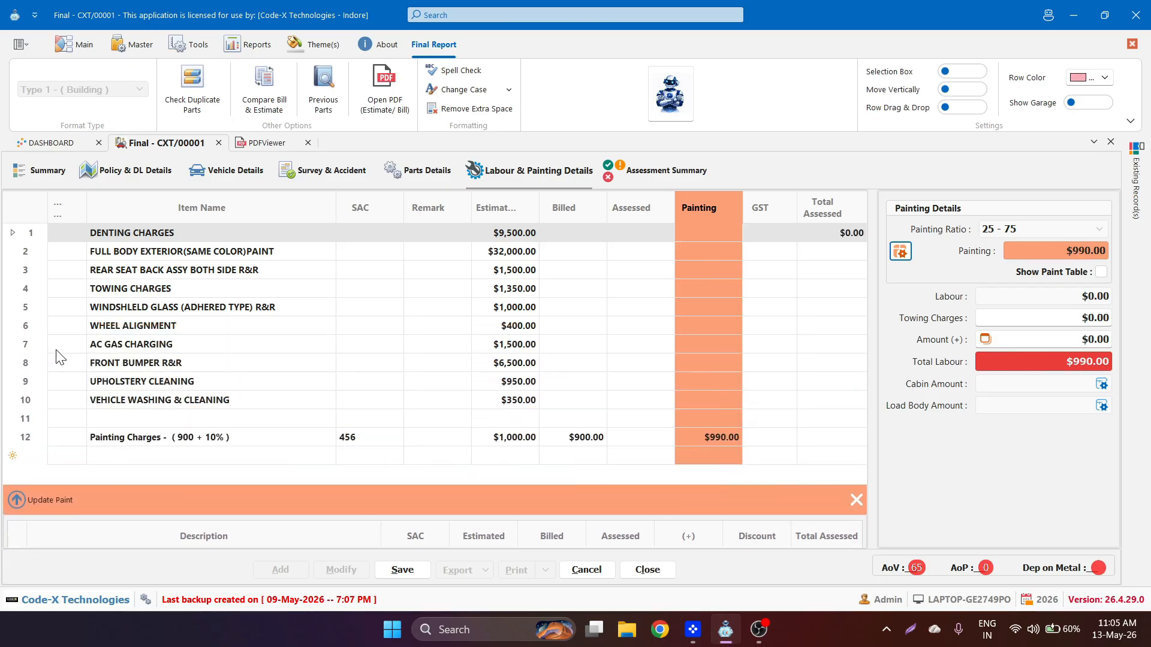
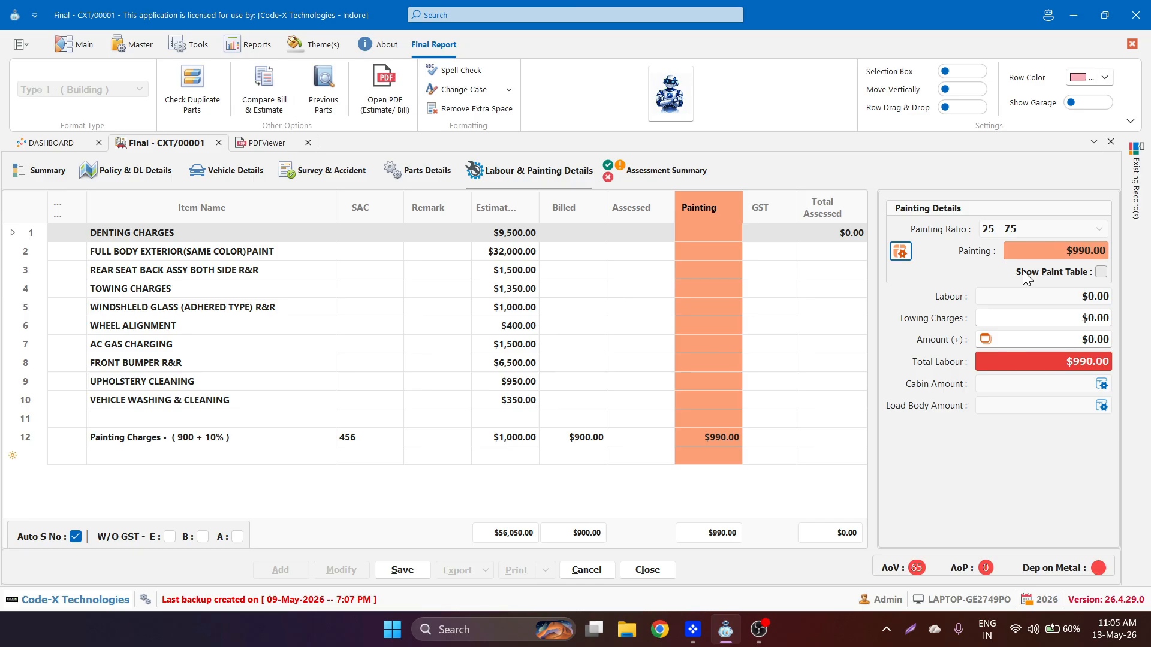
- Enter $1,000 in Towing Charges, leaving the paint table hidden
click(1024, 276)
click(1026, 276)
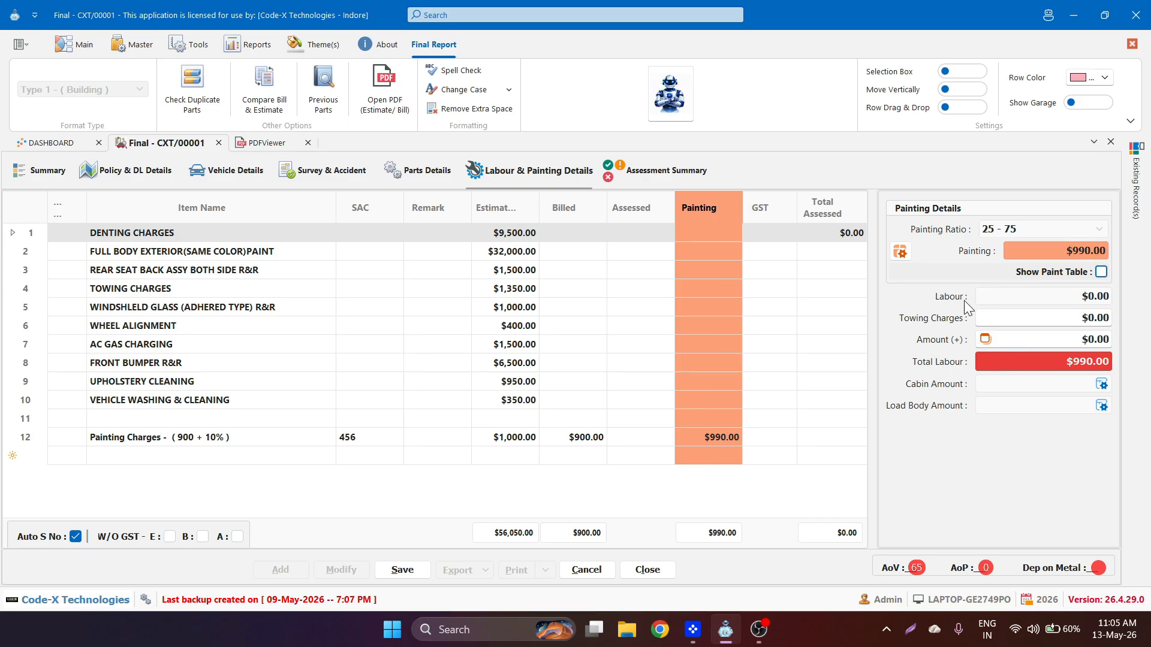
click(1000, 298)
click(1012, 318)
text(1000)
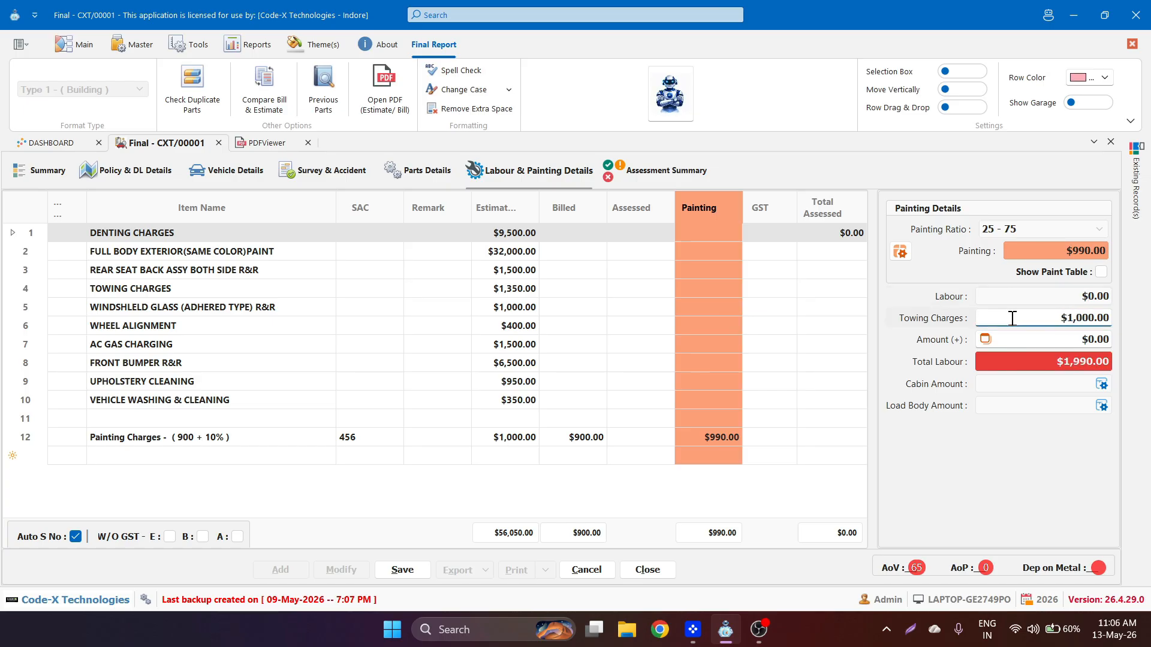
- Add a $5,000 extra labour amount described as 'Extra Charges'
click(1025, 341)
text(5000)
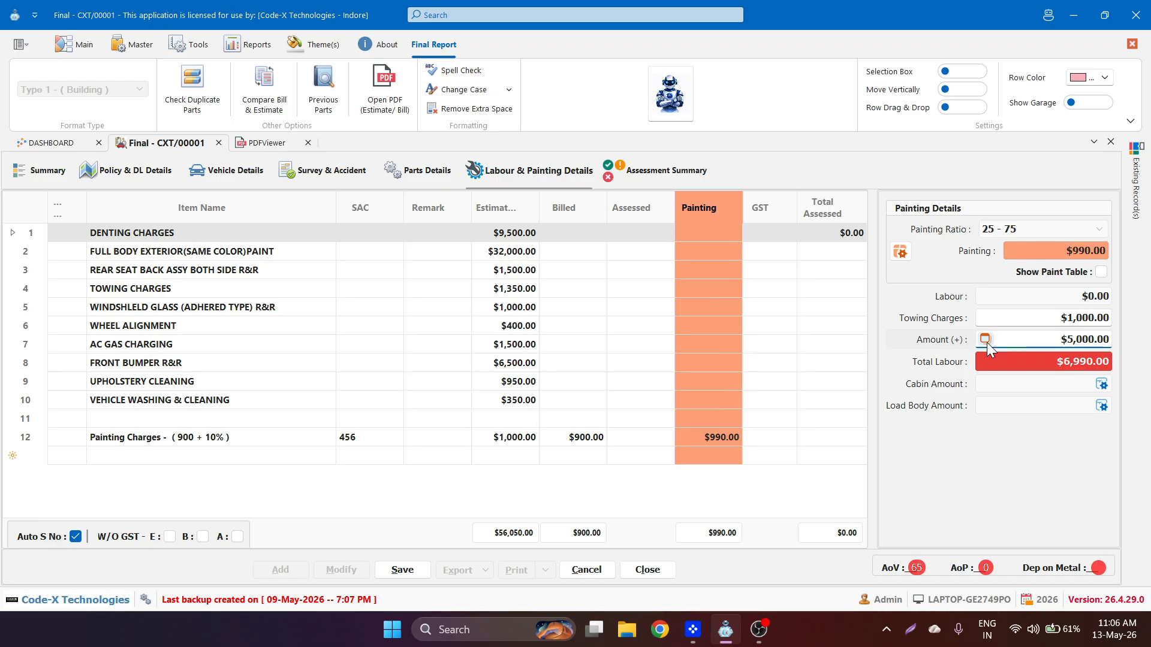
click(984, 339)
text(Extra Charges)
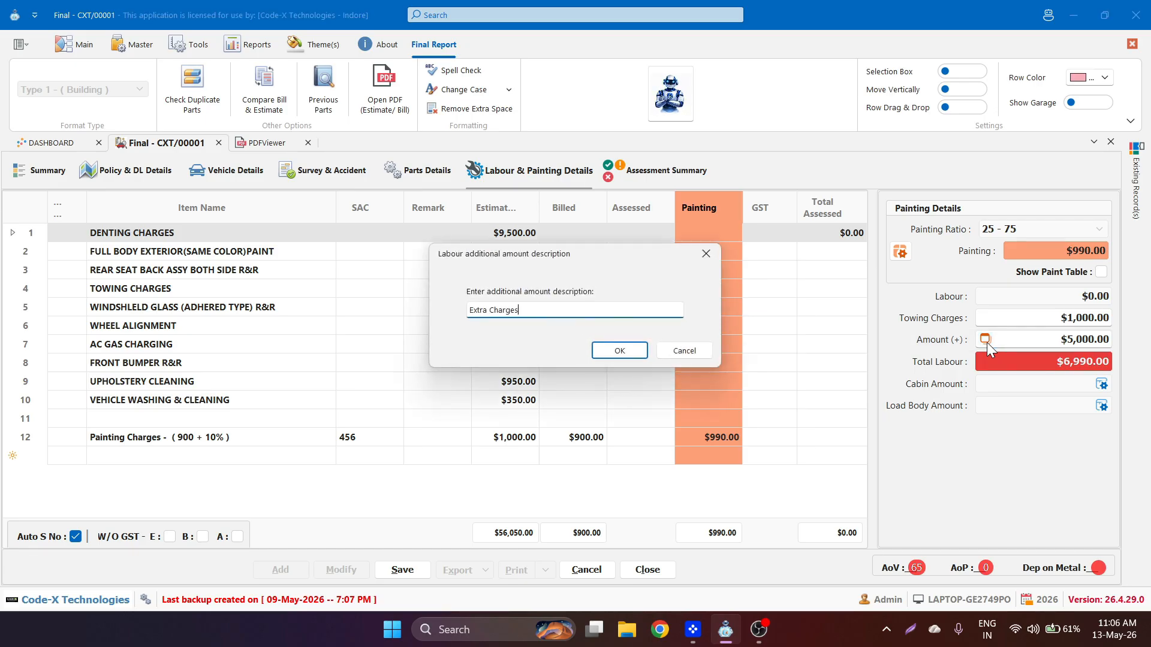
key(Return)
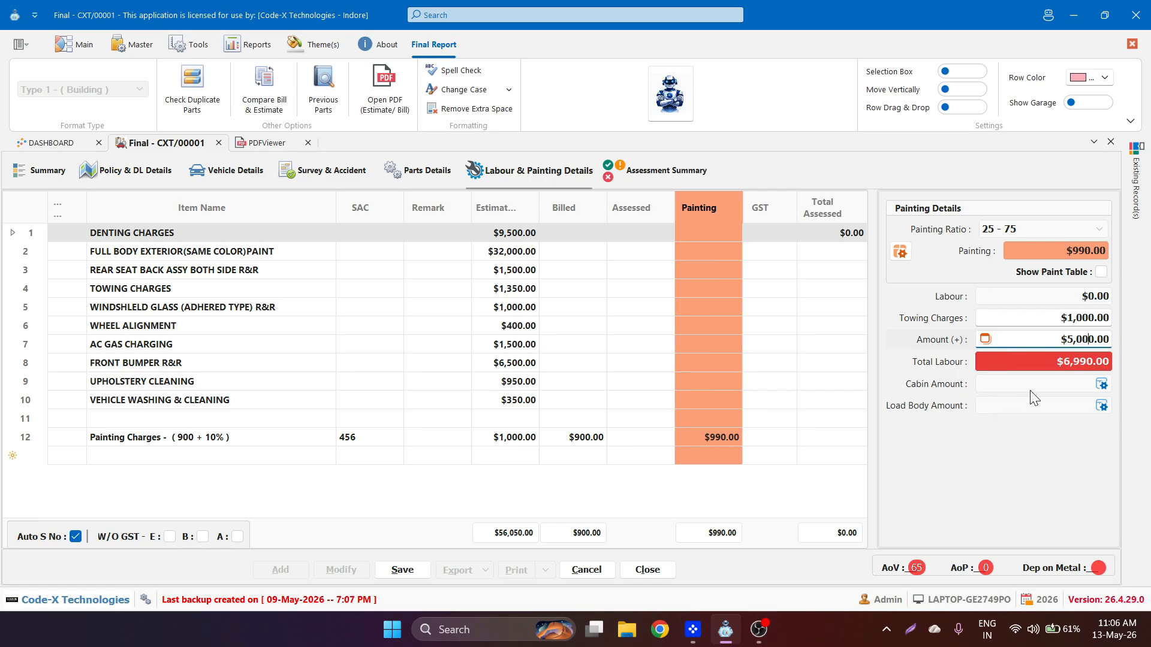
click(1105, 390)
- Add a Cabin row with 1500 estimated and 1000 assessed
click(1105, 389)
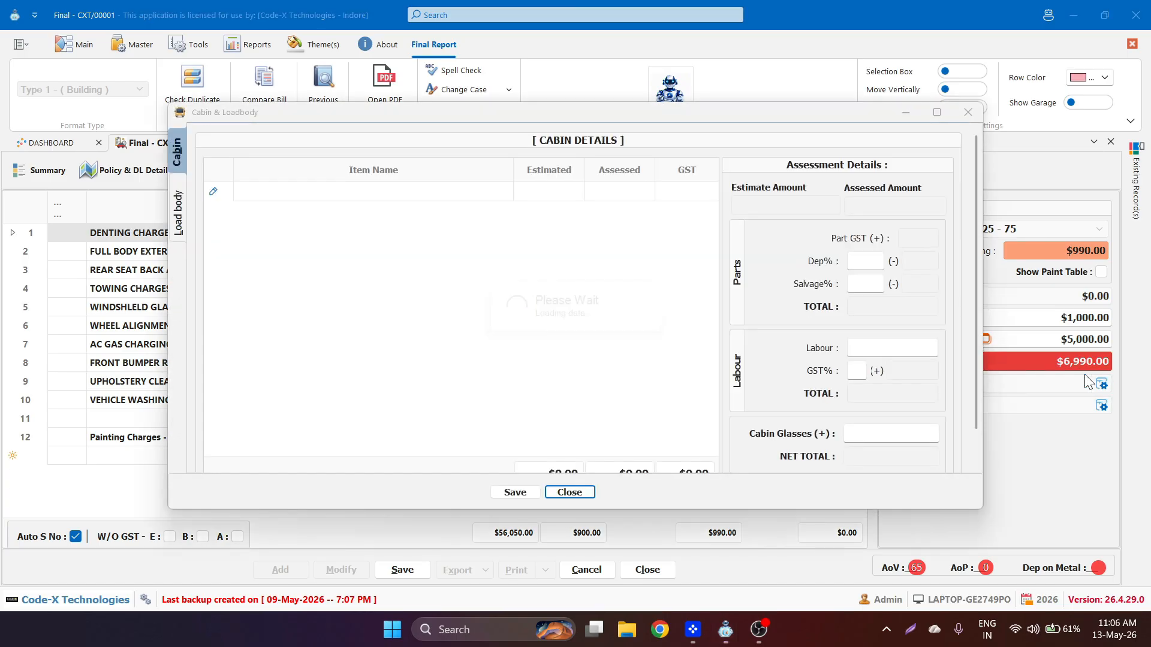
click(422, 197)
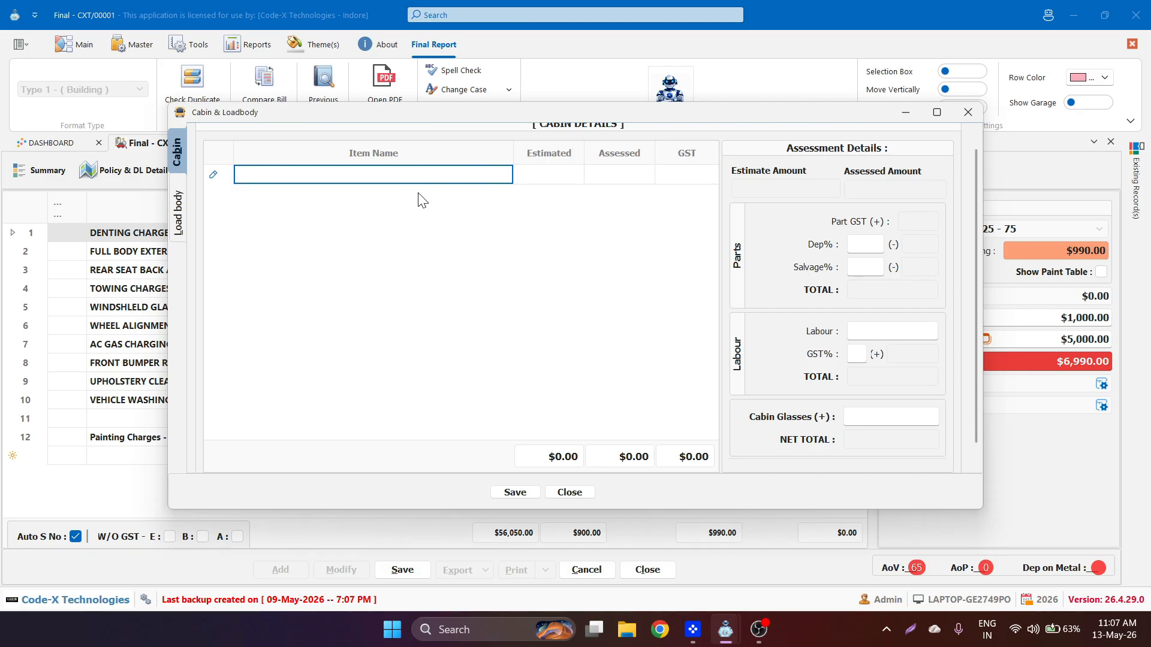
text(Cabin)
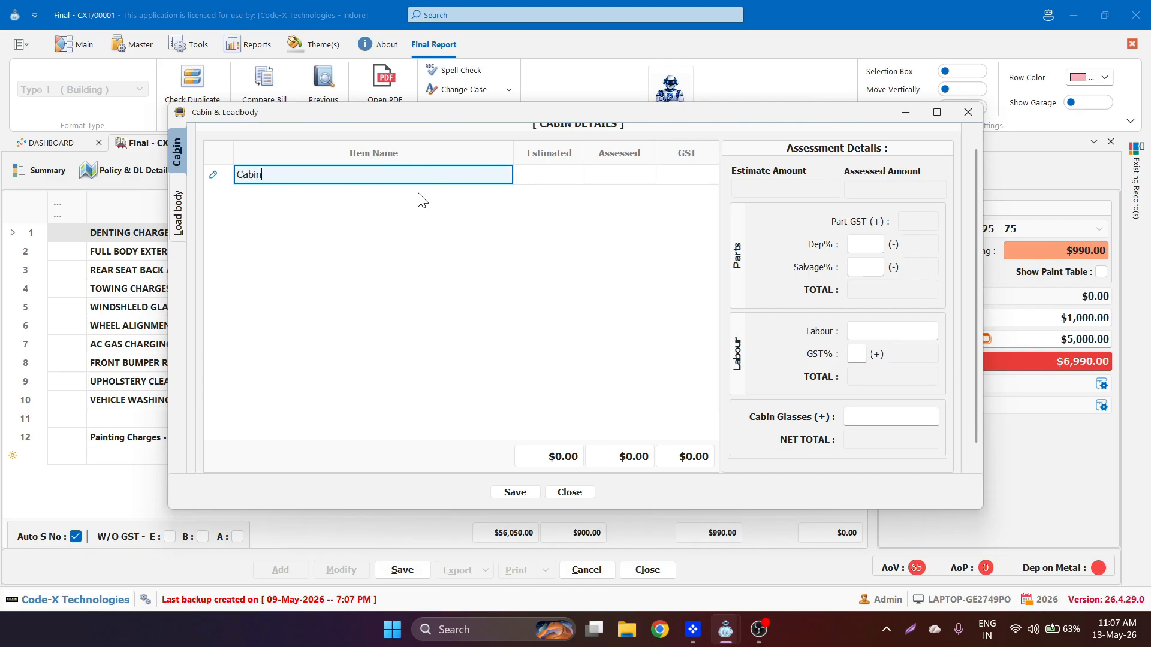
key(Tab)
text(1500)
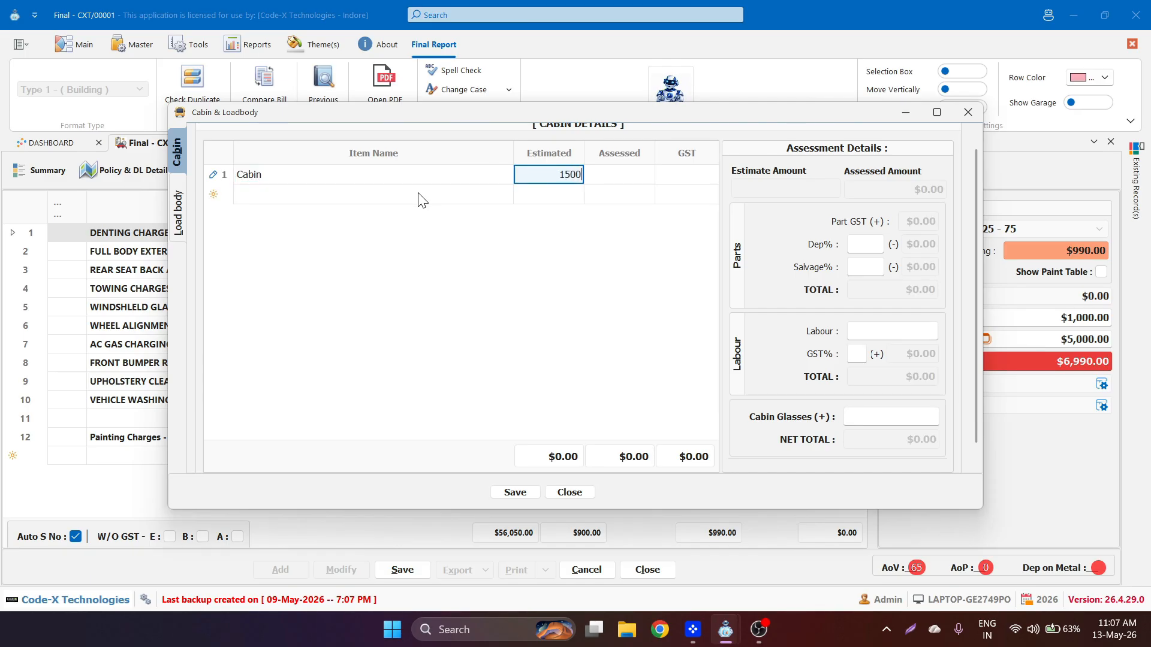
key(Tab)
text(1000)
key(Tab)
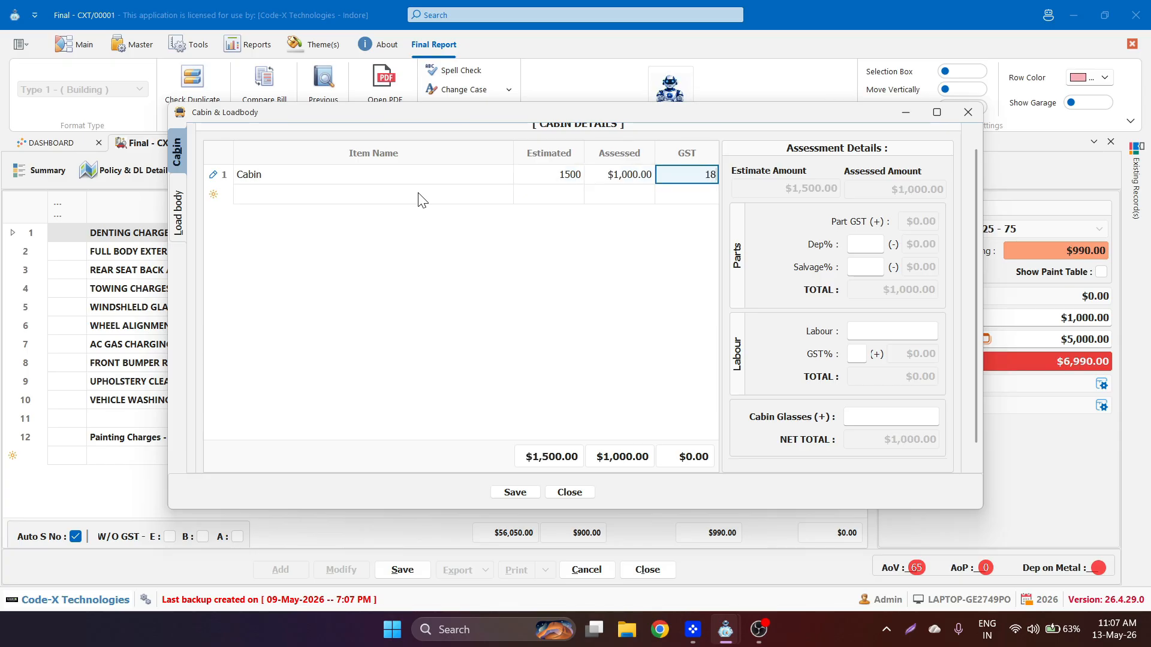
key(Tab)
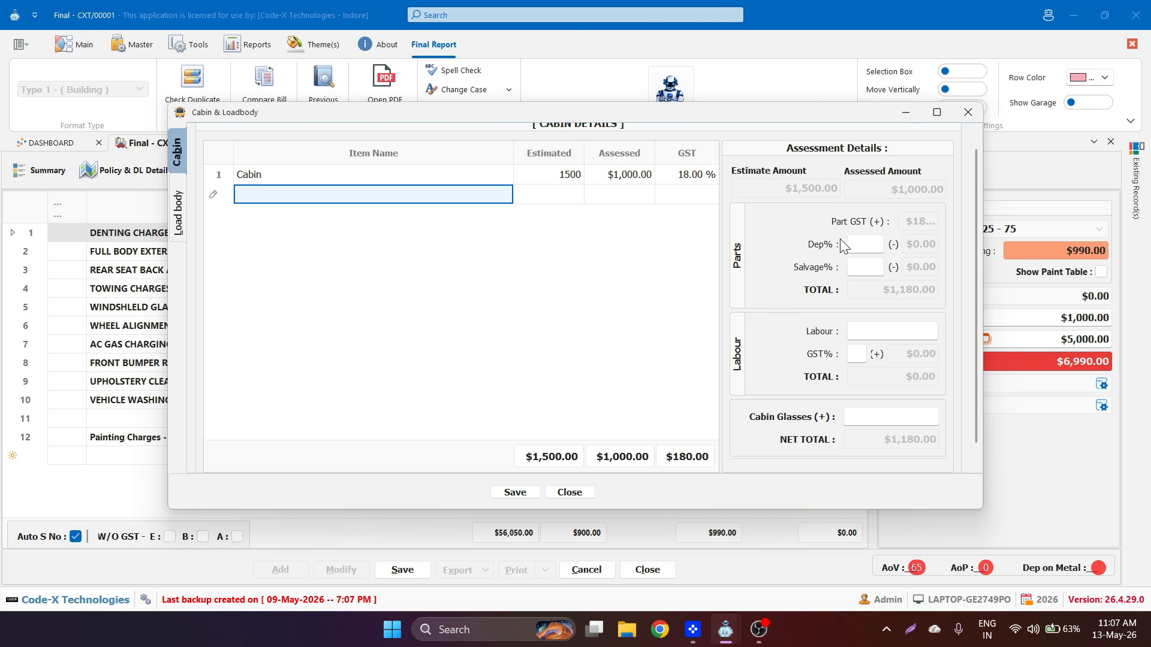
- Set cabin depreciation 10%, salvage 50%, and $5,000 labour at 18% GST
drag(983, 223, 1066, 223)
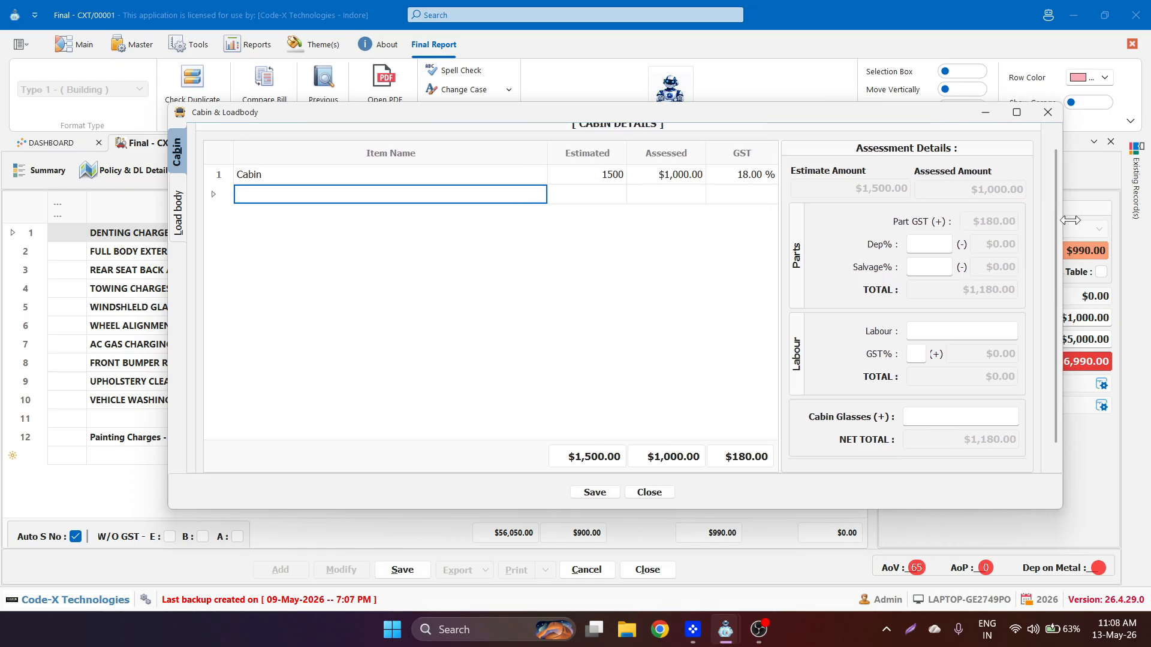
click(917, 247)
text(10)
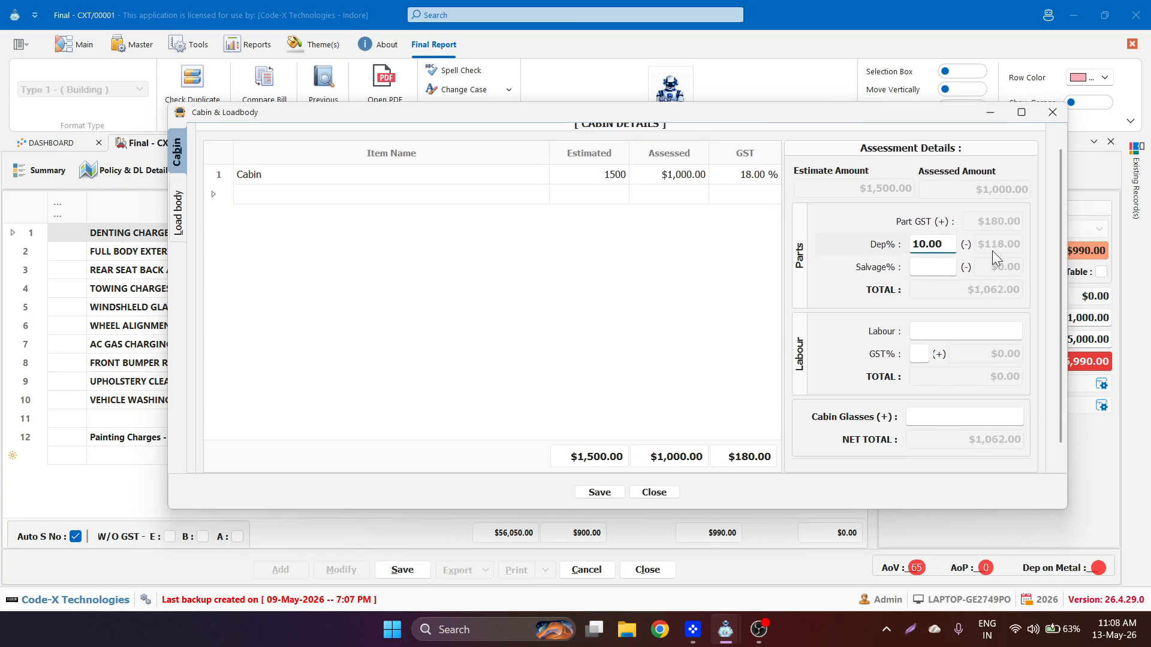
click(935, 269)
text(50)
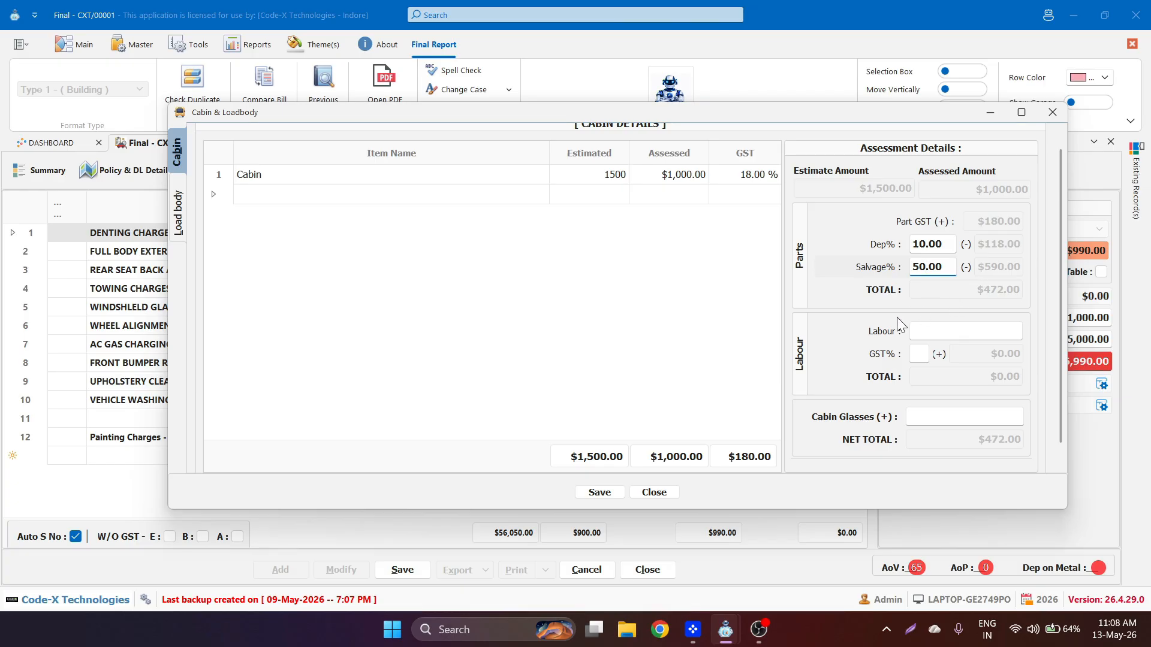
click(950, 334)
text(5000)
click(917, 354)
text(18.)
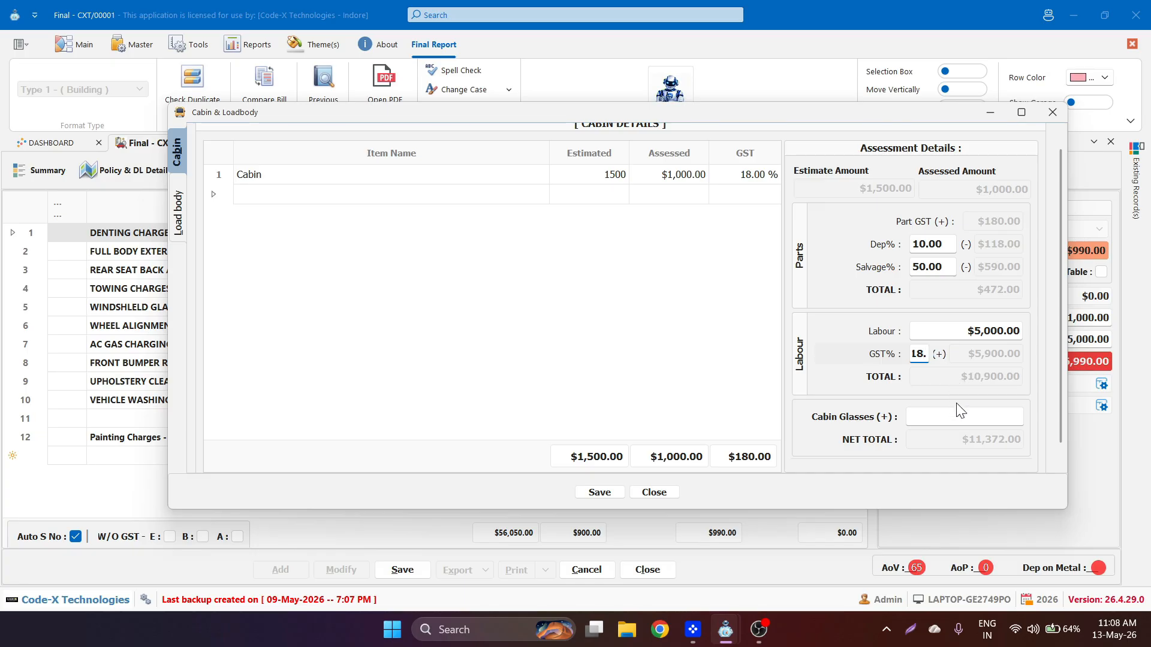
- Enter $15,000 cabin glasses and save the cabin details
click(941, 417)
text(150000.00)
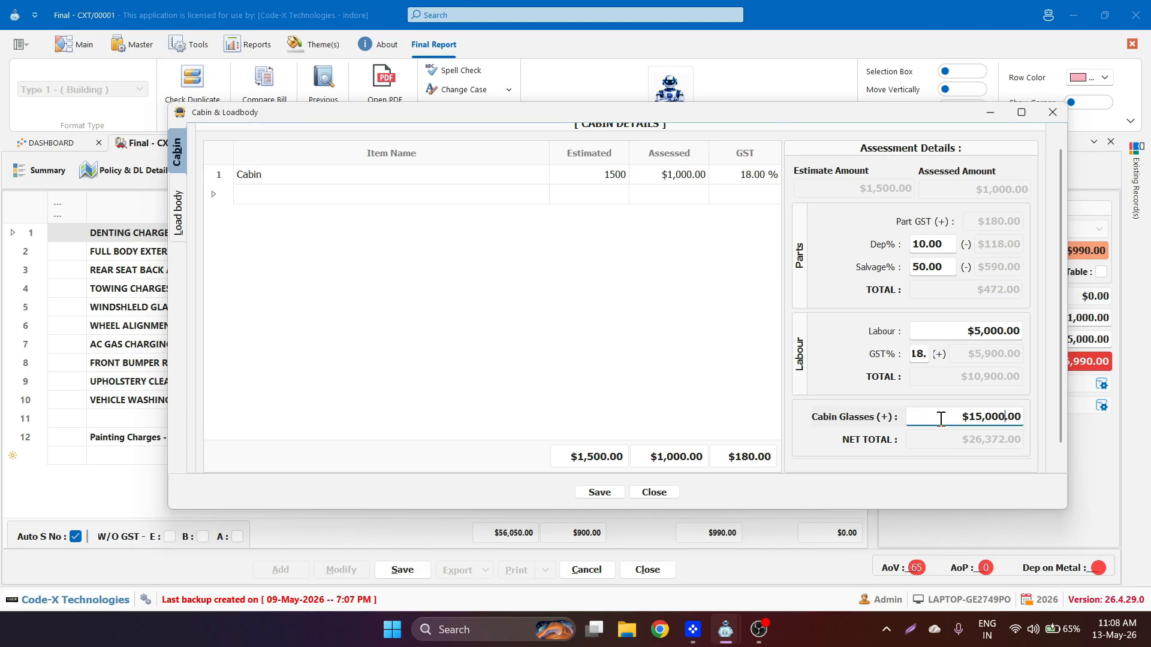
click(600, 493)
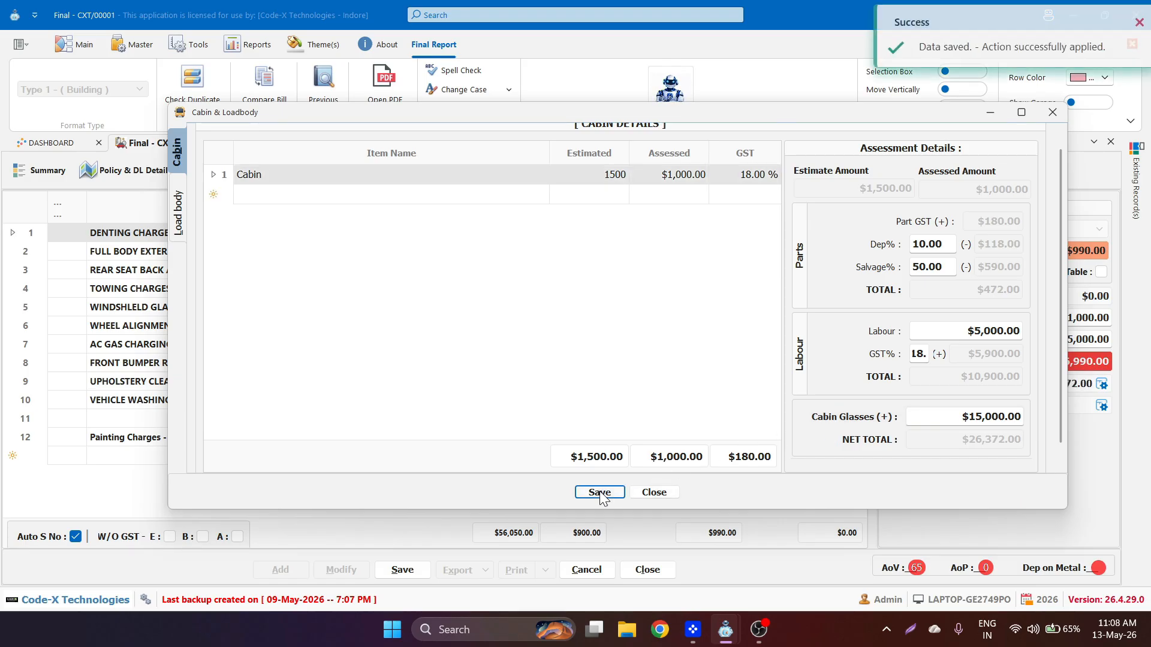
click(599, 493)
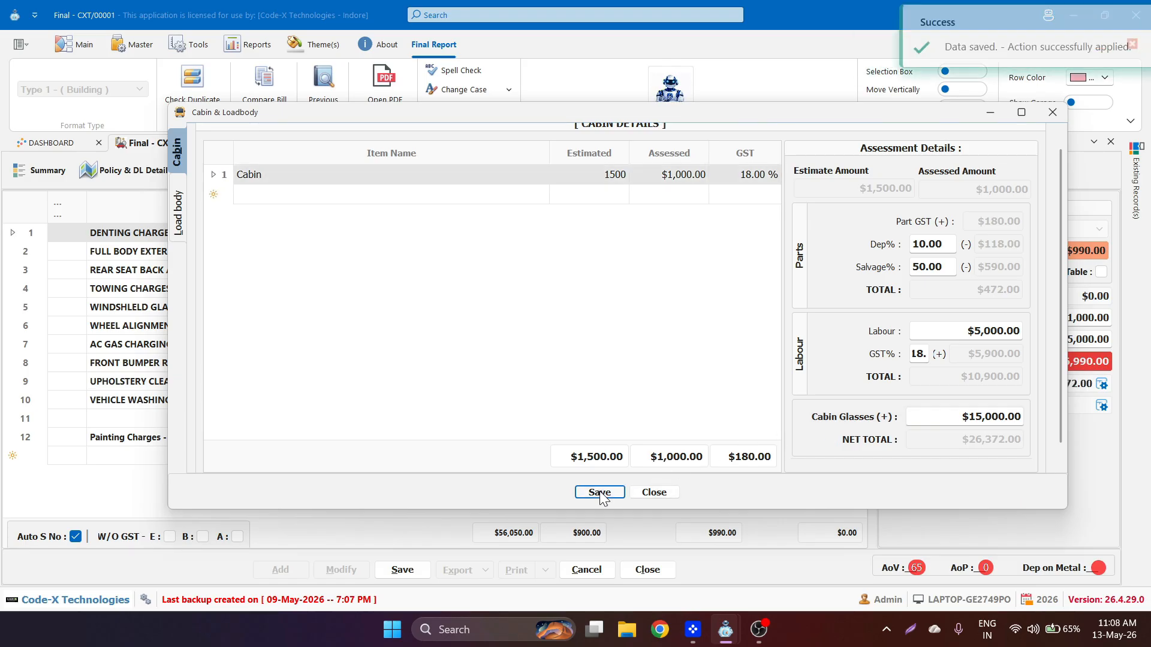
click(653, 492)
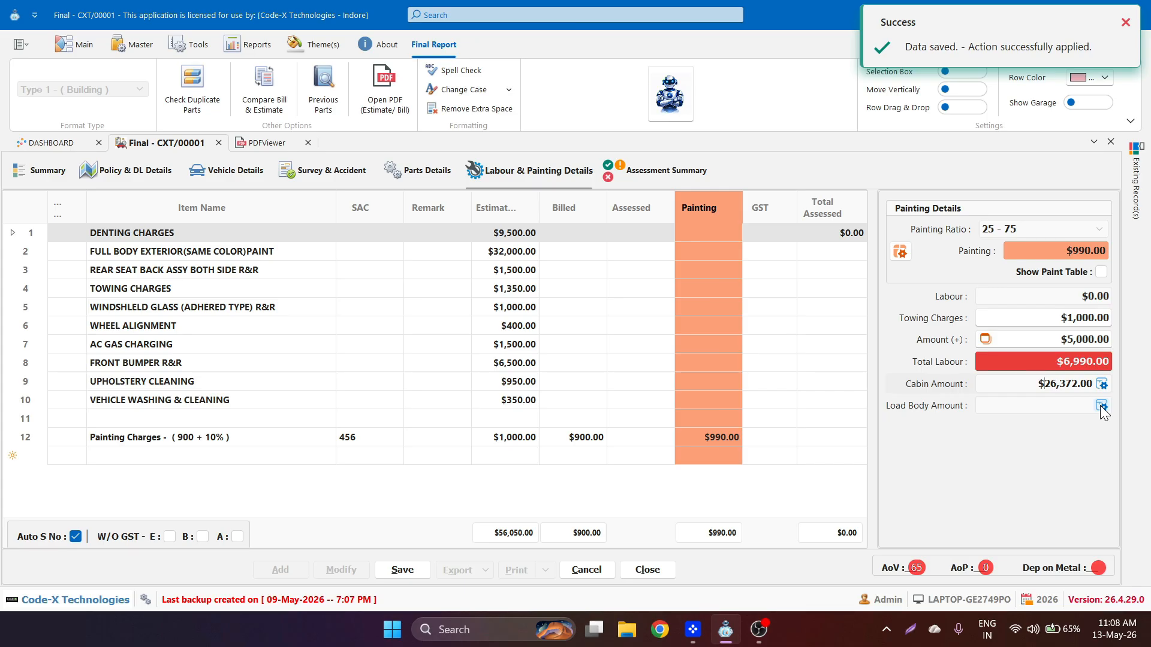
- Add a Loadbody row with 15,000 estimated and 10,000 assessed
click(1101, 407)
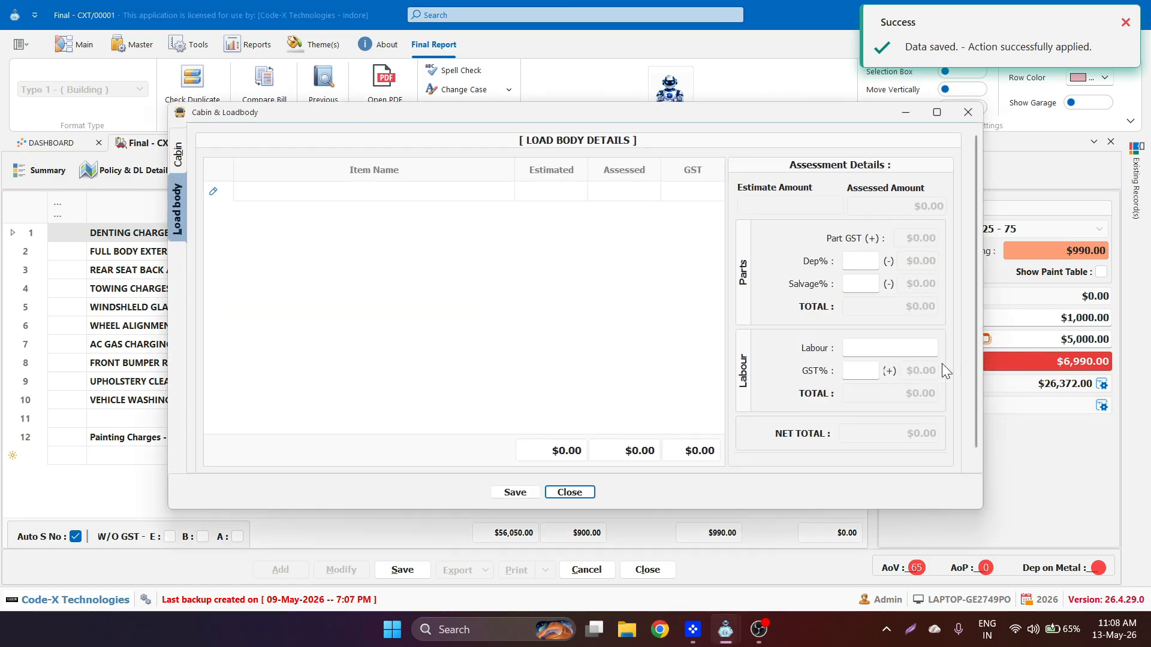
click(434, 196)
text(Loadbody)
key(Tab)
text(15000)
key(Tab)
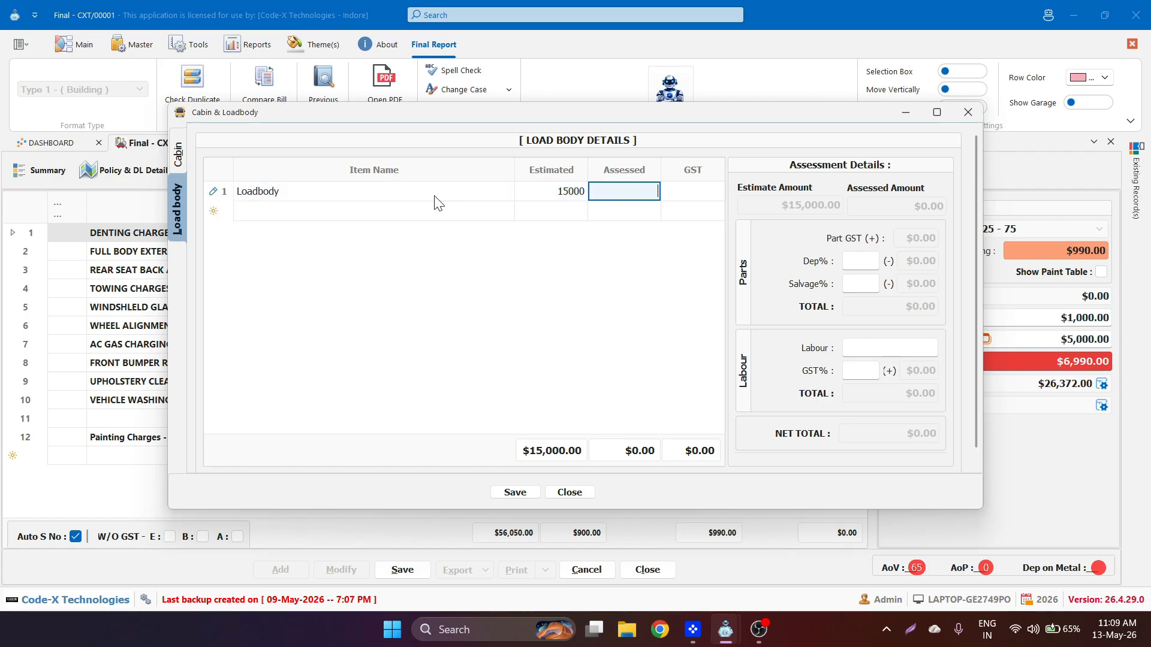
text(10000)
key(Tab)
key(Tab)
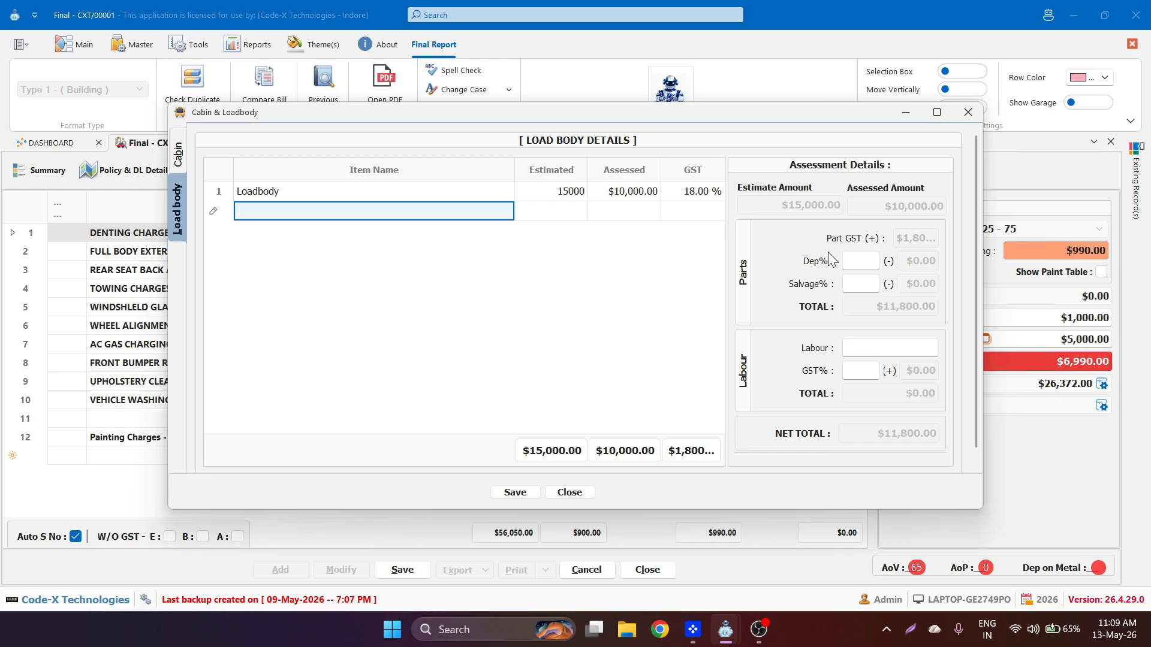
- Set Loadbody depreciation 50%, salvage 10%, $20,000 labour at 18% GST, and save
click(848, 262)
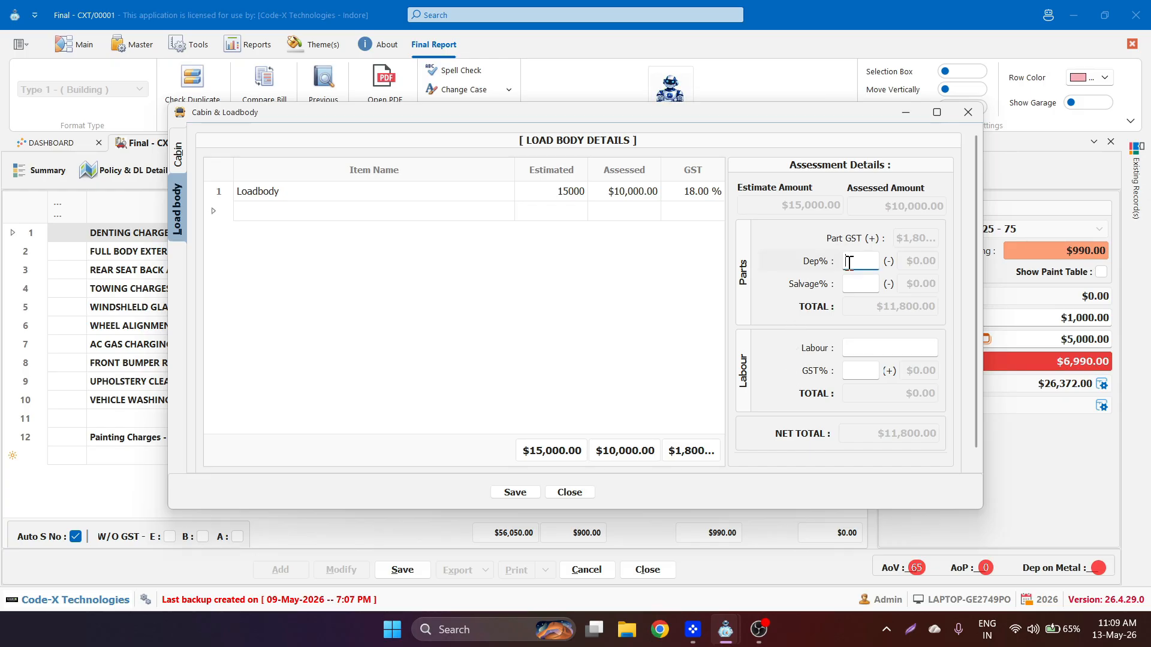
text(50)
click(864, 285)
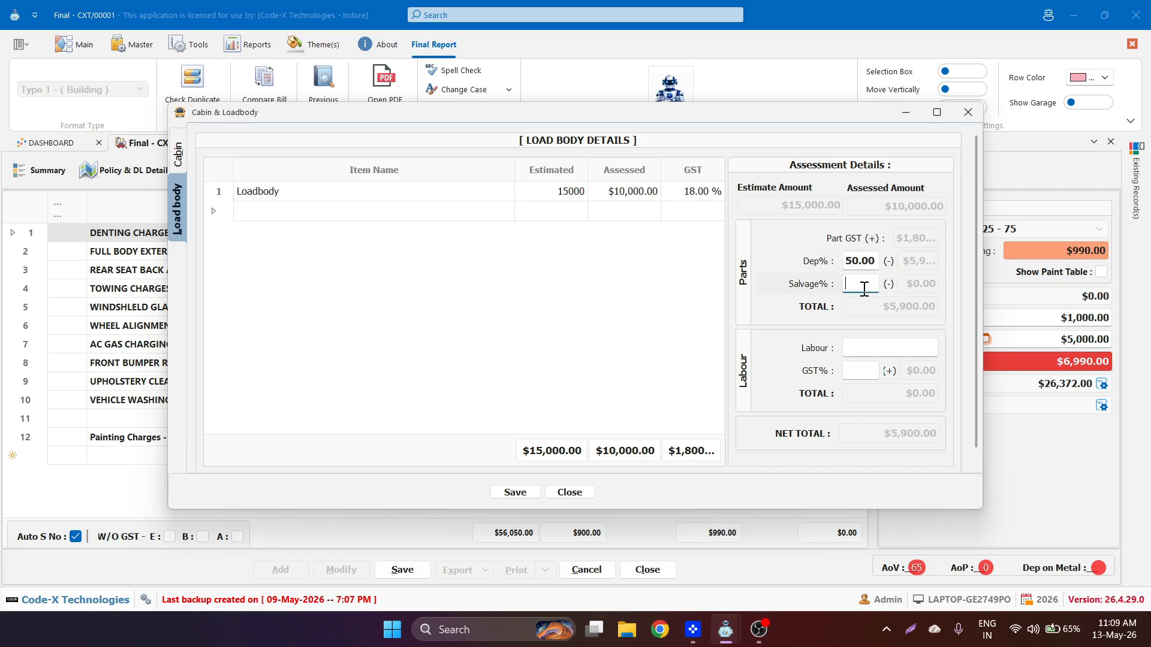
text(10)
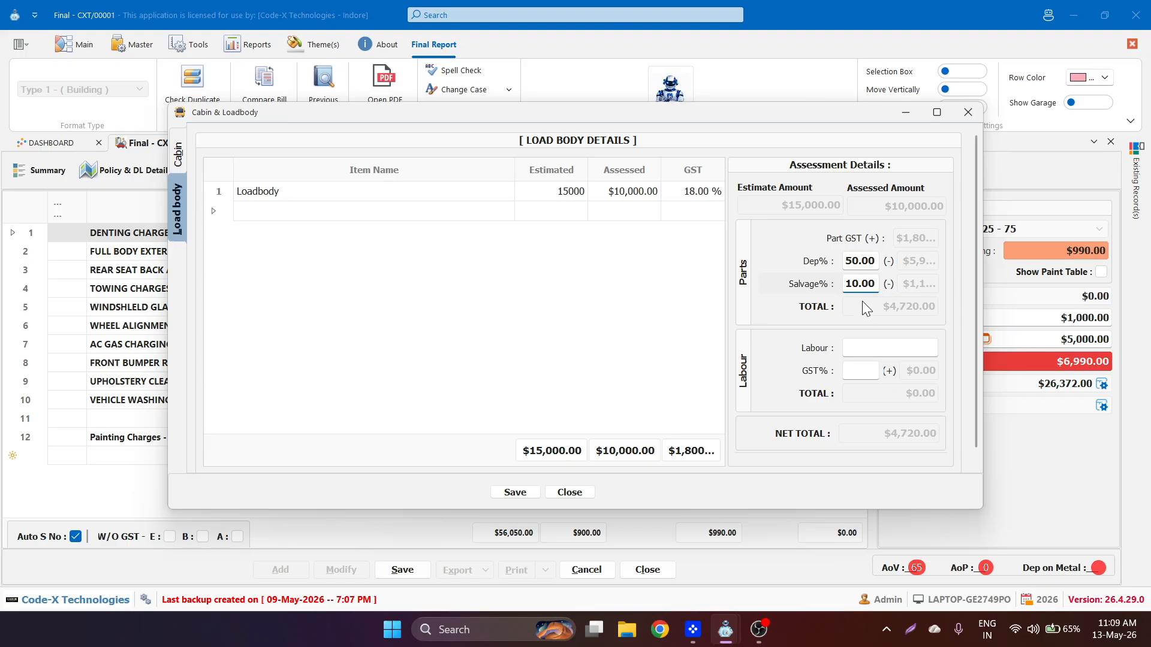
drag(983, 300, 1108, 292)
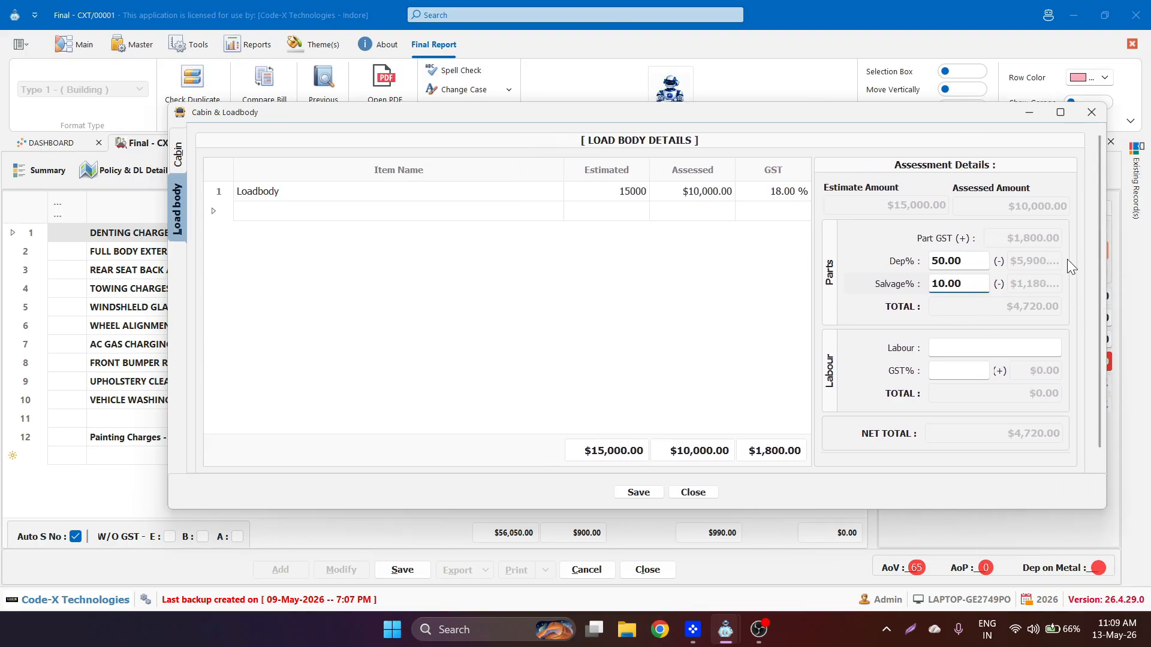
click(952, 349)
text(20,000.0)
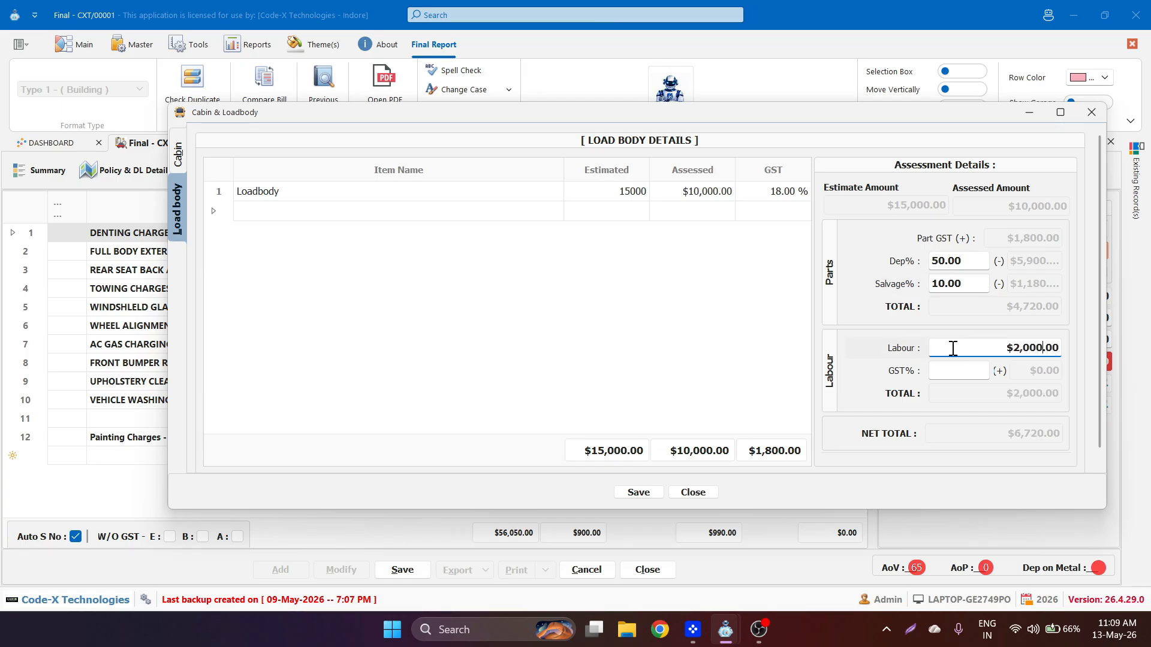
text(0)
click(959, 376)
text(18)
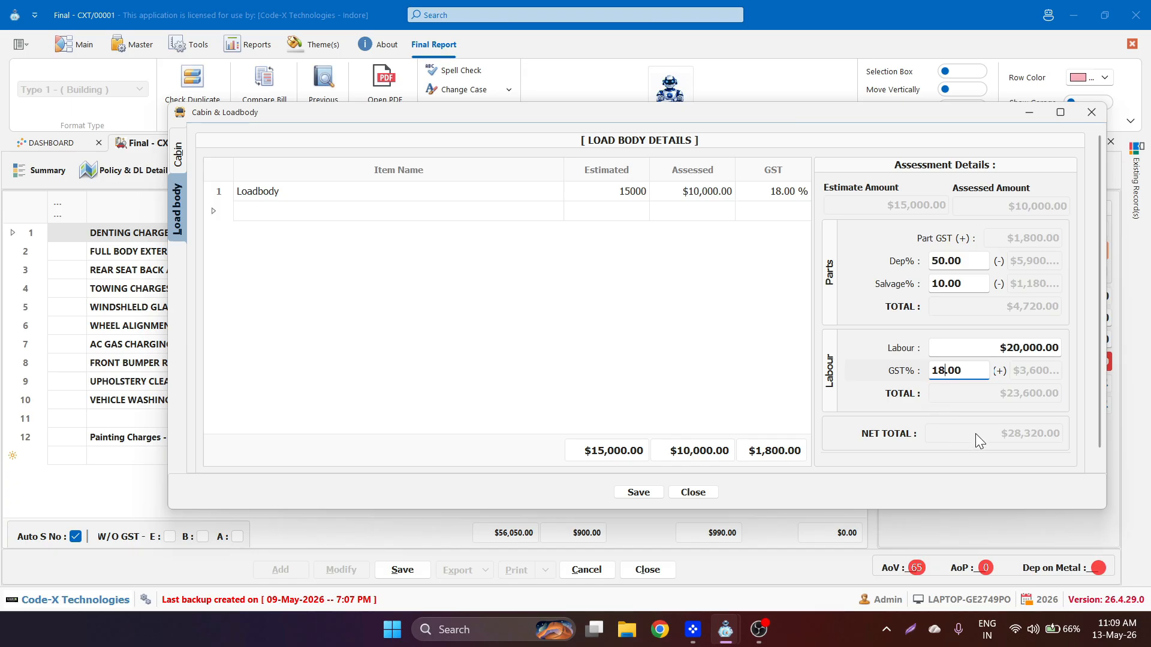
click(647, 495)
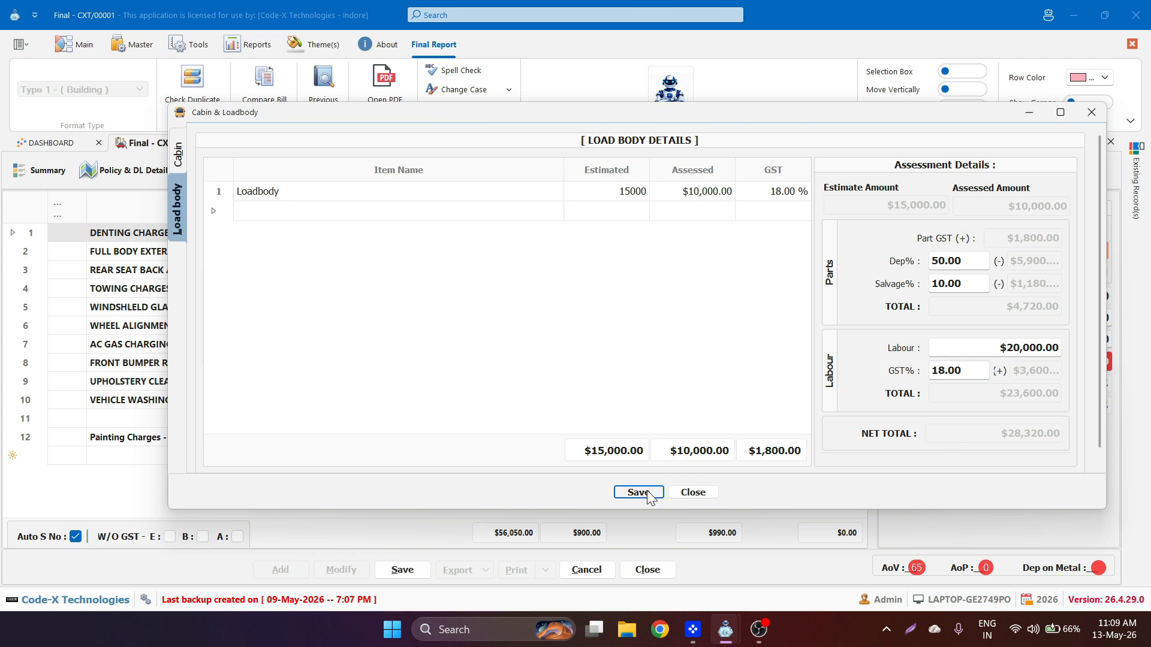
- Compare the saved Cabin and Load Body details by switching between them
click(179, 155)
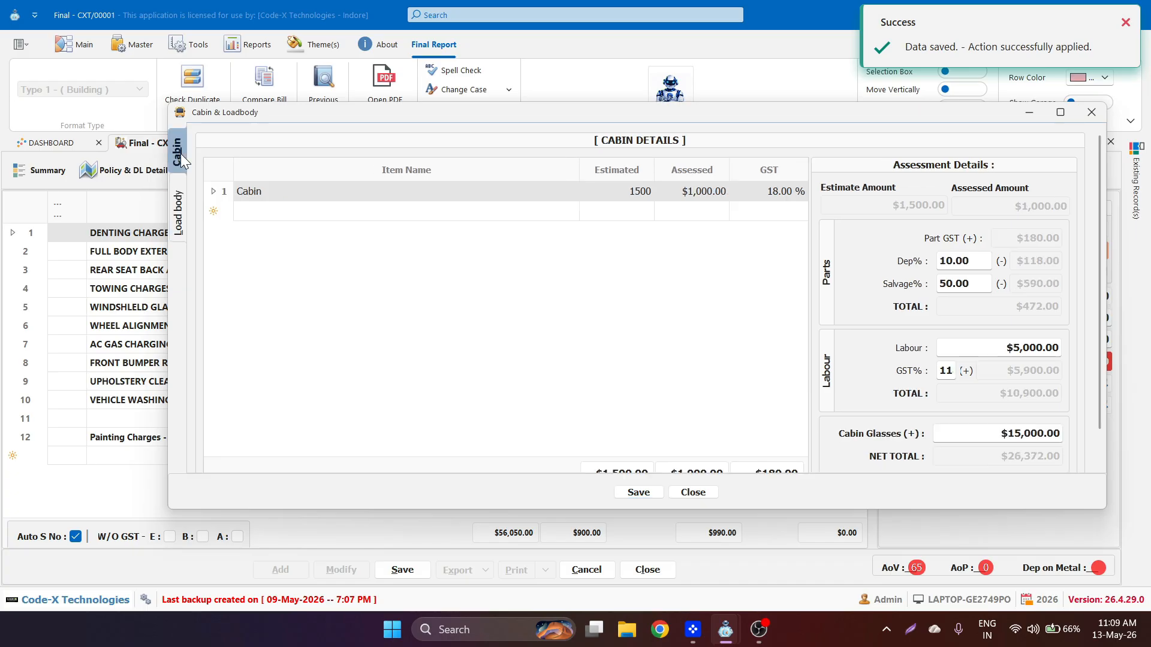
click(179, 198)
click(175, 151)
click(182, 186)
click(177, 155)
click(180, 193)
click(175, 150)
click(181, 187)
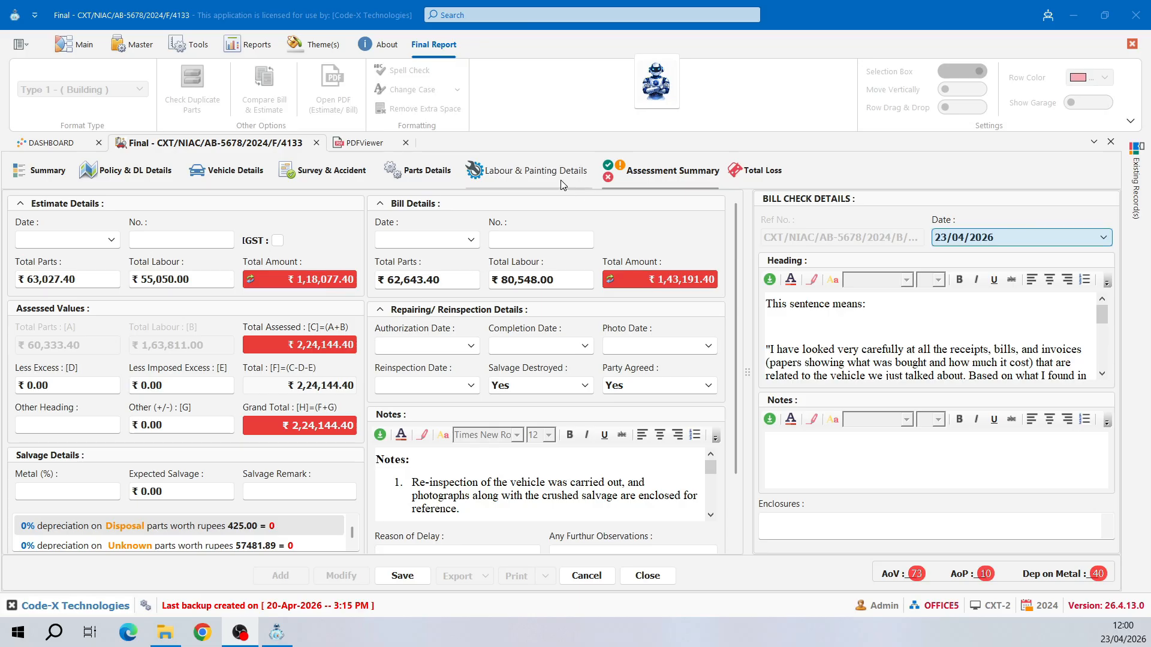
- Switch the ribbon to the compact Simplified layout
click(527, 172)
click(652, 174)
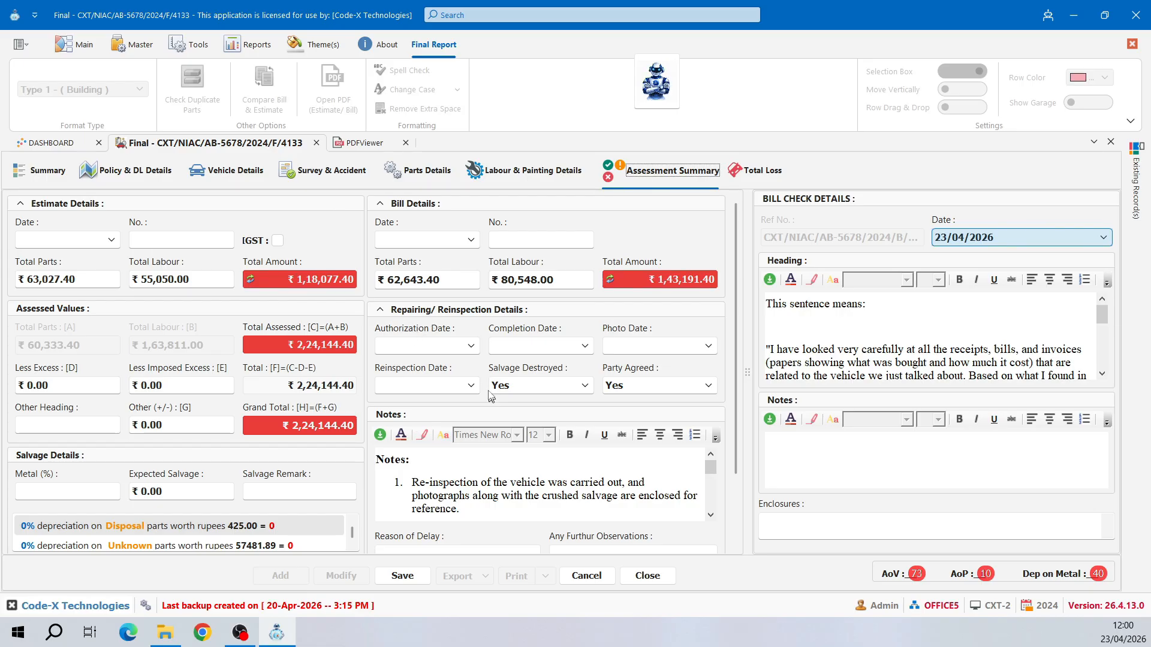
click(1129, 122)
click(1059, 187)
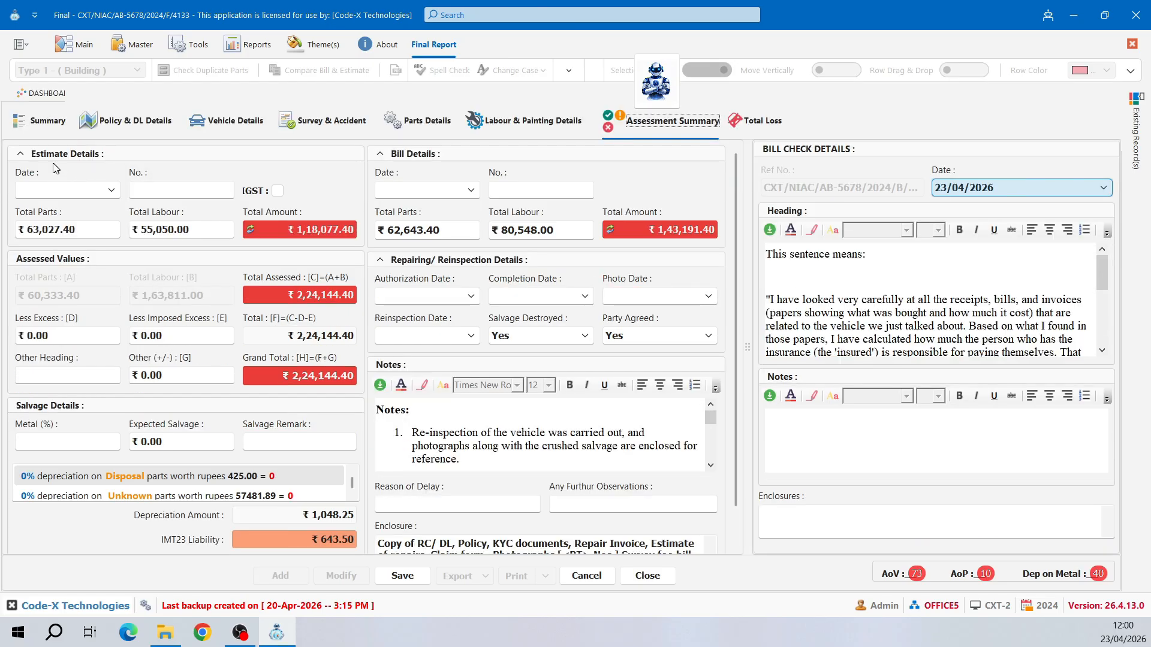
- Set estimate date 23/04/2026 and number 123, recalculate totals, and apply IGST
click(114, 190)
key(Tab)
text(123)
key(Tab)
key(Tab)
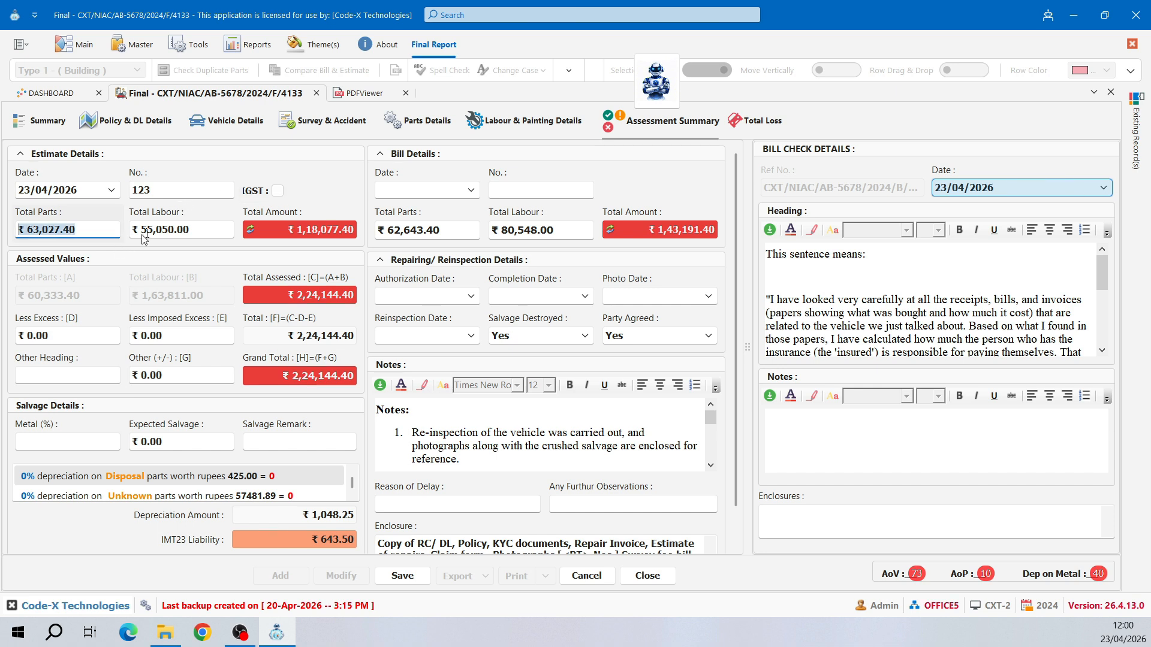
click(292, 238)
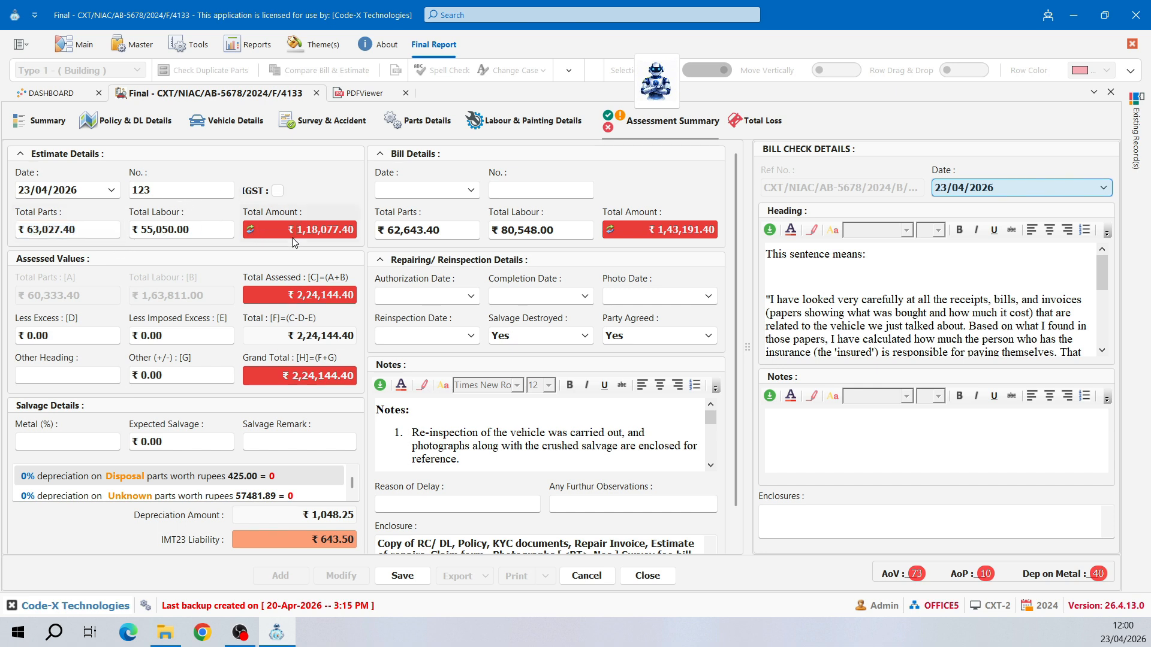
click(251, 229)
click(278, 191)
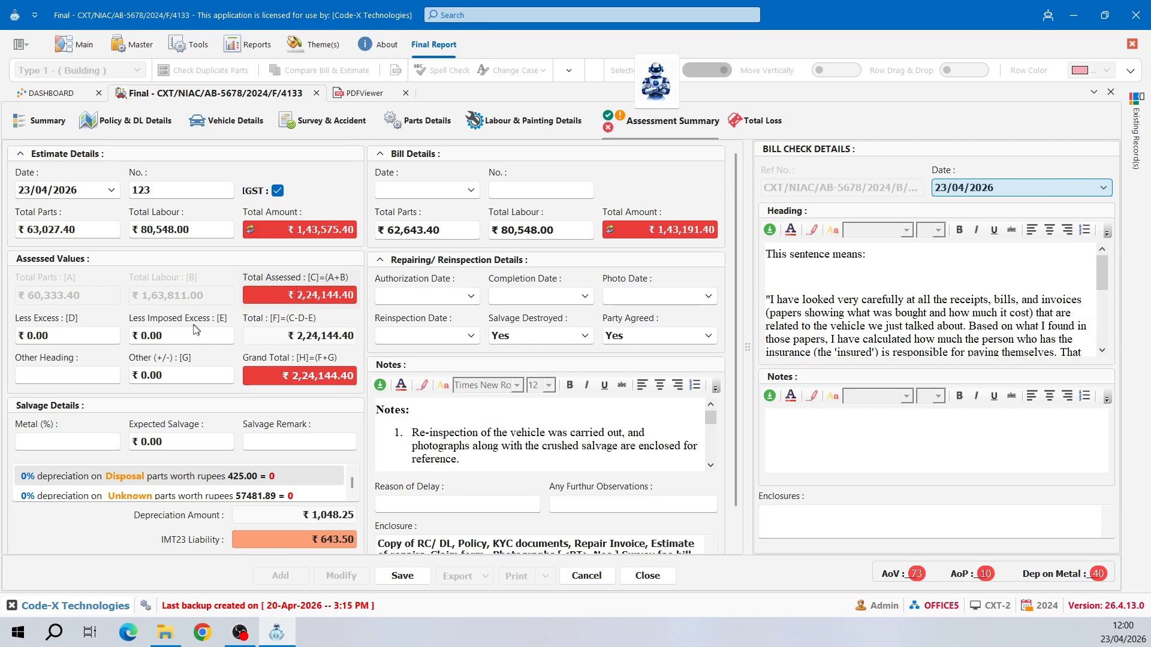
- Deduct 1,500 Less Excess and 500 Less Imposed Excess
click(65, 337)
text(1500)
key(Tab)
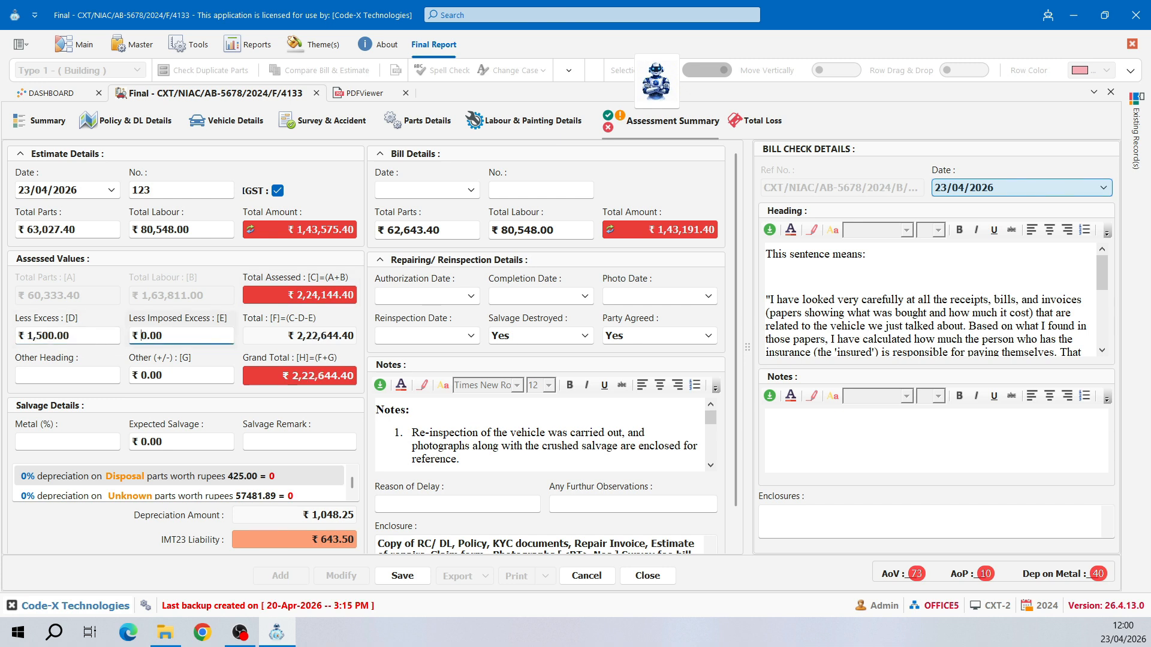
text(50)
click(297, 336)
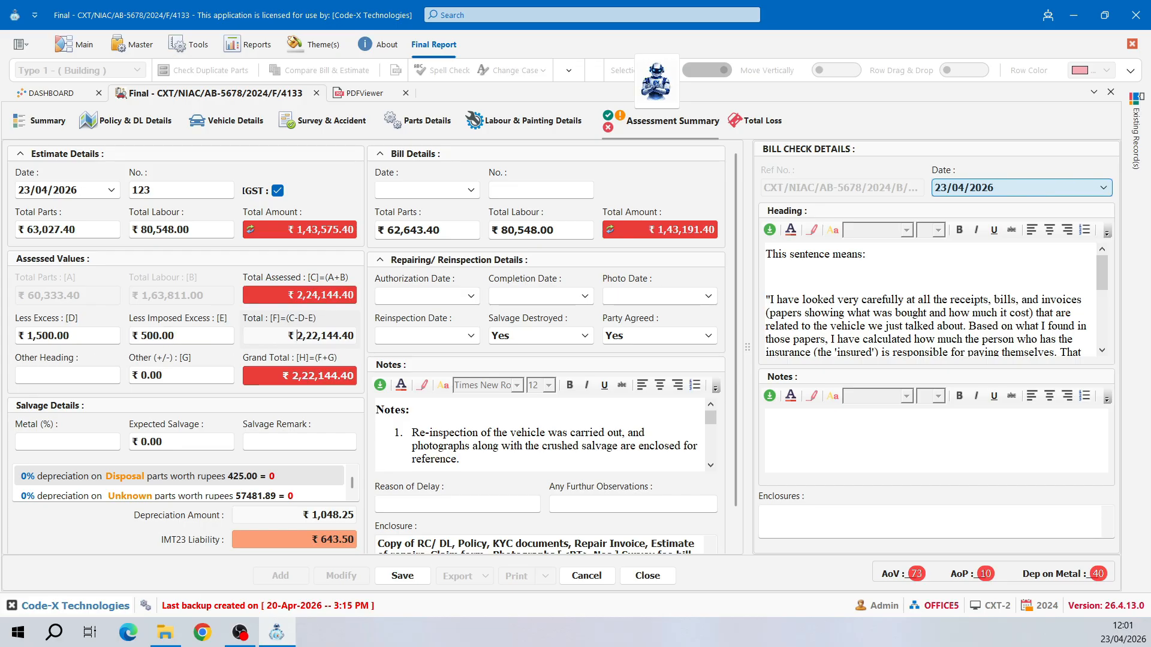
- Add a 'Less Extra Amount' adjustment of -5000 and set metal salvage to 10%
click(64, 377)
text(Less Extra Amount)
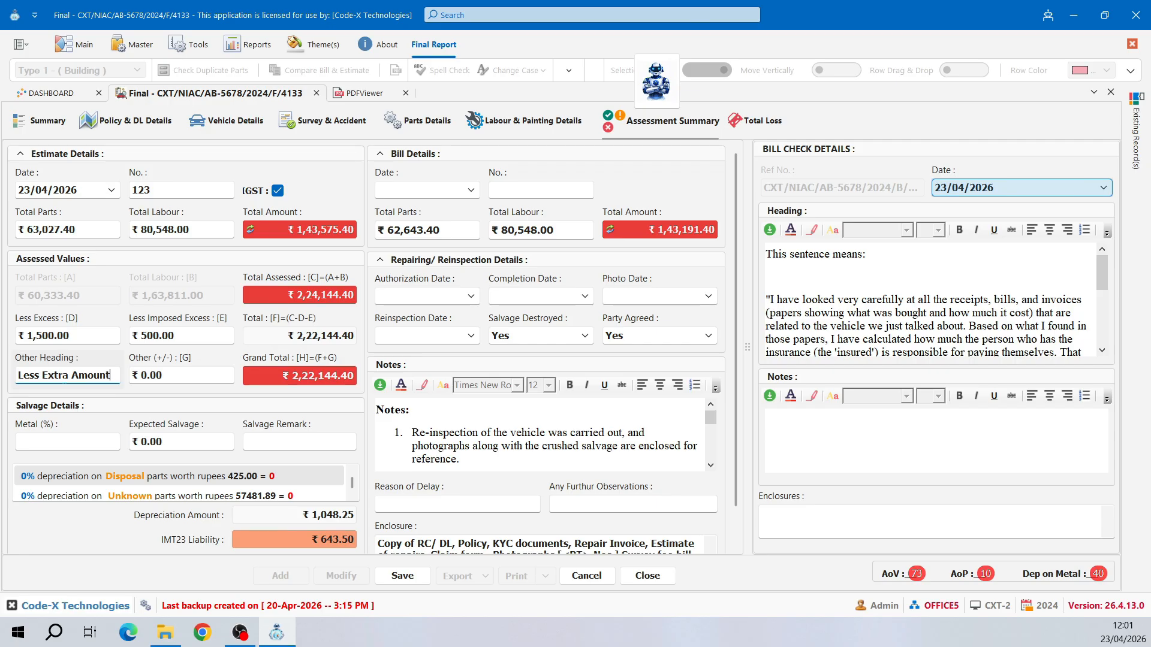
click(150, 376)
text(-5000)
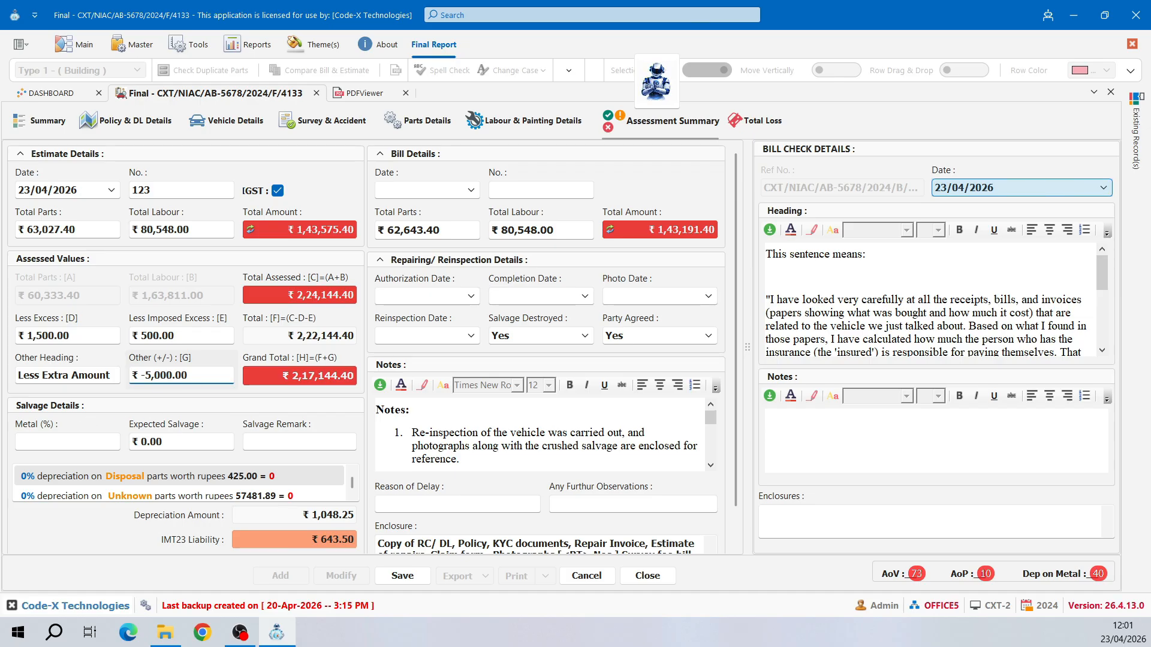
click(67, 442)
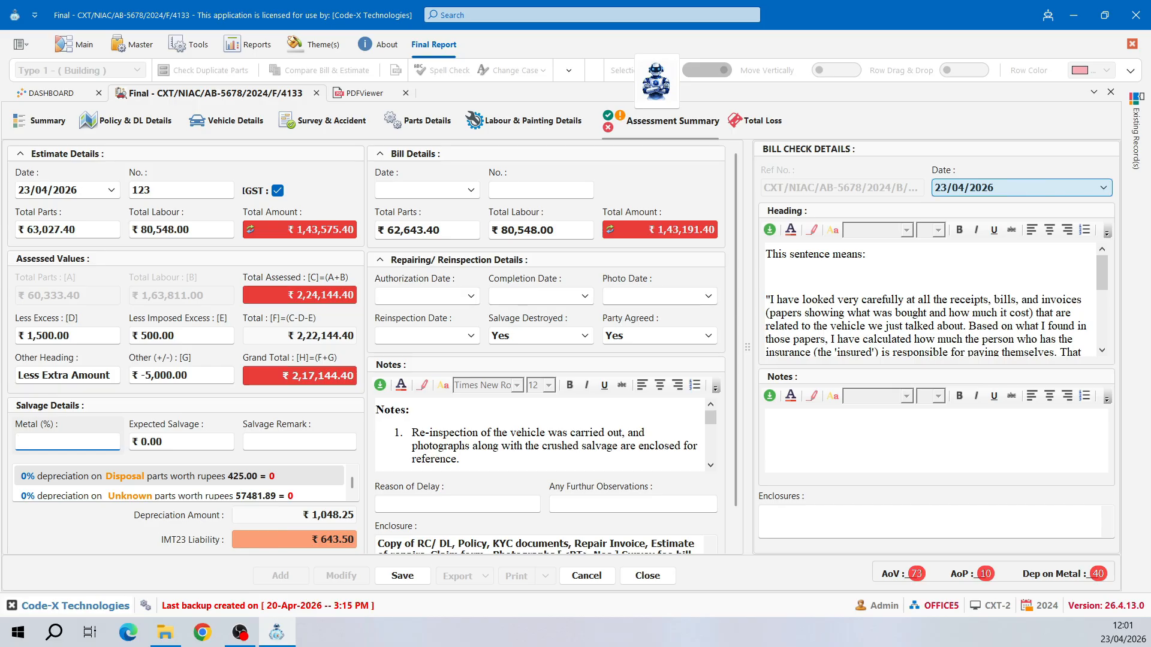
text(10)
- Enter 'Salvage Crash' as the salvage remark and check the ₹2,16,575.00 net assessed amount
key(Tab)
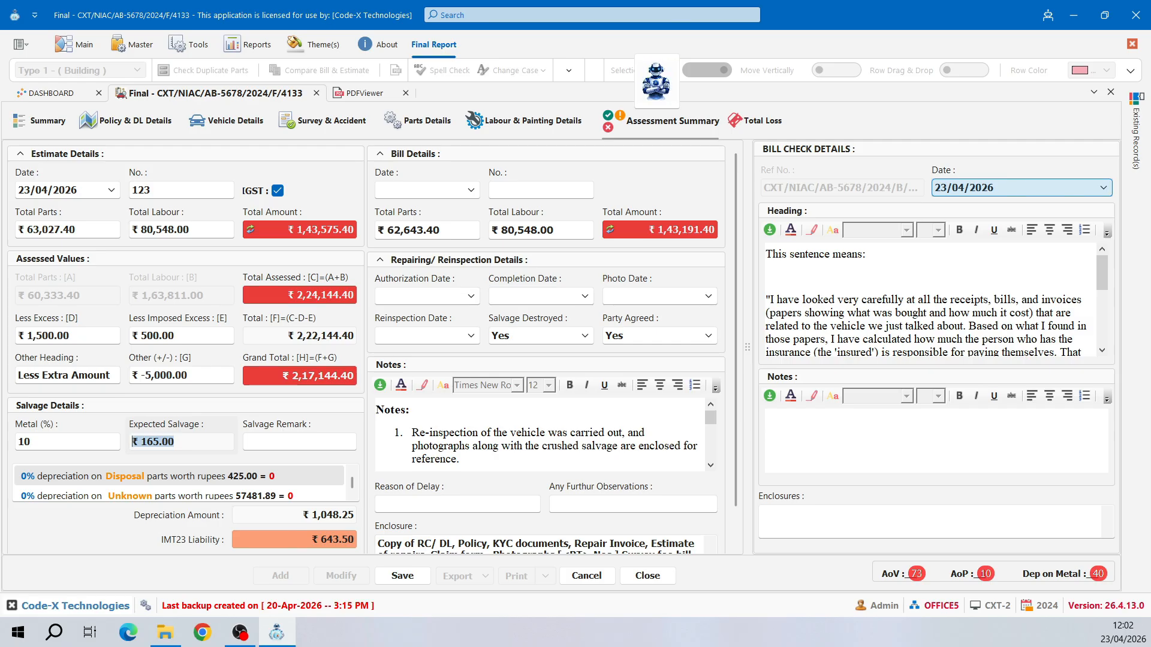
key(Tab)
text(S)
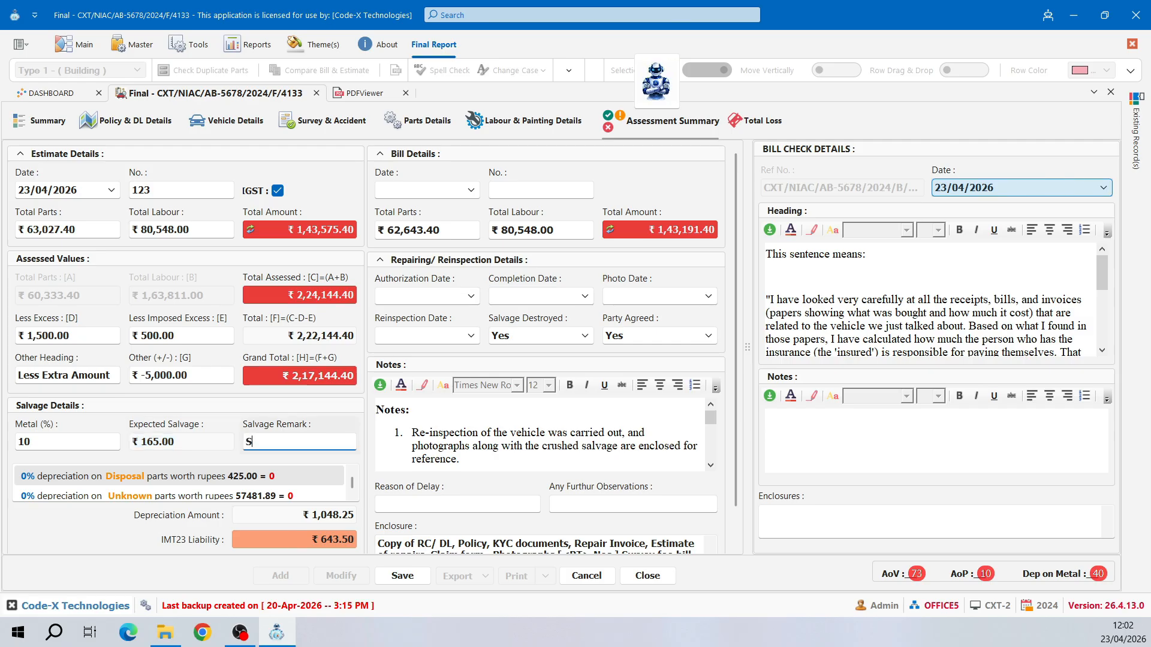
text(alvage Crash)
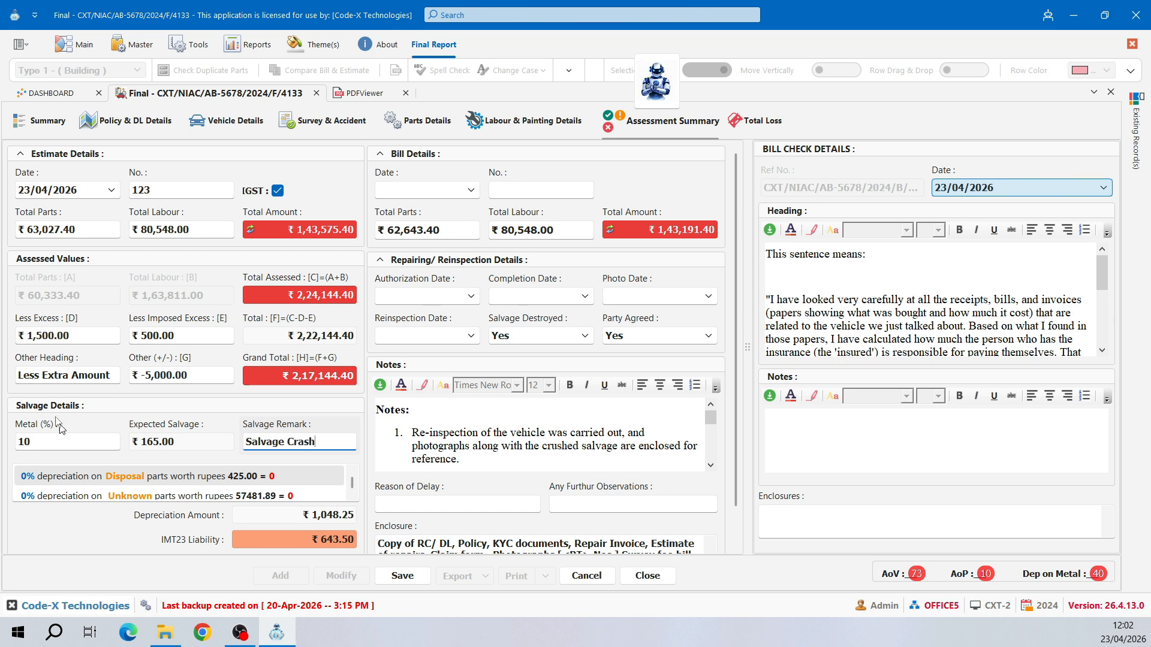
scroll(203, 490, down, 3)
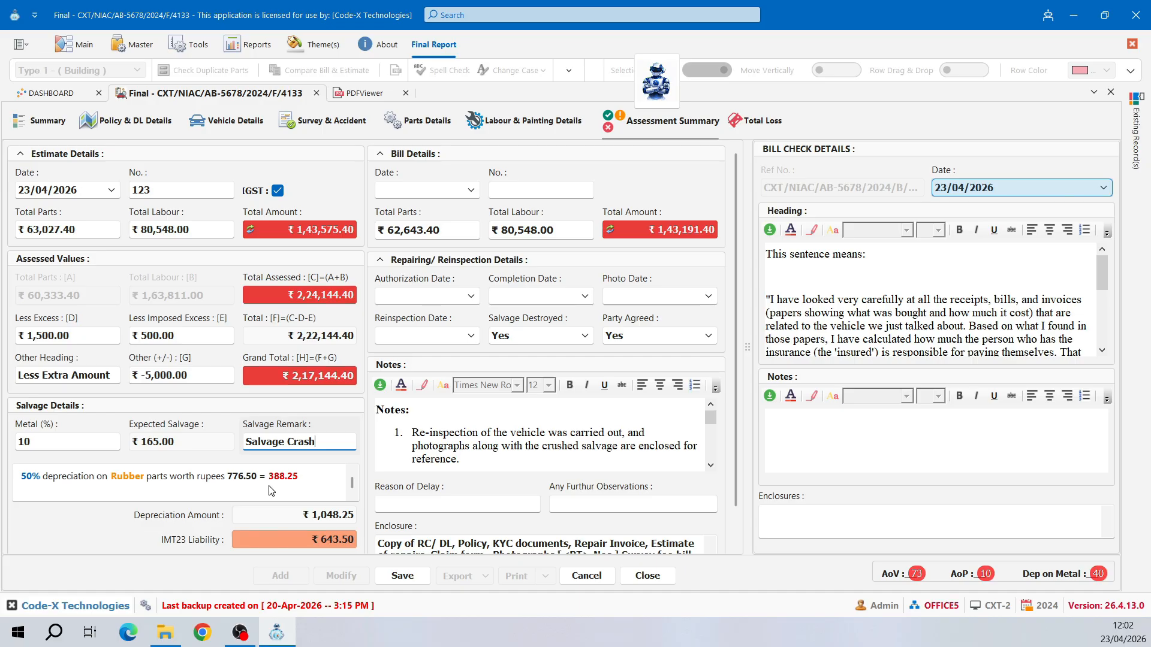
scroll(384, 497, down, 2)
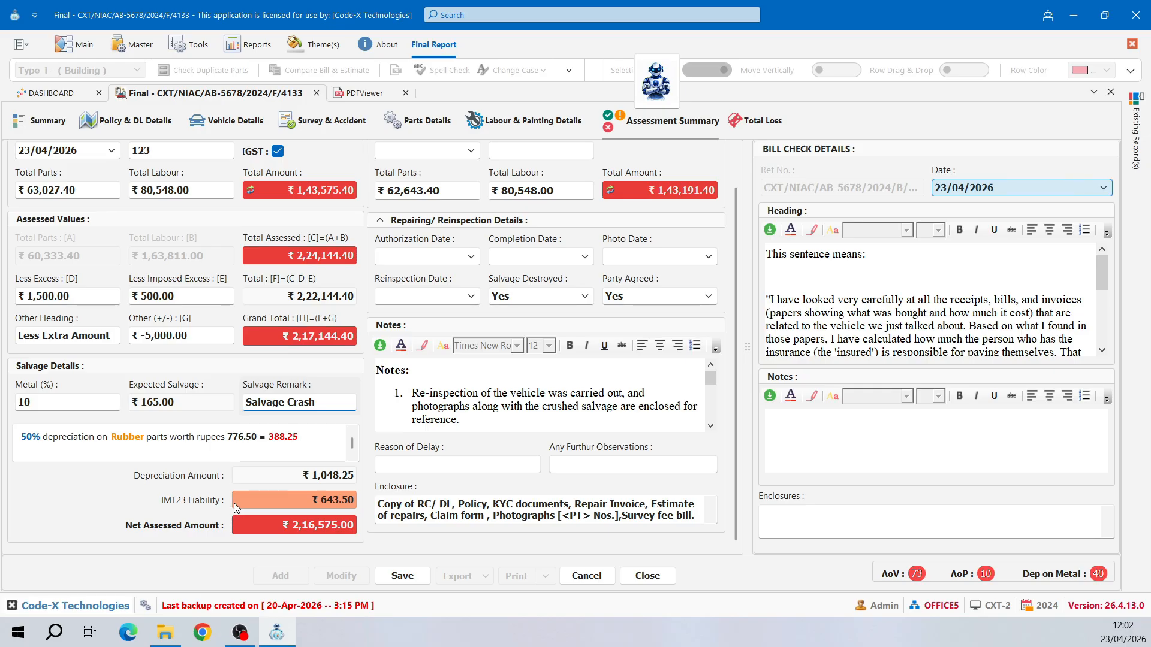
click(247, 522)
scroll(431, 345, up, 2)
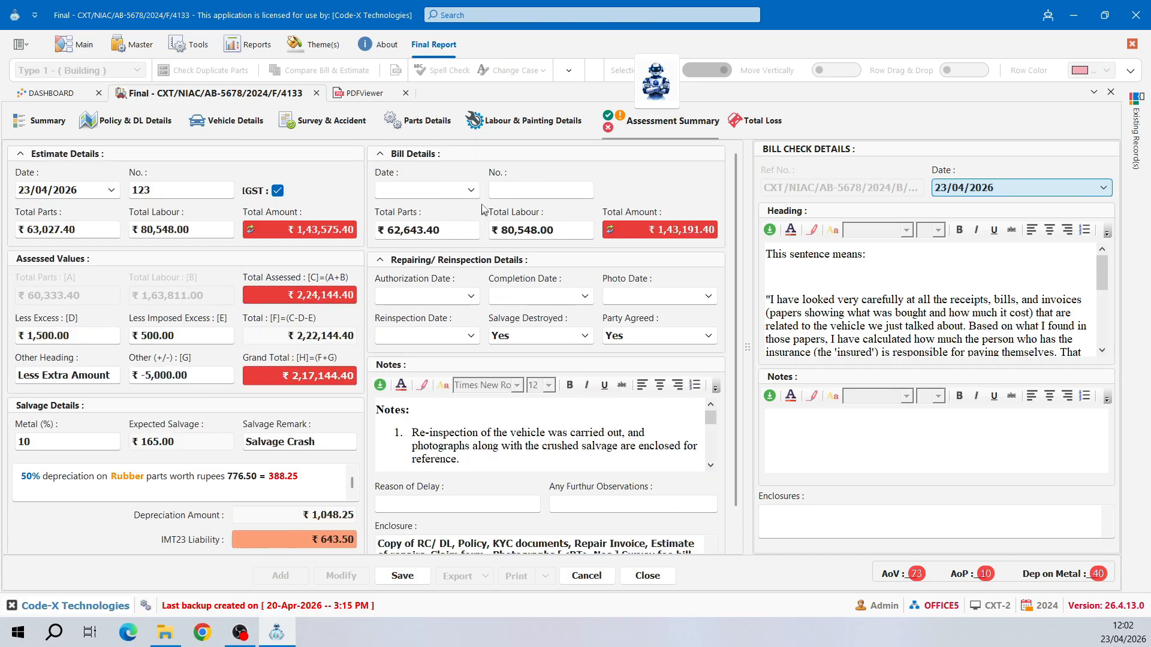
- Set bill date 22/04/2026 and bill number 456
click(472, 190)
click(444, 328)
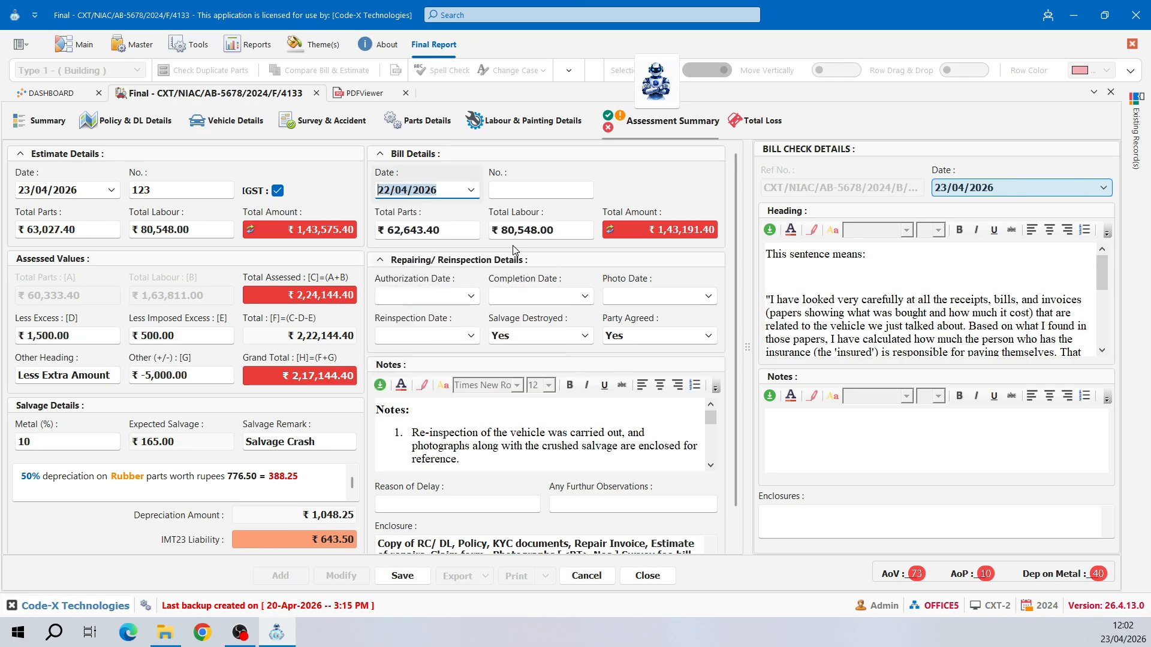
key(Tab)
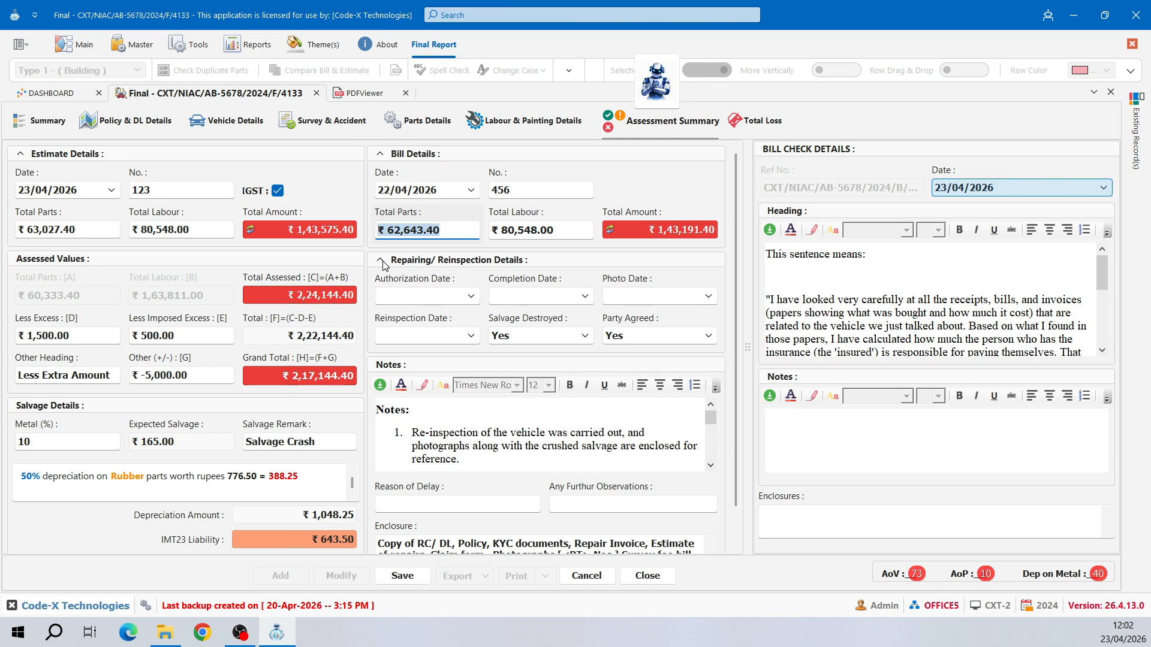
click(381, 156)
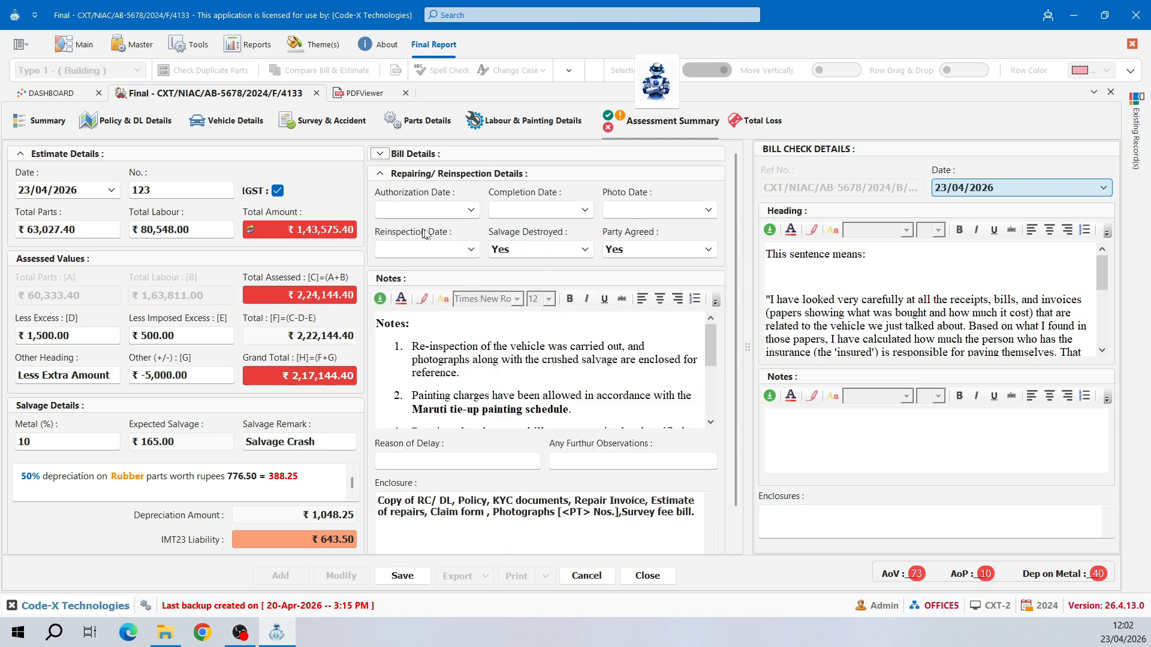
- Set authorization 20/04, completion 24/04, photo 21/04 and reinspection 23/04/2026 dates
click(471, 210)
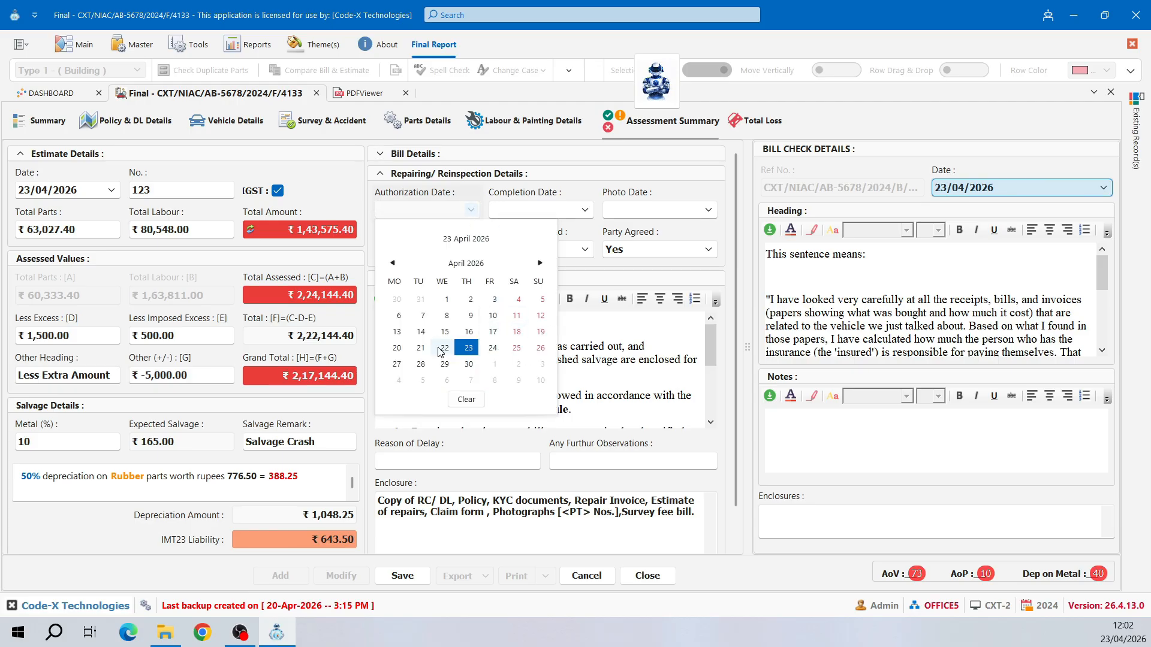
click(420, 349)
click(585, 210)
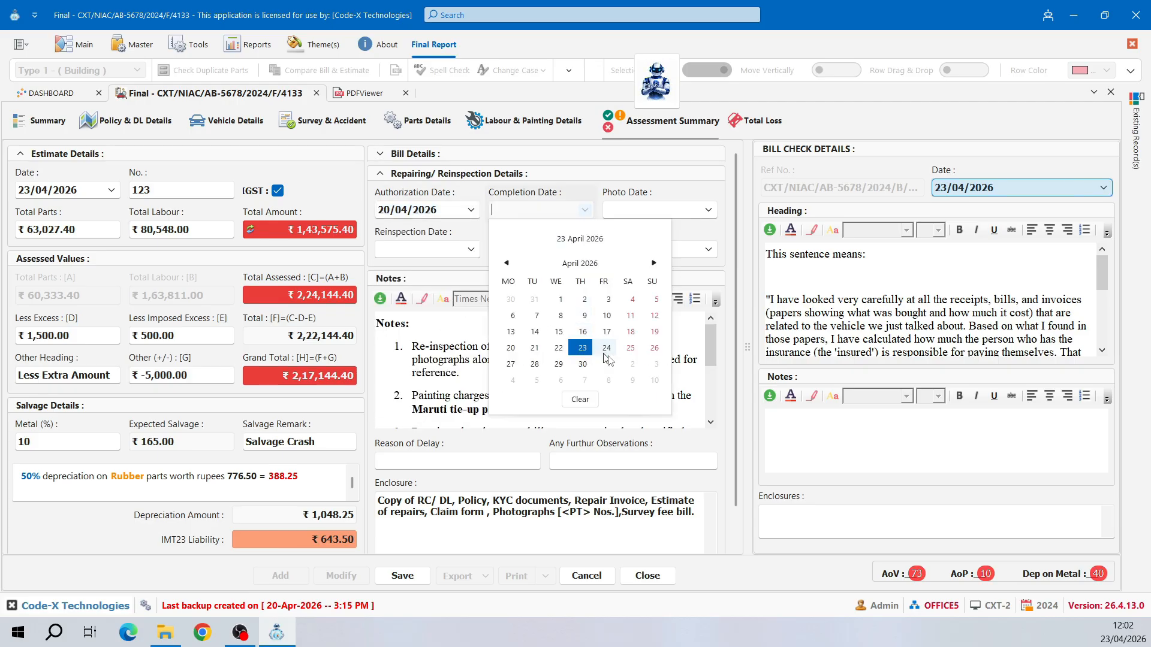
click(606, 348)
click(709, 210)
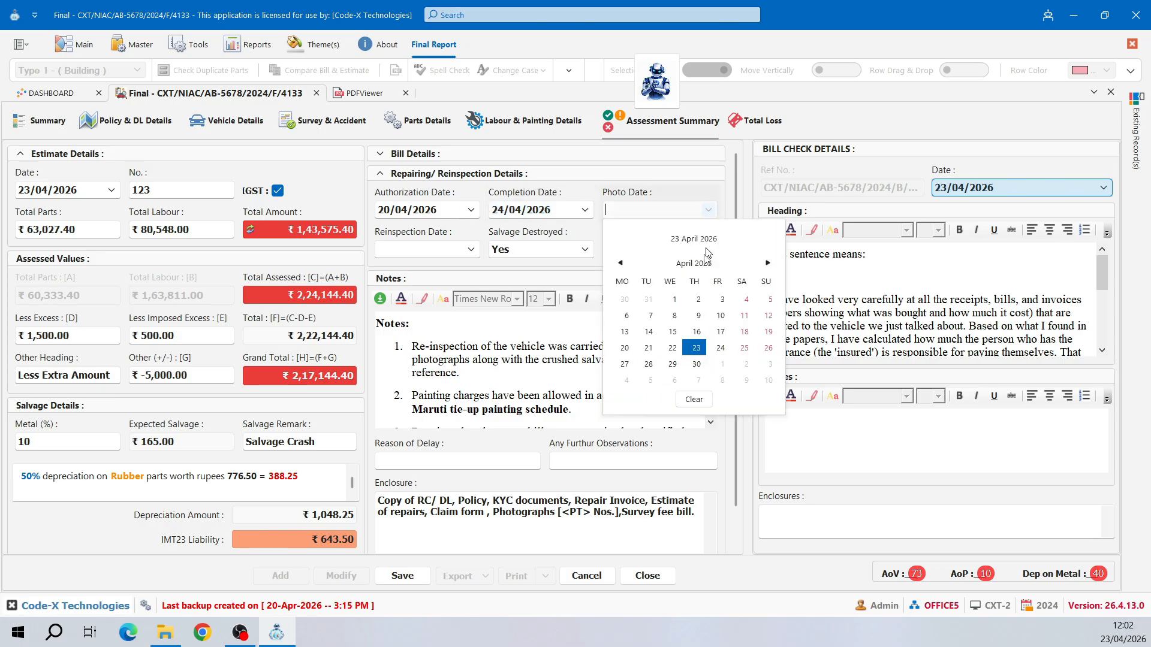
click(645, 348)
click(471, 249)
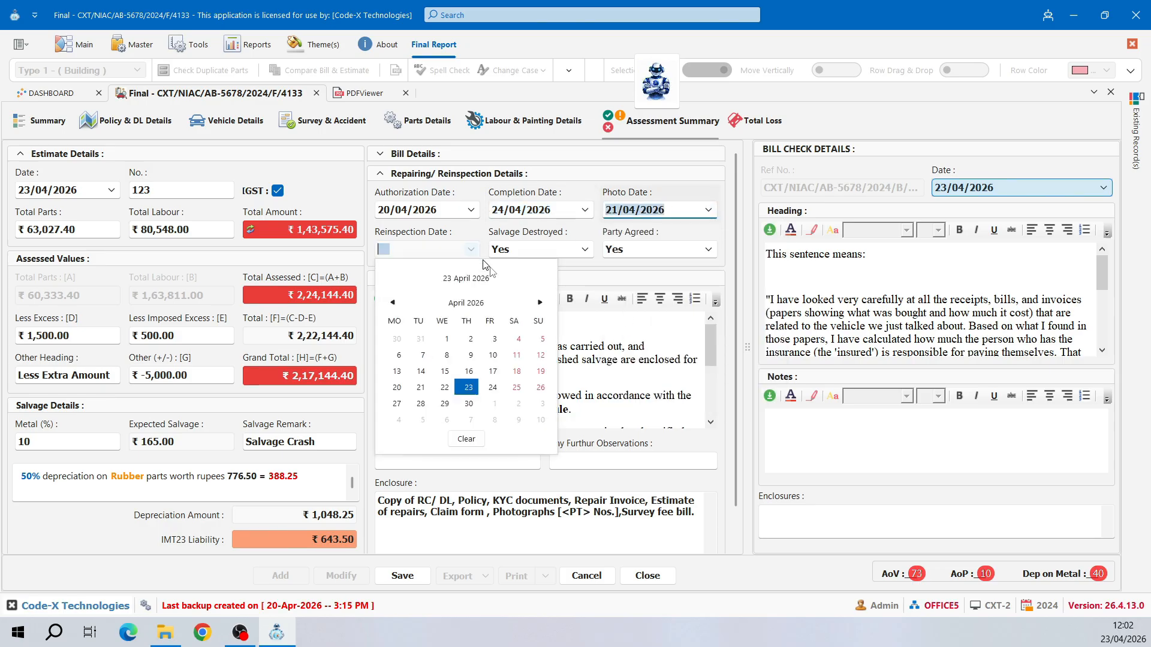
click(475, 390)
- Keep Salvage Destroyed and Party Agreed set to Yes
click(587, 250)
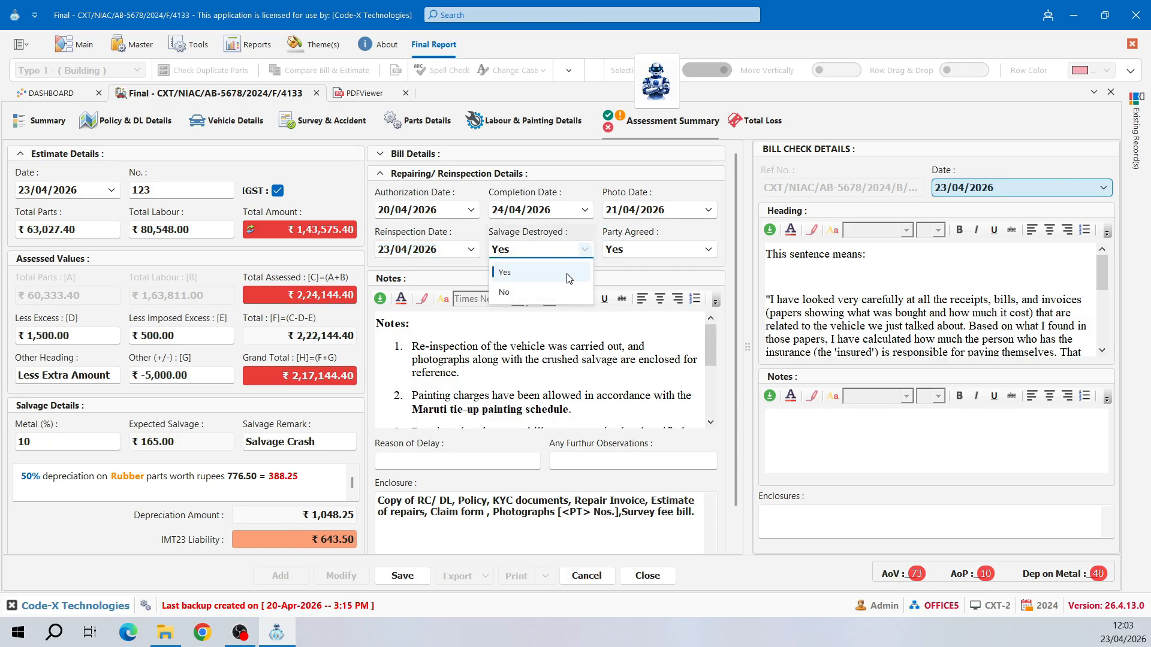
click(528, 272)
click(682, 250)
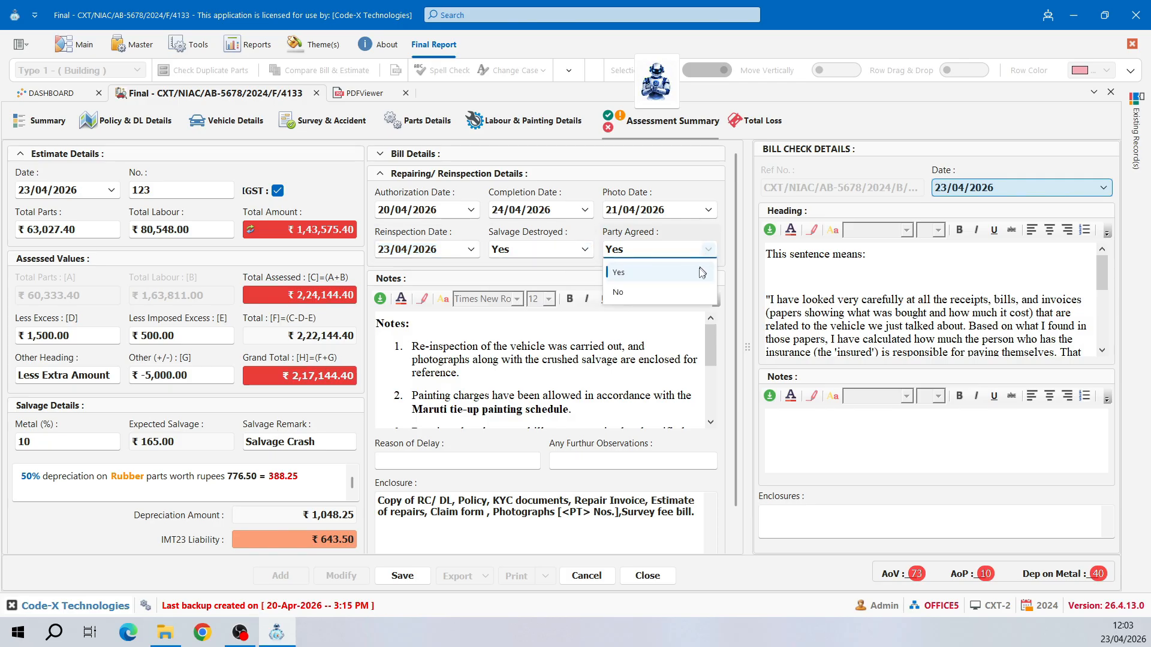
click(662, 273)
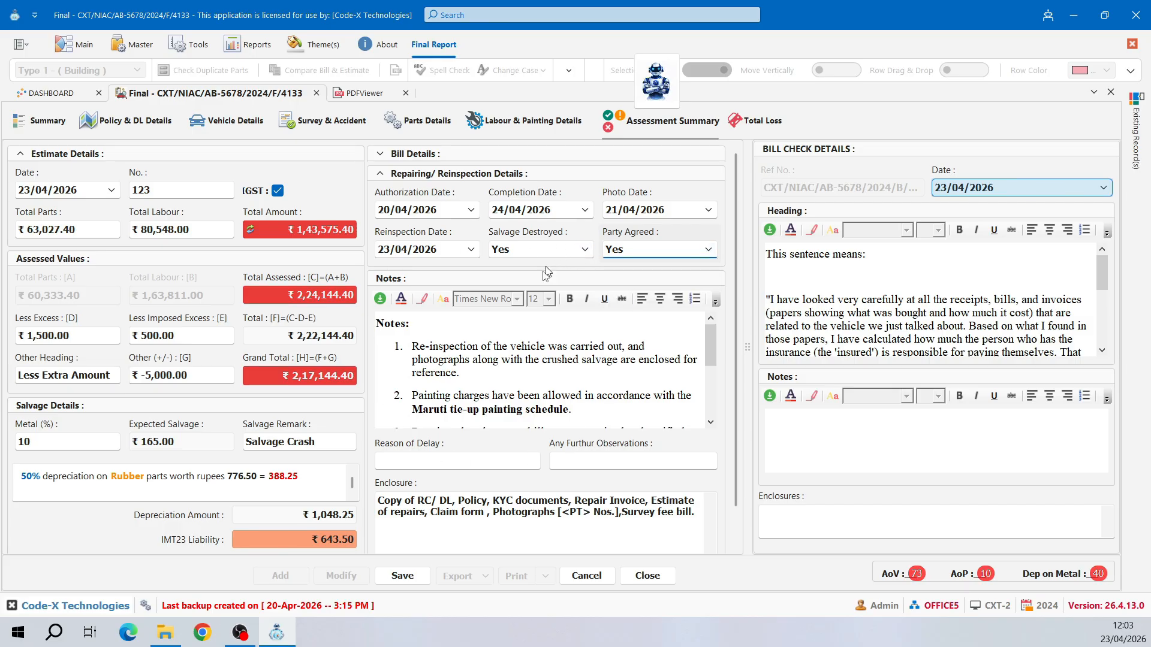
click(379, 174)
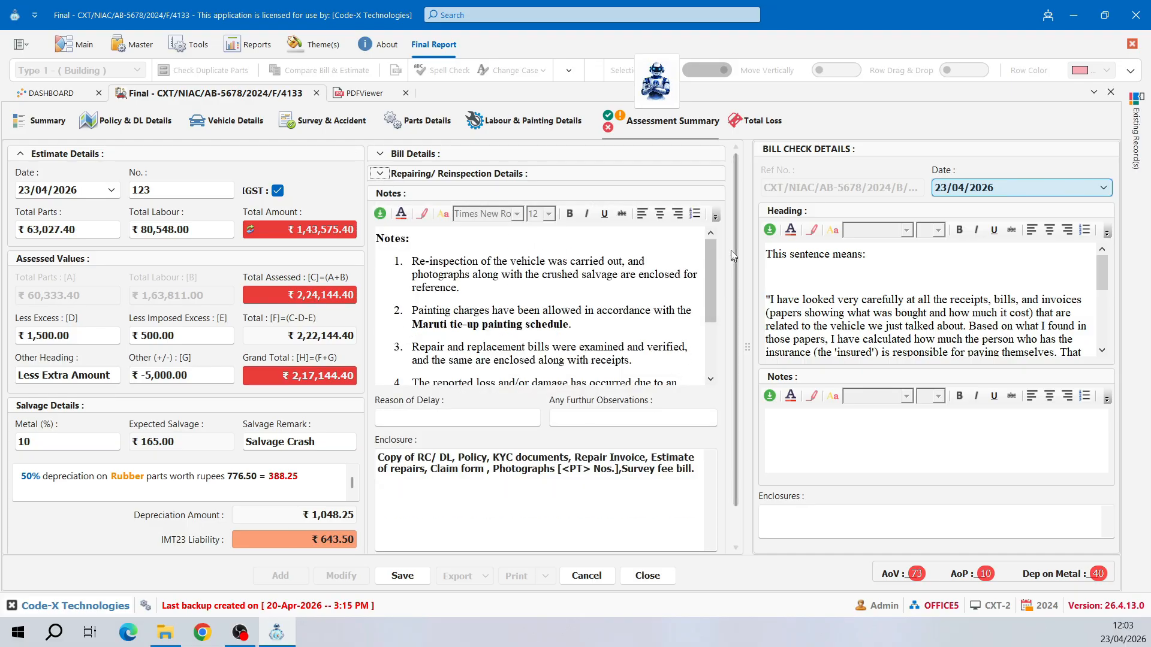
click(693, 231)
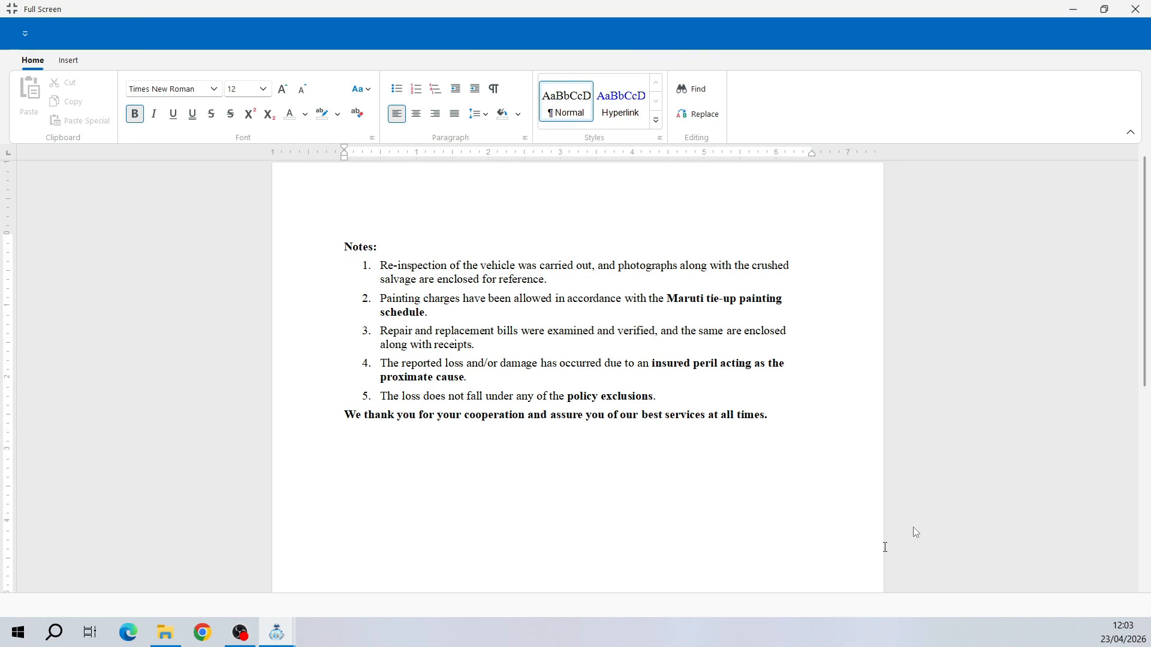
click(1141, 8)
click(514, 418)
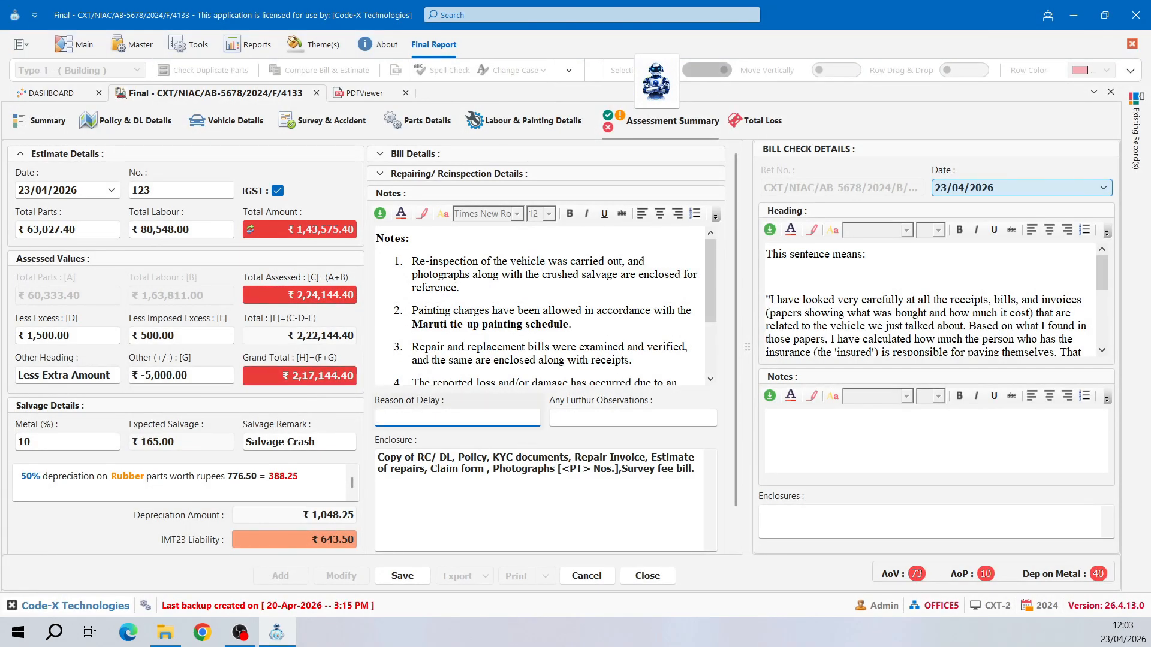
key(Tab)
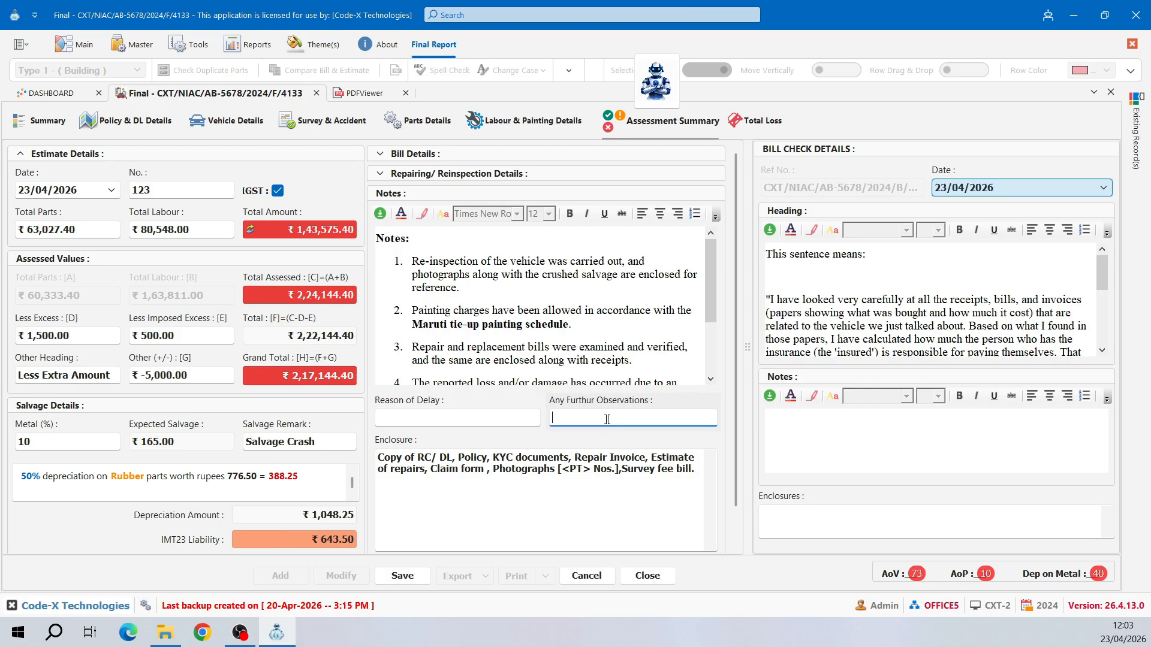
click(557, 515)
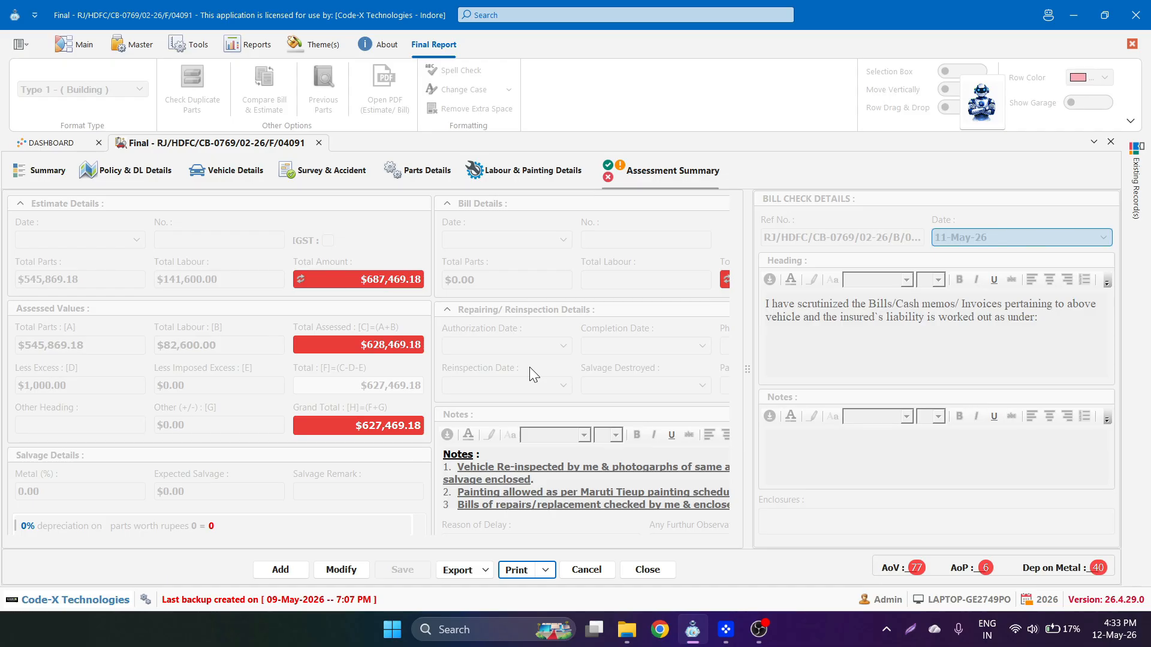
- Open a Word print preview of the report in FSR - 5-Final-MOTOR format
click(546, 570)
mouse_move(547, 567)
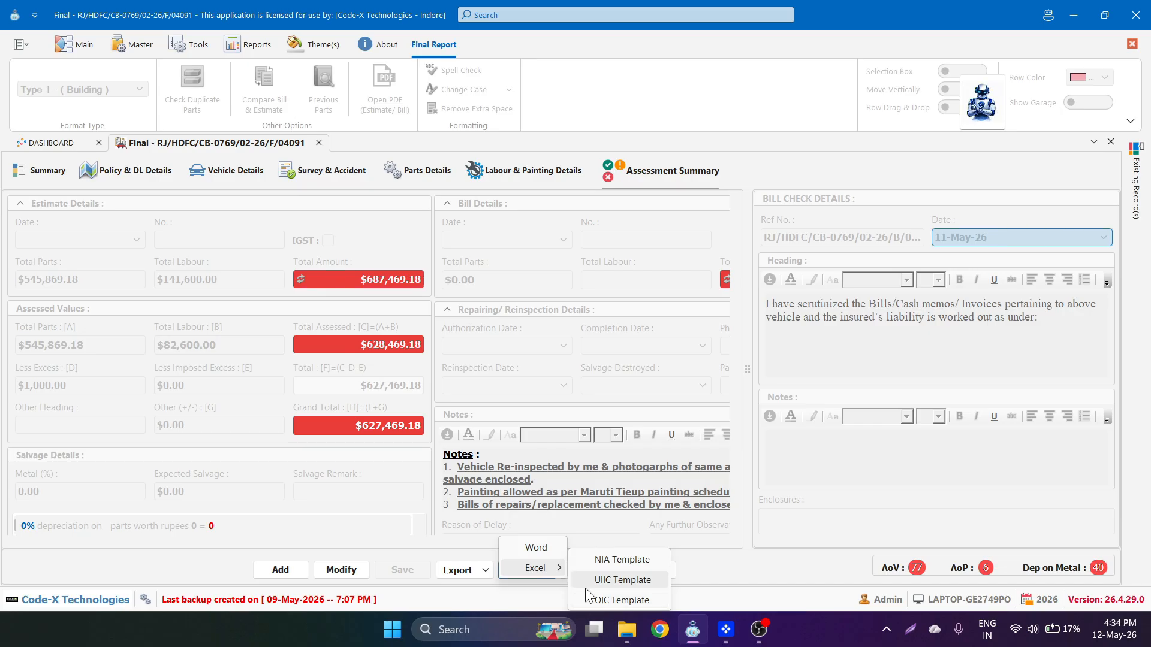
click(546, 548)
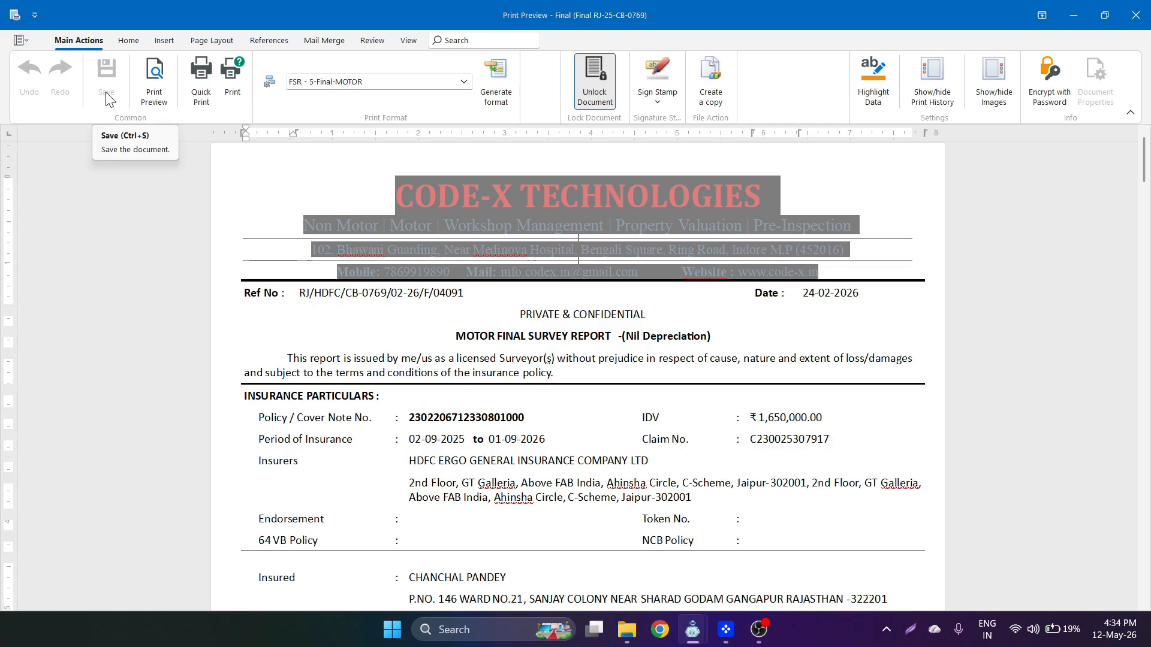
key(XF86AudioLowerVolume)
key(XF86AudioLowerVolume)
key(XF86AudioLowerVolume)
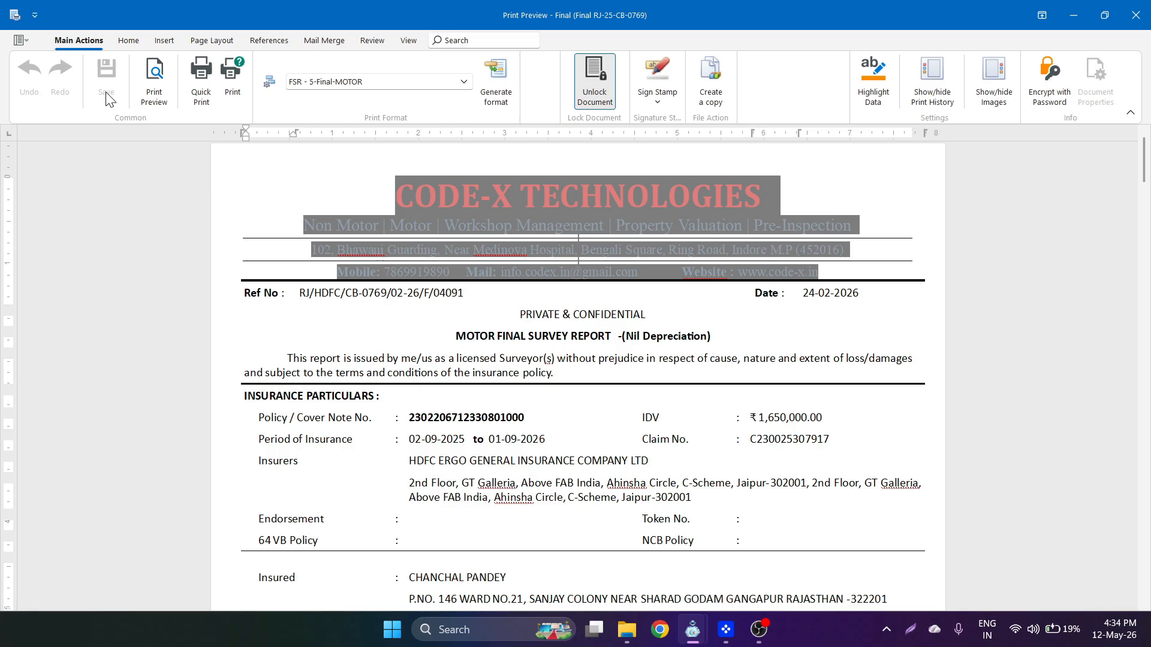
- Preview the report, try search and thumbnails, then lay pages out 3 x 2
click(154, 88)
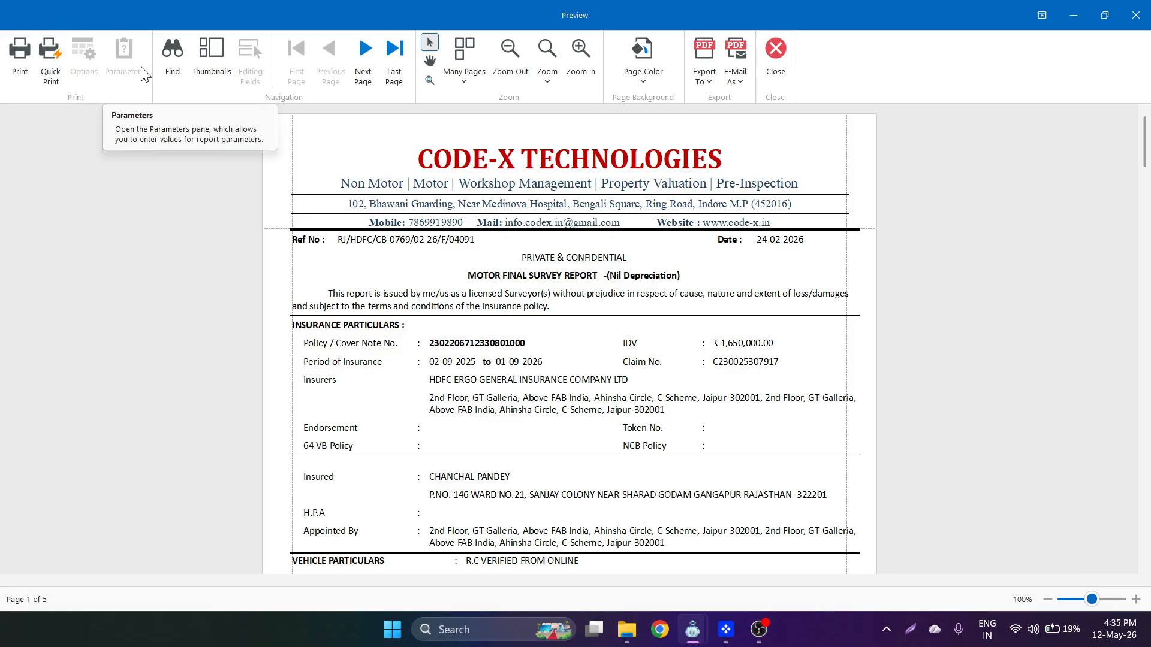
click(172, 77)
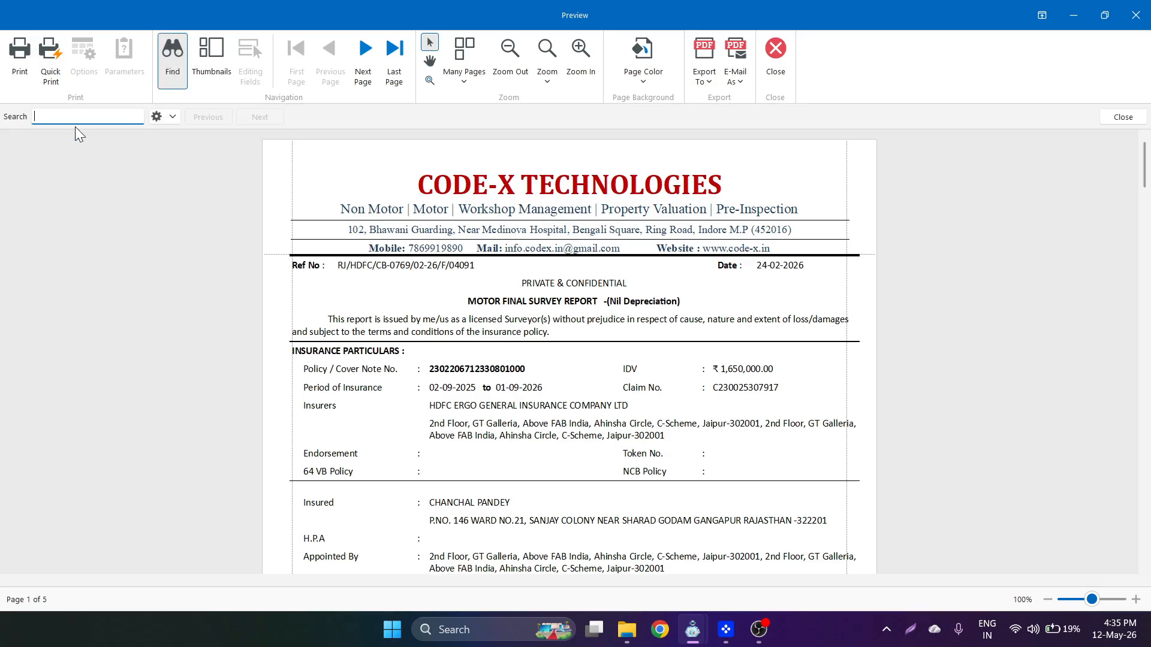
click(174, 64)
click(210, 63)
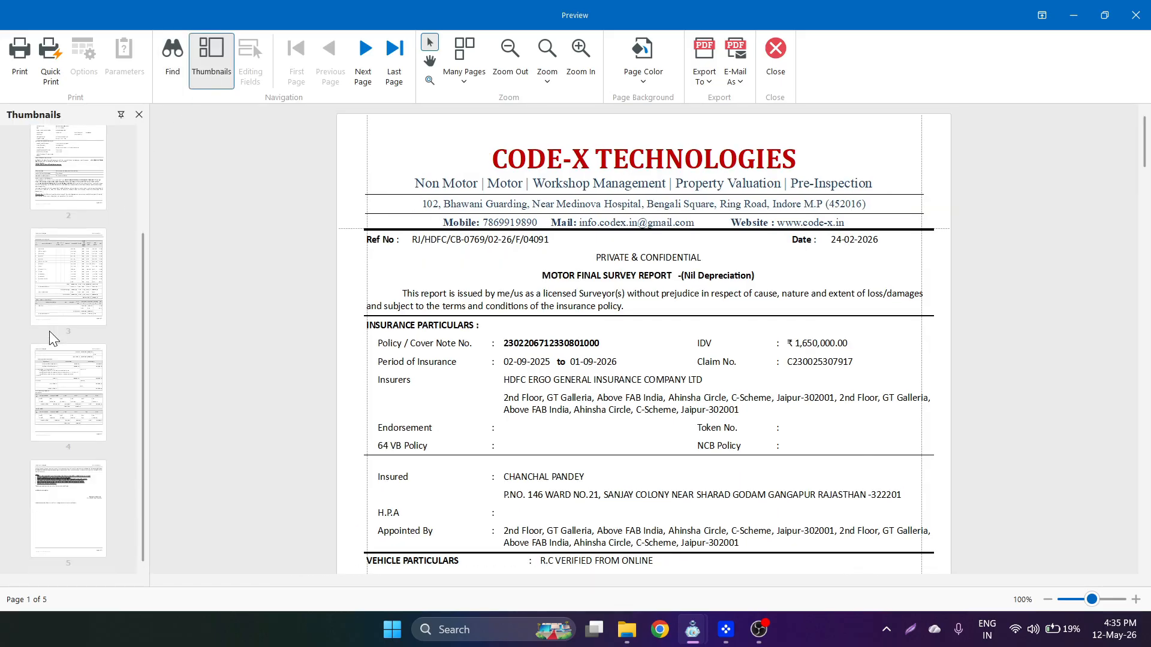
click(196, 55)
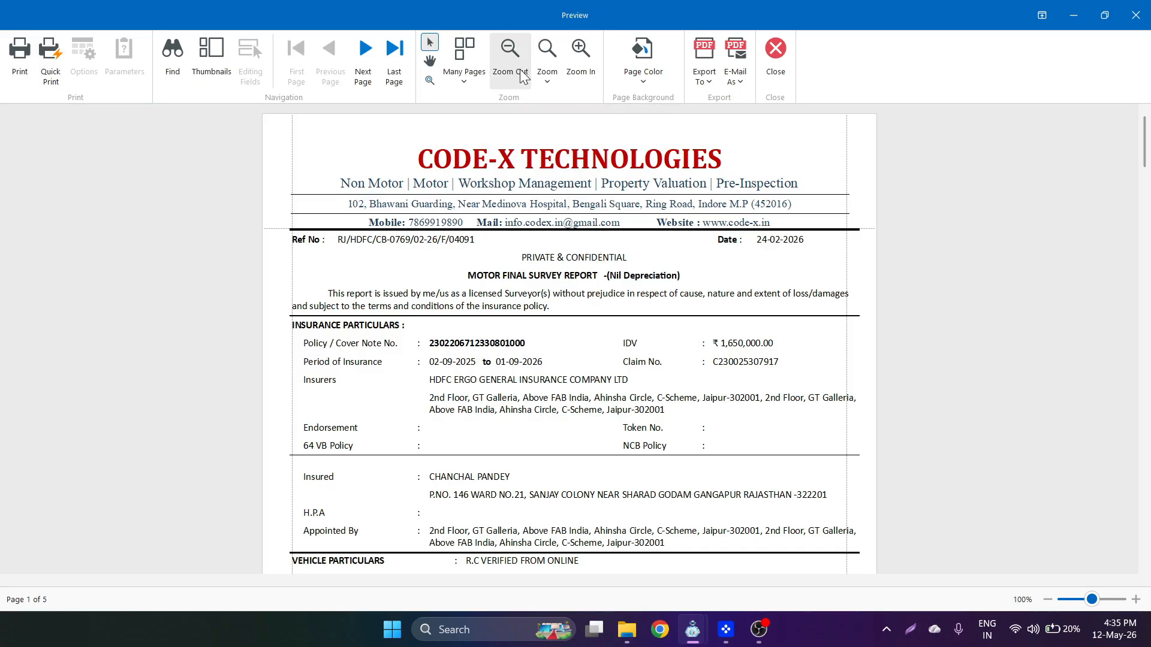
click(467, 74)
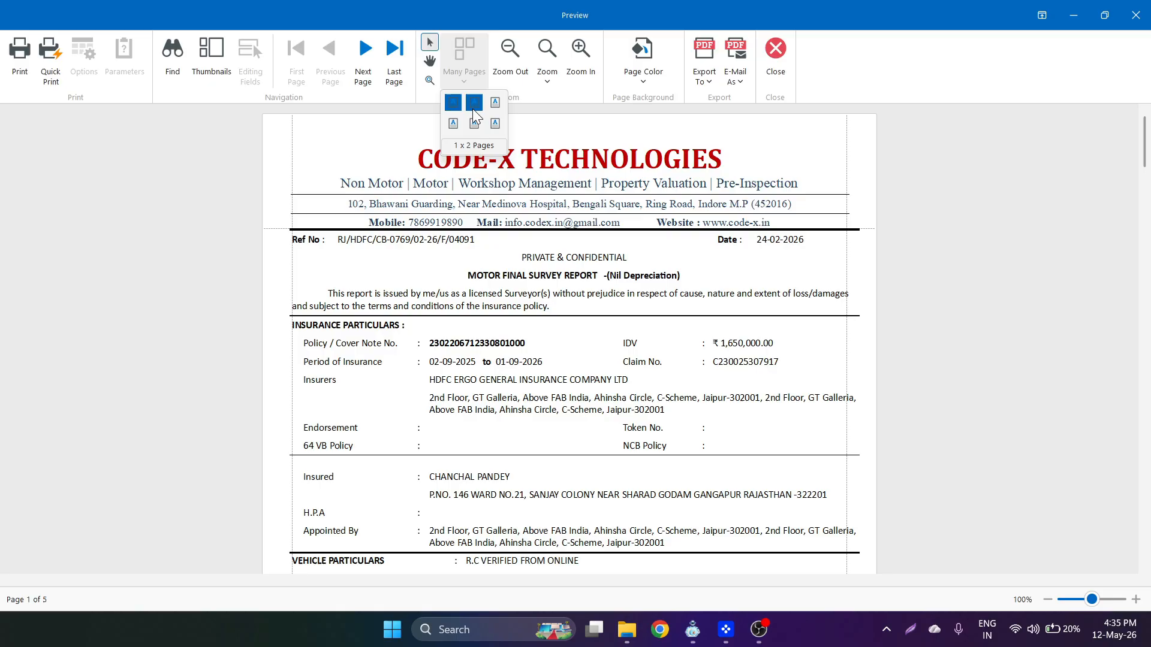
click(494, 126)
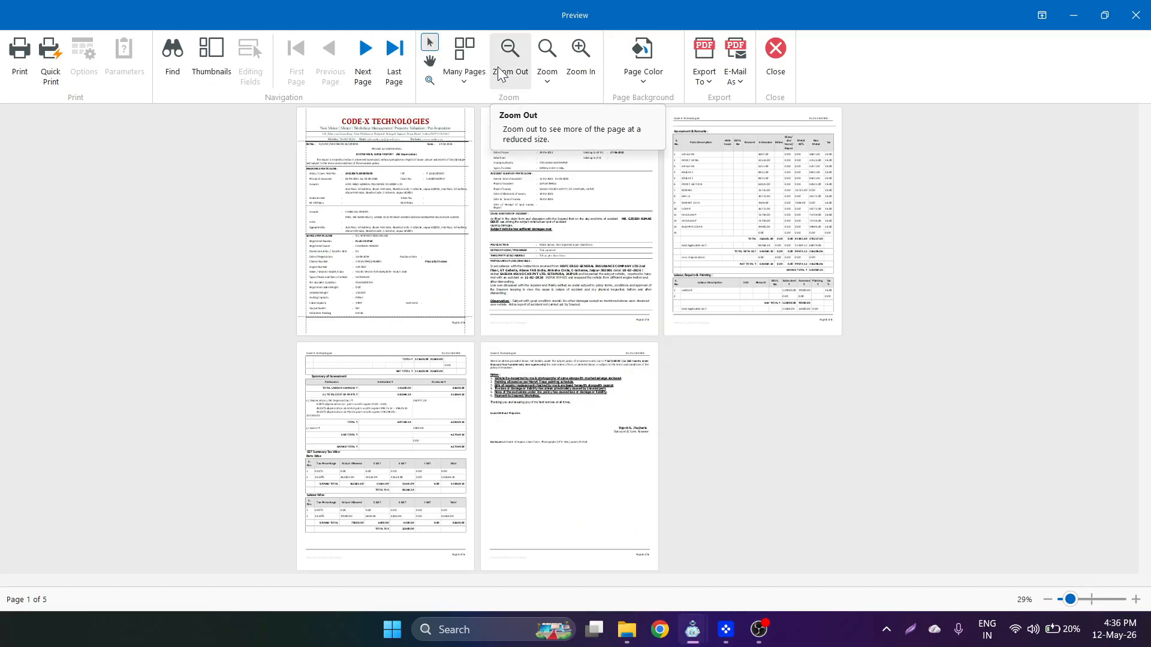
- Give the preview pages a pale pink background colour
click(546, 81)
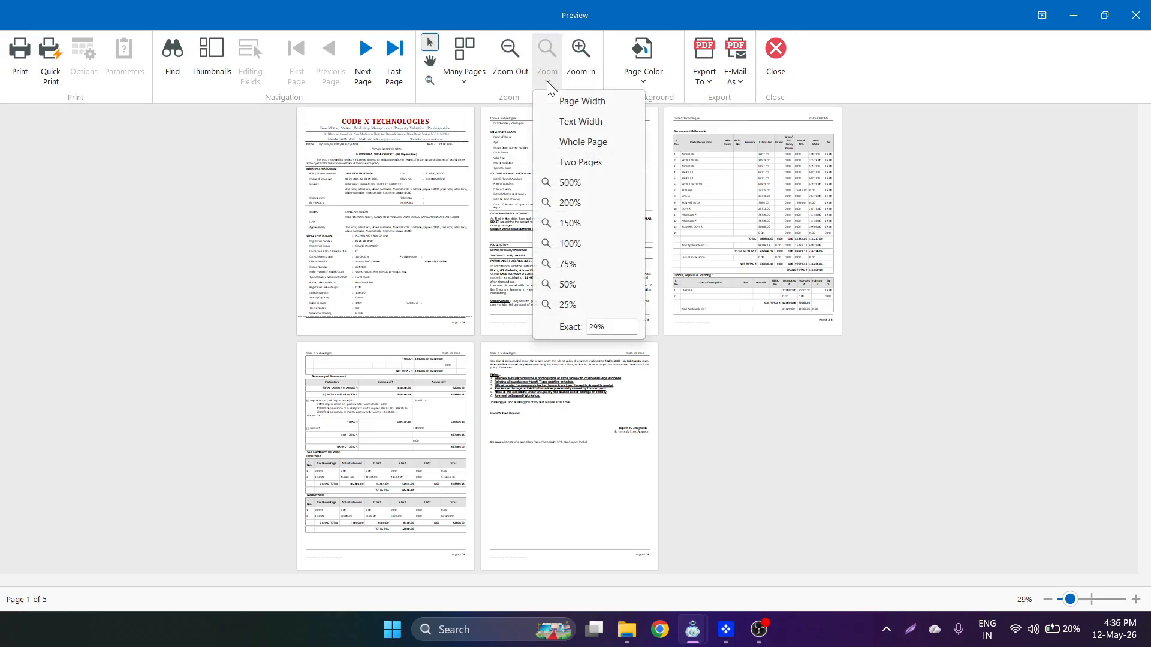
click(546, 81)
click(639, 76)
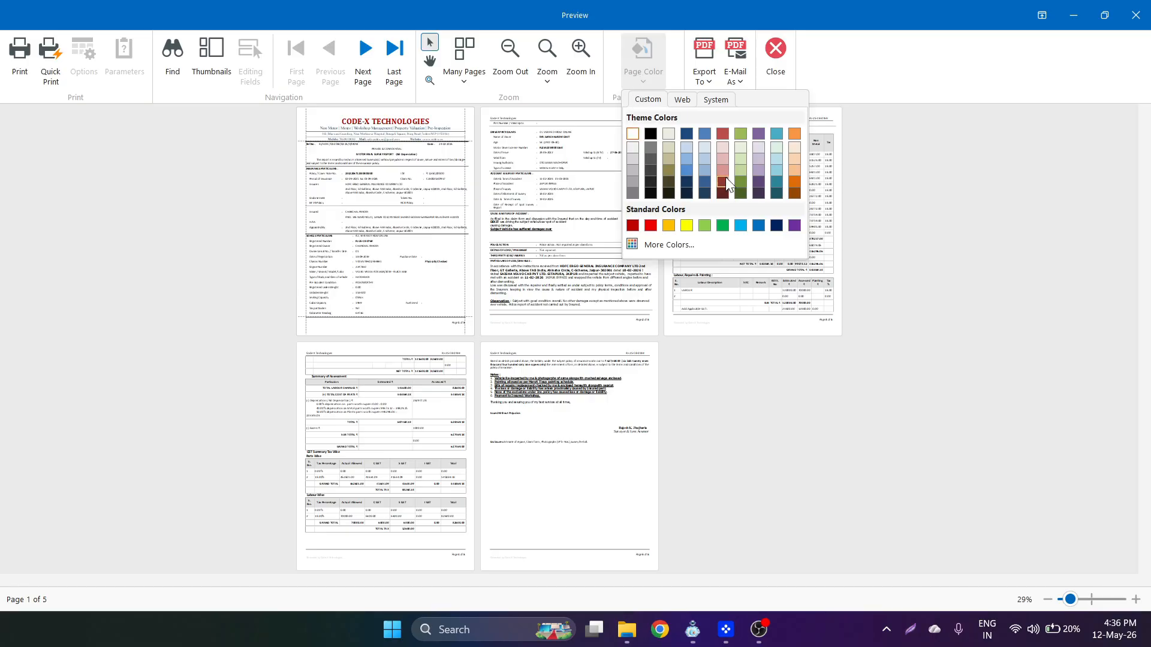
click(722, 152)
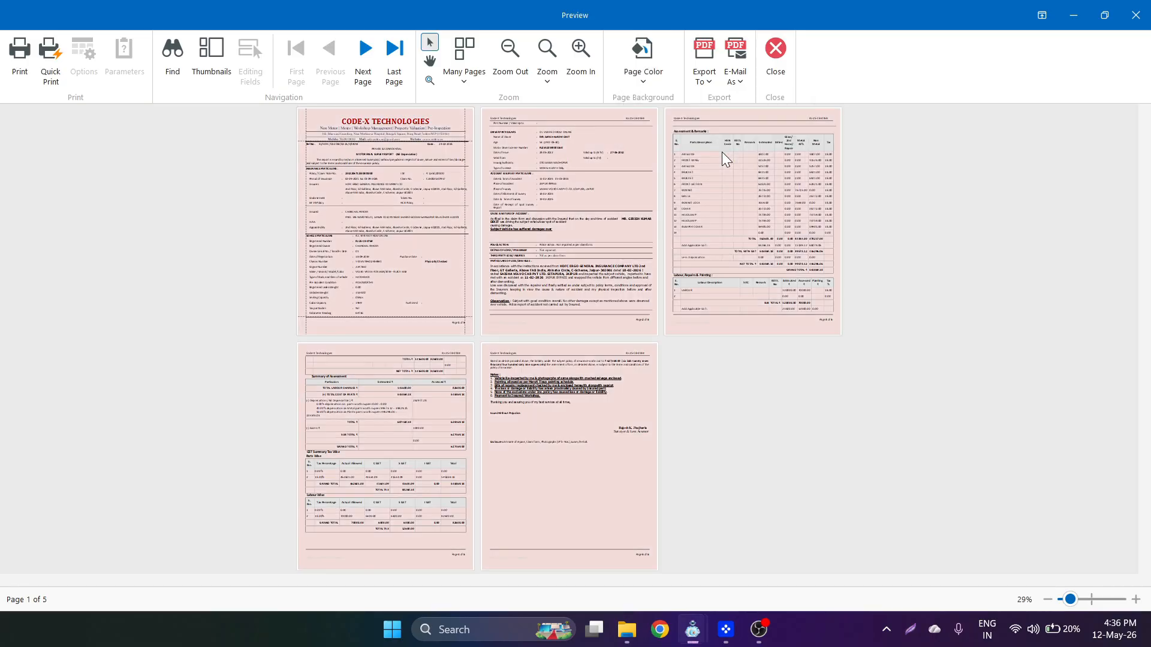
- Review the Export To and E-Mail As options, then close the preview
click(702, 86)
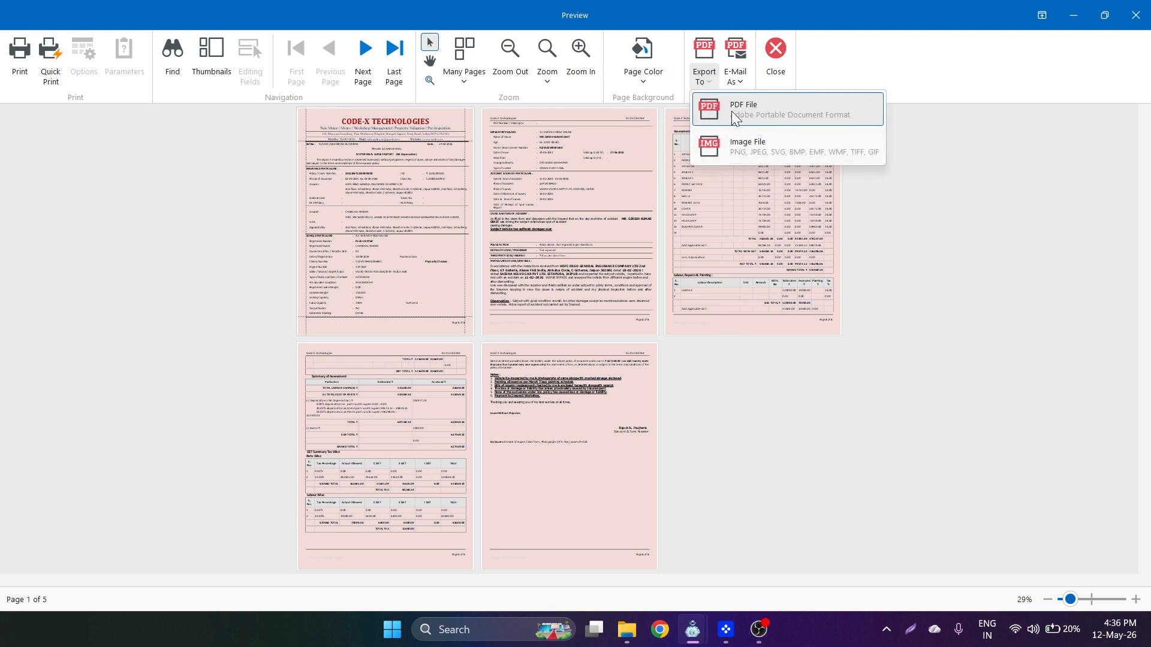
click(738, 79)
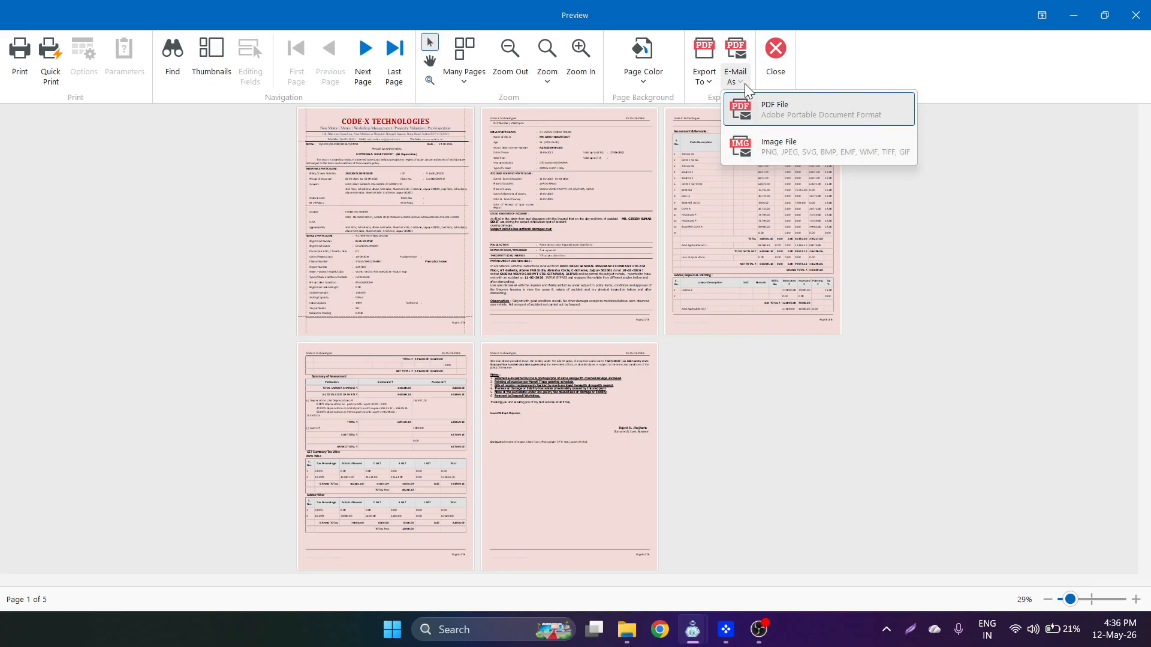
click(745, 86)
click(772, 78)
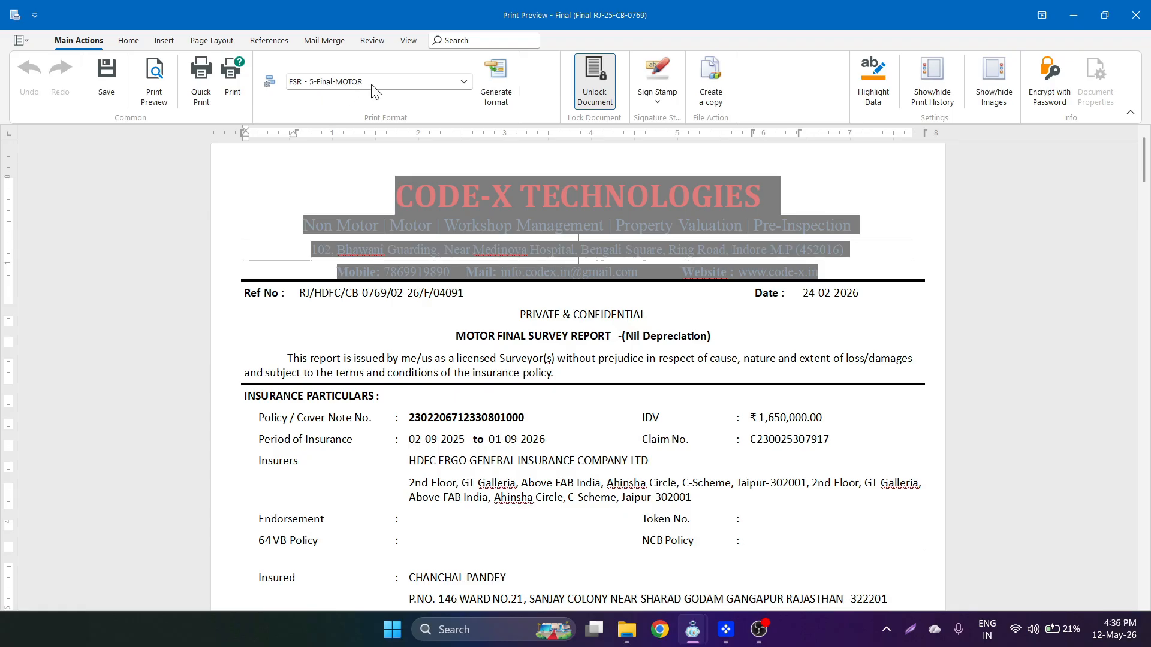
- Regenerate the report in the FSR - 5-Final-MOTOR print format and make it the default
click(453, 83)
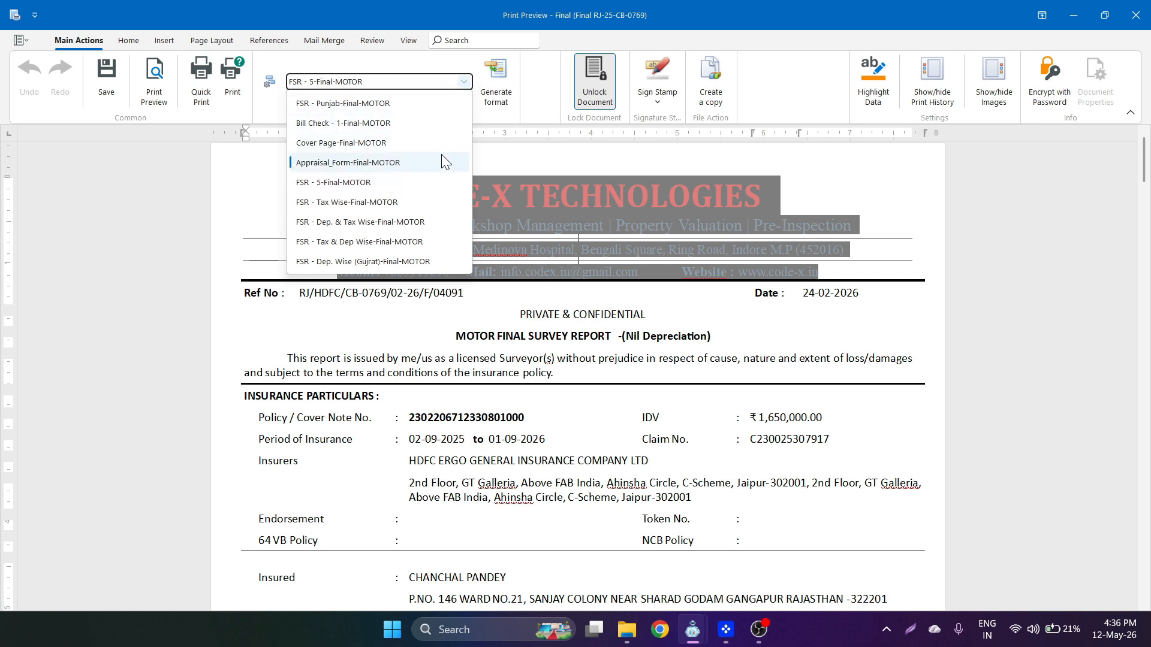
click(431, 190)
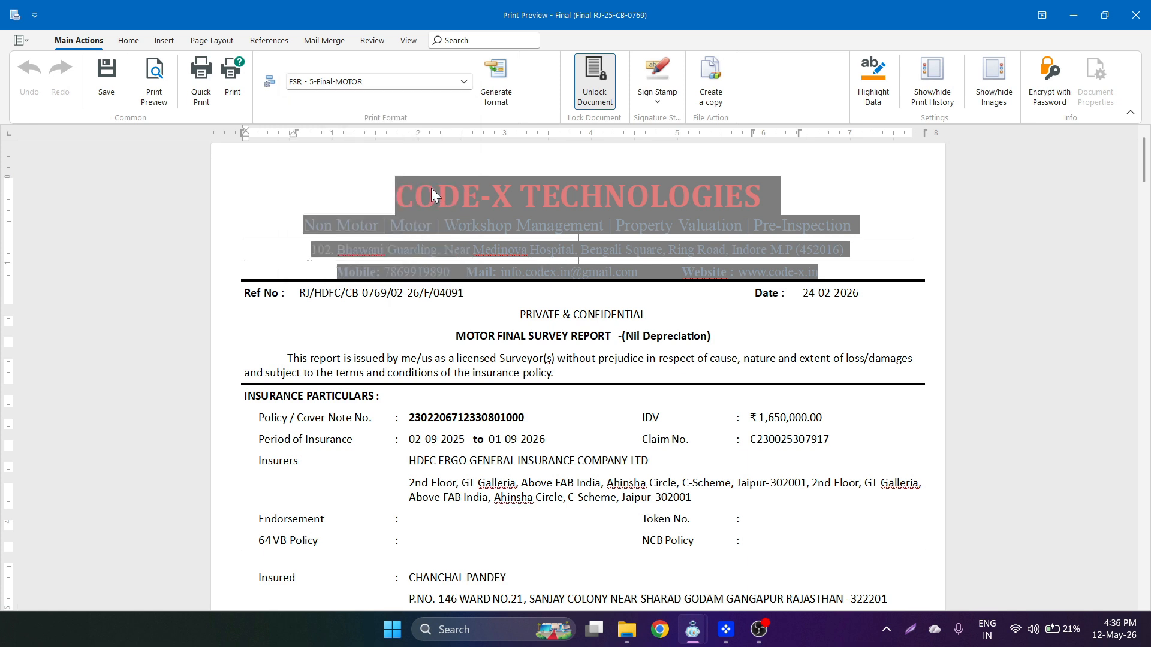
click(488, 102)
click(271, 88)
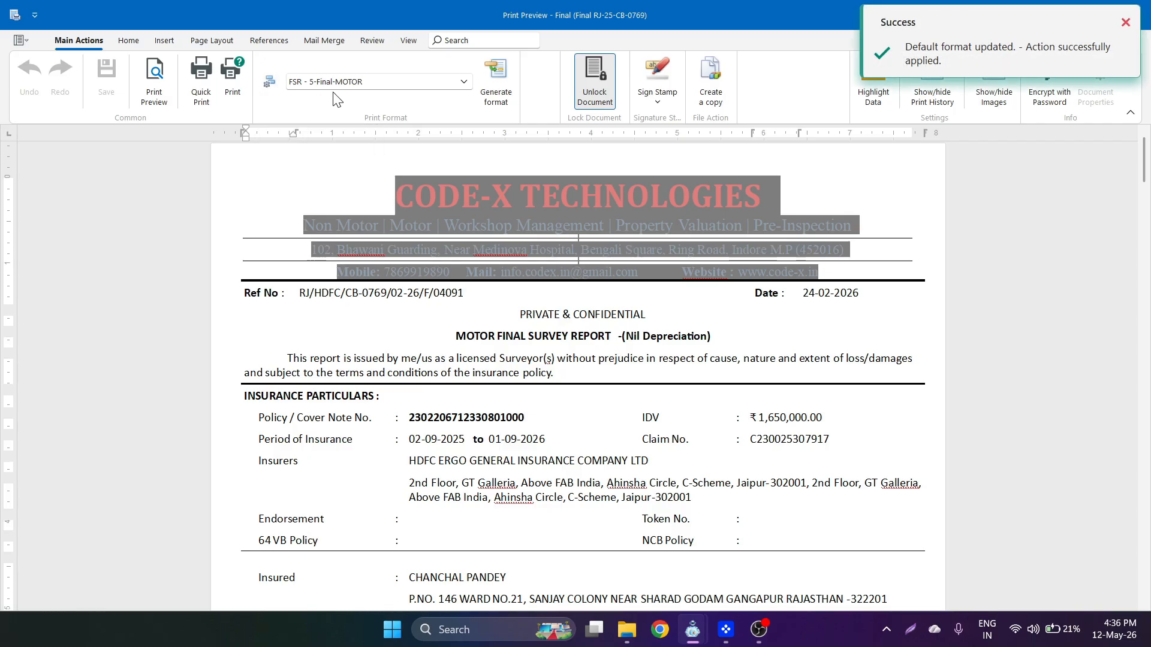
- Briefly unlock and relock the report, then check the Sign Stamp placement options
click(584, 96)
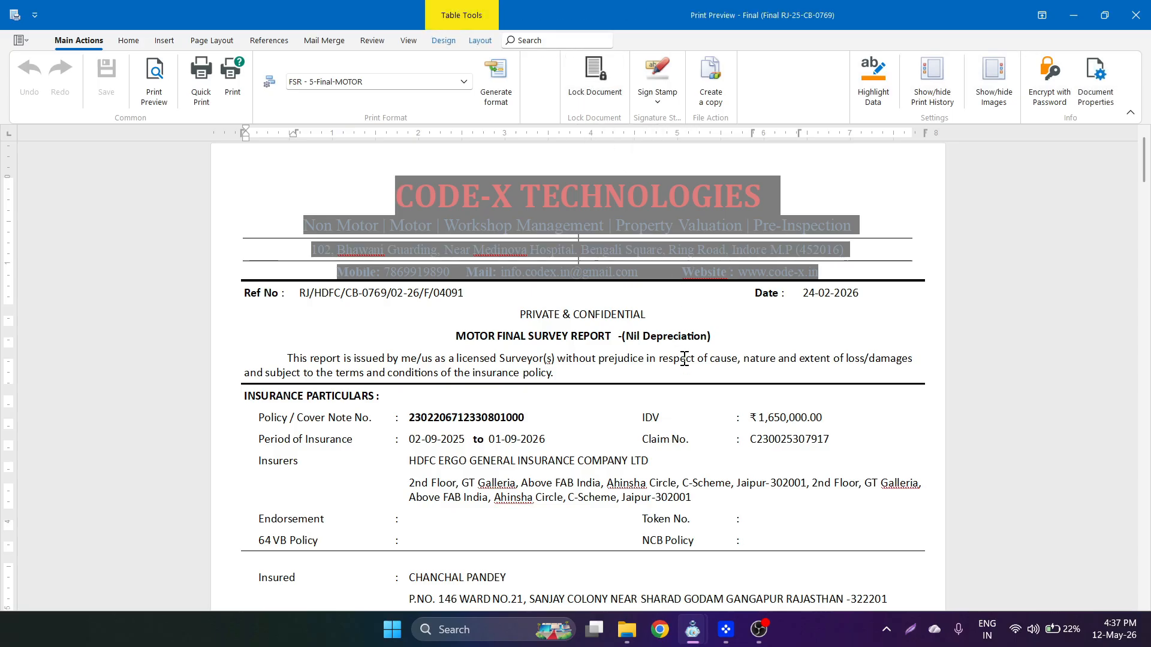
click(683, 399)
right_click(686, 413)
click(600, 93)
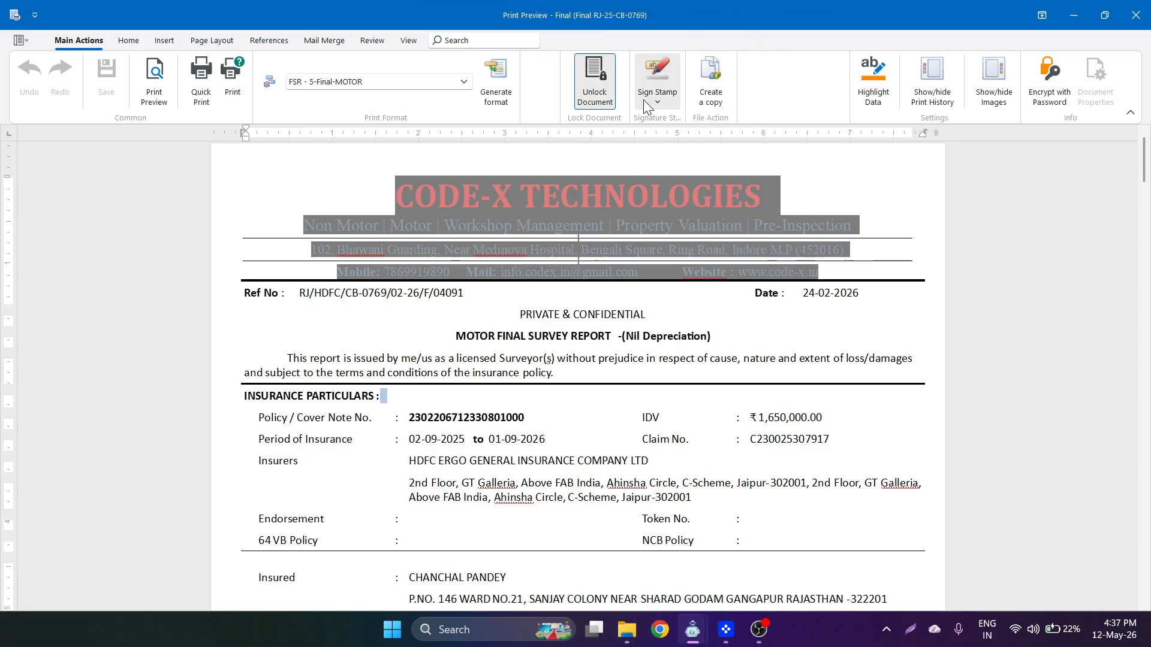
click(642, 99)
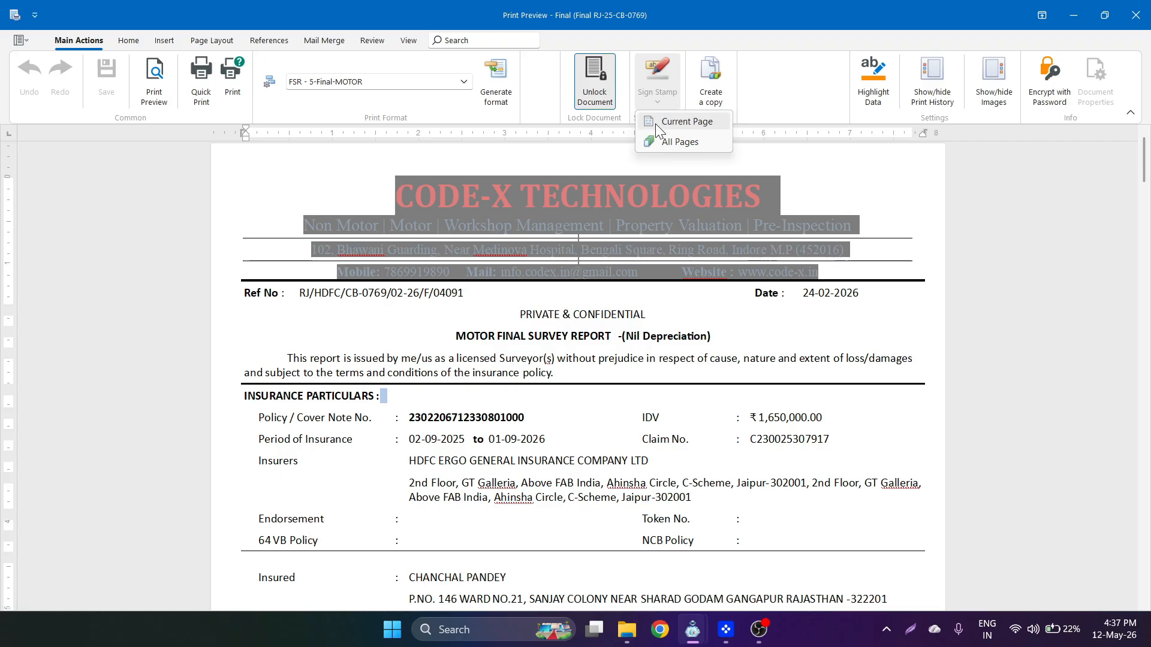
click(661, 105)
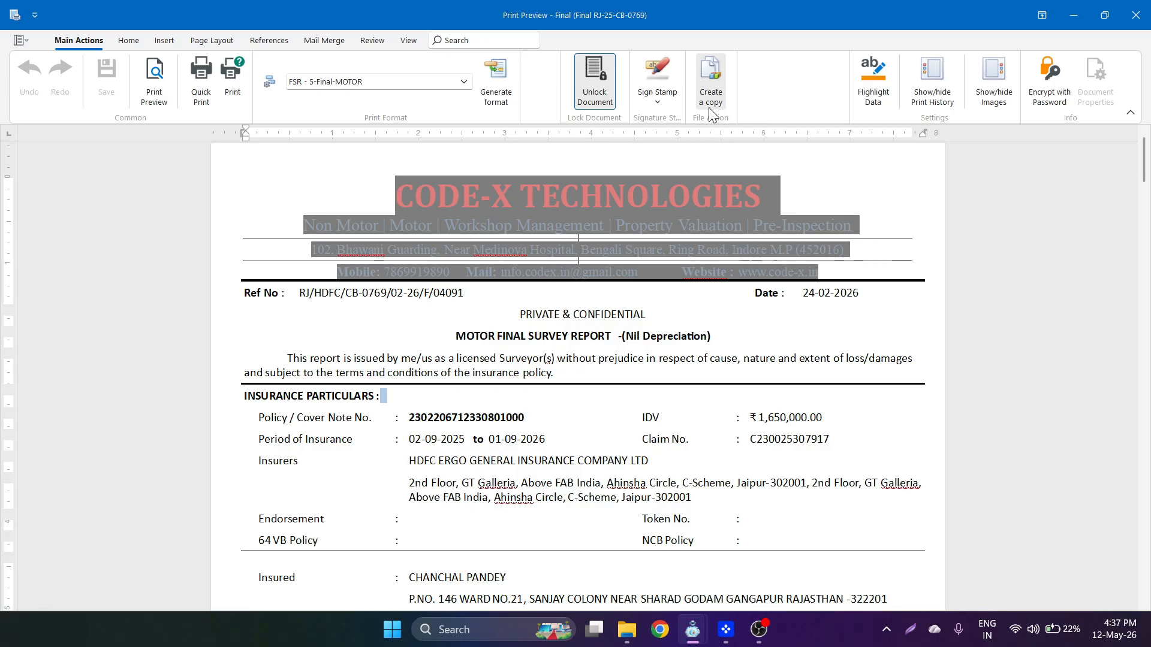
click(872, 99)
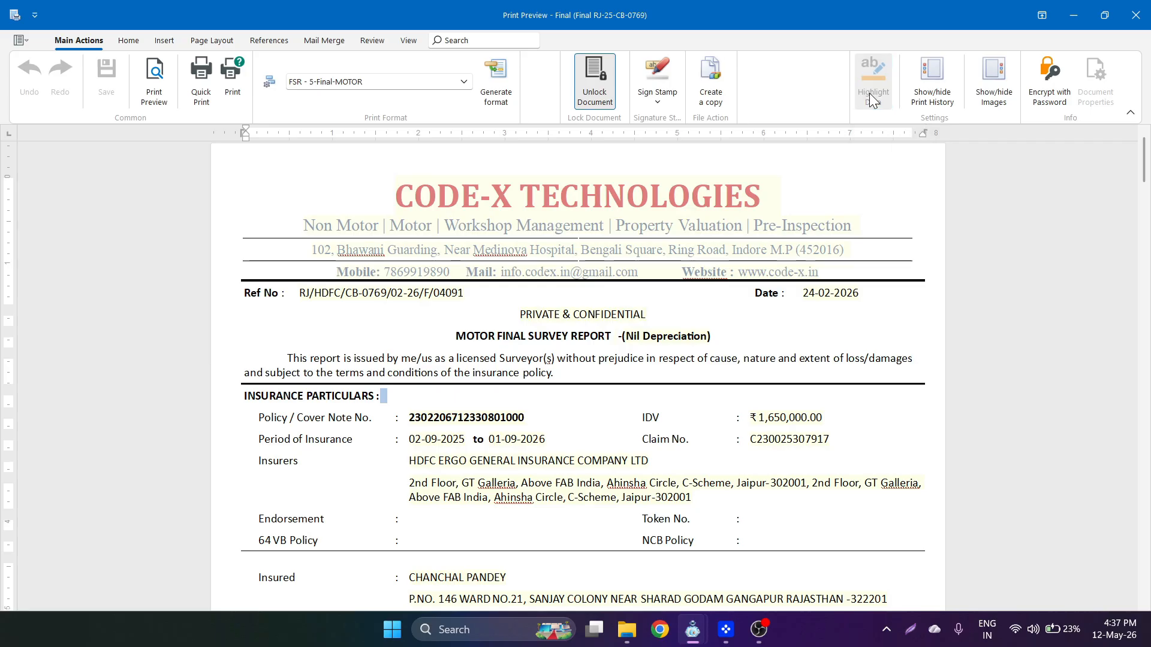
click(872, 99)
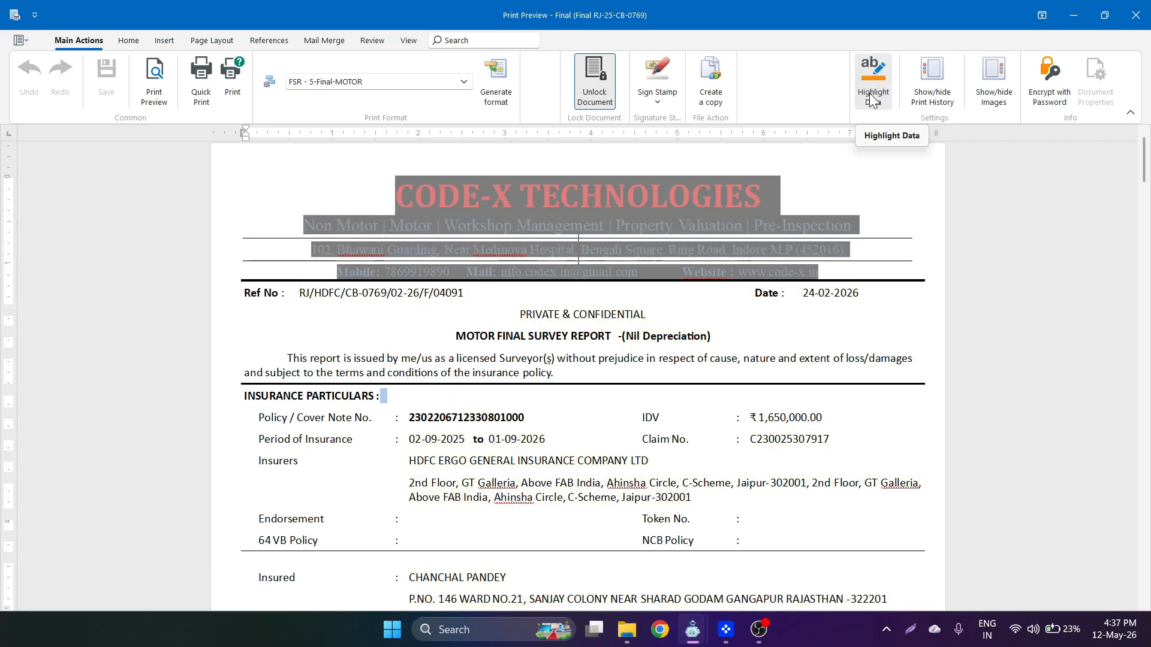
click(920, 97)
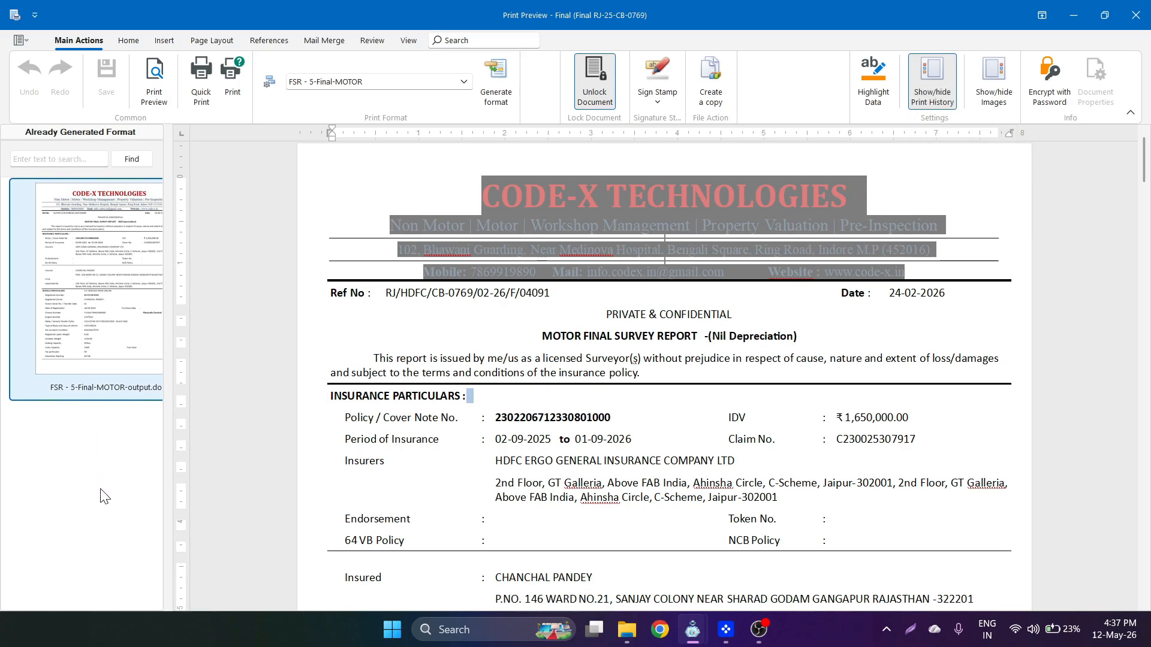
drag(163, 469, 220, 469)
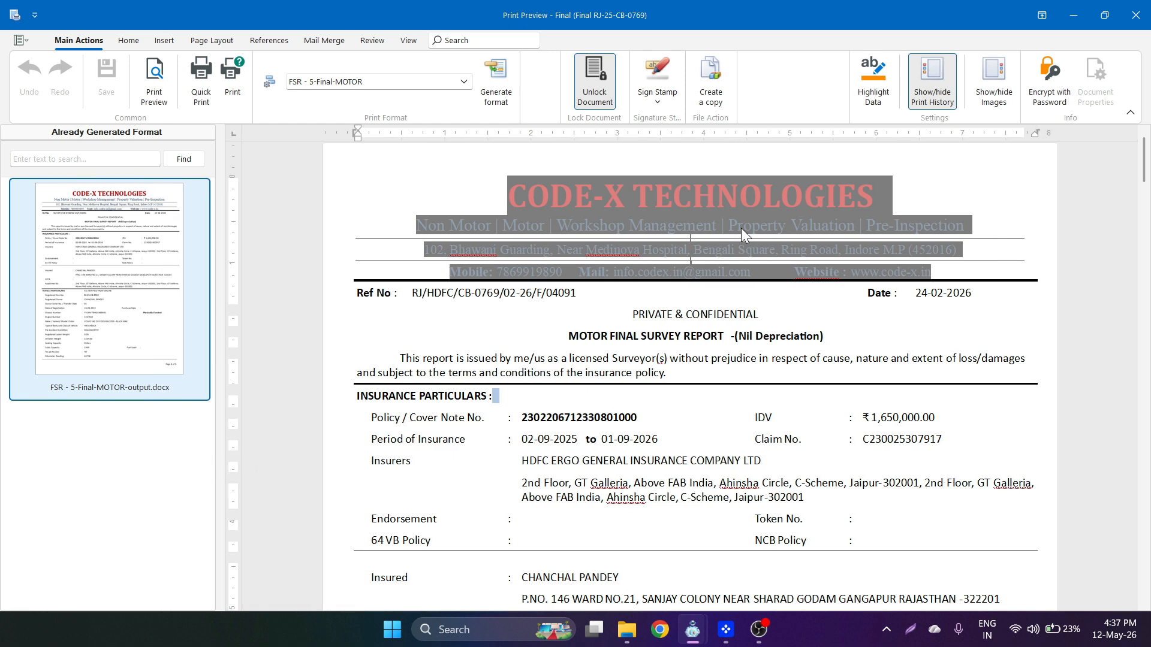
click(919, 100)
click(919, 99)
click(919, 99)
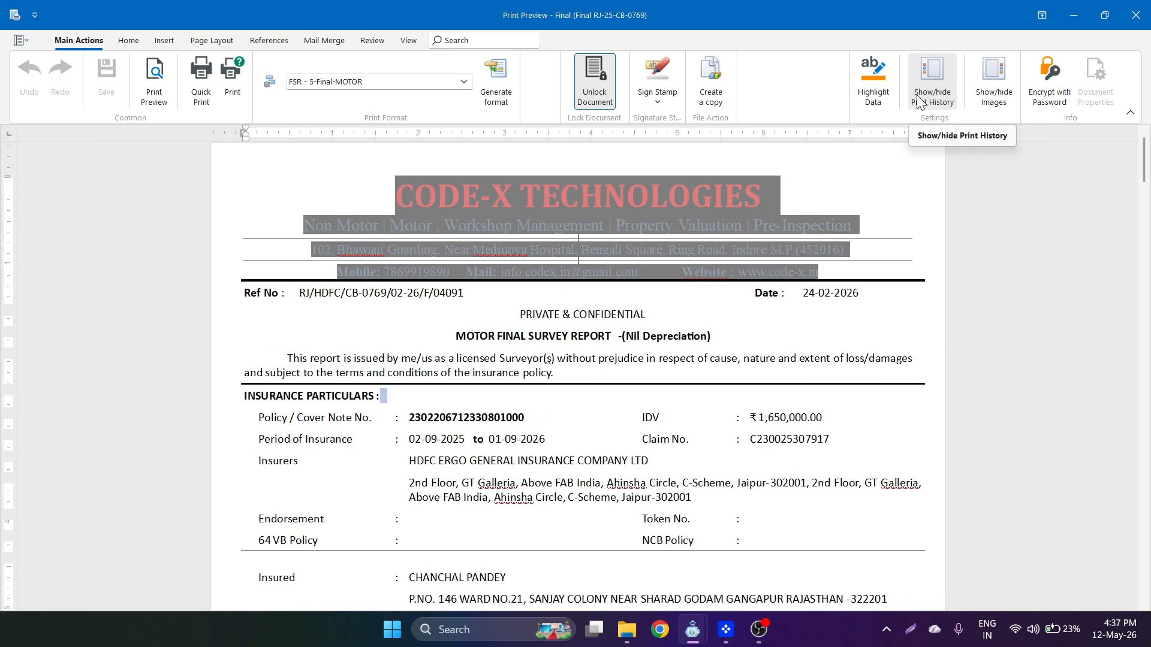
click(986, 91)
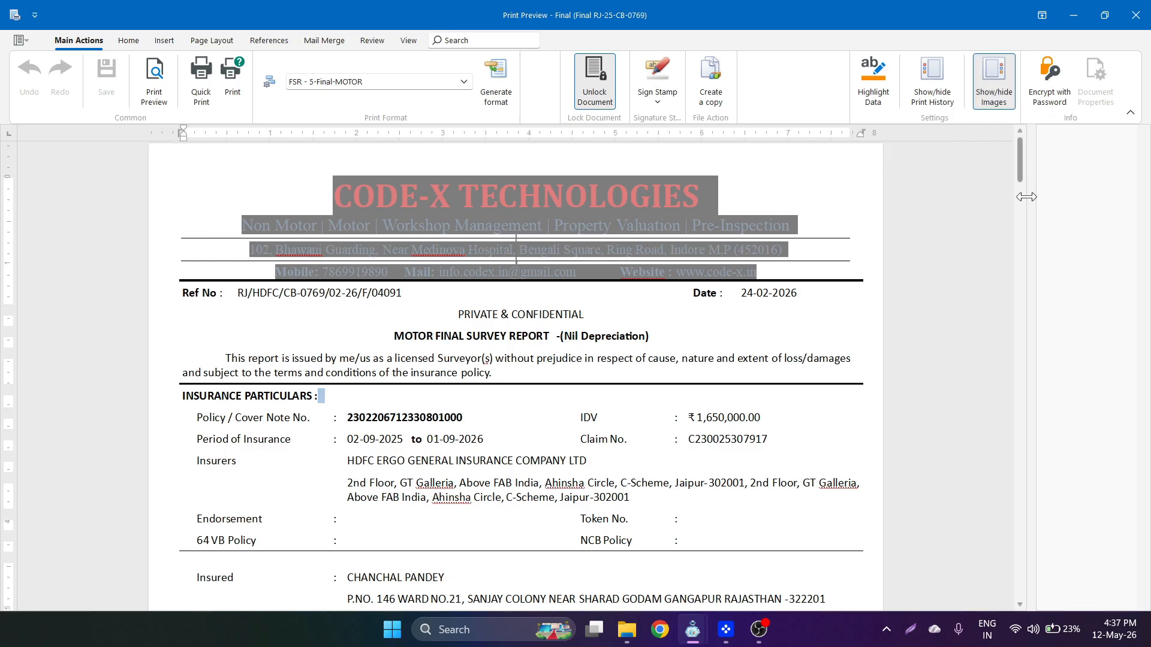
drag(1030, 202, 957, 216)
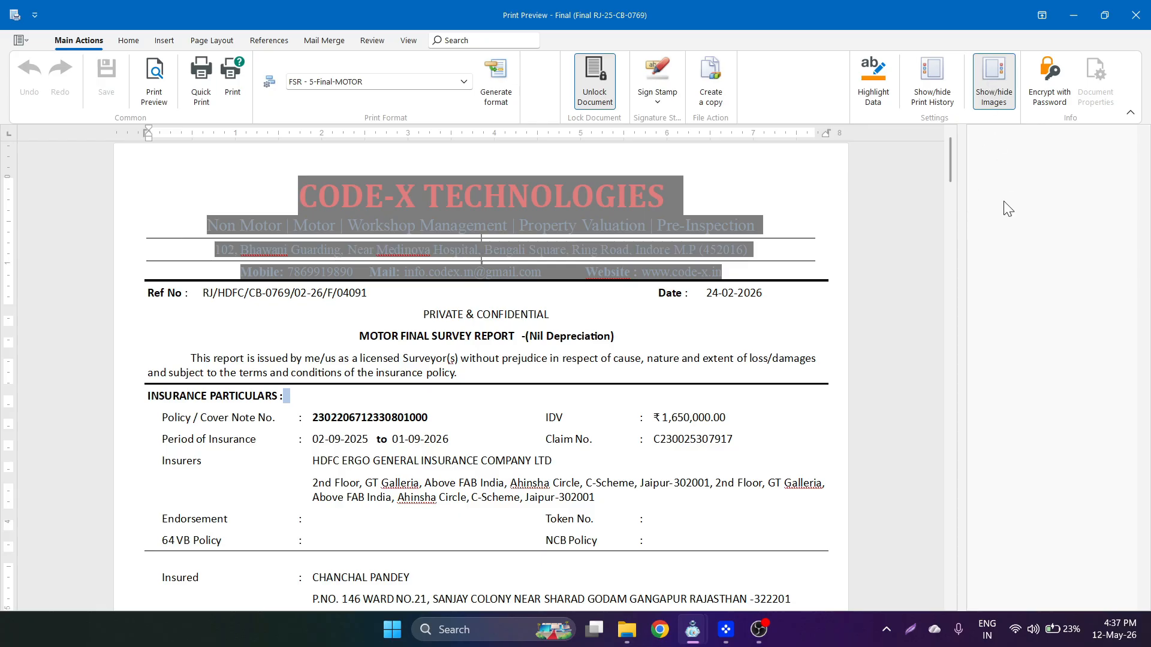
click(989, 105)
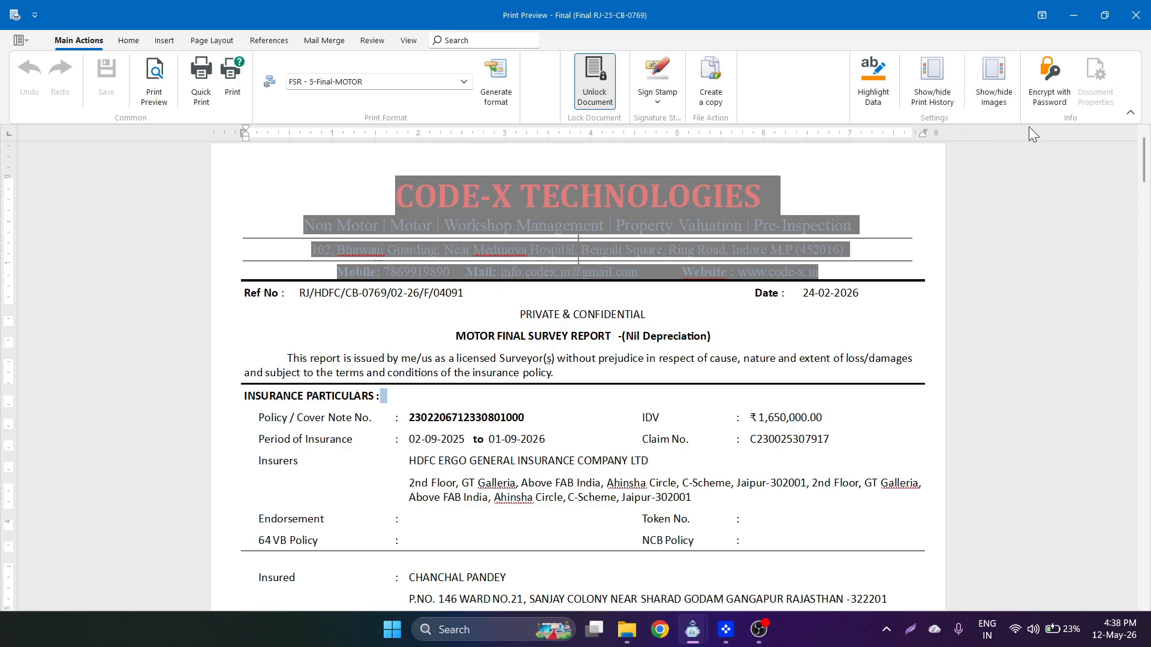
click(986, 94)
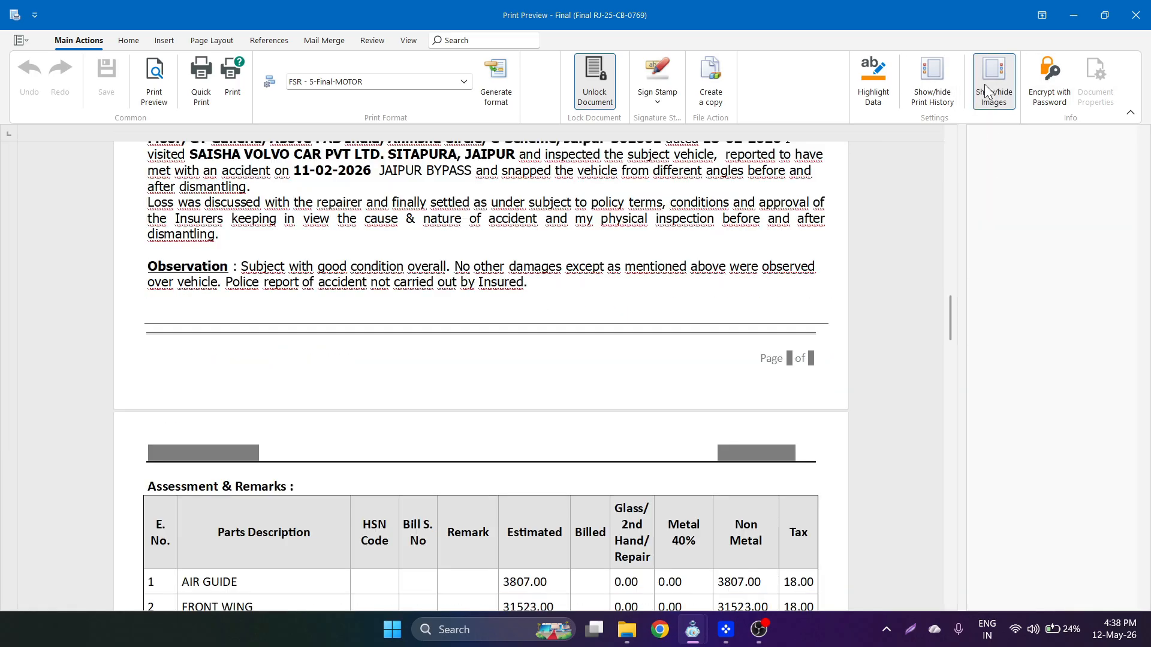
click(994, 85)
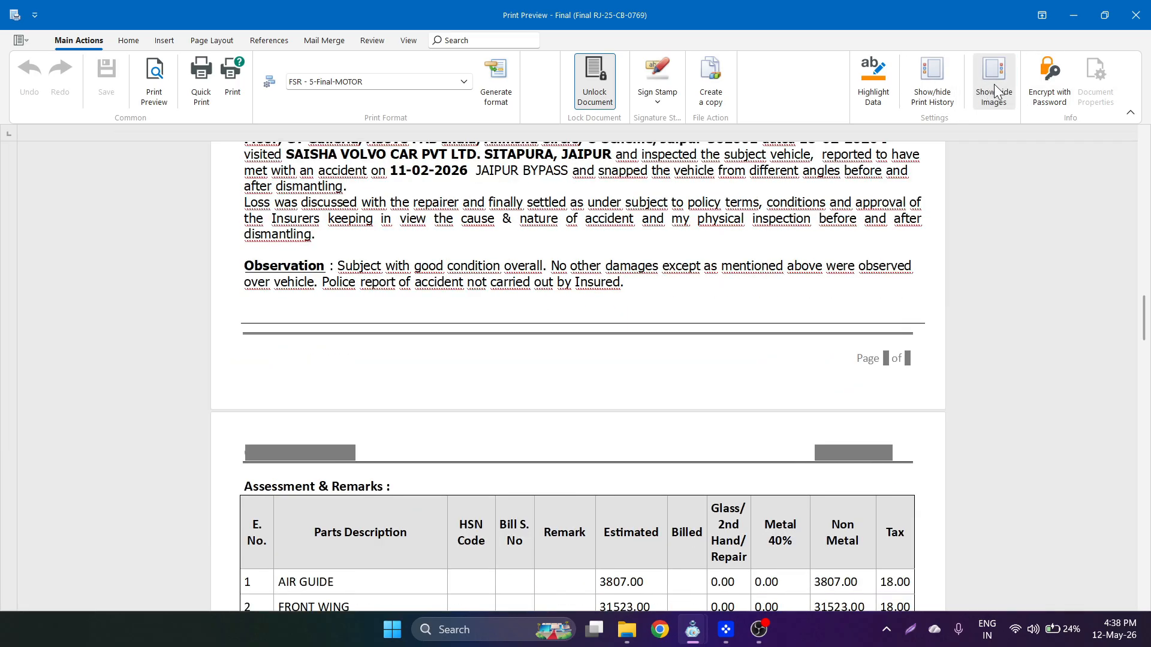
click(1068, 90)
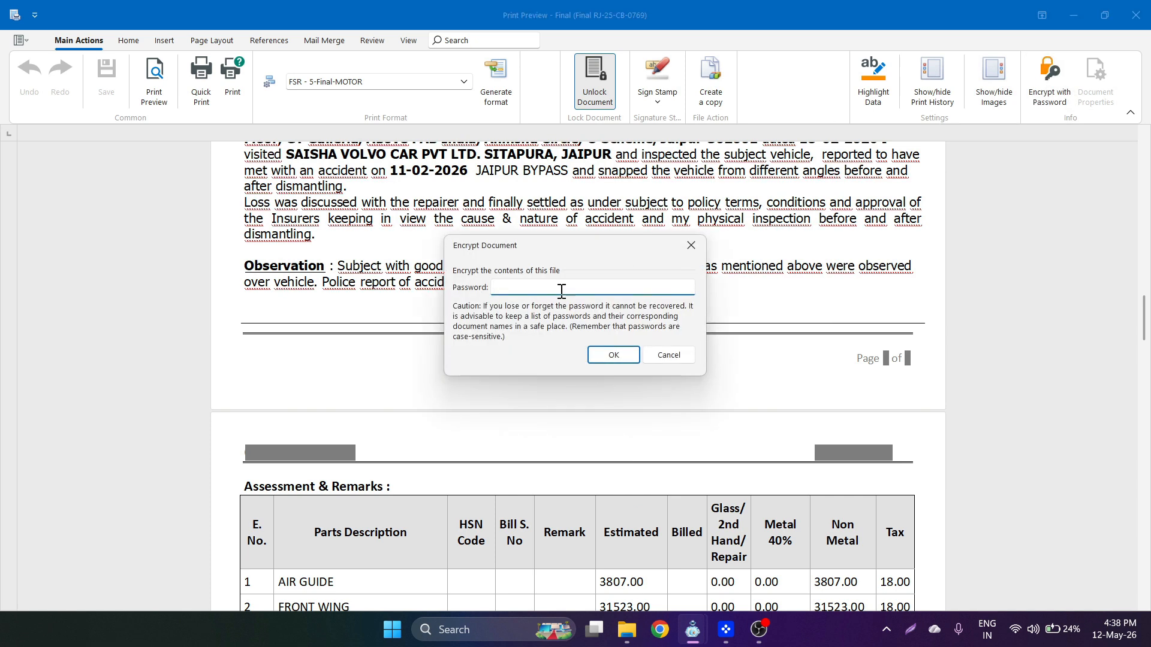
click(623, 359)
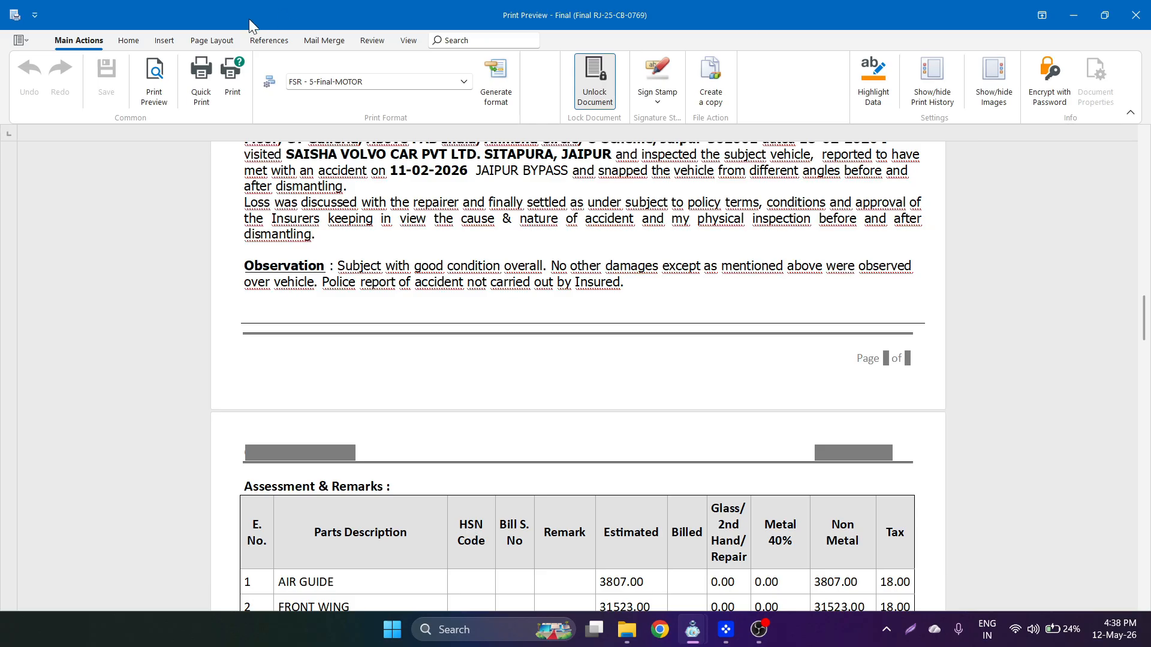
click(128, 42)
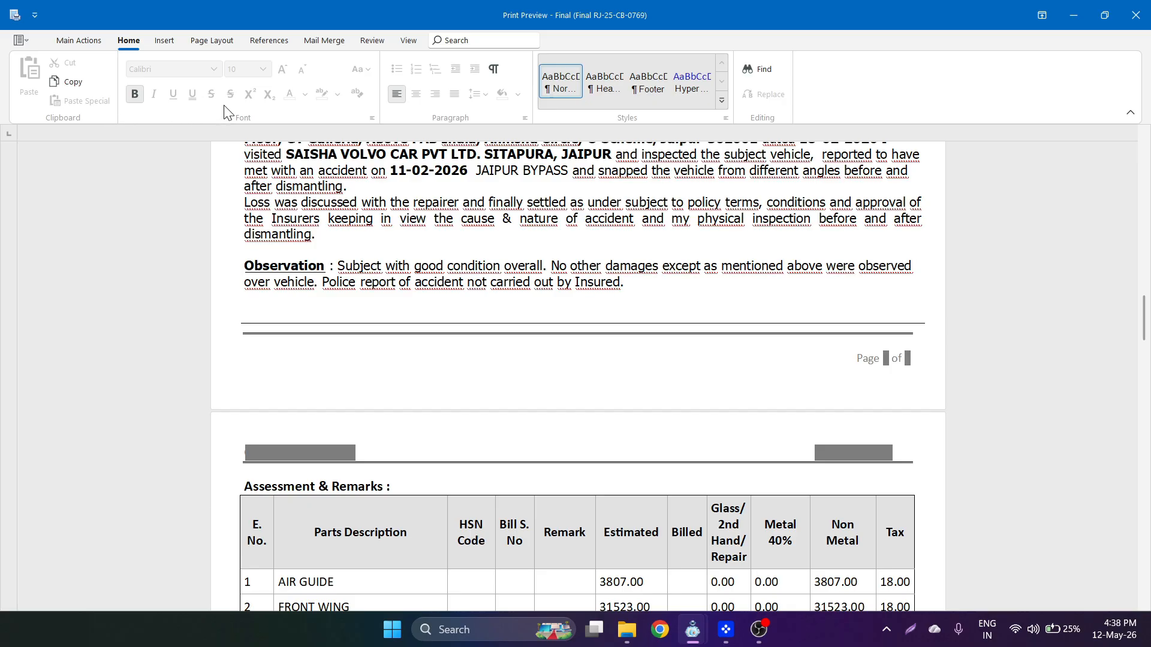
- Glance over the Home tab's Font Color and Styles lists without changes, then show the Insert tools
click(91, 42)
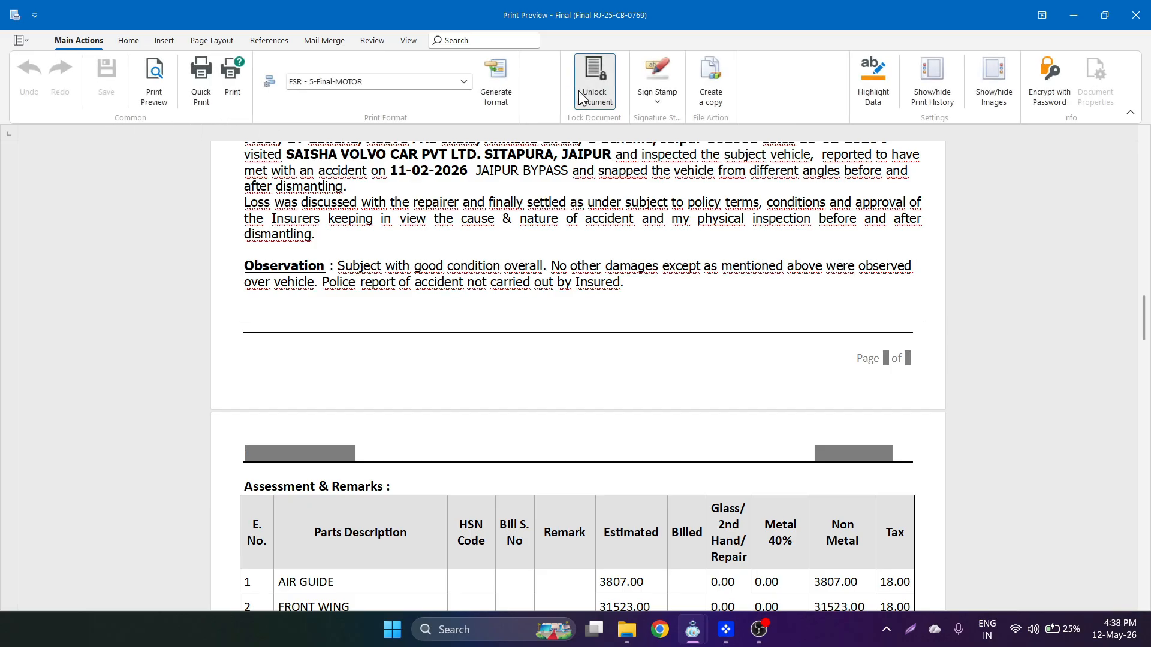
click(128, 41)
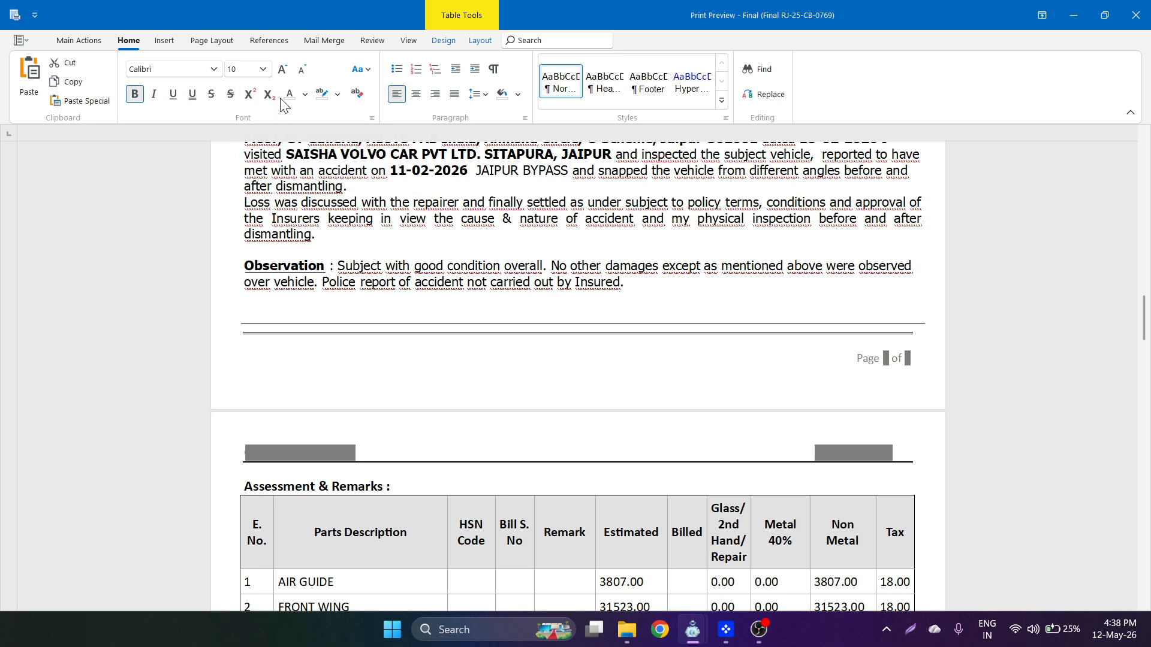
click(305, 95)
click(304, 95)
click(722, 100)
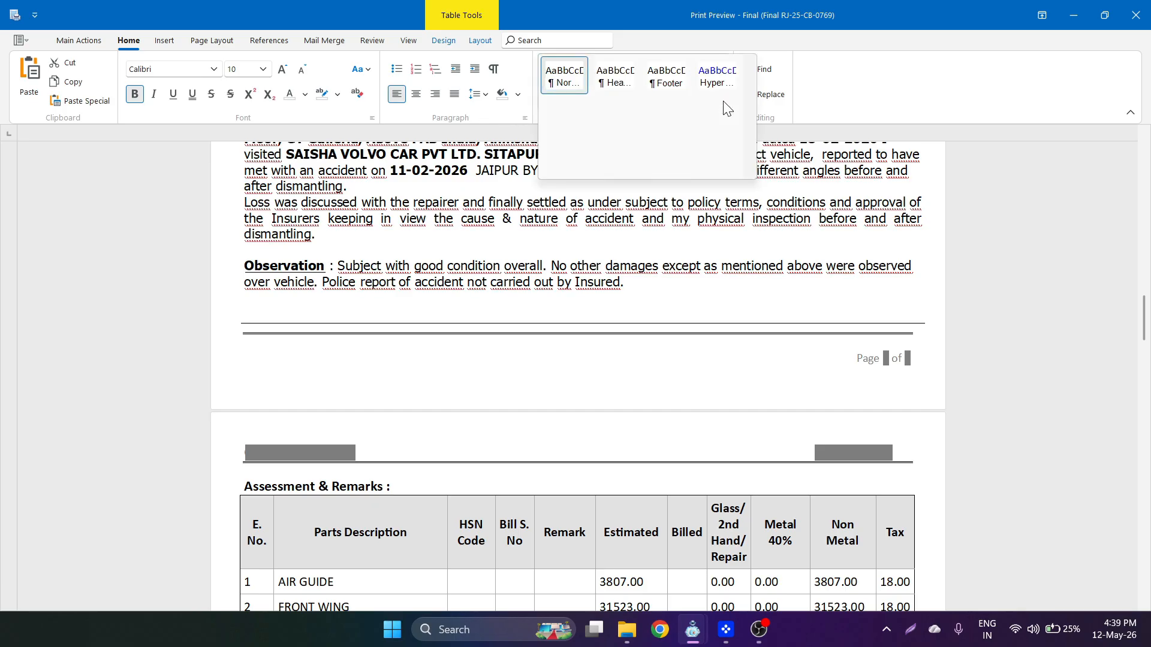
click(852, 91)
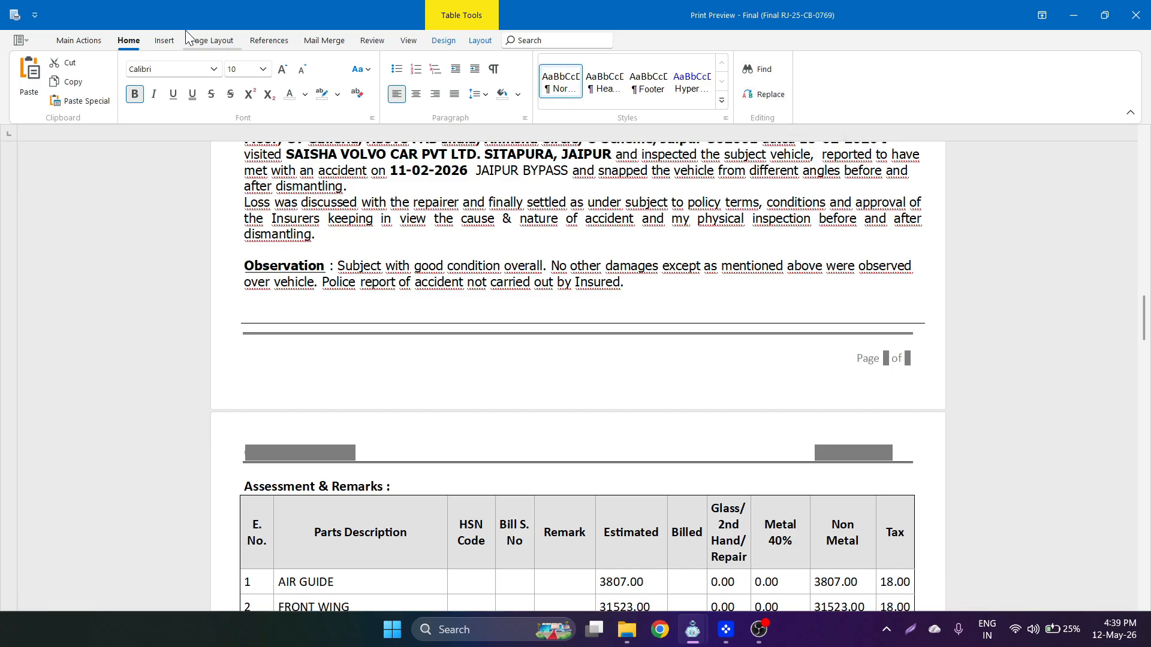
click(165, 42)
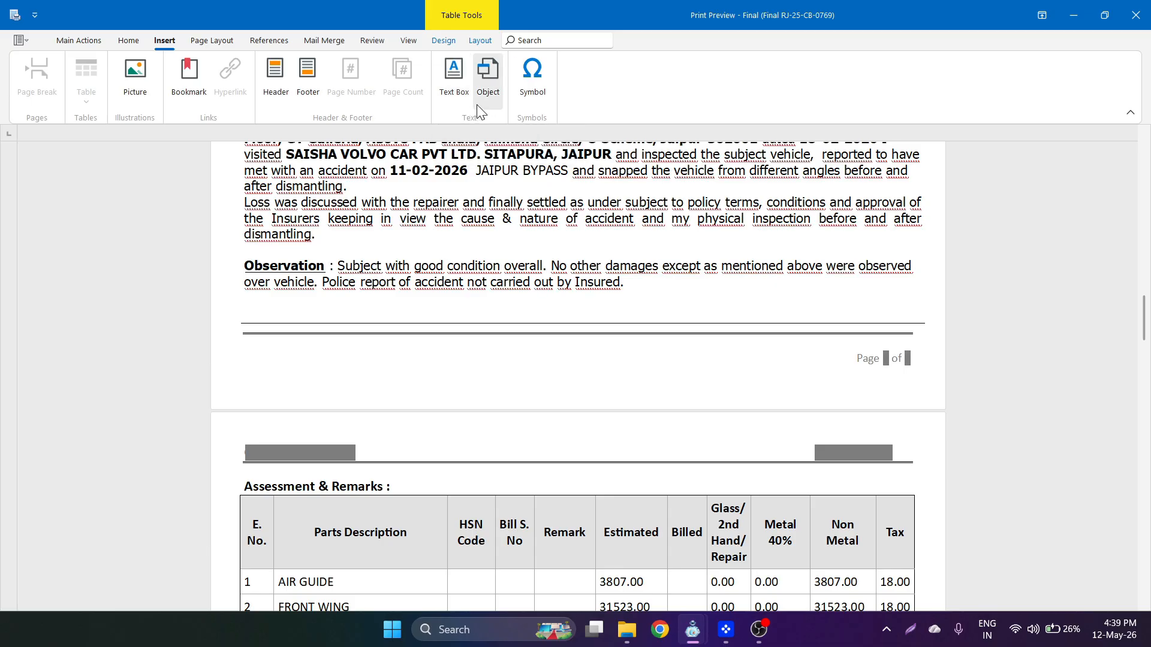
- Dismiss the Symbol list, browse margins and orientation, and set the paper size to A4
click(527, 95)
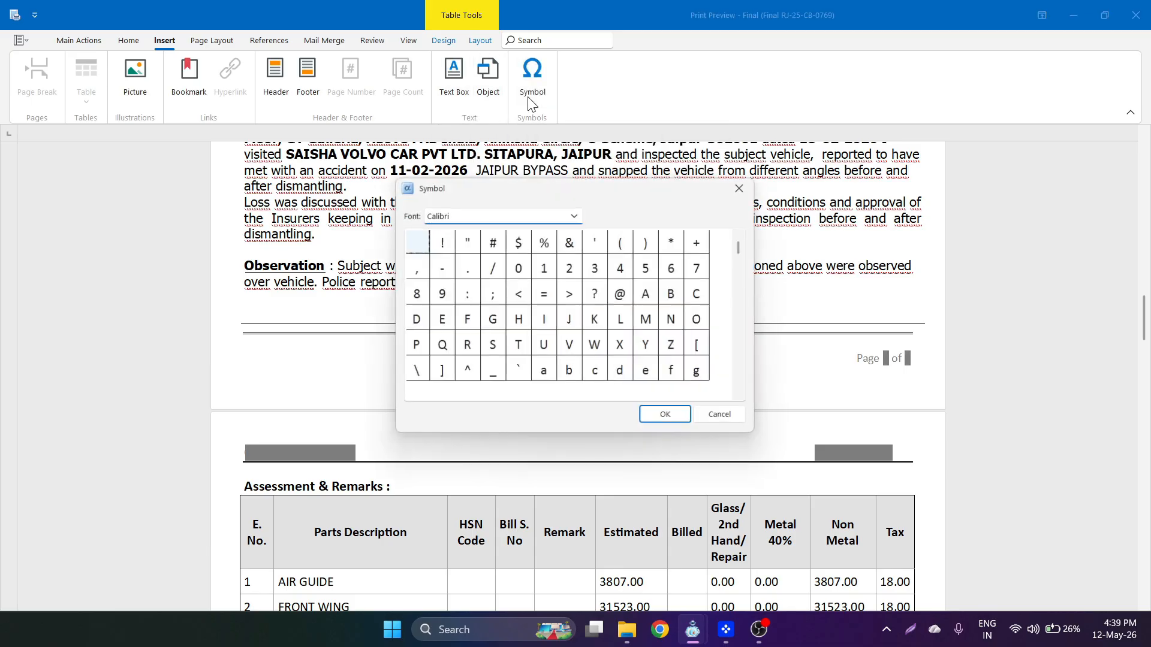
click(732, 424)
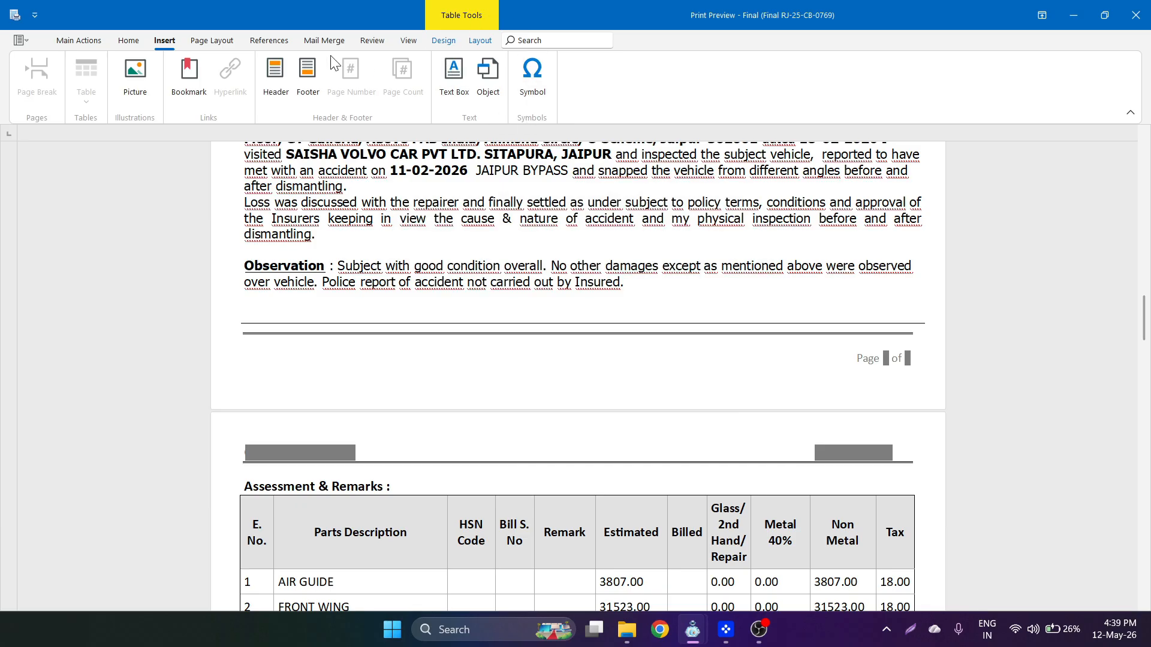
click(222, 42)
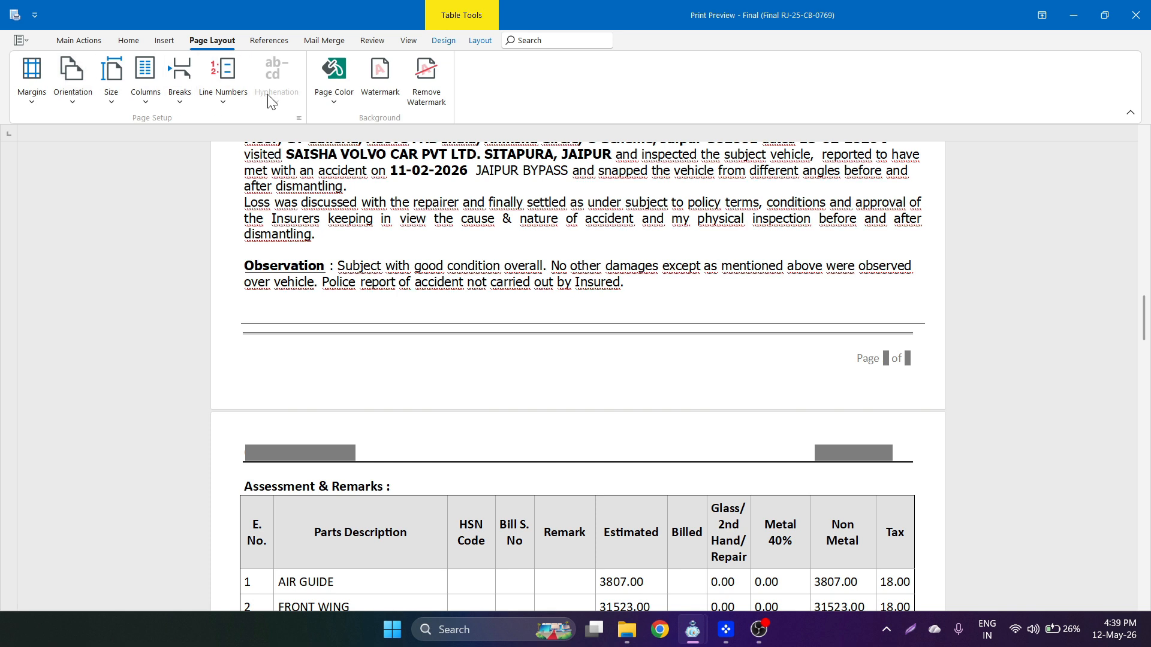
click(37, 113)
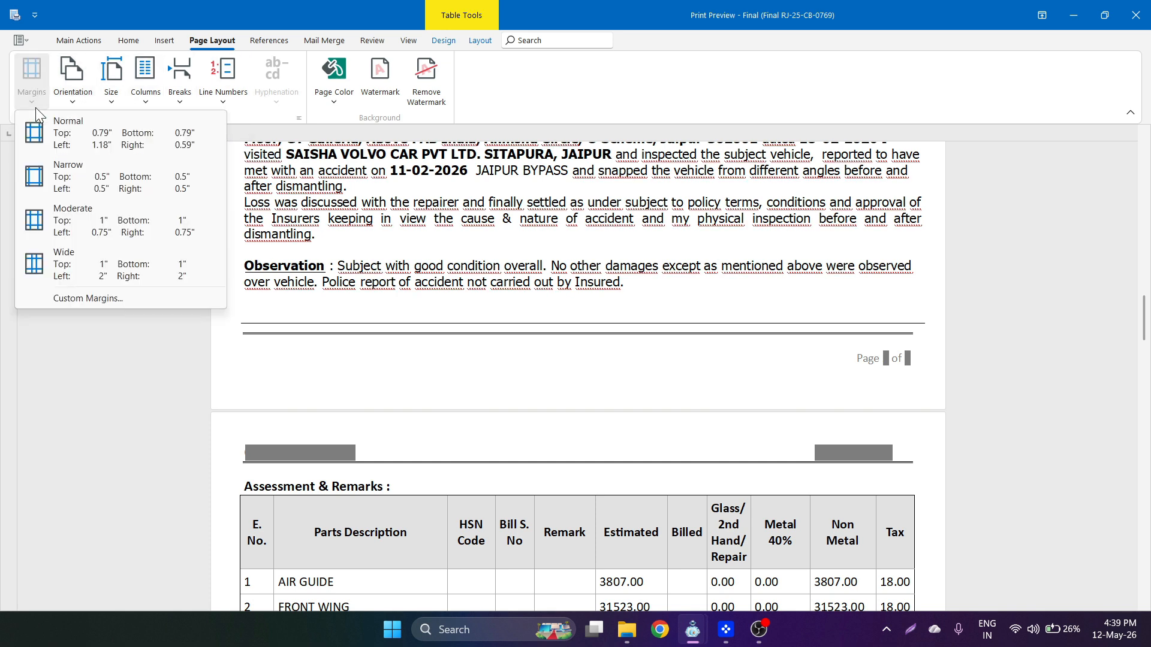
click(37, 112)
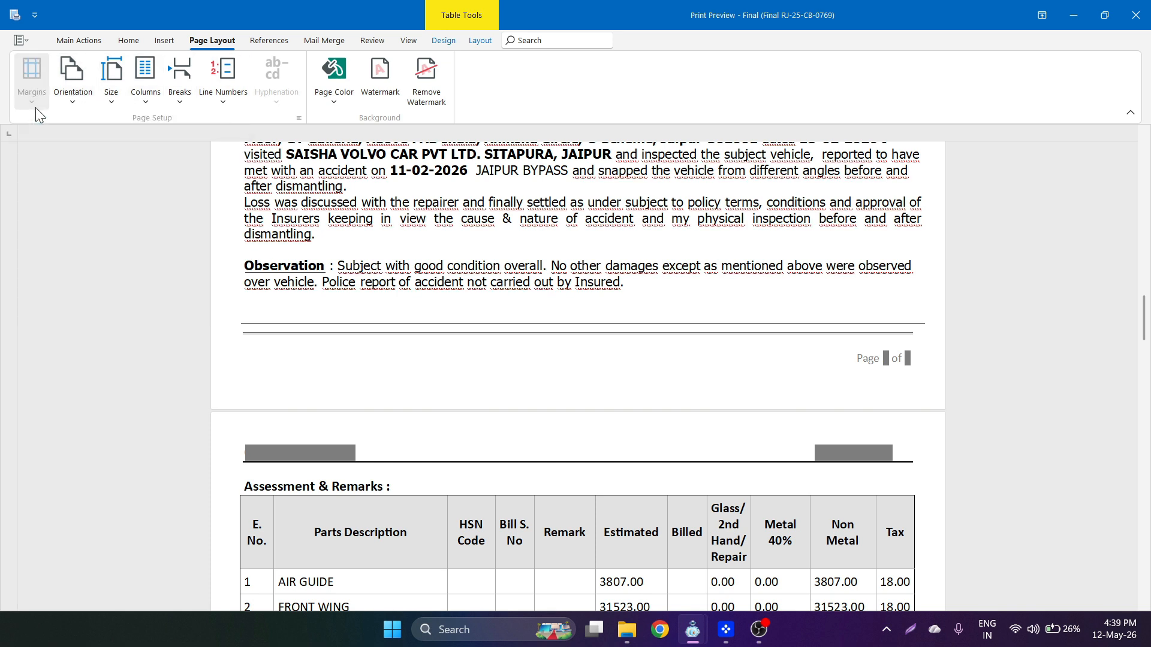
click(70, 111)
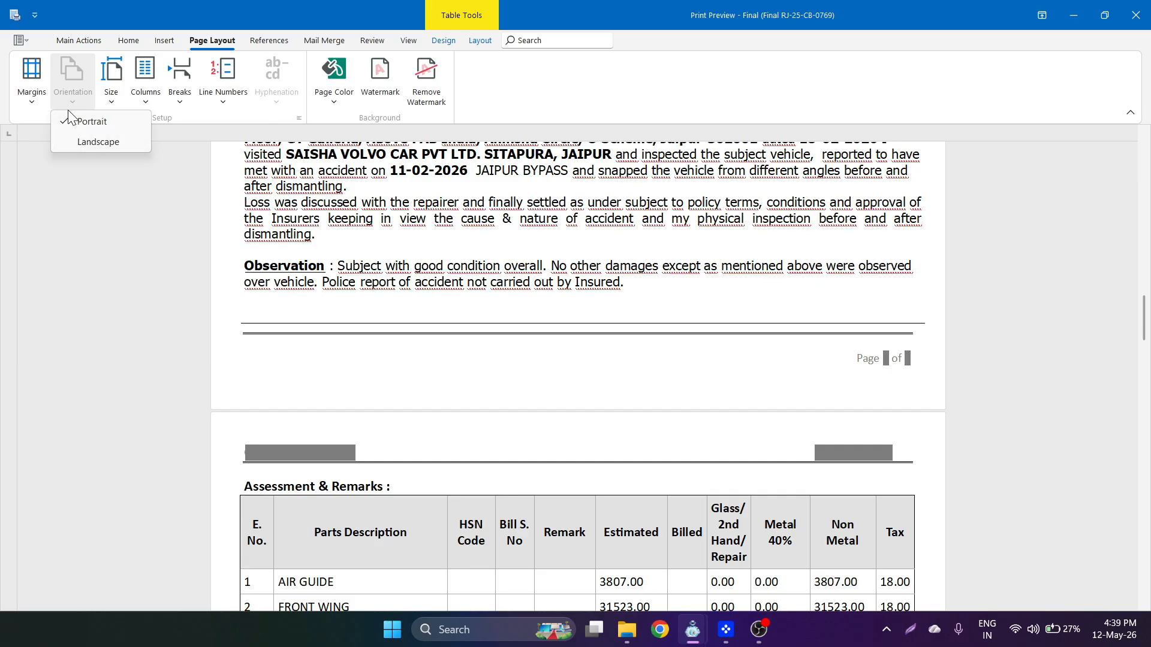
click(107, 101)
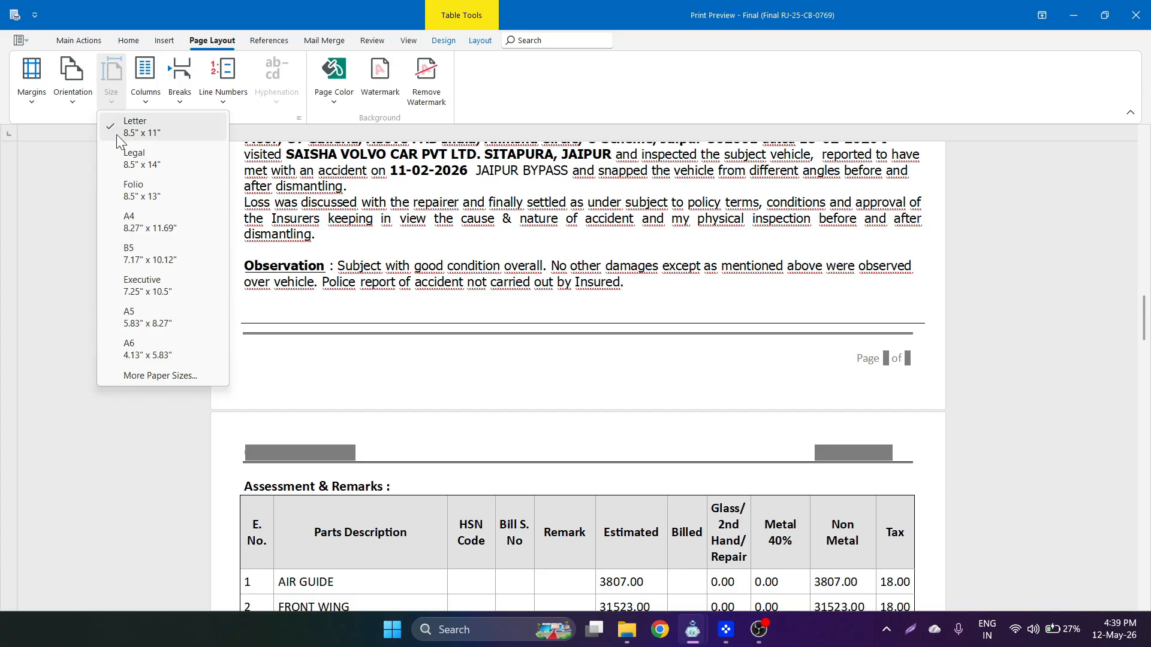
click(147, 223)
- Review the columns, line numbering, page colour and watermark options, leaving all unchanged
click(148, 102)
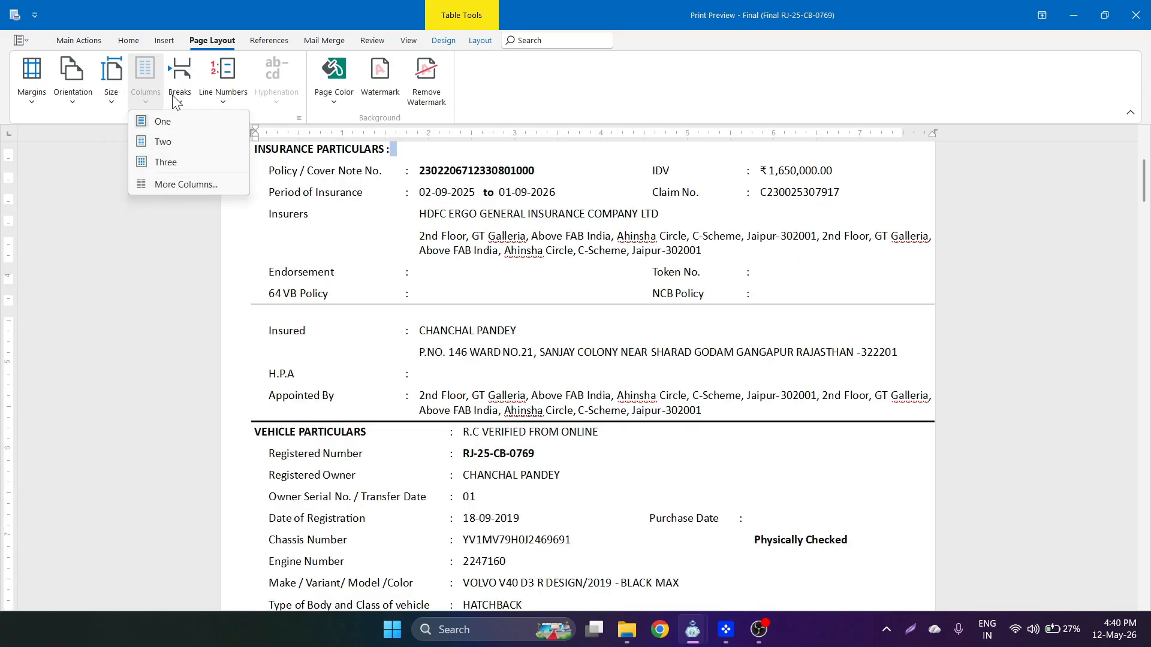
click(222, 103)
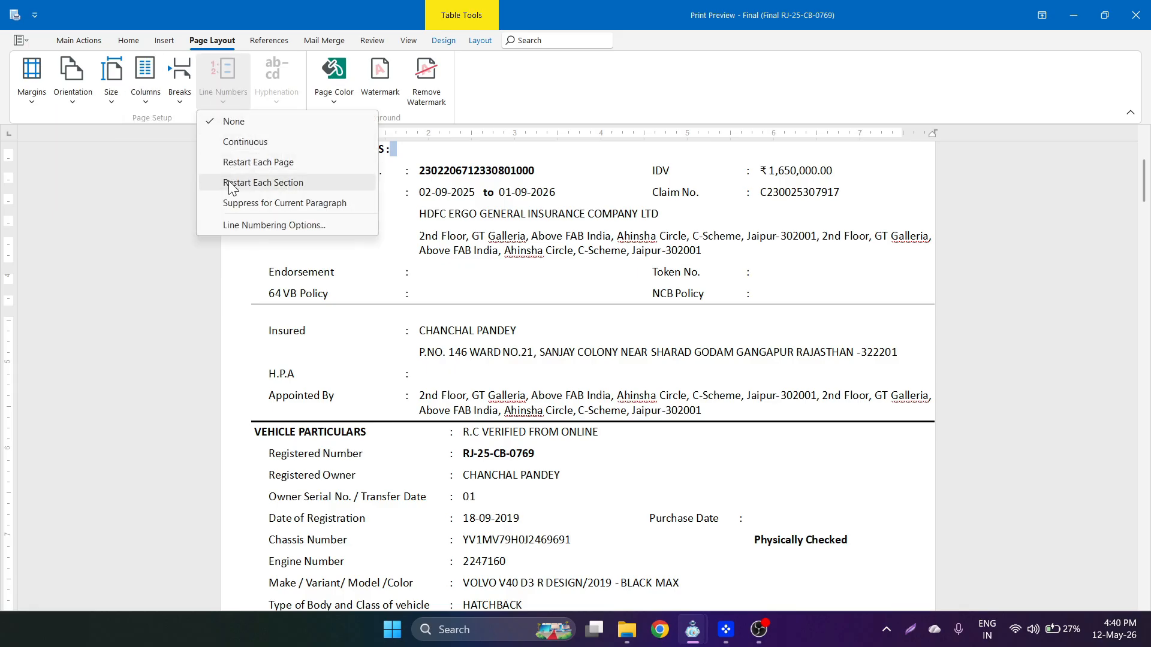
click(232, 99)
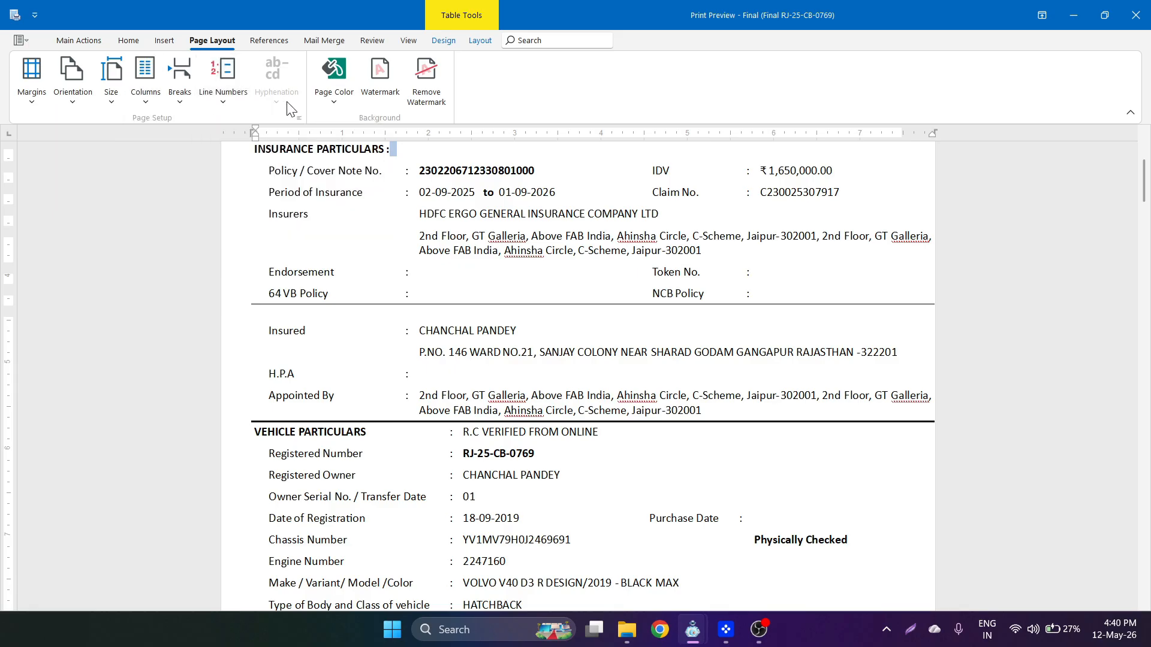
click(337, 108)
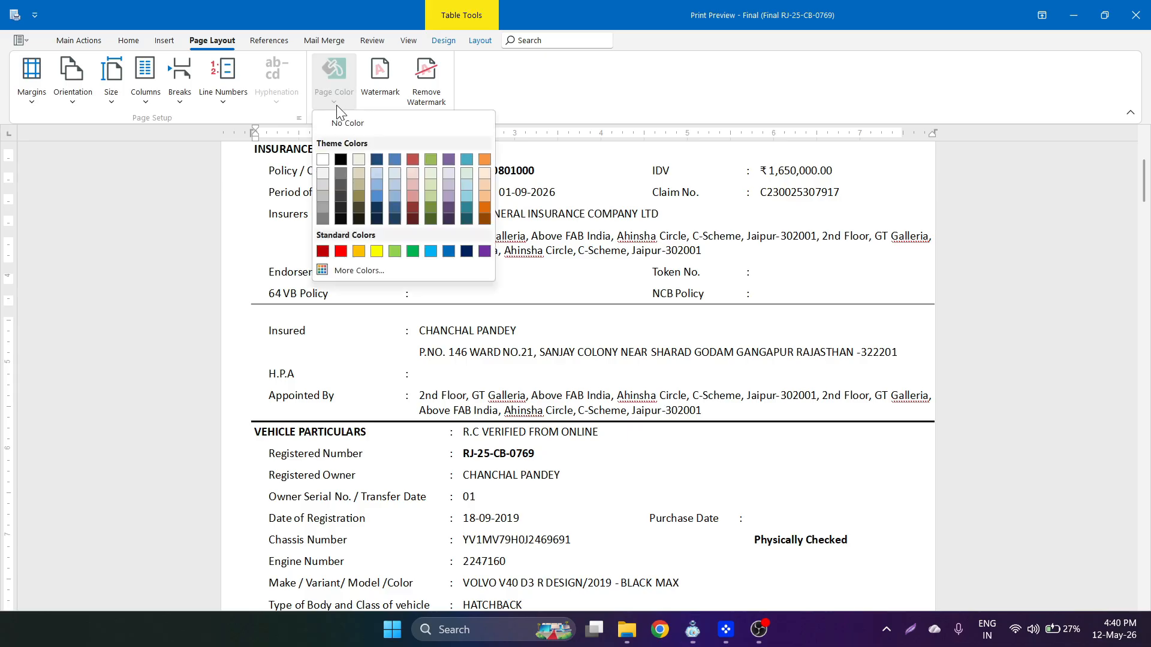
click(379, 100)
click(378, 101)
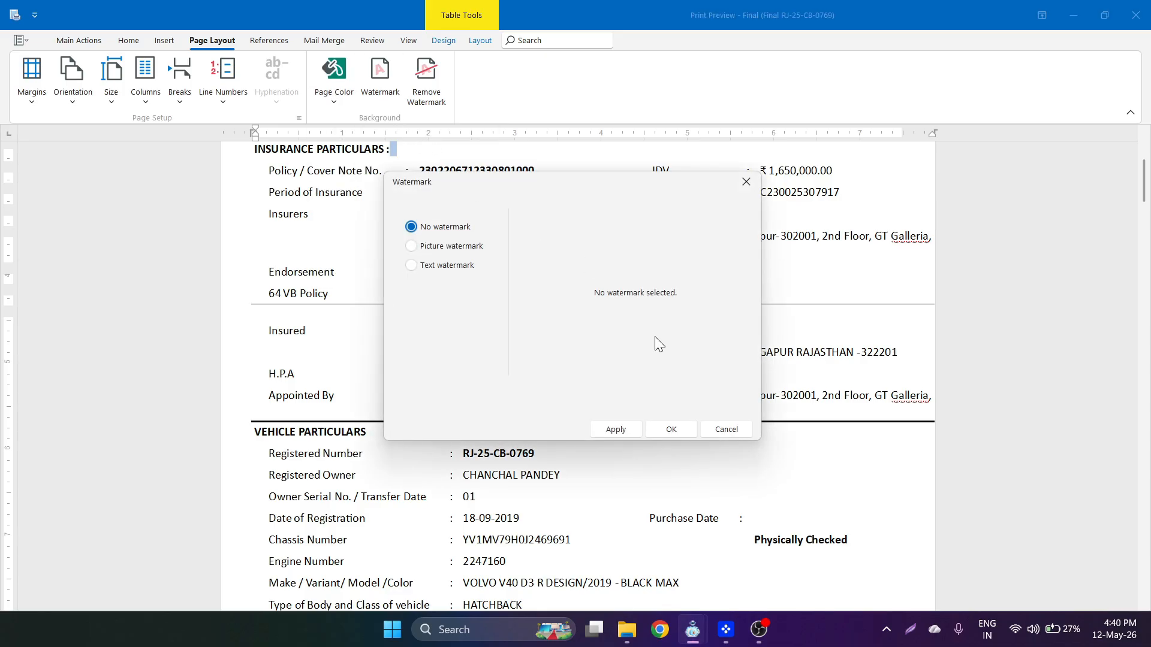
click(727, 429)
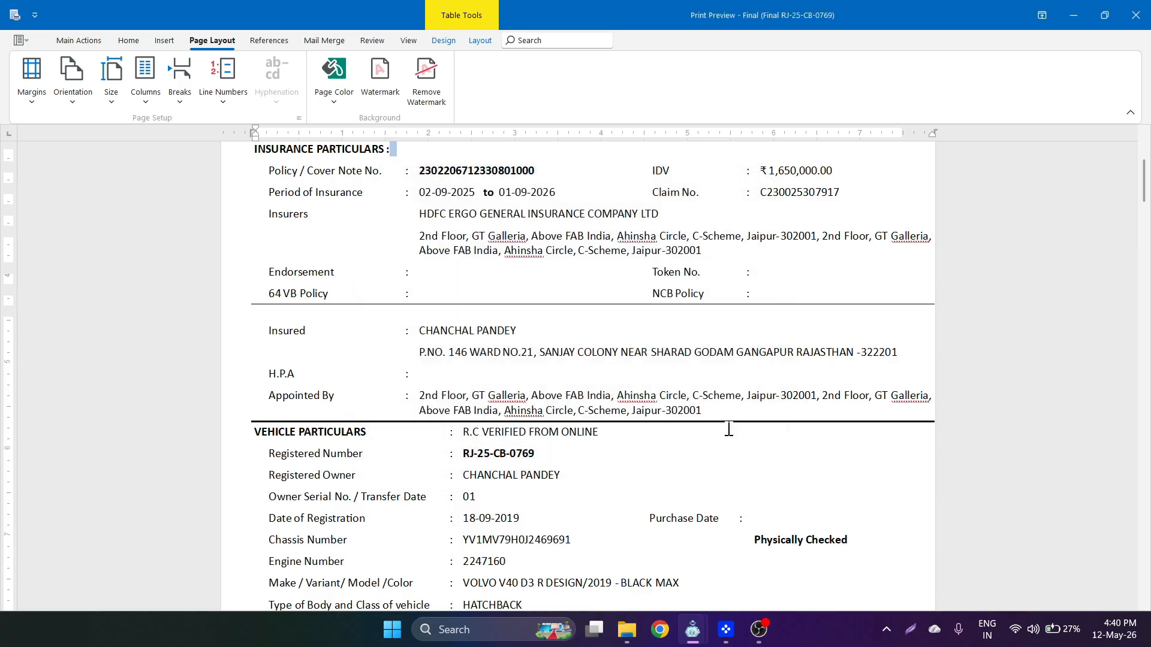
- Step through the References, Mail Merge and Review ribbon tabs in turn
click(263, 38)
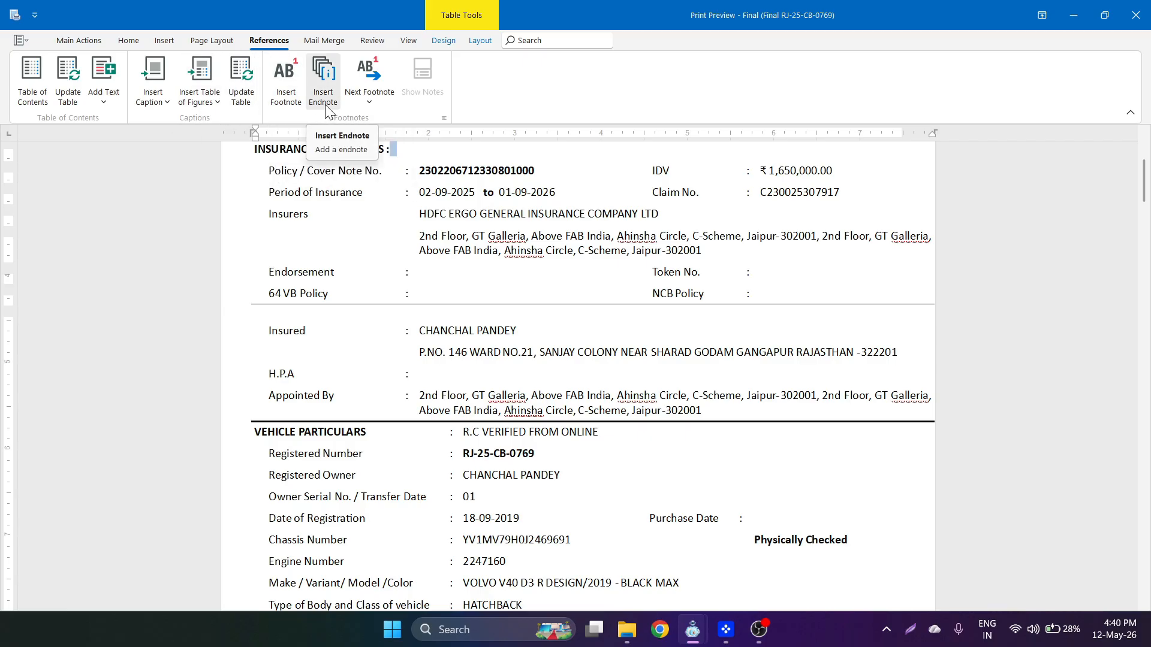
click(337, 43)
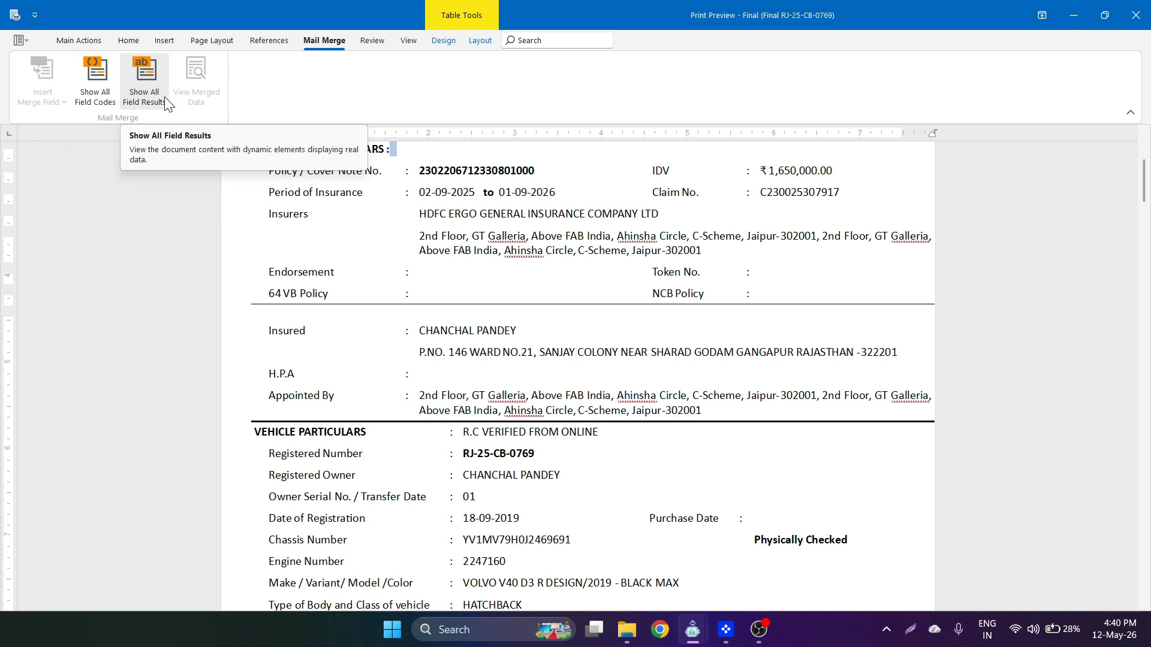
click(373, 48)
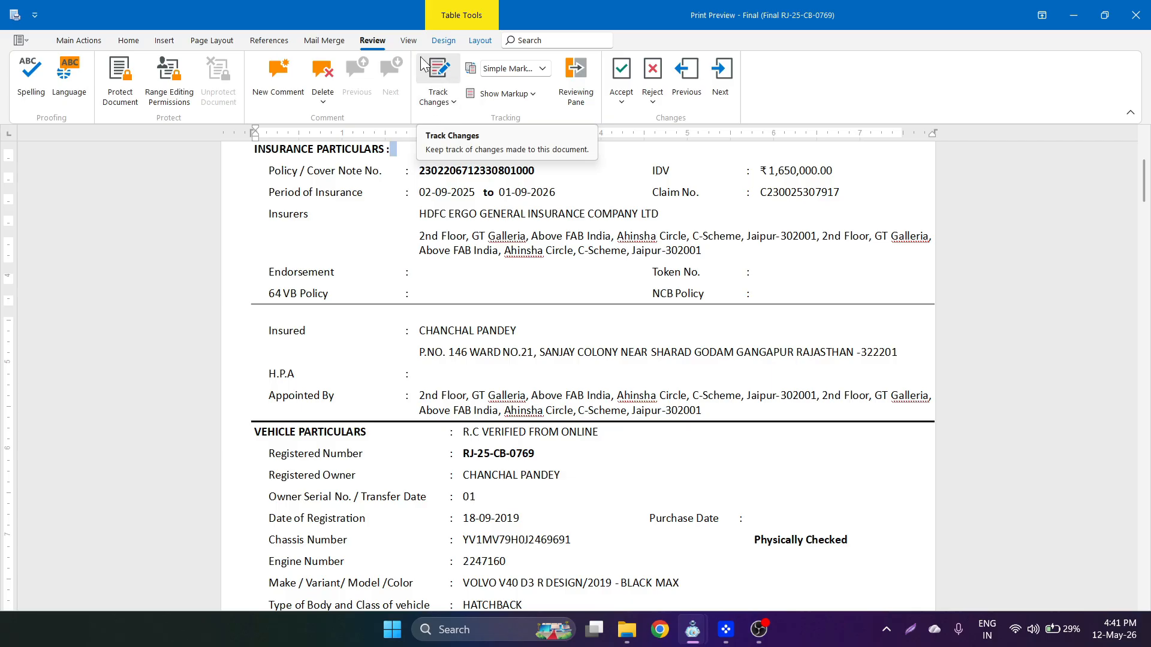
- Look over the View, Table Tools Design and Layout ribbon tabs
click(410, 41)
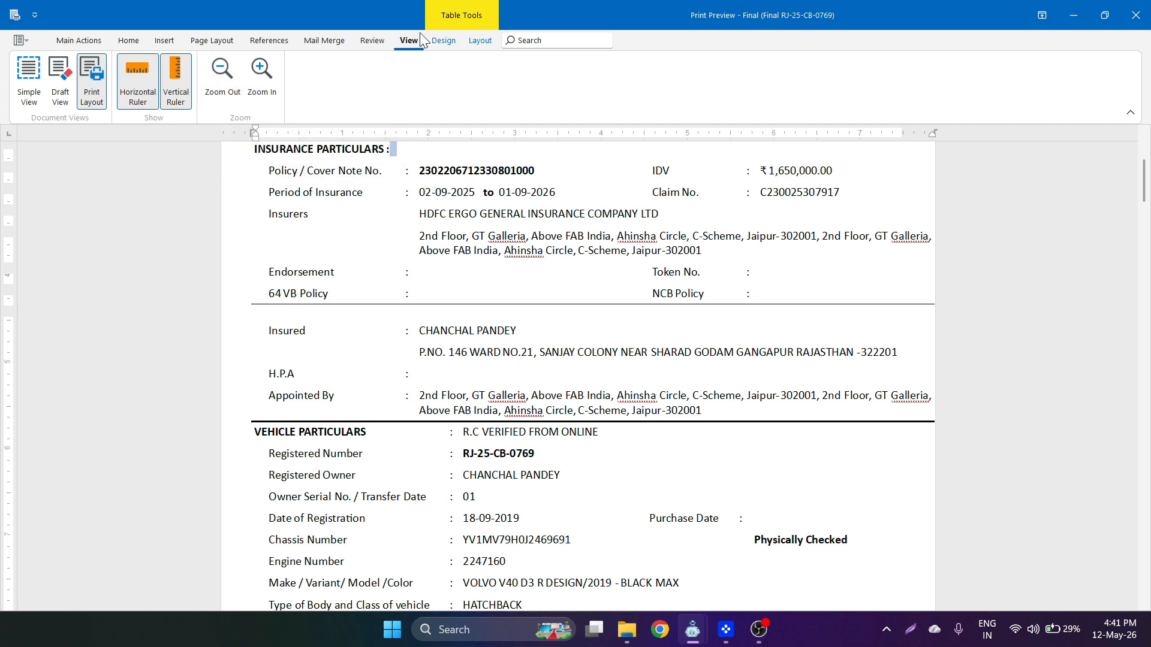
click(440, 36)
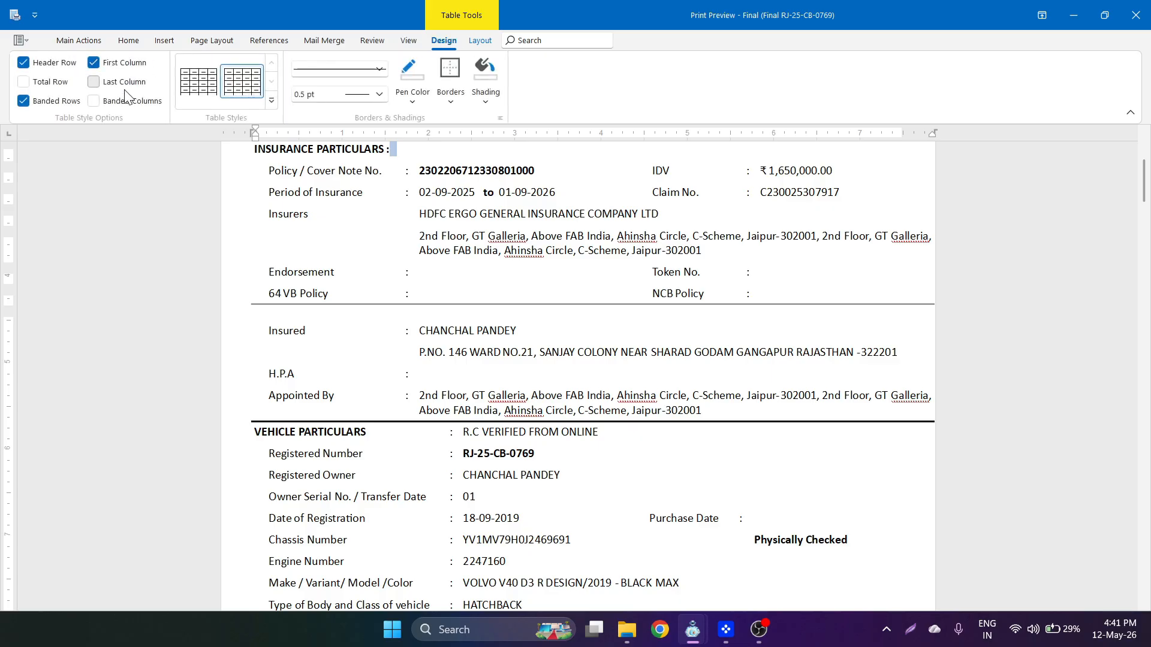
click(486, 42)
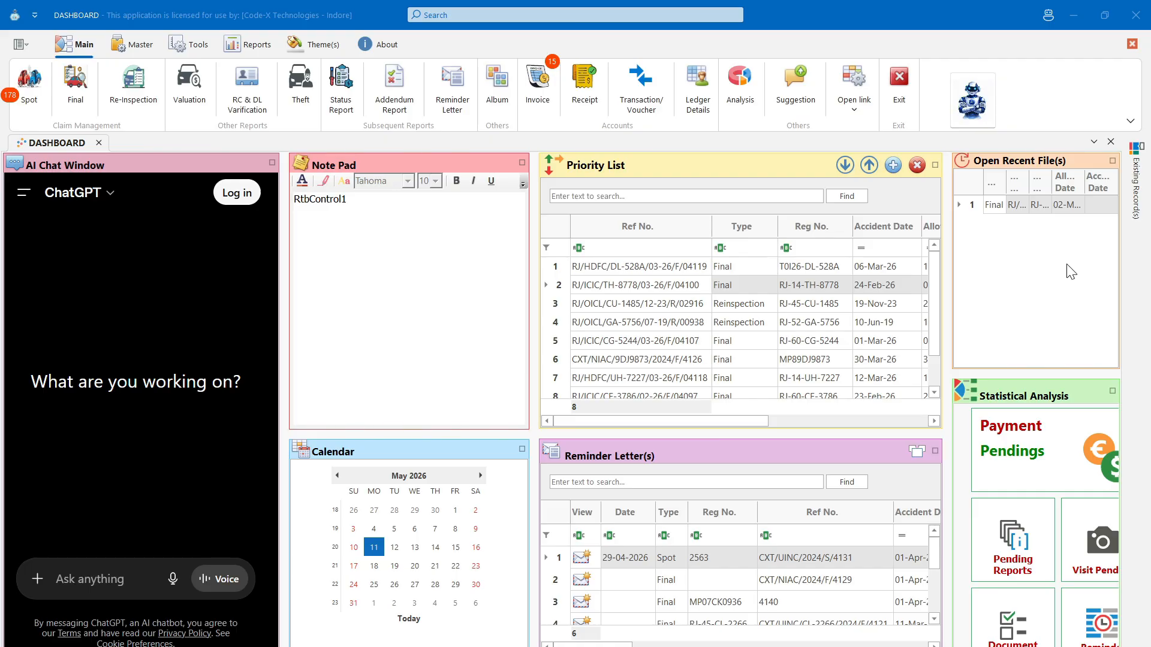
- Open final report CXT/00001 in Modify mode, go to Assessment Summary and widen Bill Check Details
mouse_move(1135, 198)
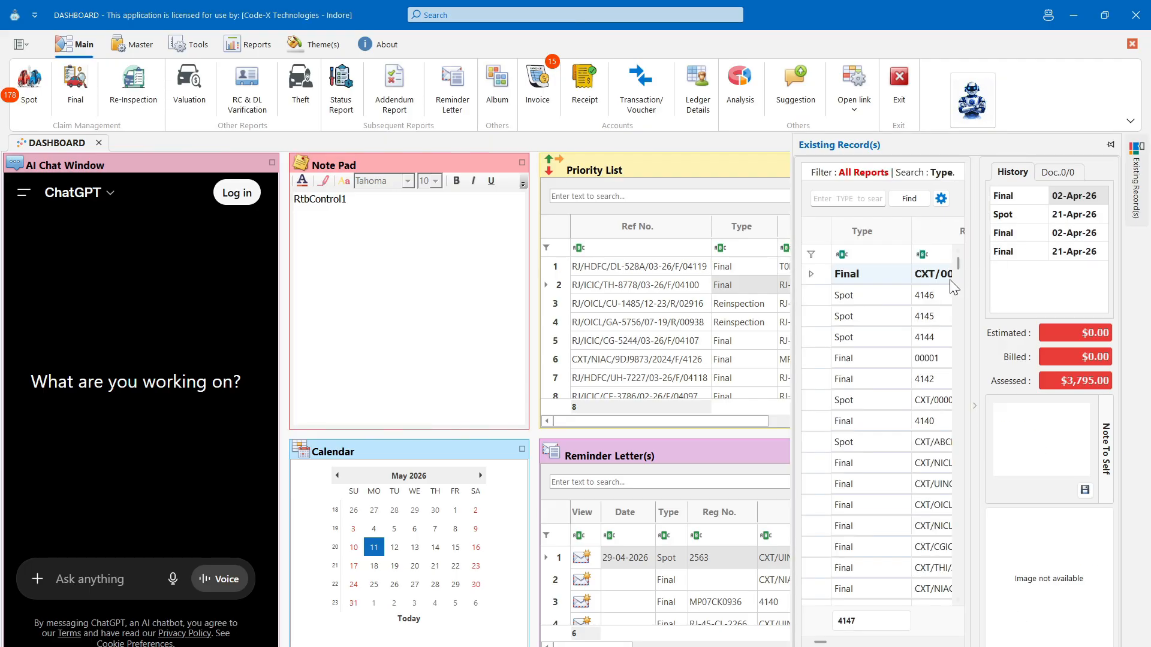
double_click(891, 281)
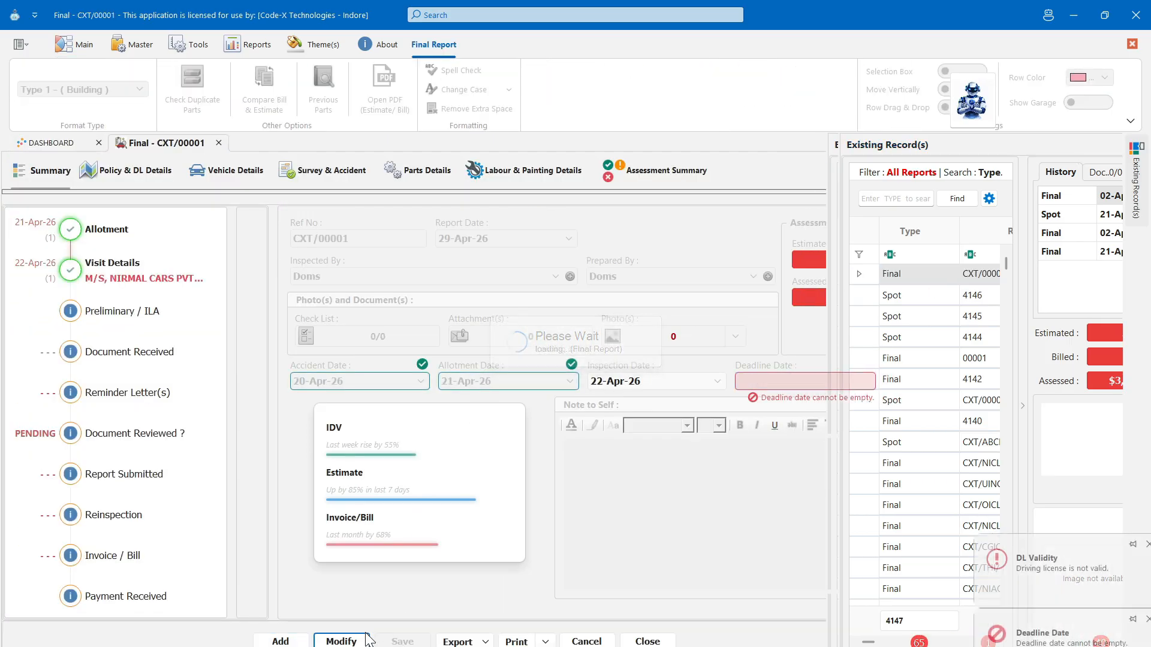
click(353, 641)
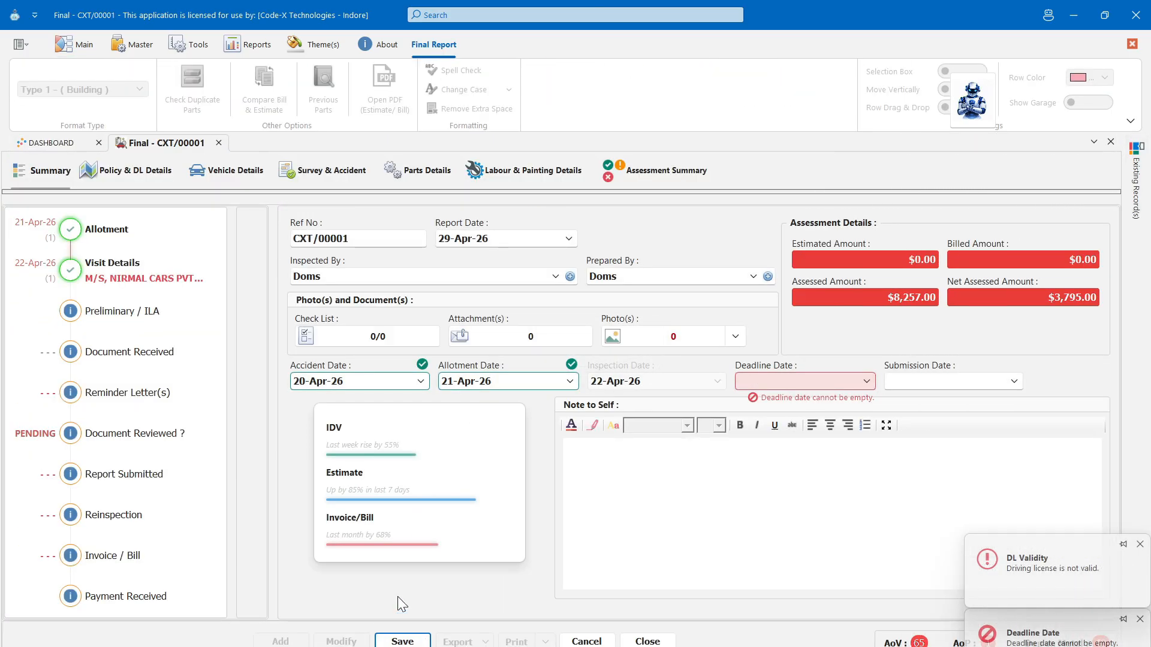
click(670, 180)
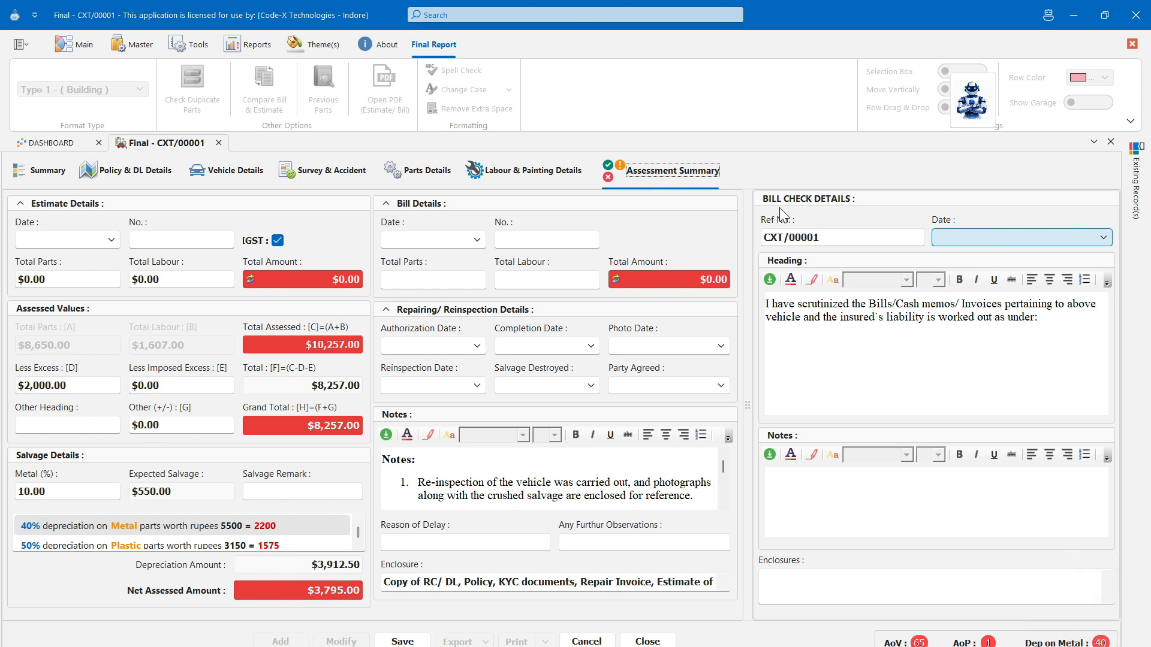
drag(749, 381, 144, 379)
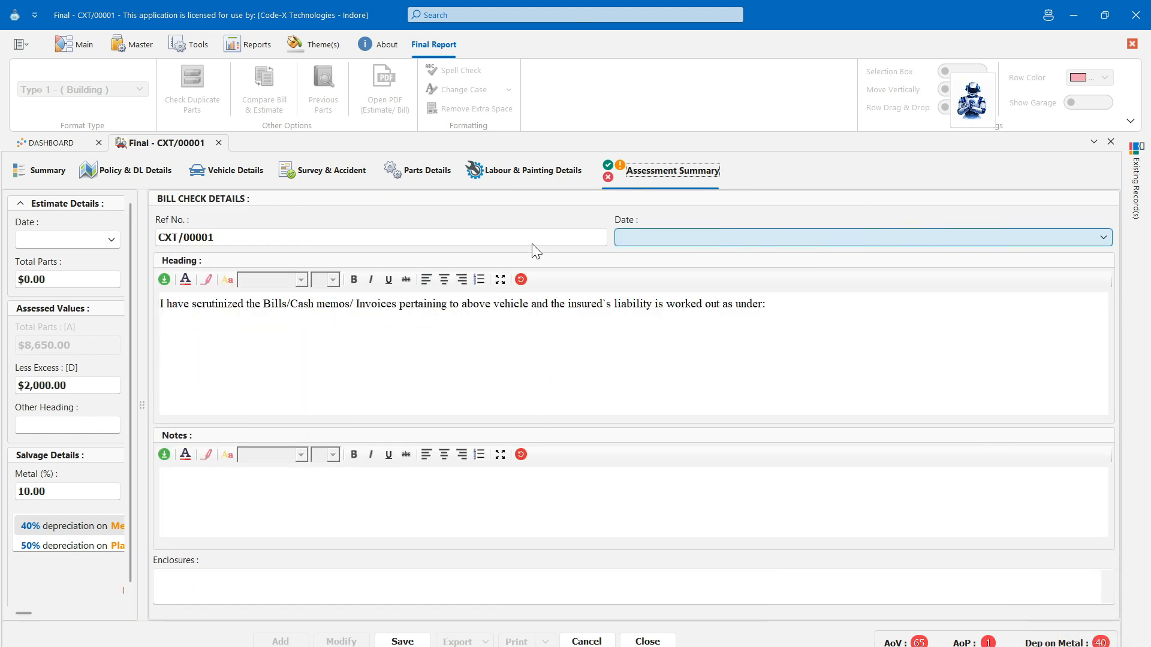
- Change the bill check date to 11-May-26 and move into the Notes editor
click(1103, 239)
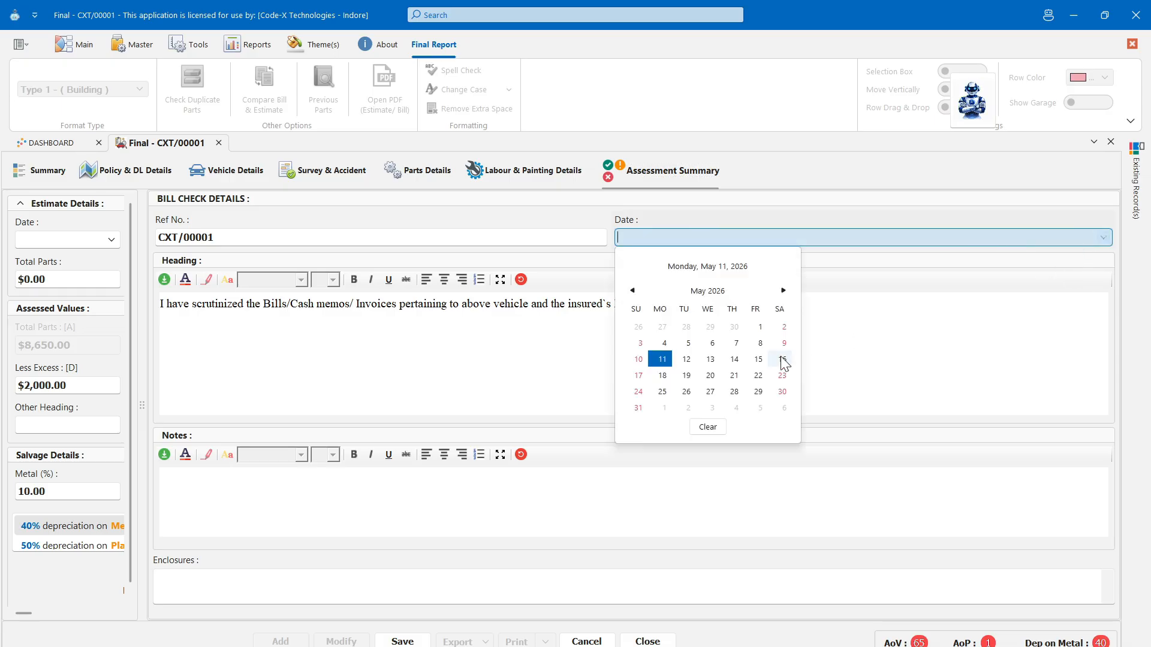
click(665, 375)
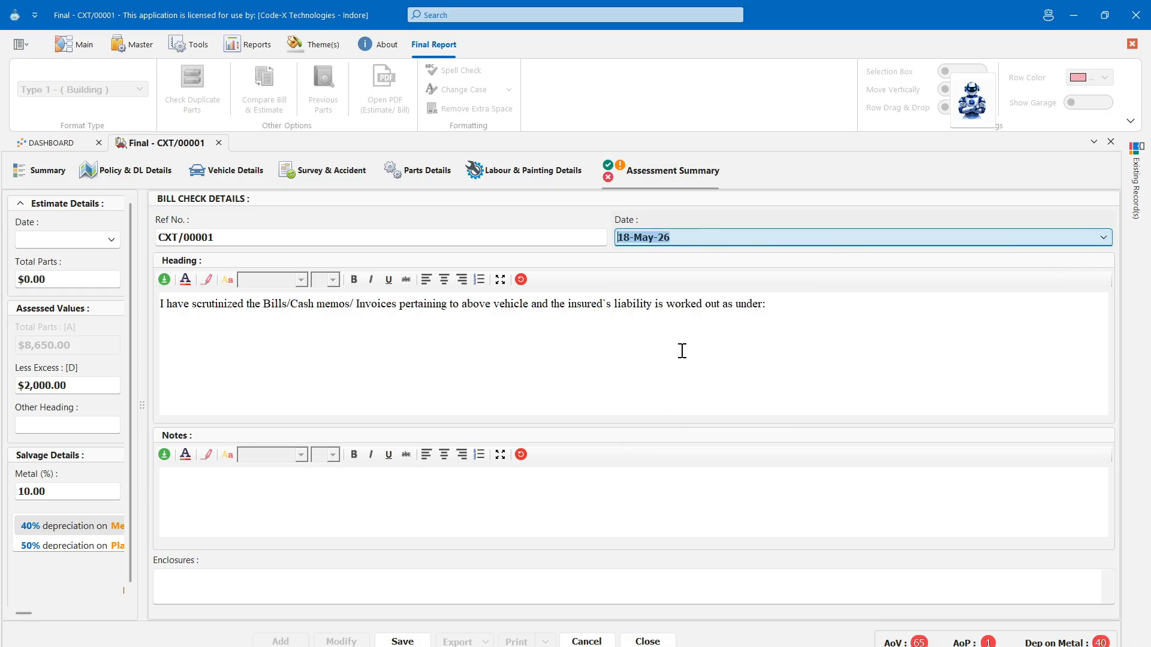
key(Left)
text(11)
key(Tab)
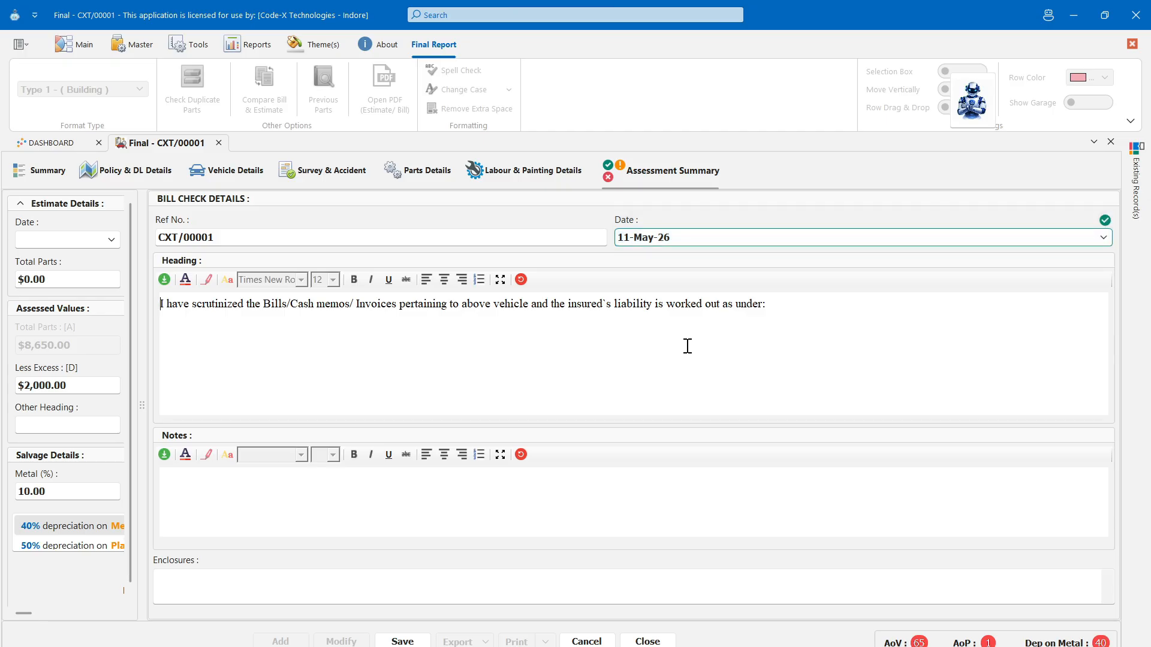
click(661, 484)
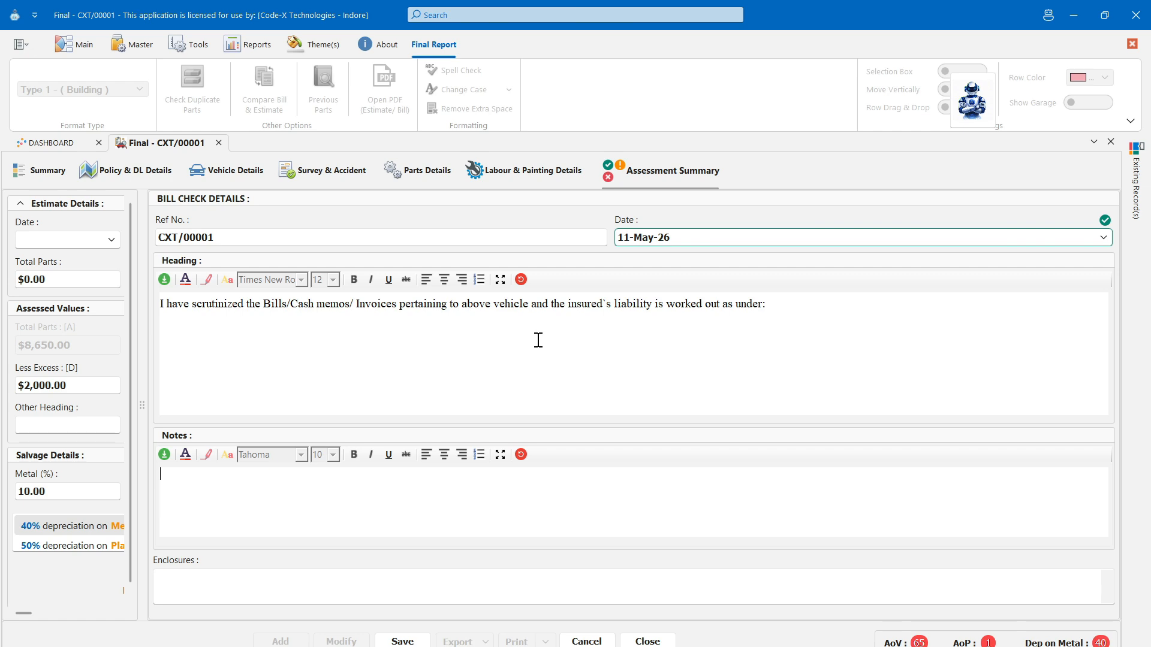
- Replace the full Heading text with the AI Assistant's Explain output in the full-screen editor
click(500, 280)
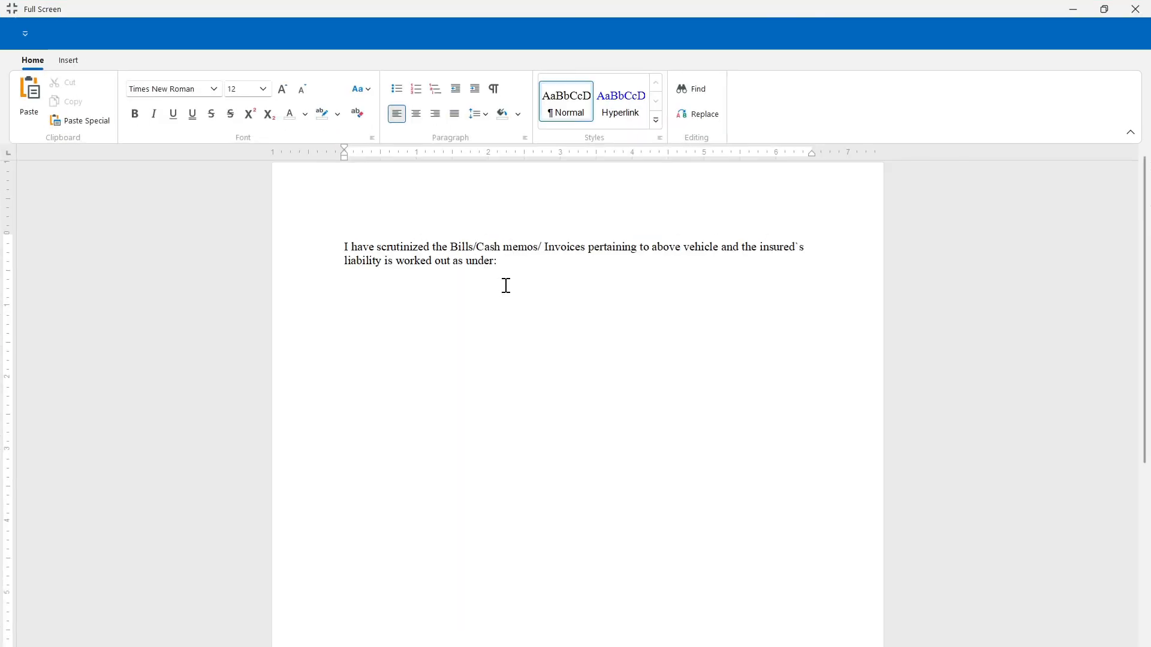
key(ctrl+a)
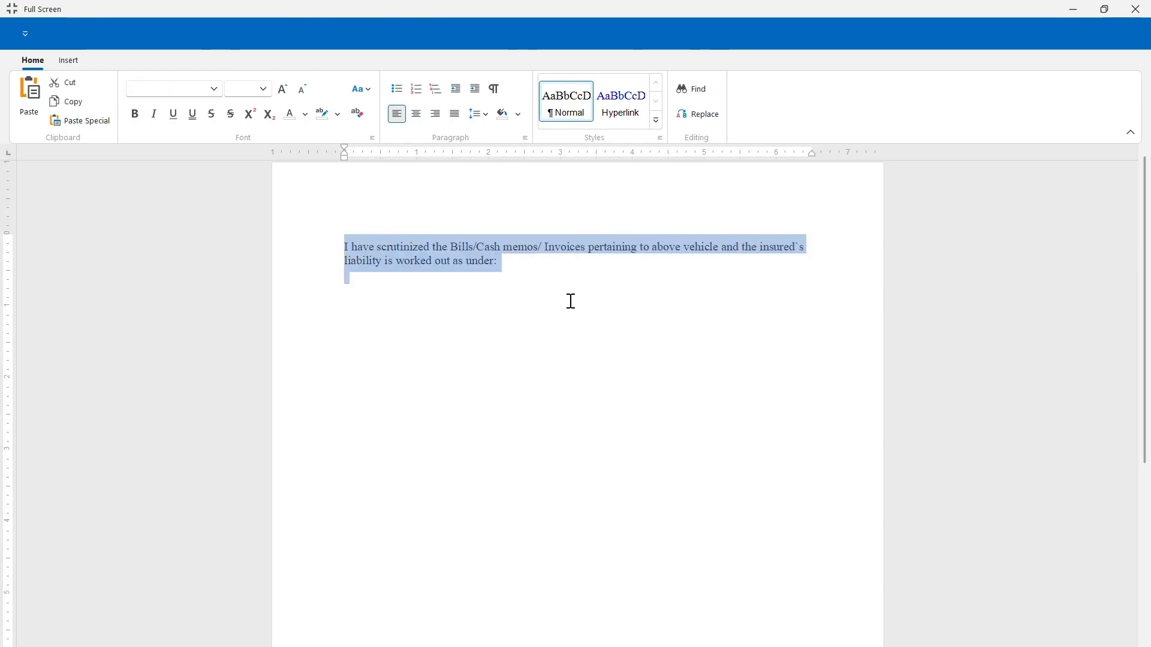
right_click(571, 301)
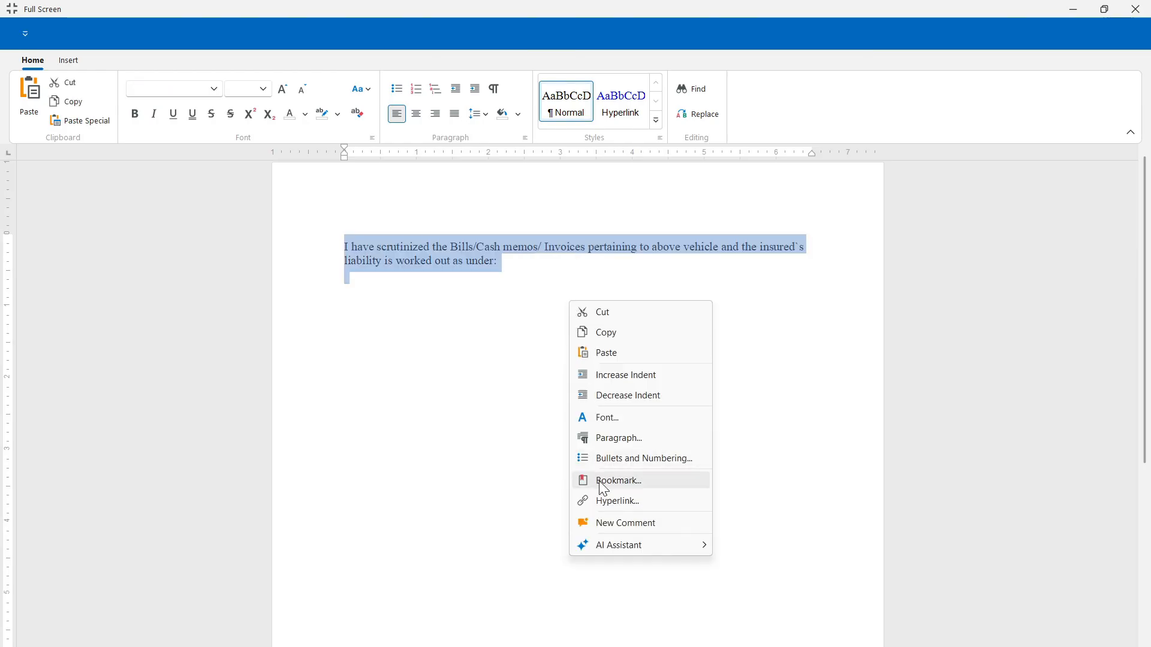
mouse_move(612, 549)
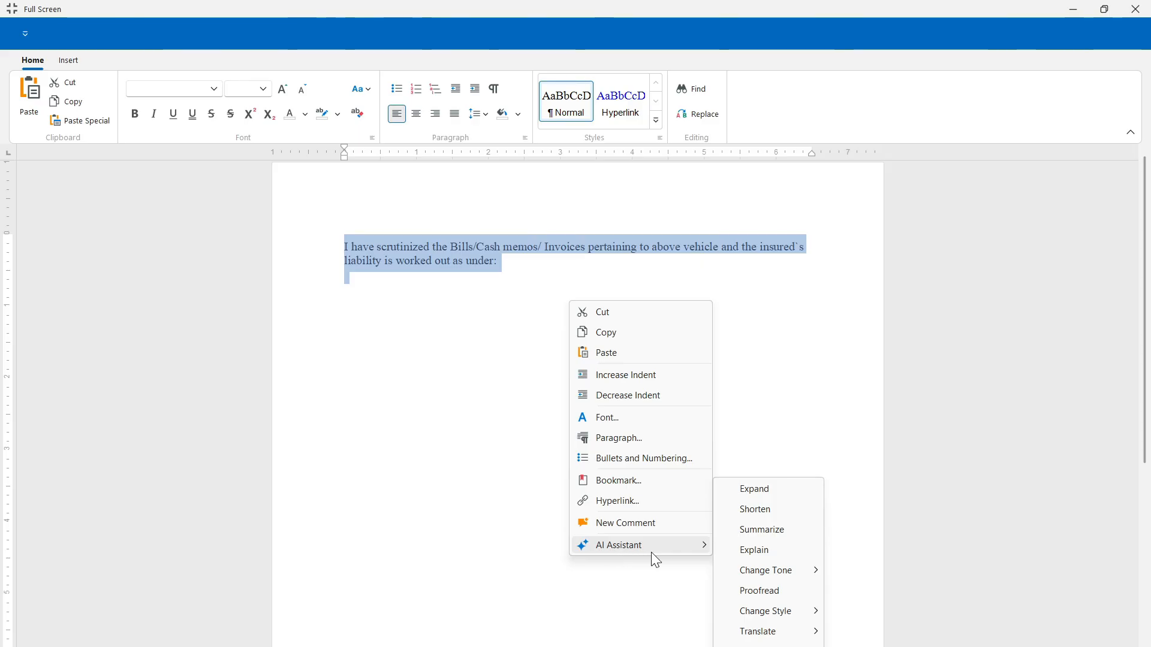
mouse_move(769, 633)
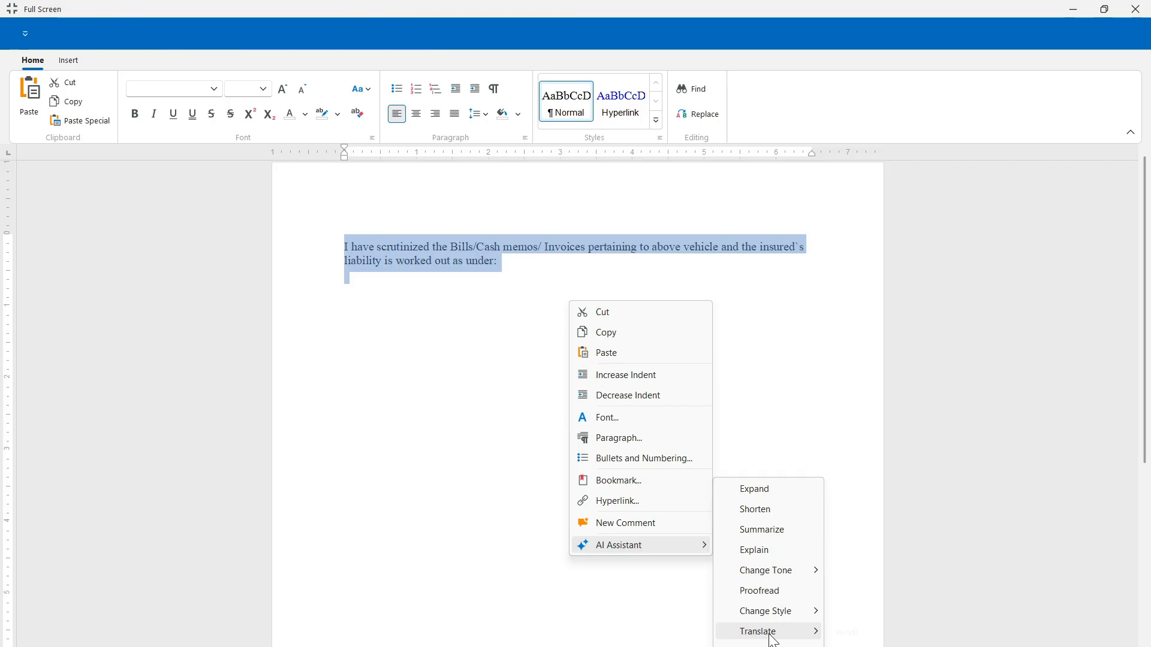
click(776, 558)
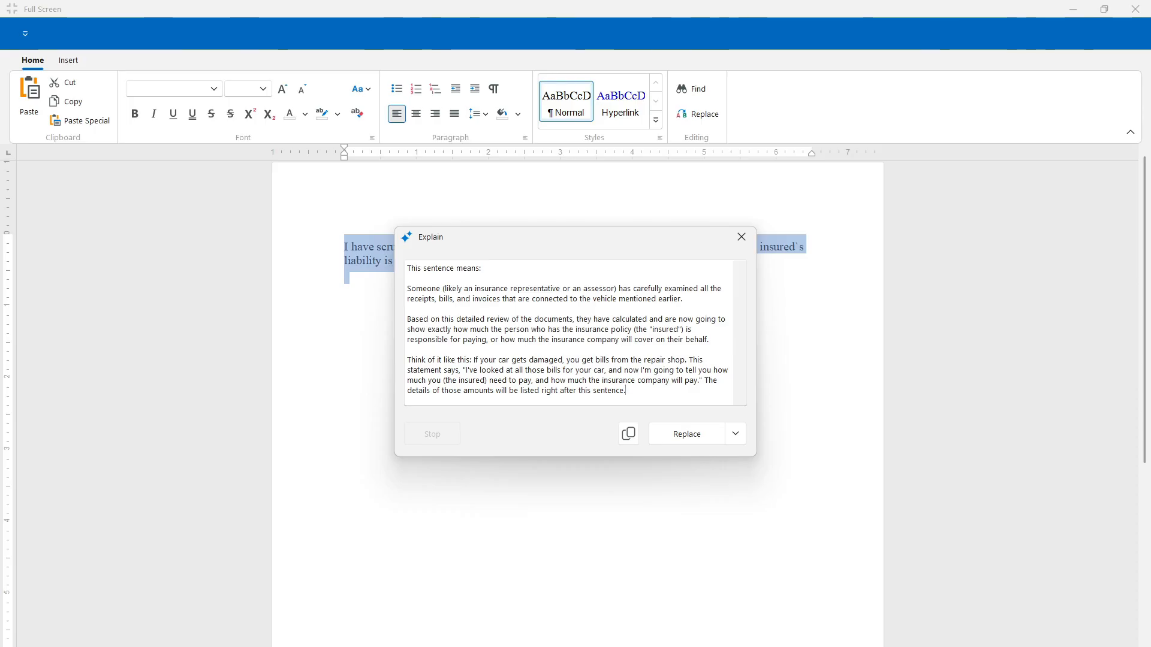
click(735, 434)
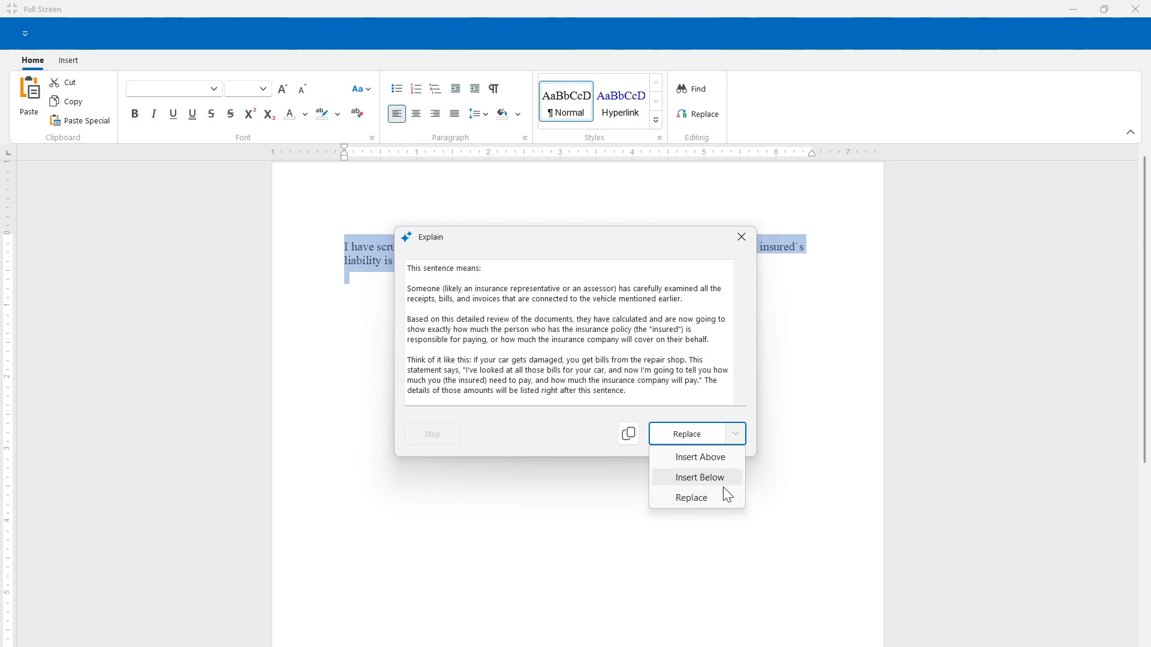
click(719, 498)
click(707, 462)
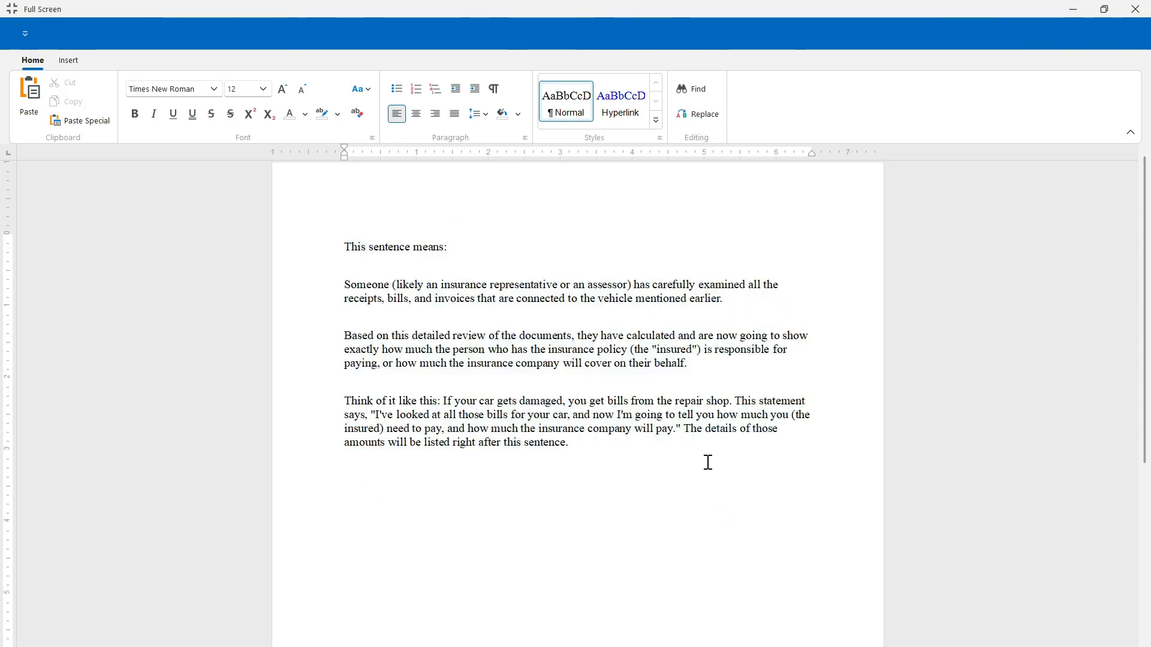
- Close the full-screen editor and save final report CXT/00001, dismissing the confirmation
click(1137, 10)
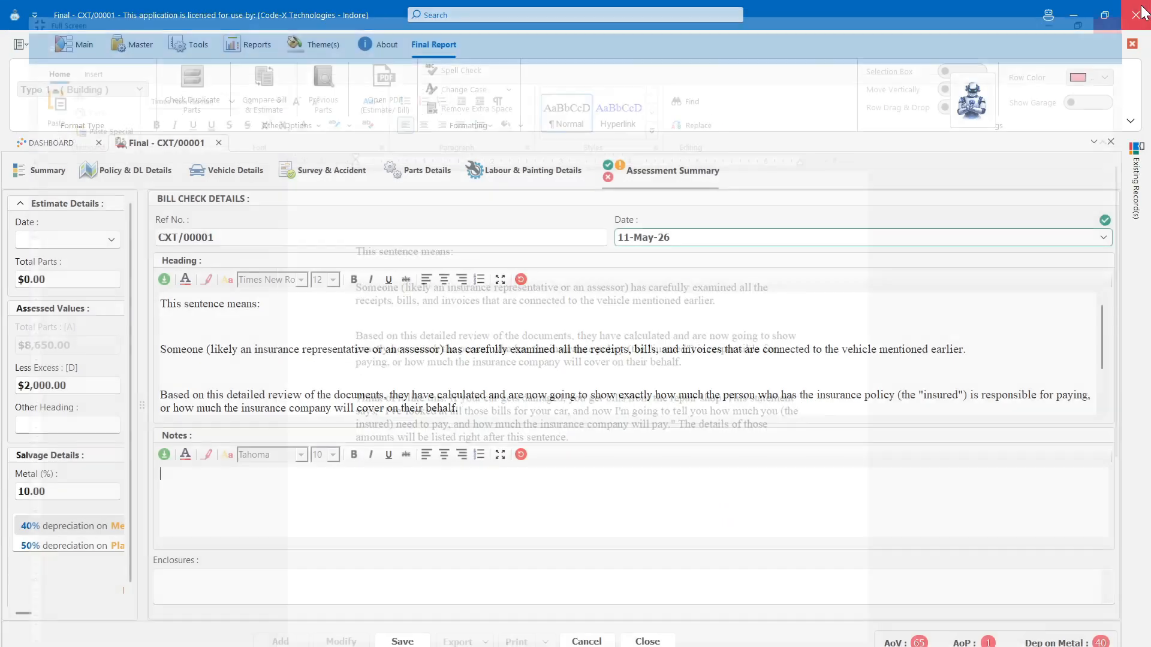
click(791, 582)
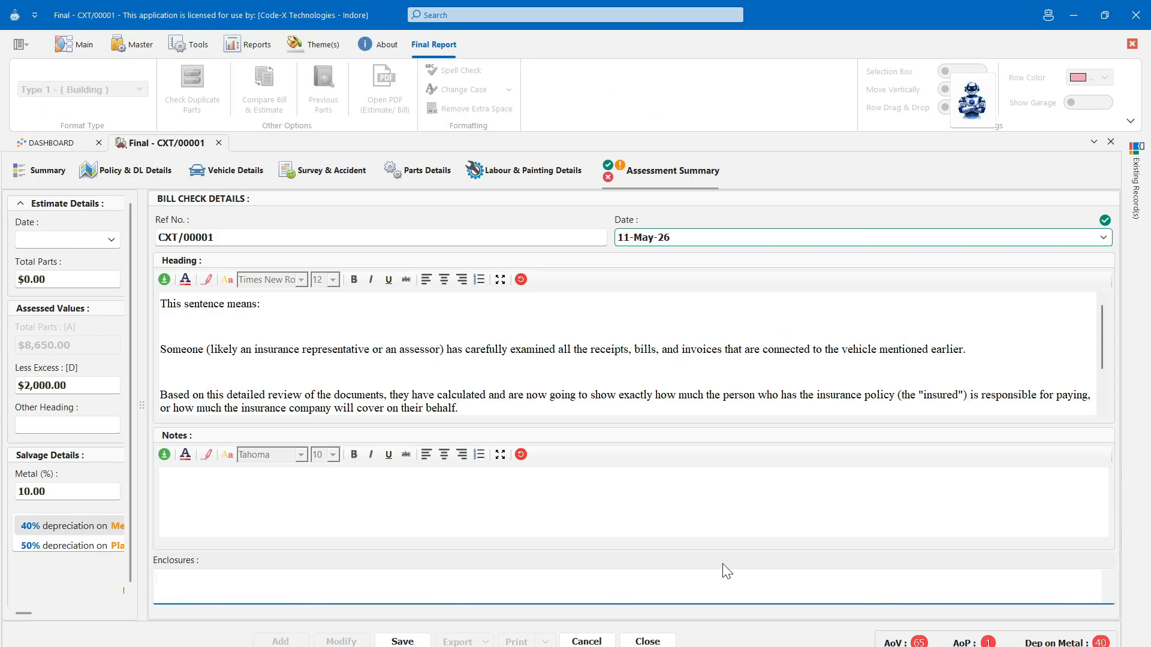
click(414, 641)
key(Return)
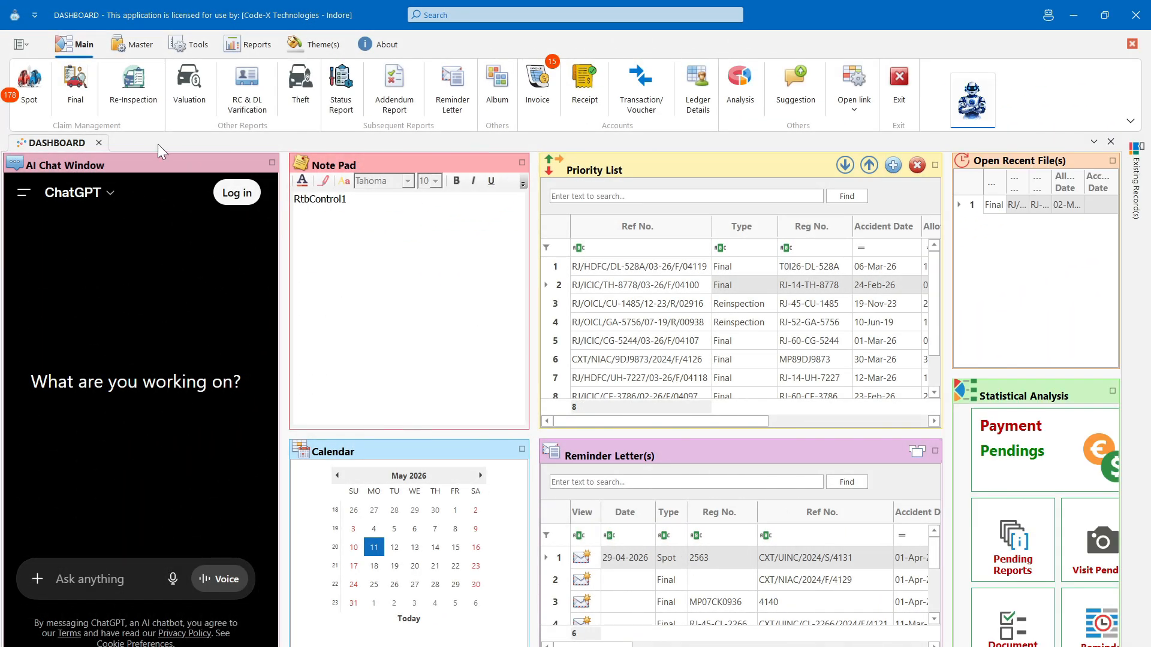
- Add a new Spot report and view its Policy & DL, Vehicle and Survey & Accident tabs
click(30, 84)
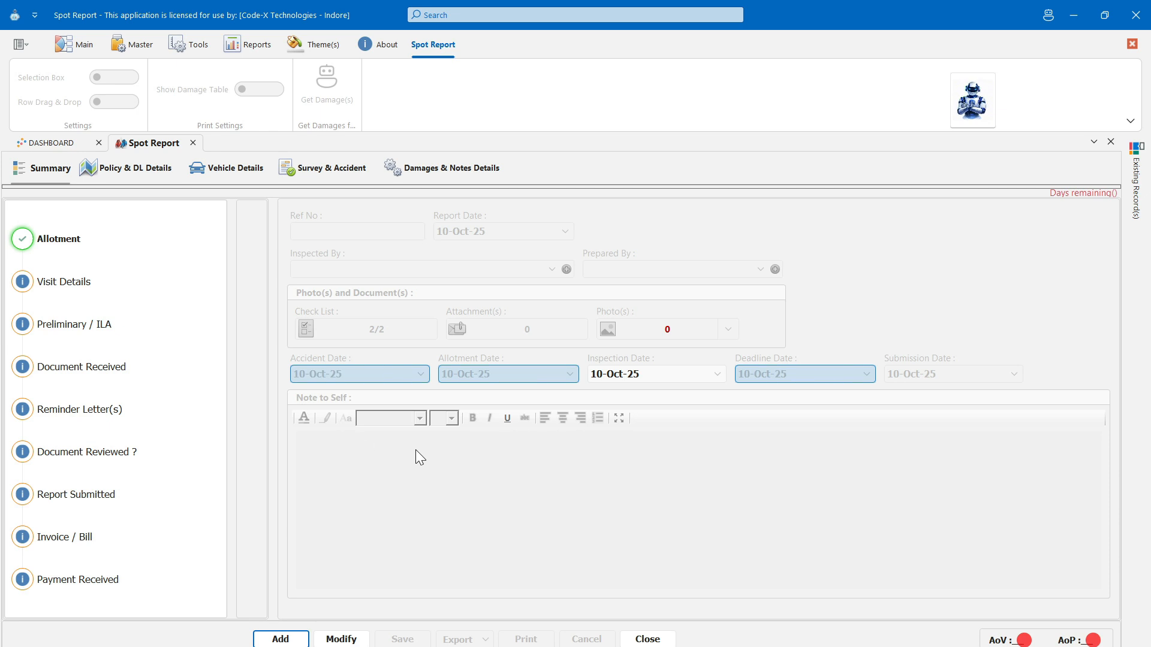
click(302, 641)
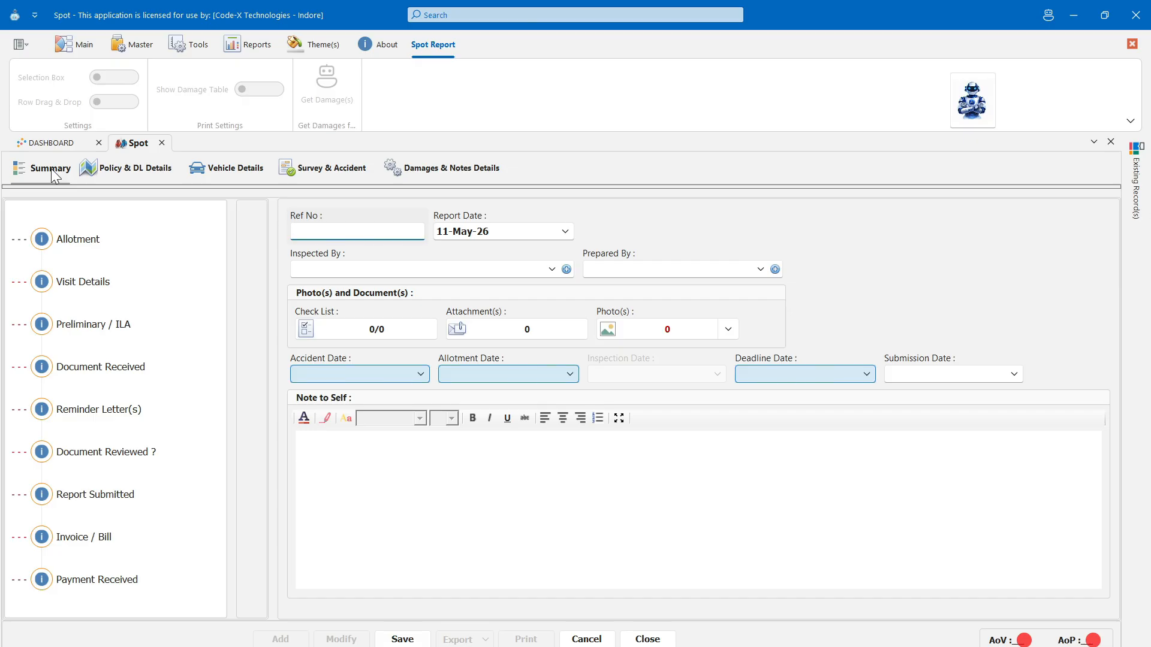
click(106, 171)
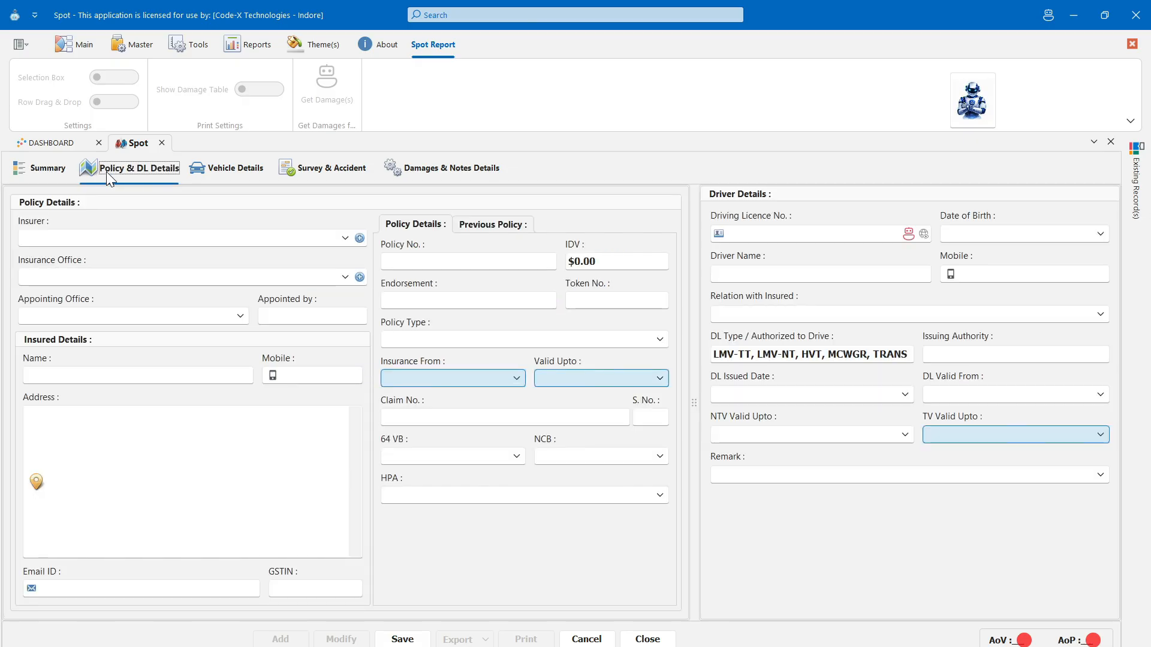
click(227, 174)
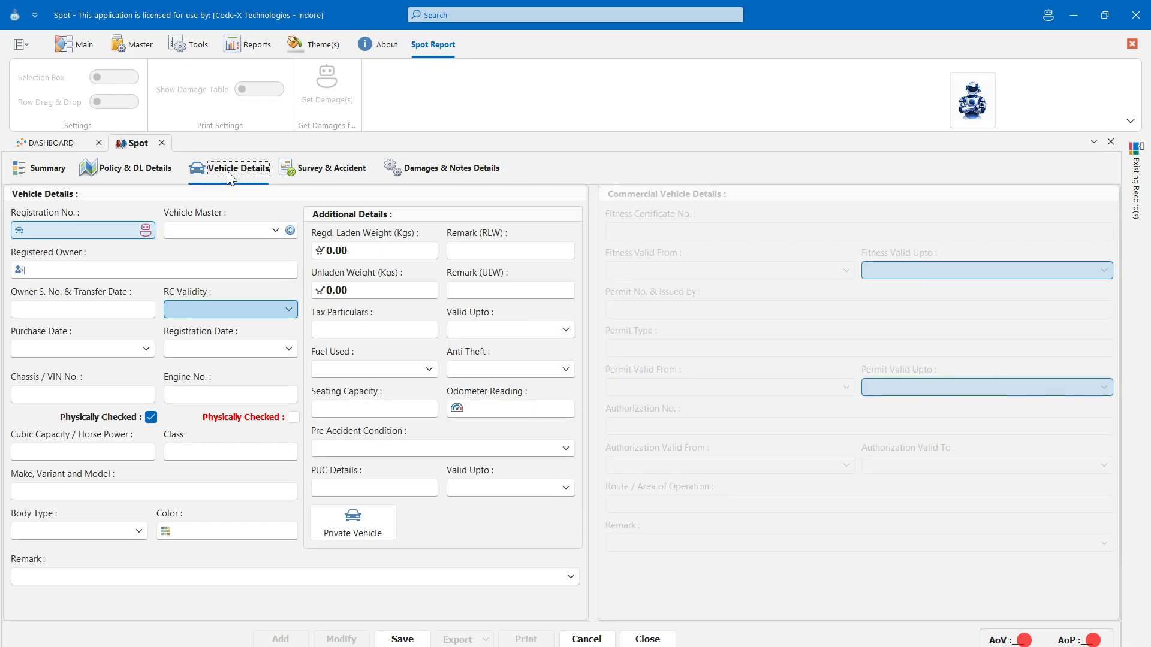
click(305, 174)
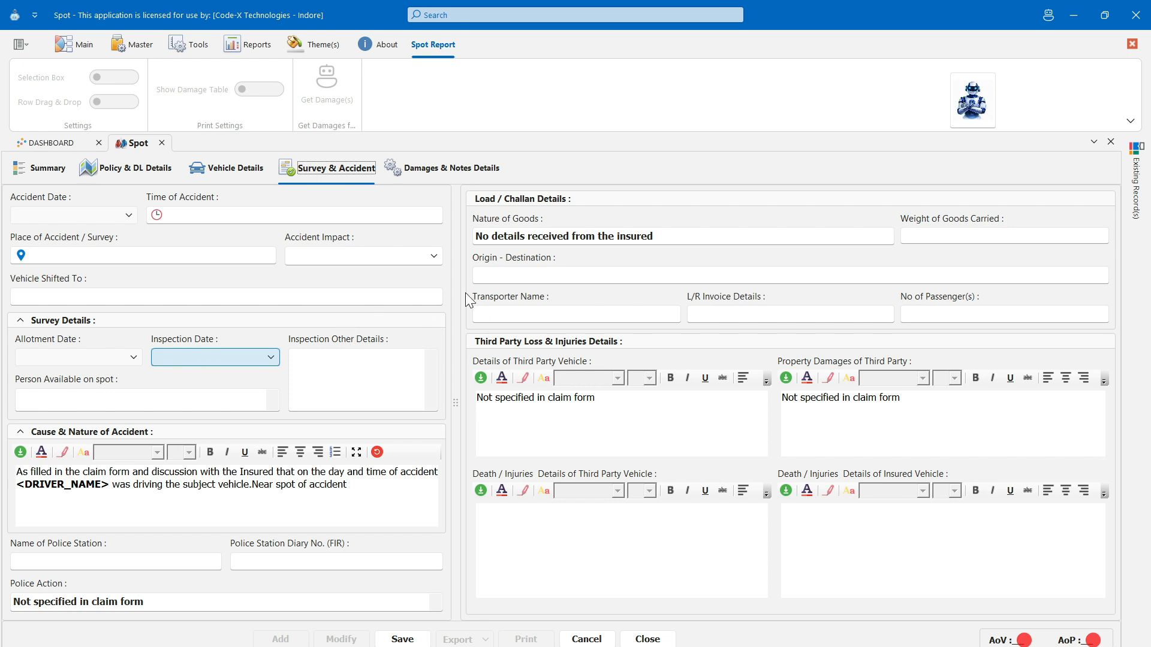
- Enter 1500kgs, indore to bhopal, the transporter's name, the L/R invoice number and 3 passengers
click(678, 238)
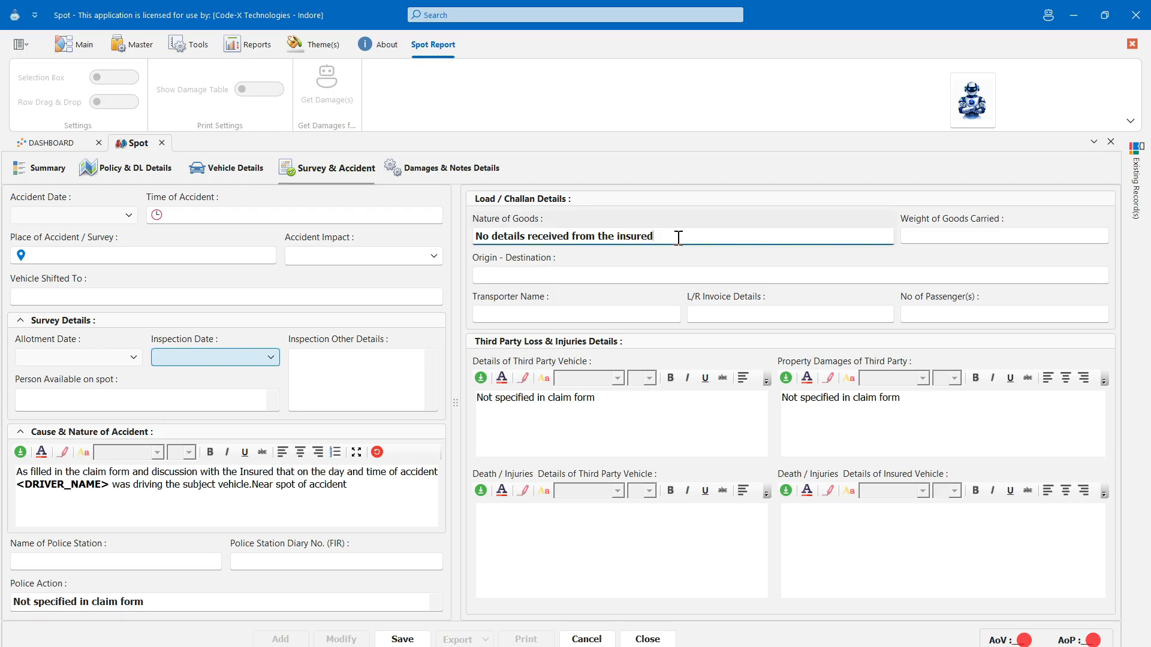
key(Tab)
text(1500kgs)
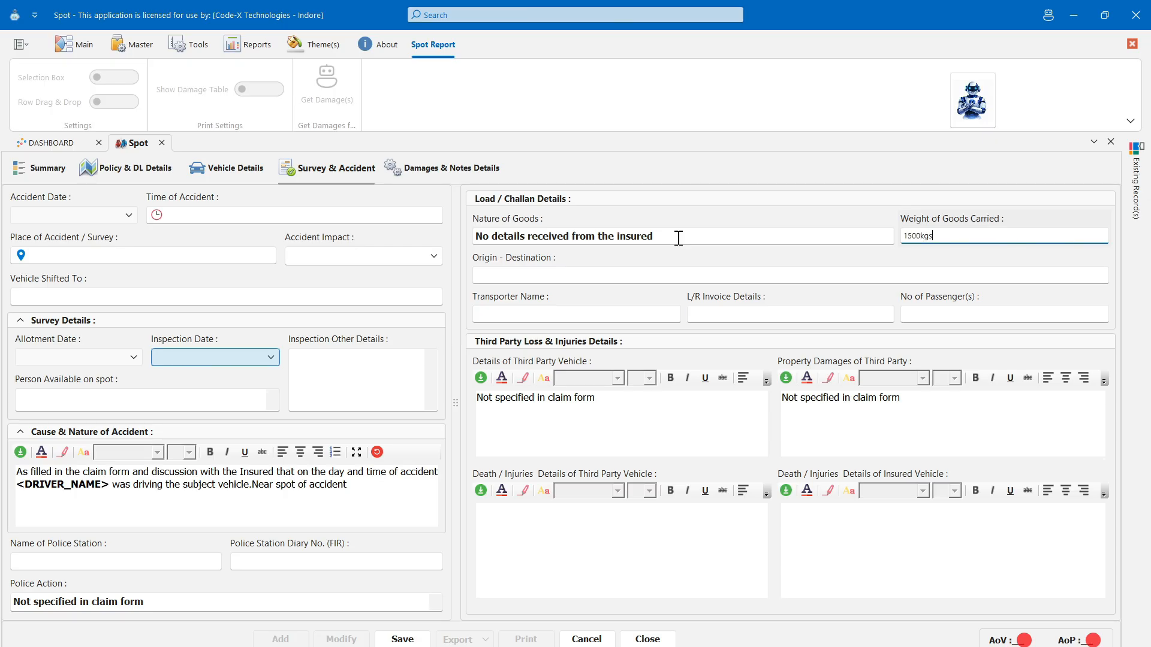
key(Tab)
text(indore to bhopal)
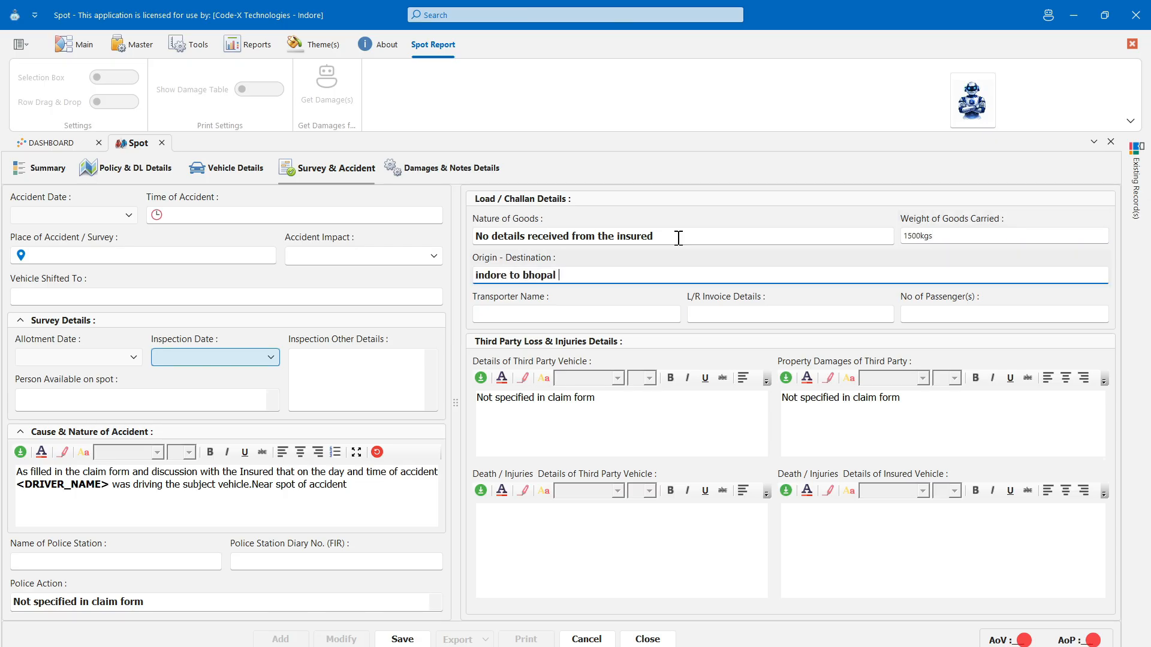
key(Tab)
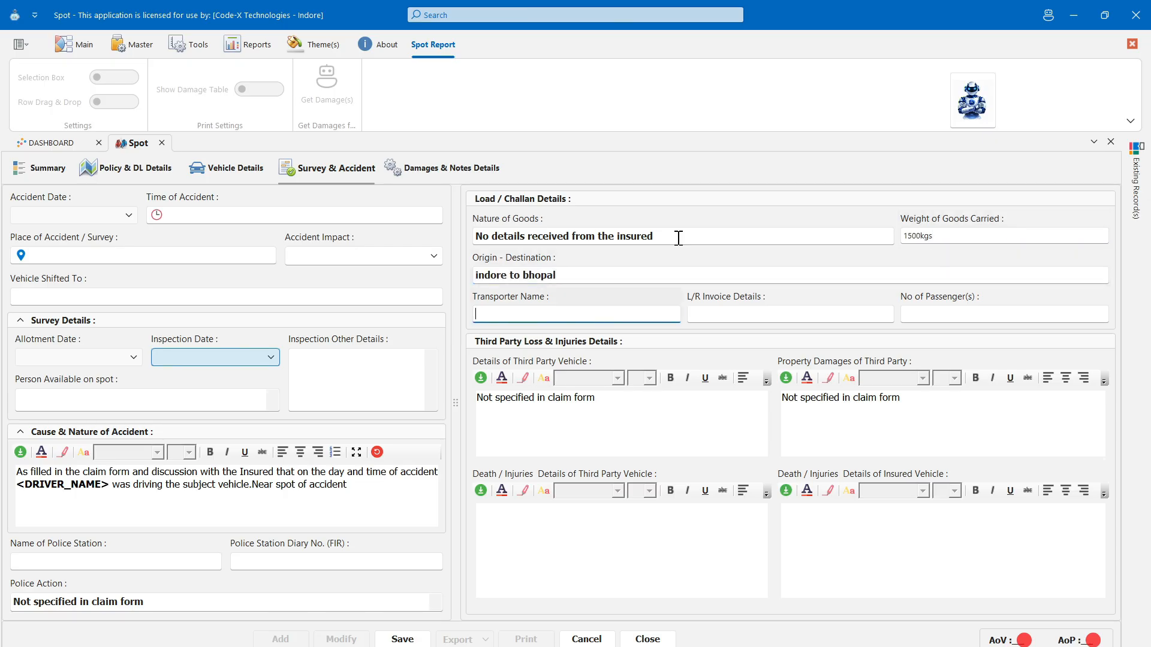
key(Tab)
text(LR12434)
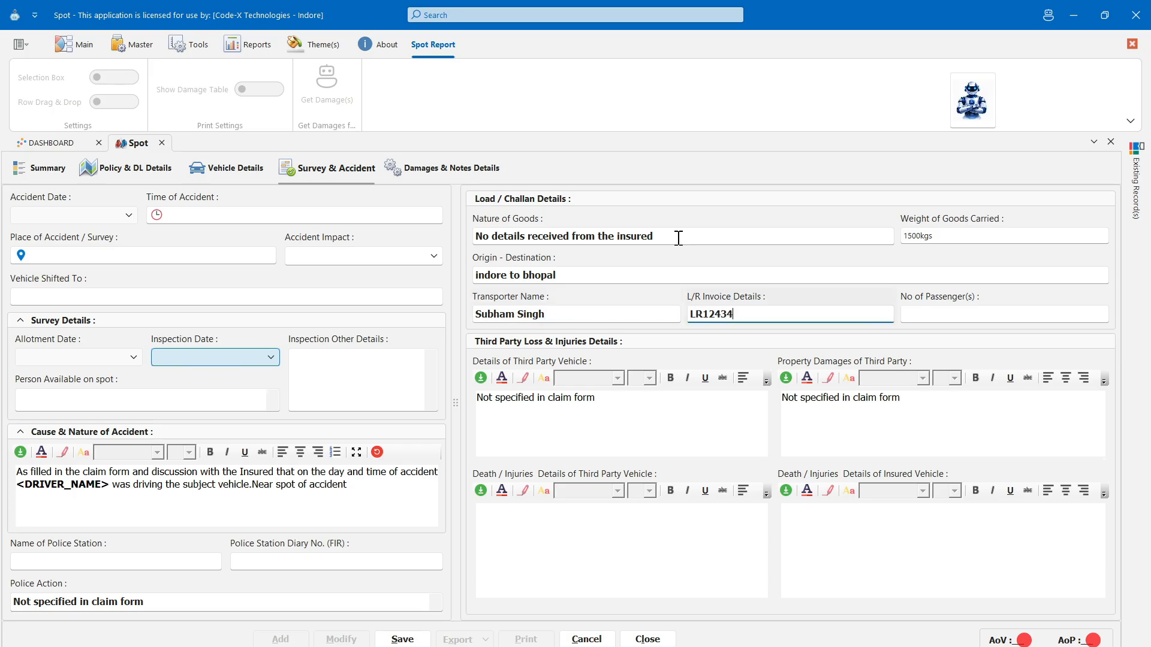
key(Tab)
text(3)
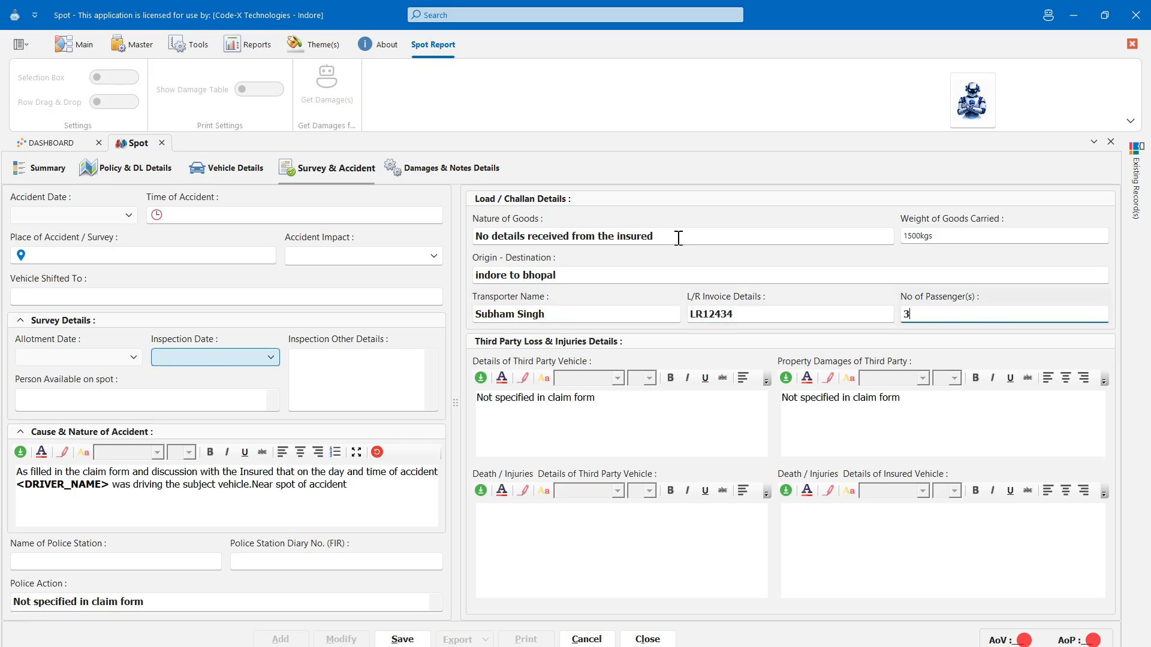
- Note no third-party vehicle, no death per the police FIR, and no insured-vehicle death
key(Tab)
text(there was no any third party vehicle)
key(Tab)
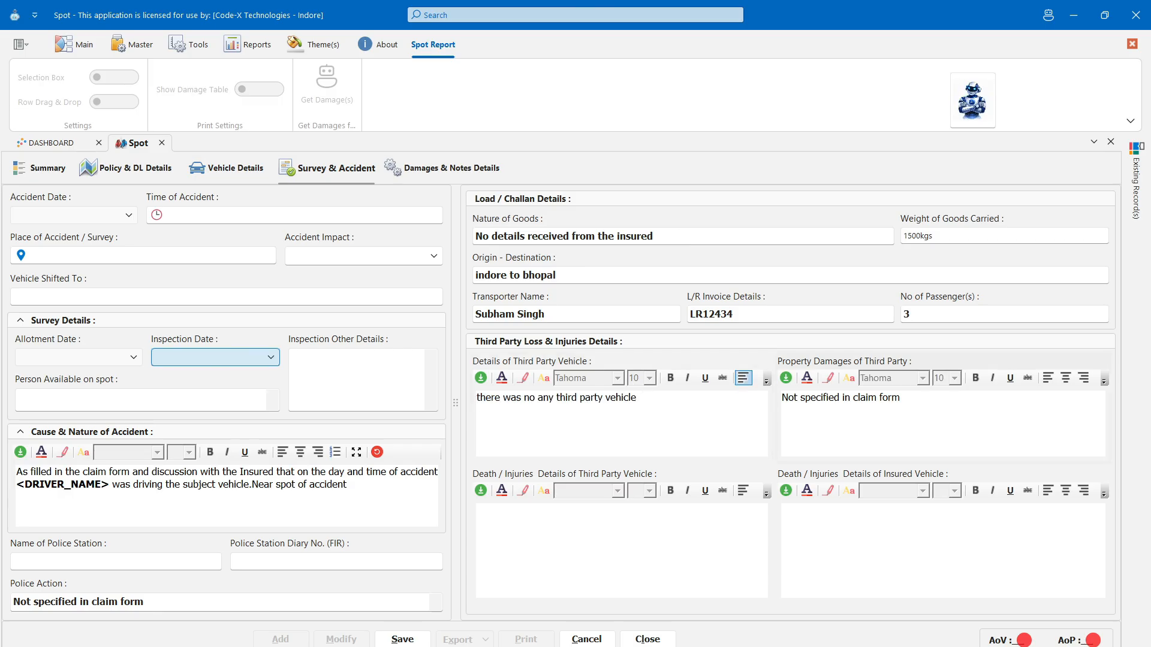
key(Tab)
text(No any death as mentioned on the polic)
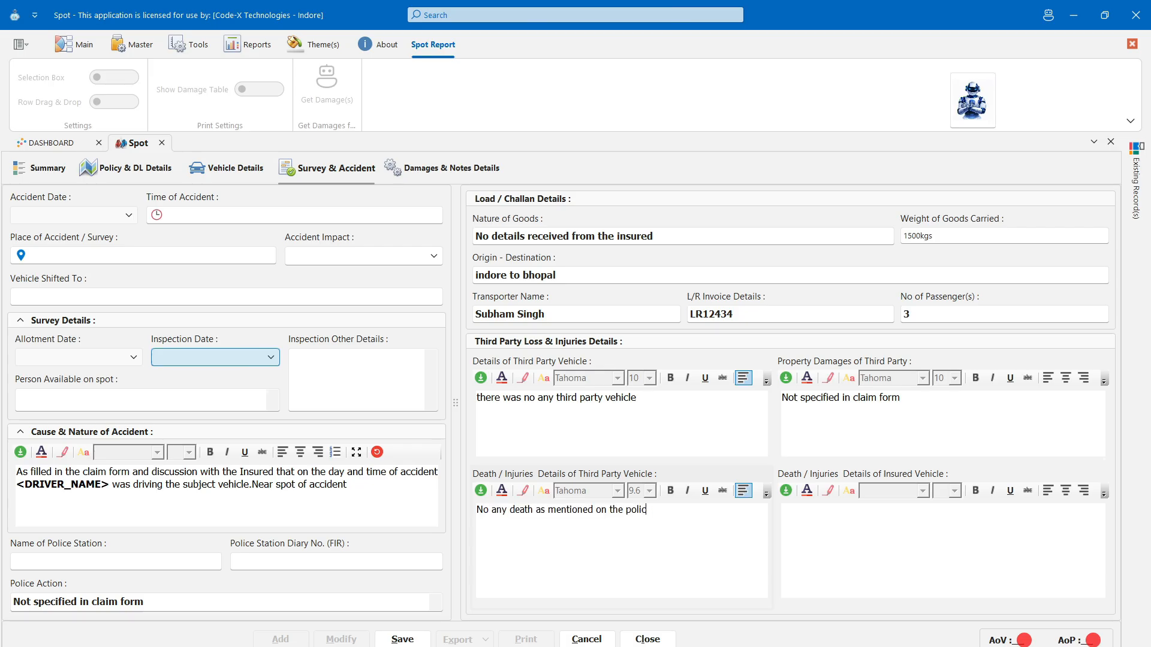
text(e fir)
key(Tab)
text(No any death)
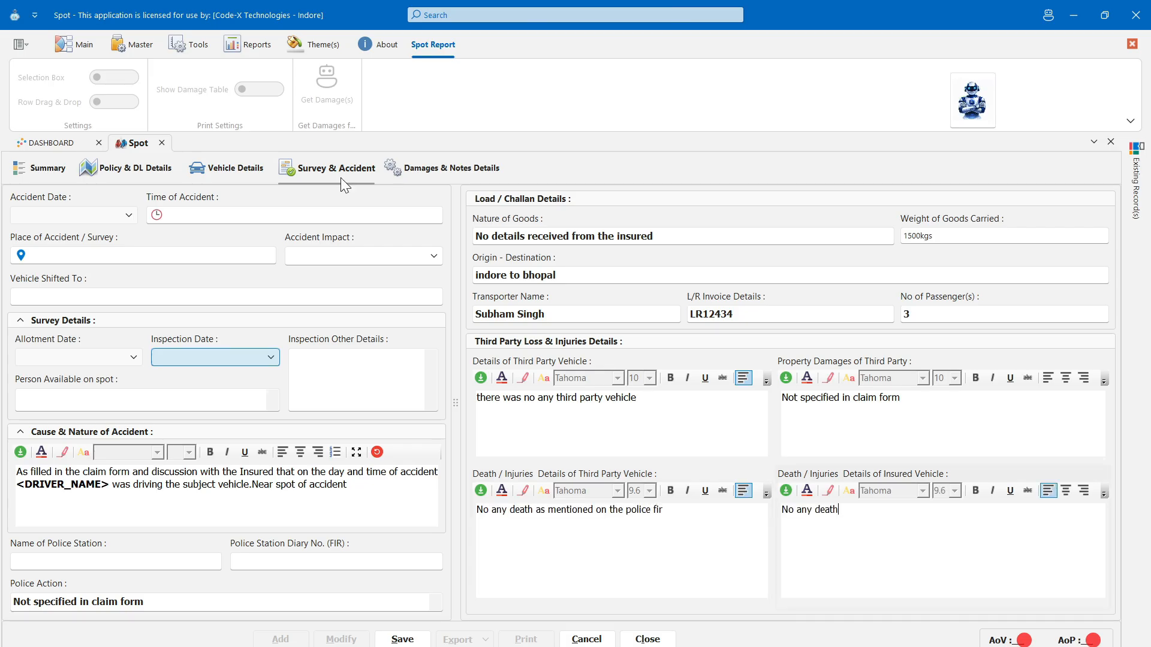
- Show the Damages & Notes Details page and check the damage row, Remarks, Notes and Enclosures fields
click(433, 176)
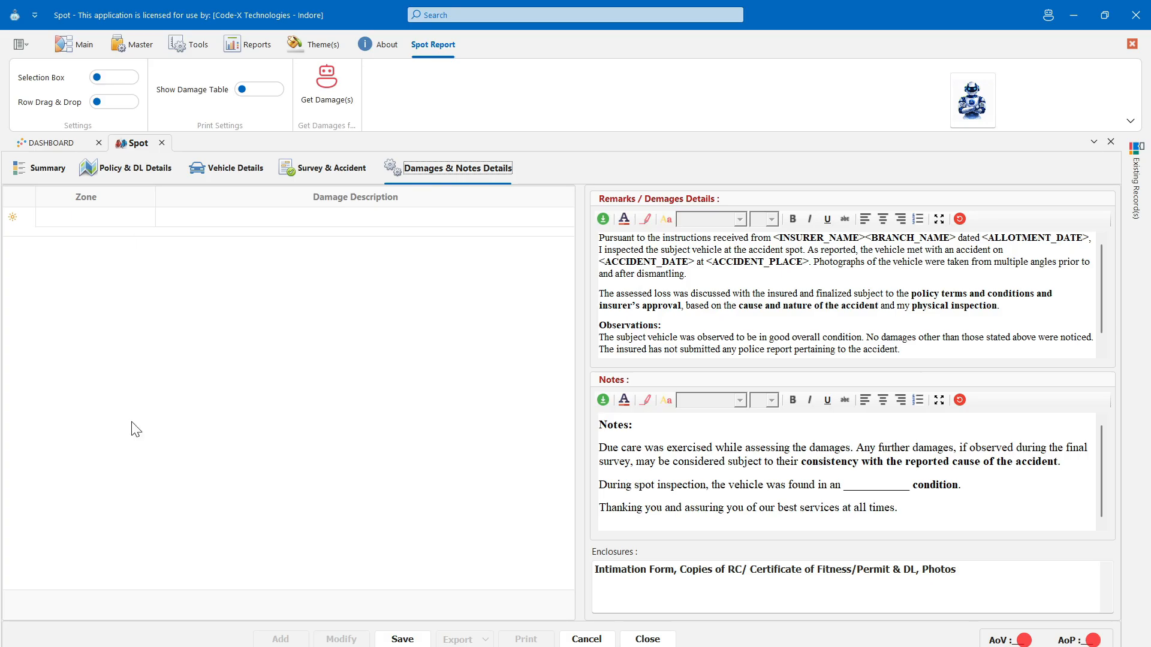
click(138, 221)
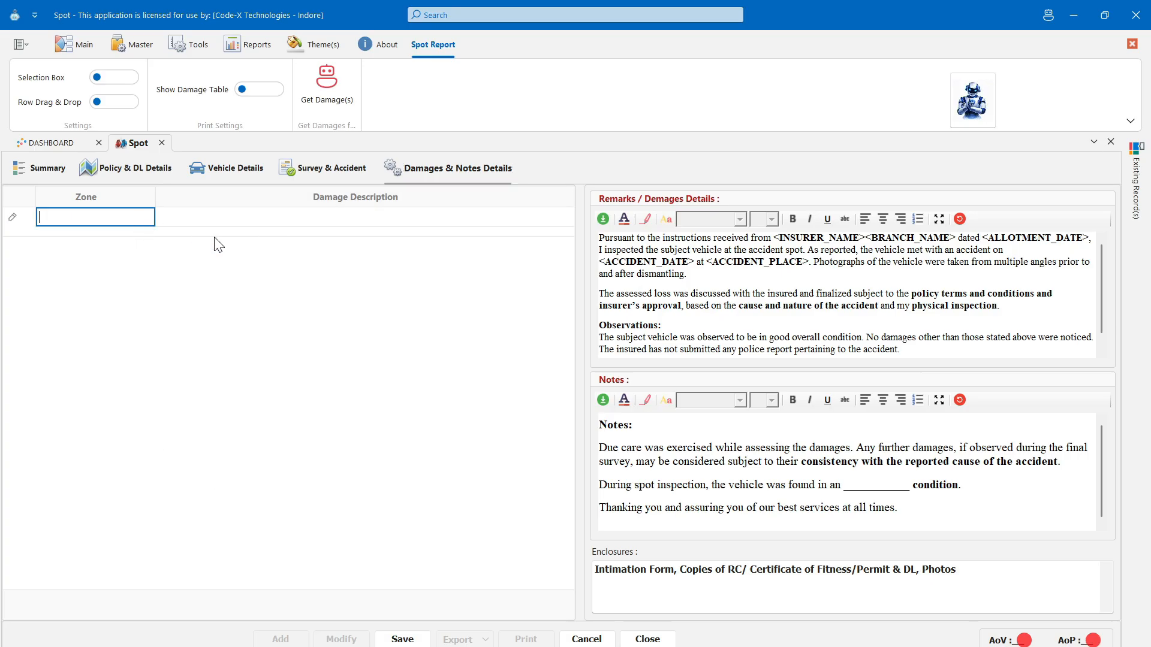
click(234, 214)
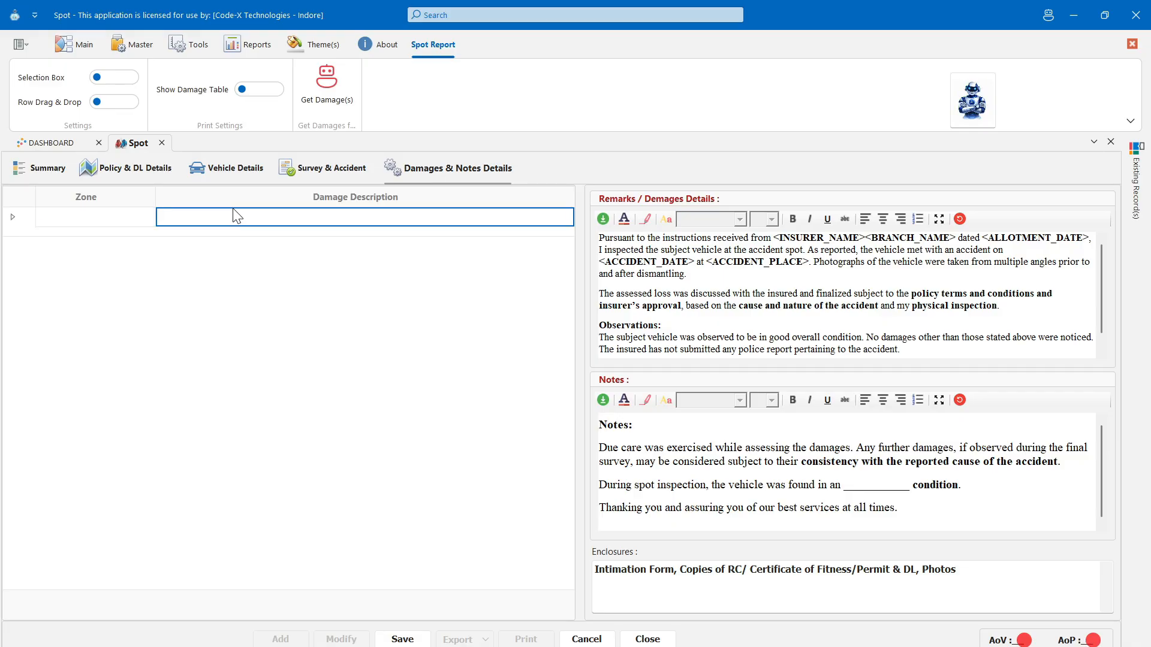
click(800, 318)
click(735, 463)
click(716, 572)
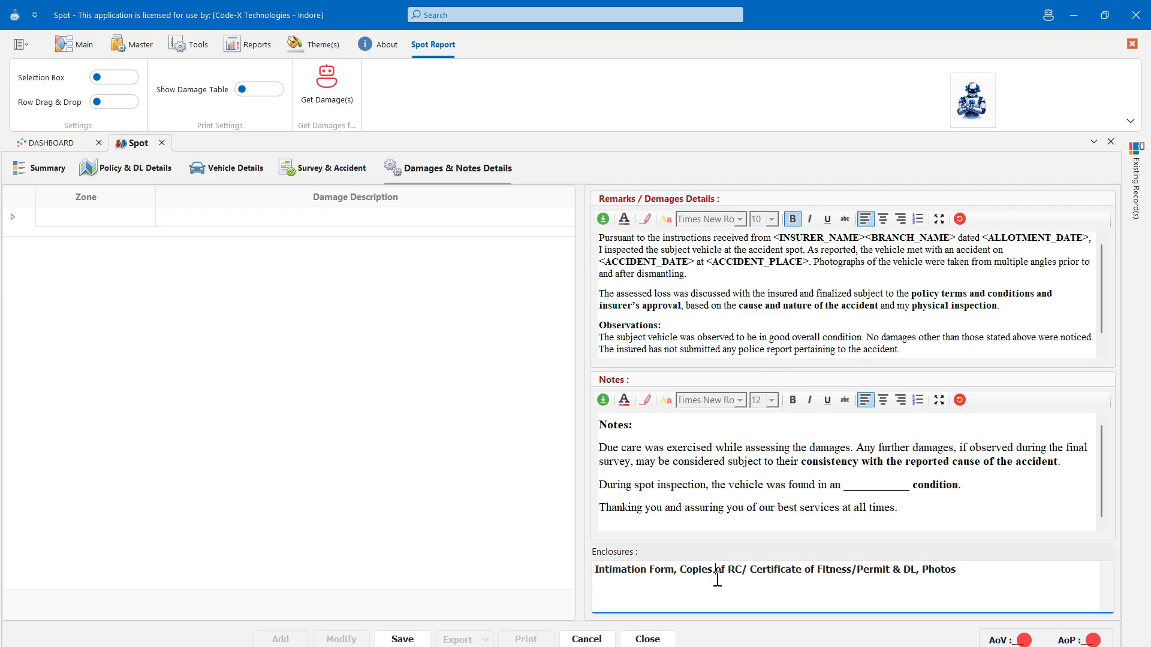
click(496, 430)
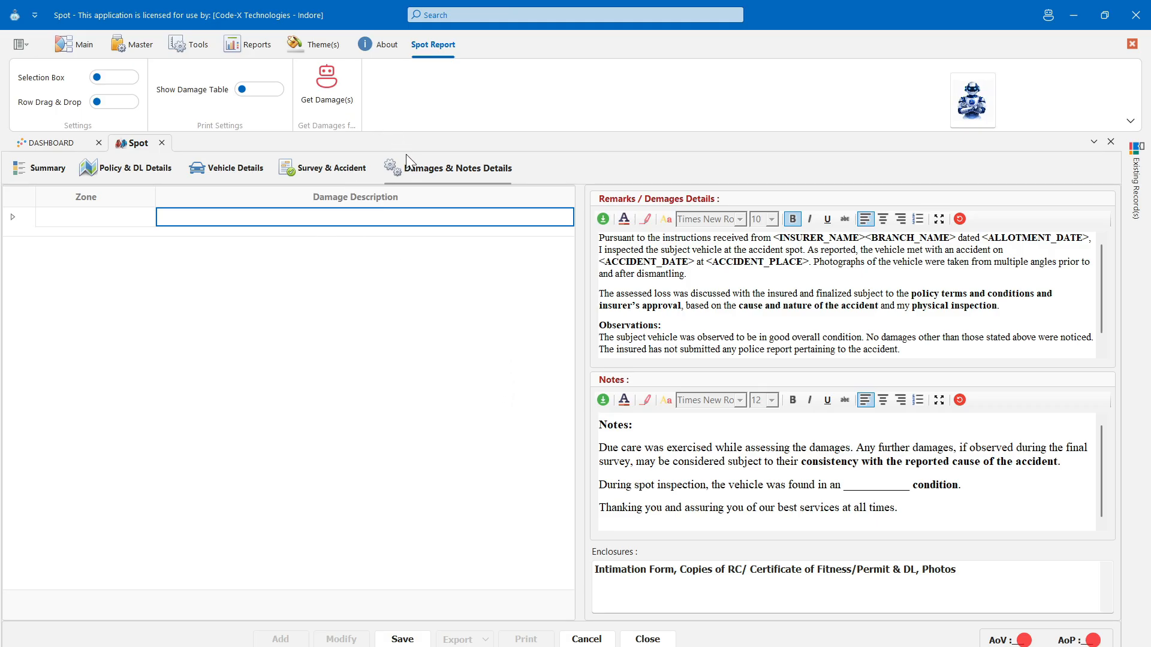
- Extract damages automatically from all the Nissan Kicks photos with Get Damage(s)
click(343, 106)
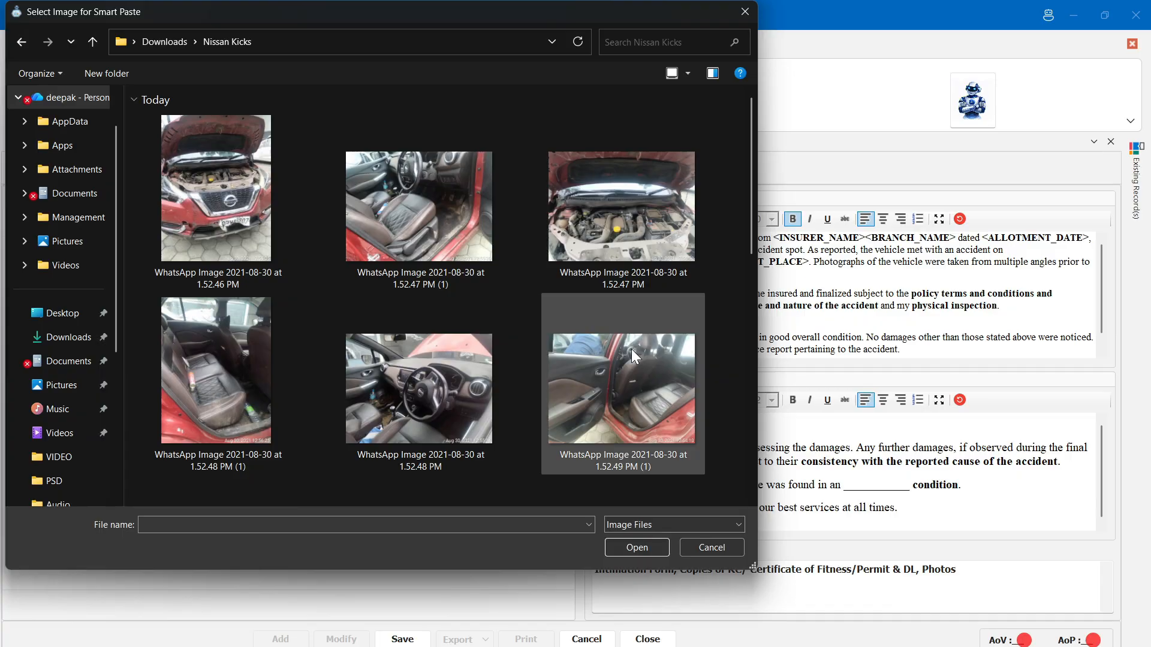
key(ctrl+a)
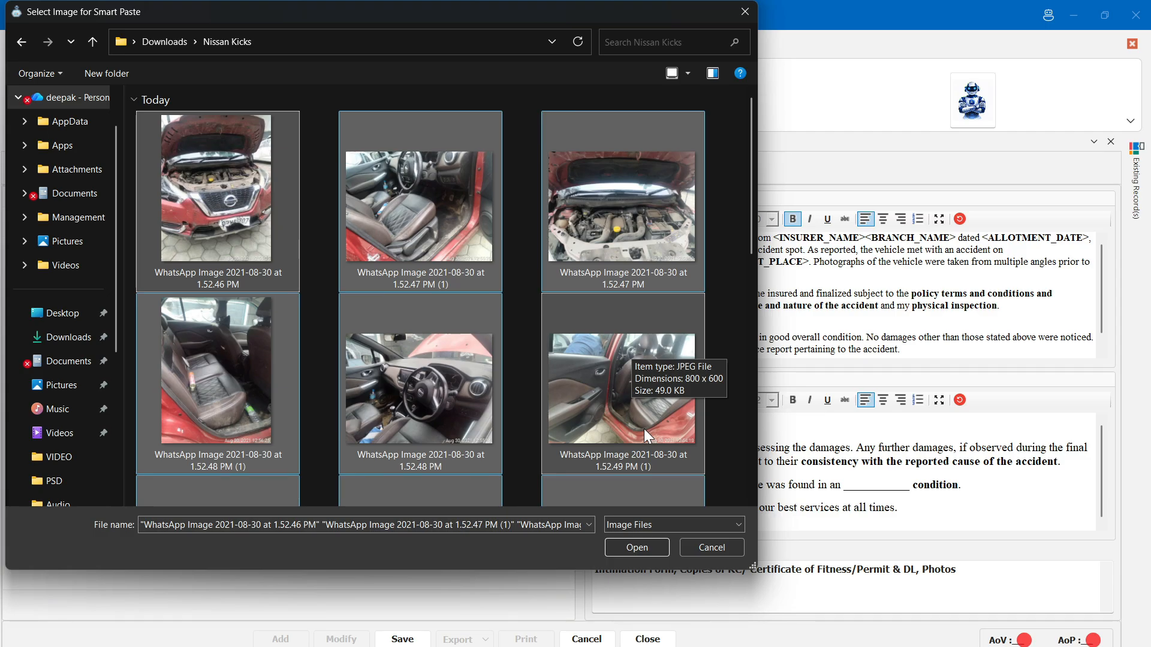
click(645, 549)
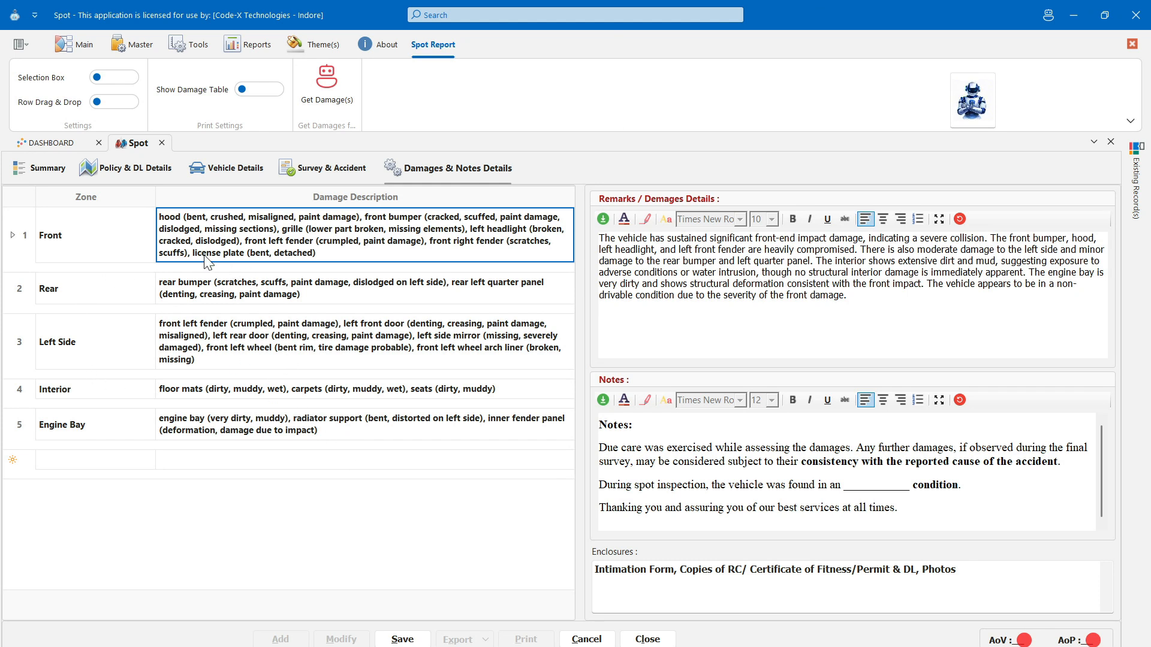
- Review the Front damage row, remarks, notes and enclosures, then open the remarks full screen
click(128, 247)
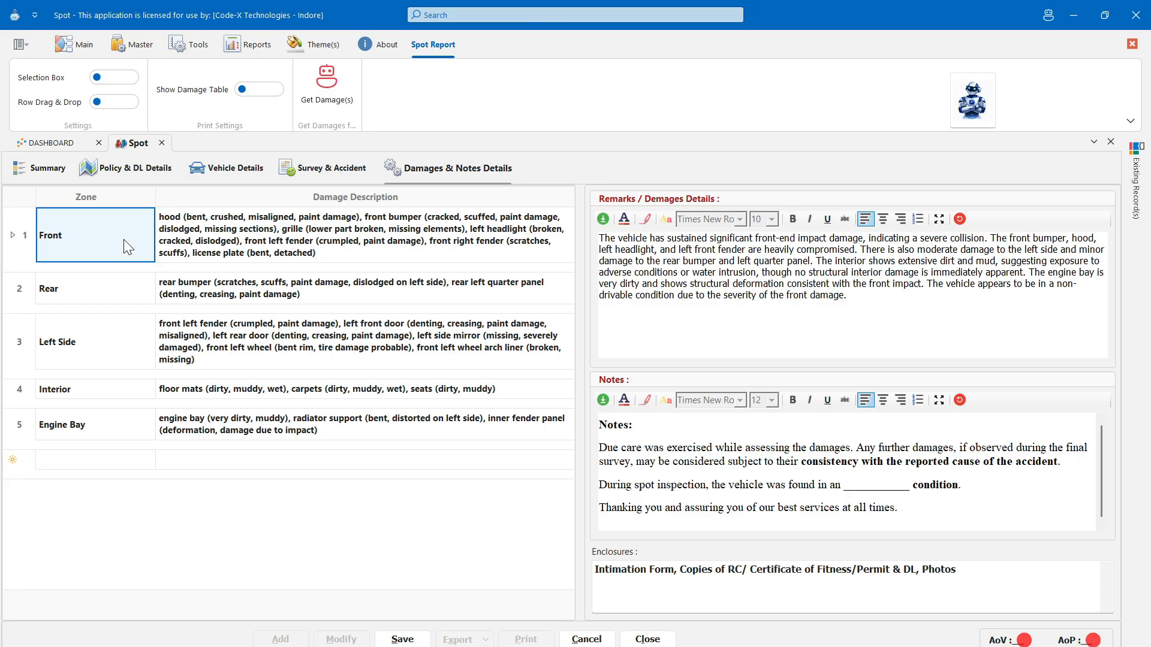
click(127, 248)
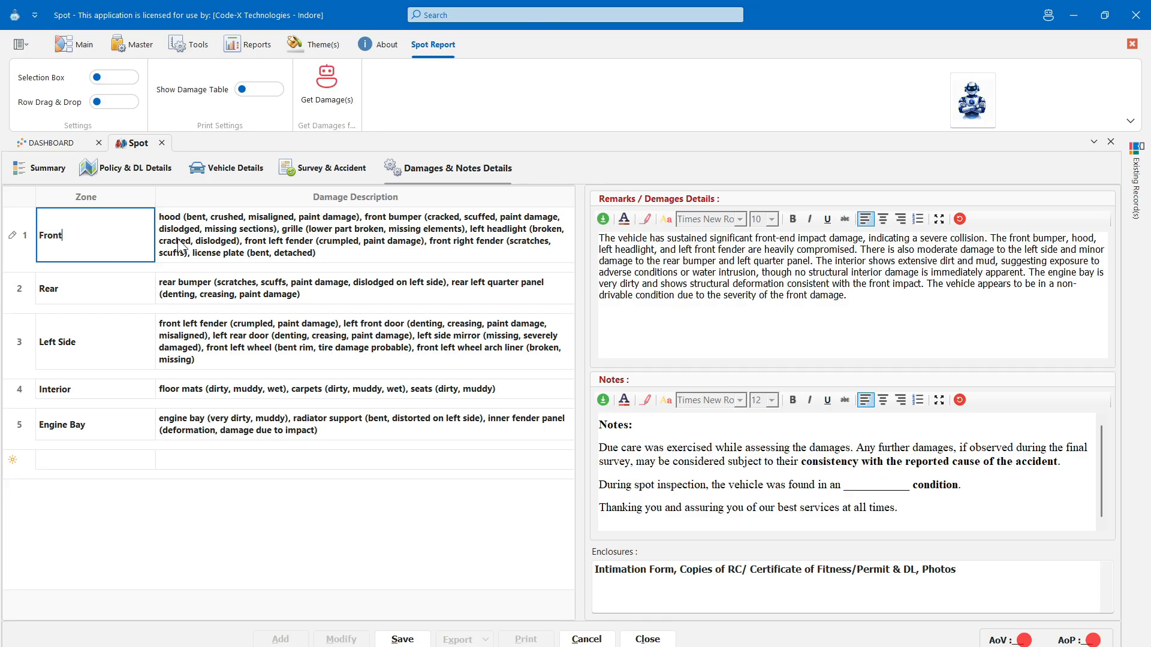
click(205, 246)
click(205, 242)
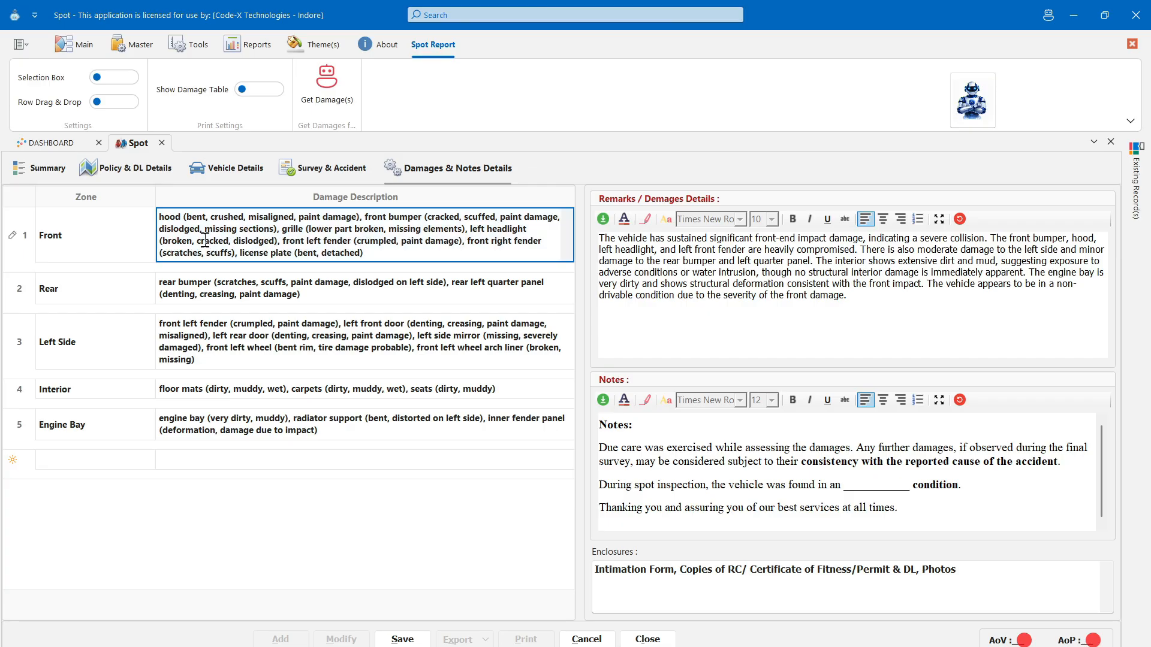
click(376, 251)
click(667, 311)
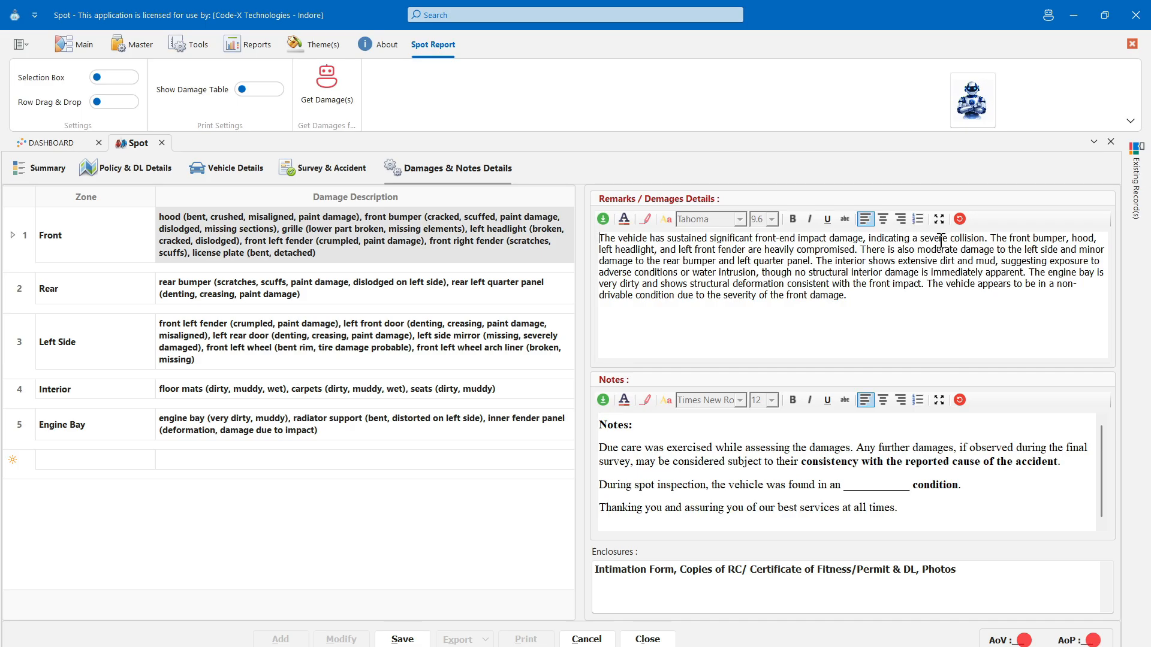
click(869, 464)
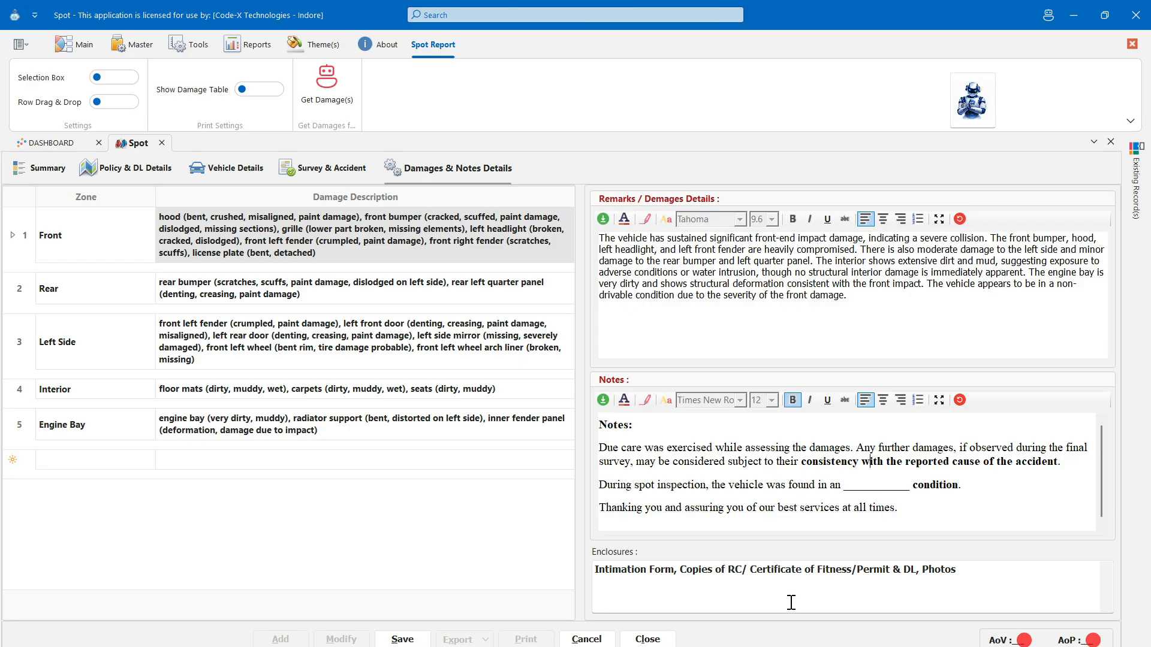
click(848, 591)
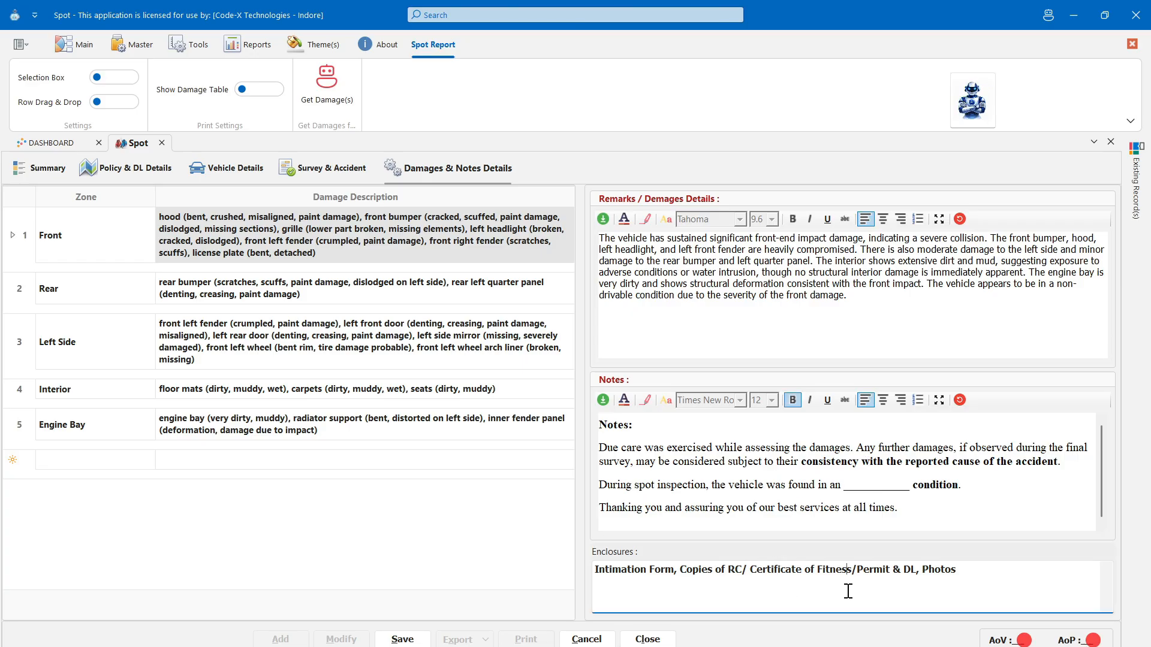
click(939, 262)
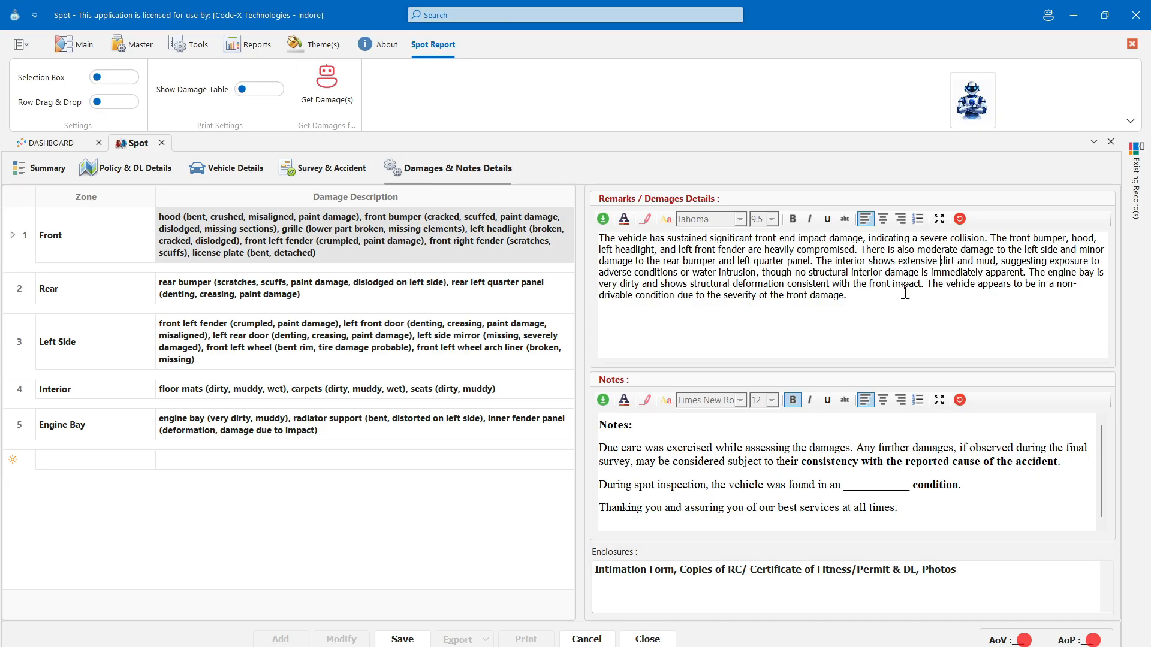
click(938, 219)
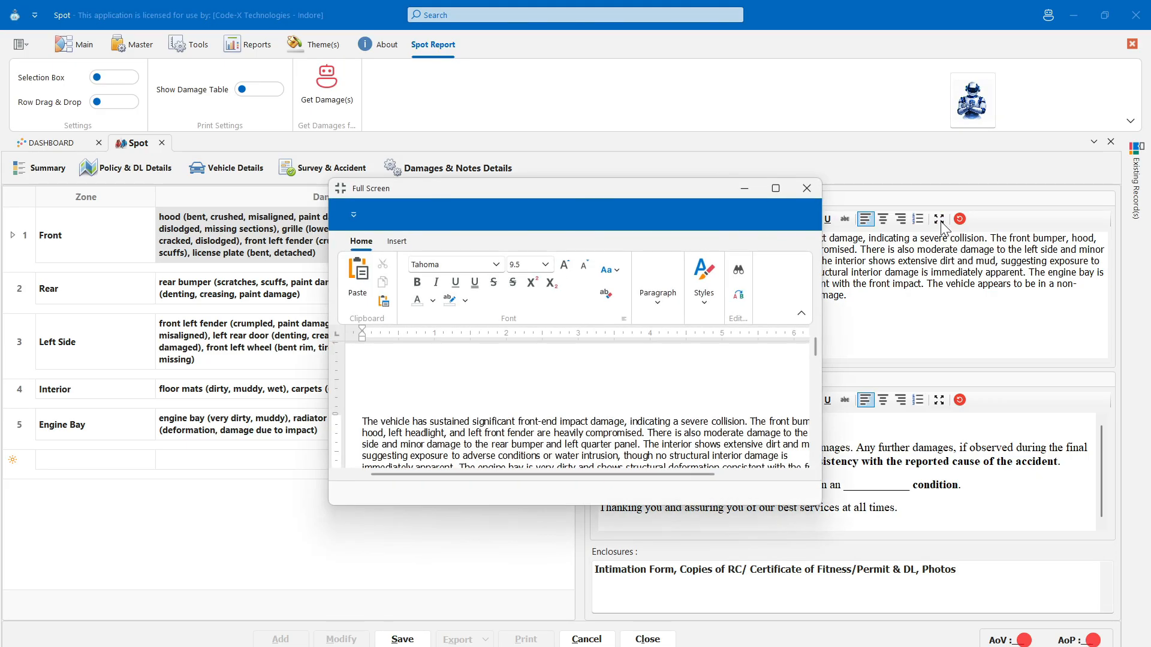
- In the maximized editor, replace the remarks paragraph with the AI Assistant's Explain output
click(784, 195)
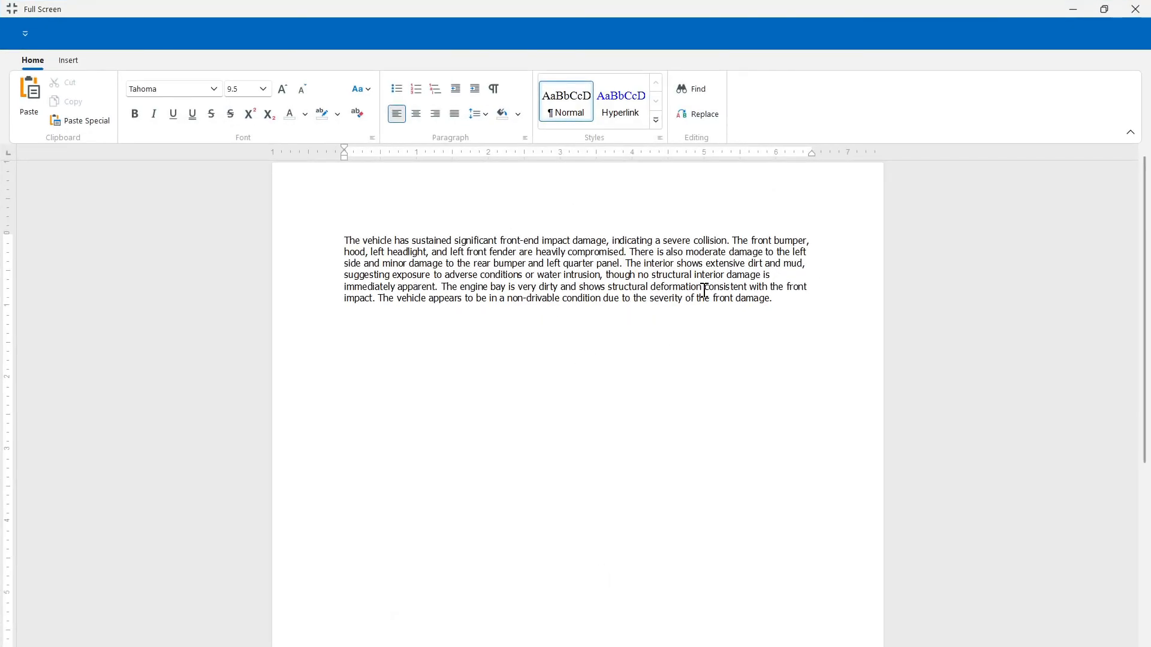
drag(803, 298, 329, 226)
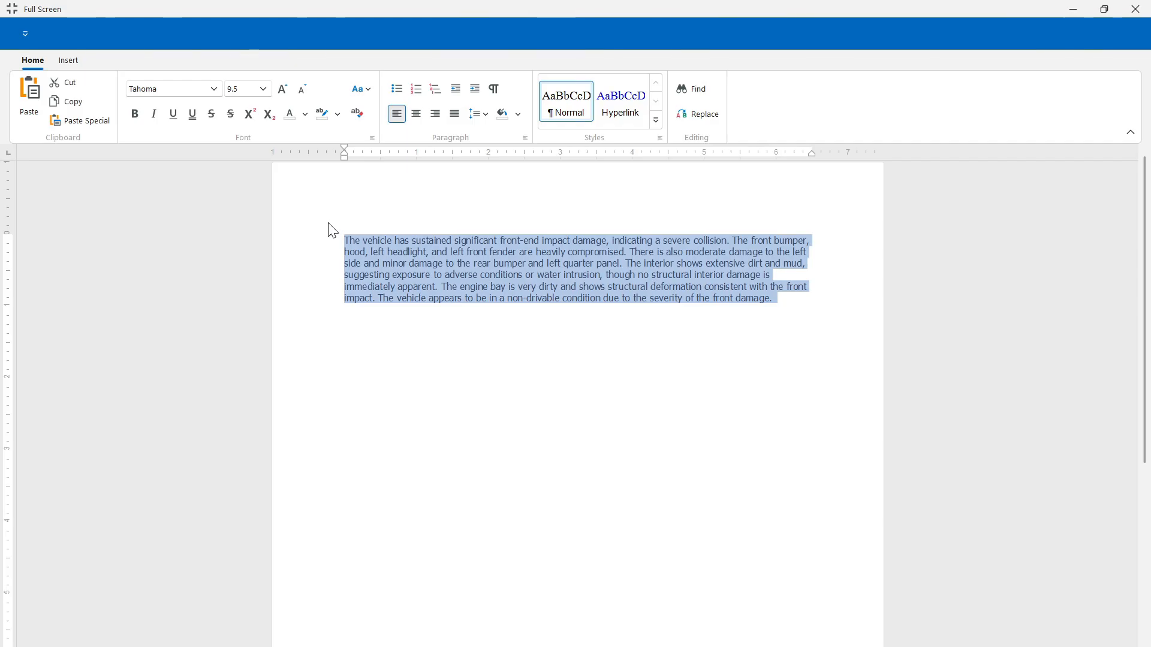
right_click(440, 248)
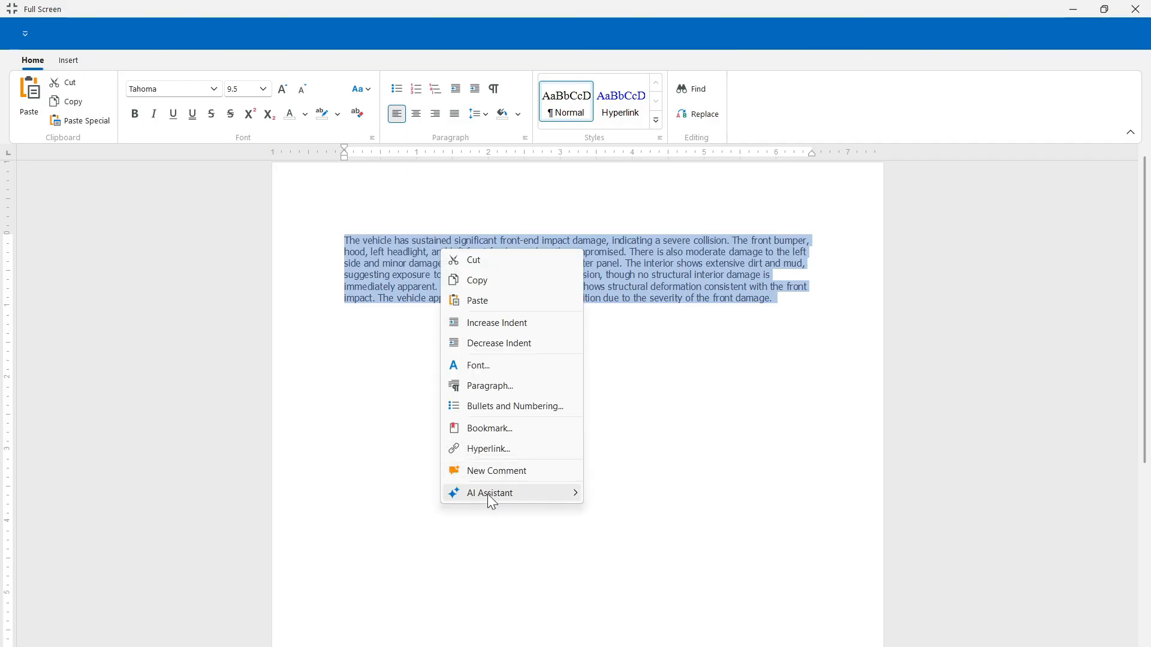
mouse_move(489, 497)
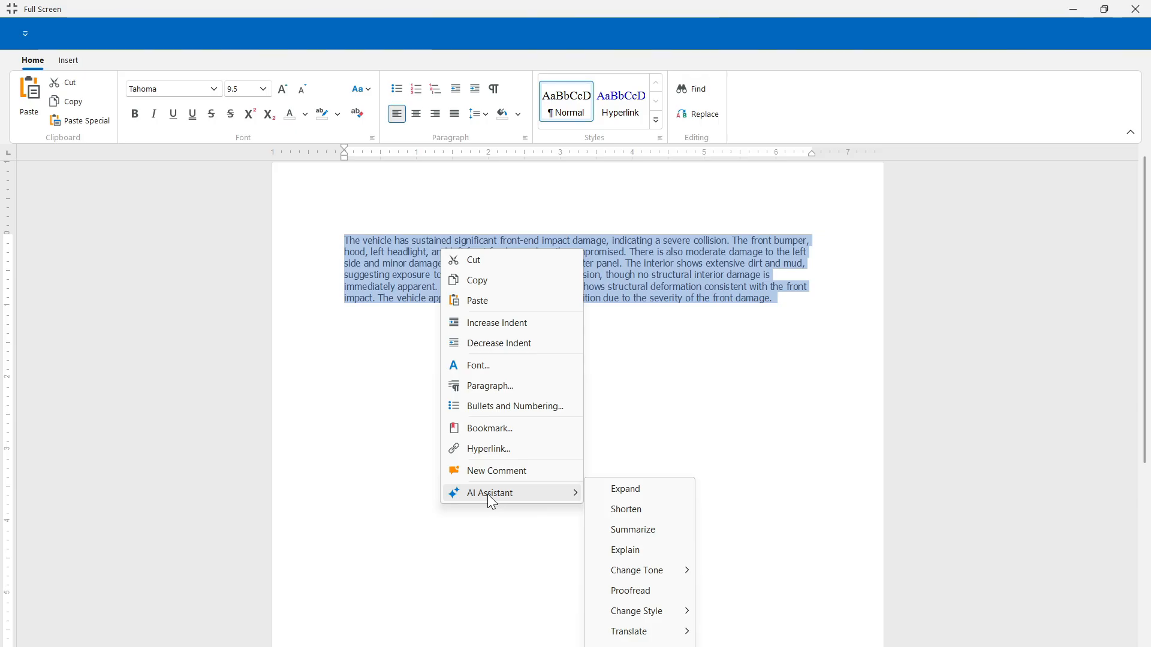
click(626, 550)
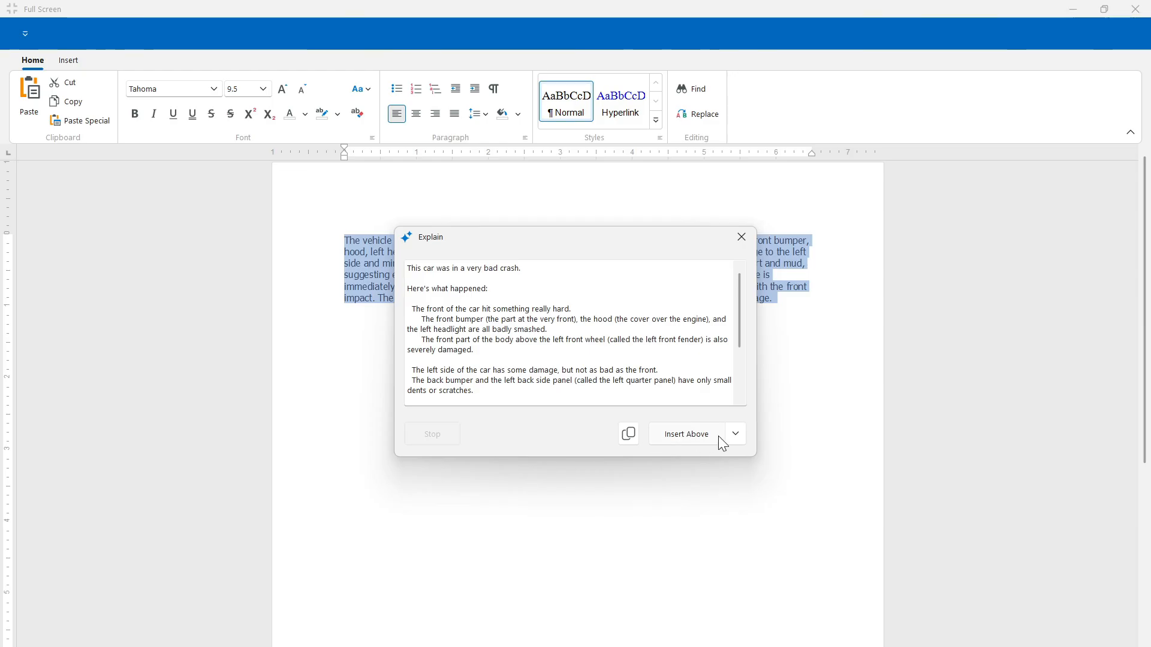
click(735, 435)
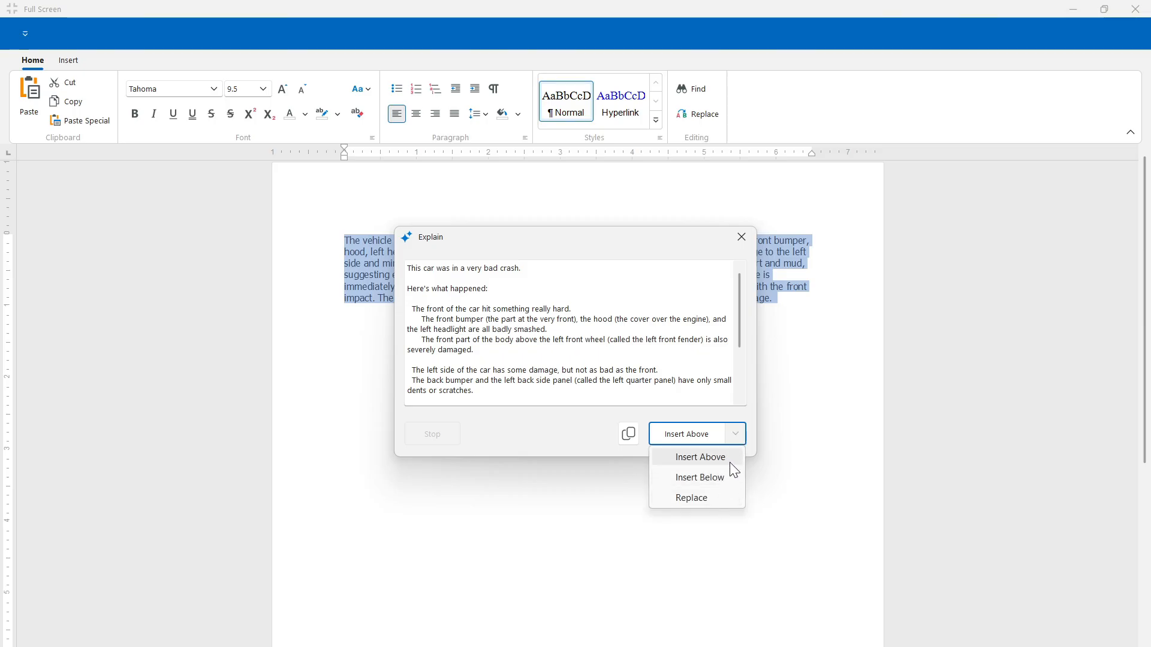
click(713, 497)
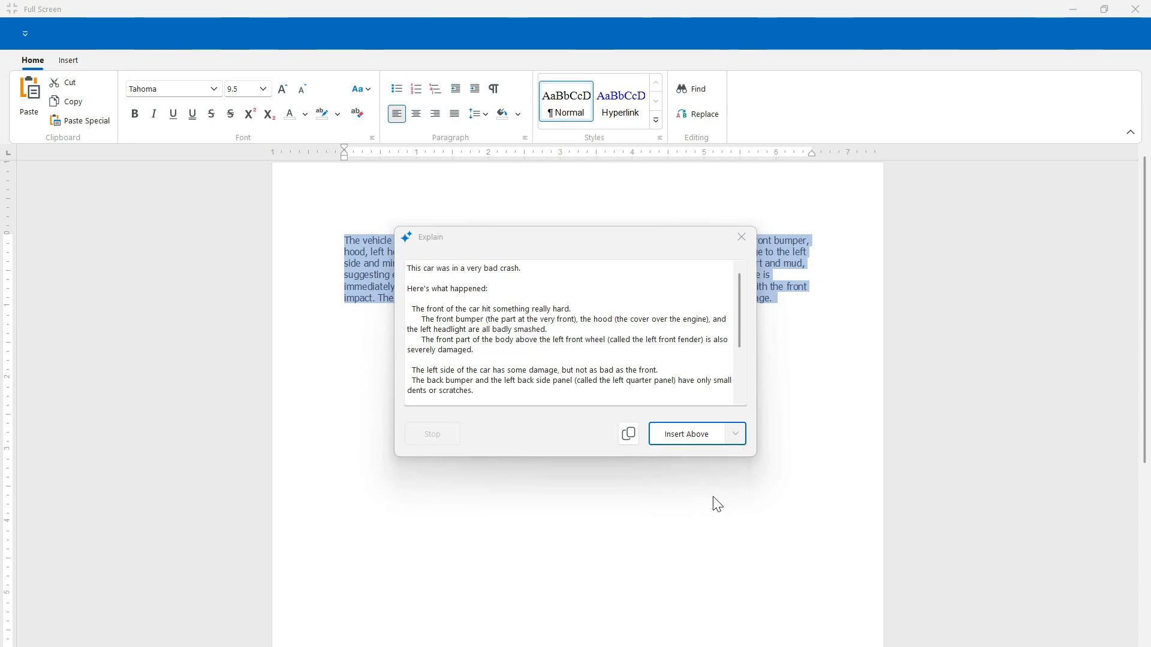
click(660, 519)
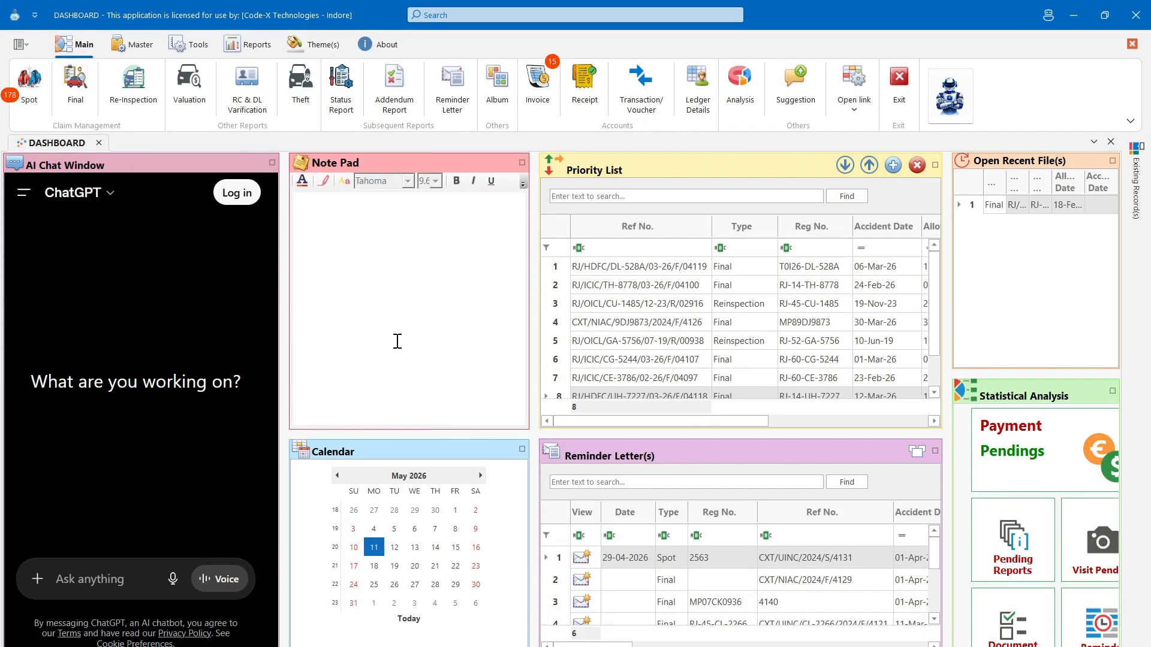
- Open the Album Creator for the Final record dated 29-Apr-26
click(497, 94)
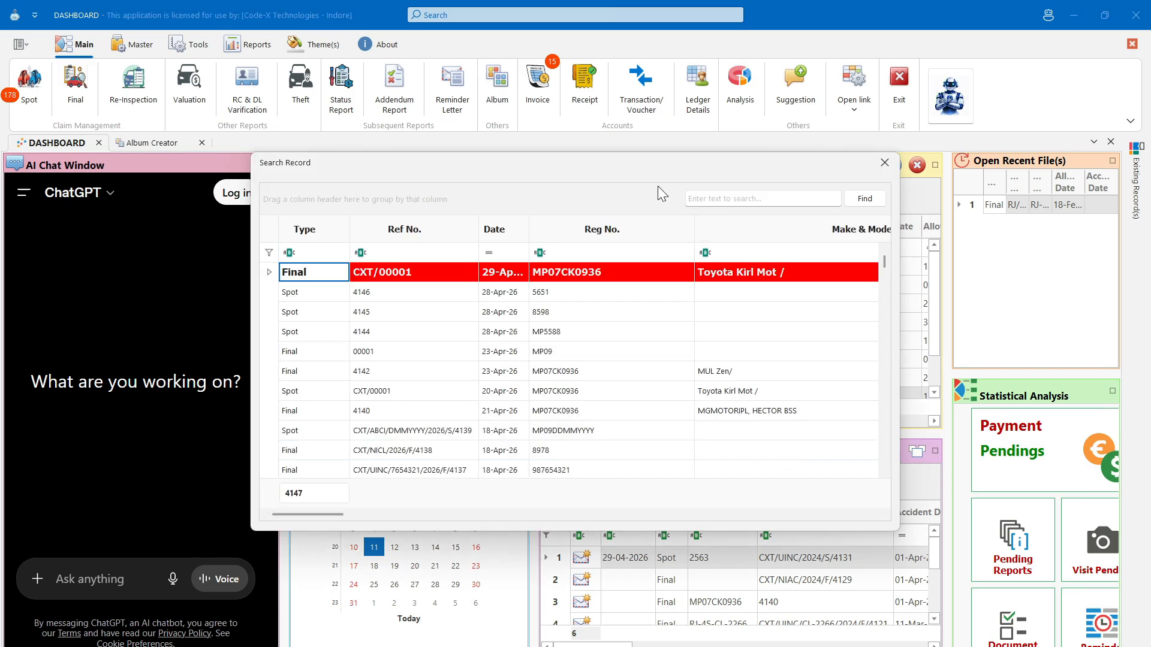
scroll(495, 316, down, 10)
scroll(495, 316, up, 10)
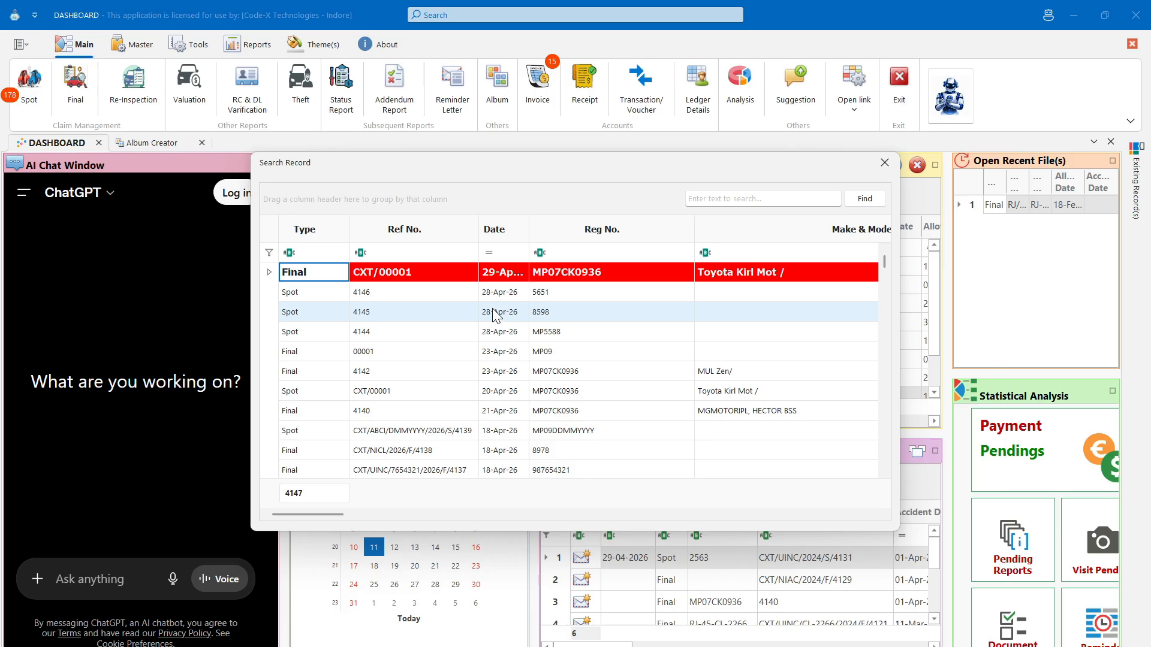
key(ctrl+f)
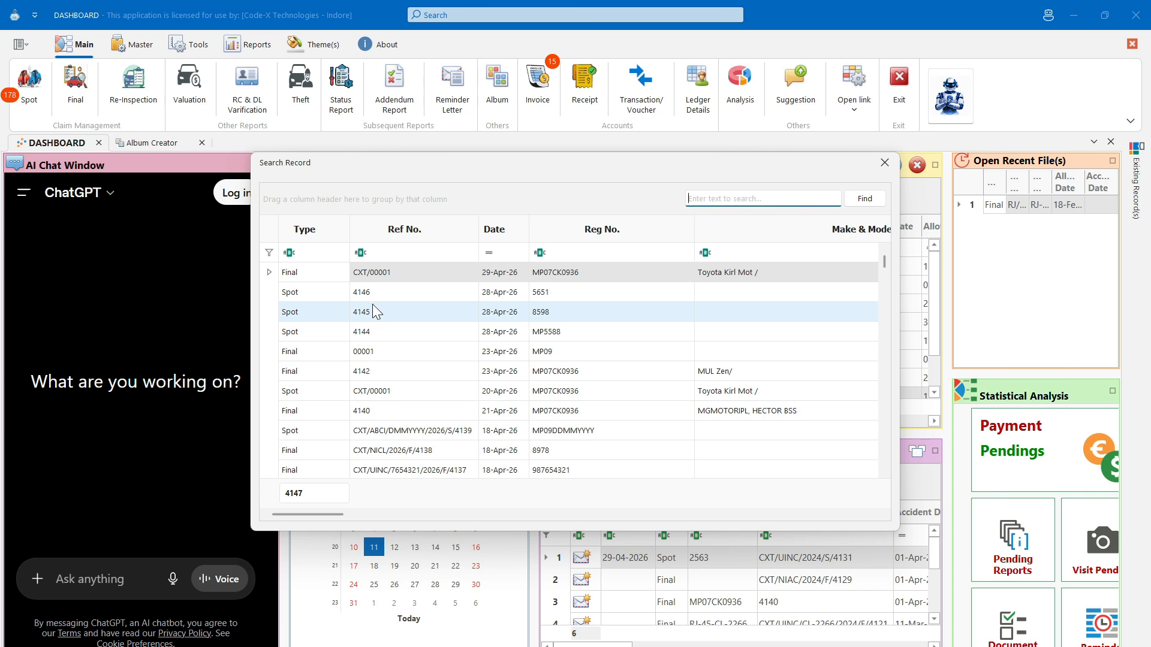
double_click(427, 273)
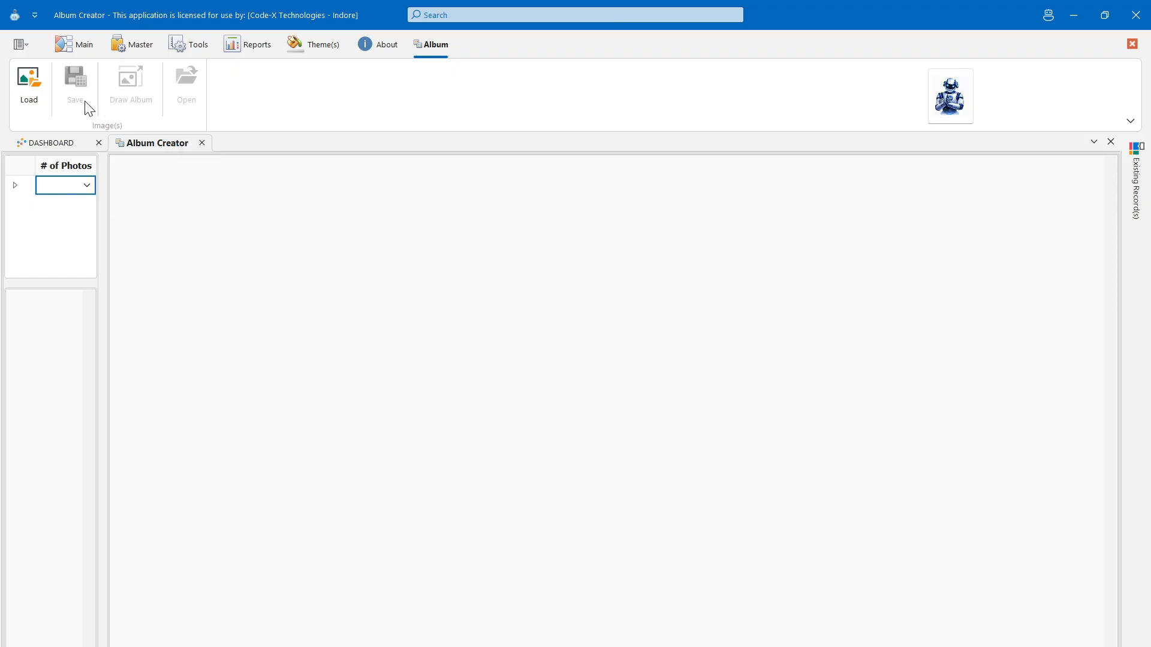
- Load all 19 Nissan Kicks photos into a new Final Visit category
click(31, 100)
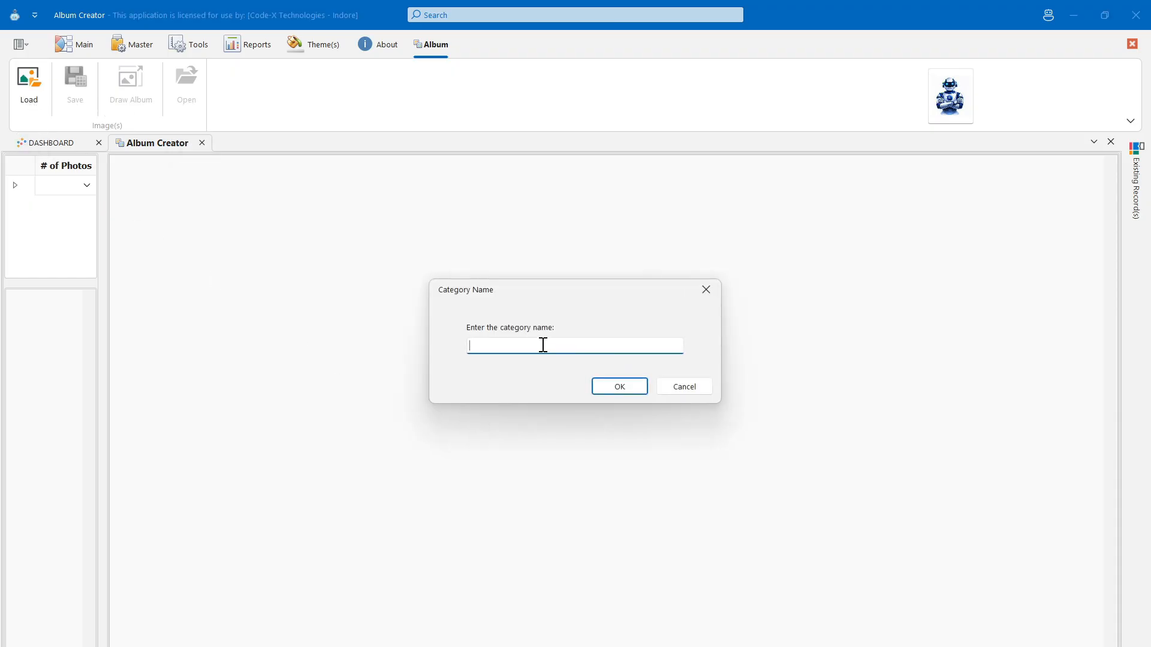
text(Final Visit)
key(Return)
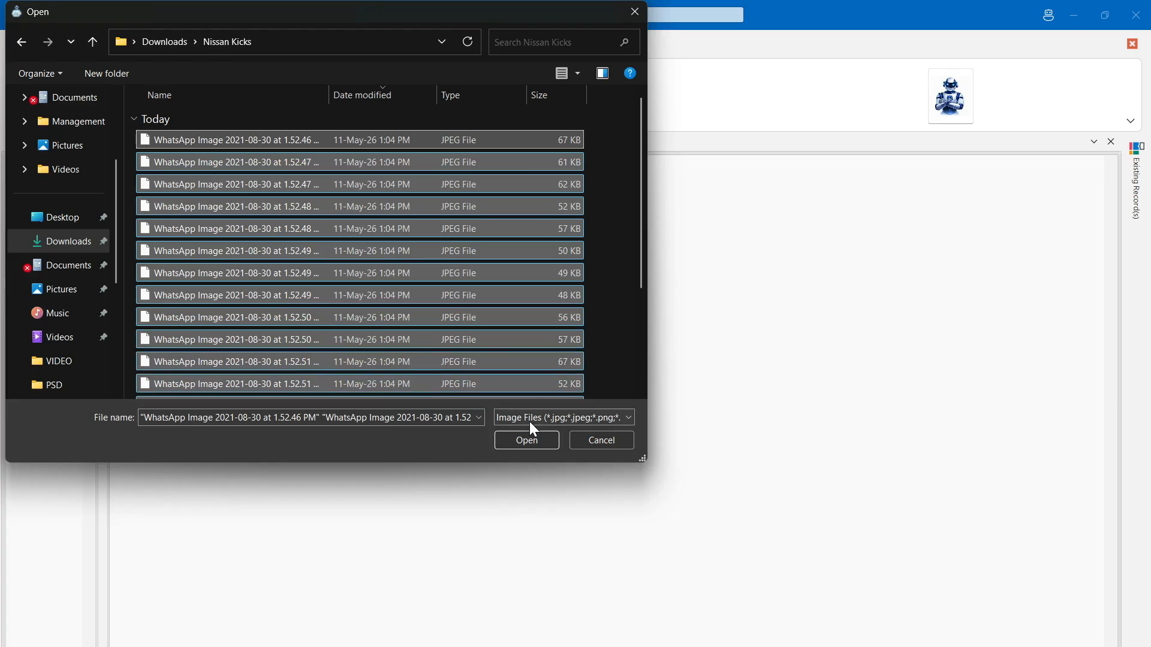
click(528, 441)
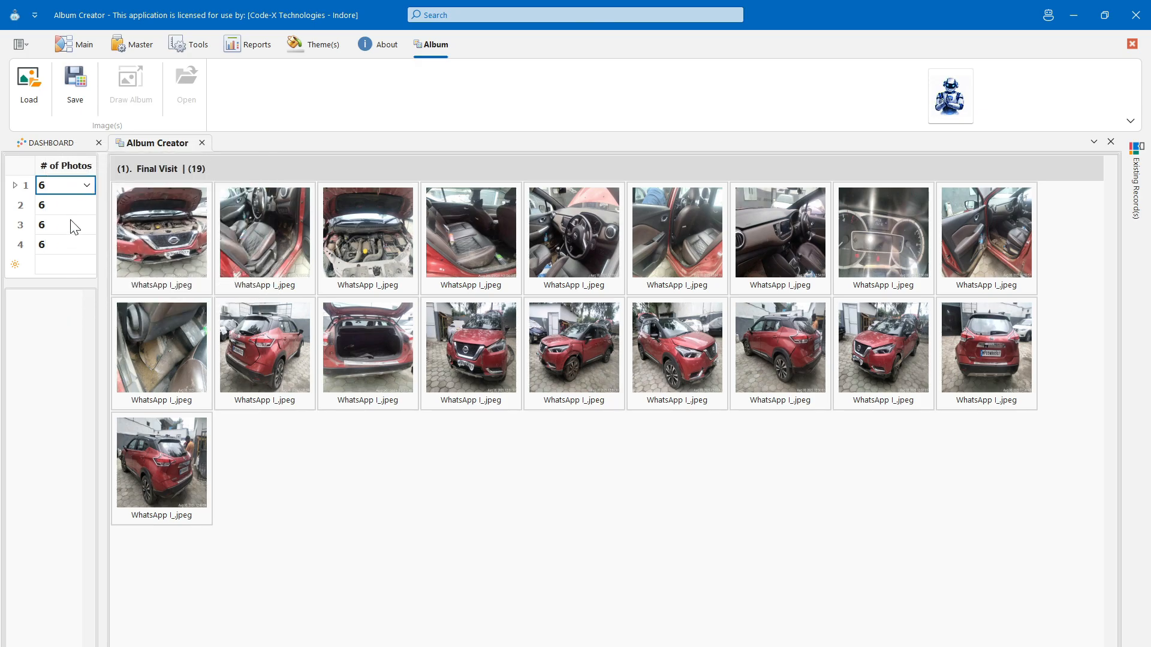
- Leave row 1's photo count unchanged and caption the front-view photo 'Front Side'
click(87, 185)
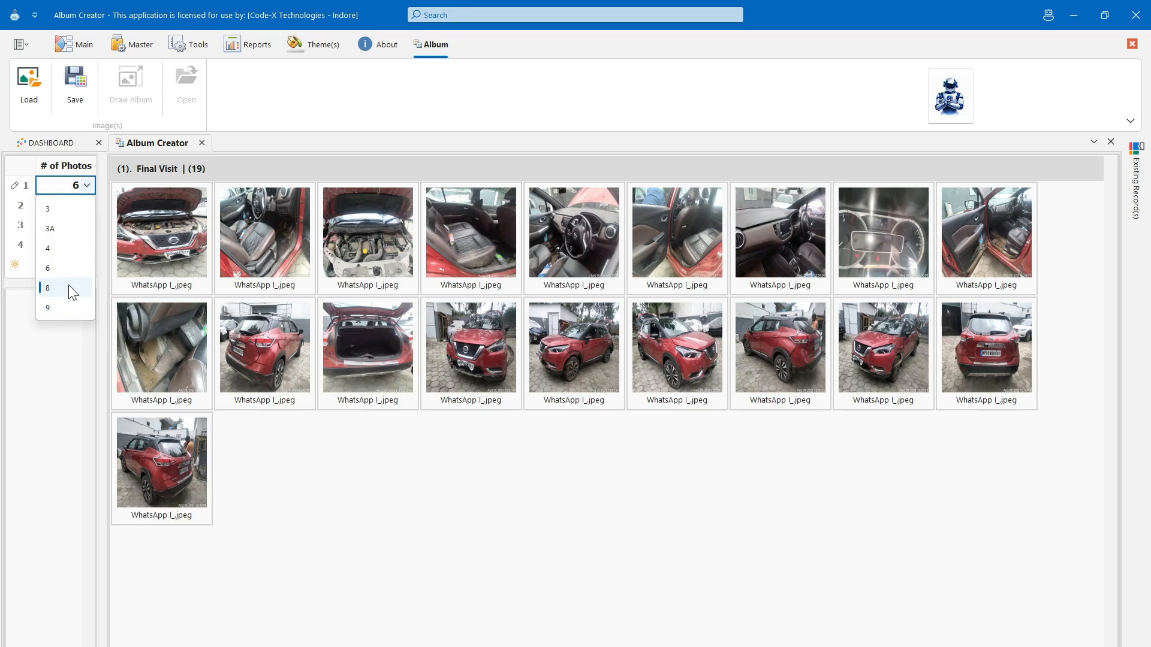
click(91, 191)
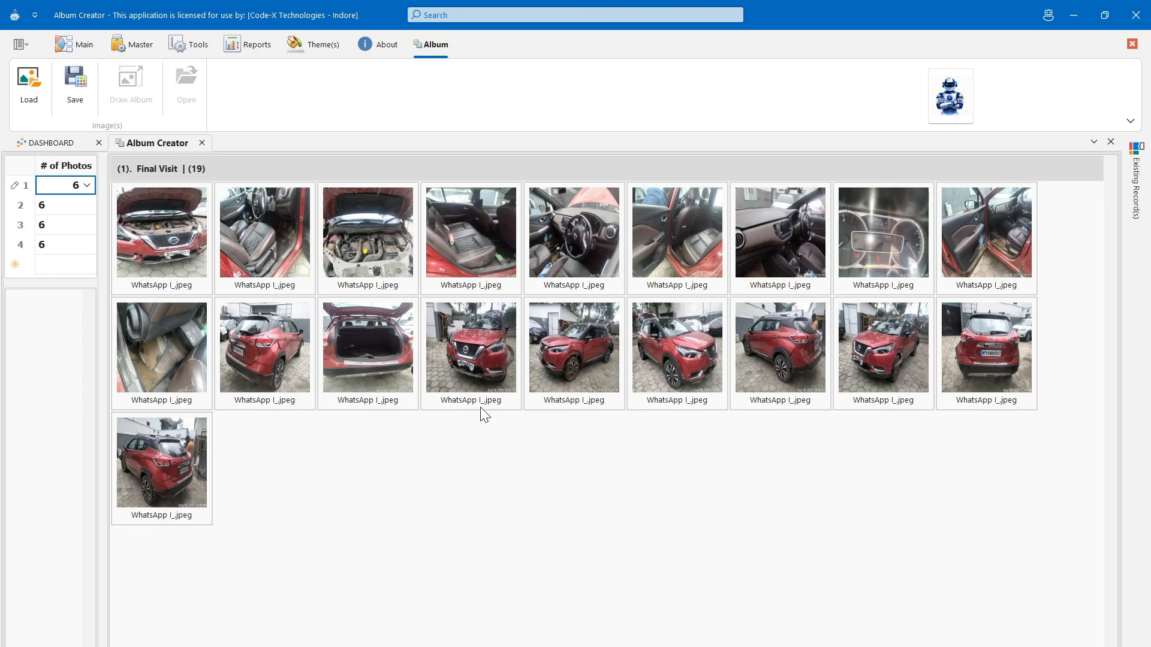
double_click(480, 353)
text(Front Side)
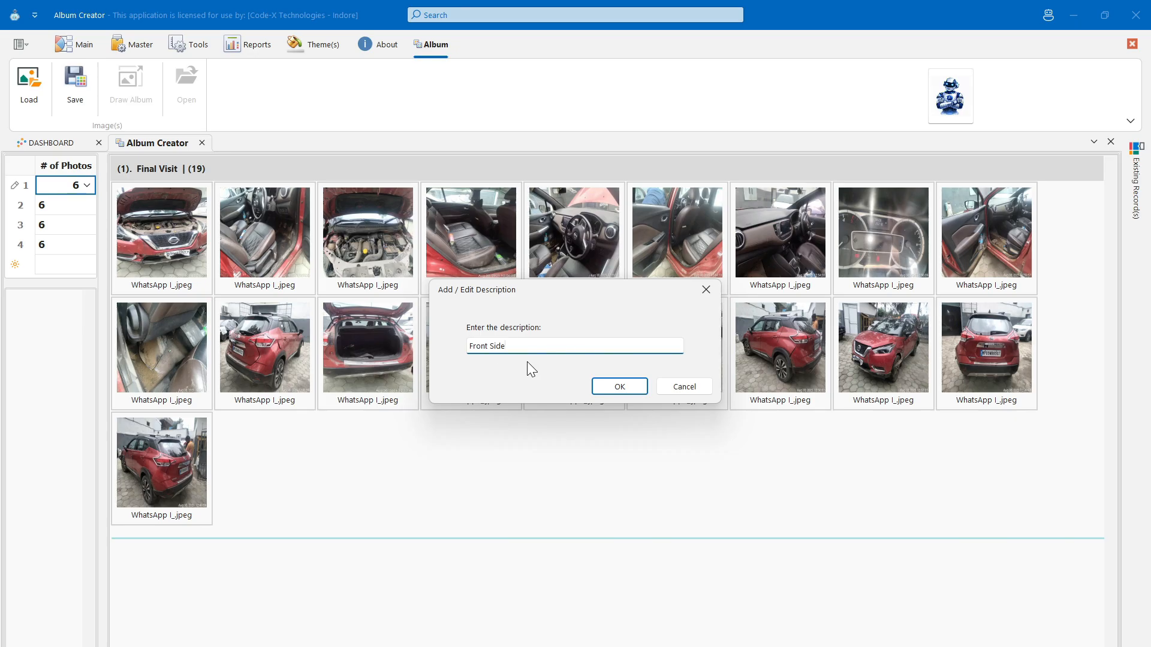
click(609, 386)
- Rearrange the last, row-2 and dashboard photos, then save the album
mouse_move(502, 430)
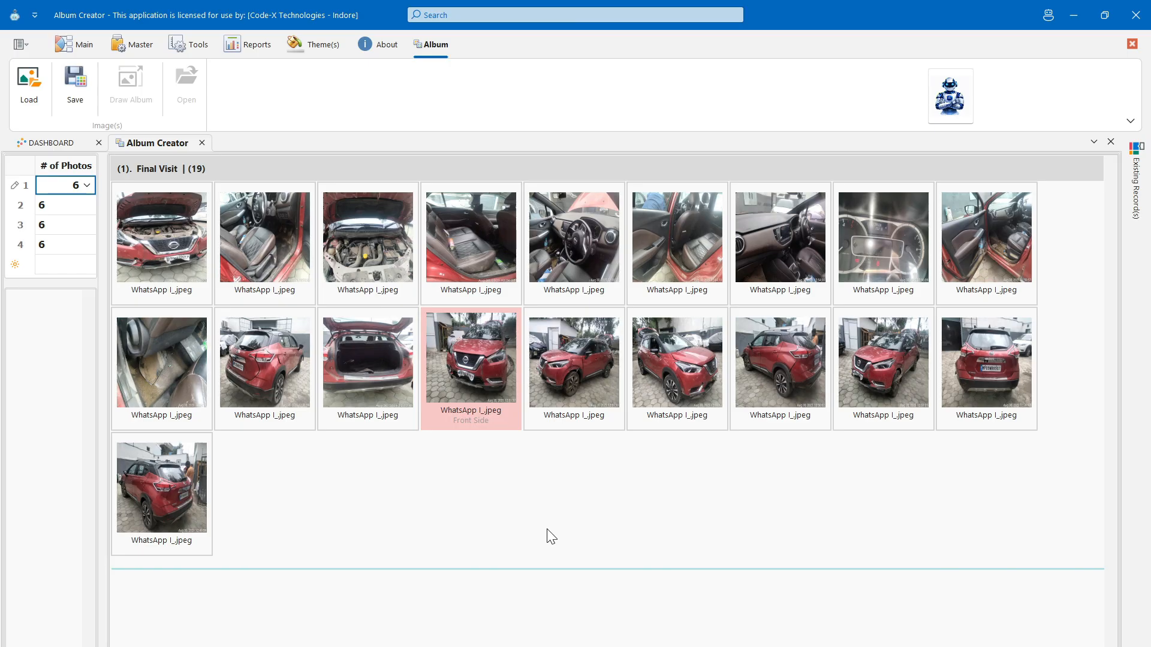
drag(160, 490, 319, 336)
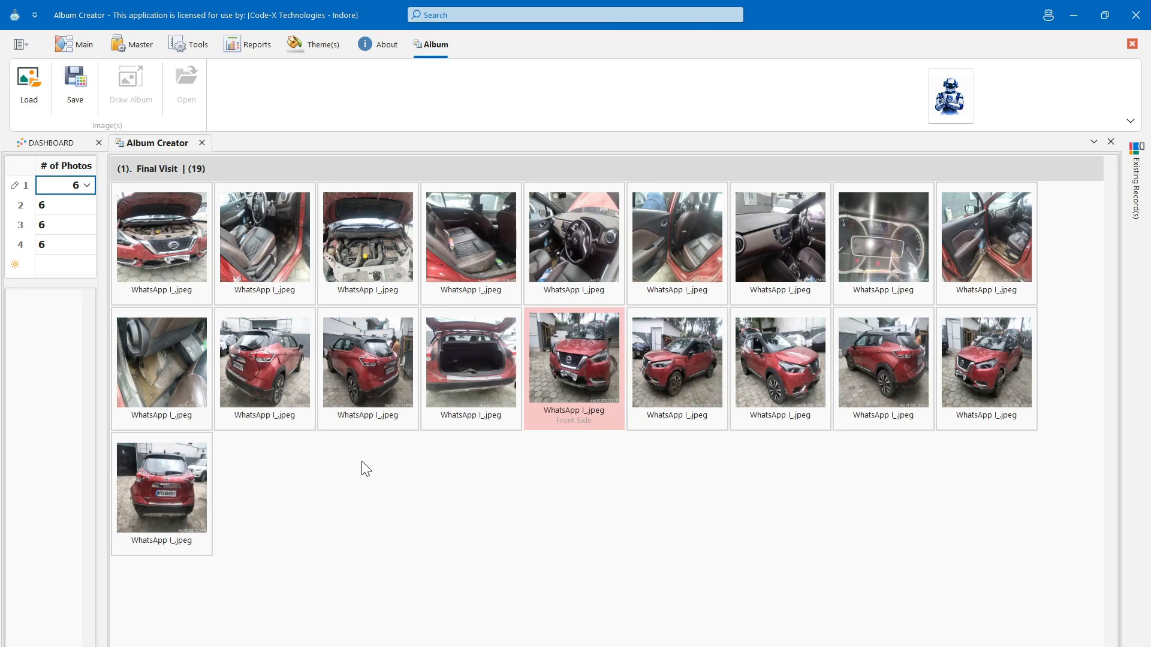
drag(512, 389, 226, 353)
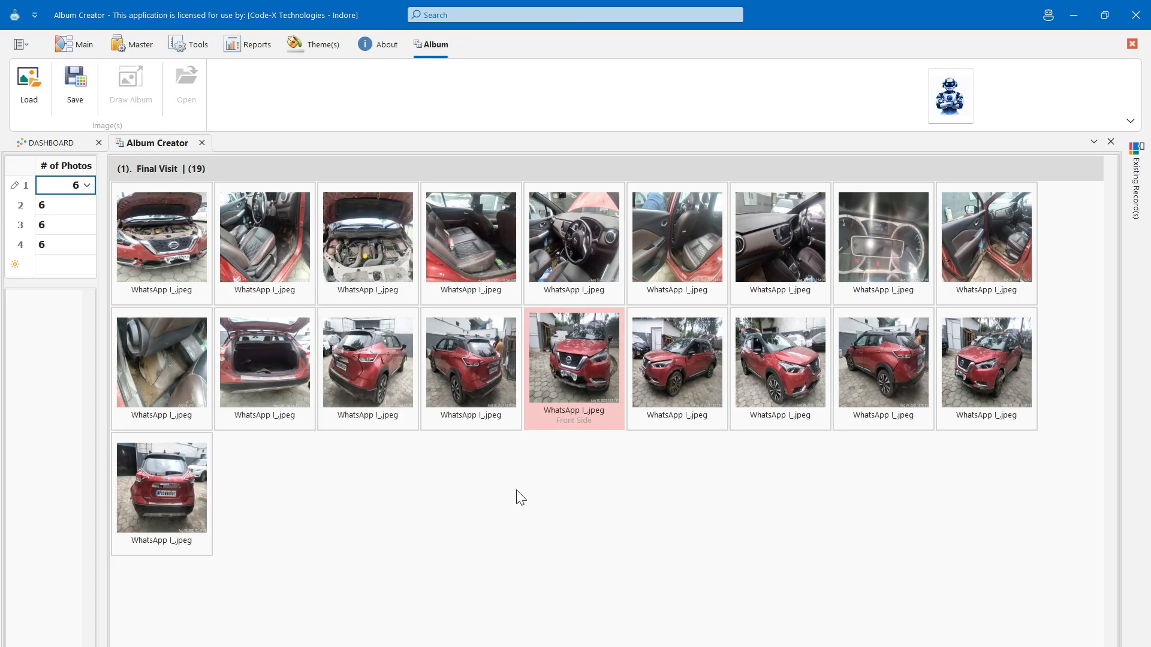
drag(751, 228, 730, 171)
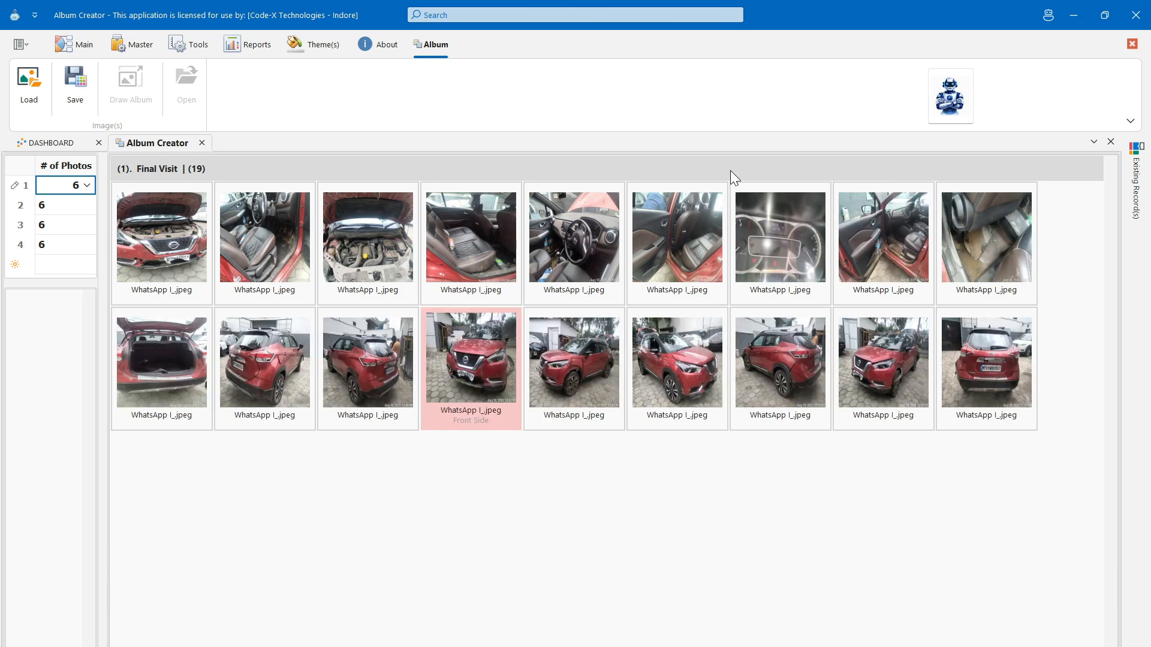
click(412, 511)
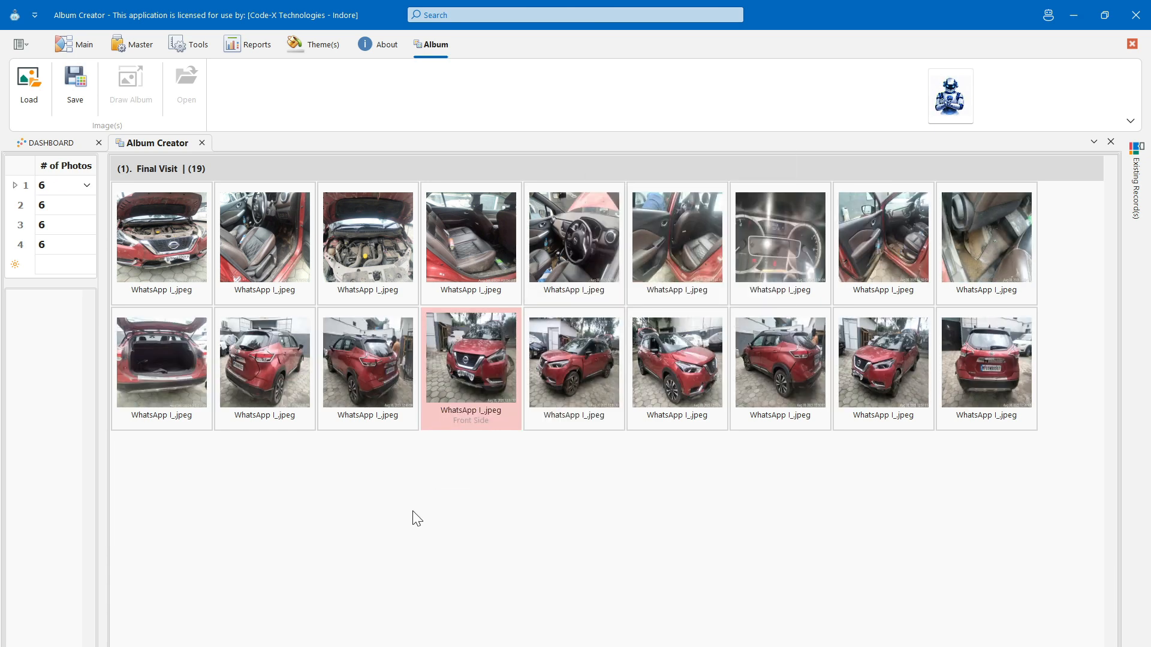
click(78, 95)
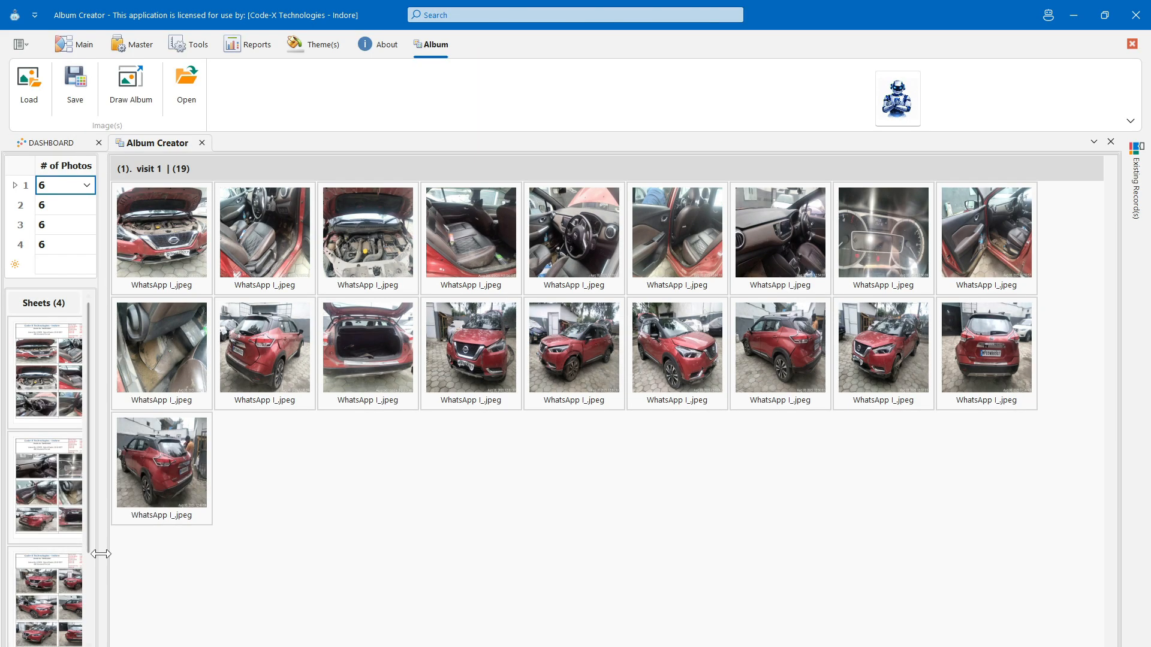
- Enter Draw Album mode, keeping Tahoma size 14 and setting the colour to Red
click(139, 80)
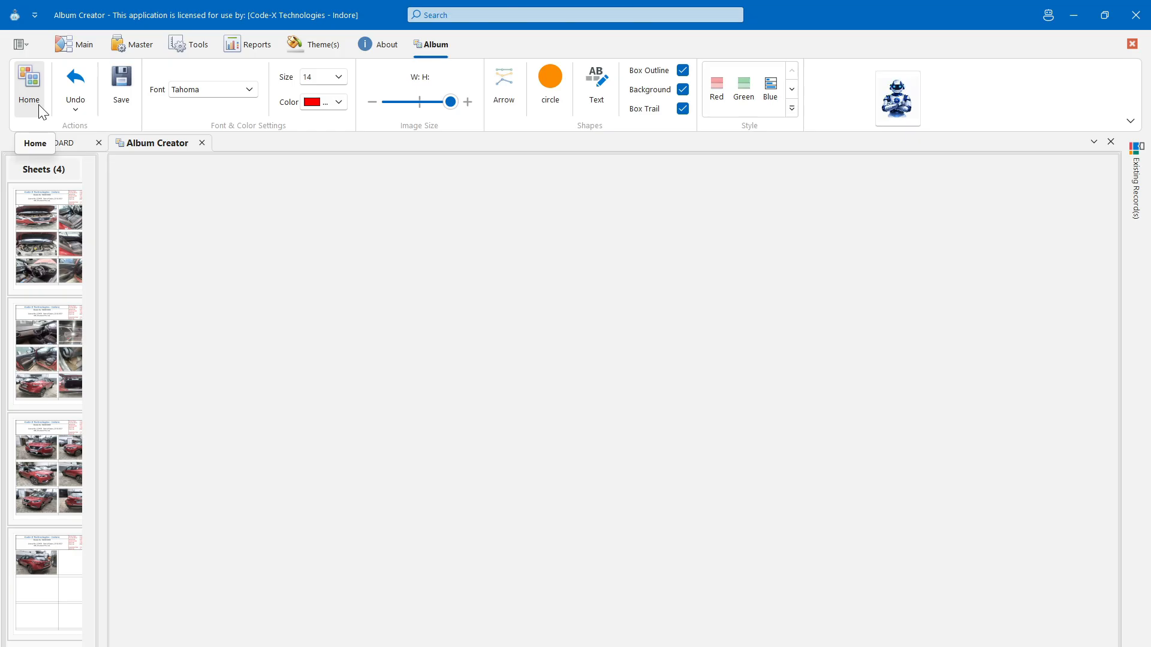
click(76, 108)
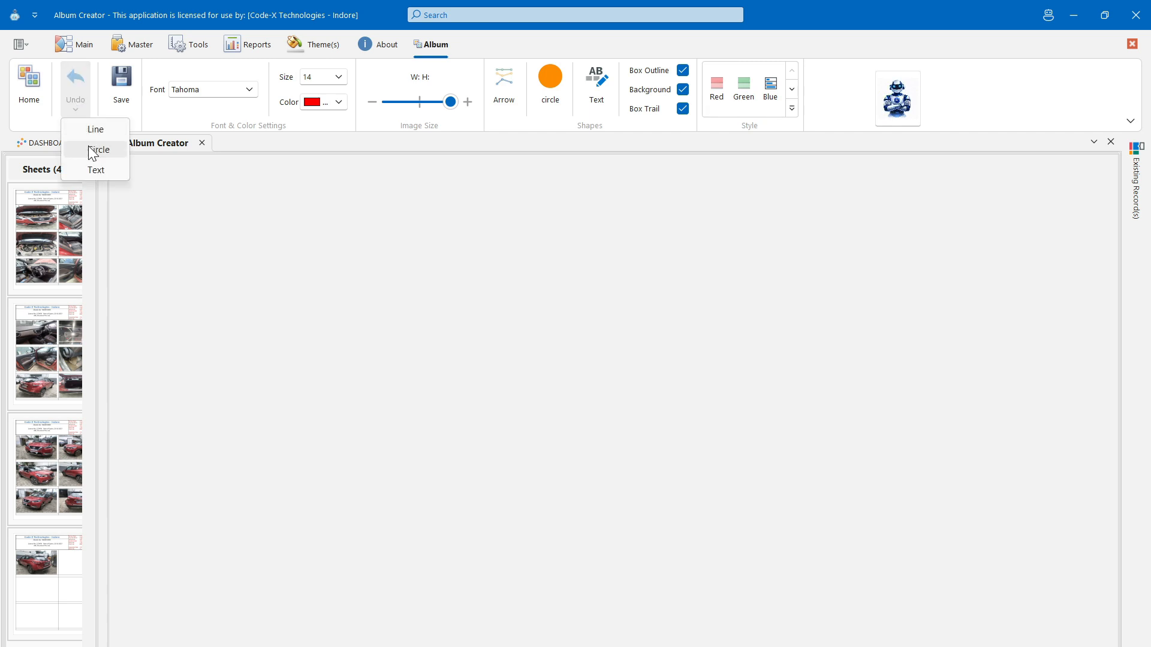
click(138, 119)
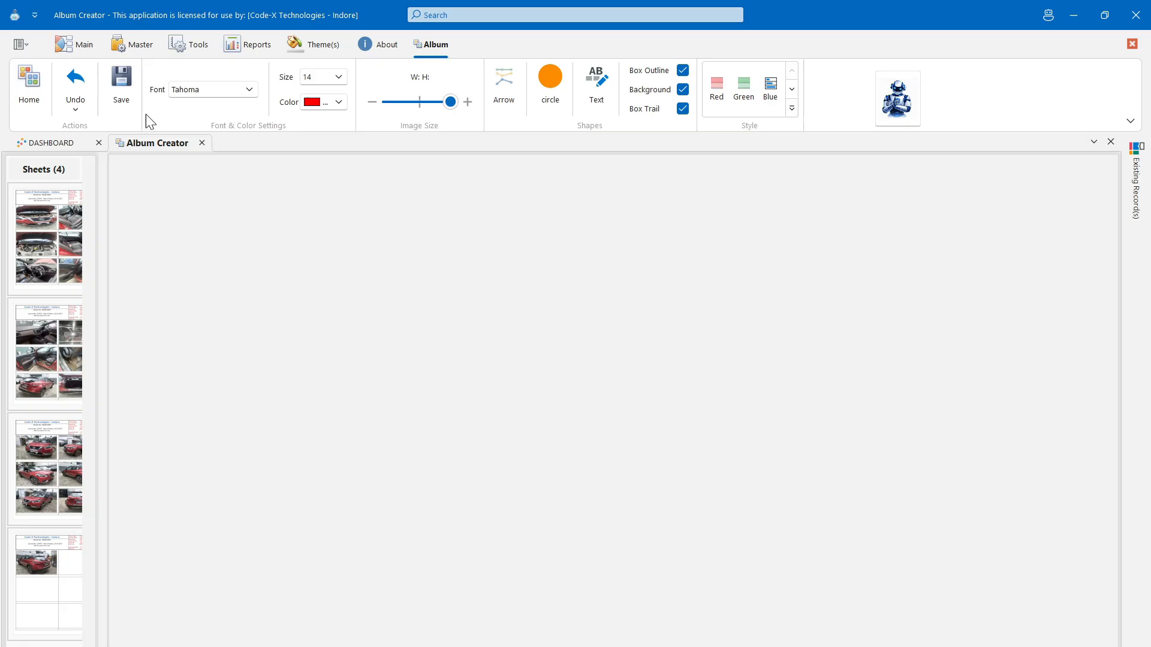
click(249, 91)
click(249, 91)
click(343, 78)
click(343, 79)
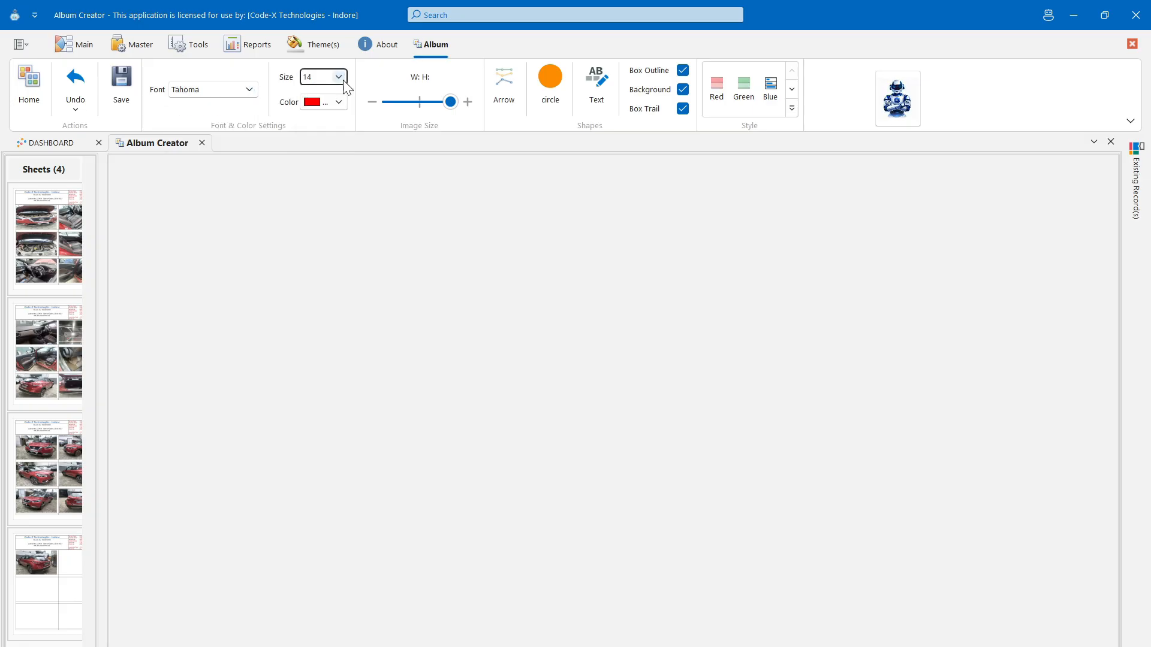
click(341, 101)
click(342, 102)
- Load the first photo sheet and scale it to 1199 × 1552
click(52, 246)
click(449, 101)
drag(449, 102, 409, 103)
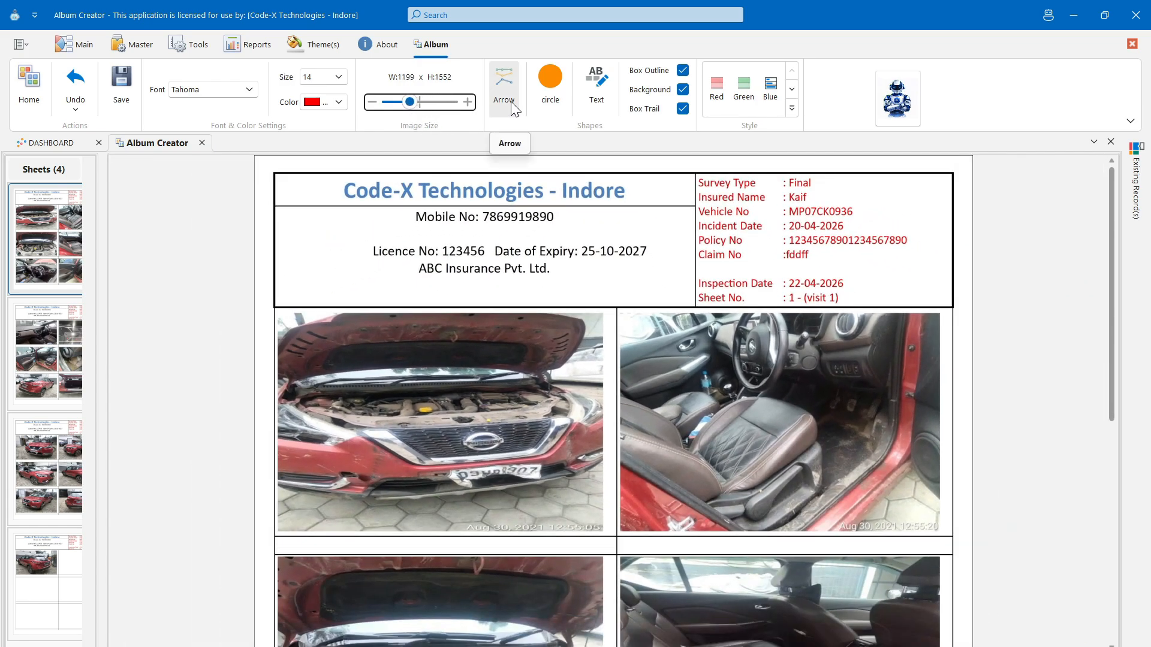
- Draw a red arrow at the grille badge and circle the gear-shift area
click(512, 108)
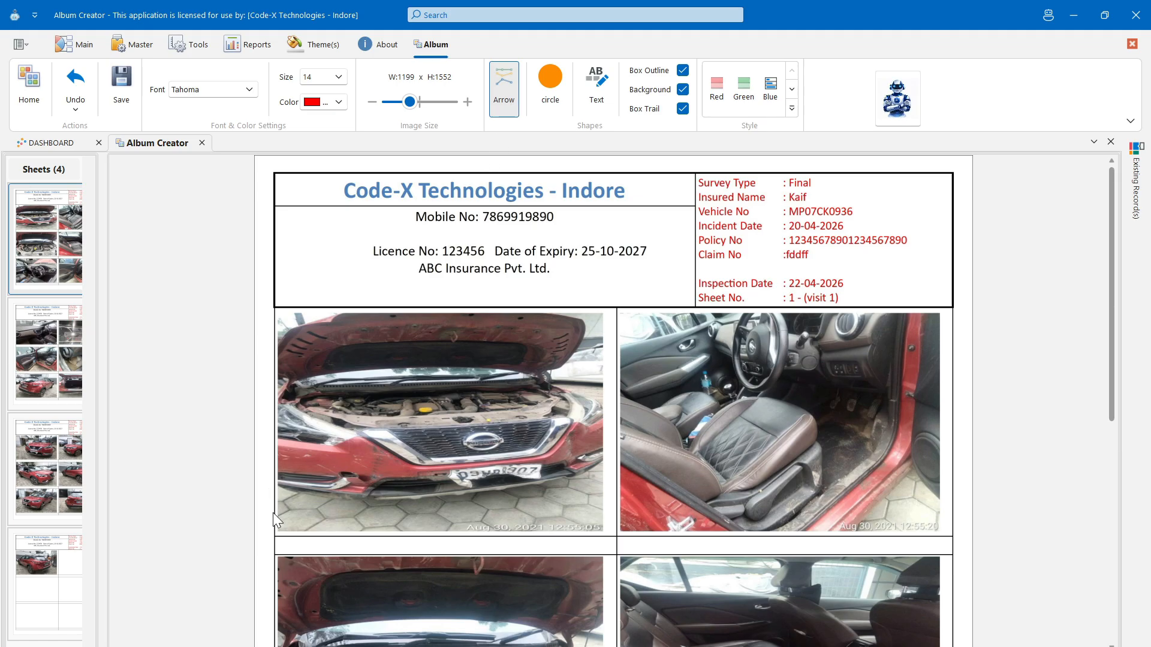
drag(297, 507, 460, 445)
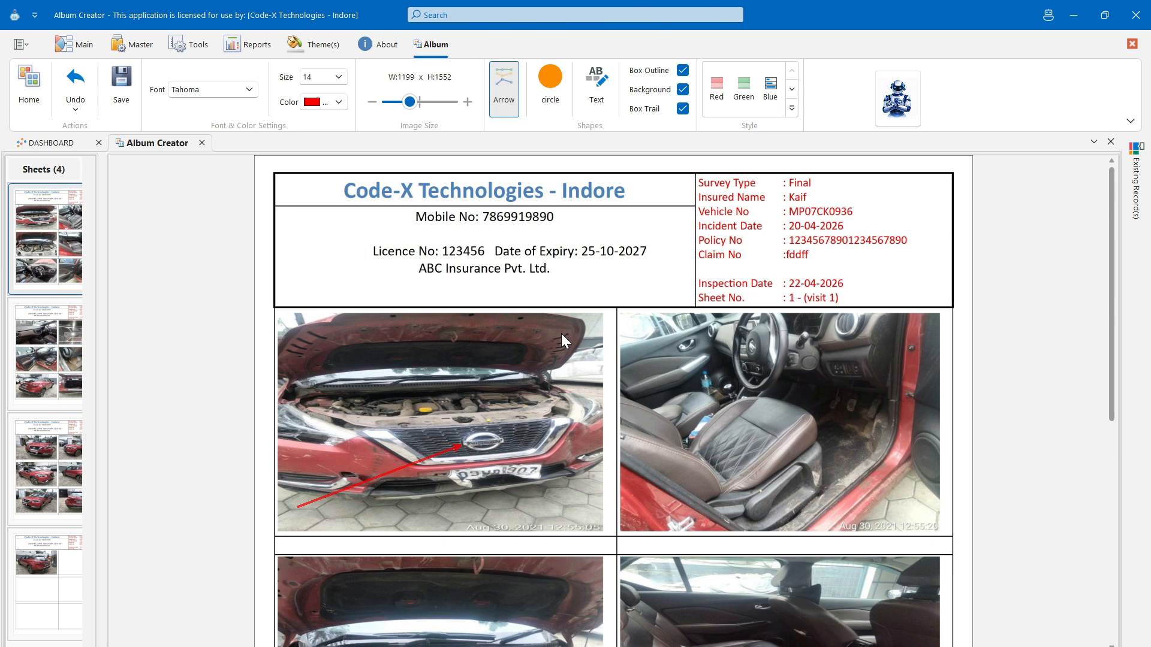
click(551, 99)
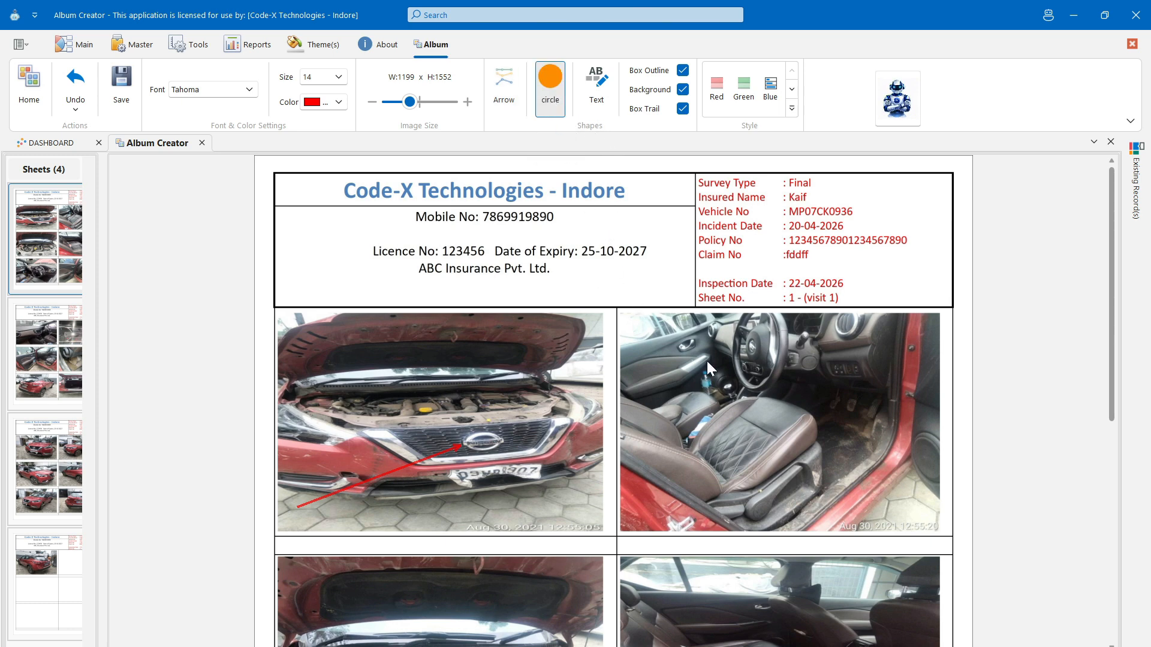
mouse_move(700, 354)
mouse_down()
mouse_move(738, 408)
mouse_move(761, 419)
mouse_up()
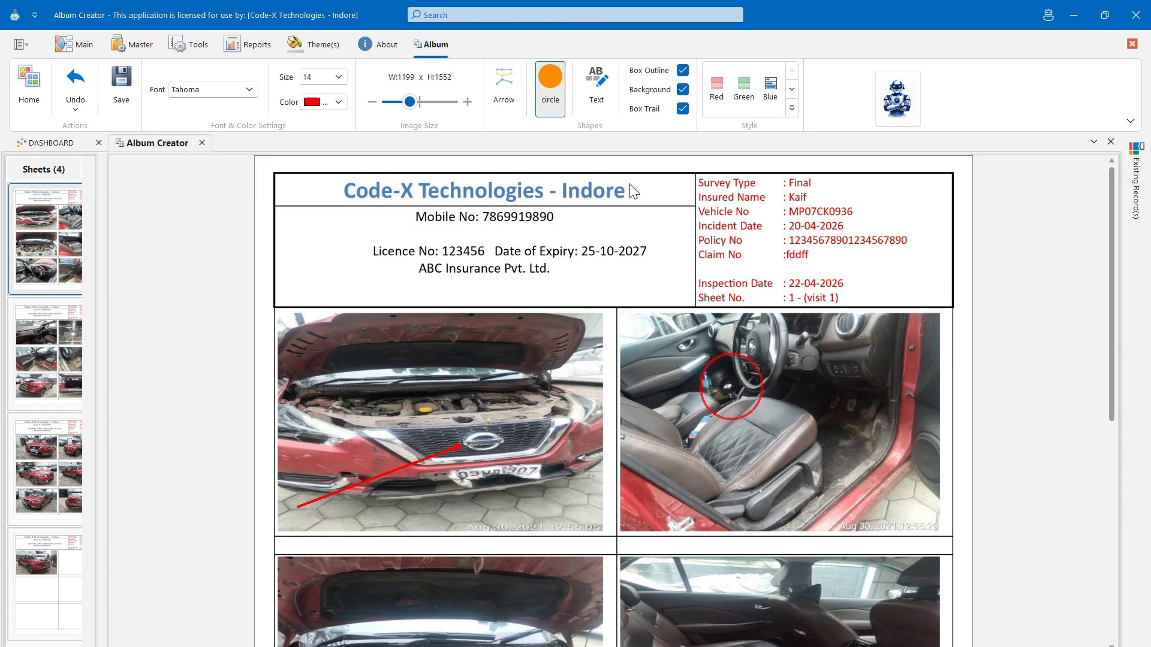
- Place a 'tEST' label at the interior photo's lower right, save the sheet, and open Invoice
click(594, 105)
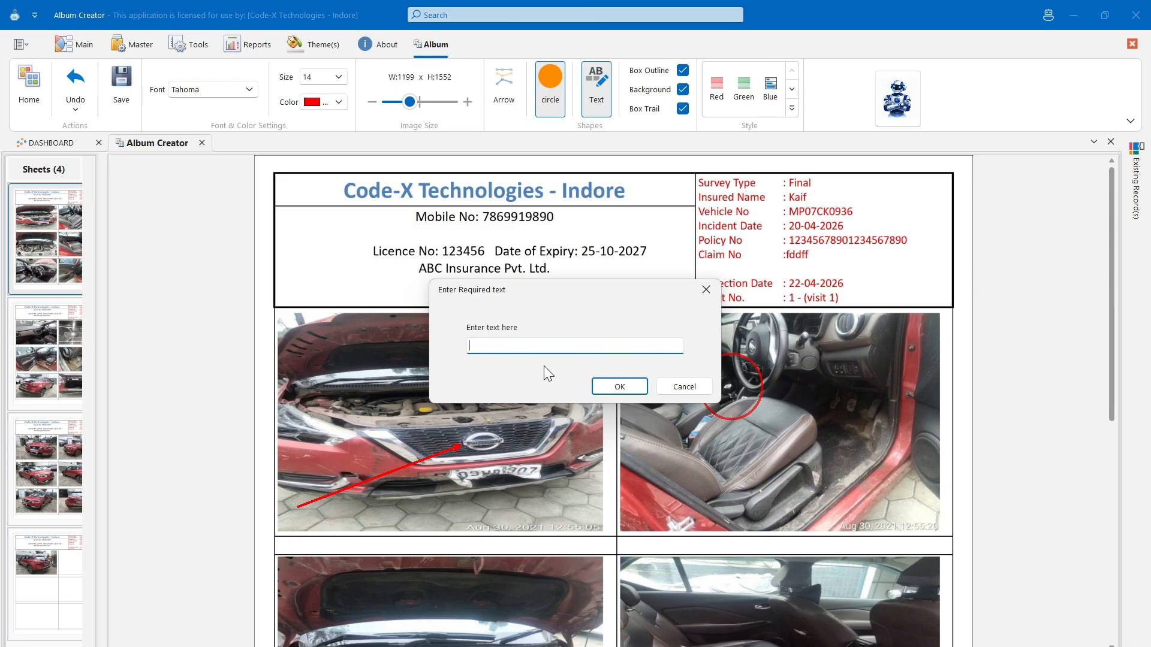
text(test)
key(BackSpace)
key(BackSpace)
key(BackSpace)
text(EST)
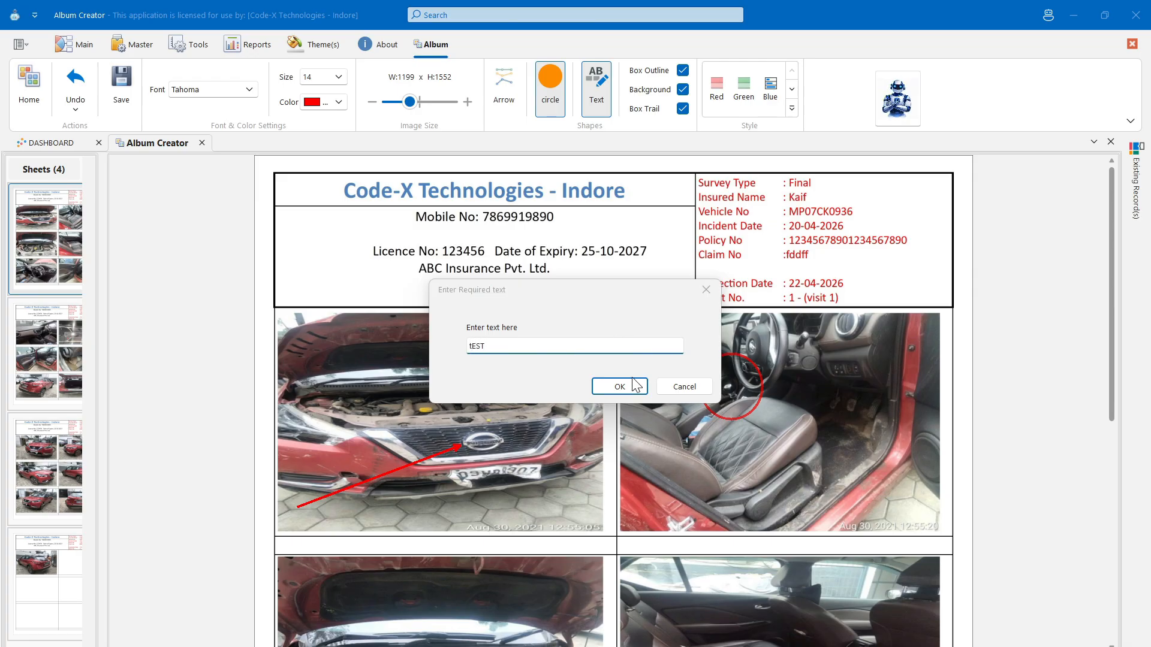
click(631, 384)
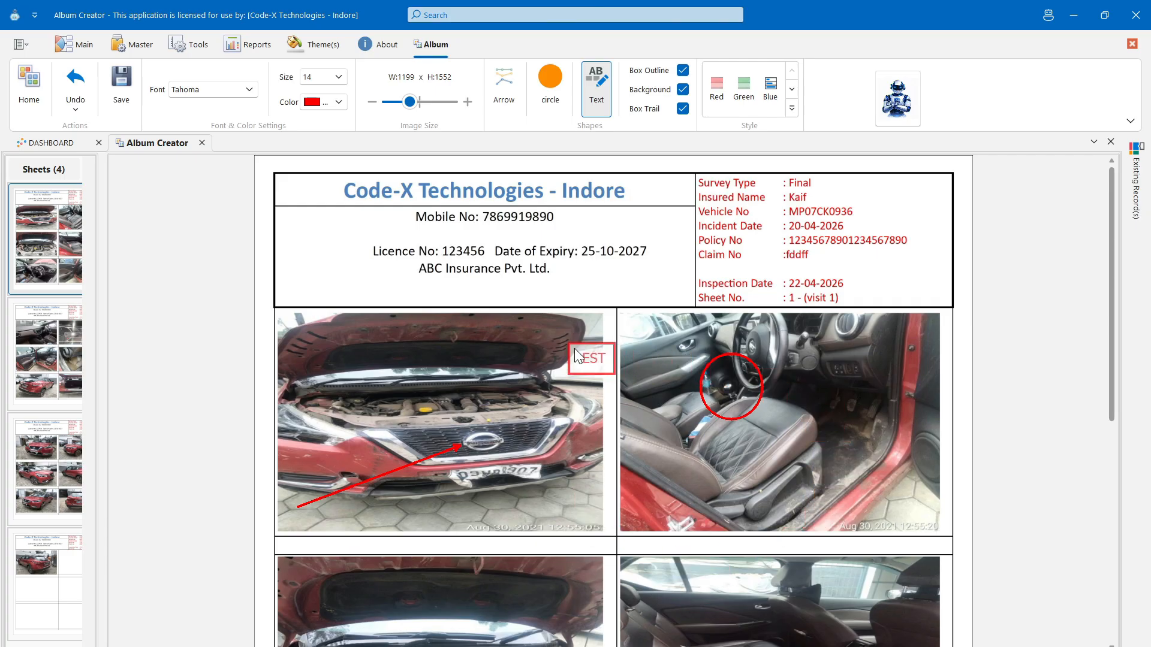
click(872, 493)
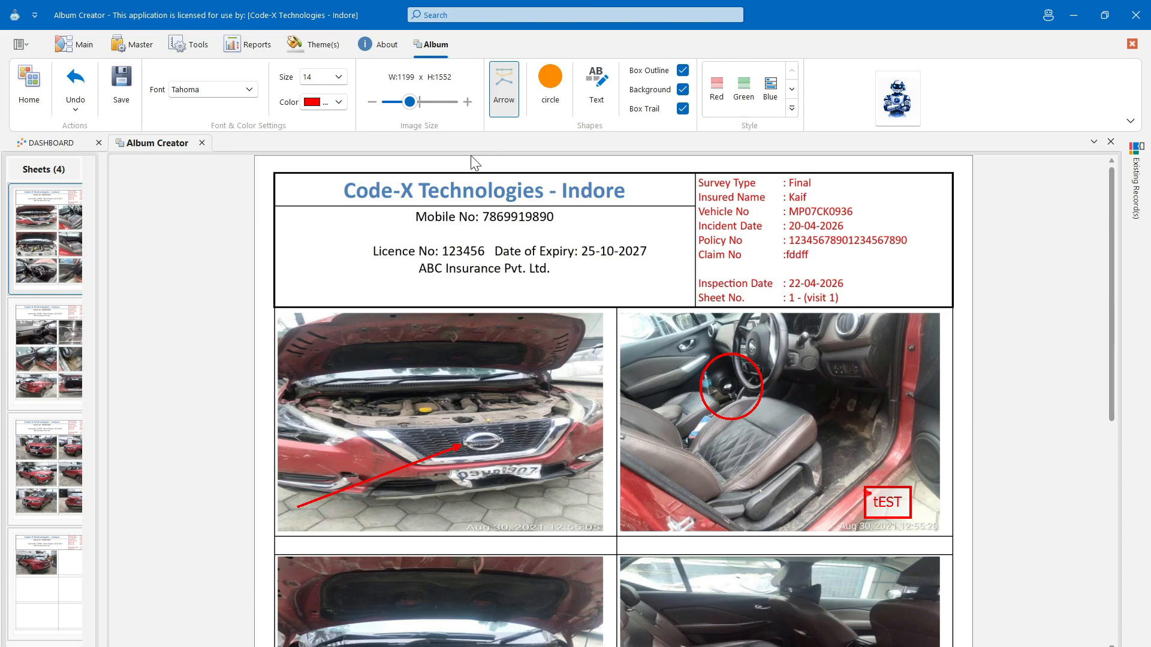
click(120, 84)
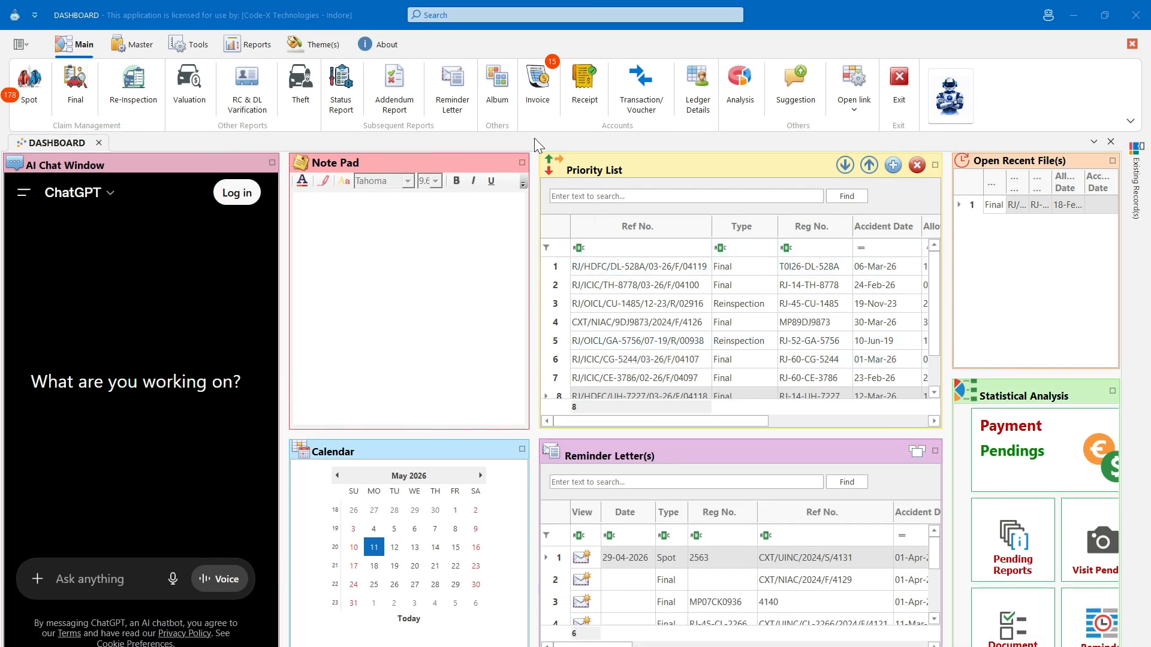
click(536, 99)
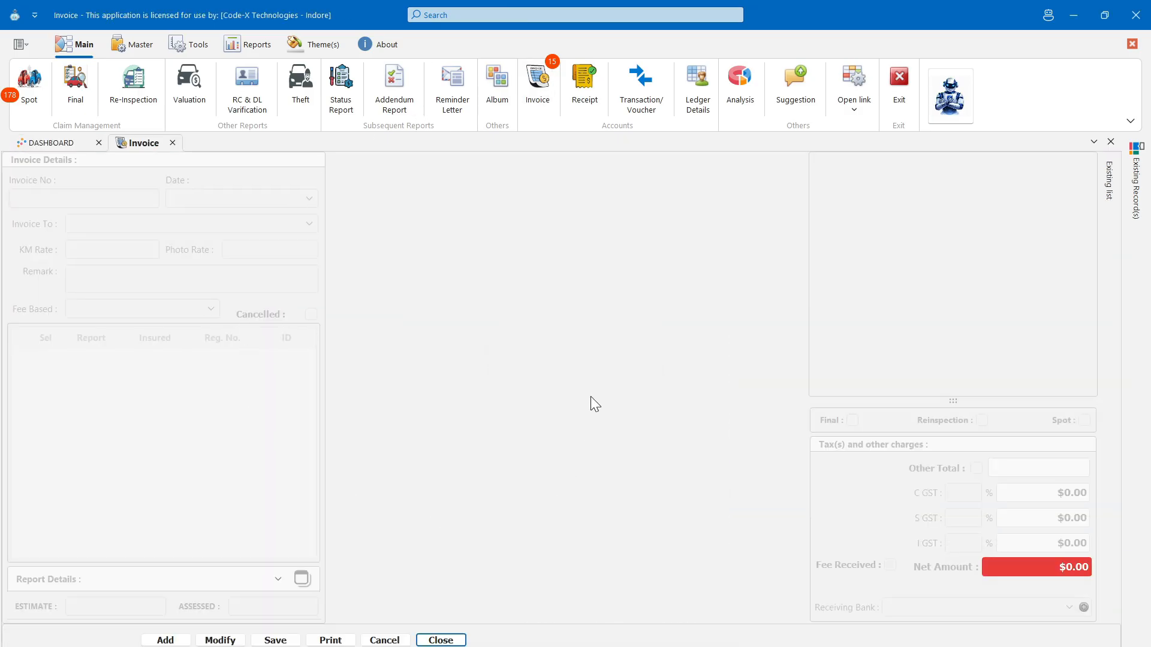
click(178, 643)
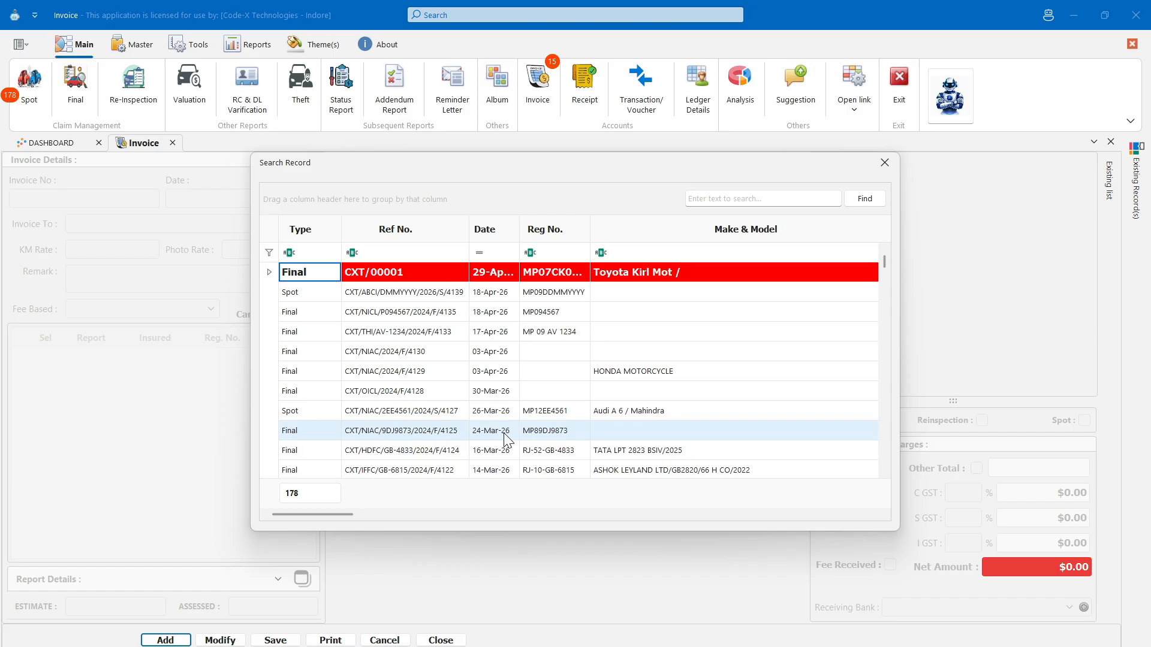
scroll(506, 441, down, 3)
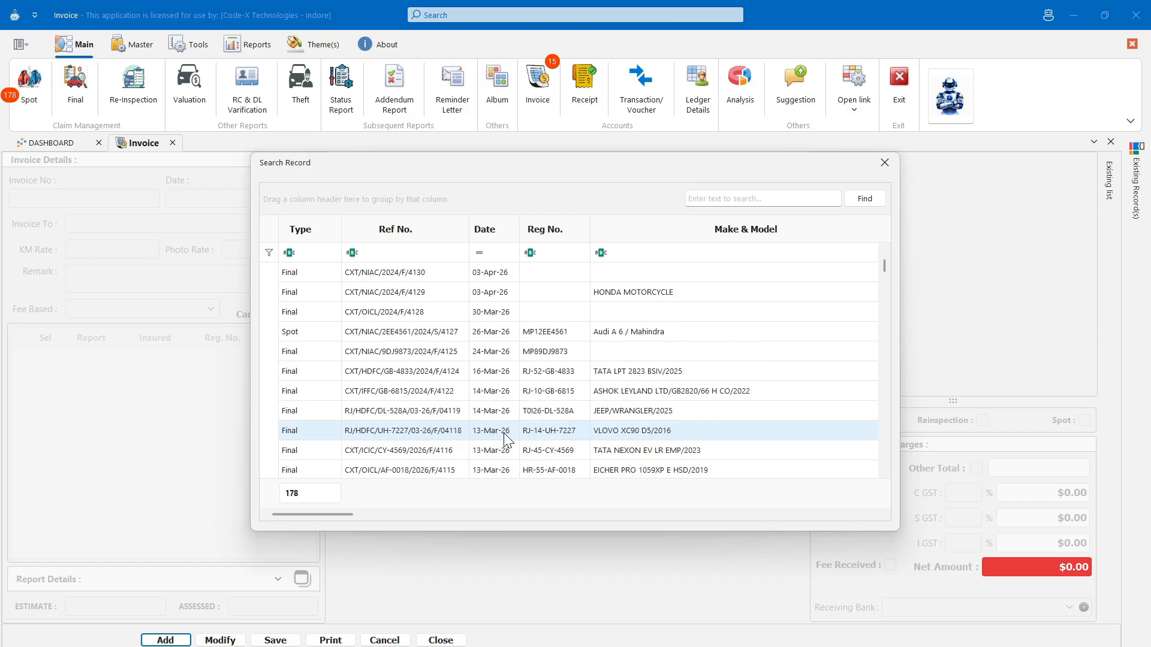
click(544, 413)
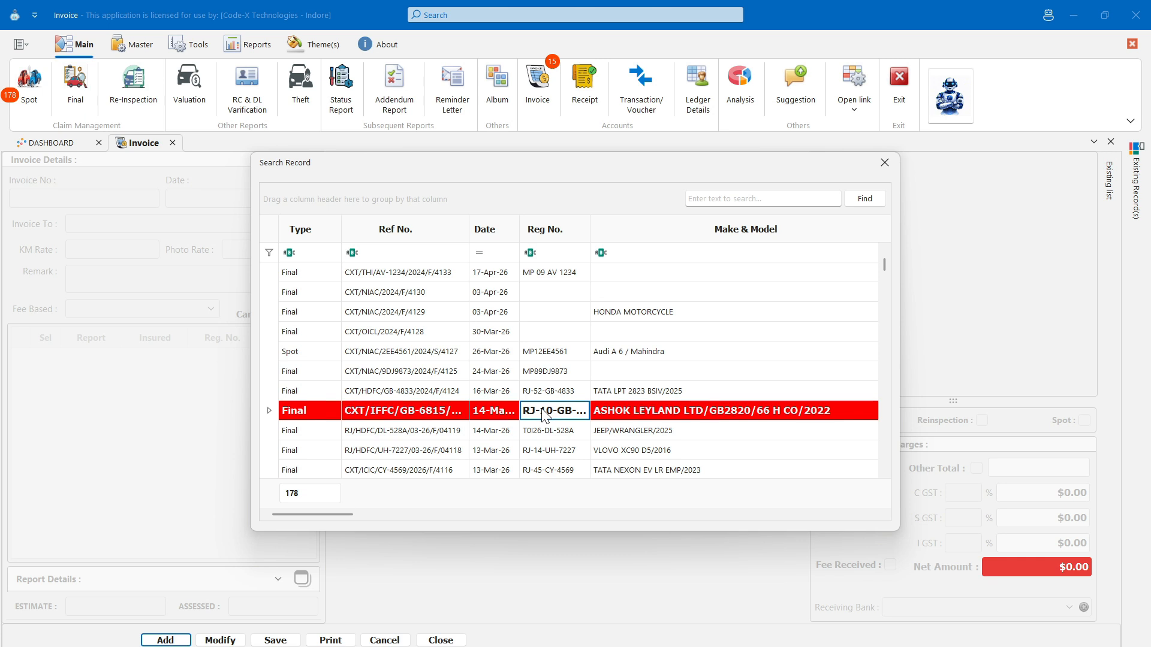
click(811, 197)
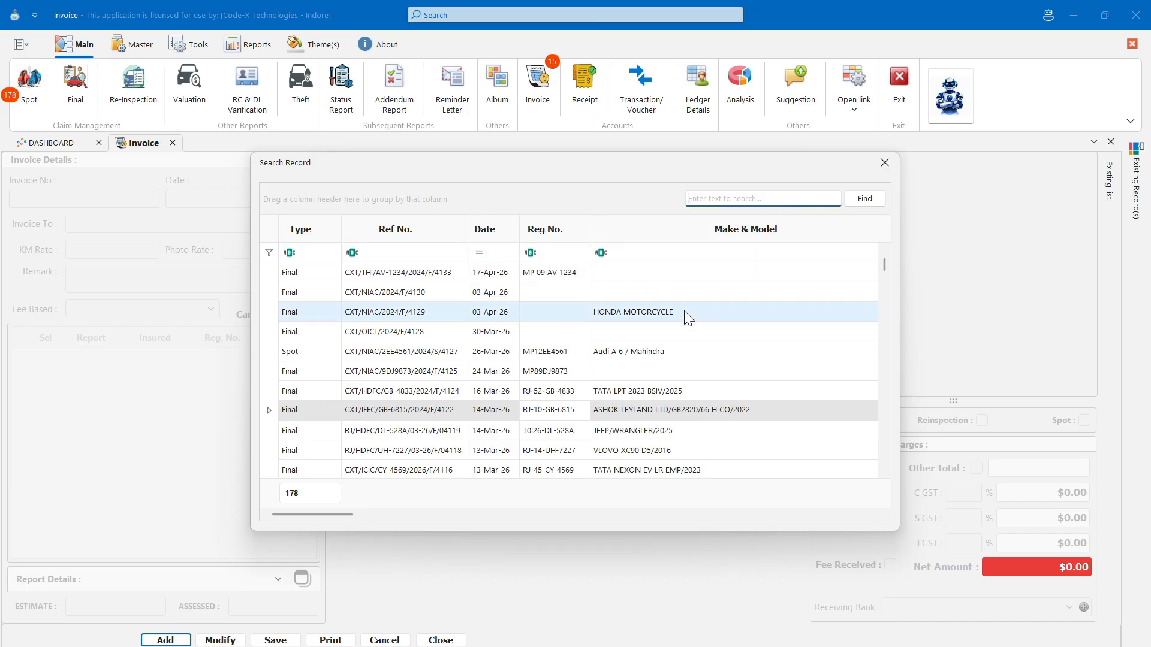
double_click(658, 369)
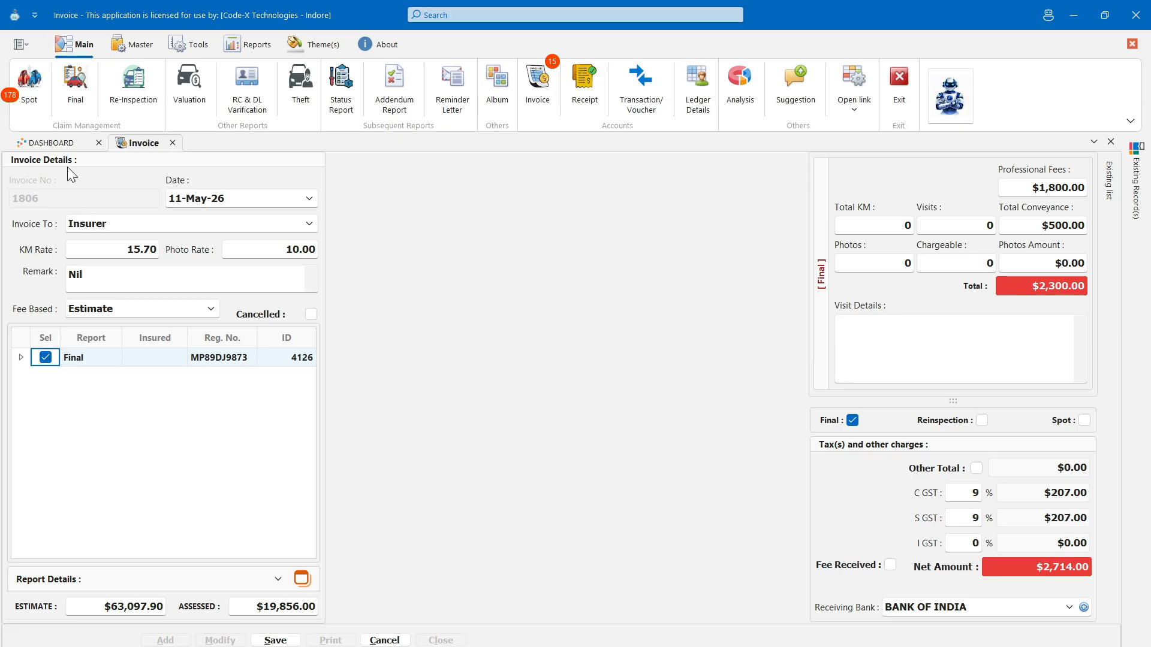
- Keep the invoice addressed to the Insurer, leaving KM Rate, Photo Rate and Remark unchanged
click(125, 229)
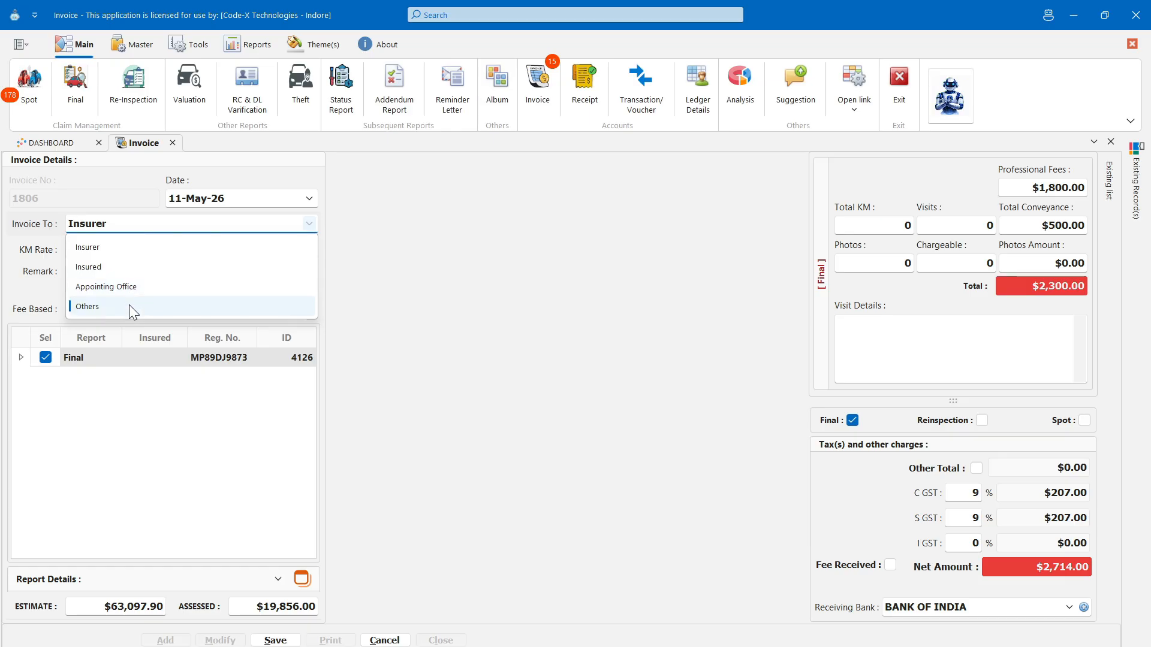
key(Tab)
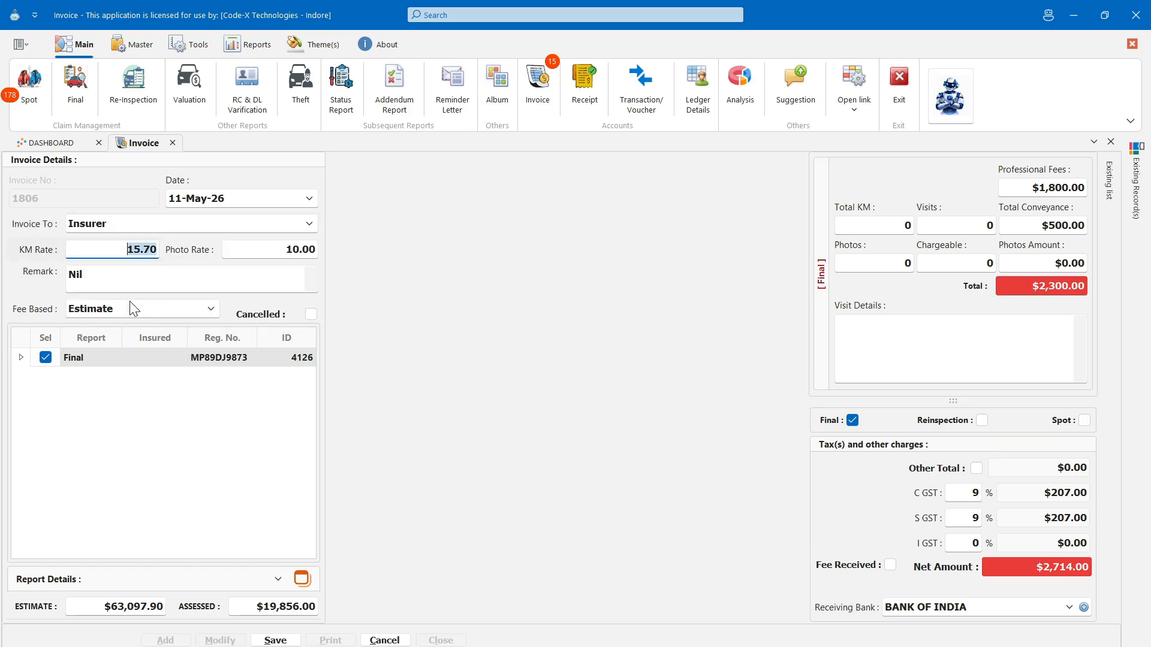
key(Tab)
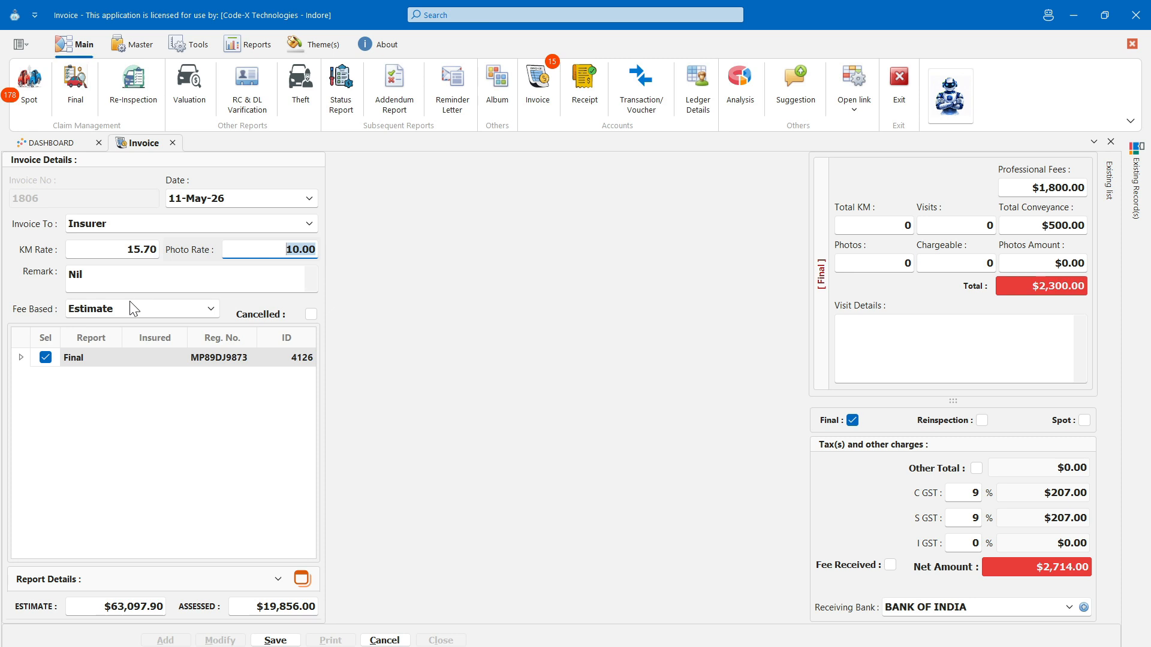
key(Tab)
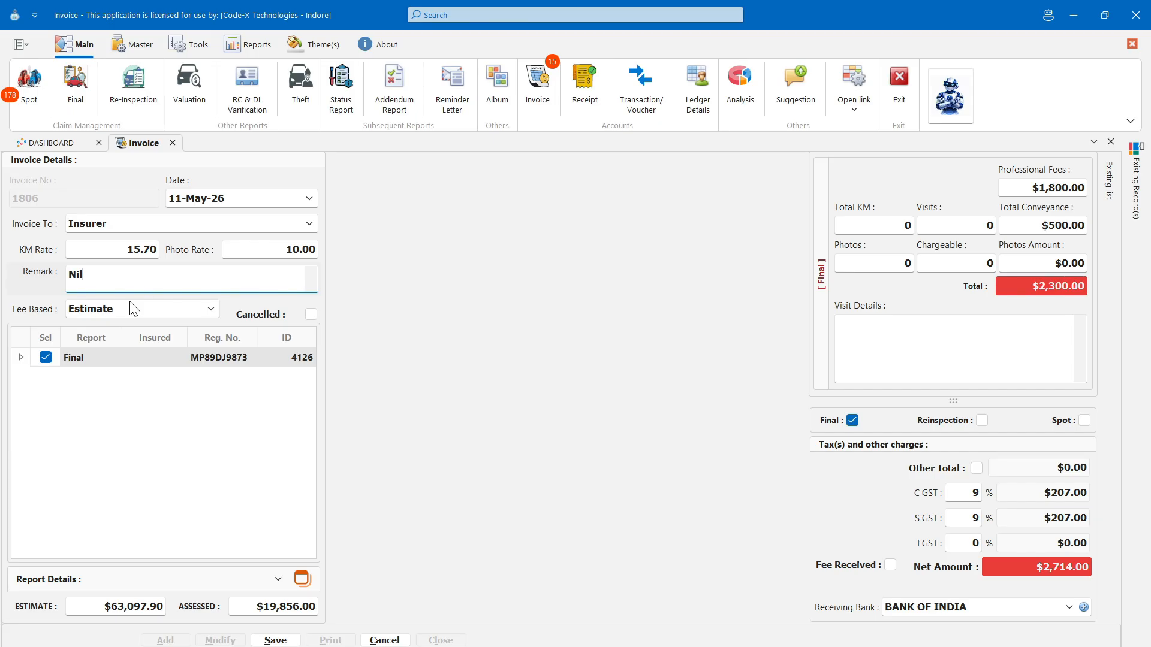
key(Tab)
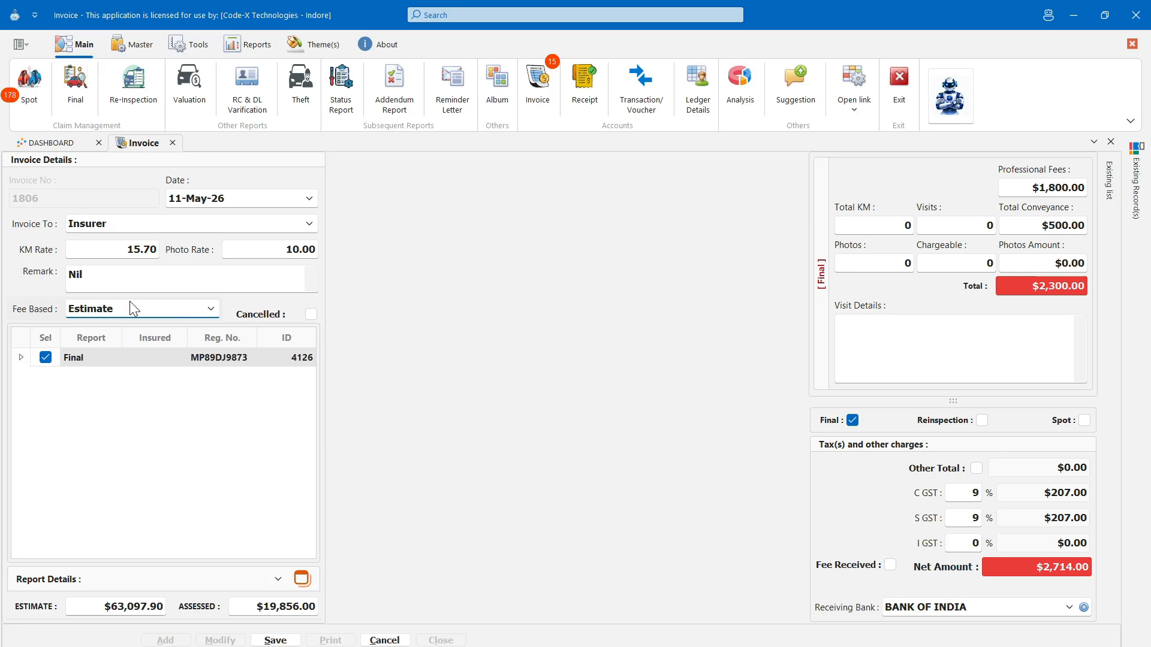
- Keep fees based on Estimate and expand Report Details to show the insurer and claim
click(129, 302)
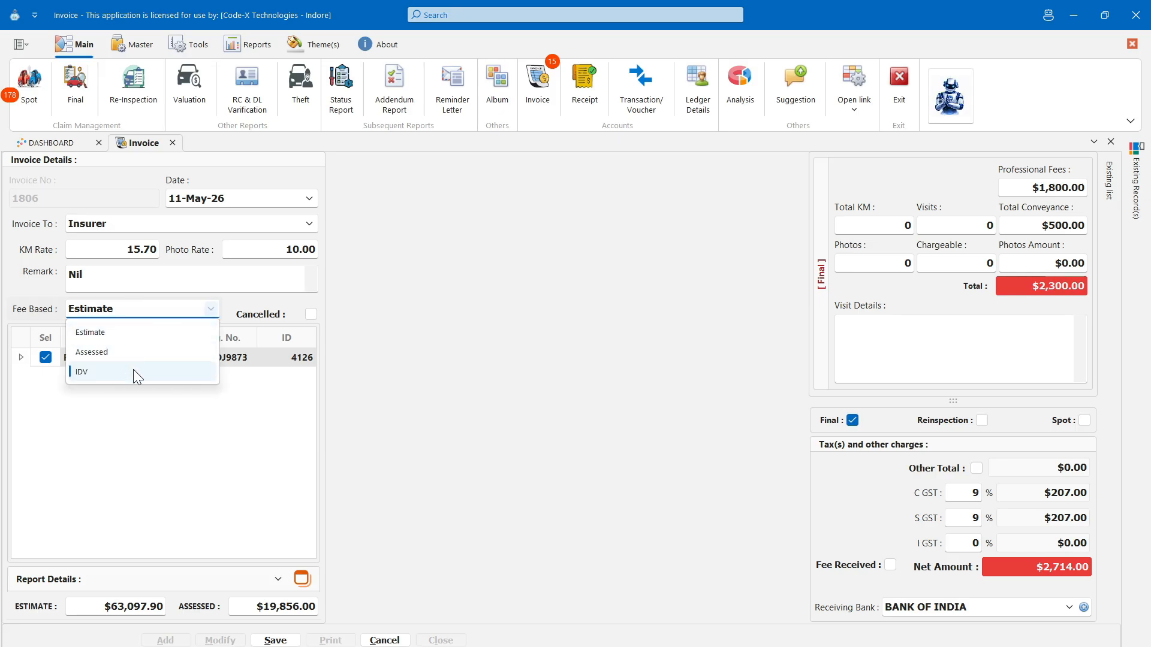
click(251, 316)
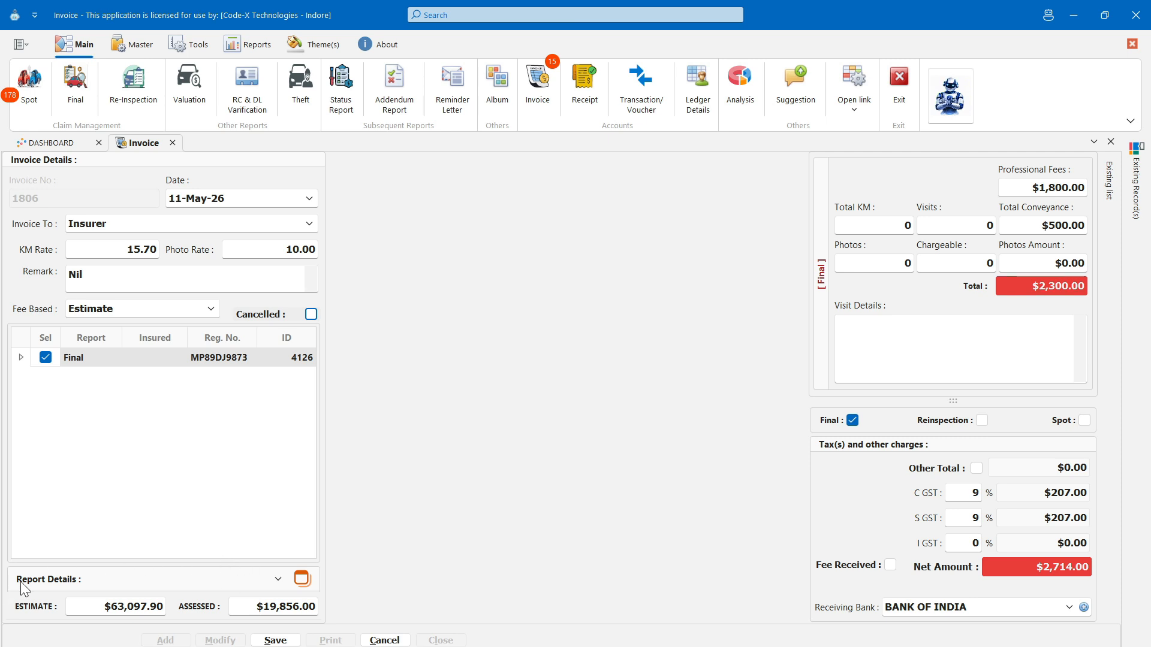
click(278, 579)
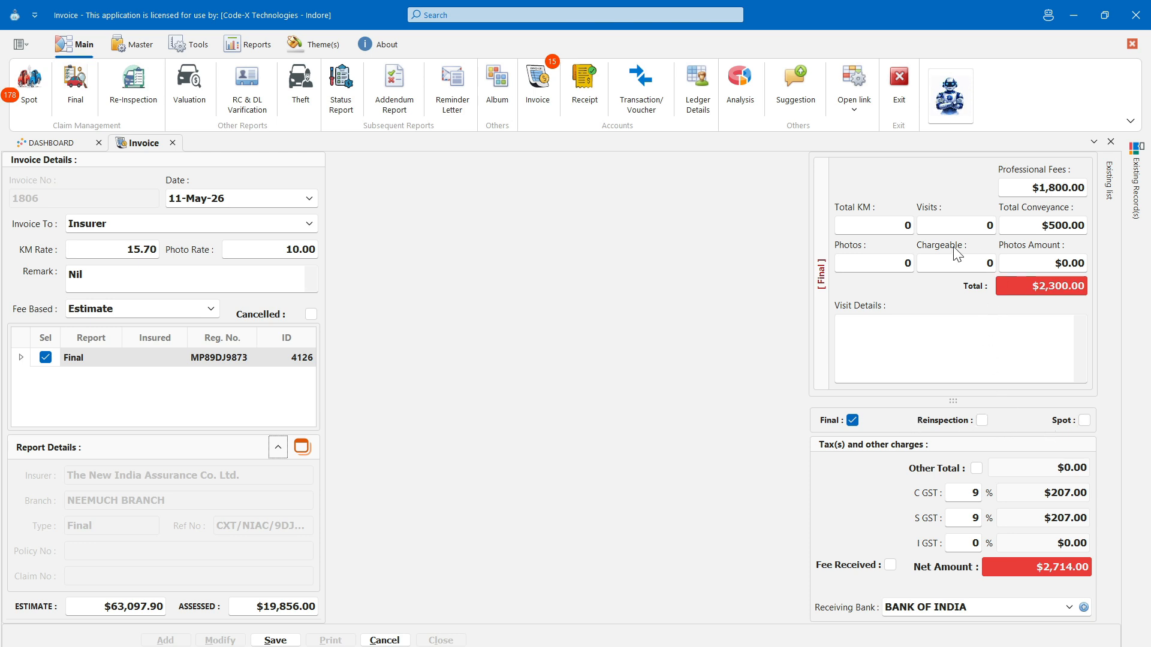
- Enter 100 total km, 1 visit, 50 photos and 20 chargeable photos
drag(954, 401, 964, 485)
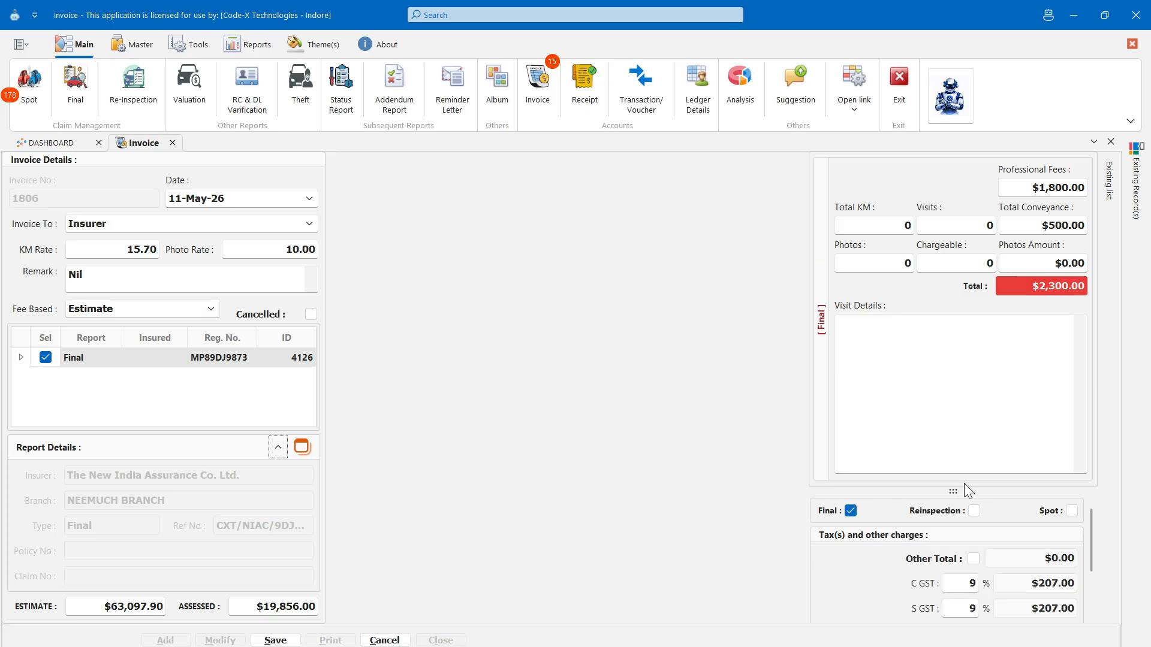
click(1014, 186)
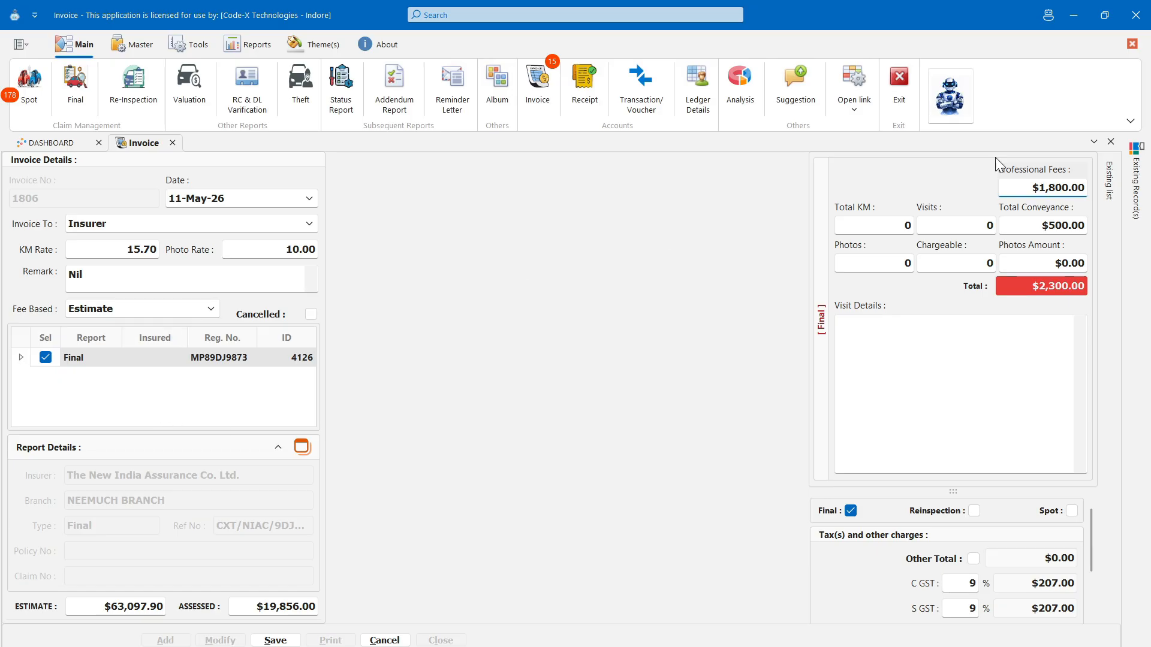
click(892, 225)
text(100)
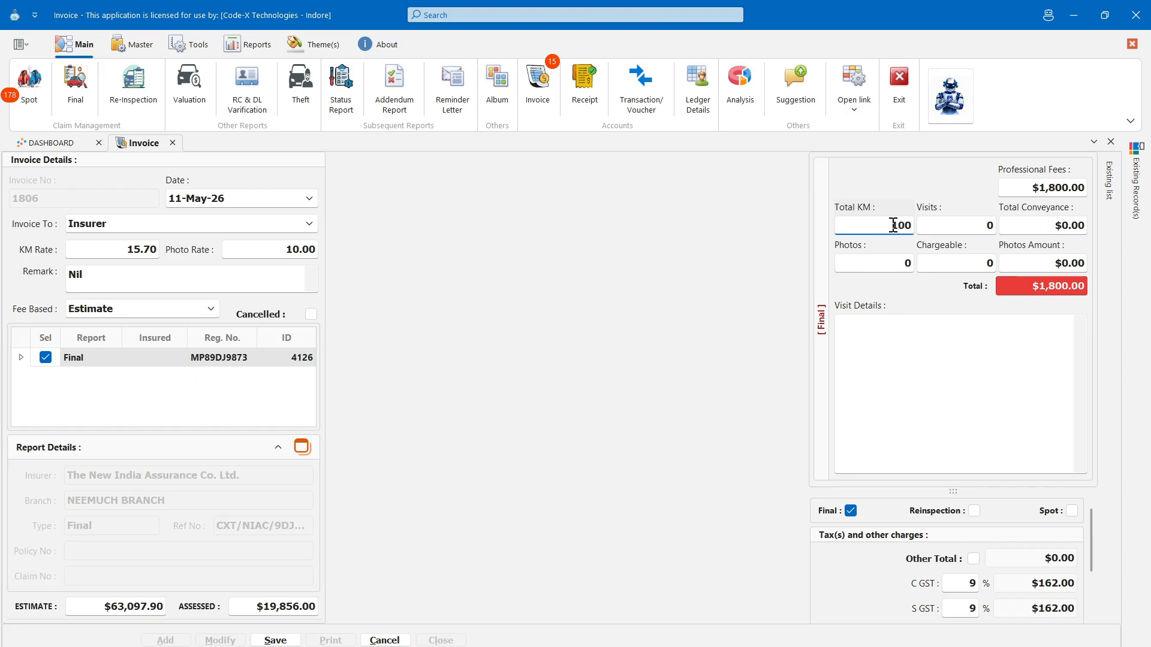
key(Tab)
text(1)
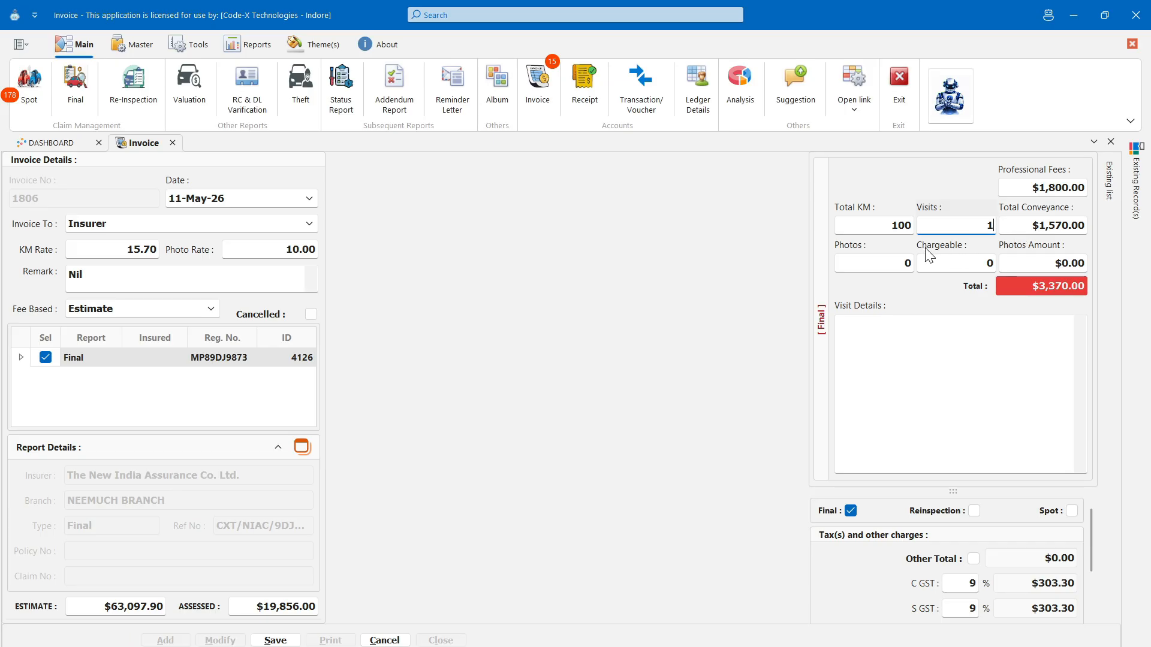
click(878, 261)
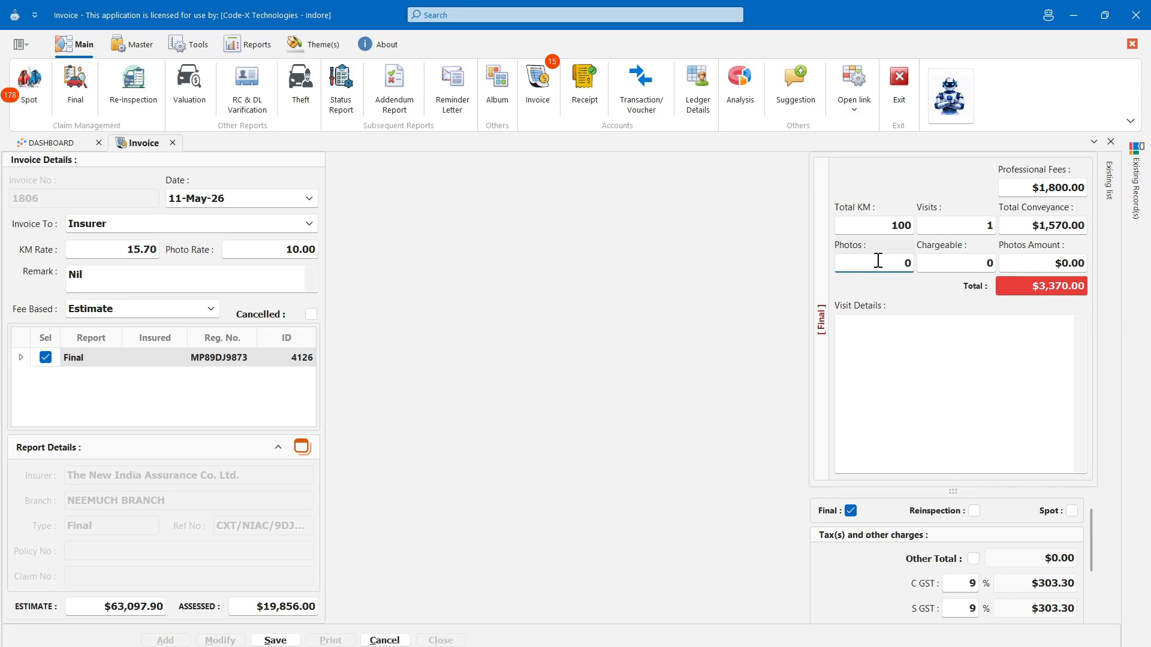
click(930, 263)
click(889, 262)
text(5)
key(Tab)
text(2)
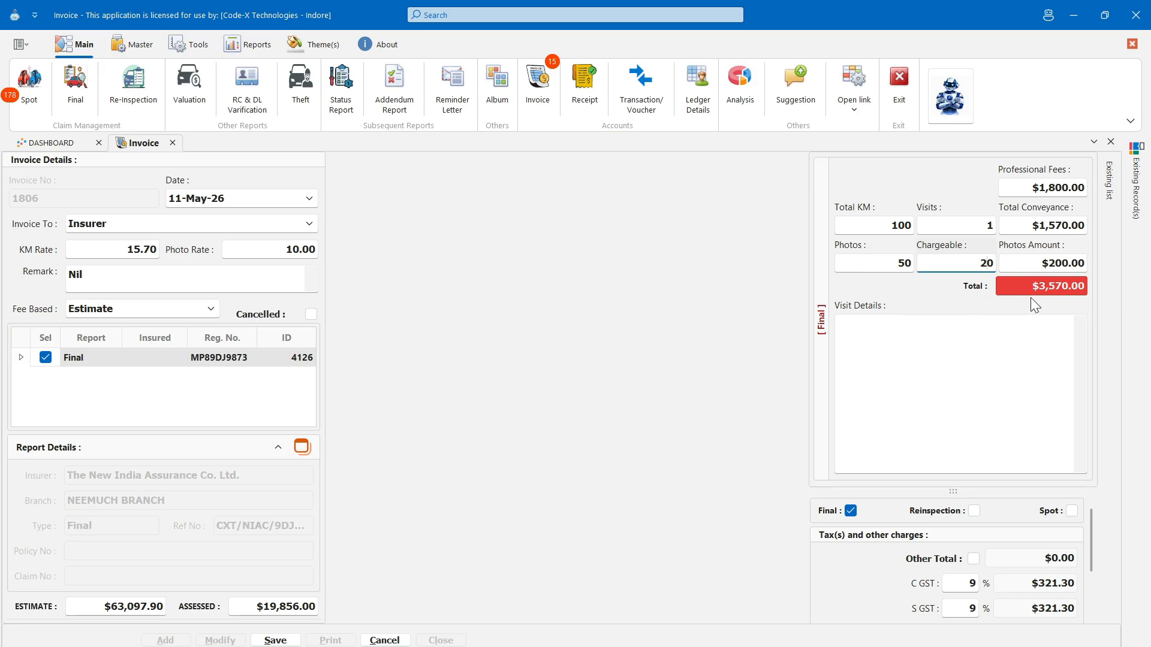
- Note 'There was only final visit' in Visit Details and resize panels to reveal the $4,212.60 net amount
click(905, 403)
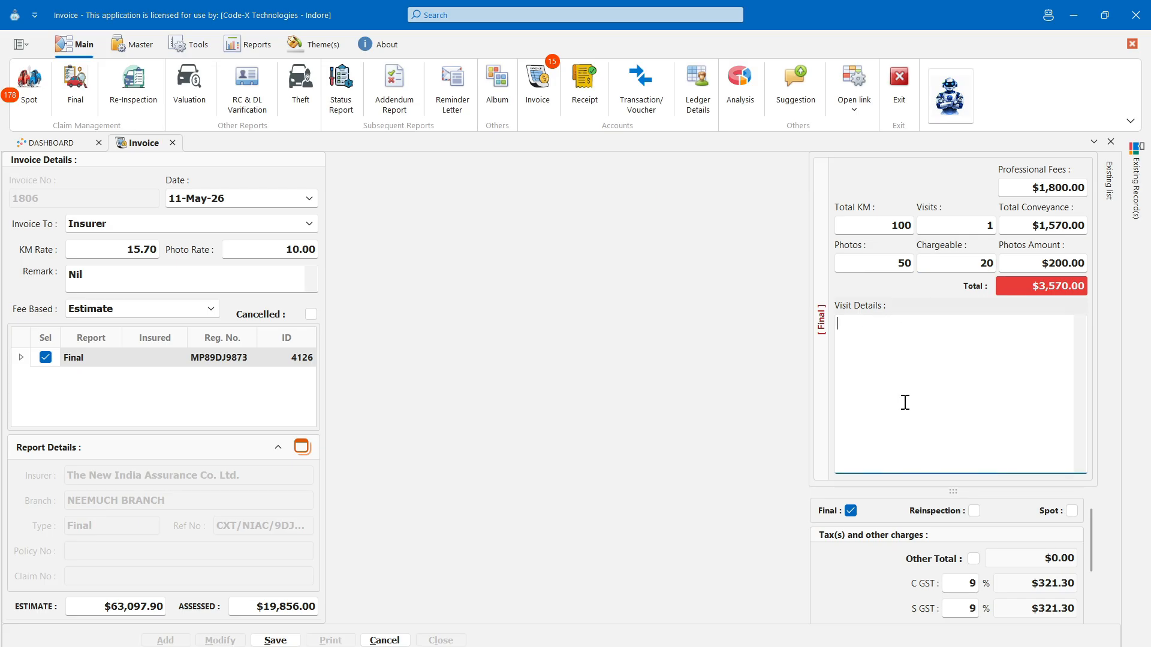
text(There was only final visit)
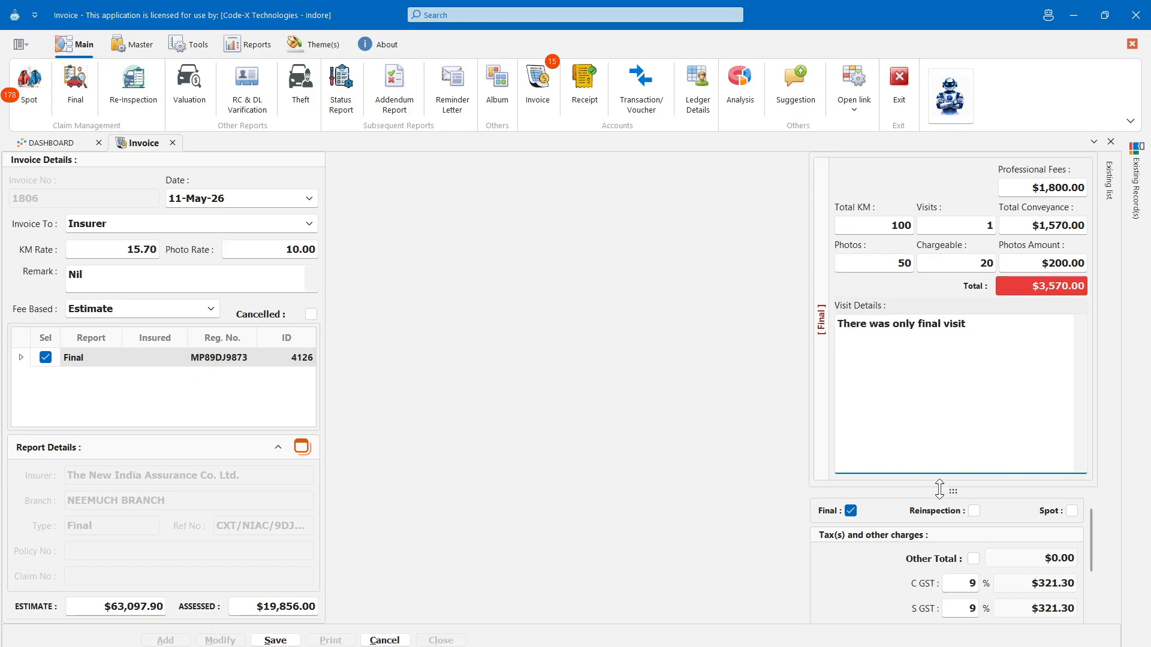
drag(940, 488, 946, 355)
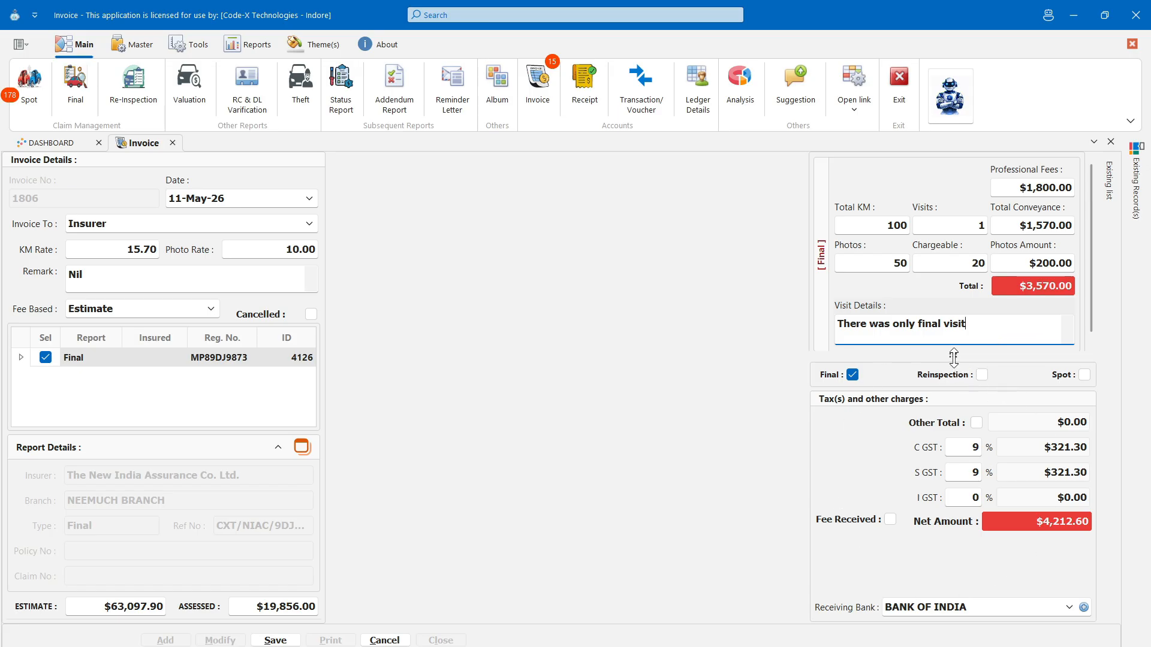
drag(953, 358, 954, 193)
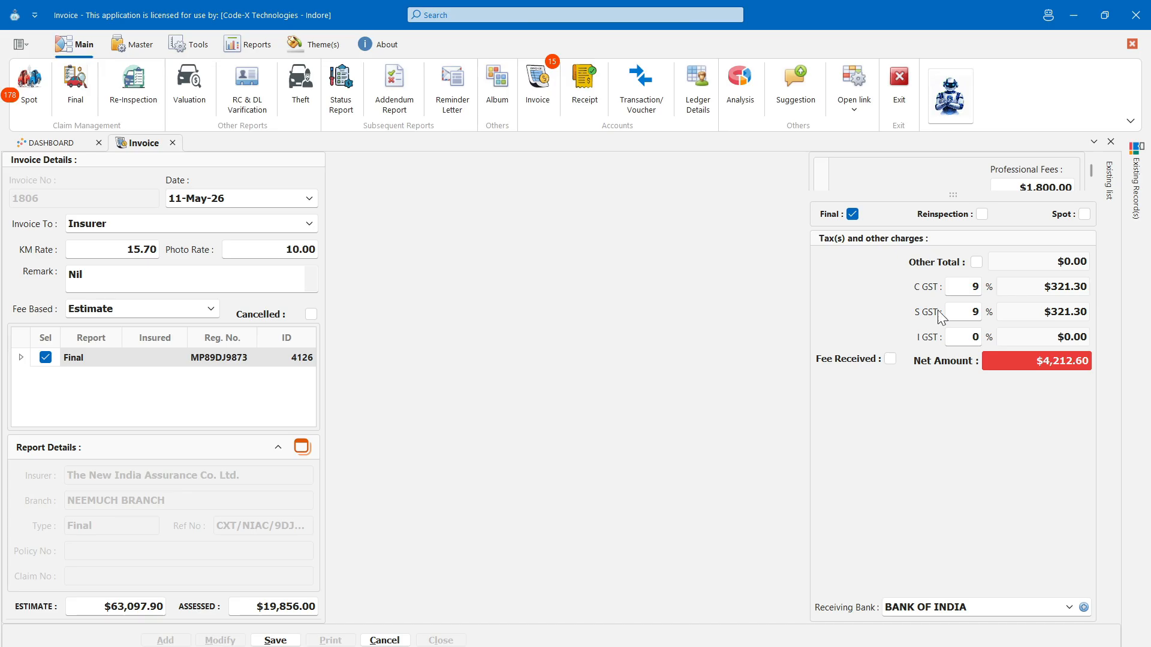
- Add other charges of Towing Charges 150 and Bus Fair 50
click(975, 262)
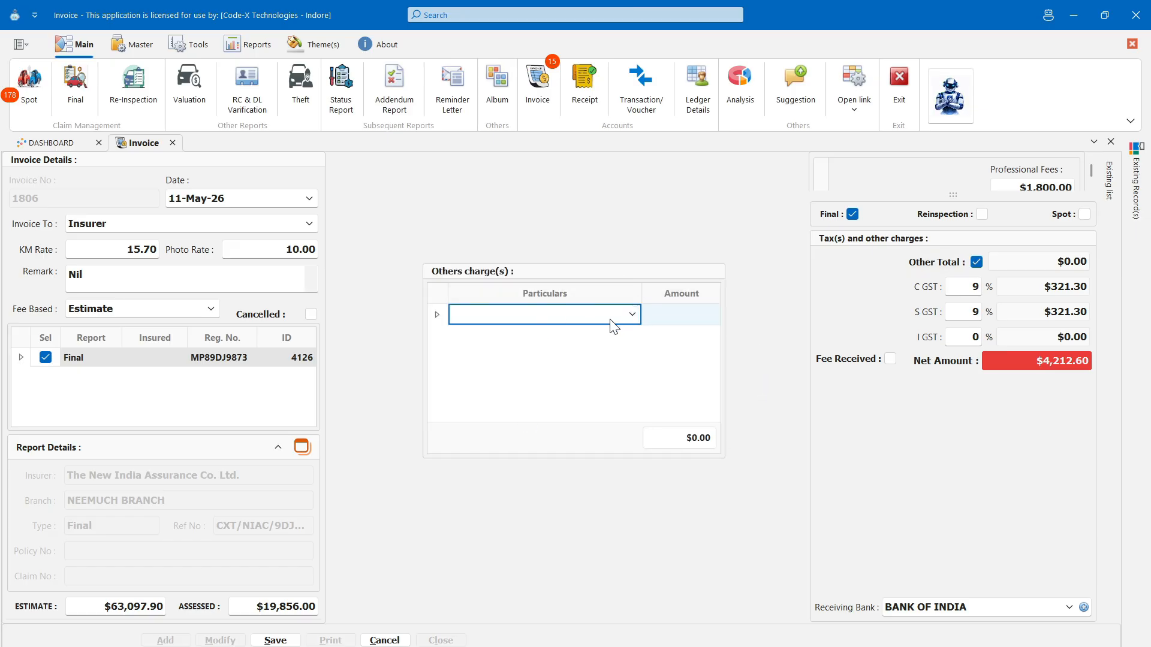
text(150)
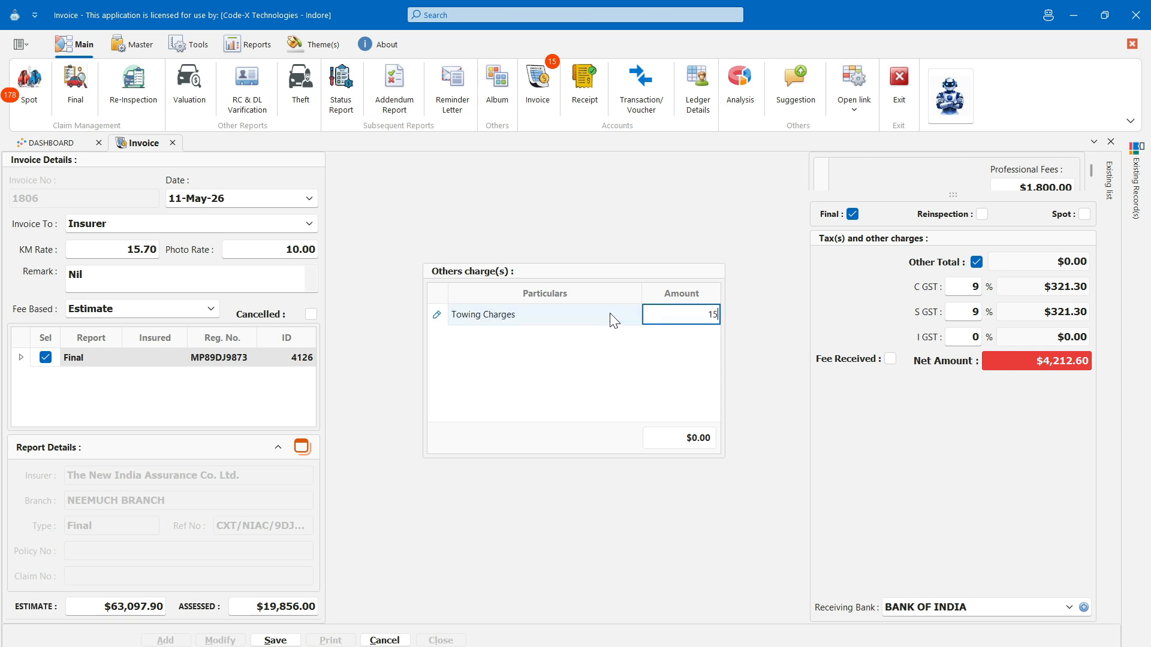
key(Return)
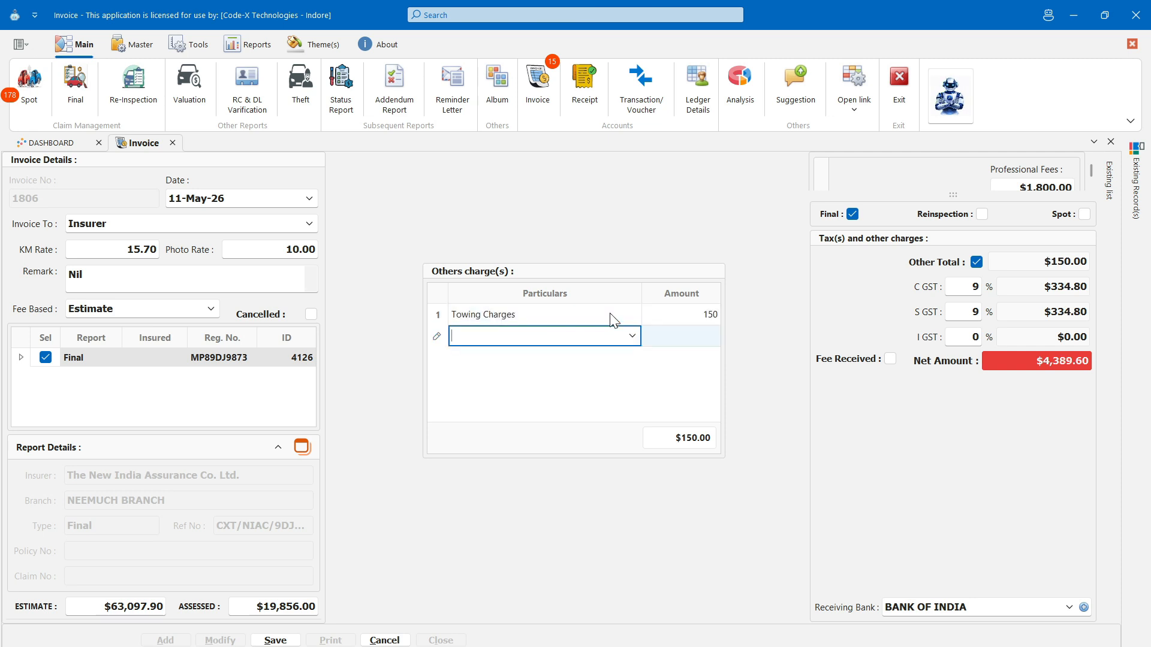
text(Bus Fait=)
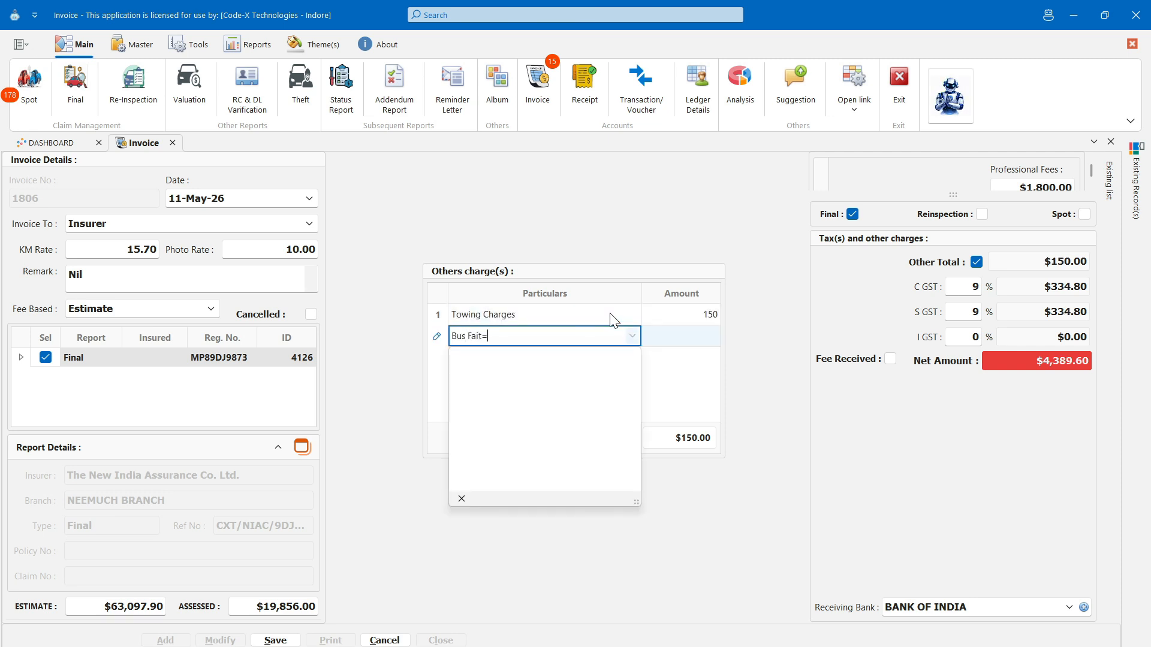
text(50)
key(Return)
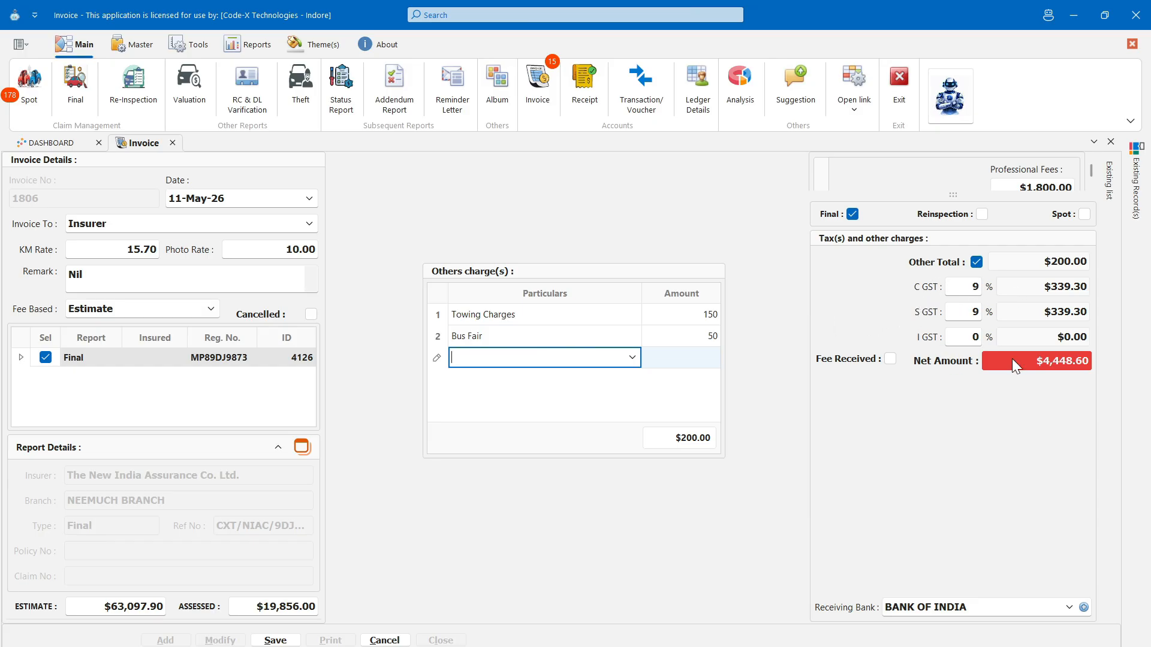
- Keep BANK OF INDIA as the receiving bank and save invoice 1806
click(953, 288)
click(957, 313)
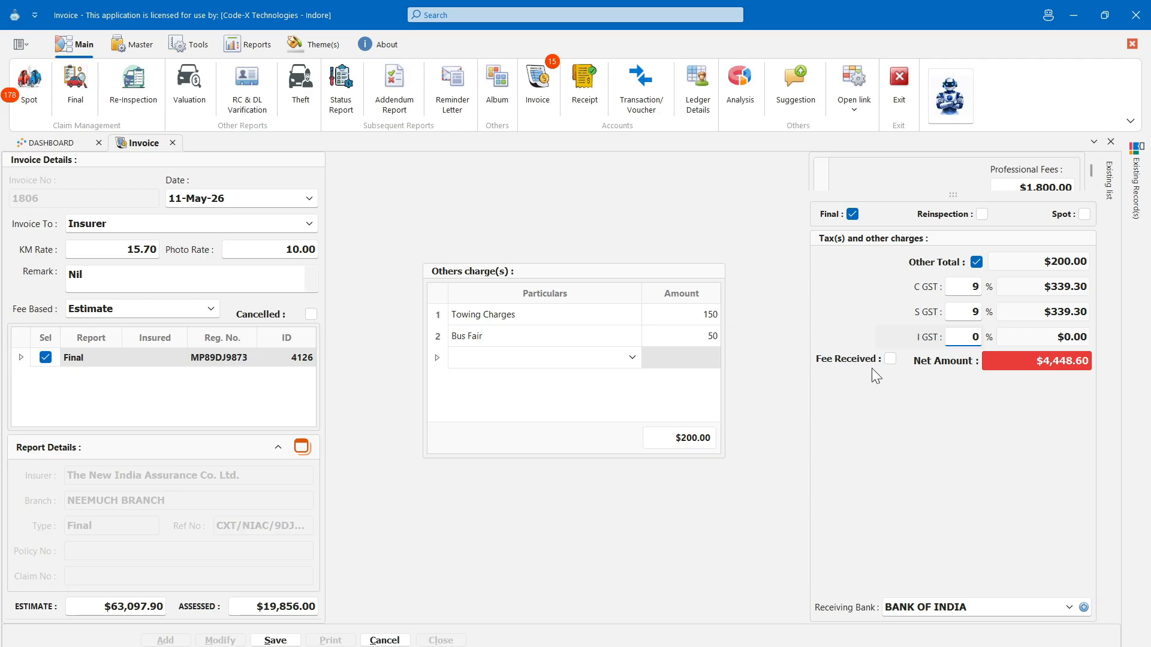
key(Tab)
click(917, 612)
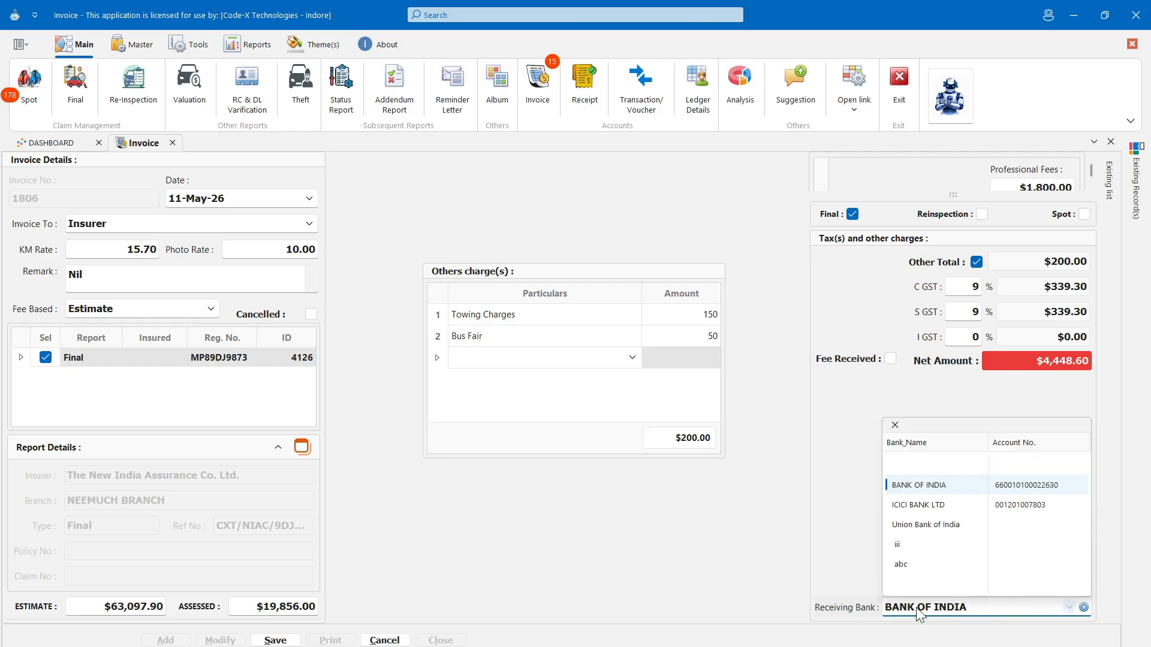
click(918, 611)
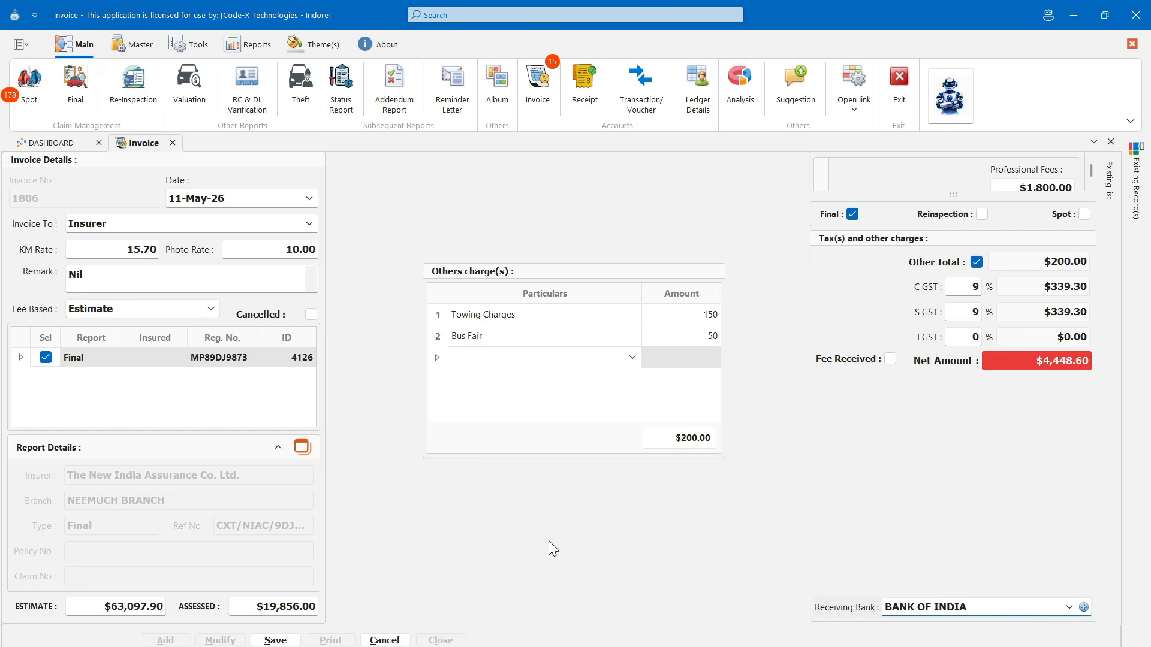
click(275, 640)
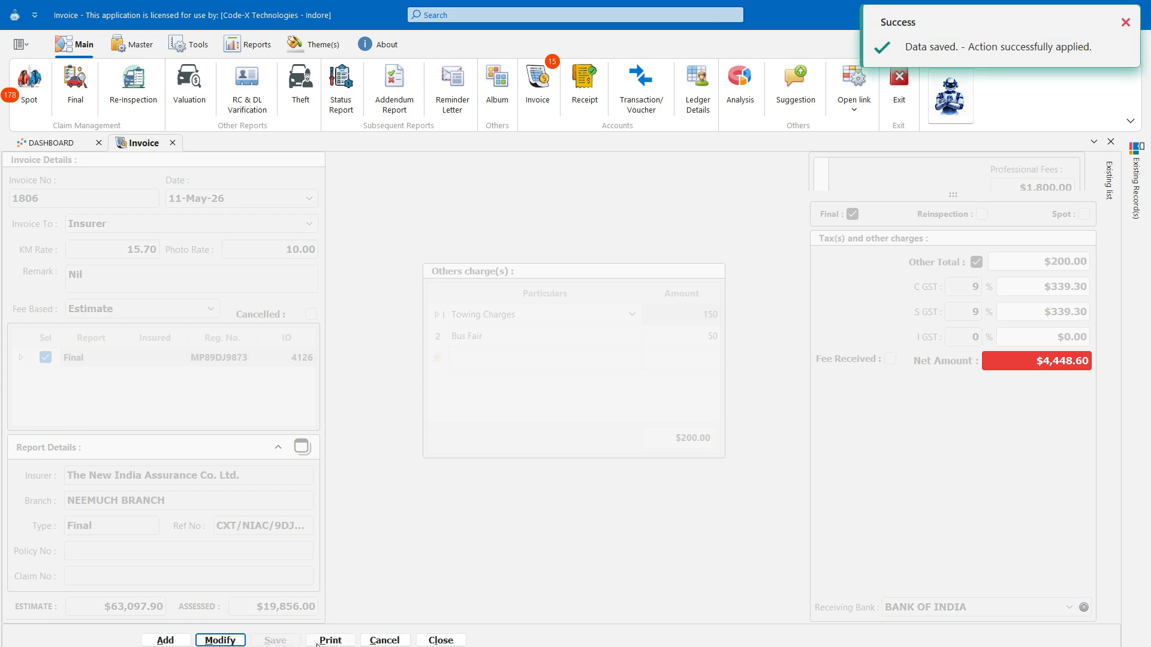
- Open the print preview of invoice 1806 and check the Export To and E-Mail As formats
click(331, 640)
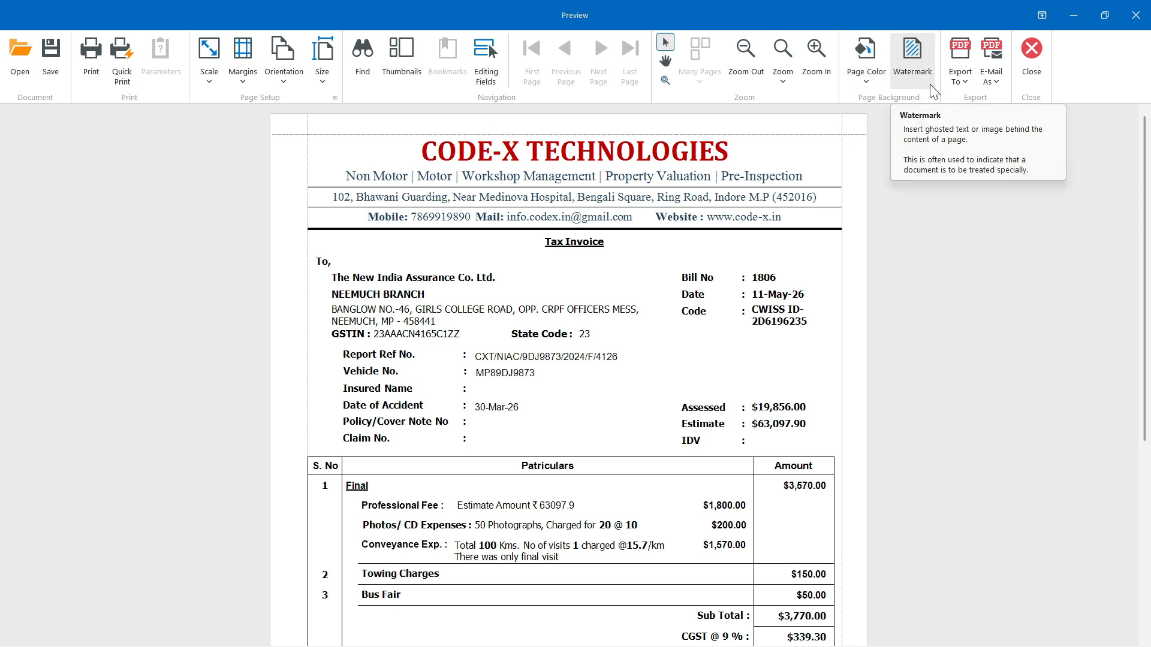
click(957, 91)
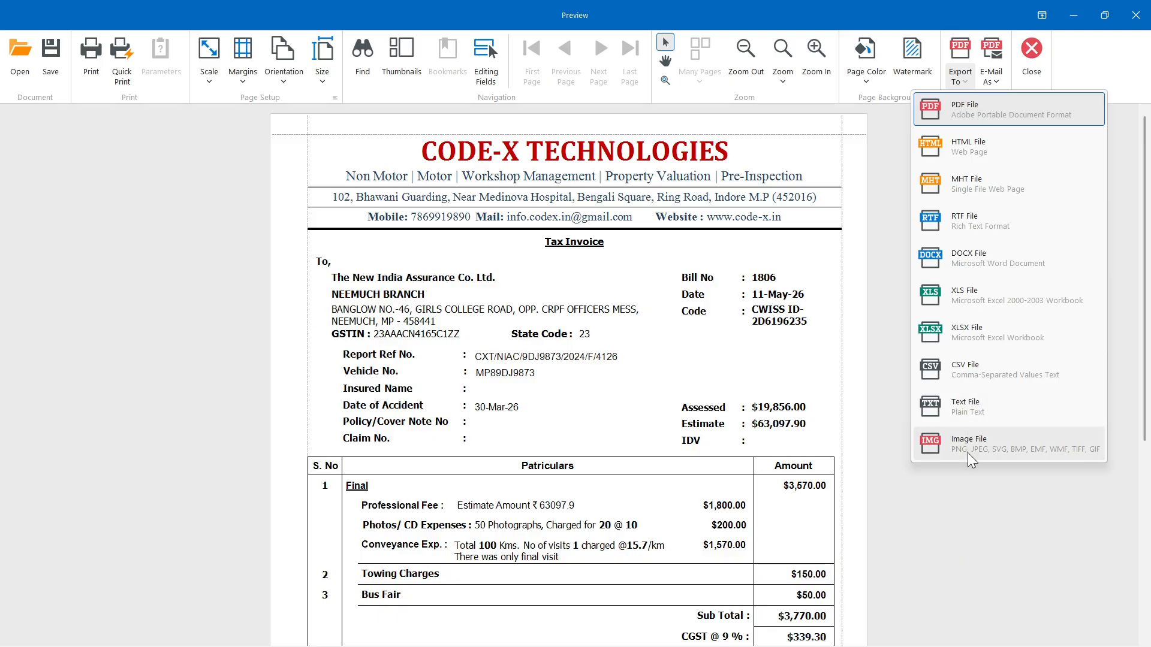
click(970, 84)
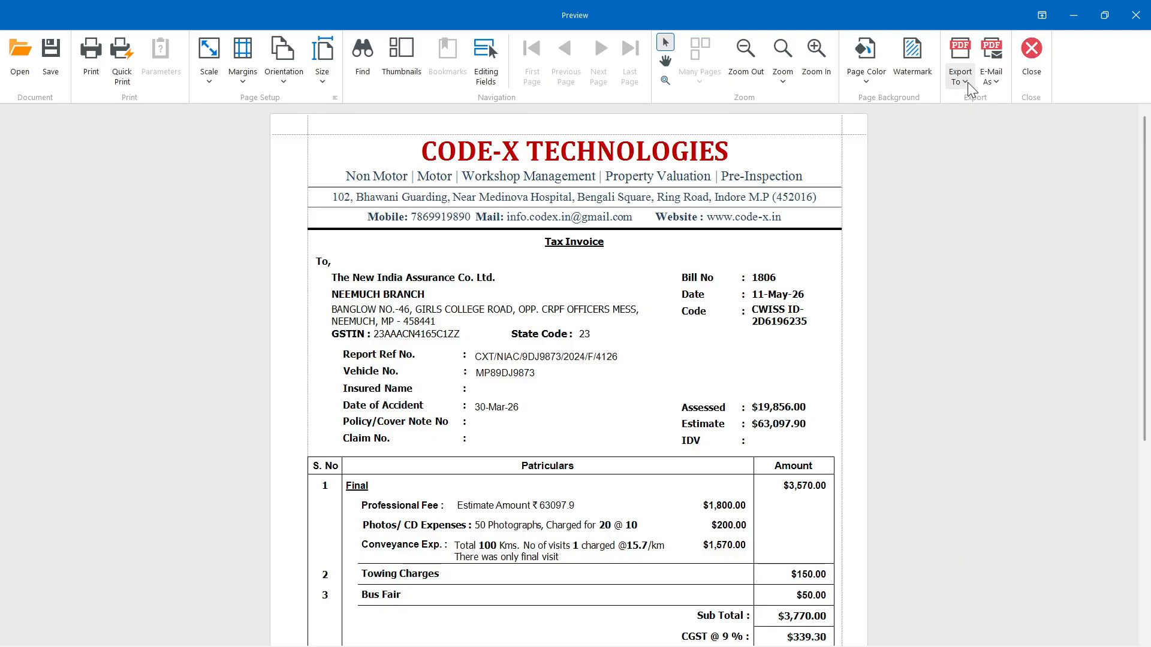
click(993, 83)
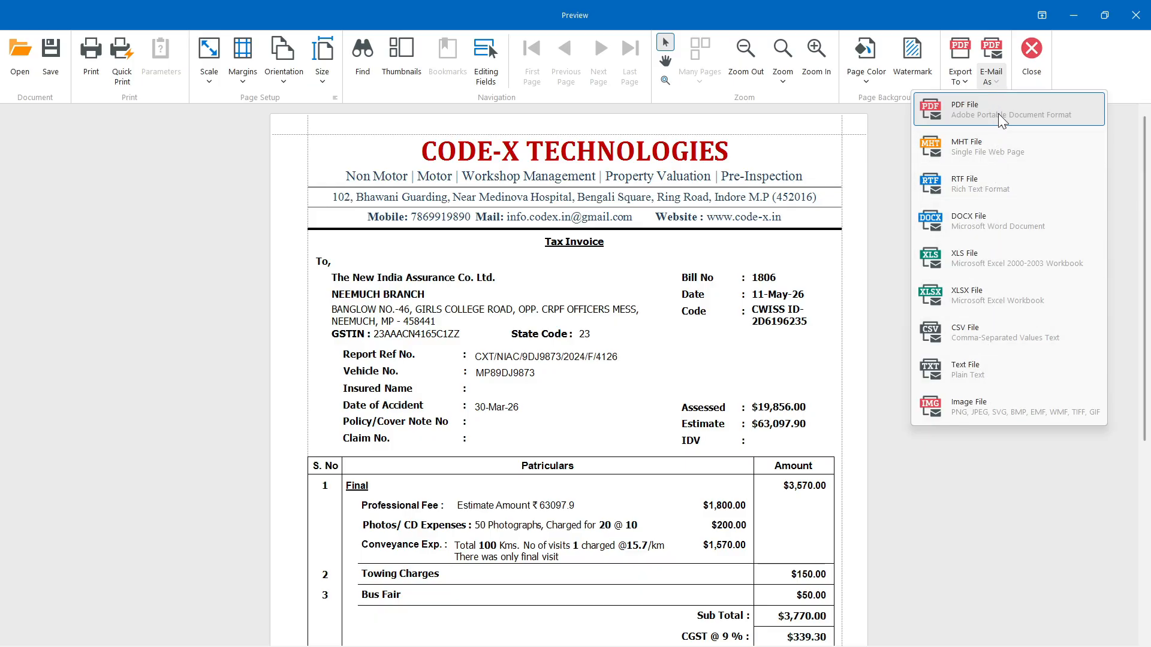
click(1069, 71)
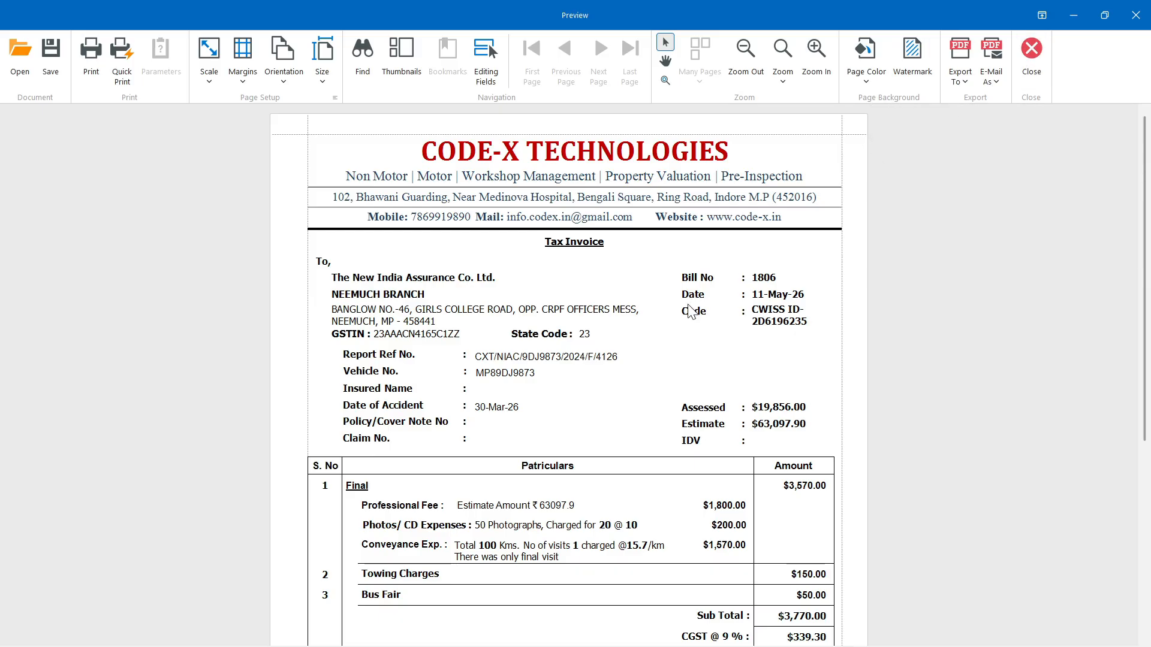
- Scroll through the preview to the $4,448.60 grand total, rounded off to $4,449.00
scroll(690, 310, down, 3)
scroll(691, 310, down, 1)
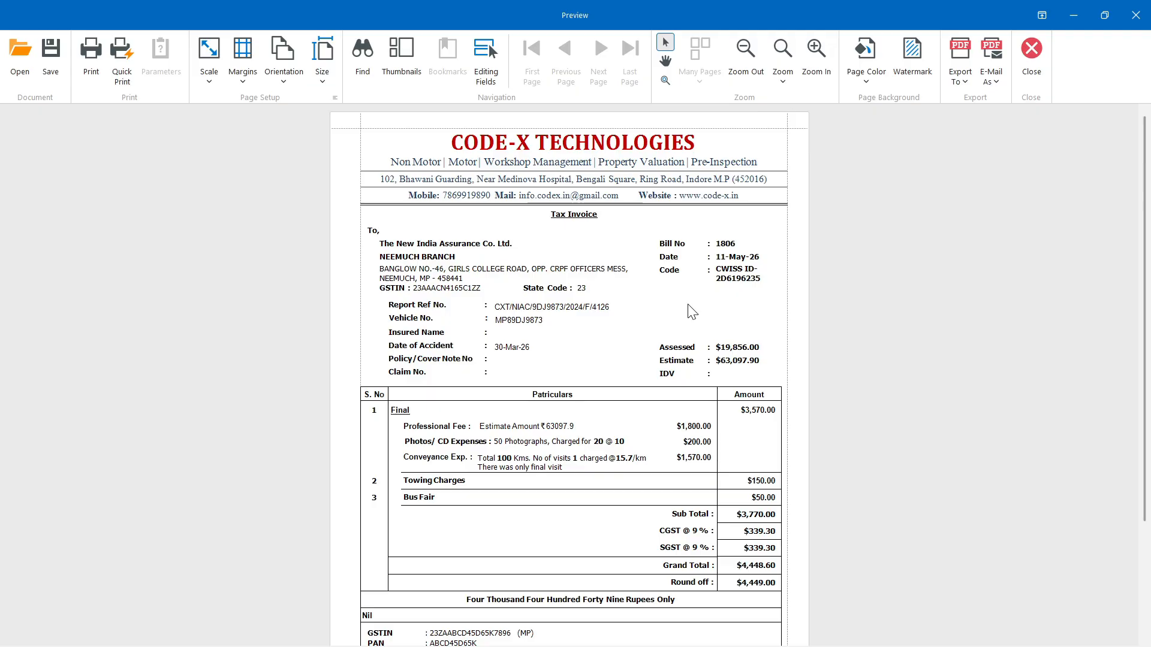
scroll(705, 313, down, 1)
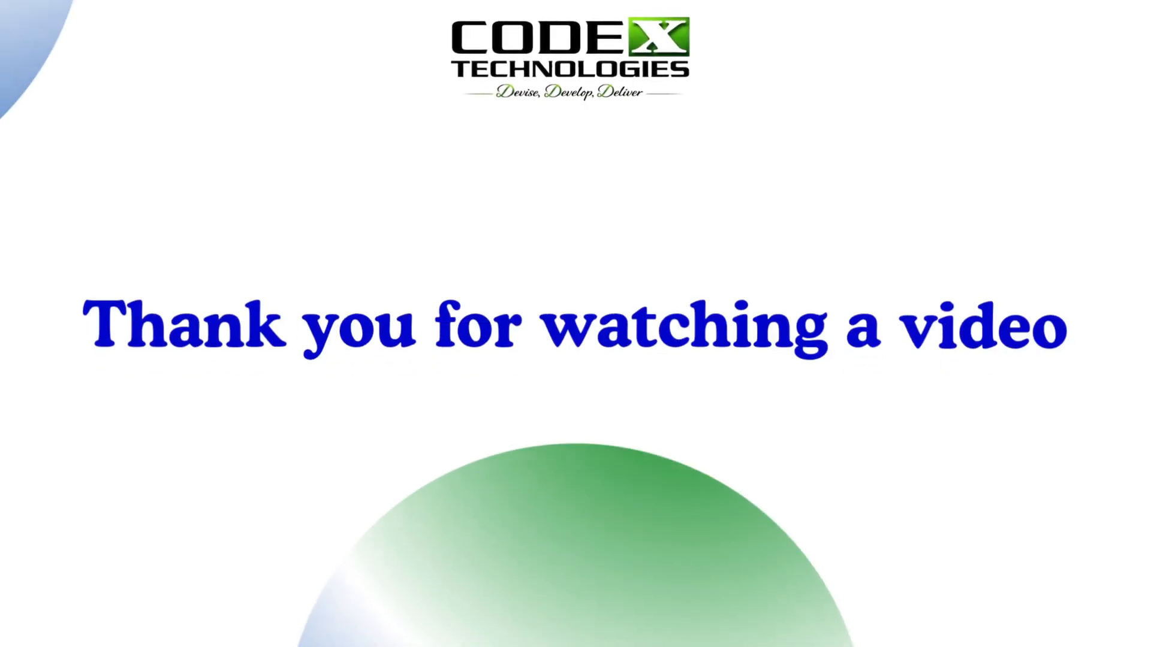